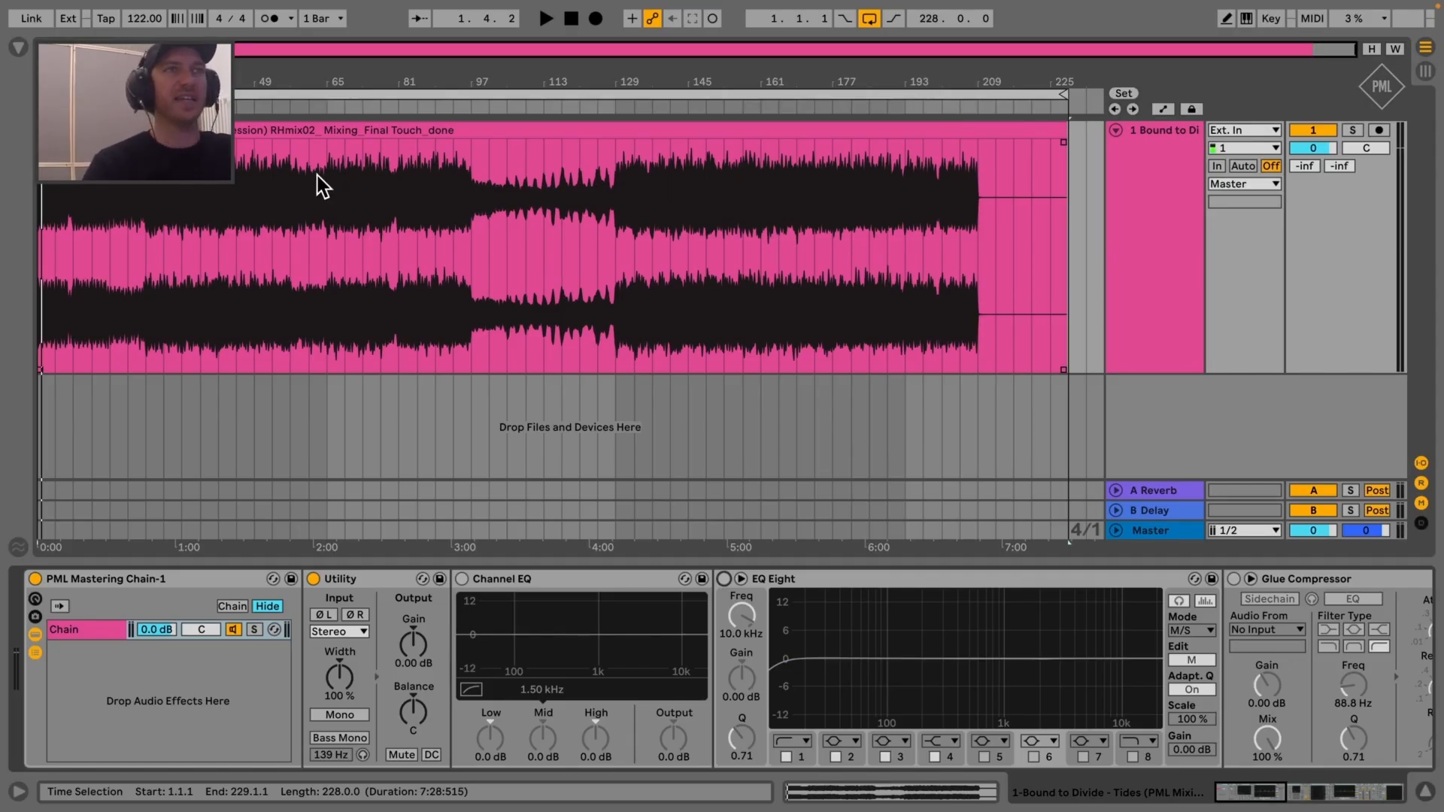
Play the track and adjust the fade-in at the very start of the audio clip
{"action": "left_click", "coordinate": [650, 130]}
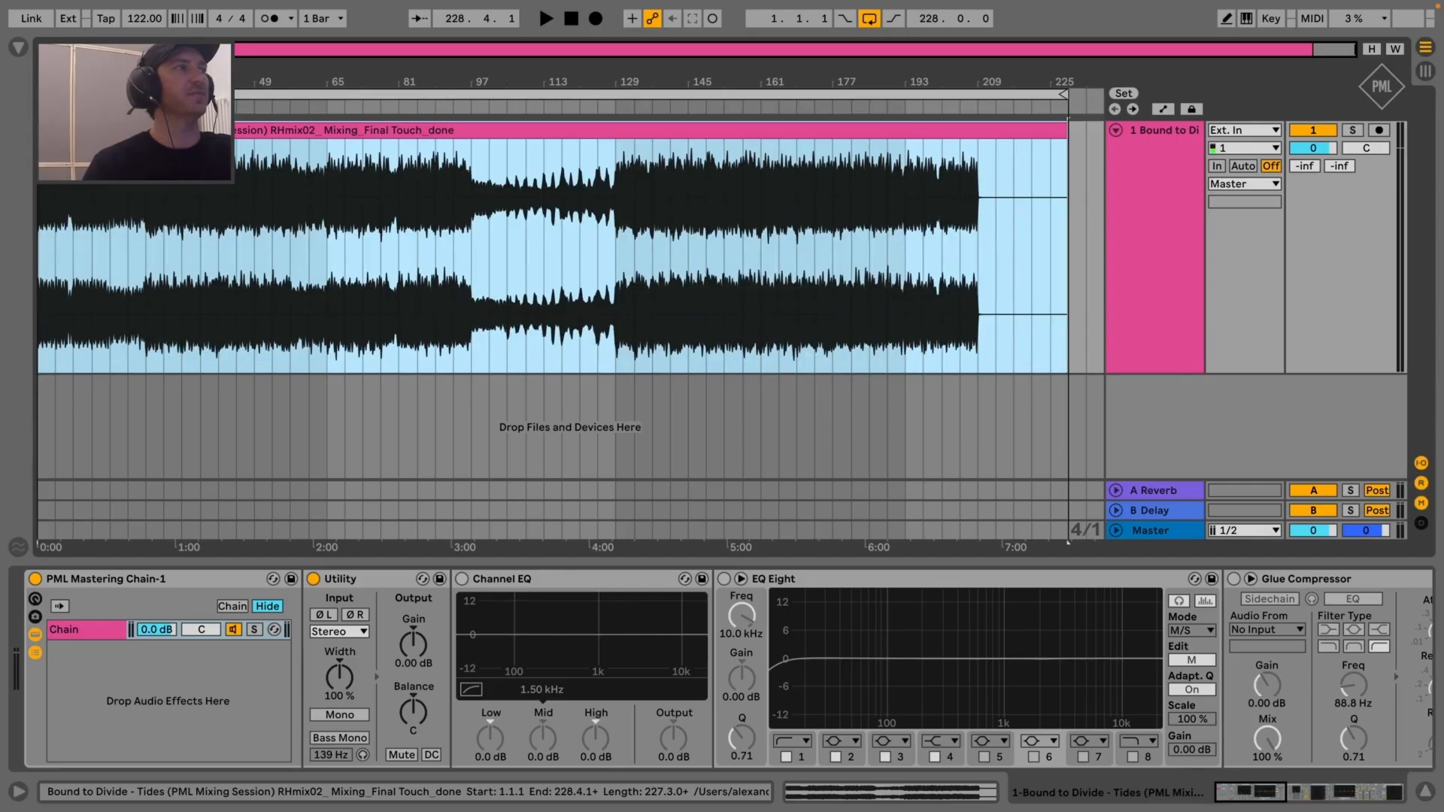
{"action": "key", "text": "space"}
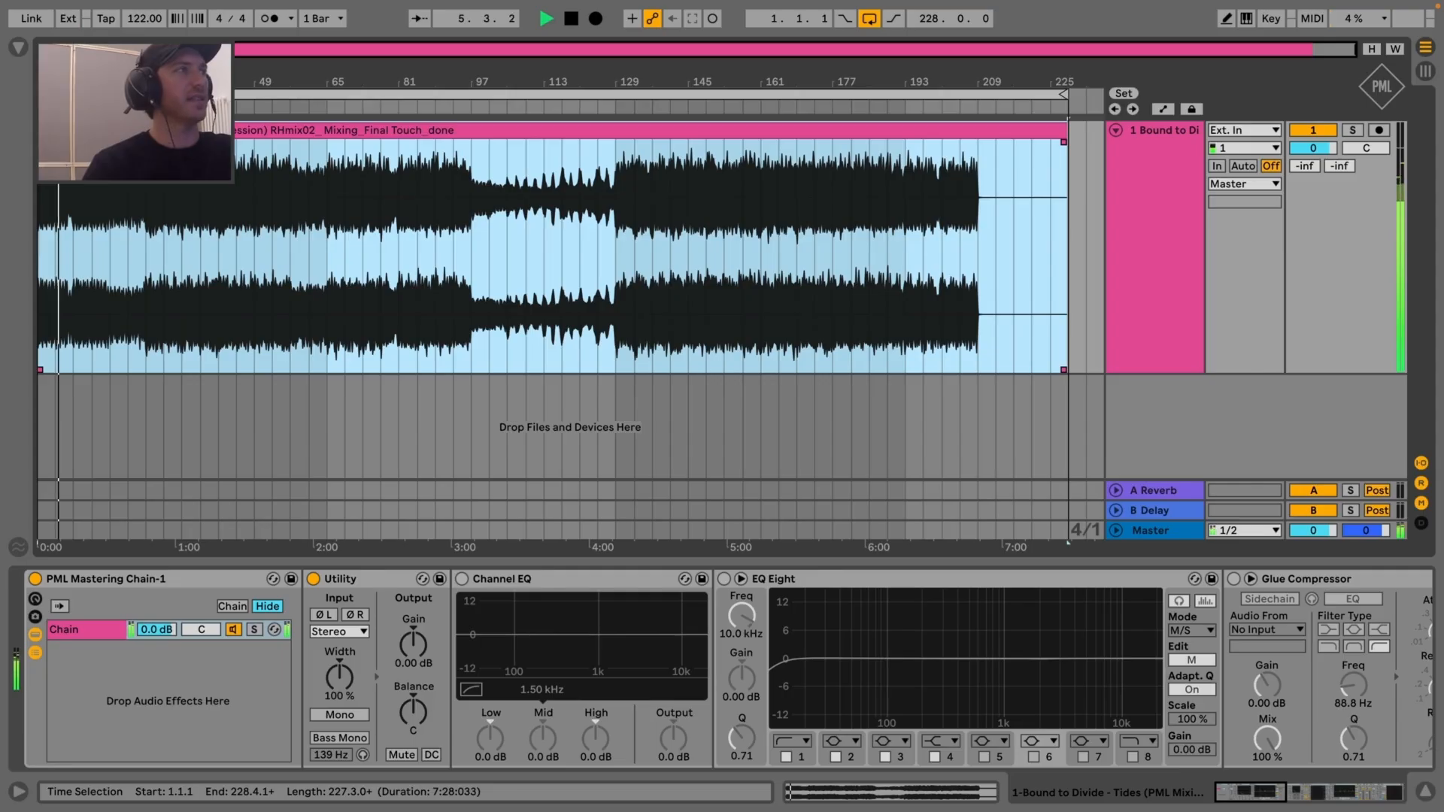
{"action": "left_click_drag", "start_coordinate": [60, 81], "coordinate": [111, 207]}
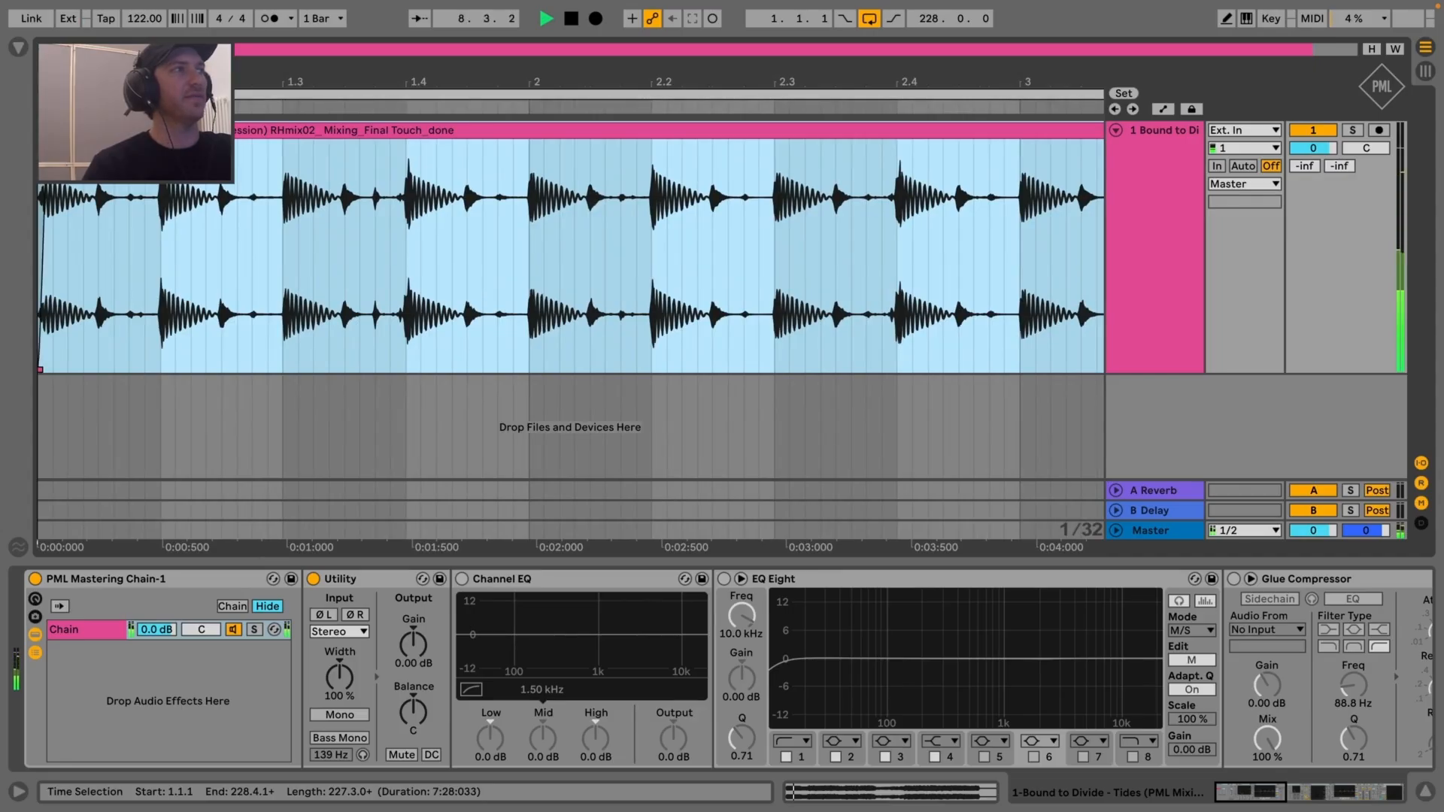
{"action": "left_click_drag", "start_coordinate": [43, 143], "coordinate": [38, 142]}
{"action": "left_click_drag", "start_coordinate": [135, 81], "coordinate": [135, 6]}
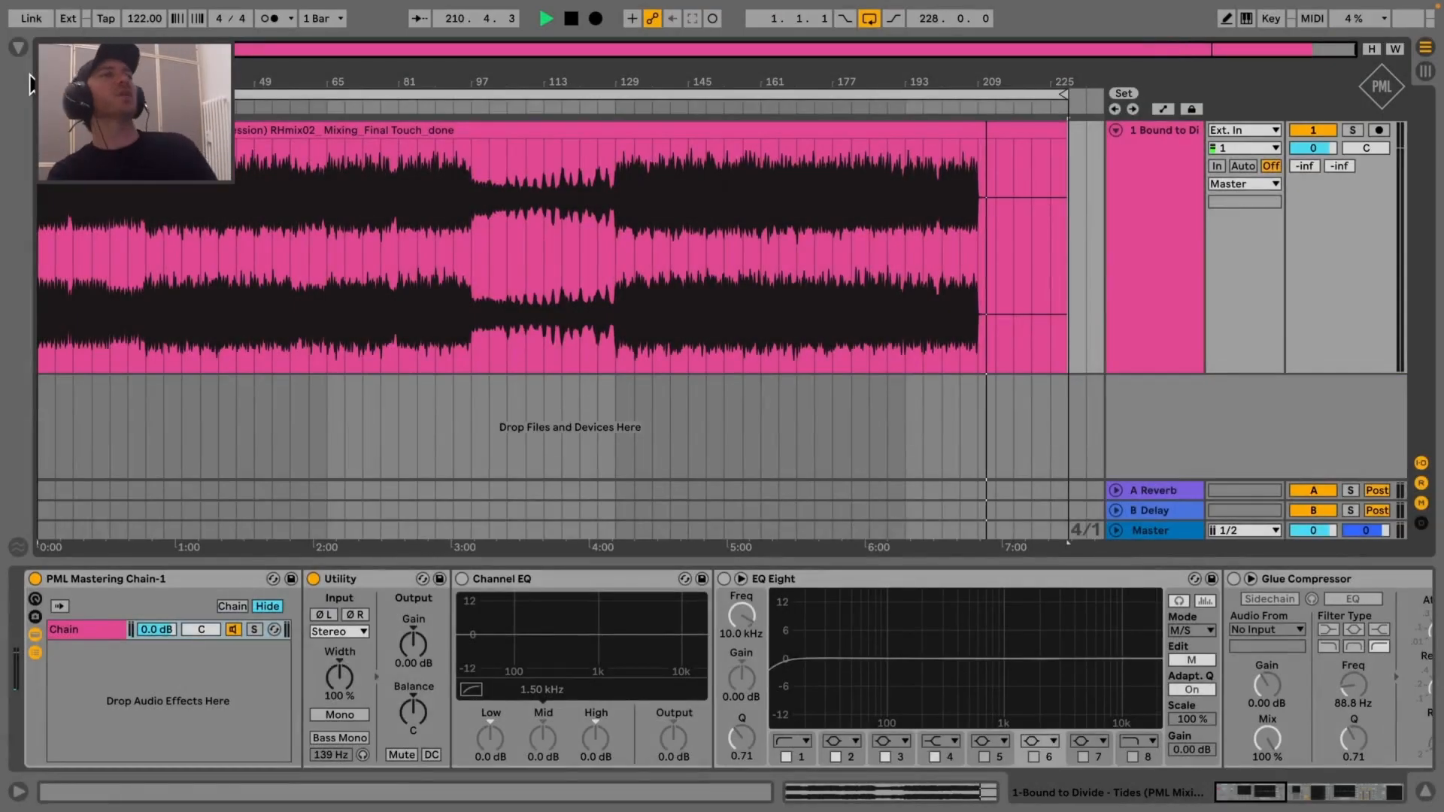
{"action": "left_click", "coordinate": [450, 195]}
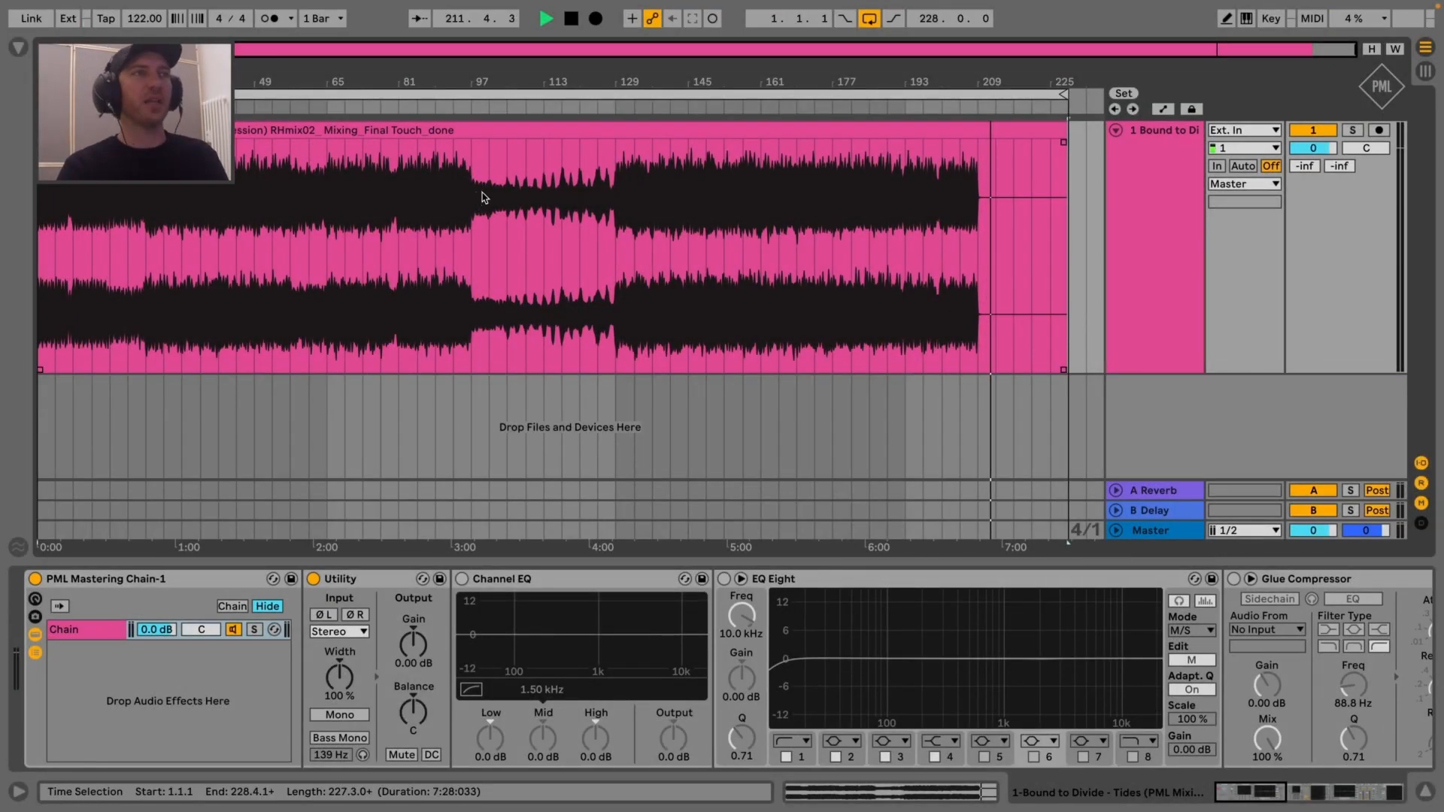
{"action": "key", "text": "space"}
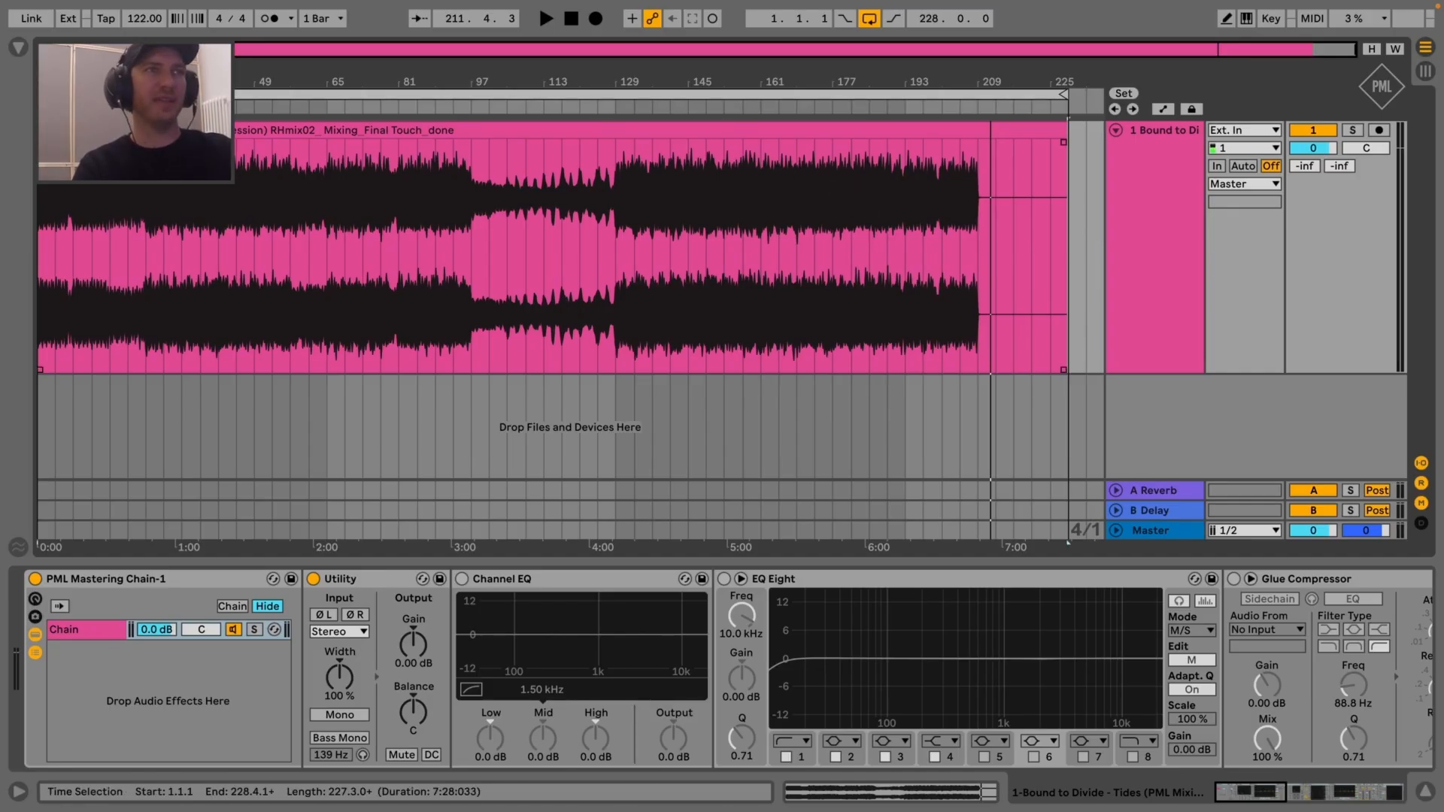
Audition the track's ending and delete the silent tail of the clip from bar 211 to bar 229
{"action": "mouse_move", "coordinate": [45, 81]}
{"action": "left_mouse_down"}
{"action": "mouse_move", "coordinate": [45, 173]}
{"action": "mouse_move", "coordinate": [45, 81]}
{"action": "left_mouse_up"}
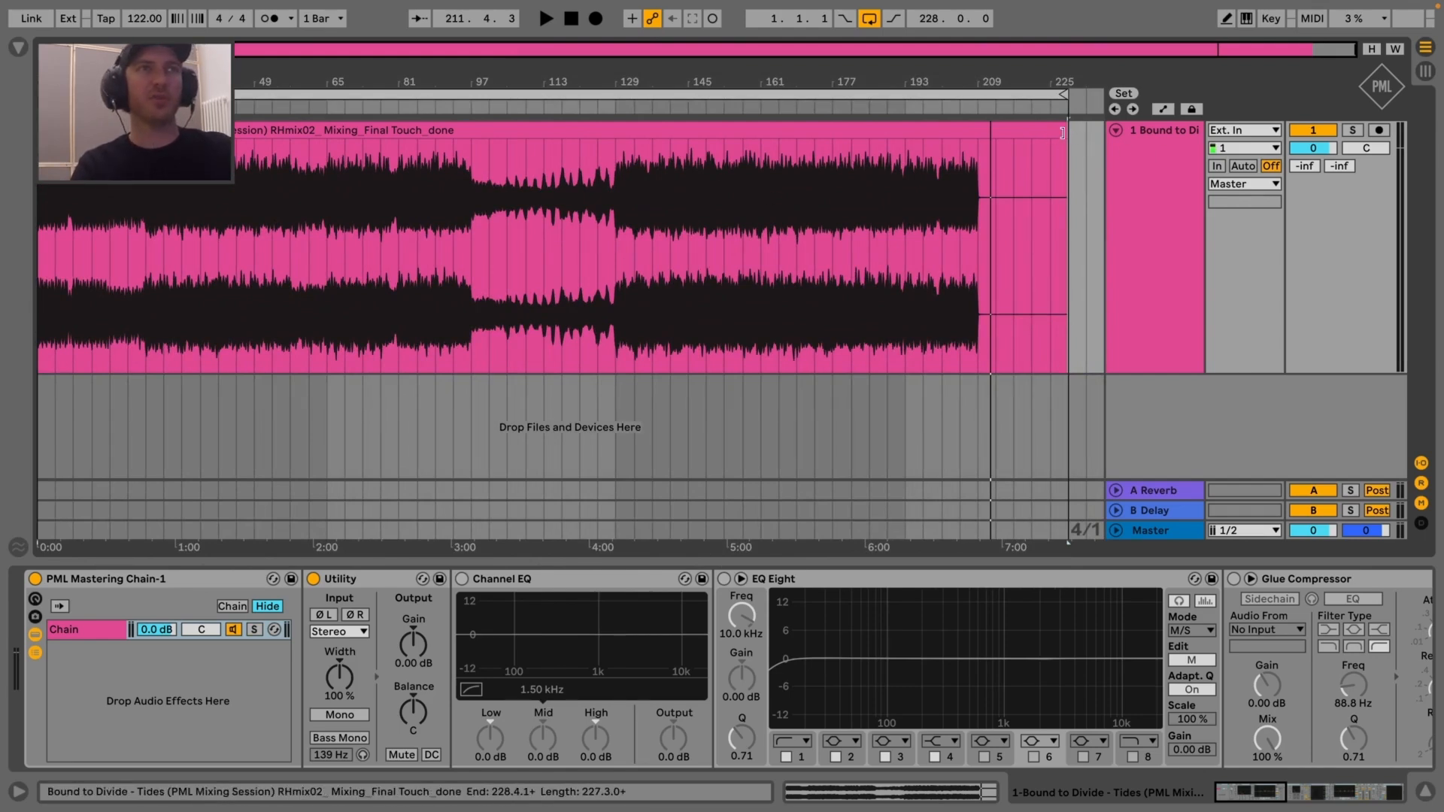
{"action": "mouse_move", "coordinate": [1071, 83]}
{"action": "left_mouse_down"}
{"action": "mouse_move", "coordinate": [1045, 181]}
{"action": "mouse_move", "coordinate": [1045, 83]}
{"action": "left_mouse_up"}
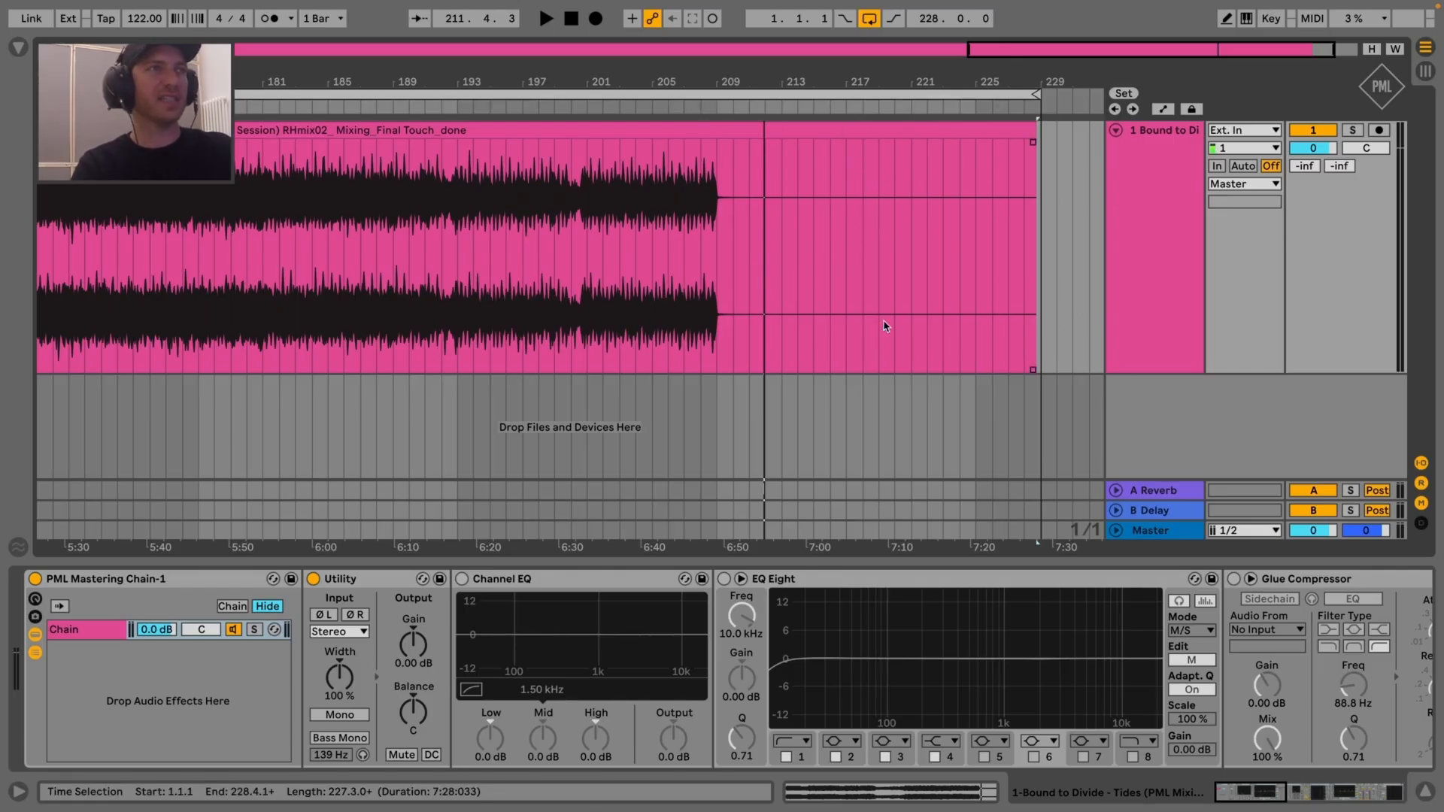
{"action": "left_click", "coordinate": [707, 123]}
{"action": "key", "text": "space"}
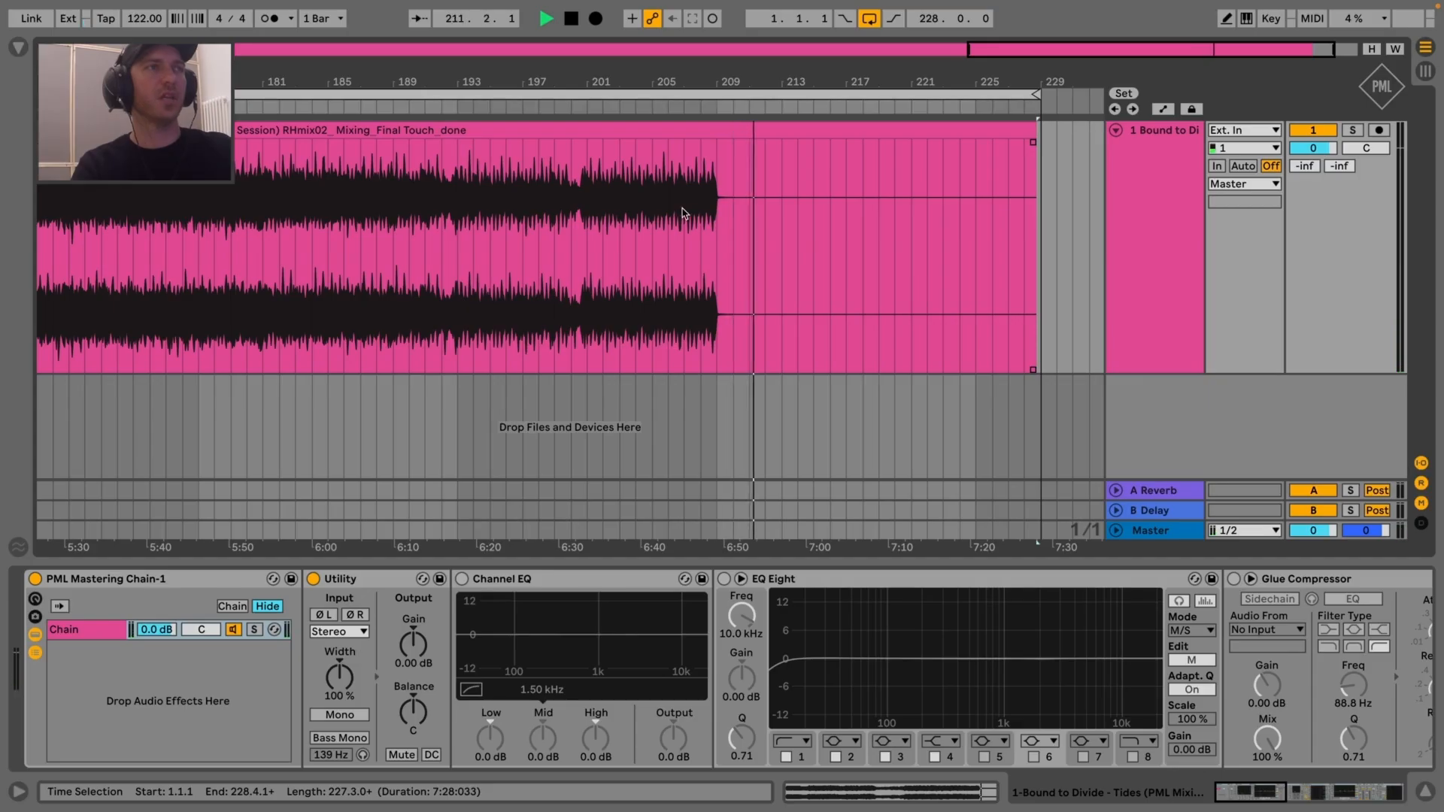
{"action": "key", "text": "space"}
{"action": "left_click_drag", "start_coordinate": [750, 206], "coordinate": [1039, 143]}
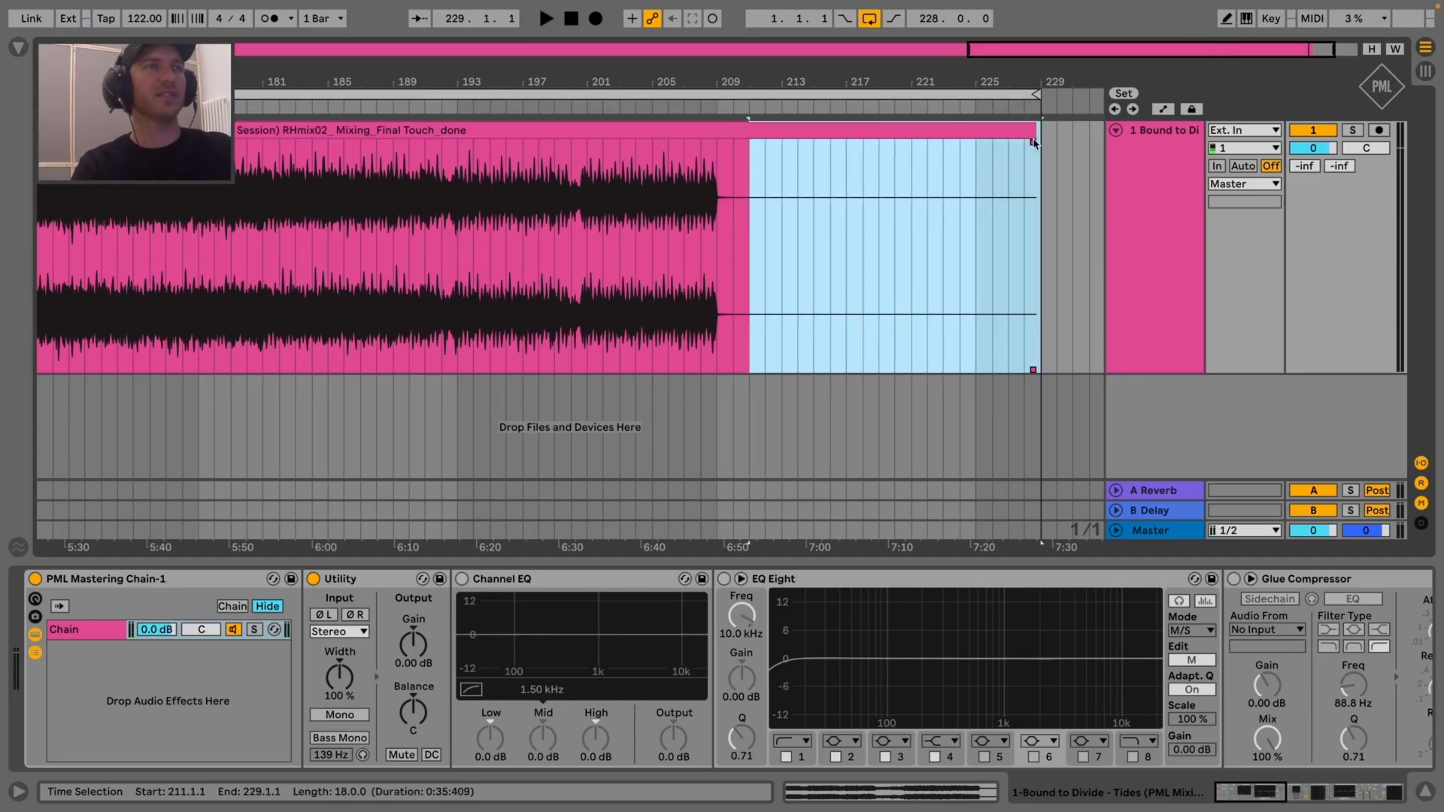
{"action": "key", "text": "Delete"}
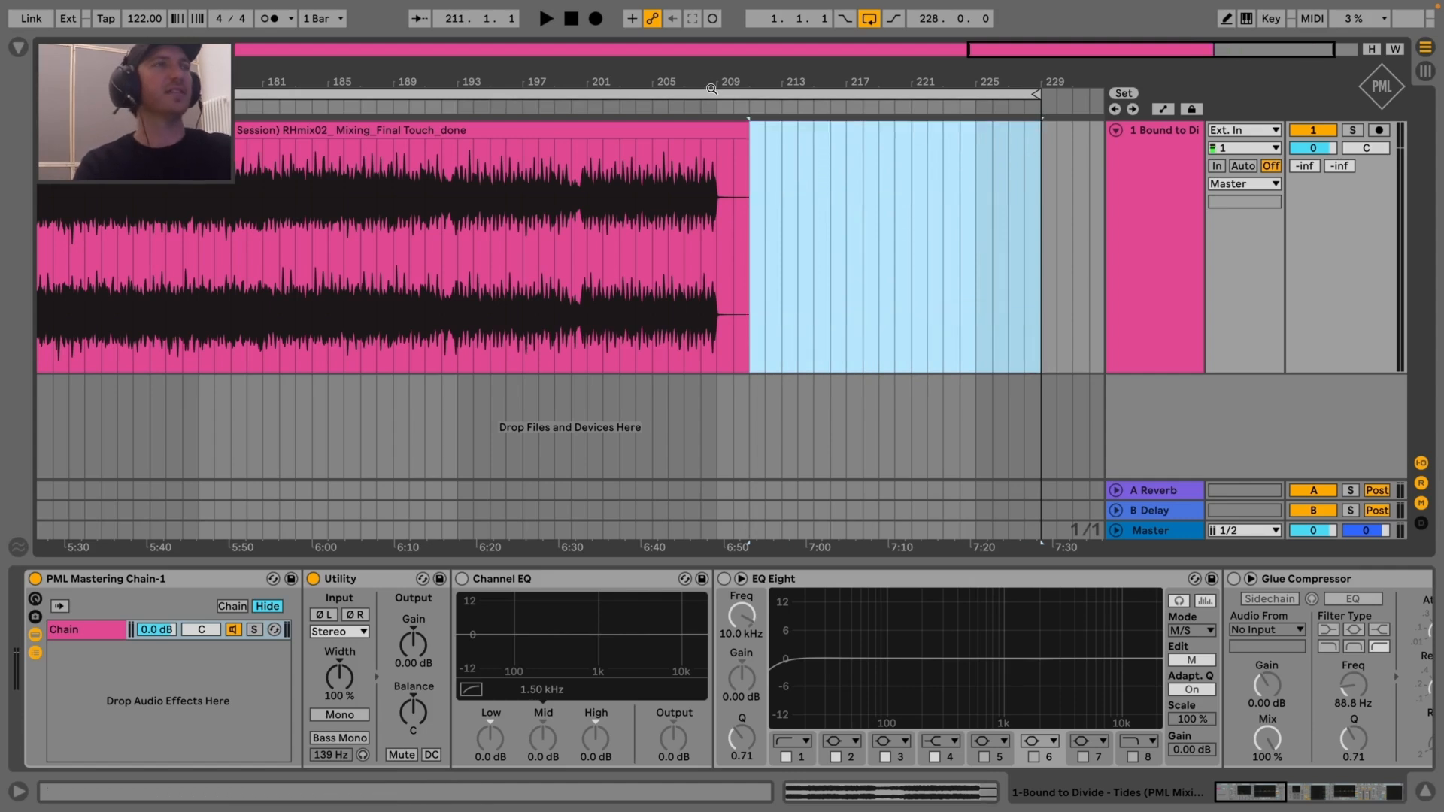
Listen to the track's ending from 208.3.1
{"action": "scroll", "coordinate": [720, 256], "scroll_direction": "up", "scroll_amount": 3}
{"action": "left_click", "coordinate": [713, 254]}
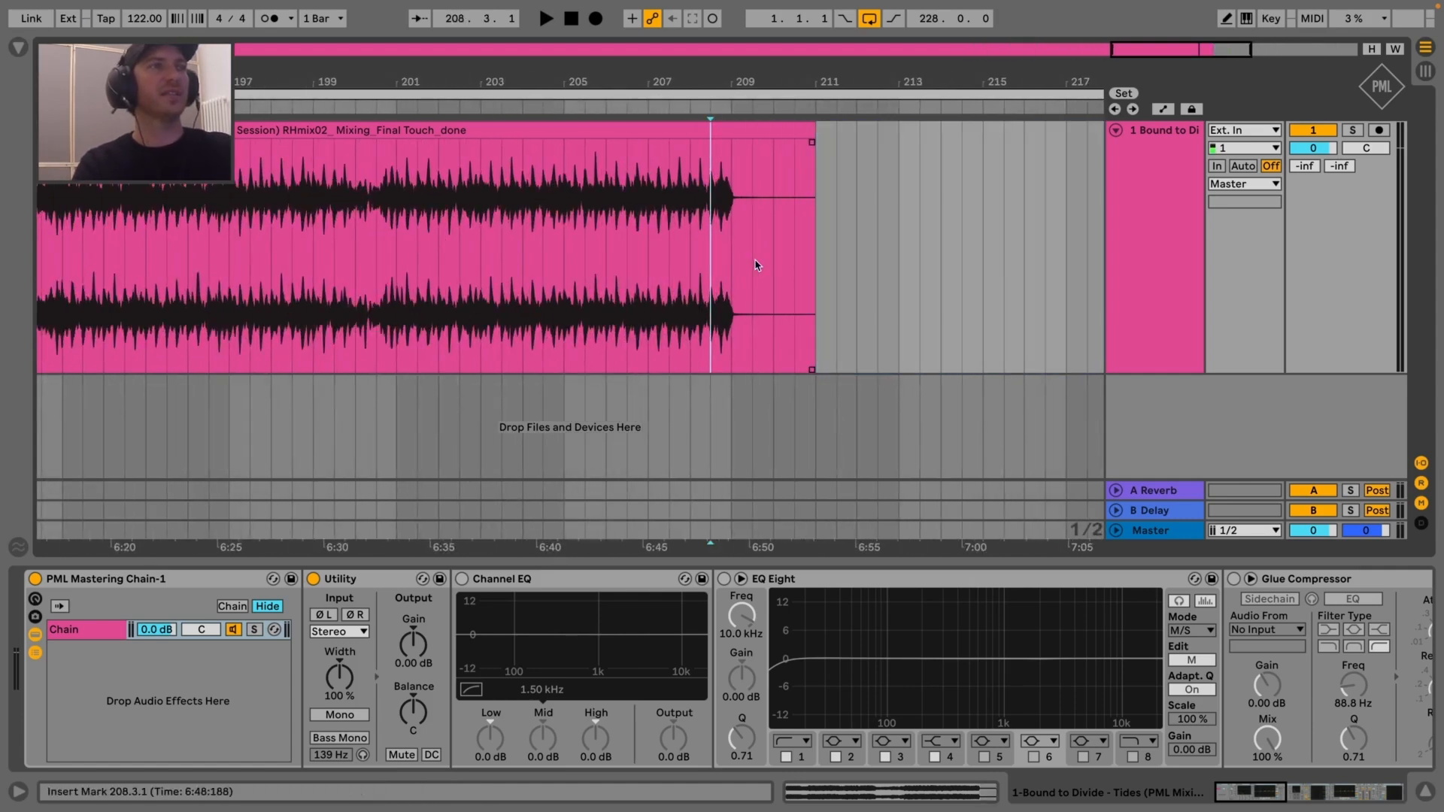
{"action": "key", "text": "space"}
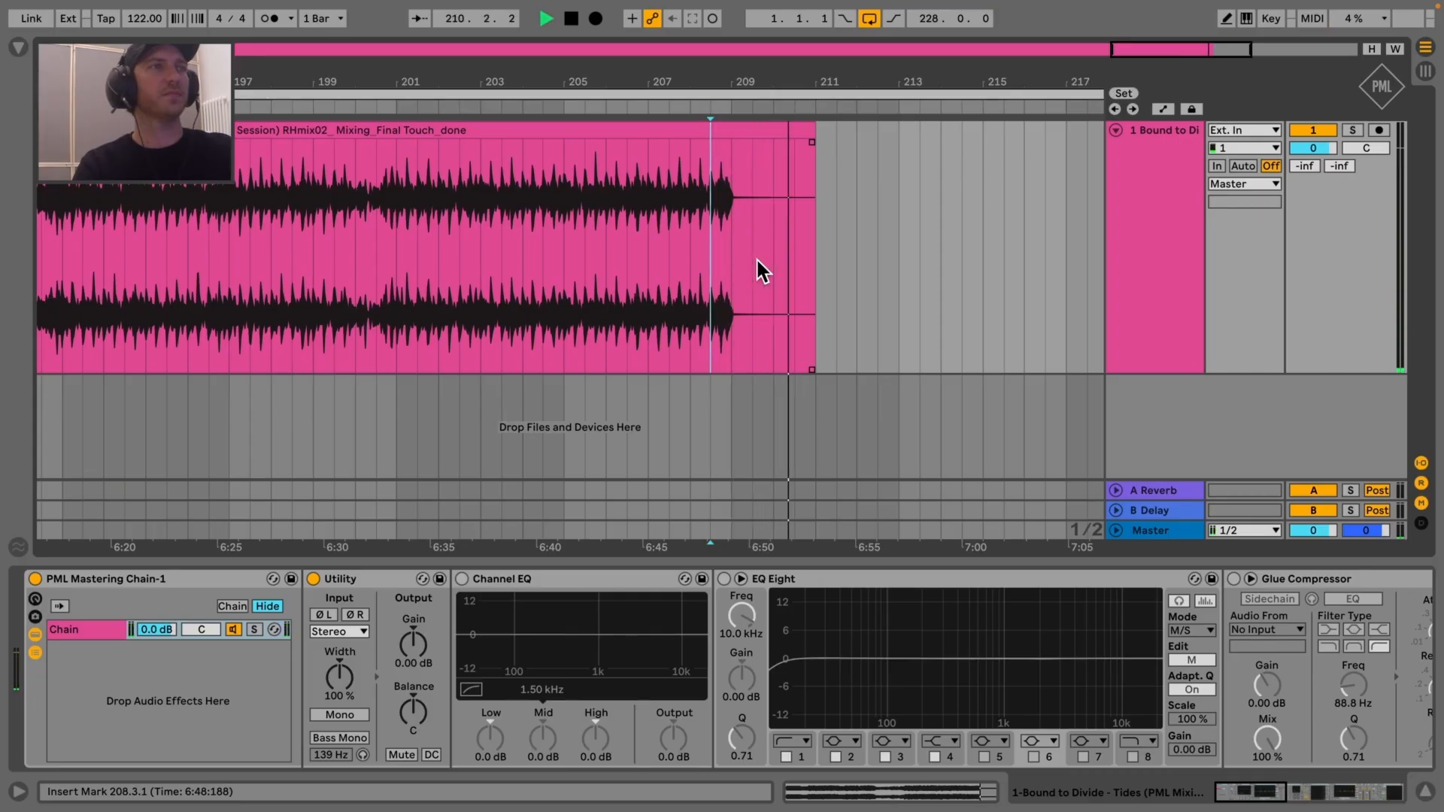
{"action": "key", "text": "space"}
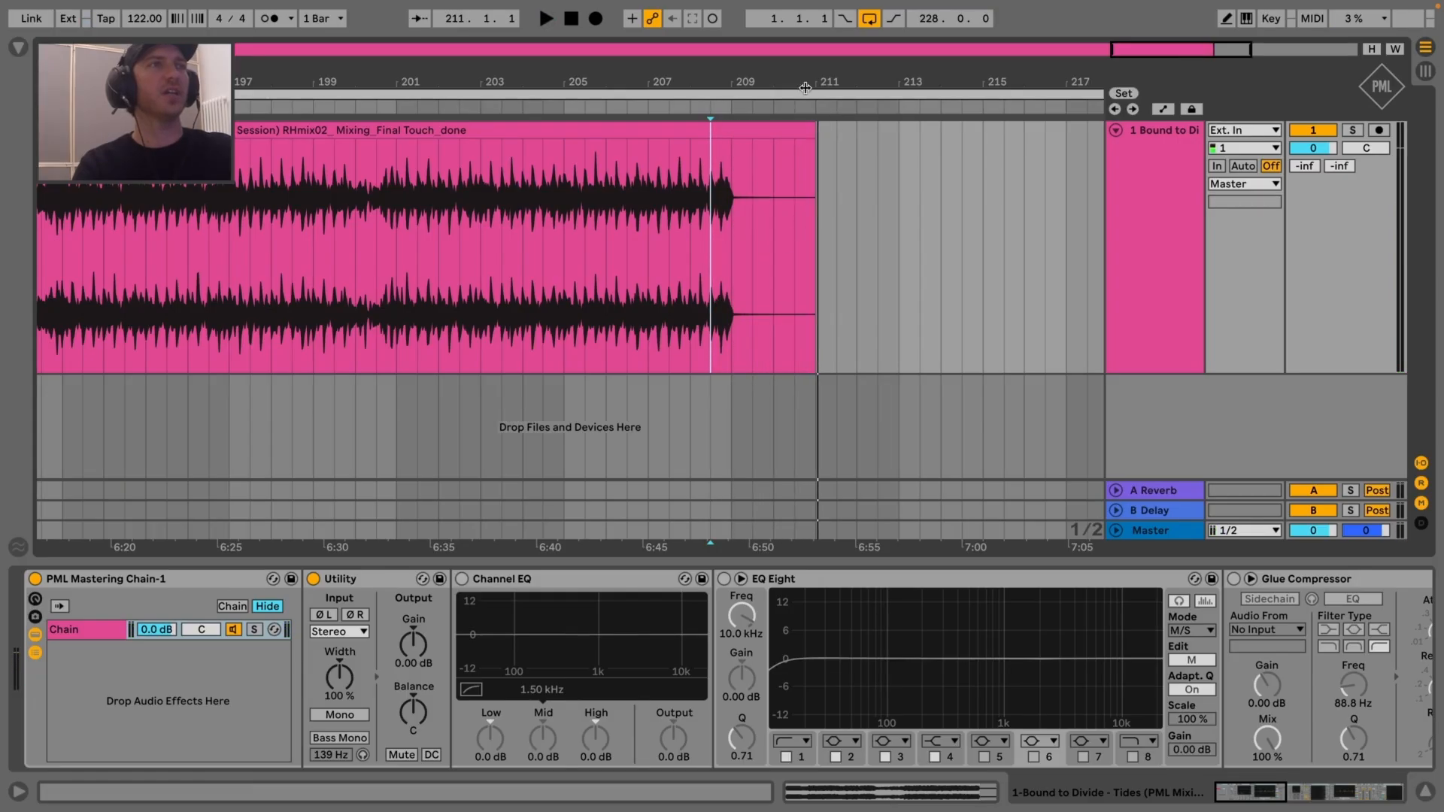
Trim the clip's end to 210.4.1, add a short fade-out there, and play the ending to check it
{"action": "scroll", "coordinate": [812, 181], "scroll_direction": "up", "scroll_amount": 3}
{"action": "left_click", "coordinate": [814, 132]}
{"action": "left_click_drag", "start_coordinate": [815, 133], "coordinate": [791, 143]}
{"action": "left_click", "coordinate": [615, 210]}
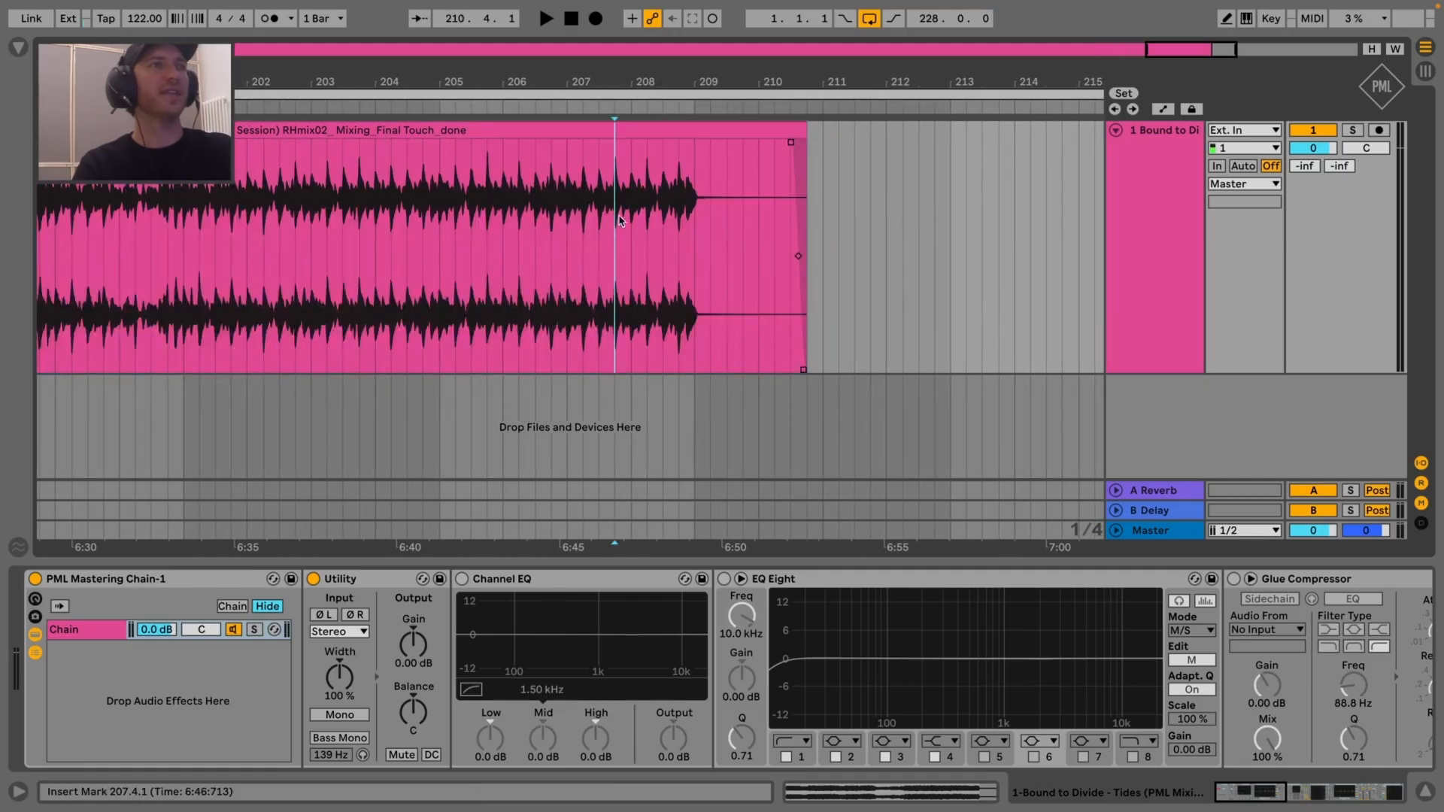
{"action": "key", "text": "space"}
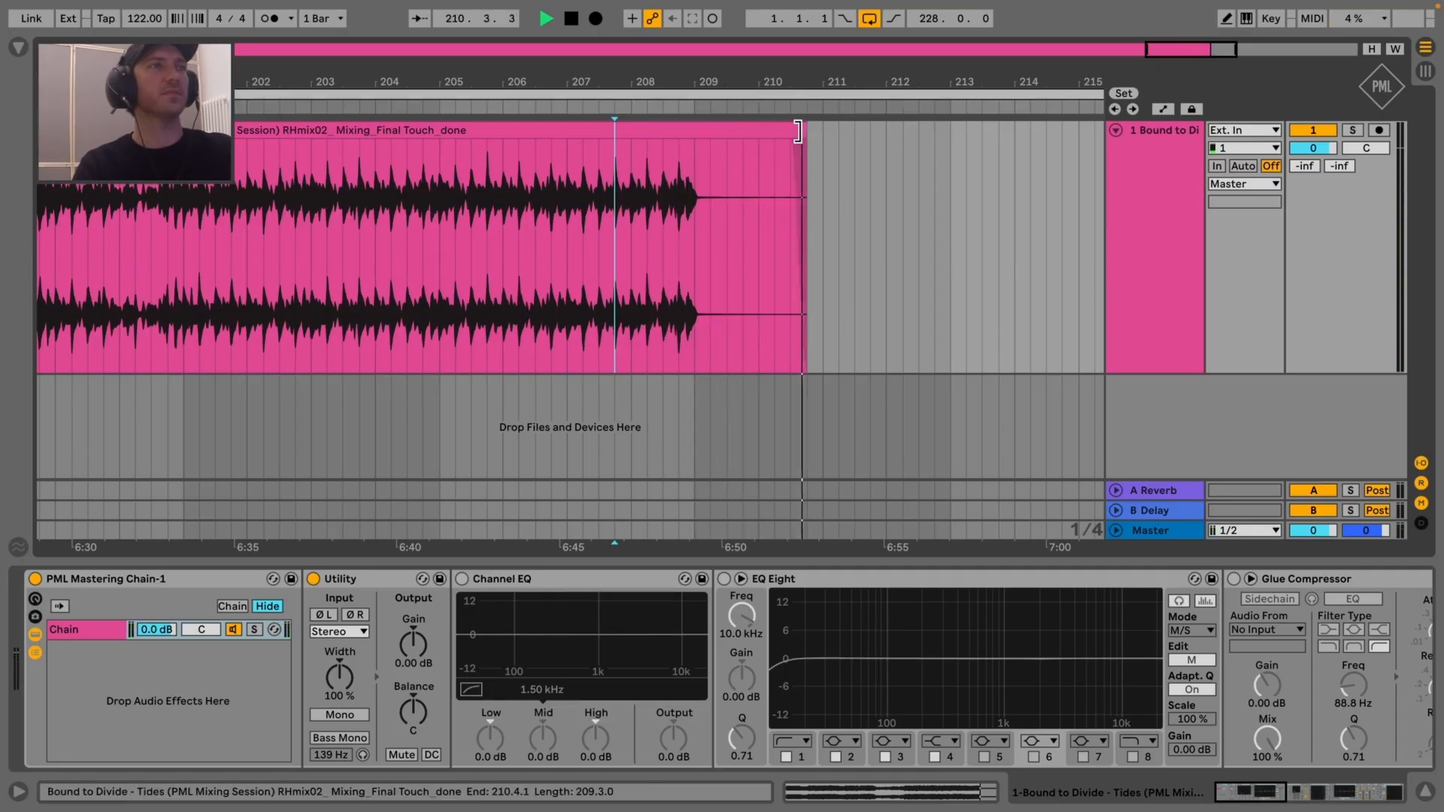
{"action": "key", "text": "space"}
{"action": "left_click_drag", "start_coordinate": [809, 81], "coordinate": [809, 12]}
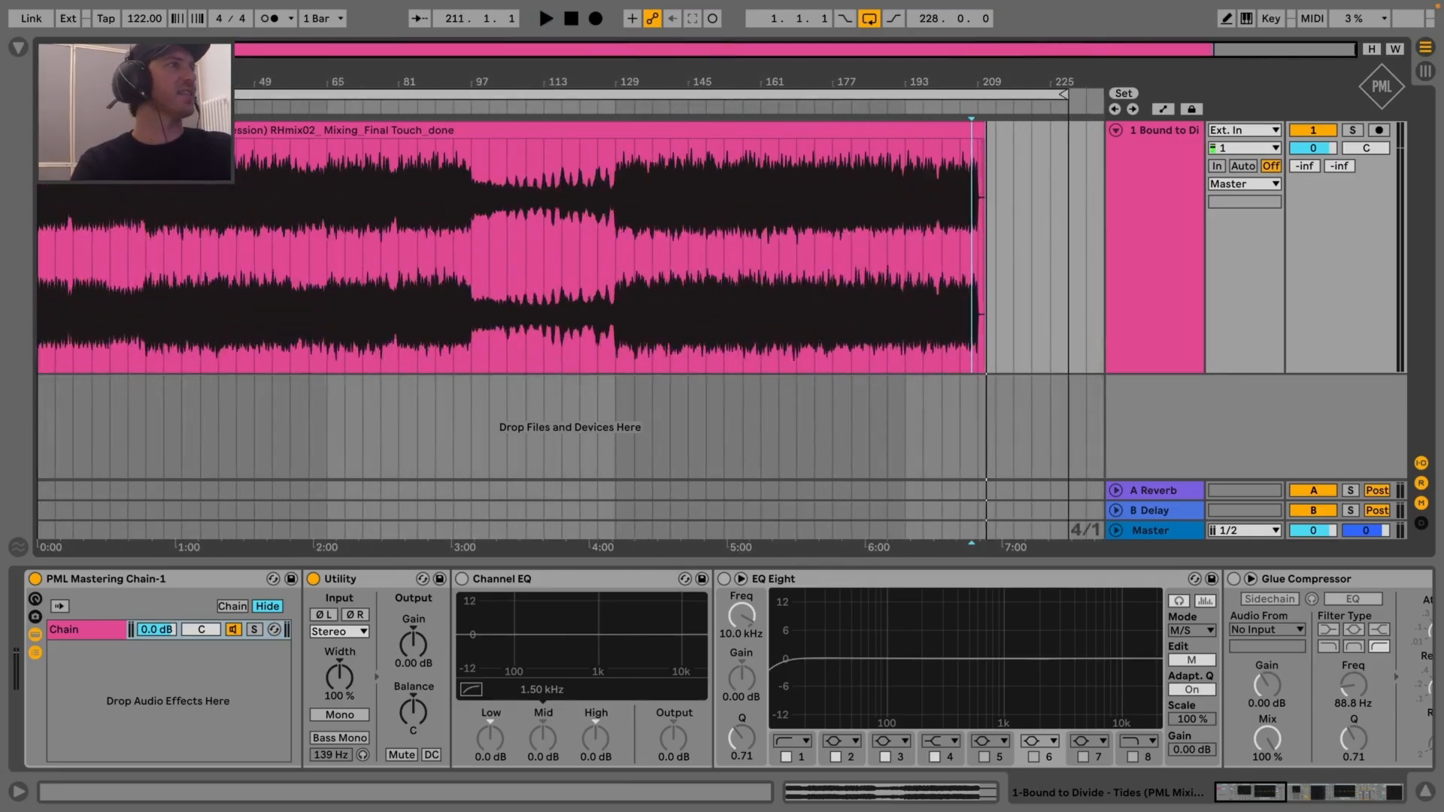
Shift the whole clip so it starts at 1.1.3, leaving a short silence before the first beat
{"action": "left_click_drag", "start_coordinate": [44, 81], "coordinate": [13, 208]}
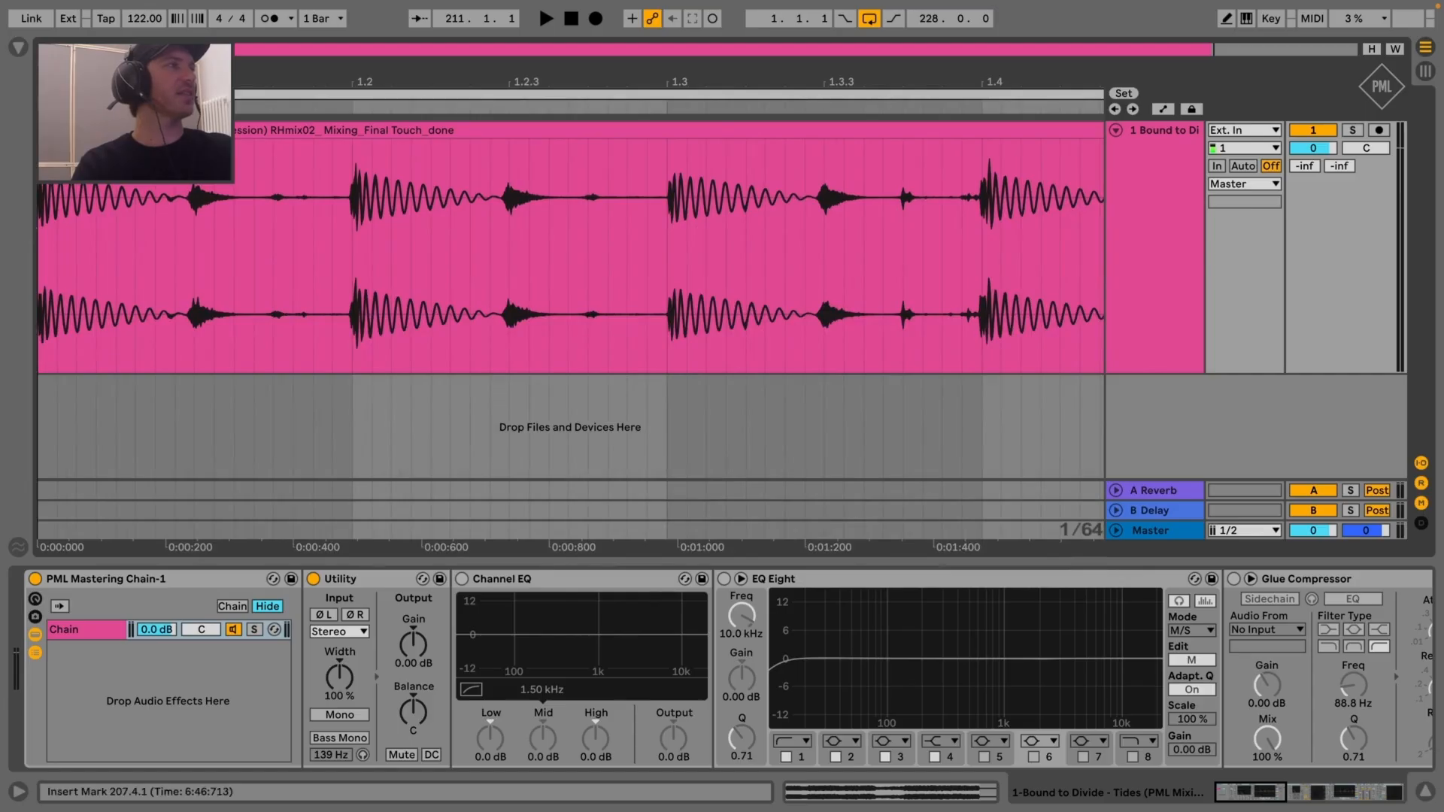
{"action": "left_click_drag", "start_coordinate": [97, 81], "coordinate": [96, 47]}
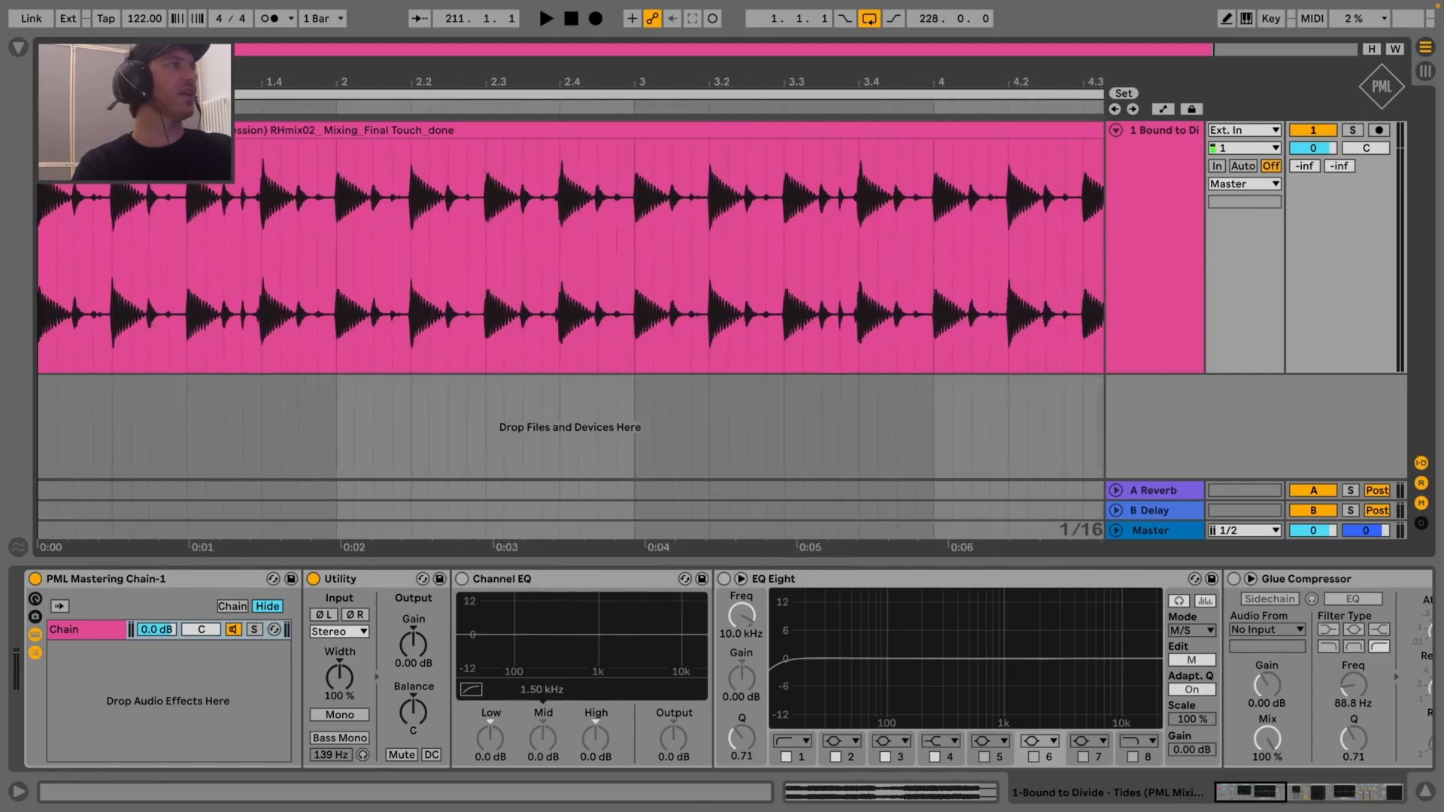
{"action": "left_click_drag", "start_coordinate": [96, 130], "coordinate": [134, 130]}
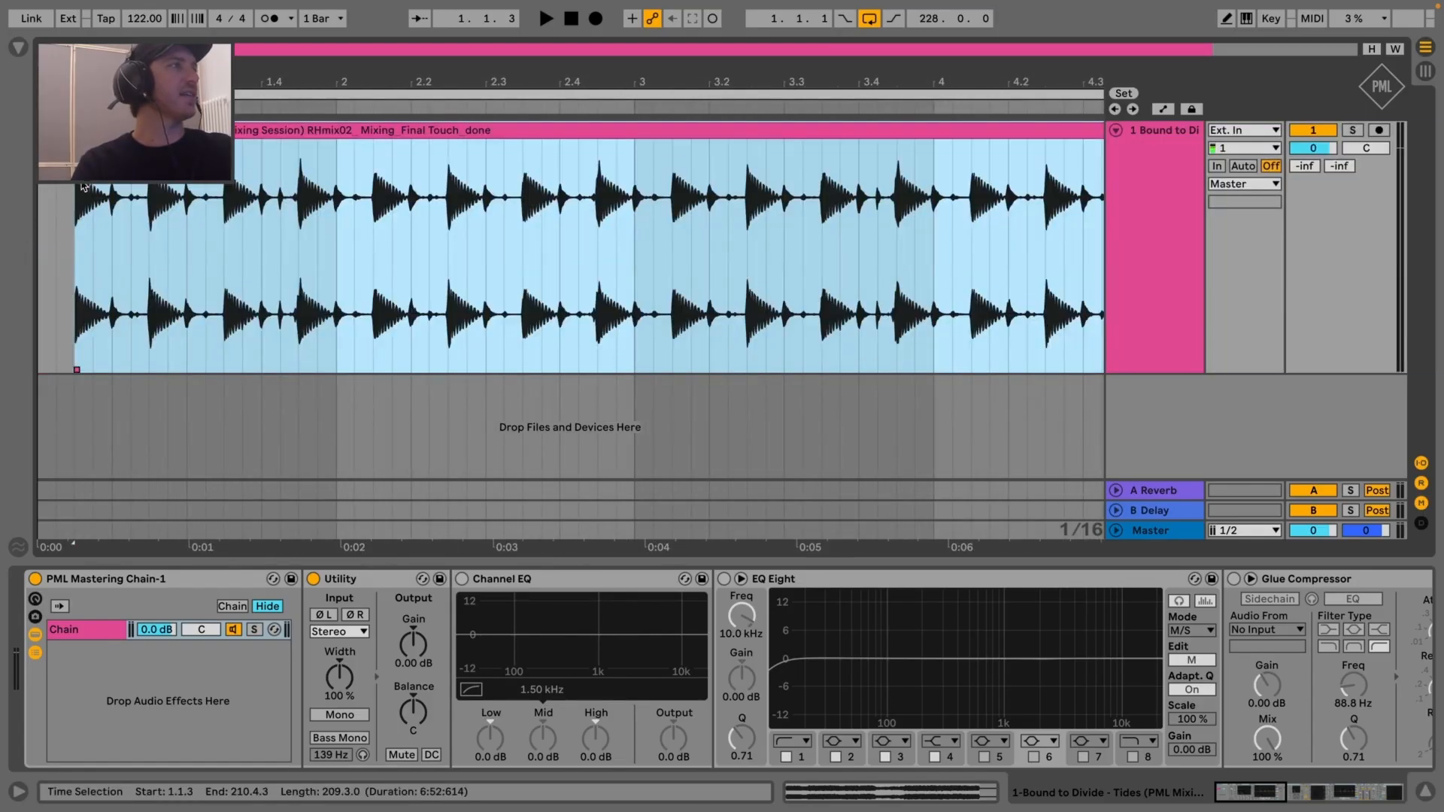
{"action": "left_click_drag", "start_coordinate": [124, 82], "coordinate": [115, 166]}
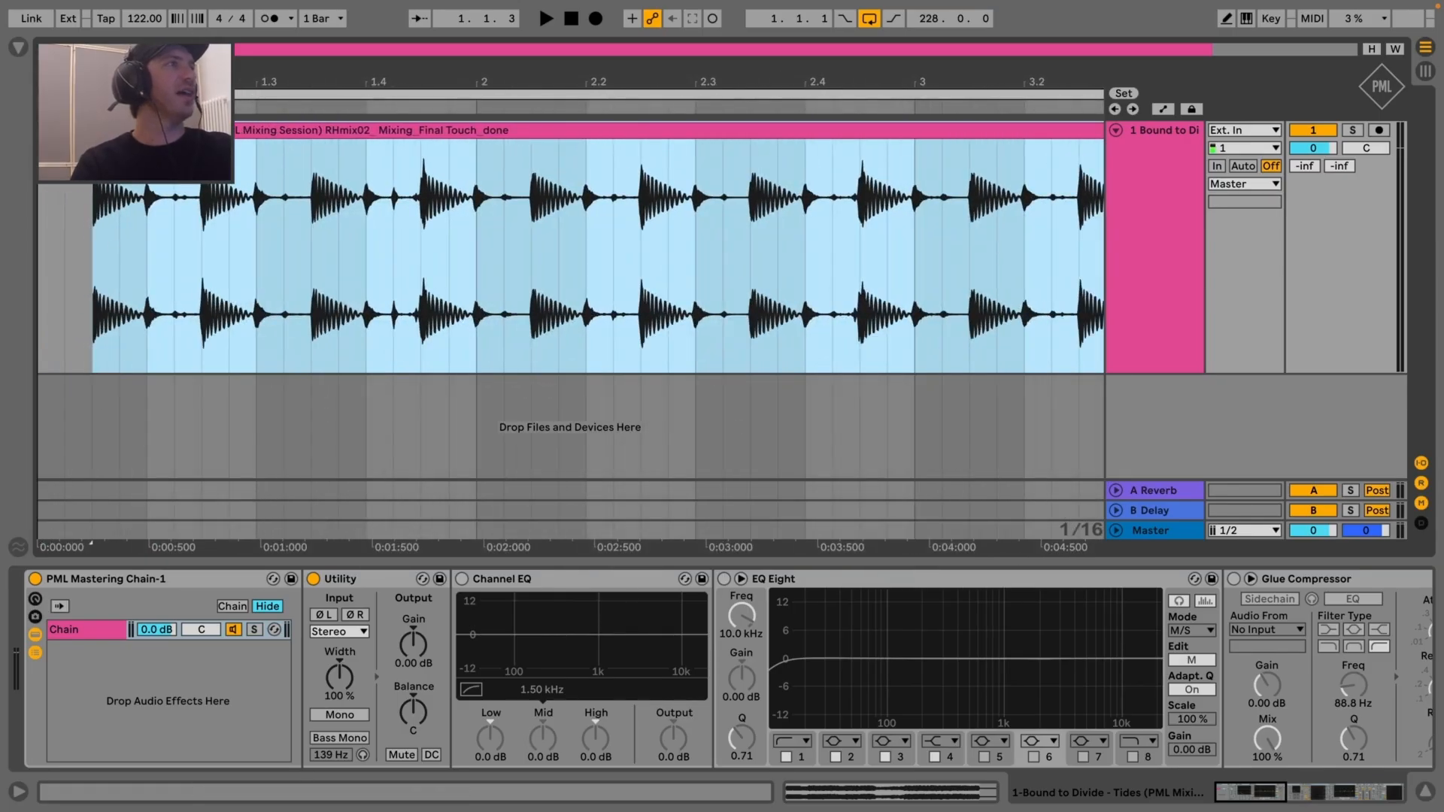
{"action": "left_click_drag", "start_coordinate": [218, 81], "coordinate": [218, 64]}
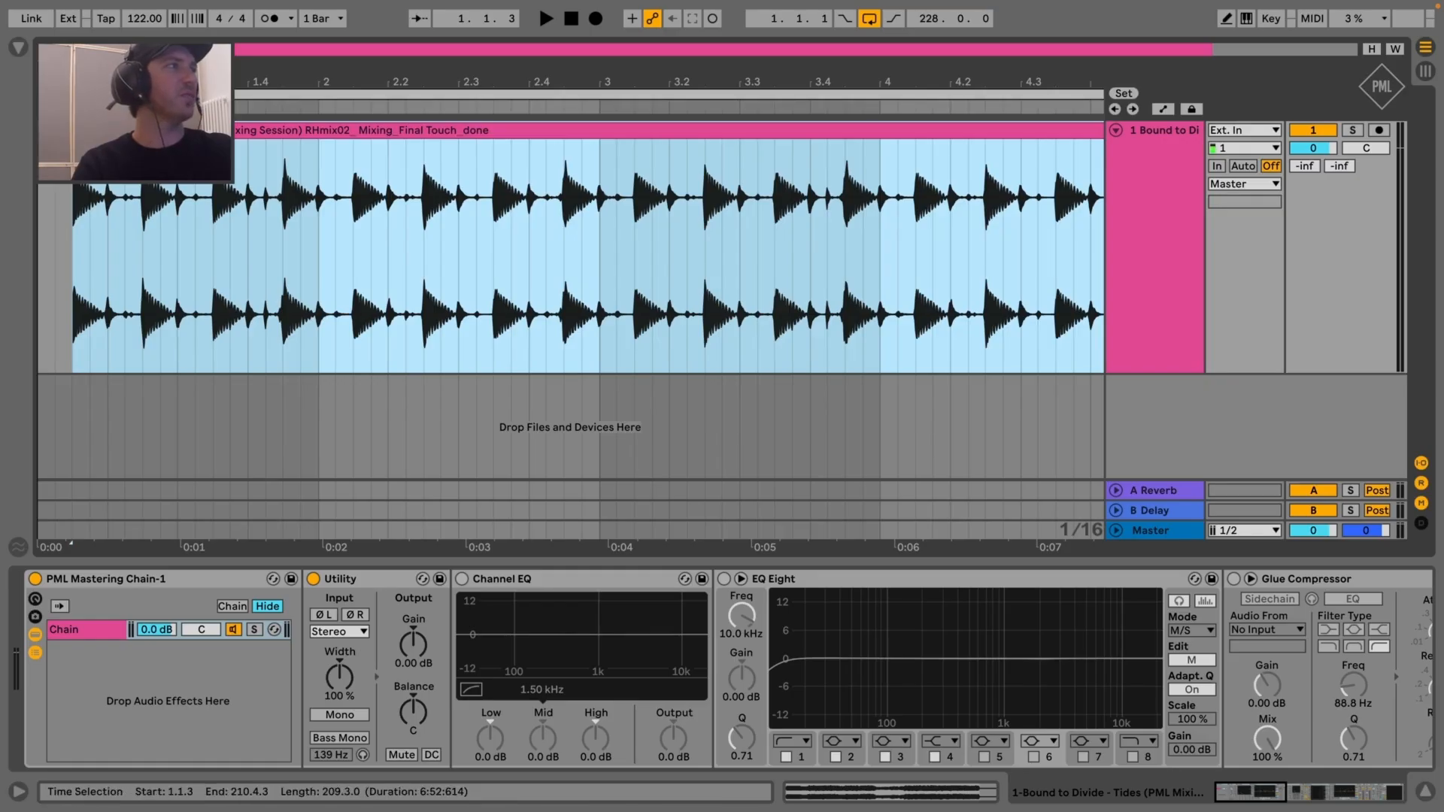
{"action": "left_click_drag", "start_coordinate": [111, 82], "coordinate": [111, 45]}
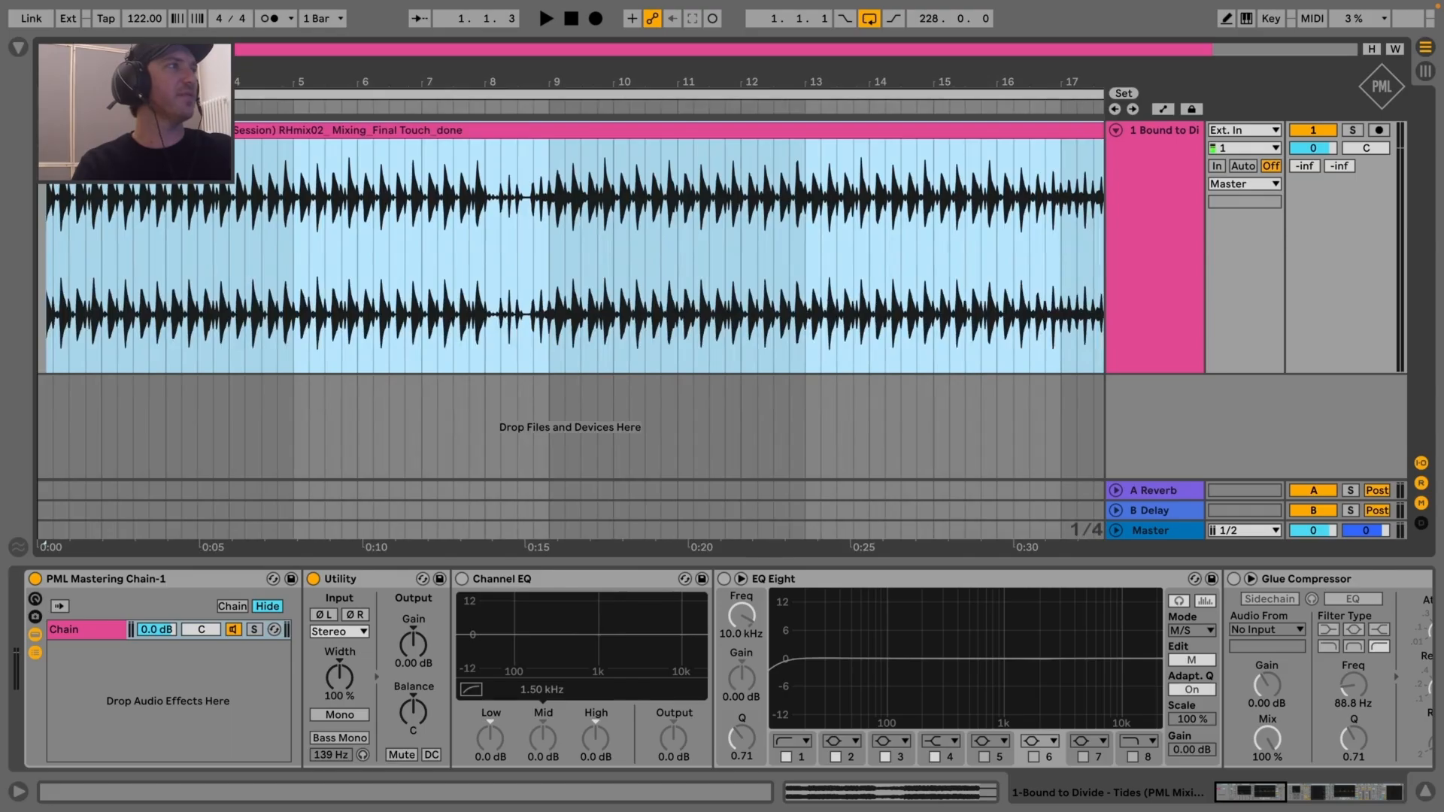
Fit the loop region to the clip and extend its start back to 1.1.1, for a loop length of 209.3.2
{"action": "key", "text": "ctrl+a"}
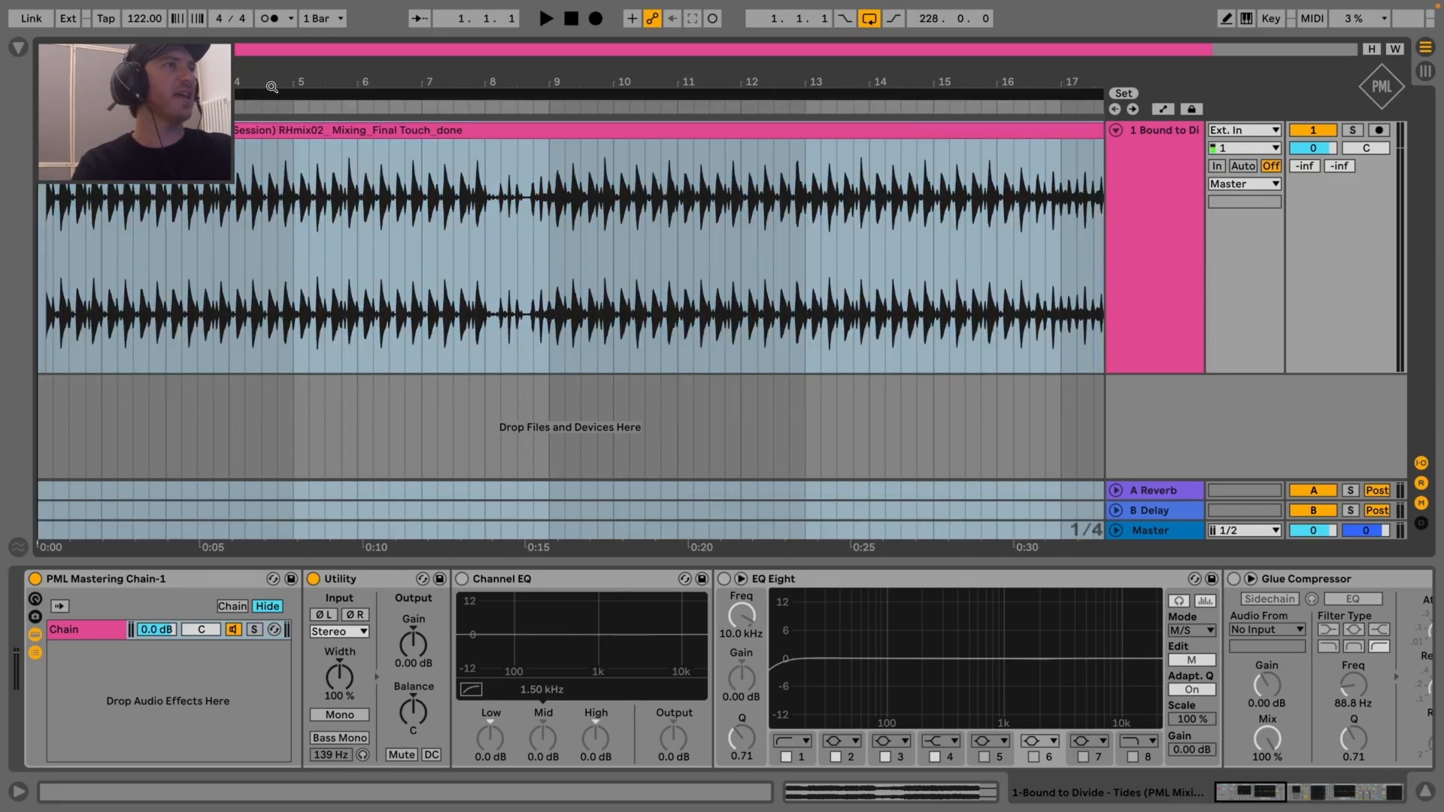
{"action": "key", "text": "z"}
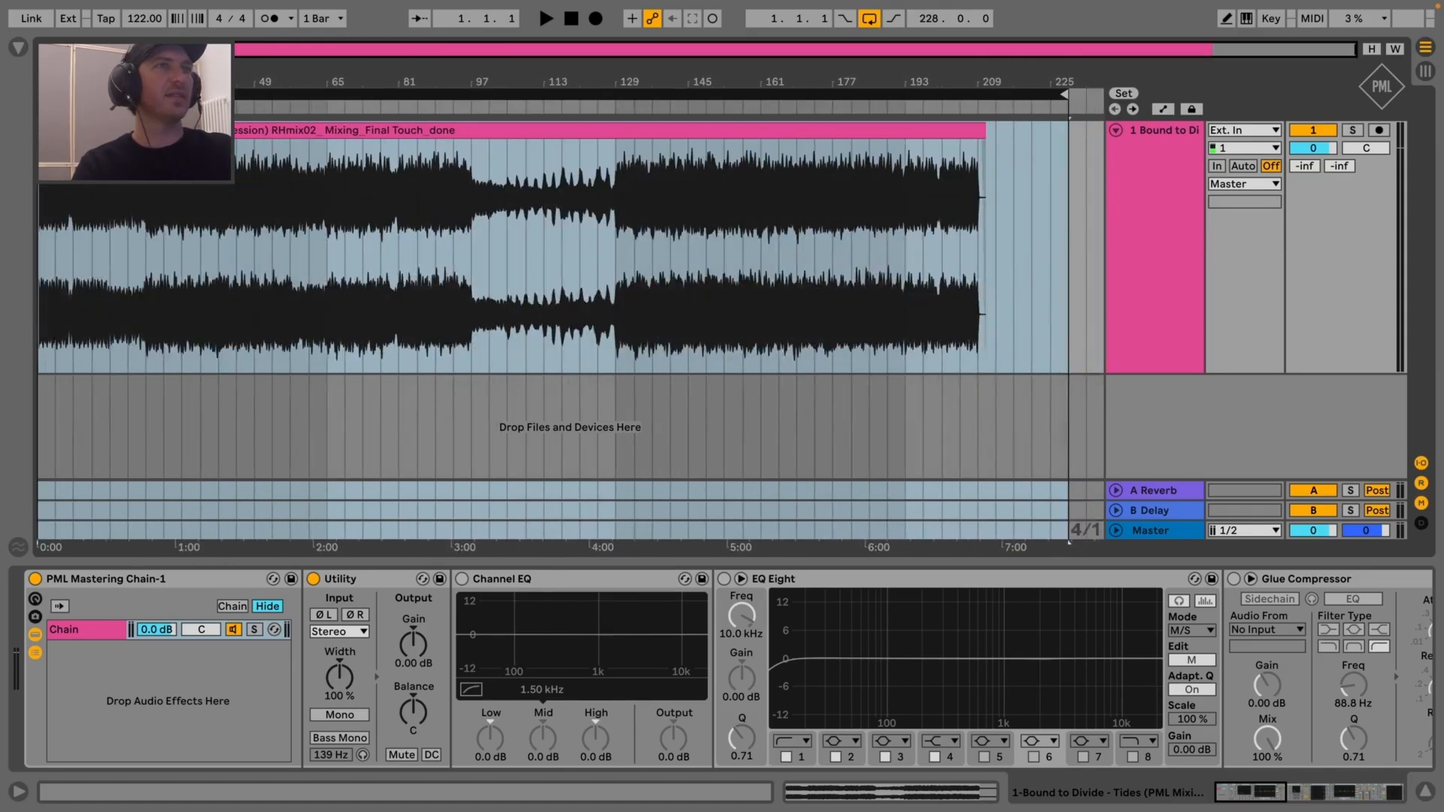
{"action": "left_click", "coordinate": [640, 132]}
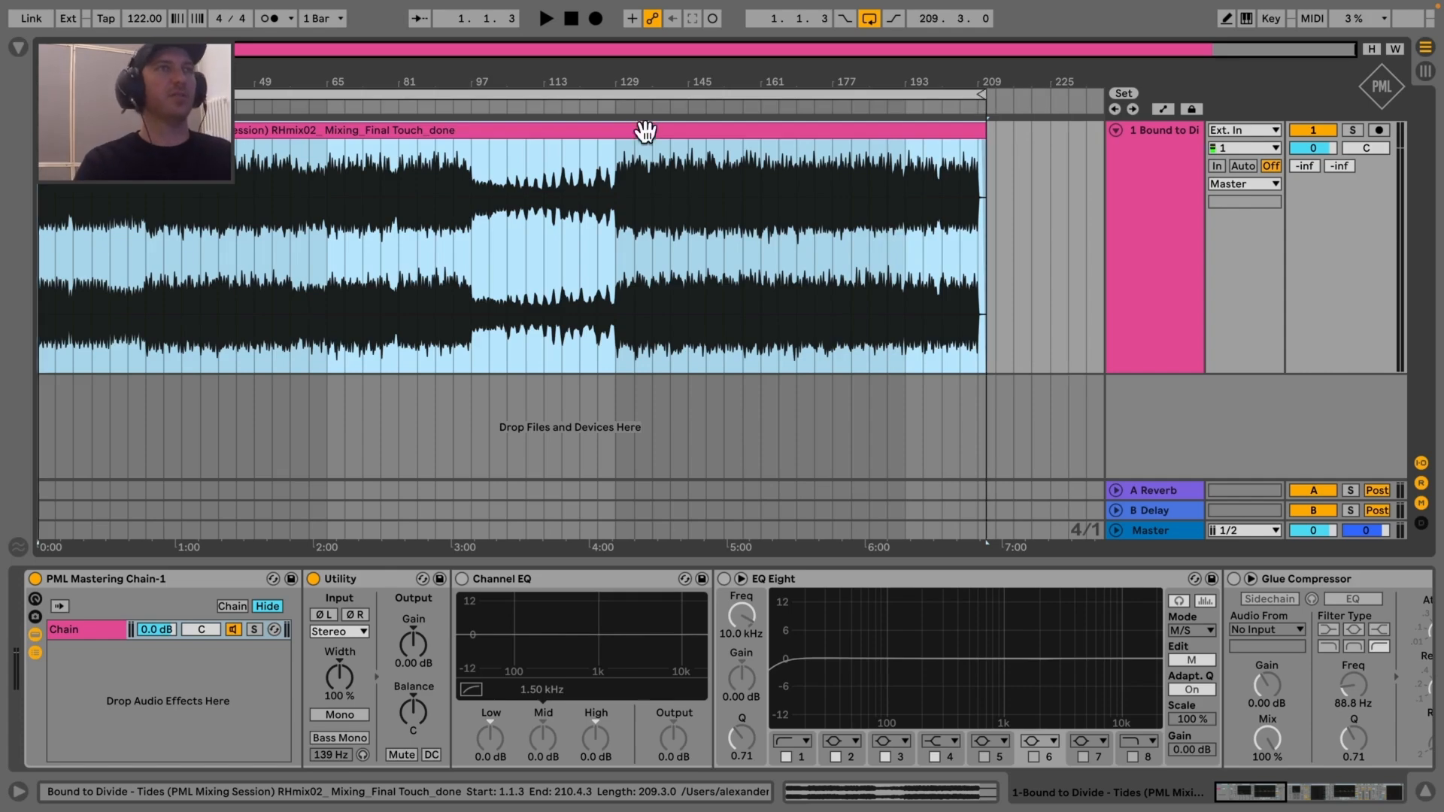
{"action": "key", "text": "x"}
{"action": "key", "text": "plus"}
{"action": "key", "text": "plus"}
{"action": "key", "text": "plus"}
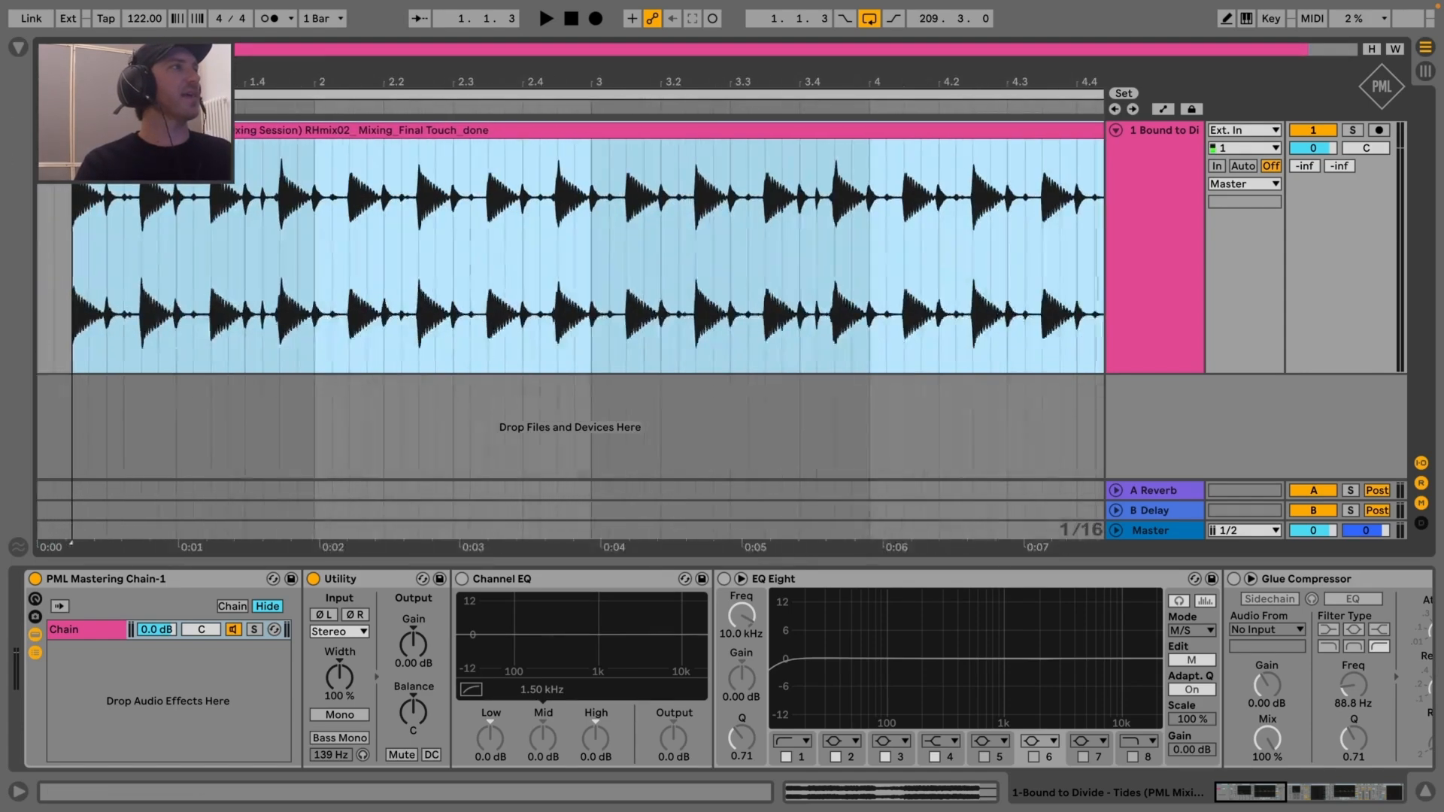
{"action": "left_click_drag", "start_coordinate": [72, 94], "coordinate": [39, 94]}
{"action": "left_click_drag", "start_coordinate": [187, 82], "coordinate": [188, 11]}
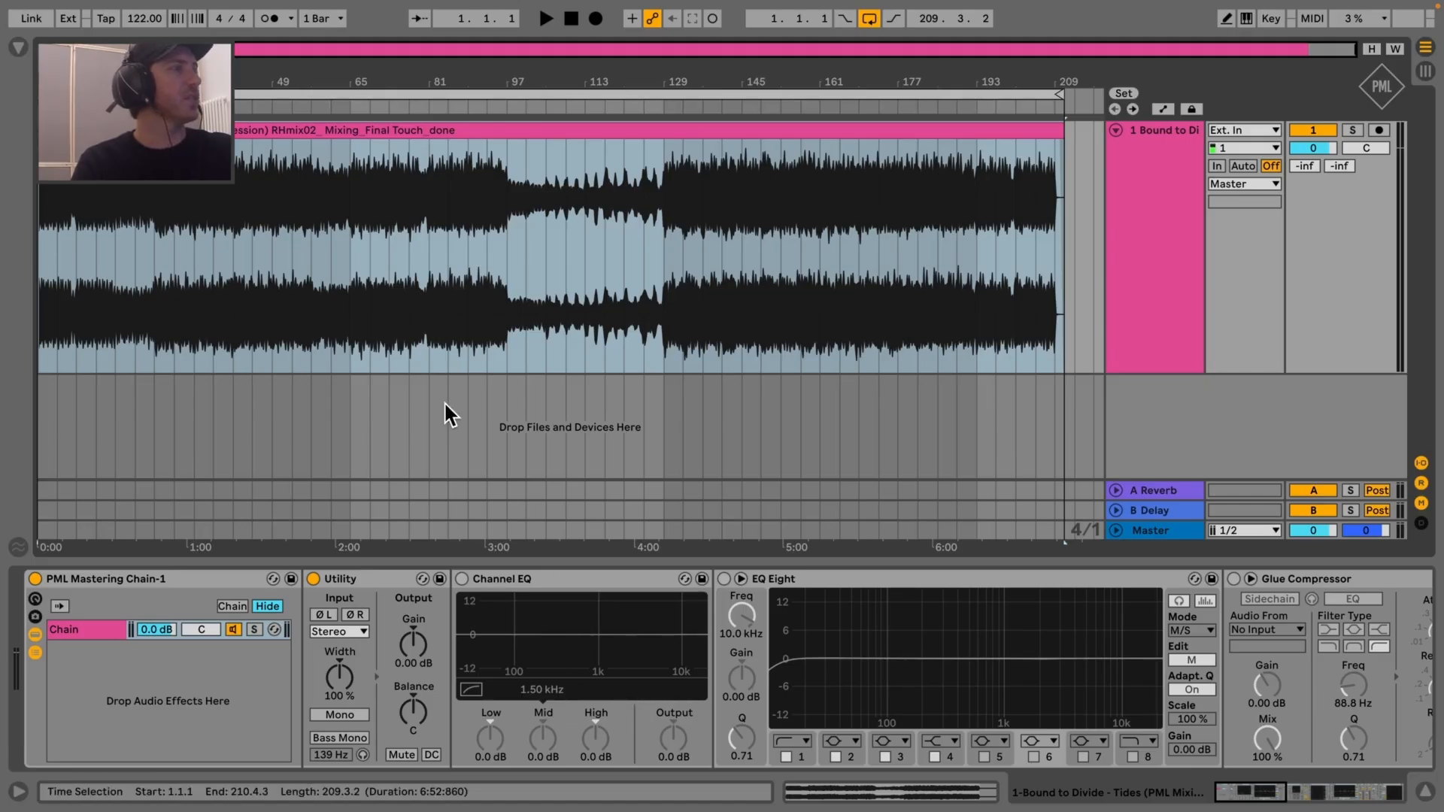
Play the track, enable Bass Mono on the Utility device, and set its frequency to 95.5 Hz
{"action": "key", "text": "space"}
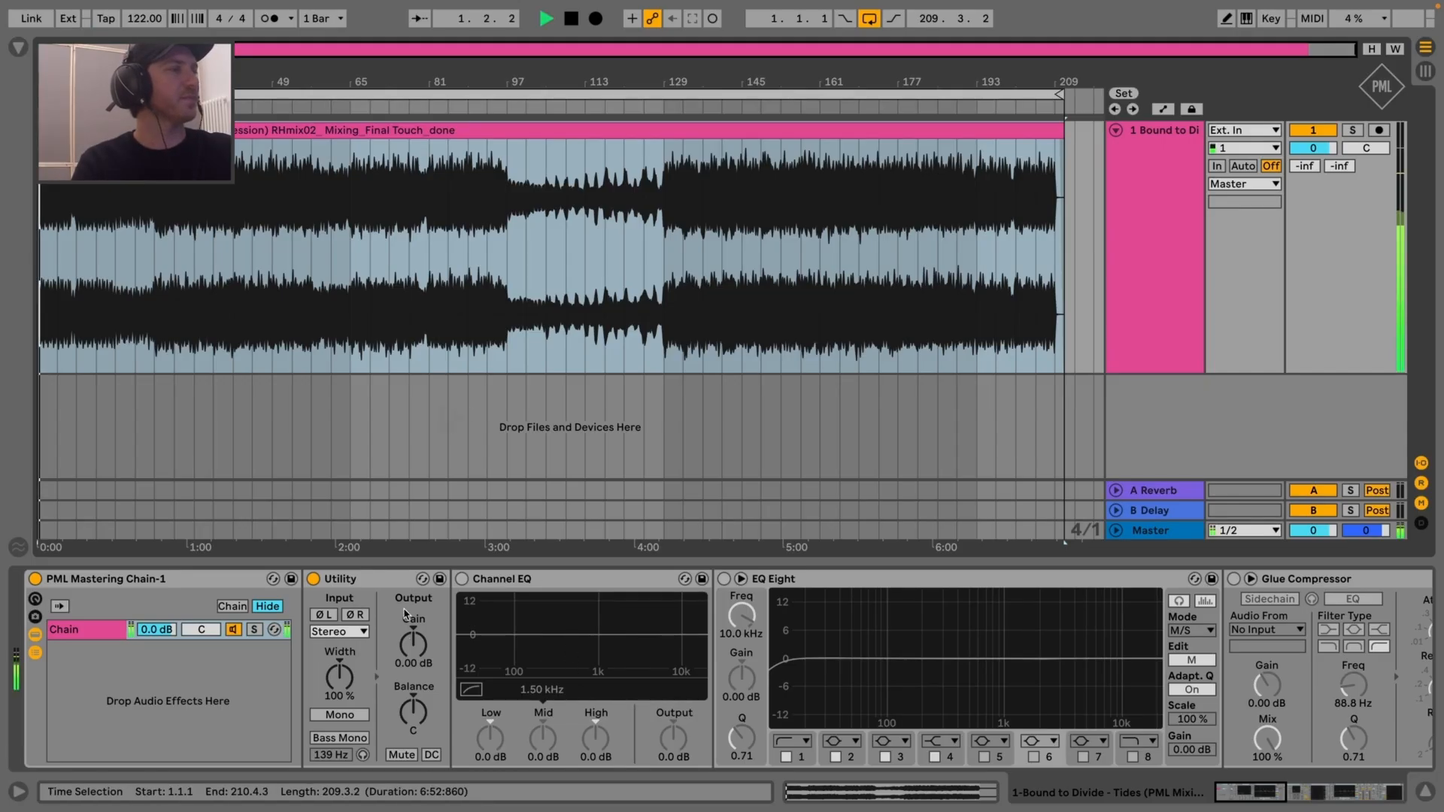
{"action": "left_click", "coordinate": [348, 739]}
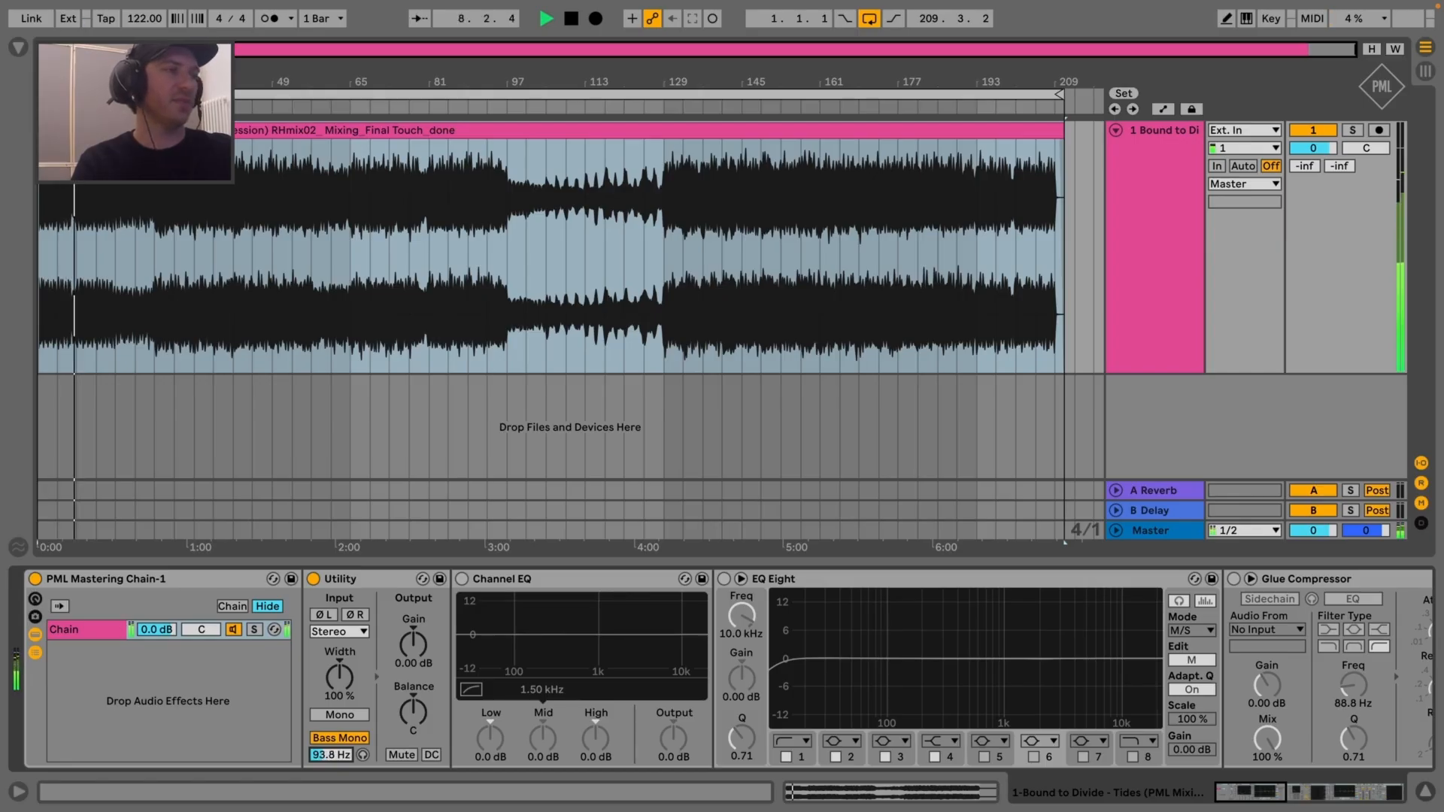
{"action": "left_click_drag", "start_coordinate": [330, 755], "coordinate": [331, 751]}
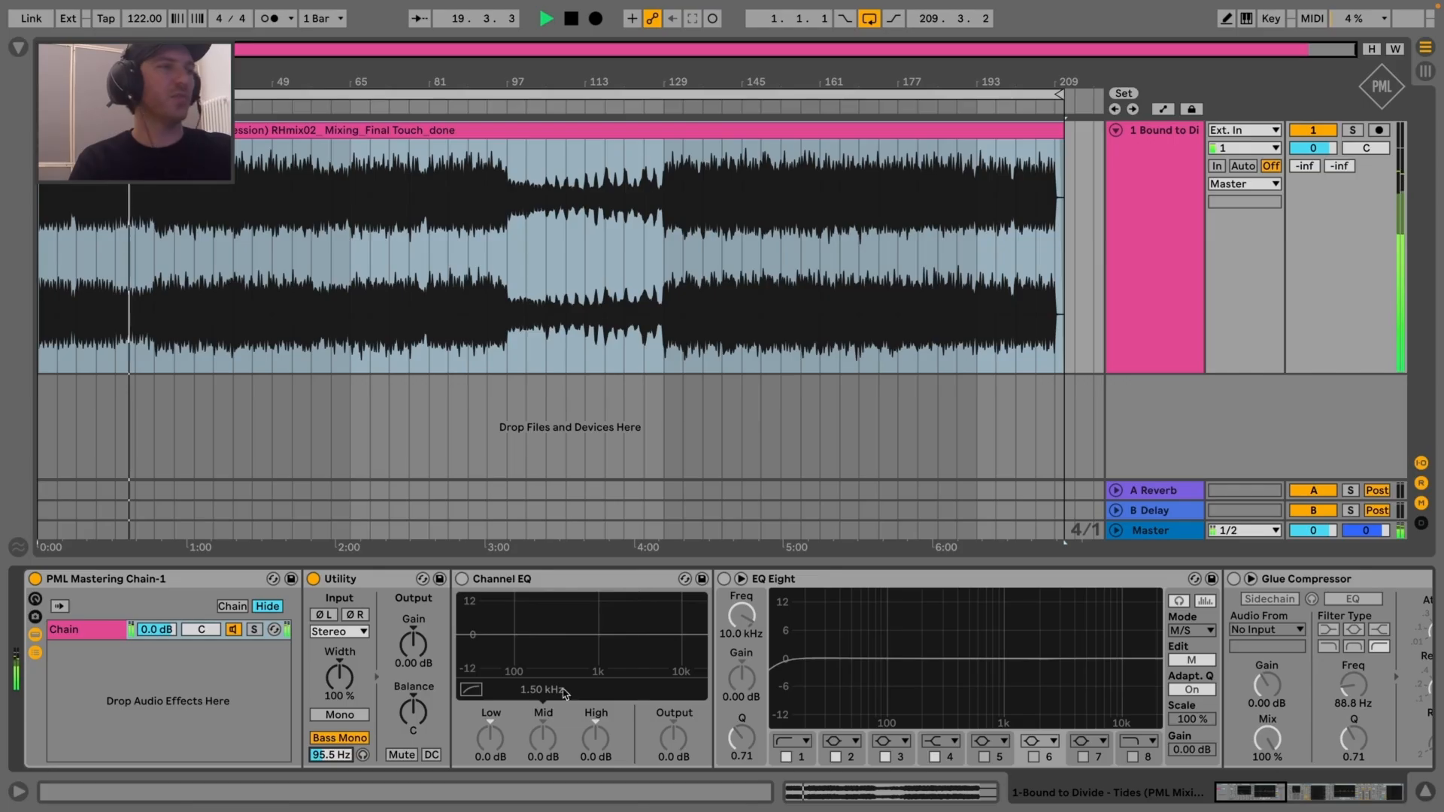
Enable EQ Eight and sweep a narrow boost with the mid channel's band 2 to 316 Hz, widening it to a Q of about 5.2
{"action": "scroll", "coordinate": [605, 609], "scroll_direction": "right", "scroll_amount": 5}
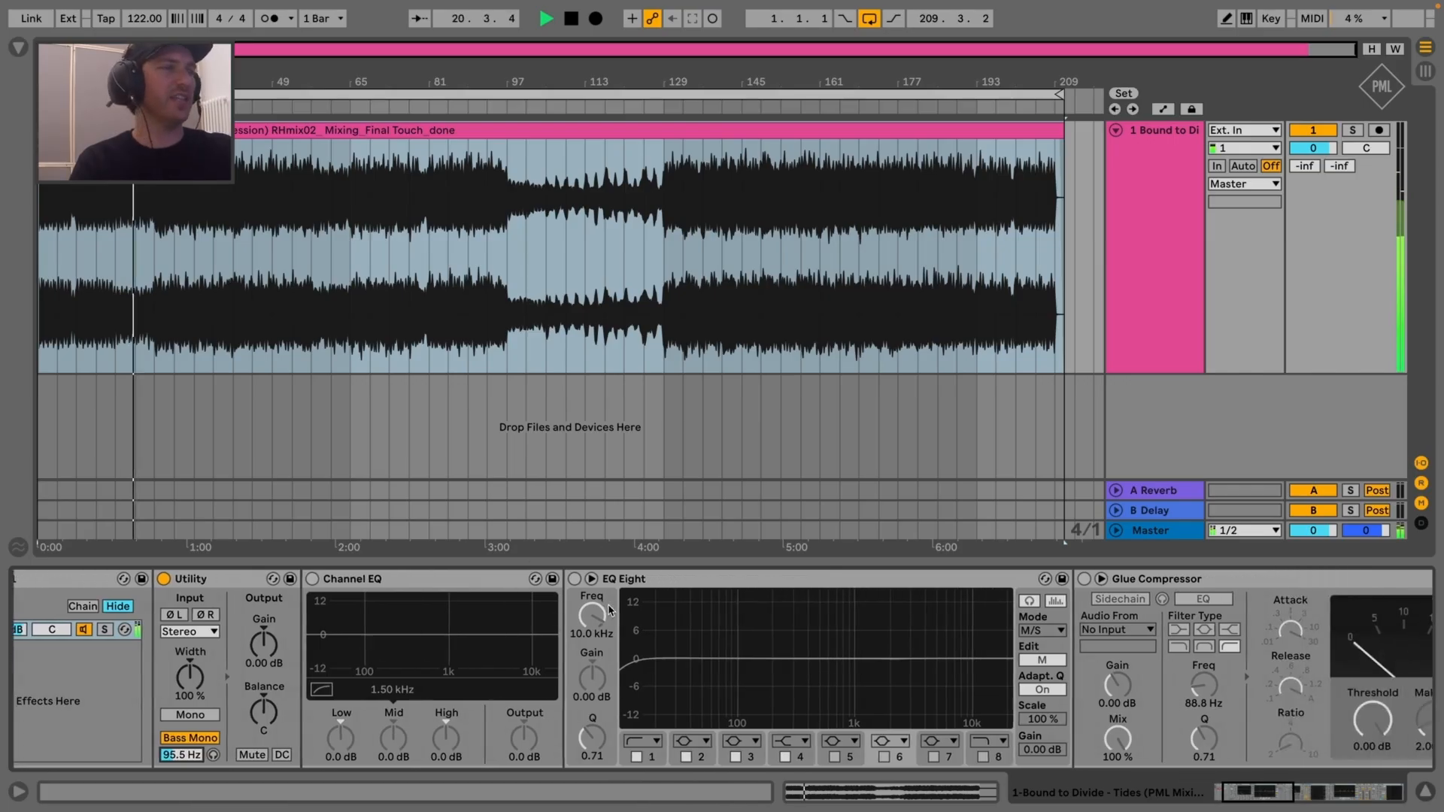
{"action": "scroll", "coordinate": [609, 608], "scroll_direction": "right", "scroll_amount": 1}
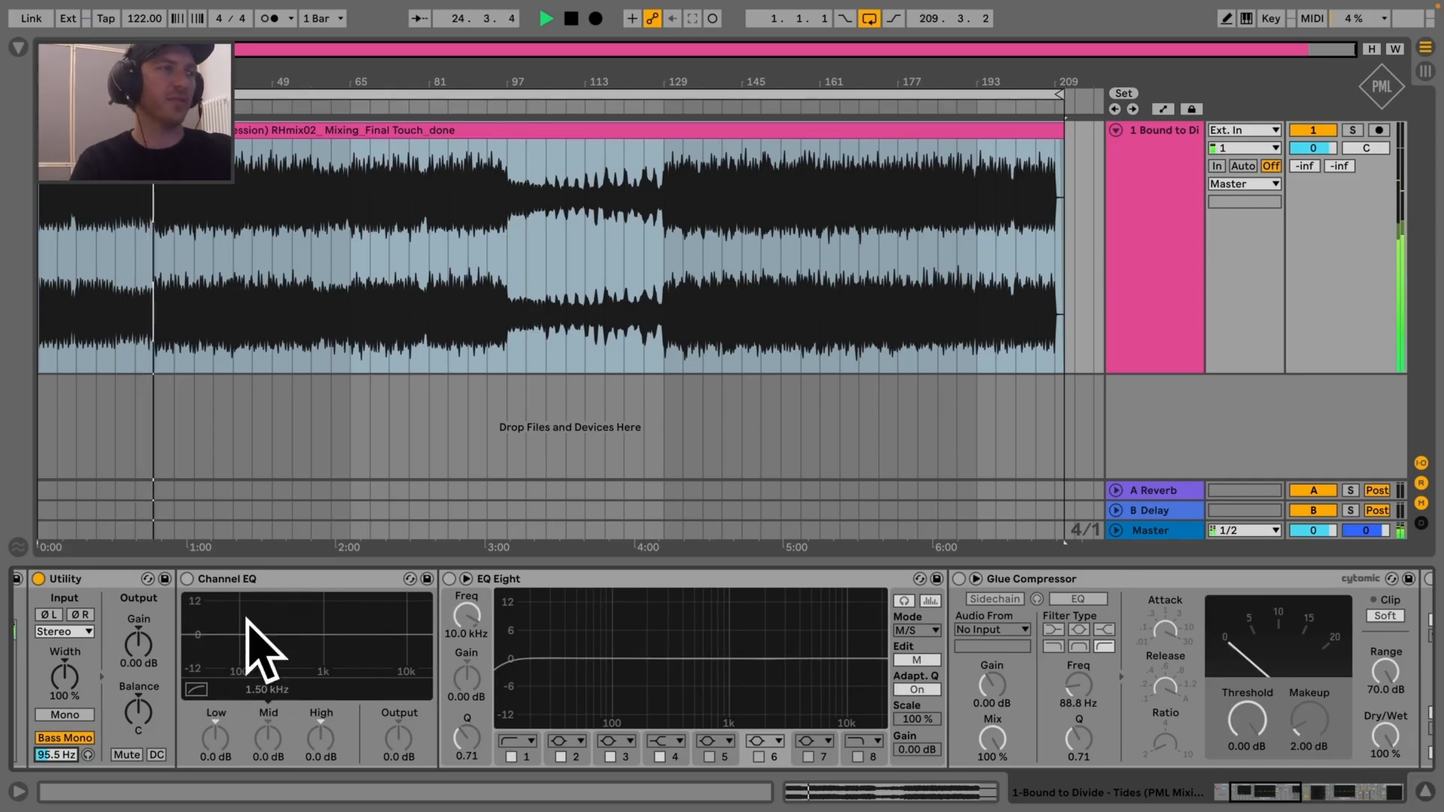
{"action": "left_click", "coordinate": [450, 579]}
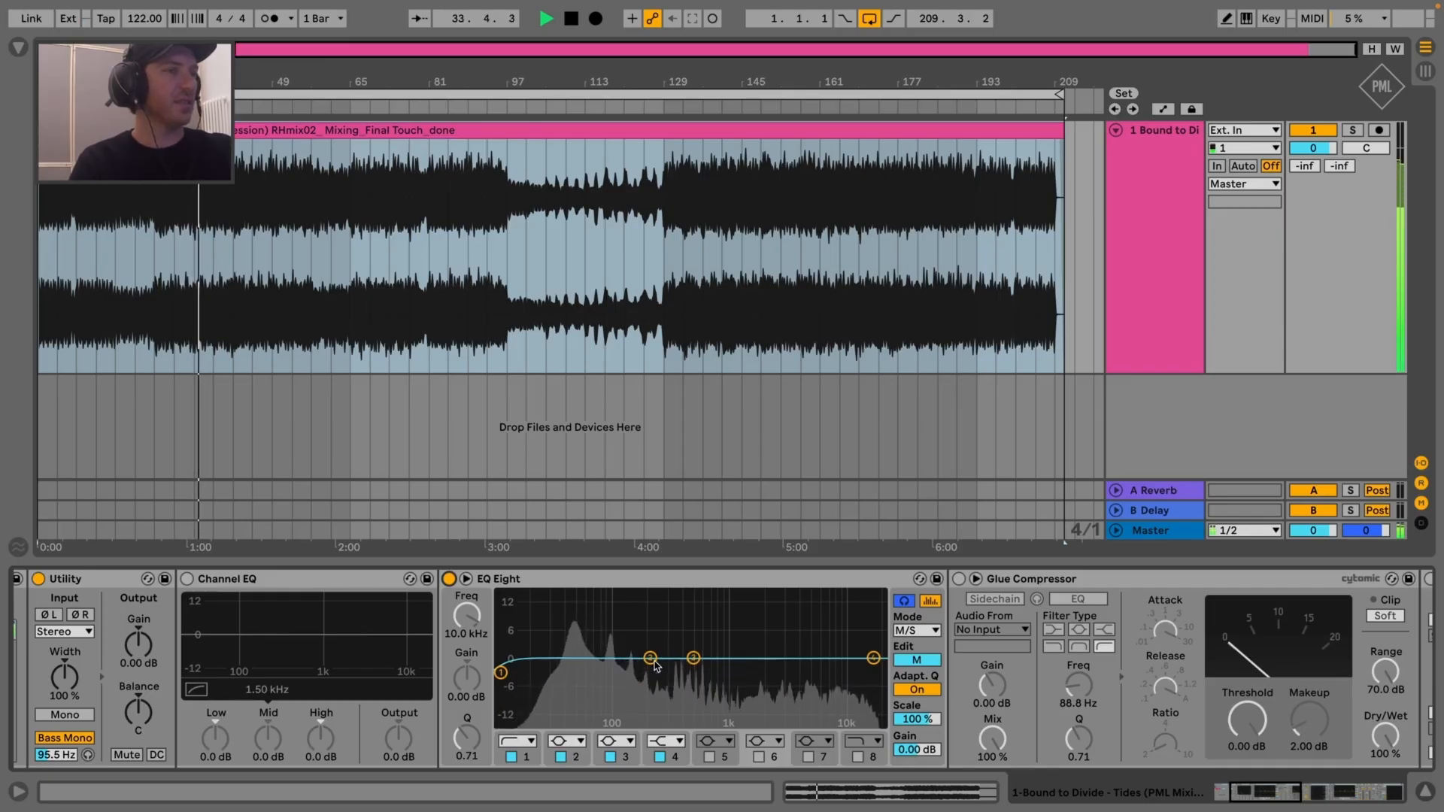
{"action": "left_click_drag", "start_coordinate": [650, 661], "coordinate": [667, 644]}
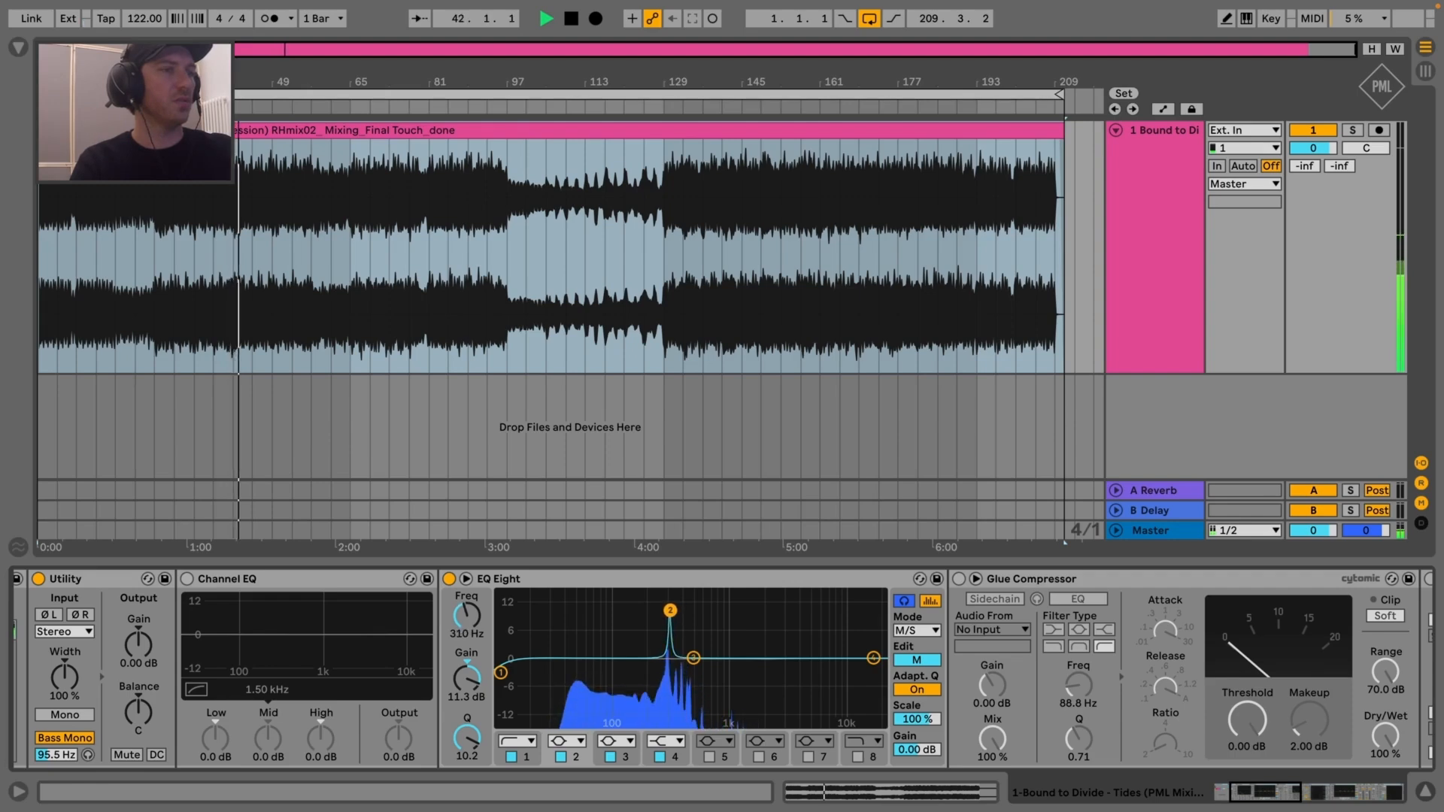
{"action": "left_click_drag", "start_coordinate": [670, 611], "coordinate": [671, 641]}
{"action": "left_click_drag", "start_coordinate": [467, 737], "coordinate": [467, 754]}
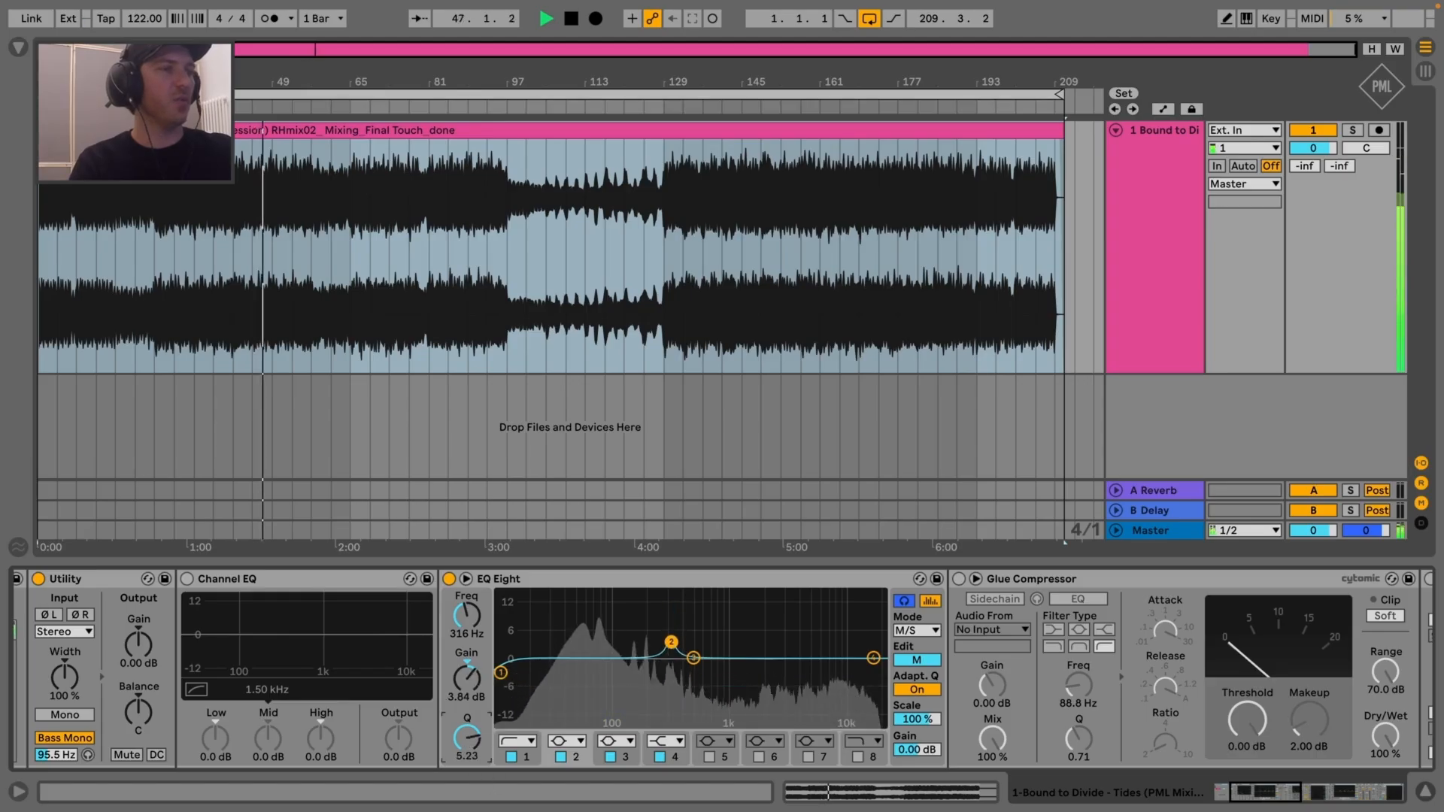
Turn the mid channel's band 2 boost into a cut of -2 dB with a Q of about 5.45
{"action": "left_click_drag", "start_coordinate": [467, 679], "coordinate": [467, 702]}
{"action": "left_click", "coordinate": [474, 696]}
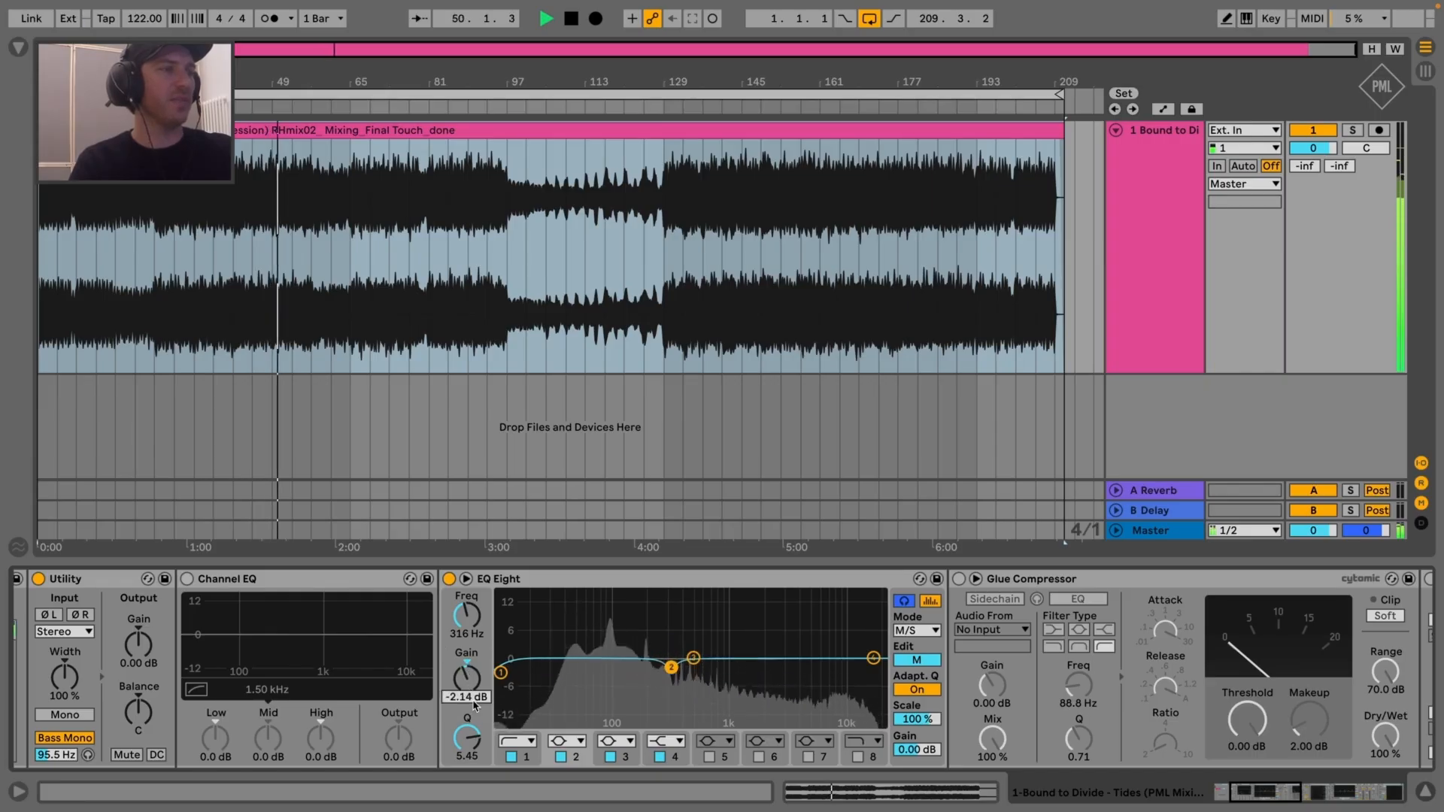
{"action": "type", "text": "-"}
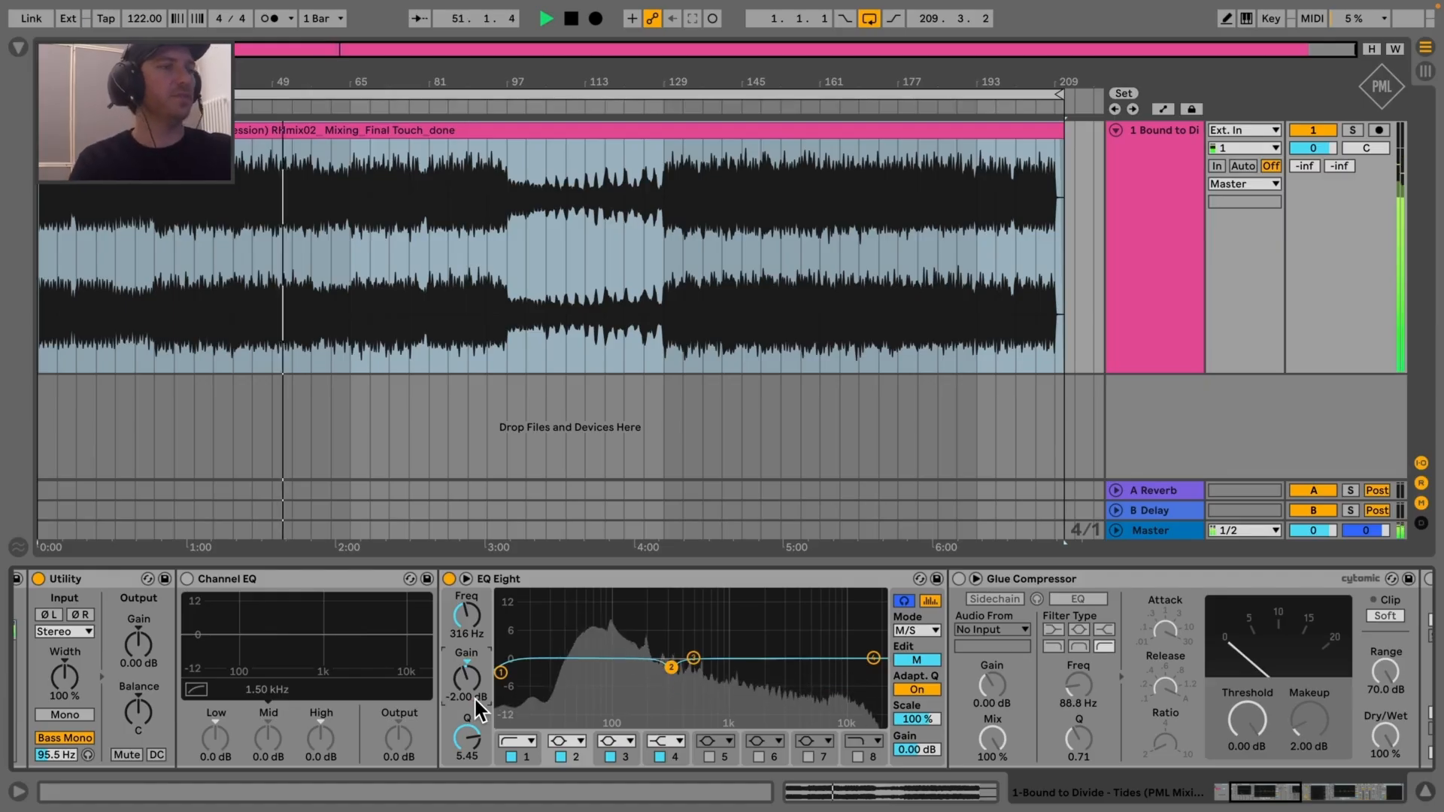
{"action": "type", "text": "2"}
{"action": "key", "text": "Return"}
Set the frequency of the mid channel's band 1 low cut in EQ Eight to 20 Hz
{"action": "scroll", "coordinate": [663, 638], "scroll_direction": "left", "scroll_amount": 1}
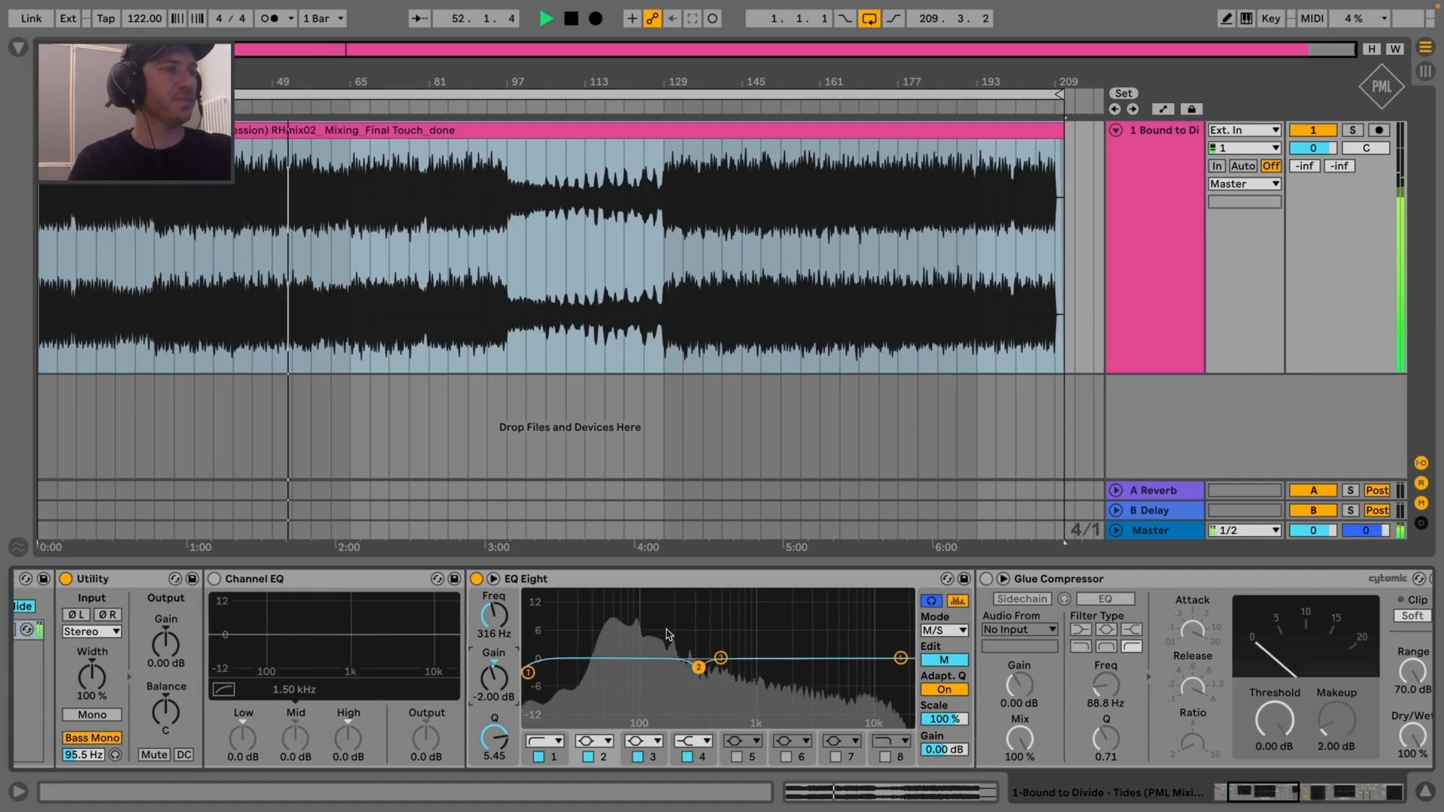
{"action": "left_click", "coordinate": [528, 672]}
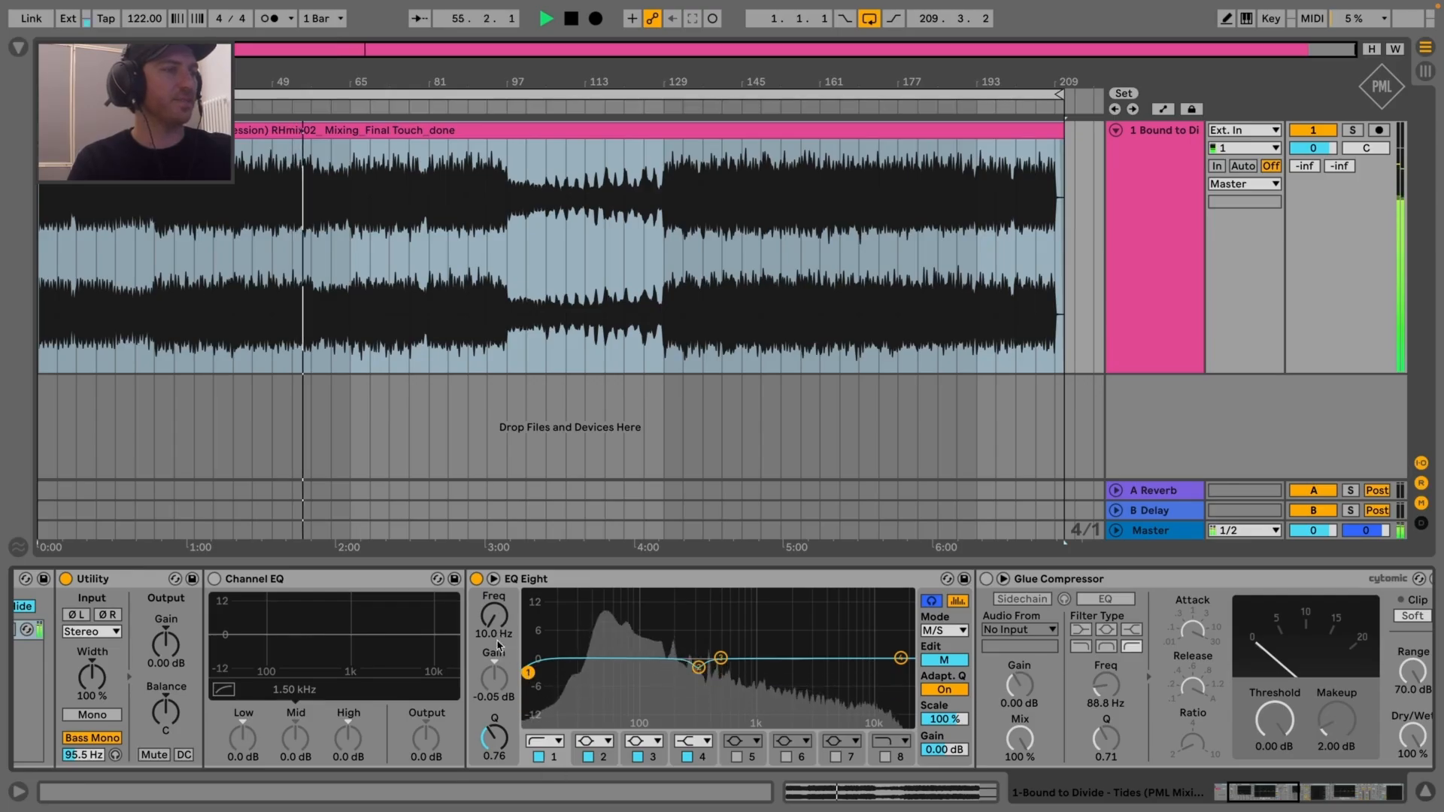
{"action": "left_click", "coordinate": [486, 632]}
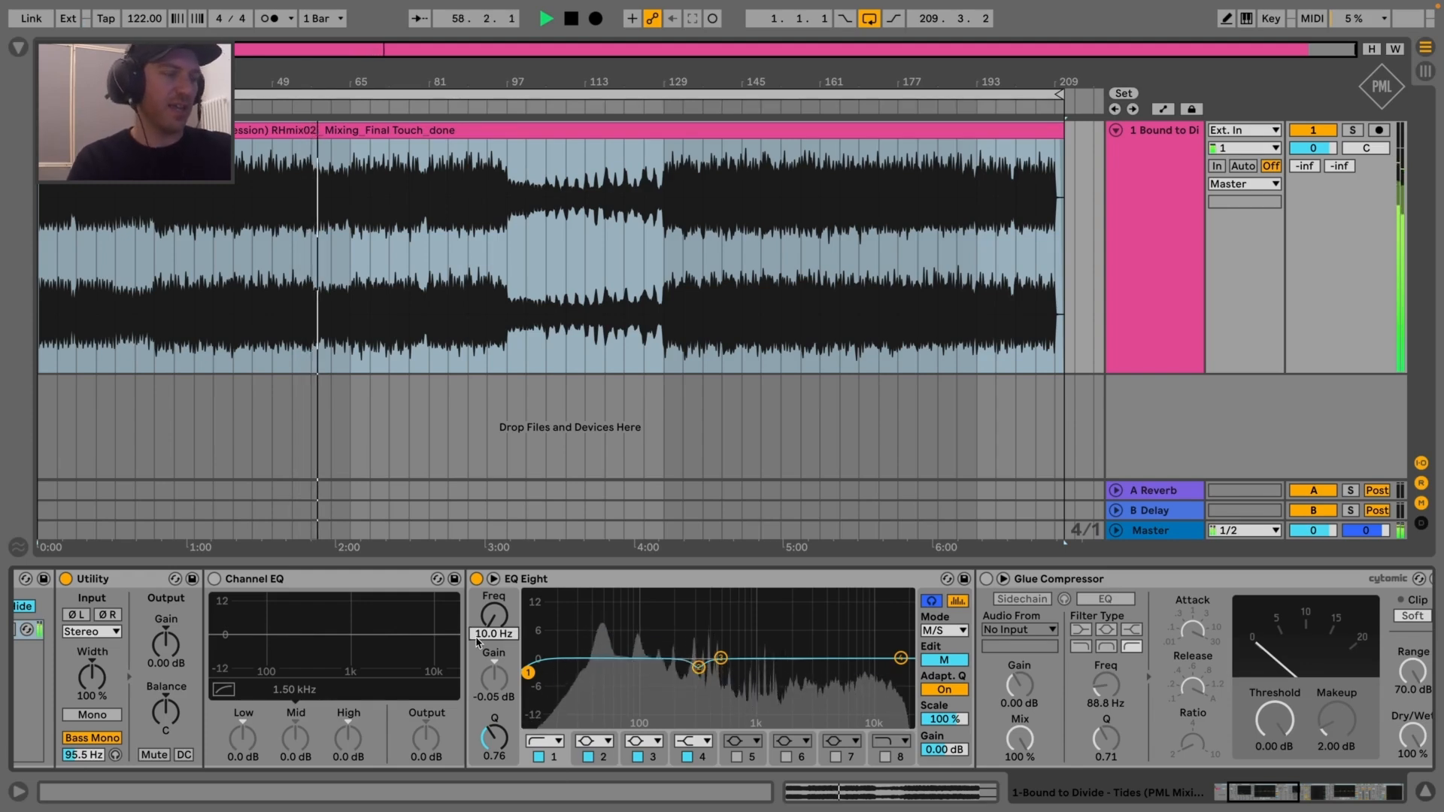
{"action": "type", "text": "20"}
{"action": "key", "text": "Return"}
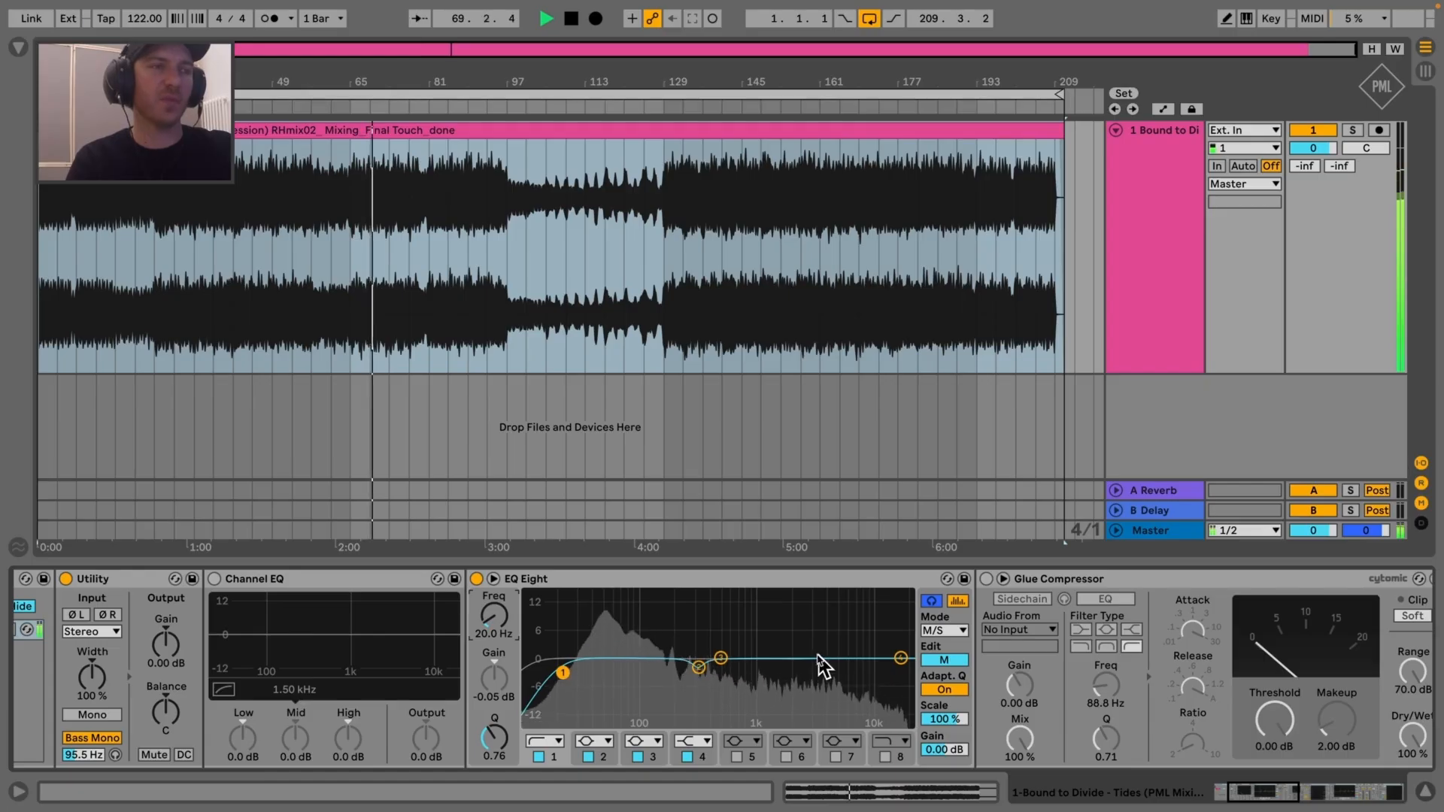
Switch EQ Eight to editing the side channel, sweep band 5 to about 4.95 kHz and set its gain to -2 dB
{"action": "left_click", "coordinate": [943, 659]}
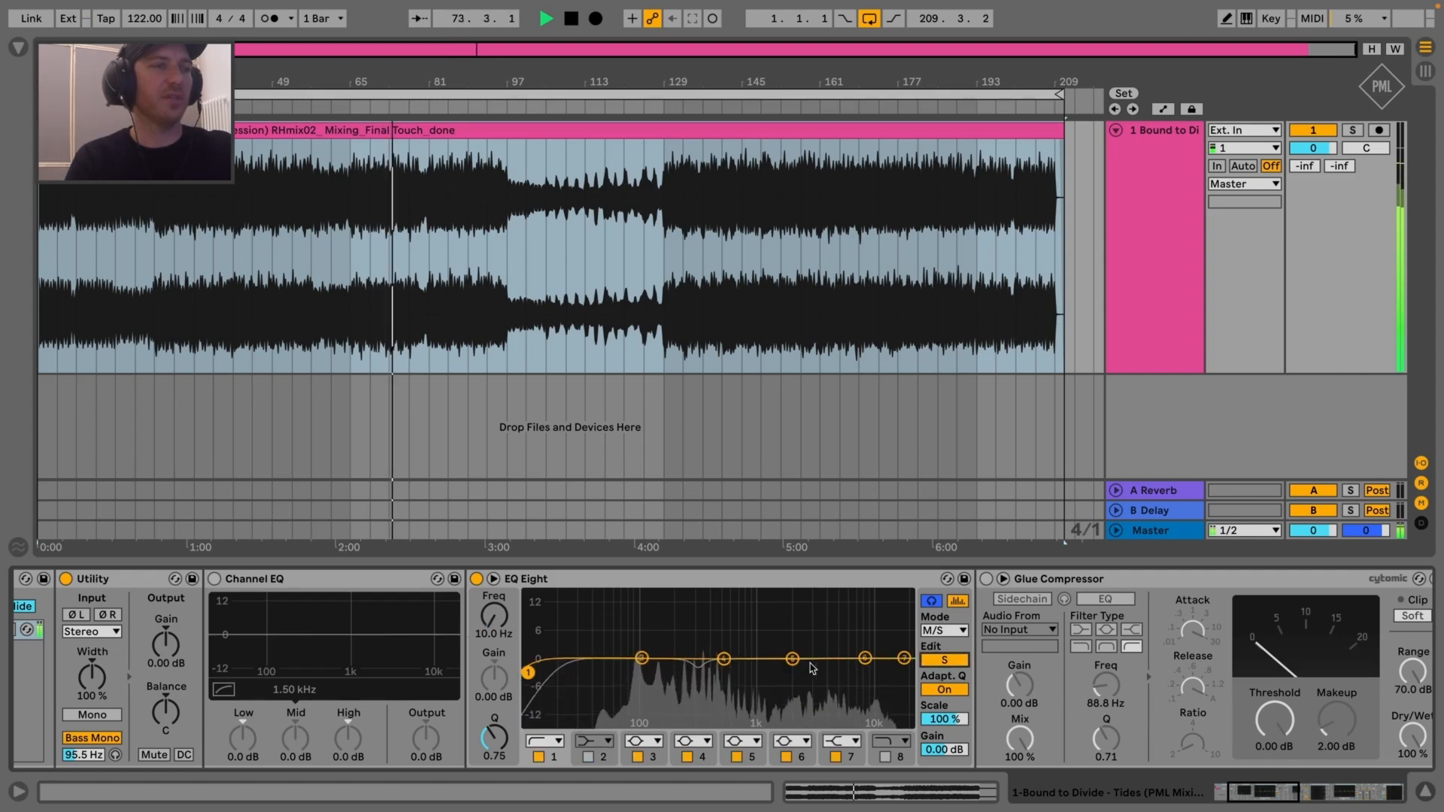
{"action": "left_click", "coordinate": [789, 659]}
{"action": "left_click_drag", "start_coordinate": [790, 658], "coordinate": [833, 643]}
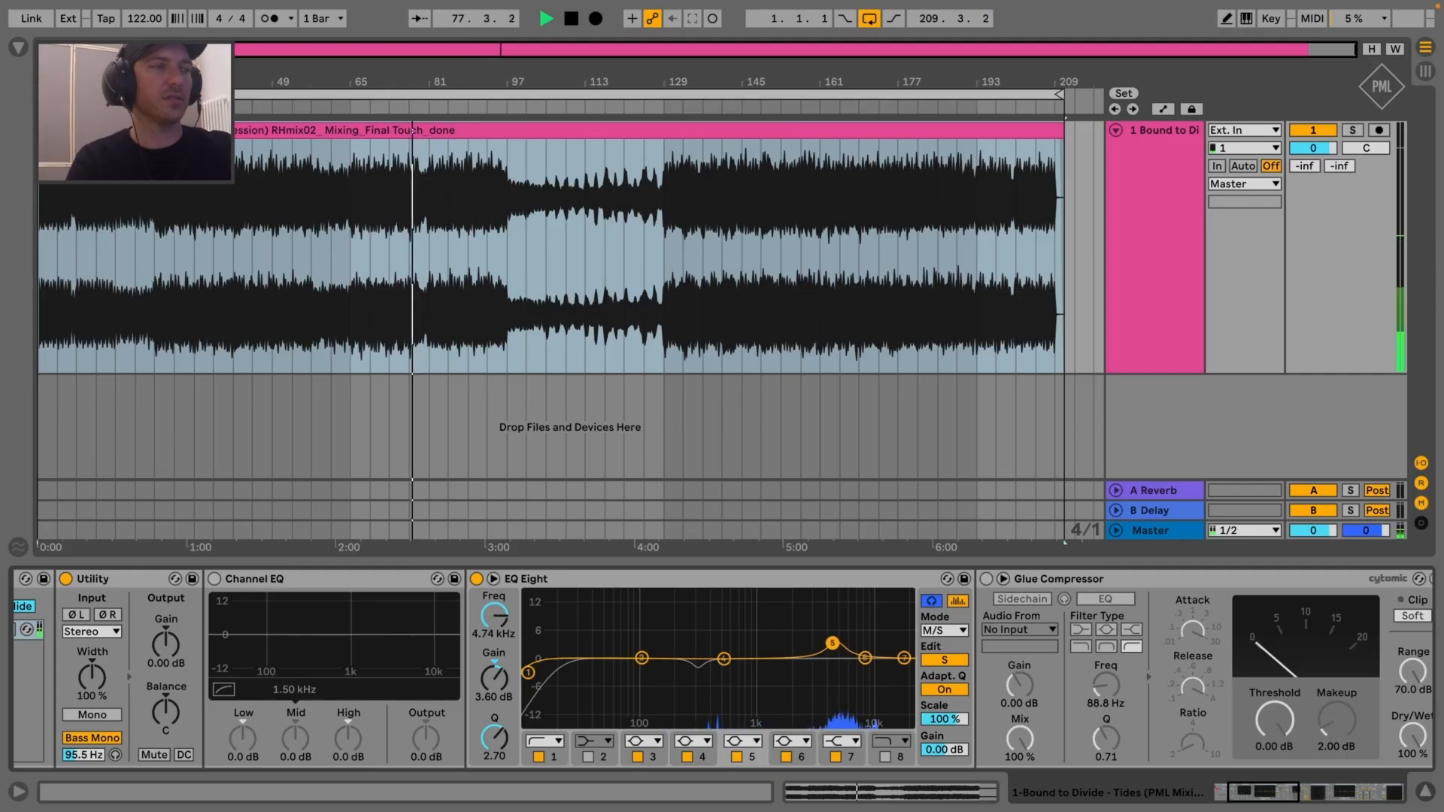
{"action": "left_click_drag", "start_coordinate": [833, 643], "coordinate": [830, 643]}
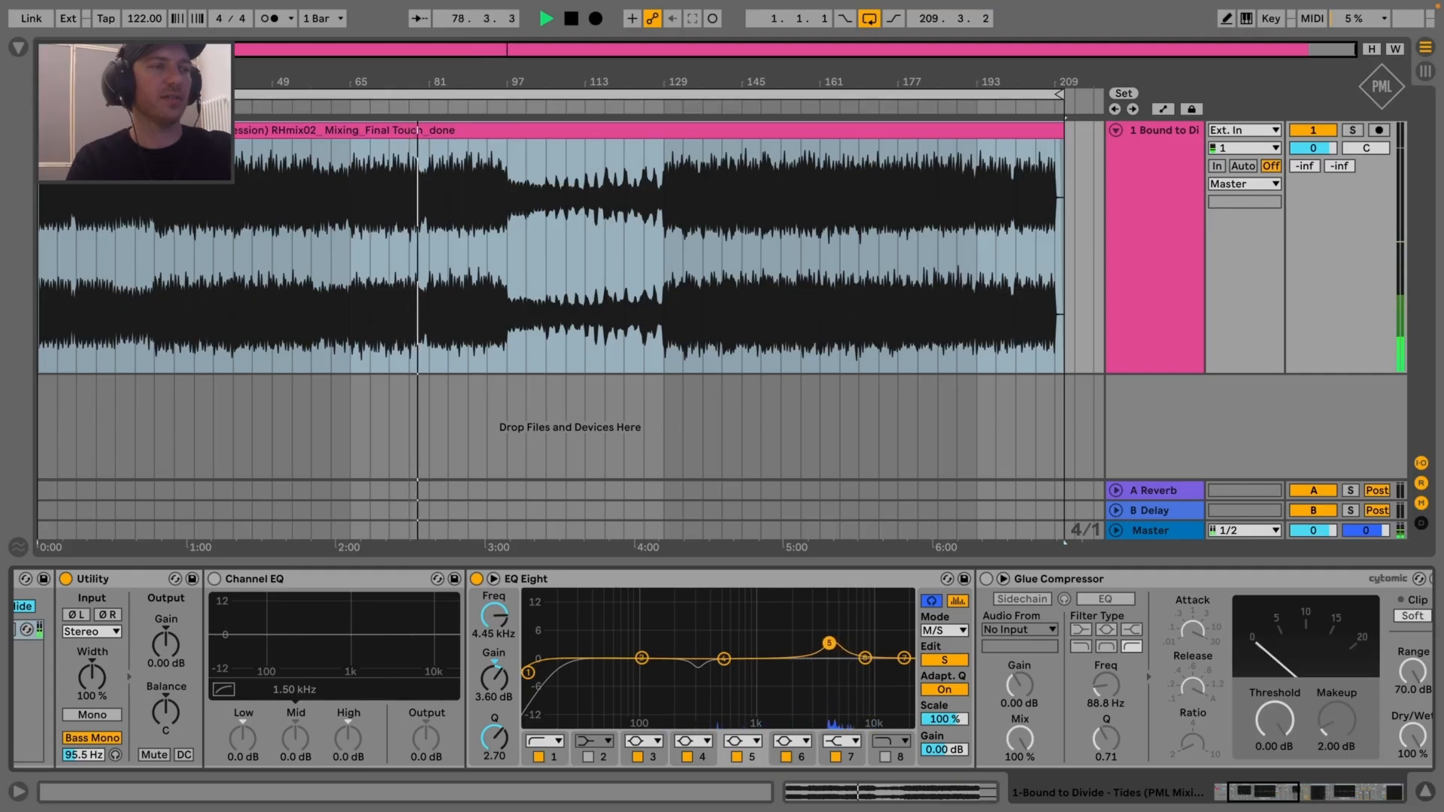
{"action": "left_click_drag", "start_coordinate": [830, 643], "coordinate": [834, 668]}
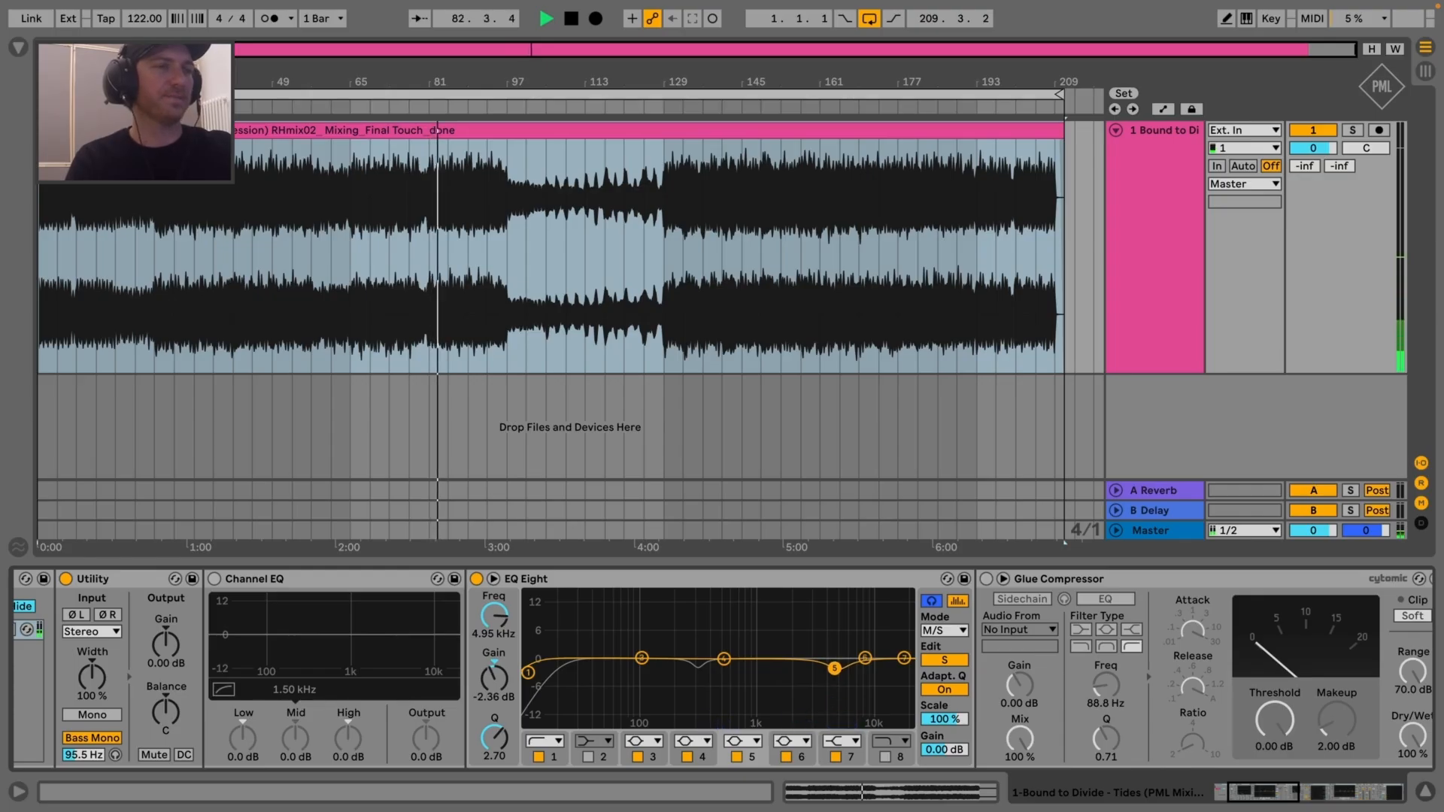
{"action": "left_click_drag", "start_coordinate": [834, 667], "coordinate": [834, 667]}
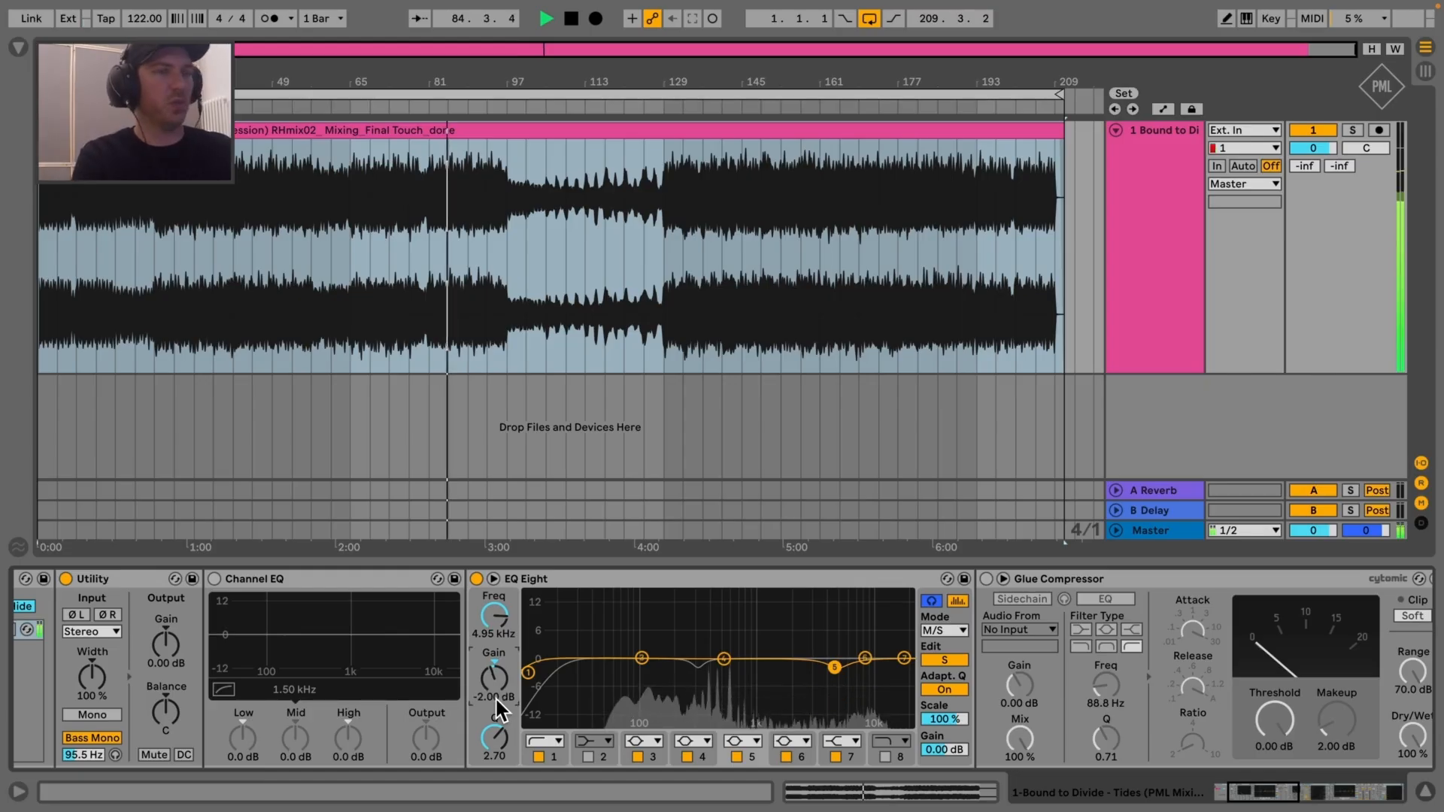
{"action": "left_click_drag", "start_coordinate": [495, 697], "coordinate": [495, 693]}
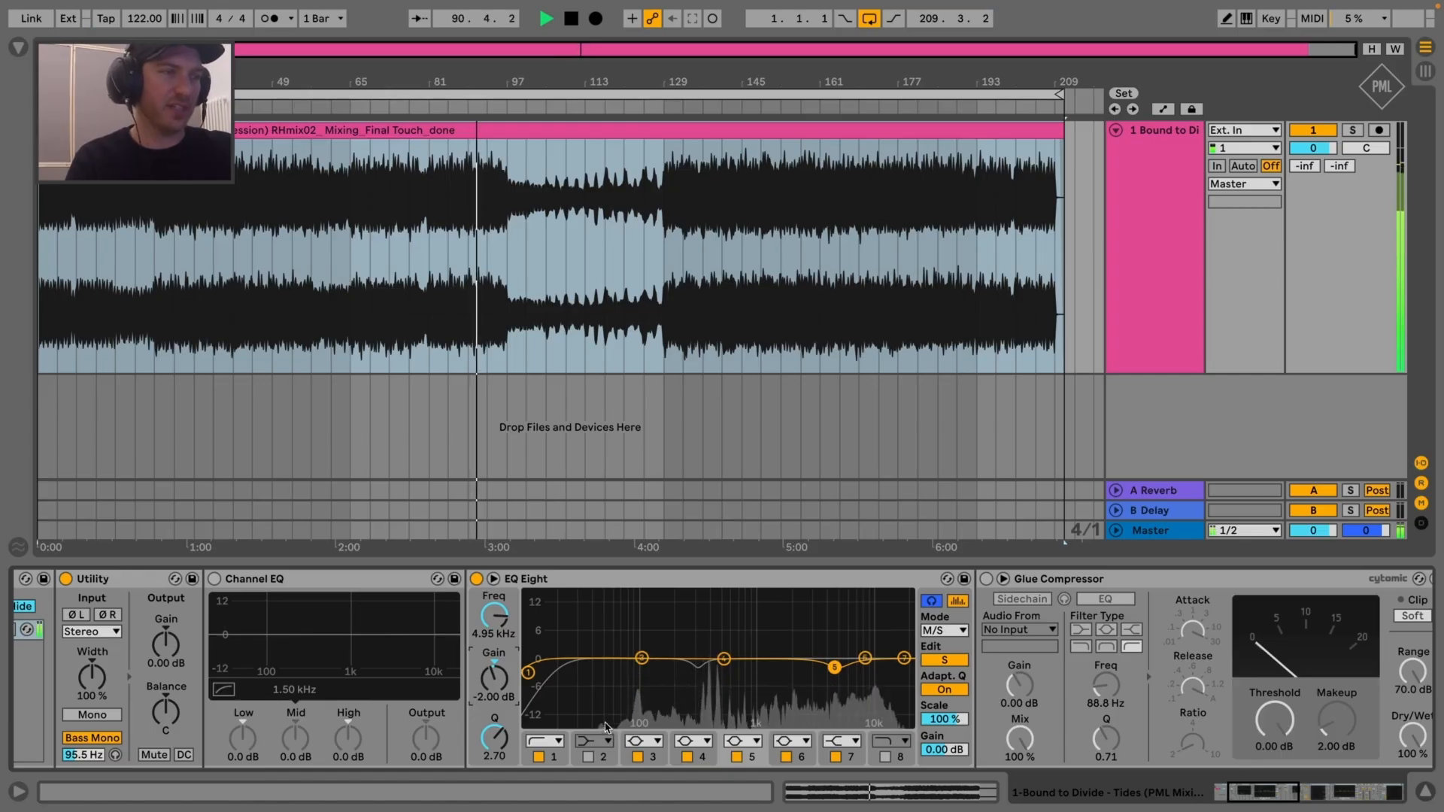
Raise the side channel's band 1 low cut to about 114 Hz with a Q of 0.75, keeping its filter type
{"action": "left_click", "coordinate": [555, 757]}
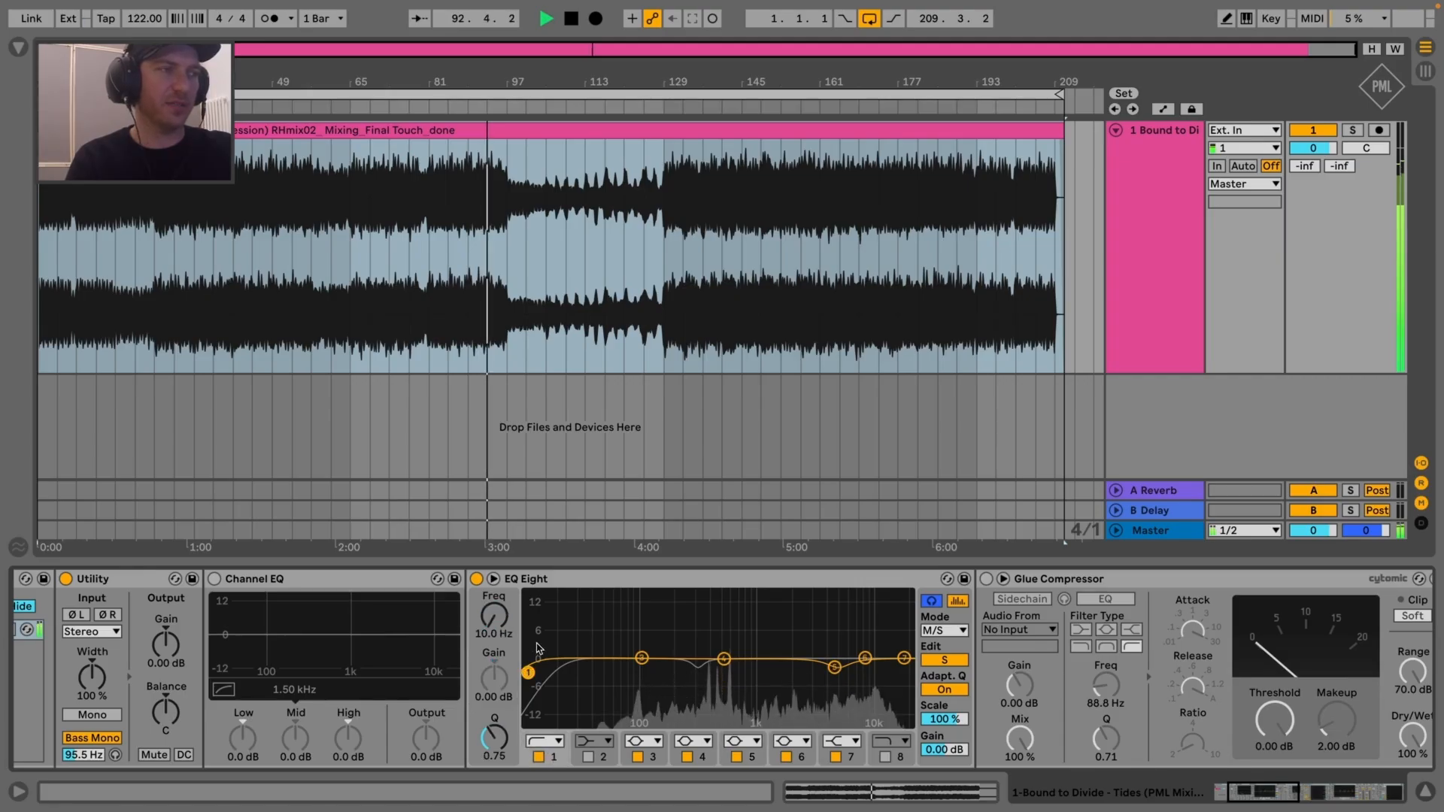
{"action": "left_click_drag", "start_coordinate": [539, 671], "coordinate": [643, 672]}
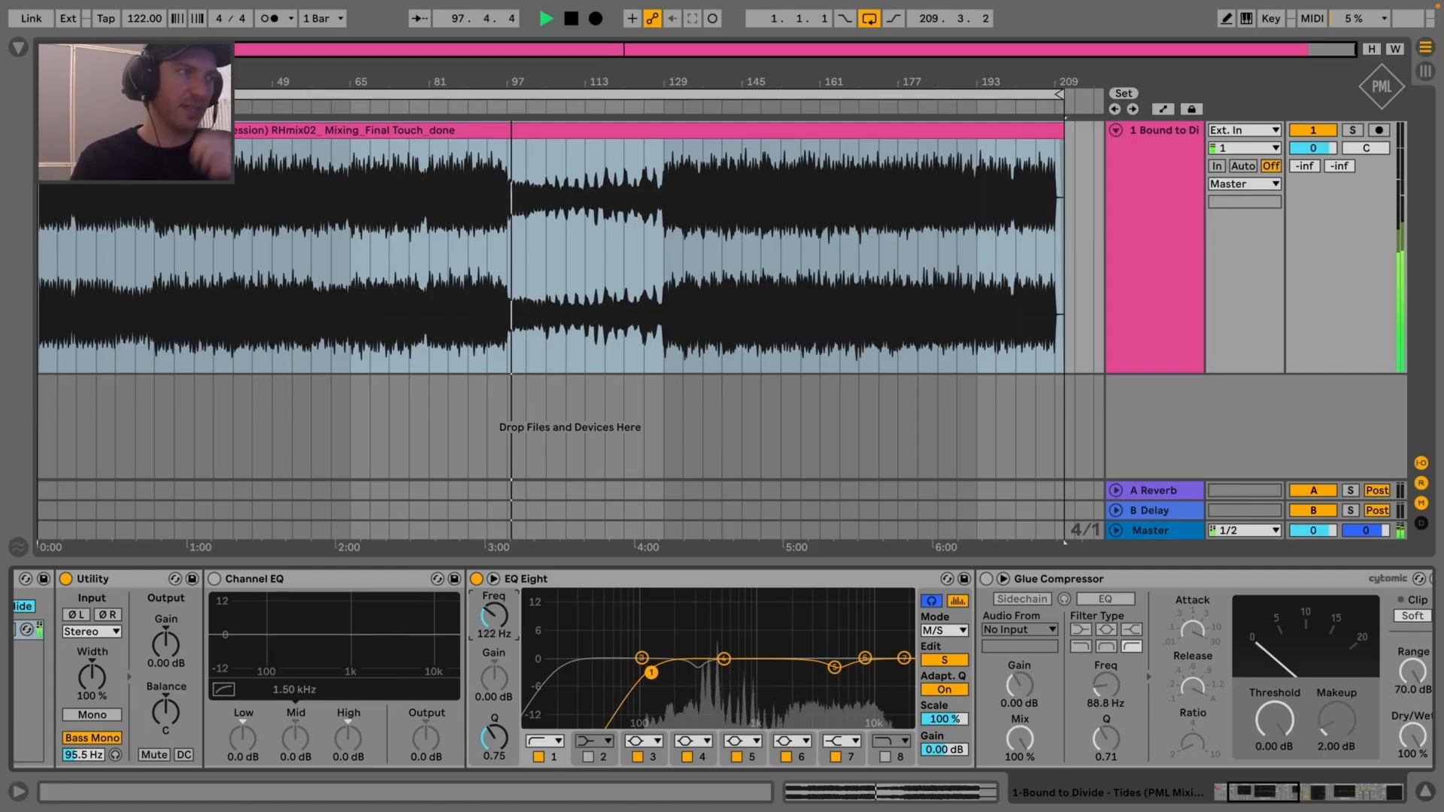
{"action": "left_click_drag", "start_coordinate": [651, 672], "coordinate": [654, 671]}
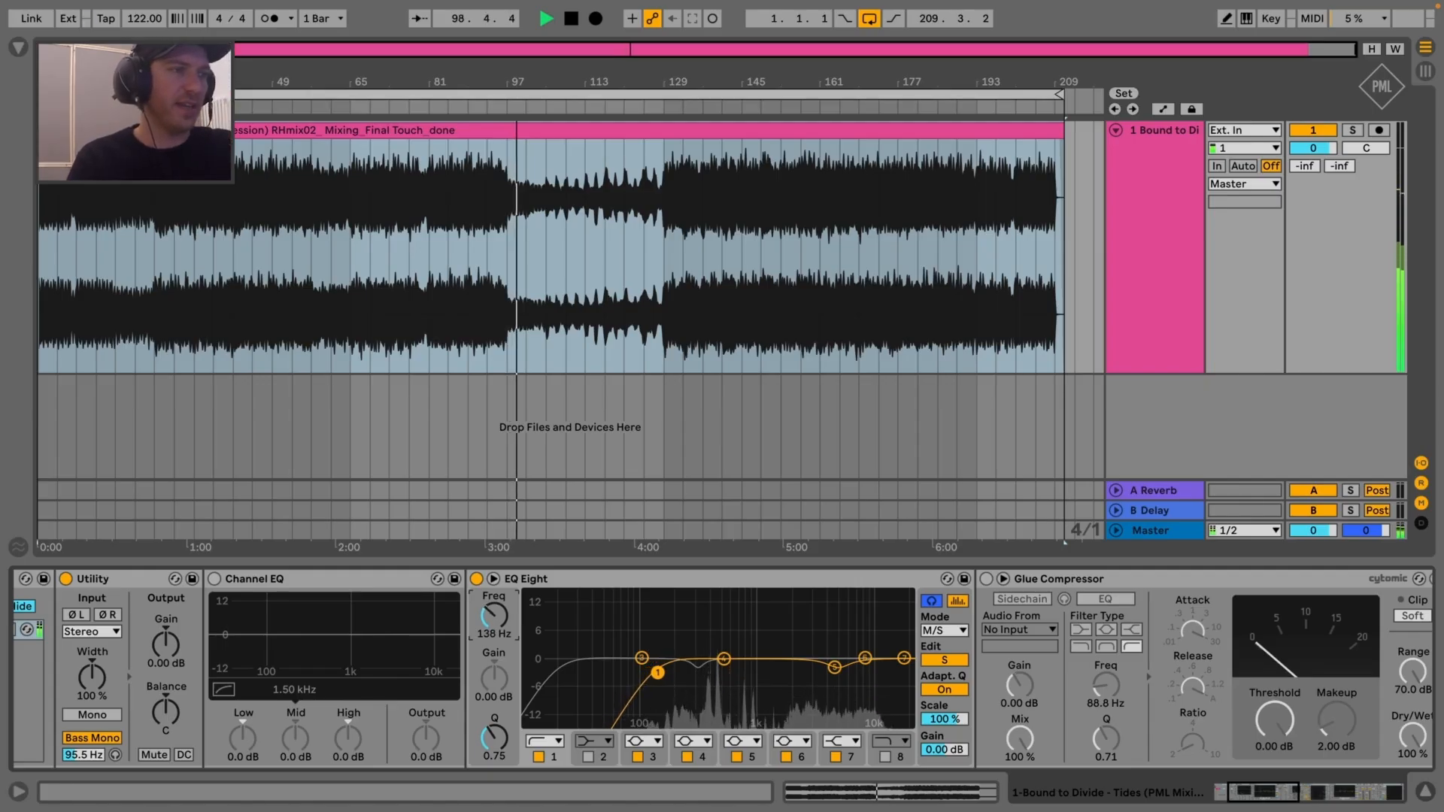
{"action": "left_click_drag", "start_coordinate": [660, 670], "coordinate": [660, 669]}
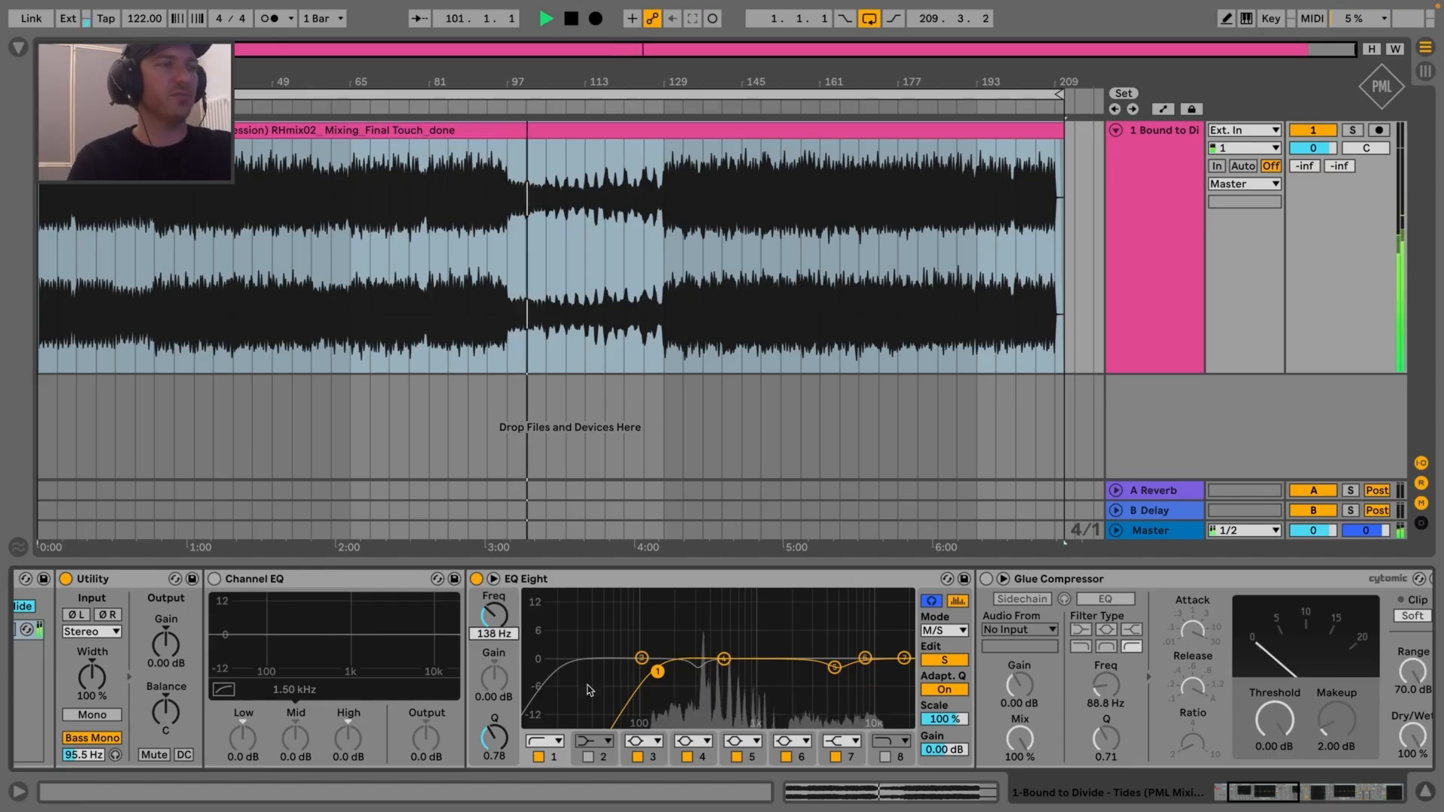
{"action": "left_click", "coordinate": [556, 743]}
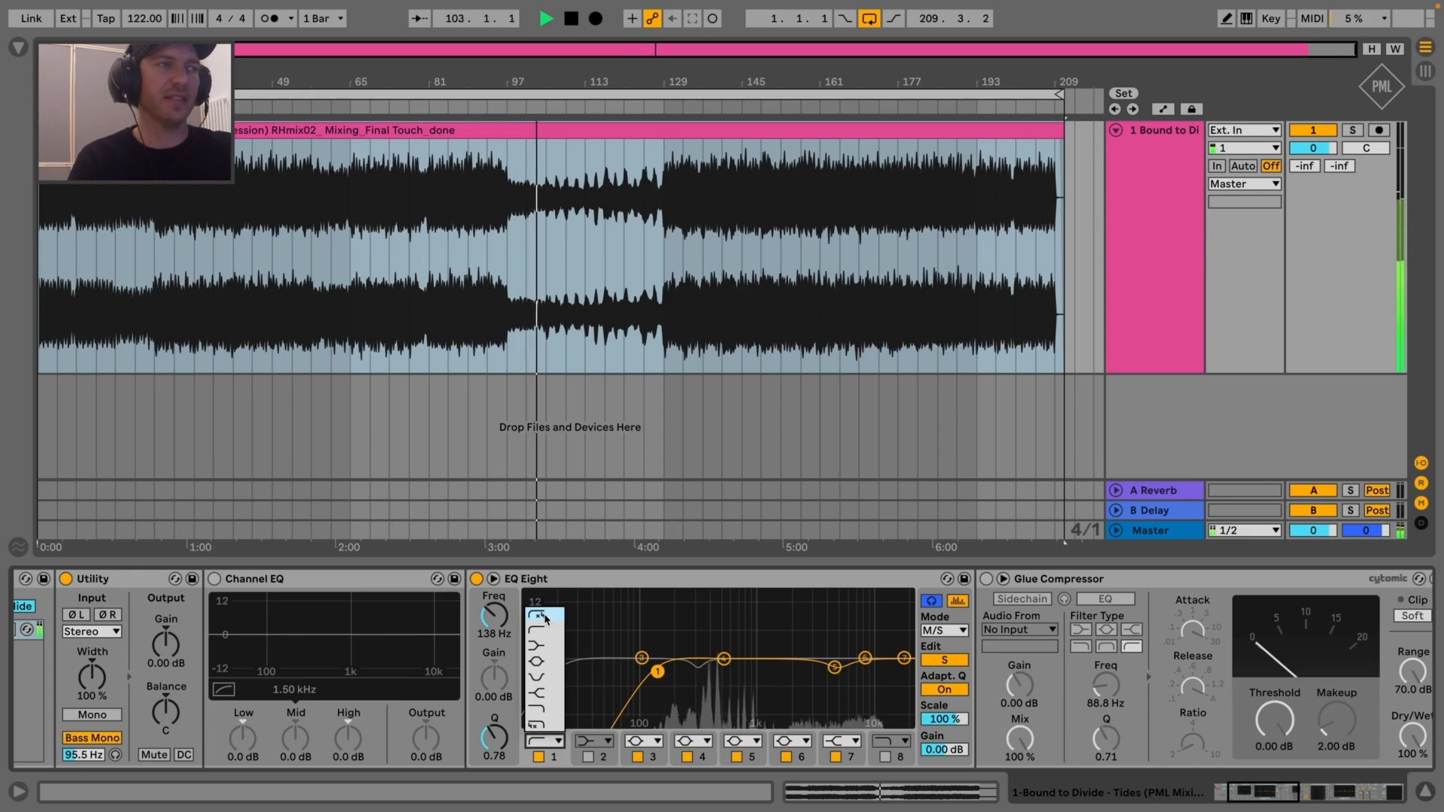
{"action": "left_click", "coordinate": [676, 628]}
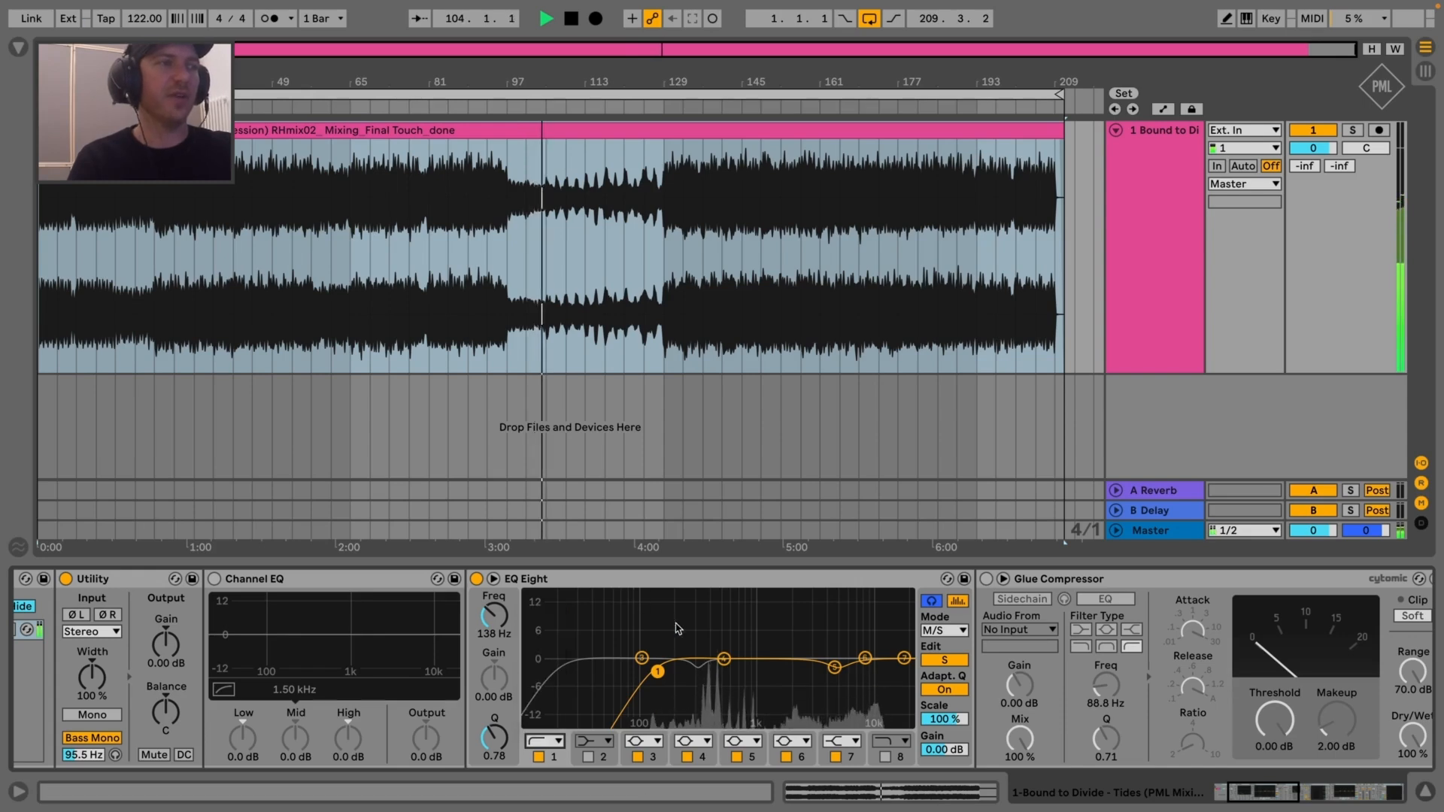
{"action": "left_click", "coordinate": [656, 673]}
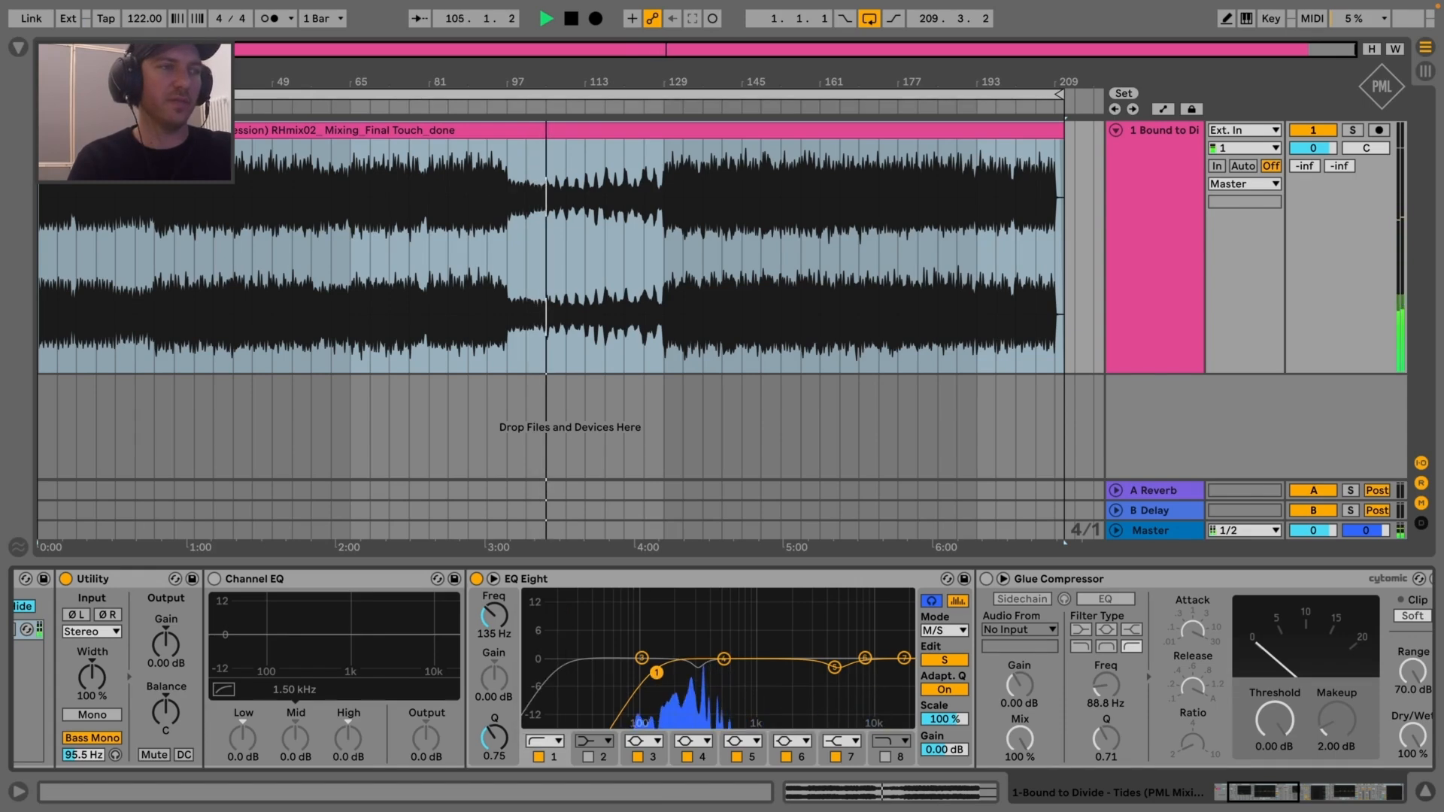
{"action": "left_click_drag", "start_coordinate": [657, 673], "coordinate": [648, 671]}
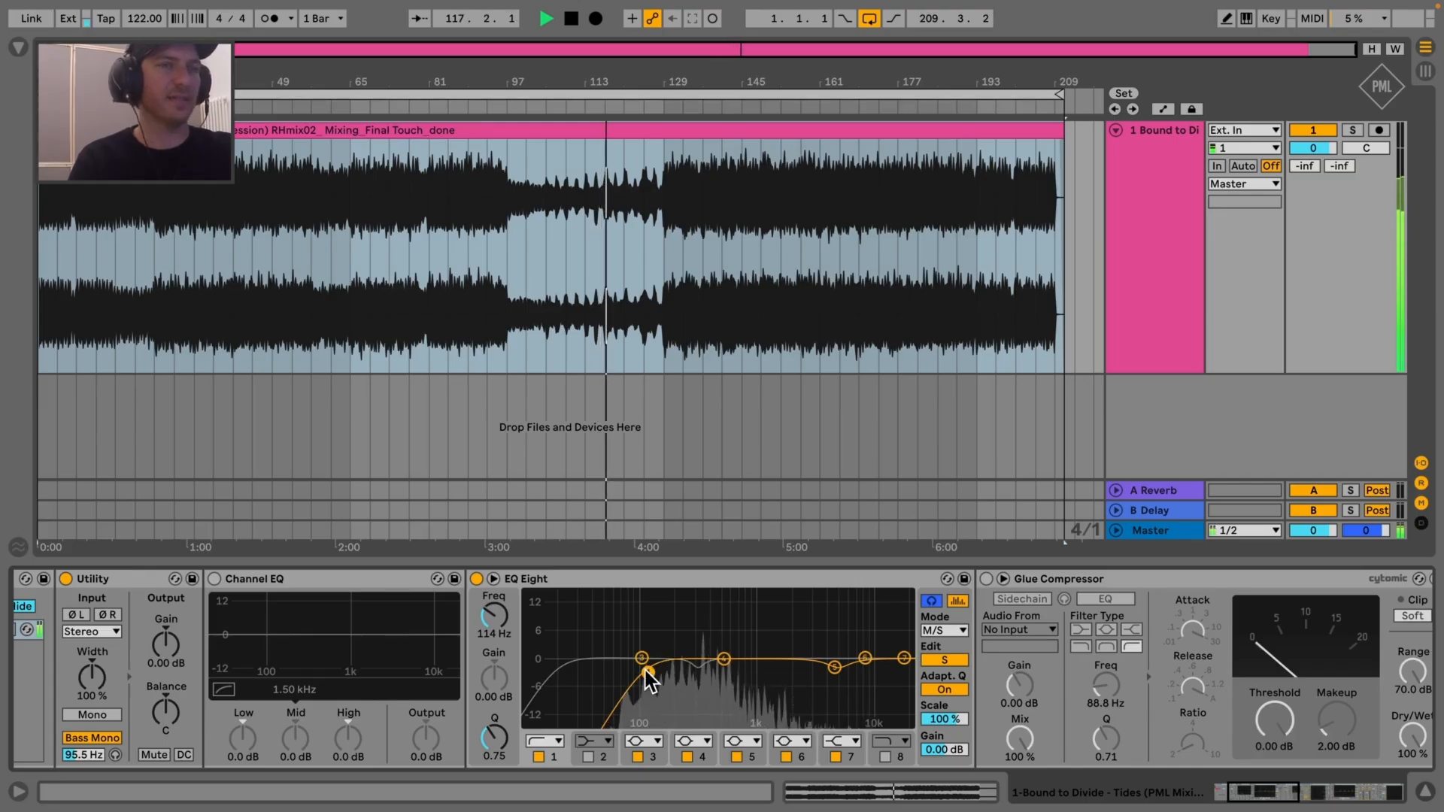
Compare the track with EQ Eight bypassed and active, and set side band 5 to -2.5 dB gain with a Q of about 2.49
{"action": "left_click", "coordinate": [834, 668]}
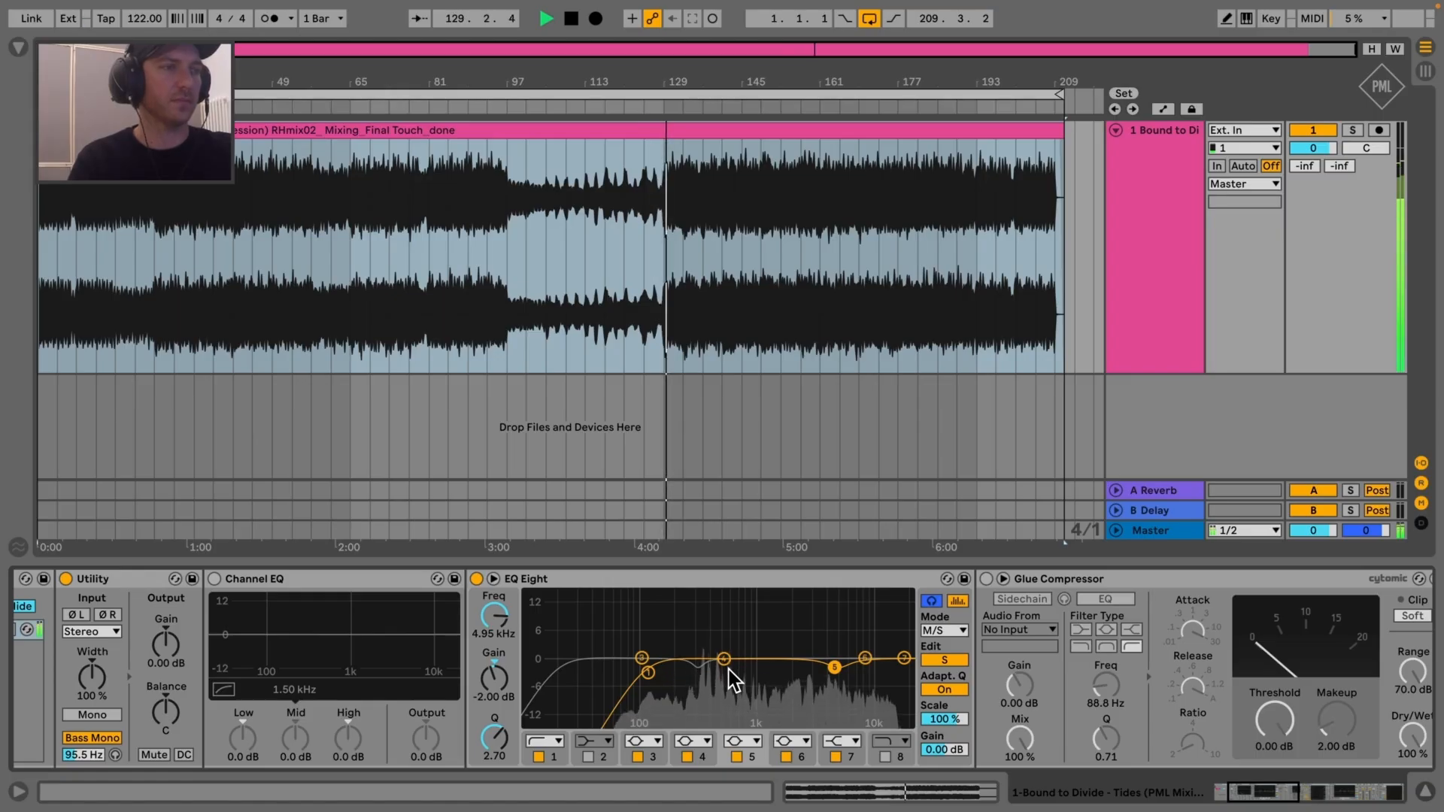
{"action": "left_click", "coordinate": [476, 578]}
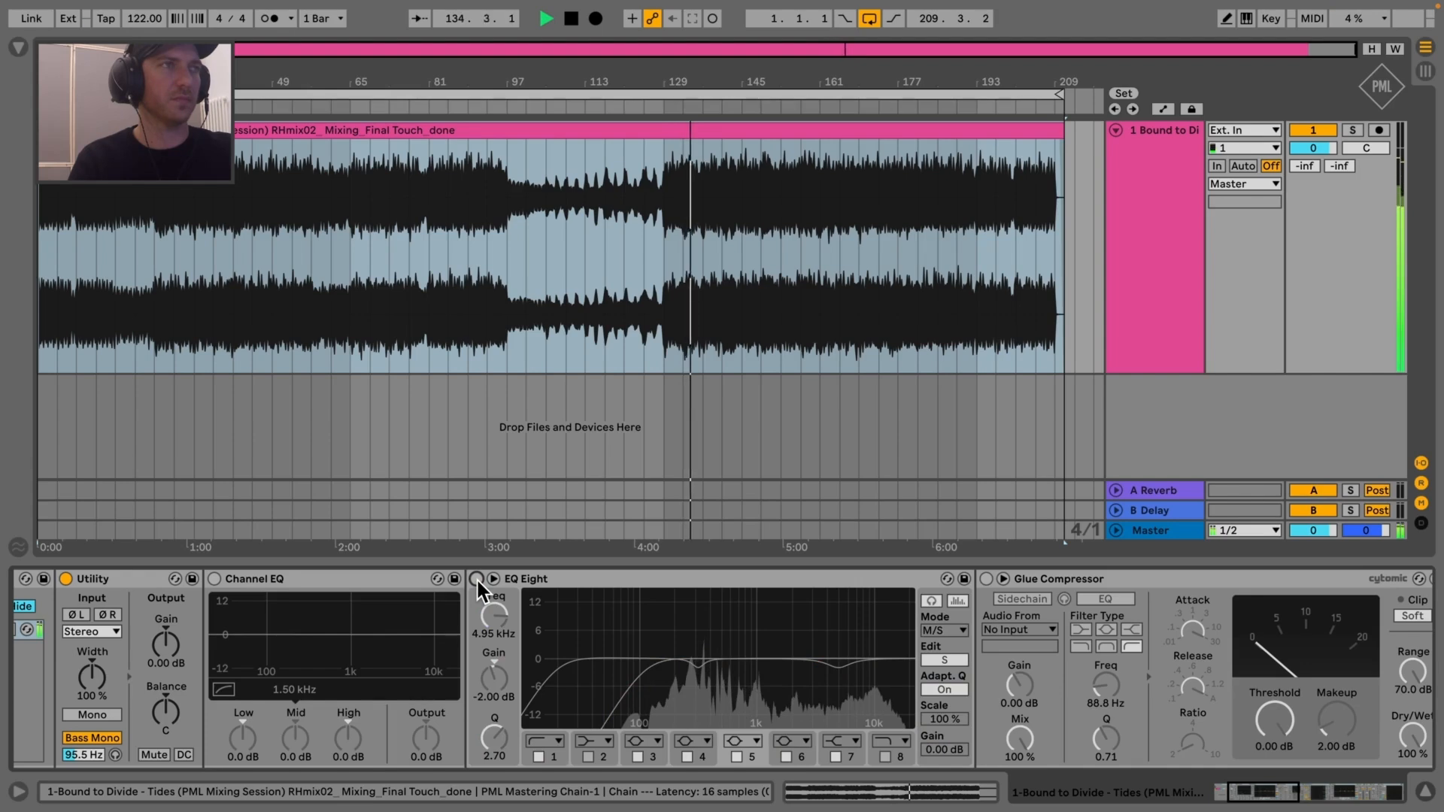
{"action": "left_click", "coordinate": [476, 578]}
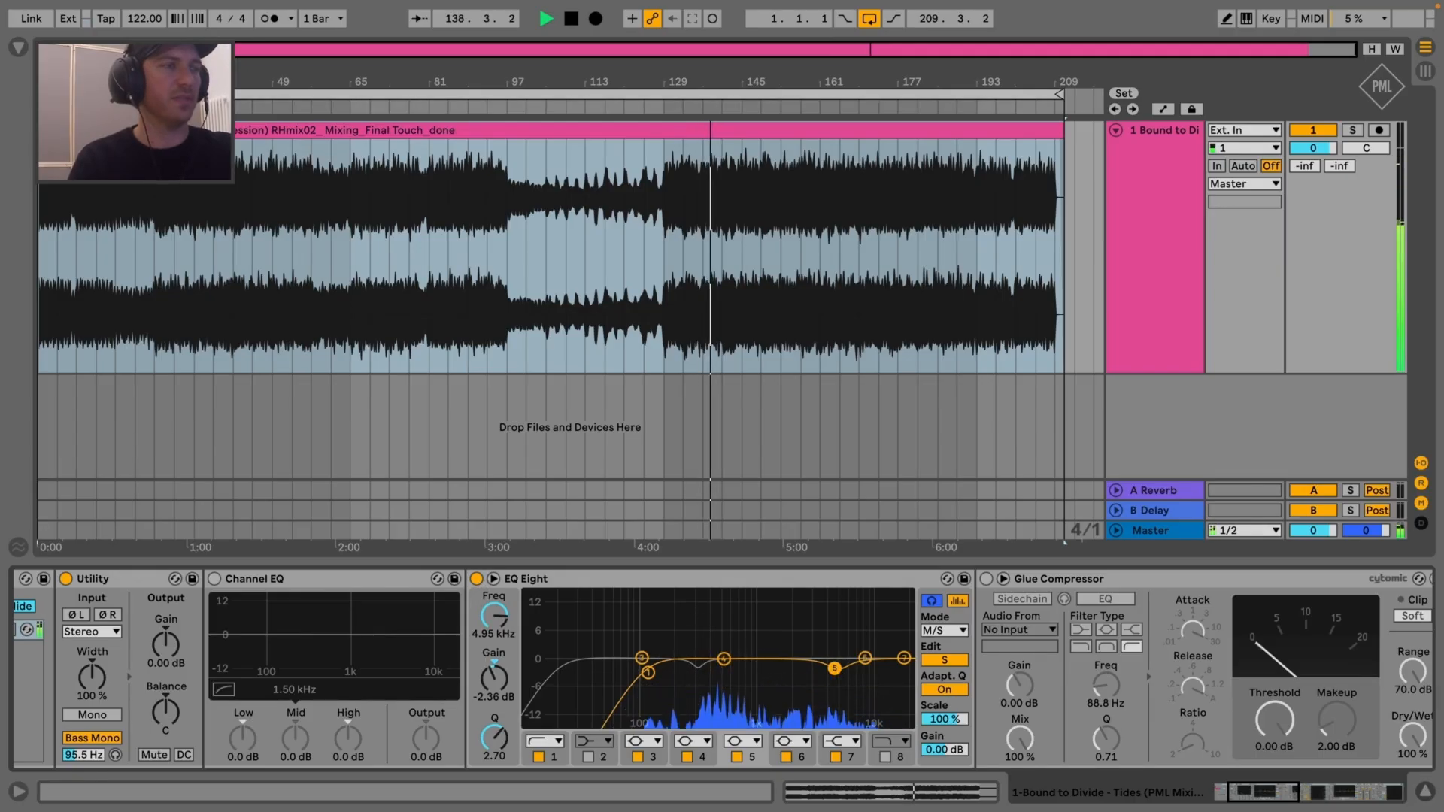
{"action": "left_click", "coordinate": [493, 696]}
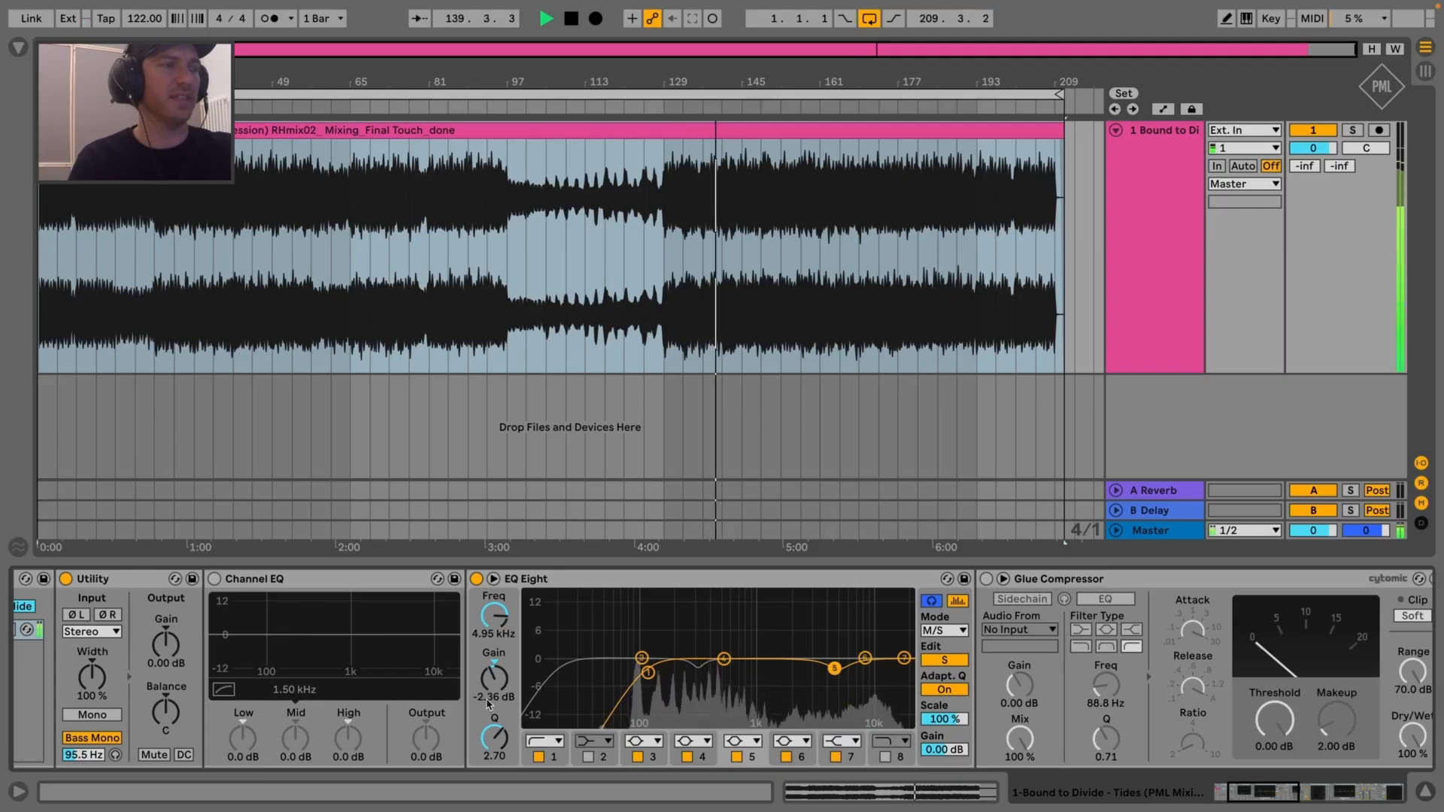
{"action": "type", "text": "-2.5"}
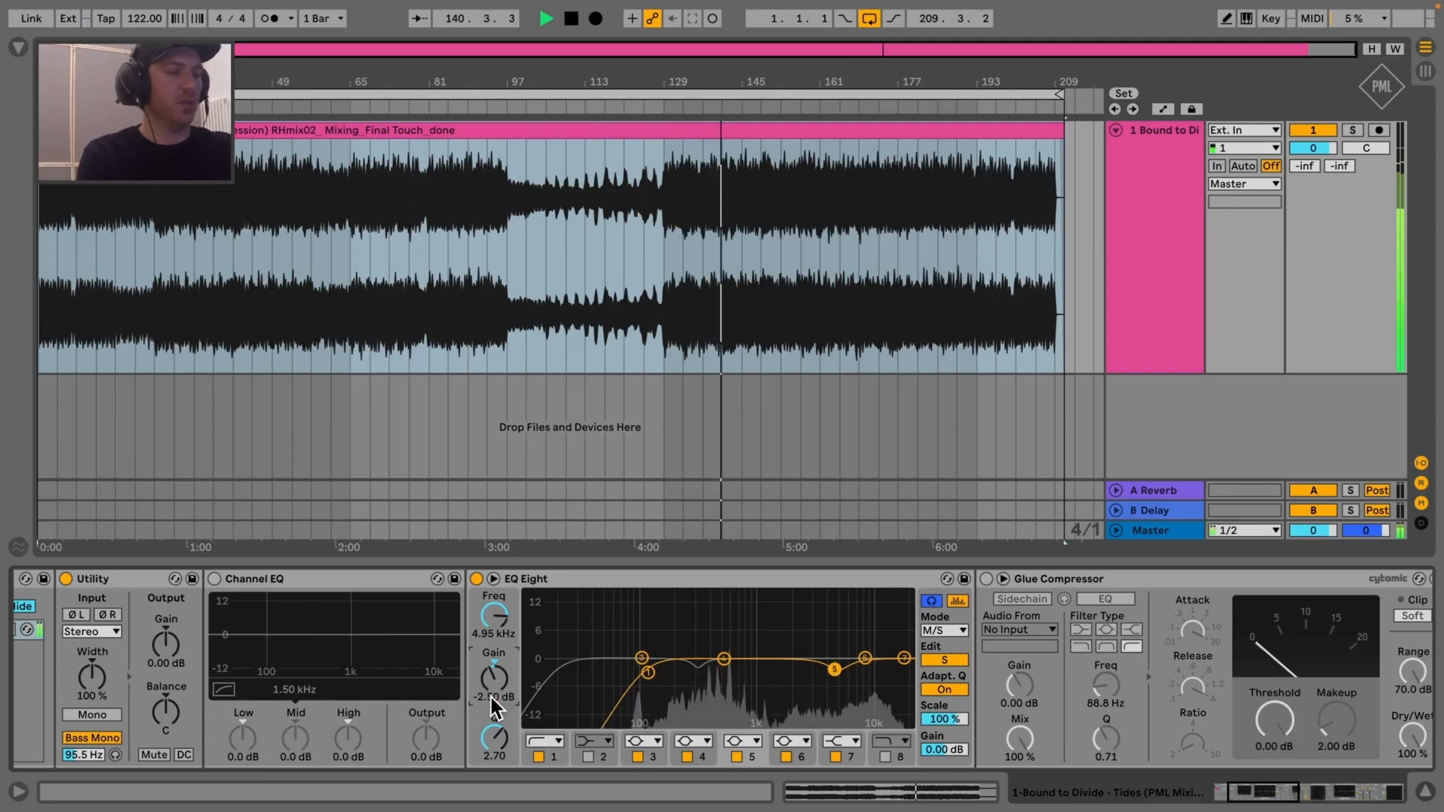
{"action": "key", "text": "Return"}
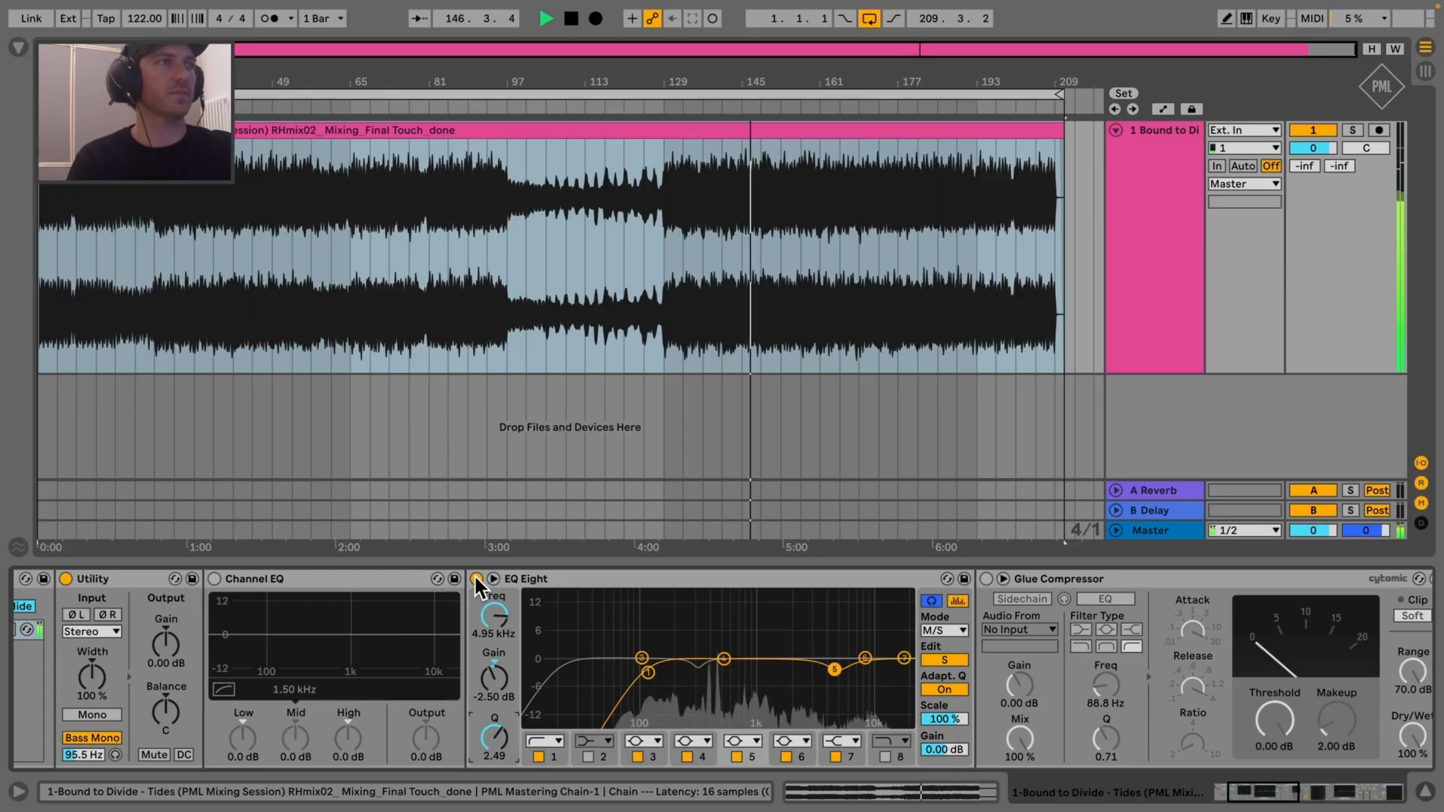
{"action": "left_click", "coordinate": [476, 579]}
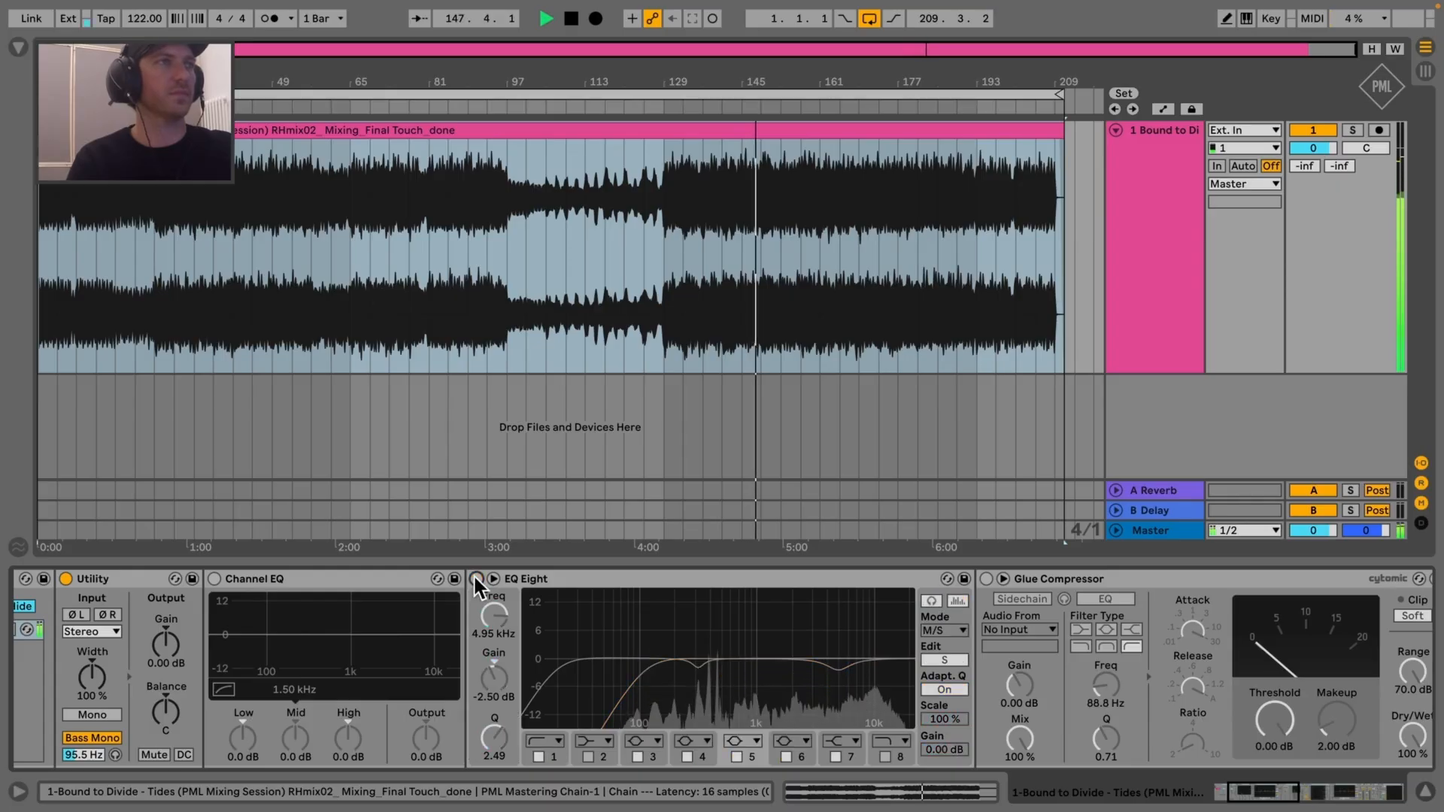
{"action": "left_click", "coordinate": [476, 579]}
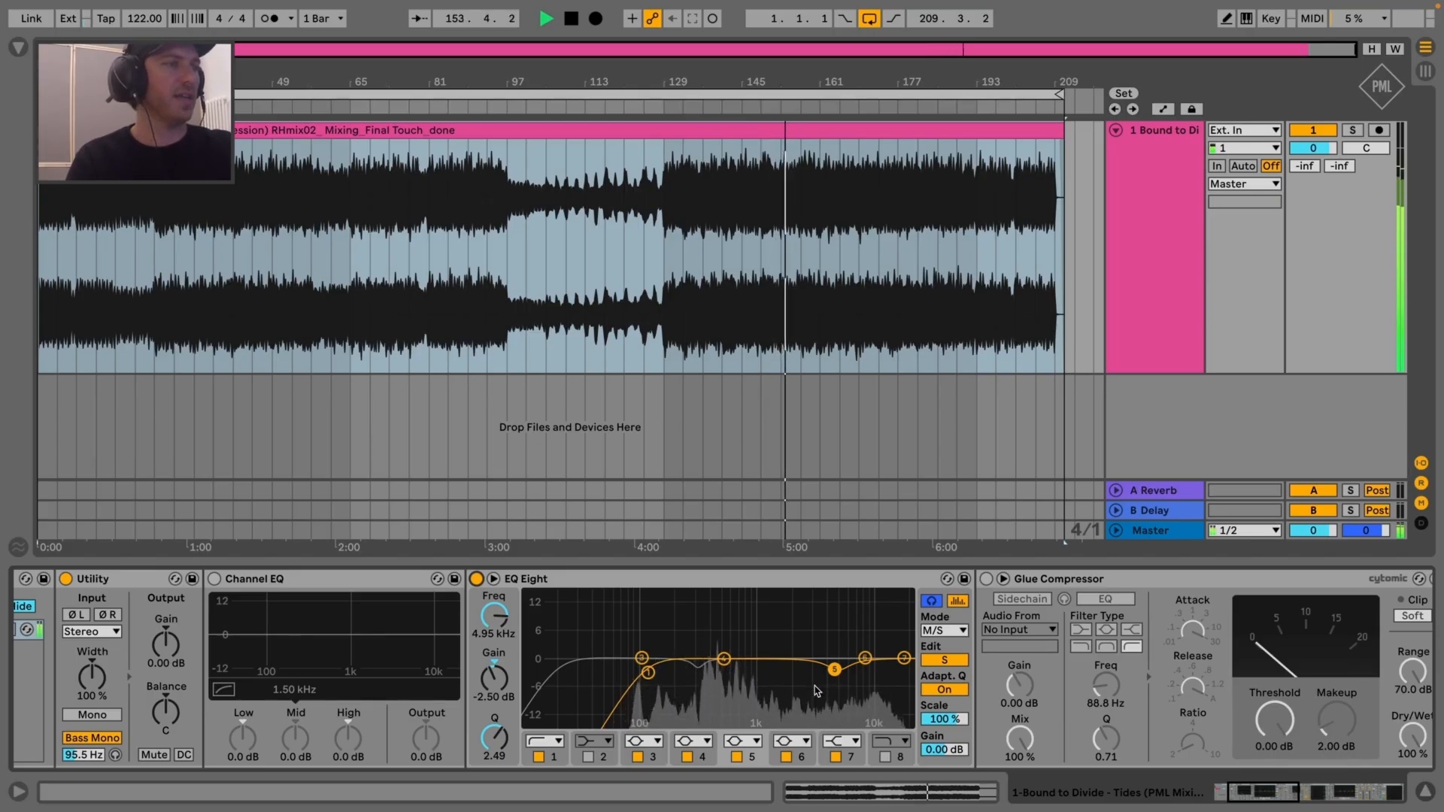
Enable the Glue Compressor in the mastering chain
{"action": "scroll", "coordinate": [810, 684], "scroll_direction": "right", "scroll_amount": 5}
{"action": "scroll", "coordinate": [810, 684], "scroll_direction": "right", "scroll_amount": 3}
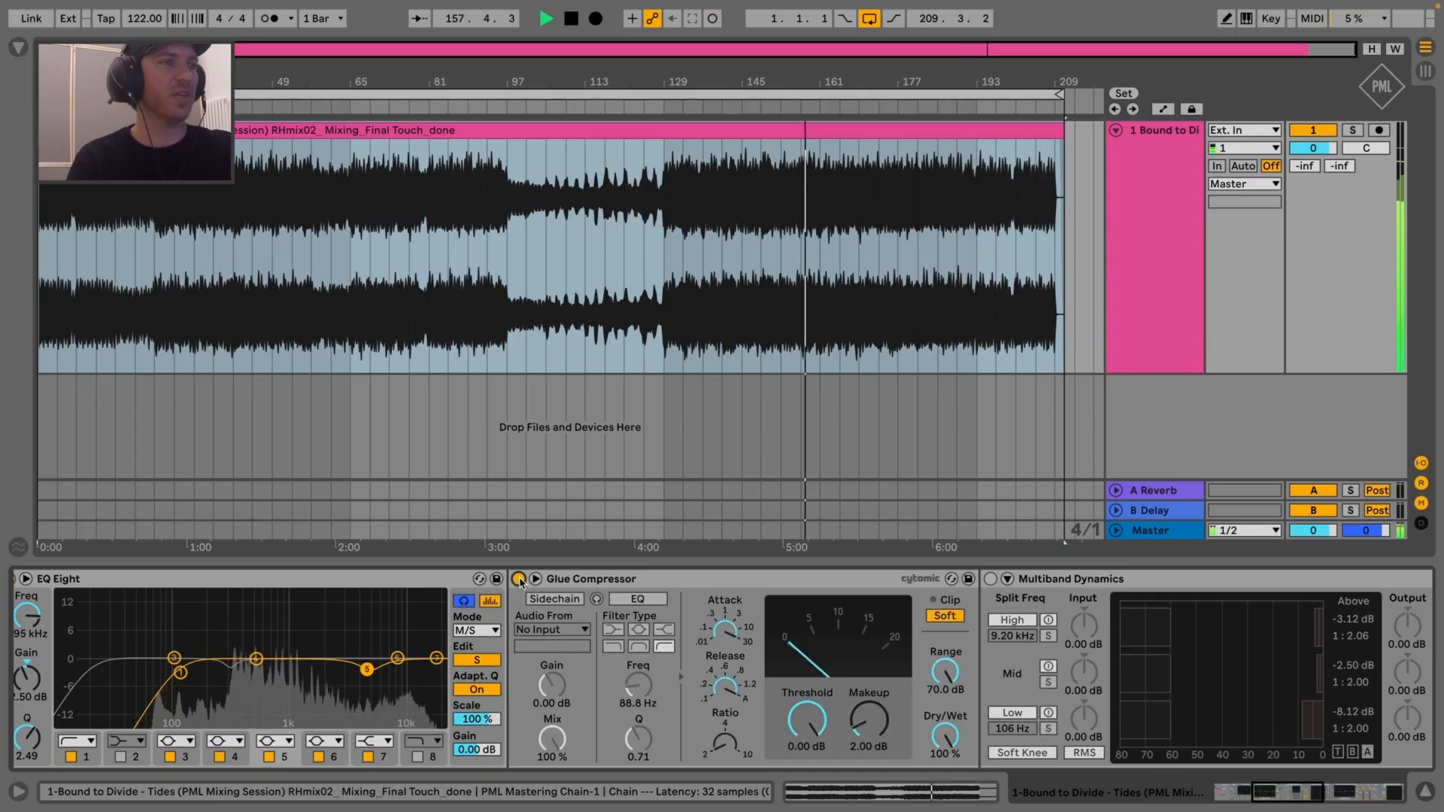
{"action": "left_click", "coordinate": [519, 578]}
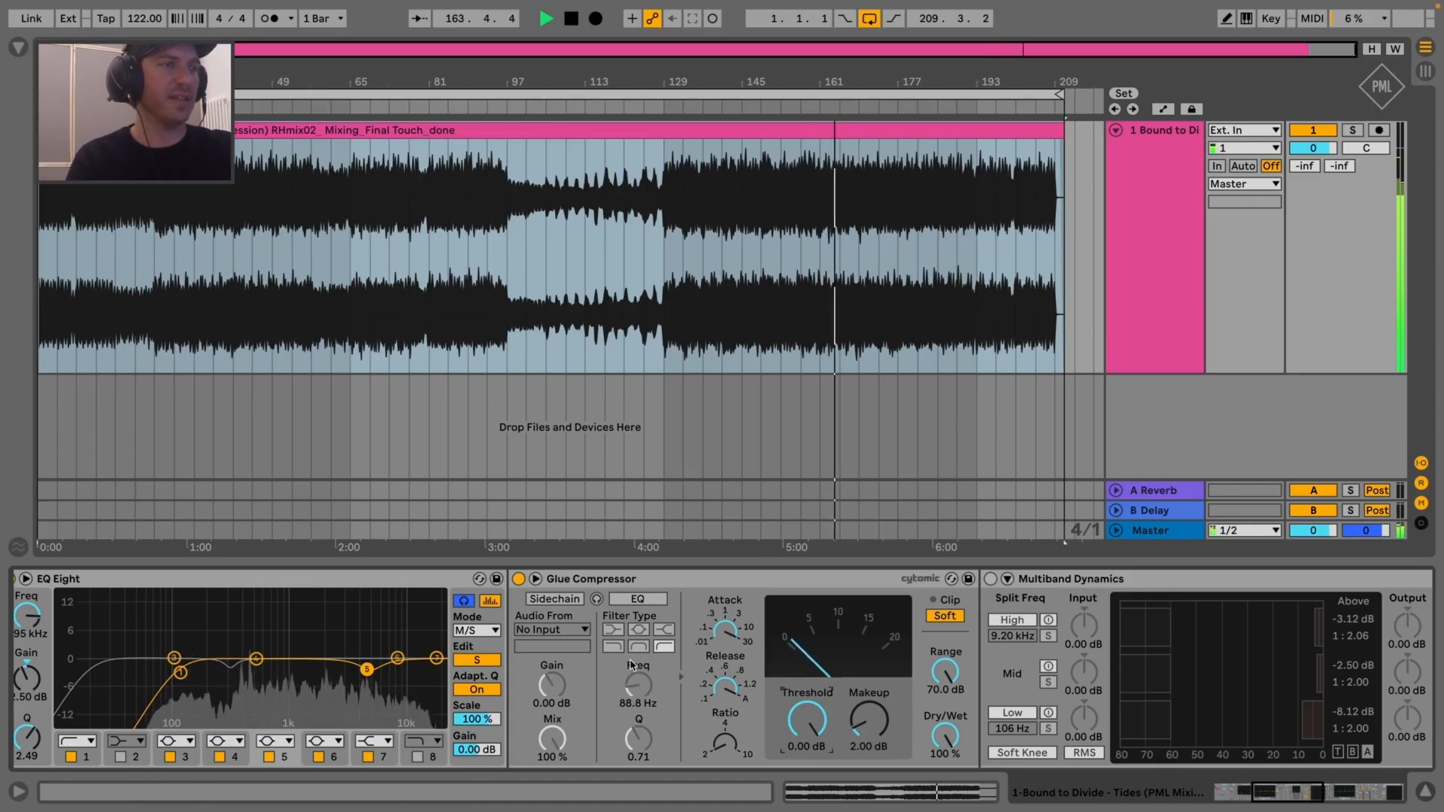
Turn on the Glue Compressor's sidechain EQ and set its filter frequency to about 195 Hz
{"action": "left_click", "coordinate": [647, 602]}
{"action": "left_click", "coordinate": [637, 682]}
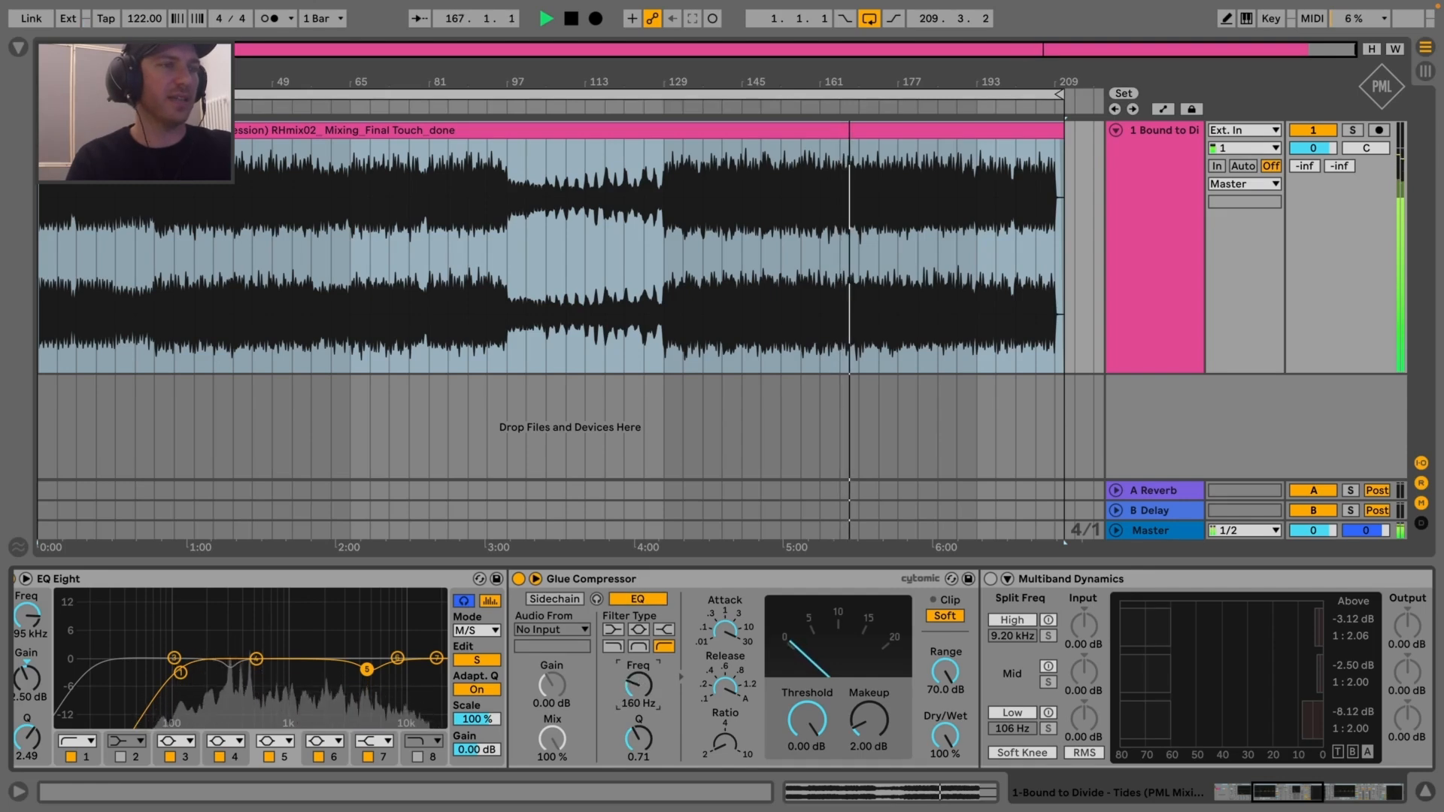
{"action": "left_click_drag", "start_coordinate": [637, 682], "coordinate": [637, 673]}
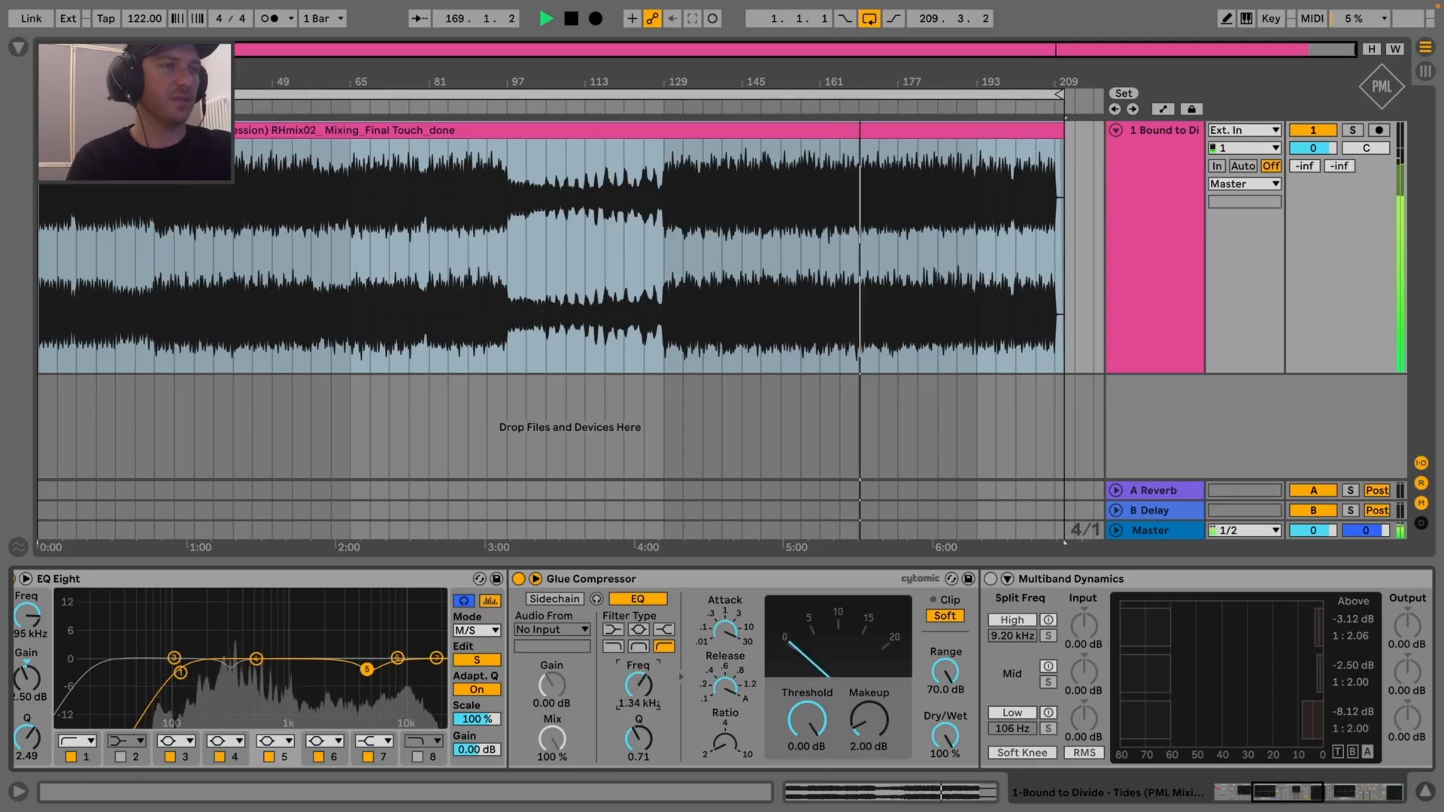
{"action": "left_click_drag", "start_coordinate": [637, 682], "coordinate": [636, 696]}
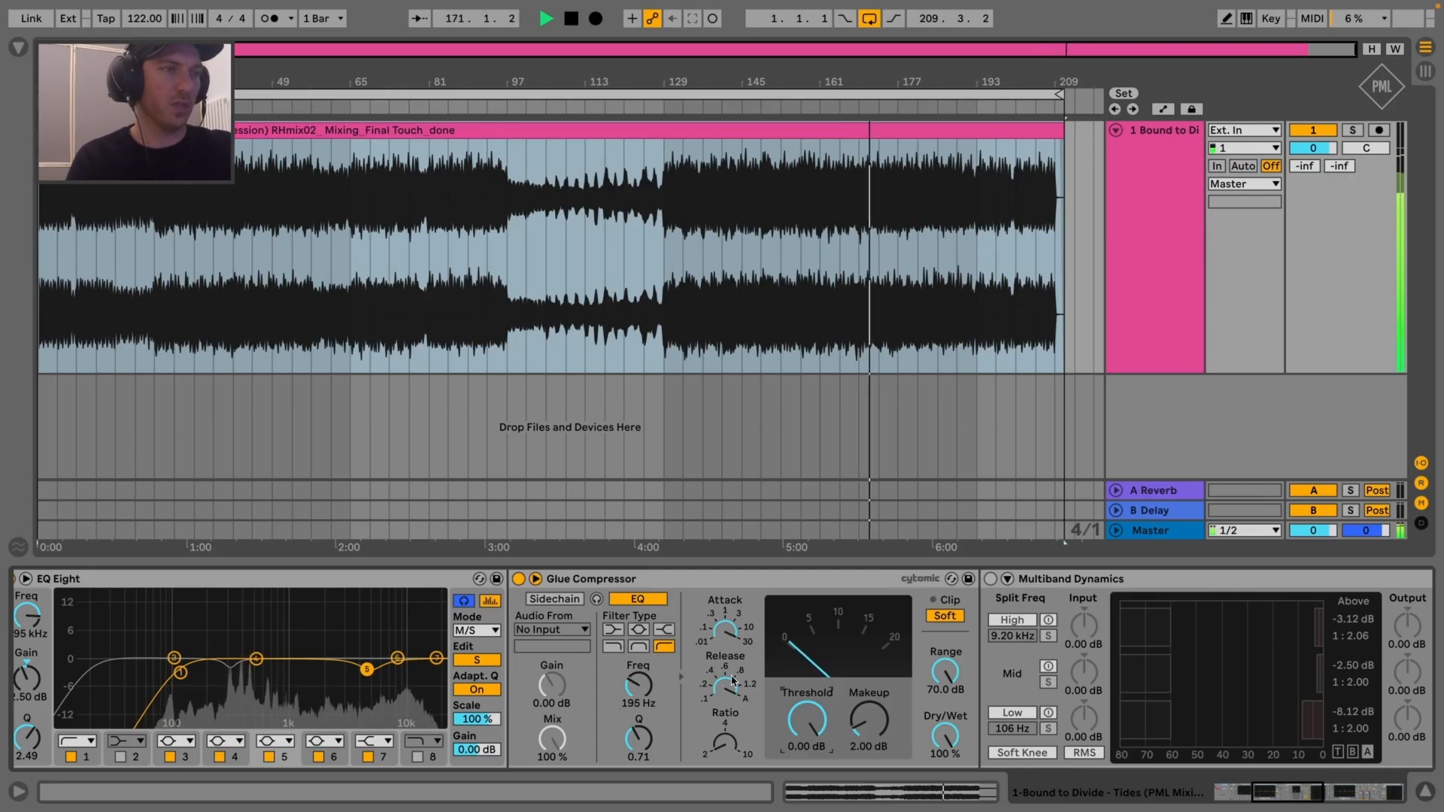
Lower the Glue Compressor's release, fine-tune its sidechain EQ frequency to 186 Hz and set the threshold to -9.84 dB
{"action": "left_click_drag", "start_coordinate": [726, 691], "coordinate": [727, 721]}
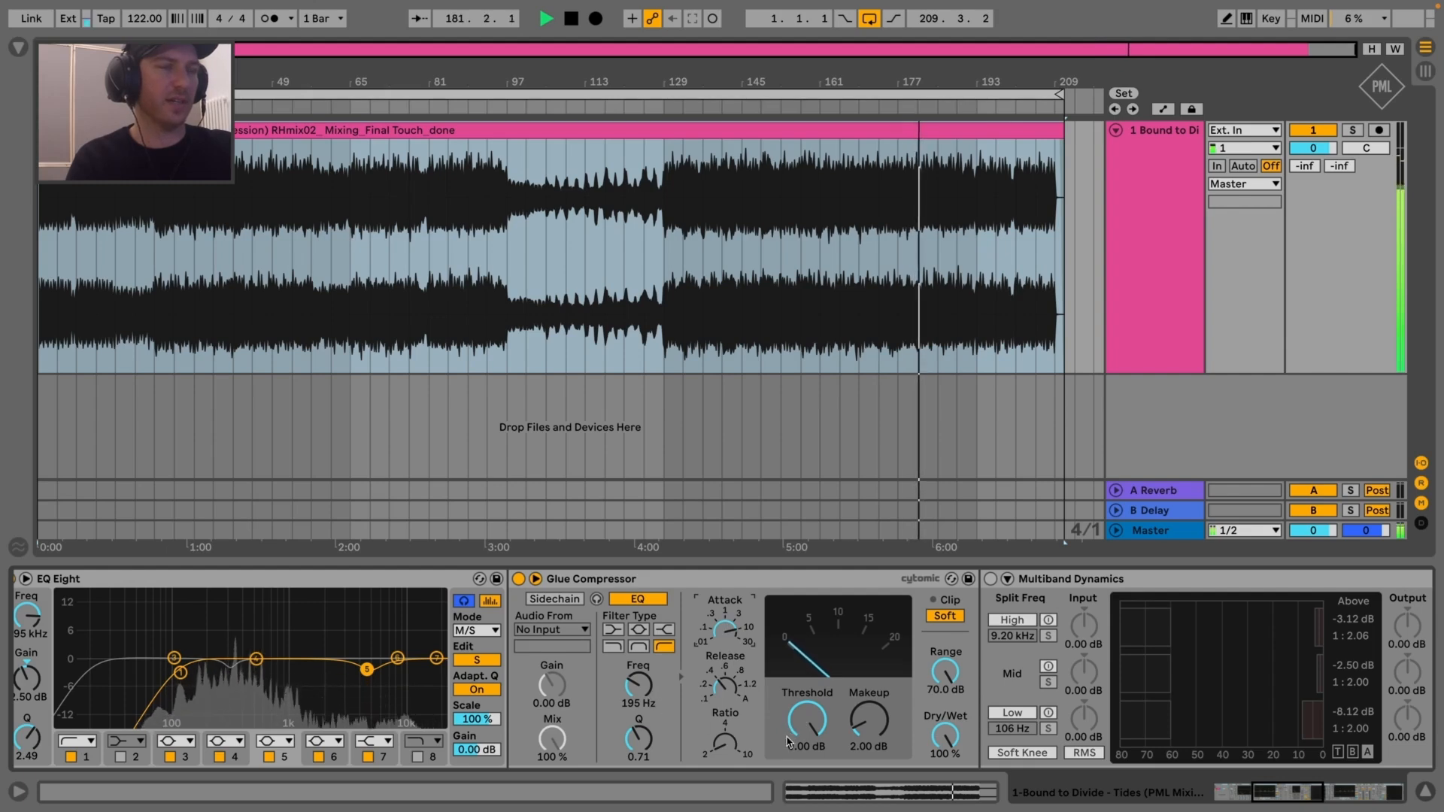
{"action": "left_click_drag", "start_coordinate": [806, 720], "coordinate": [806, 737]}
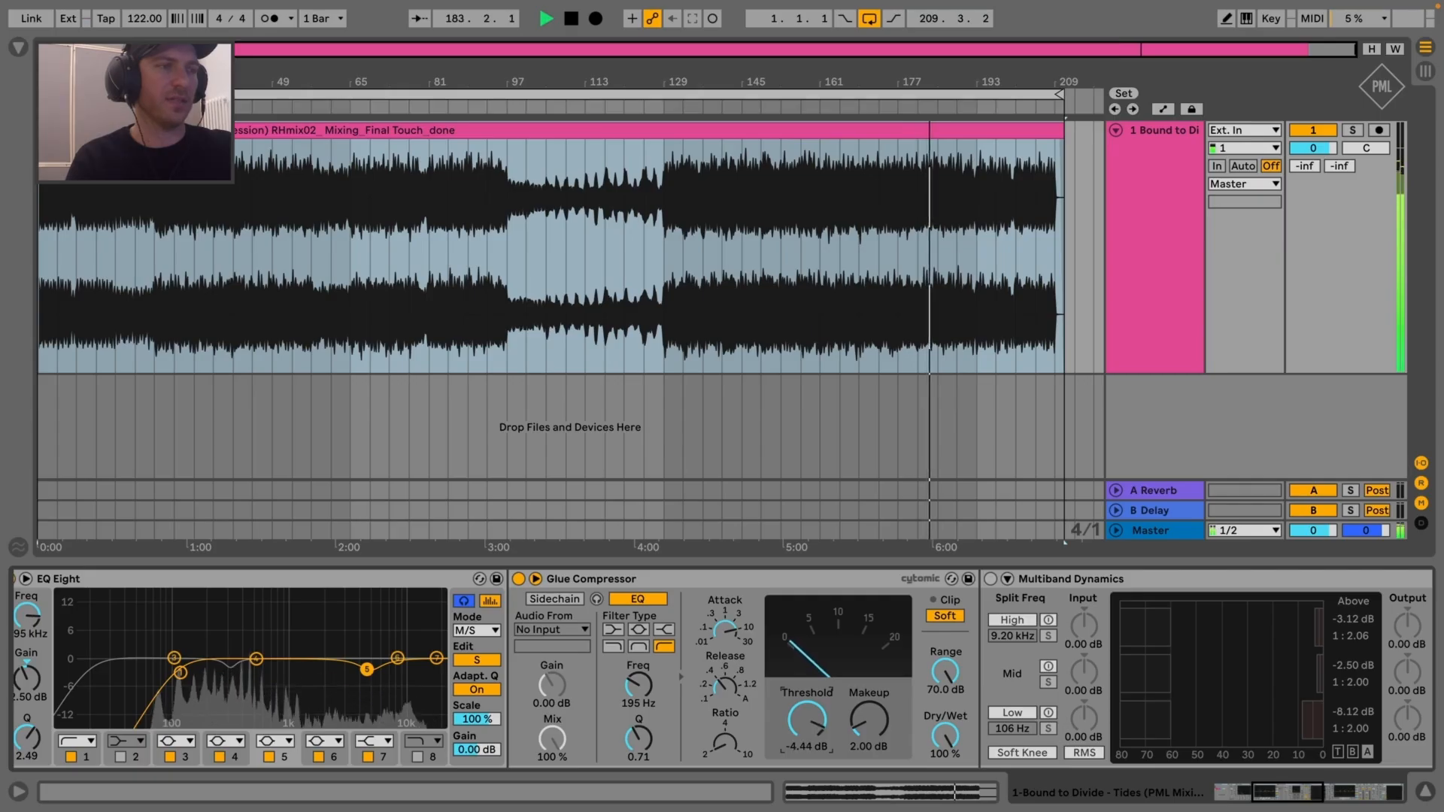
{"action": "left_click_drag", "start_coordinate": [649, 692], "coordinate": [648, 696]}
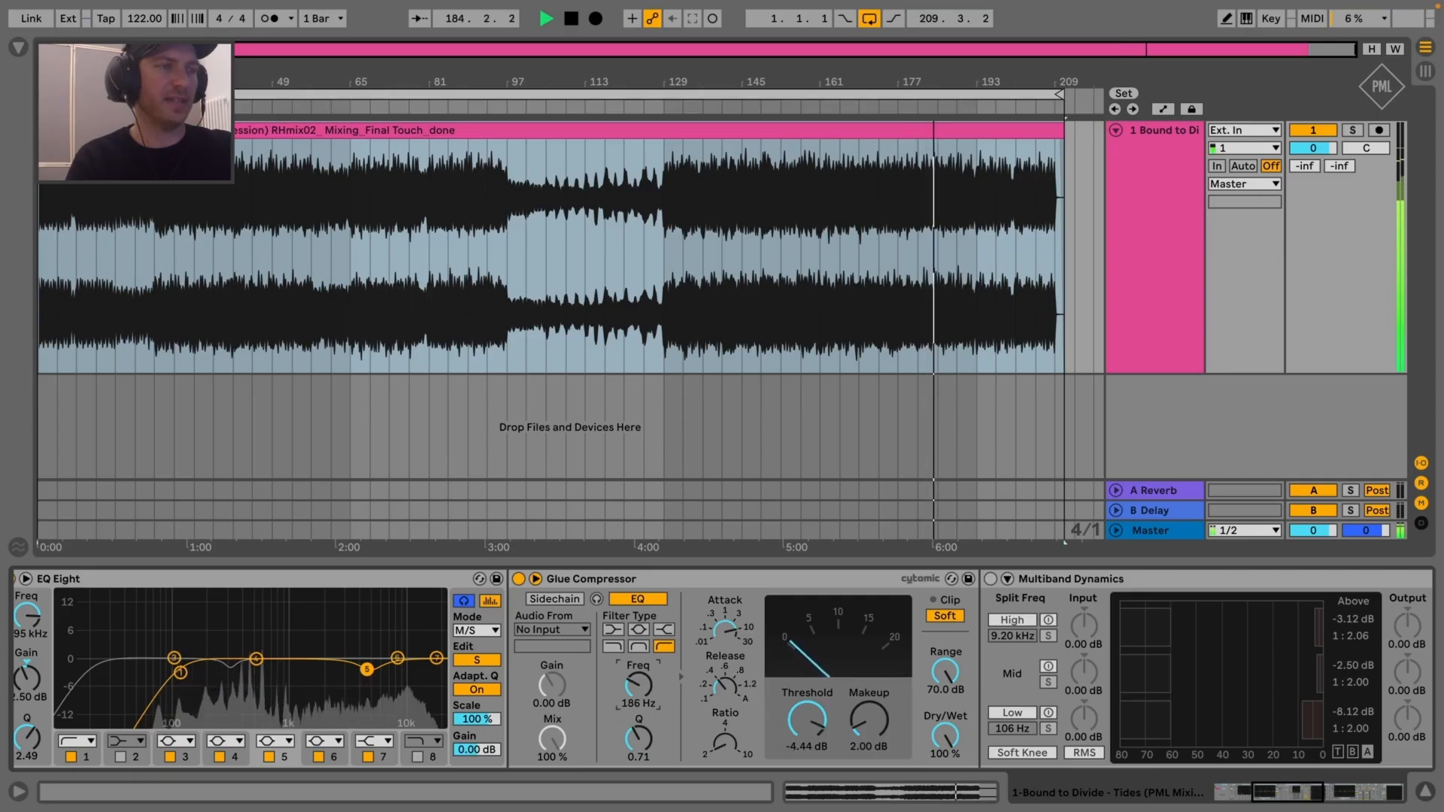
{"action": "left_click", "coordinate": [807, 715]}
{"action": "left_click_drag", "start_coordinate": [806, 720], "coordinate": [806, 733]}
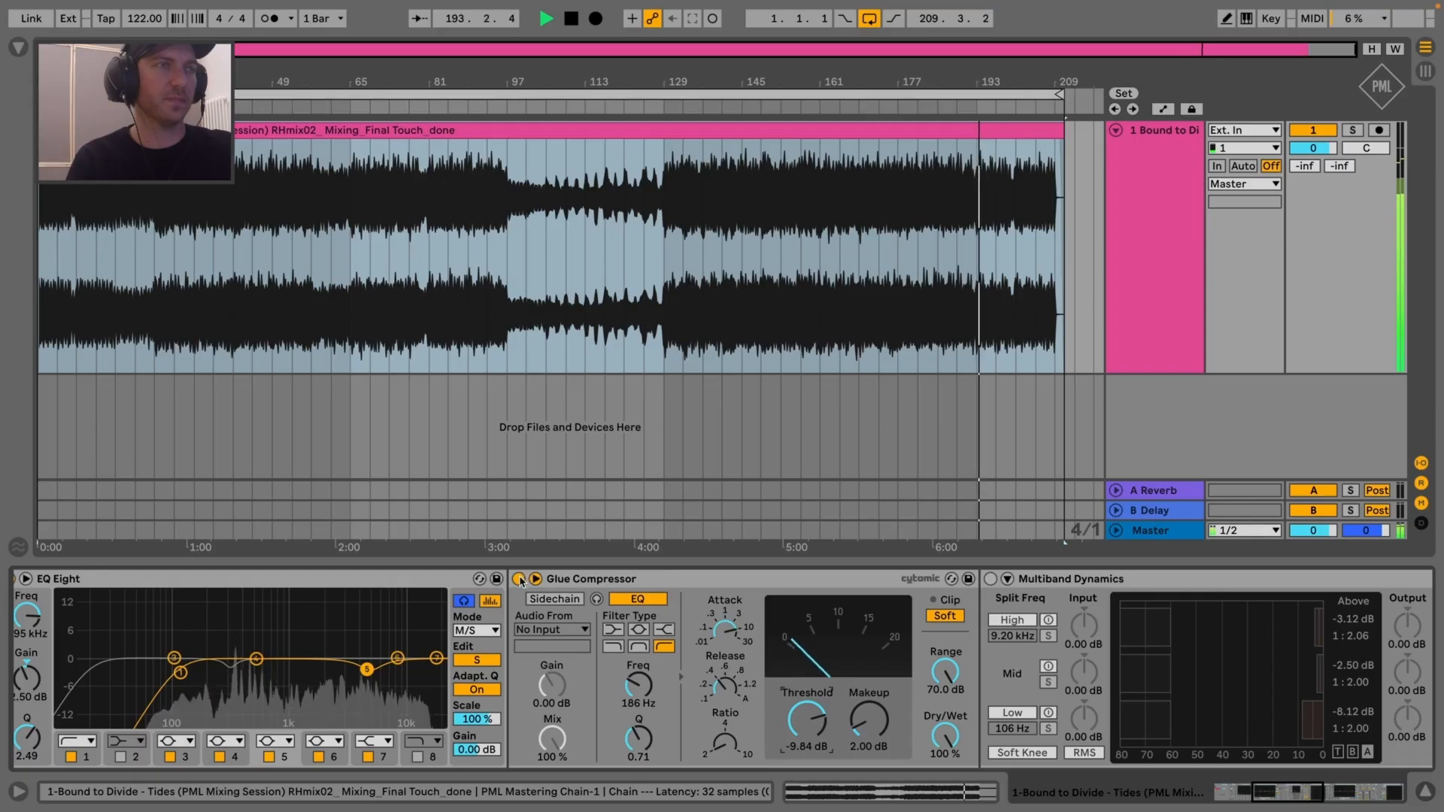
Loop the track's section from bar 129 to bar 189 and restart playback from the loop's beginning
{"action": "left_click_drag", "start_coordinate": [665, 240], "coordinate": [955, 231]}
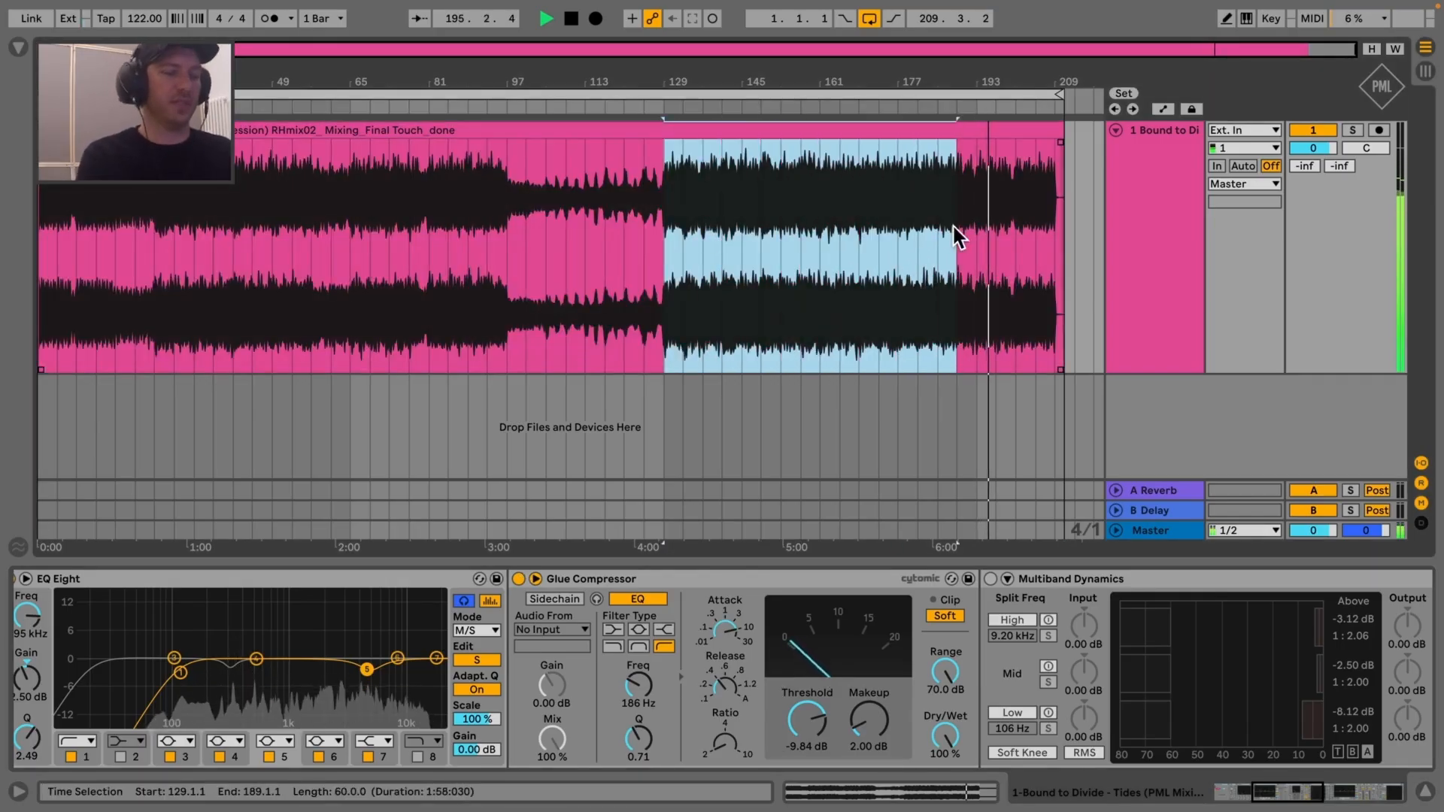
{"action": "key", "text": "ctrl+l"}
{"action": "key", "text": "space"}
{"action": "key", "text": "space"}
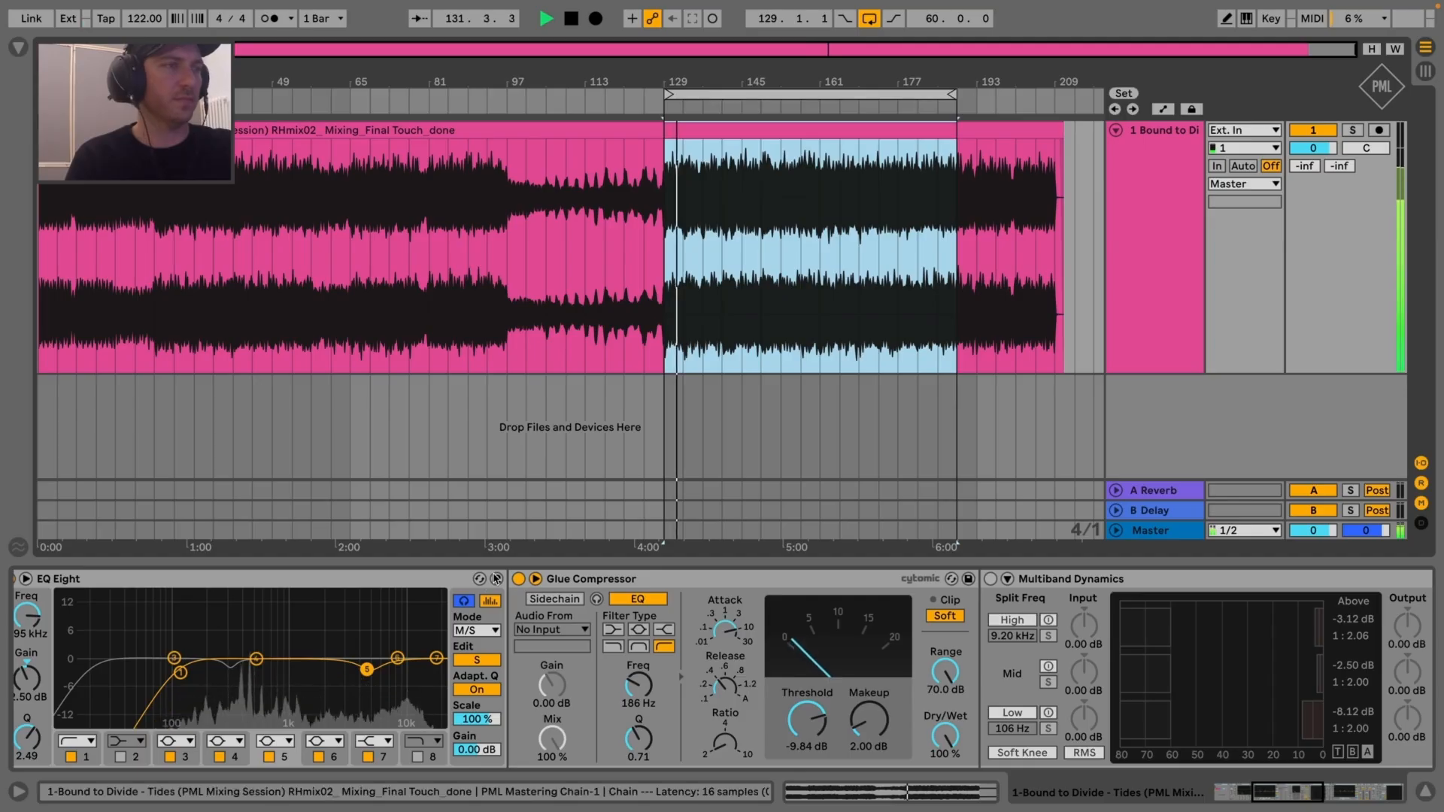
Compare the looped section with the Glue Compressor bypassed and active, fine-tuning its release, and leave it enabled
{"action": "left_click", "coordinate": [519, 579]}
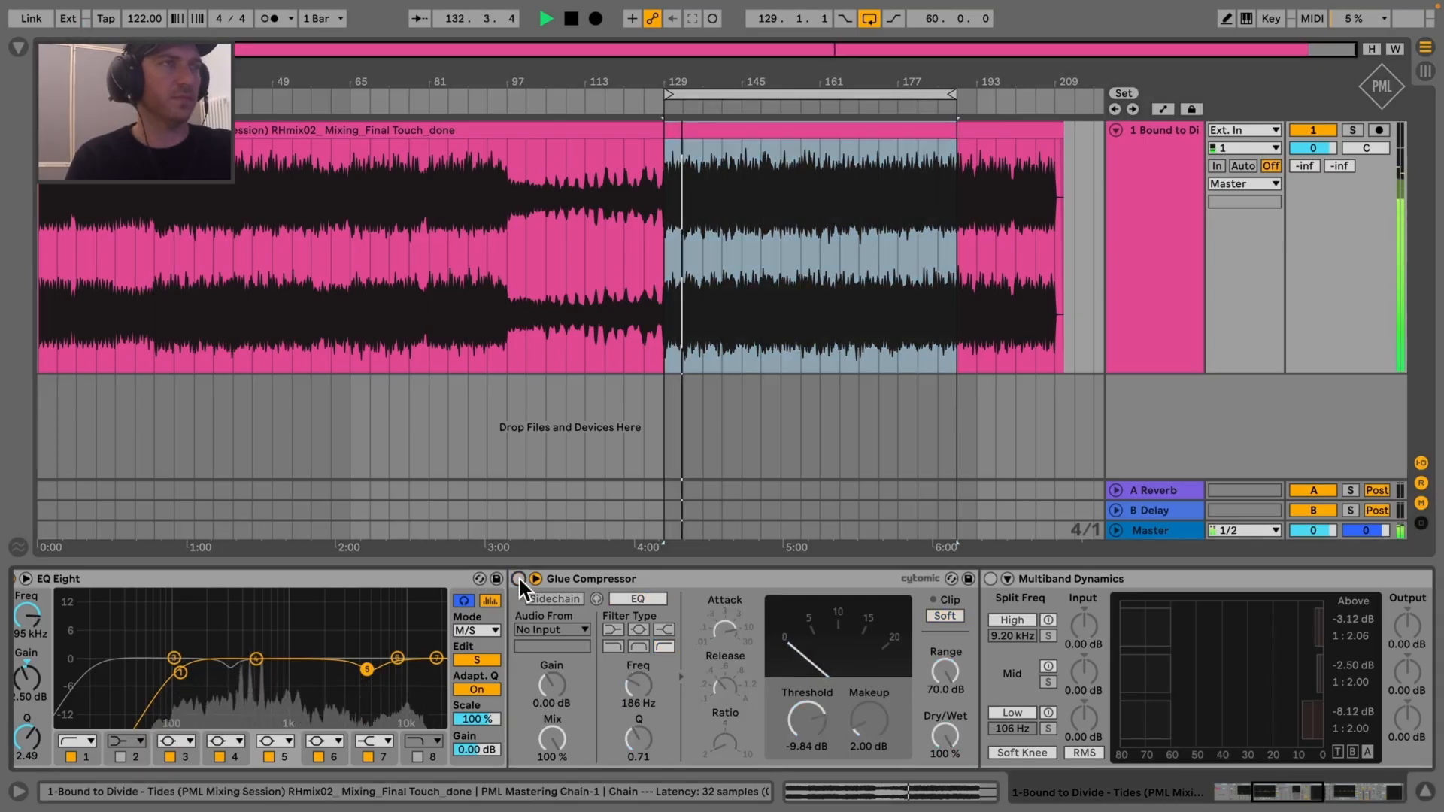
{"action": "left_click", "coordinate": [519, 579]}
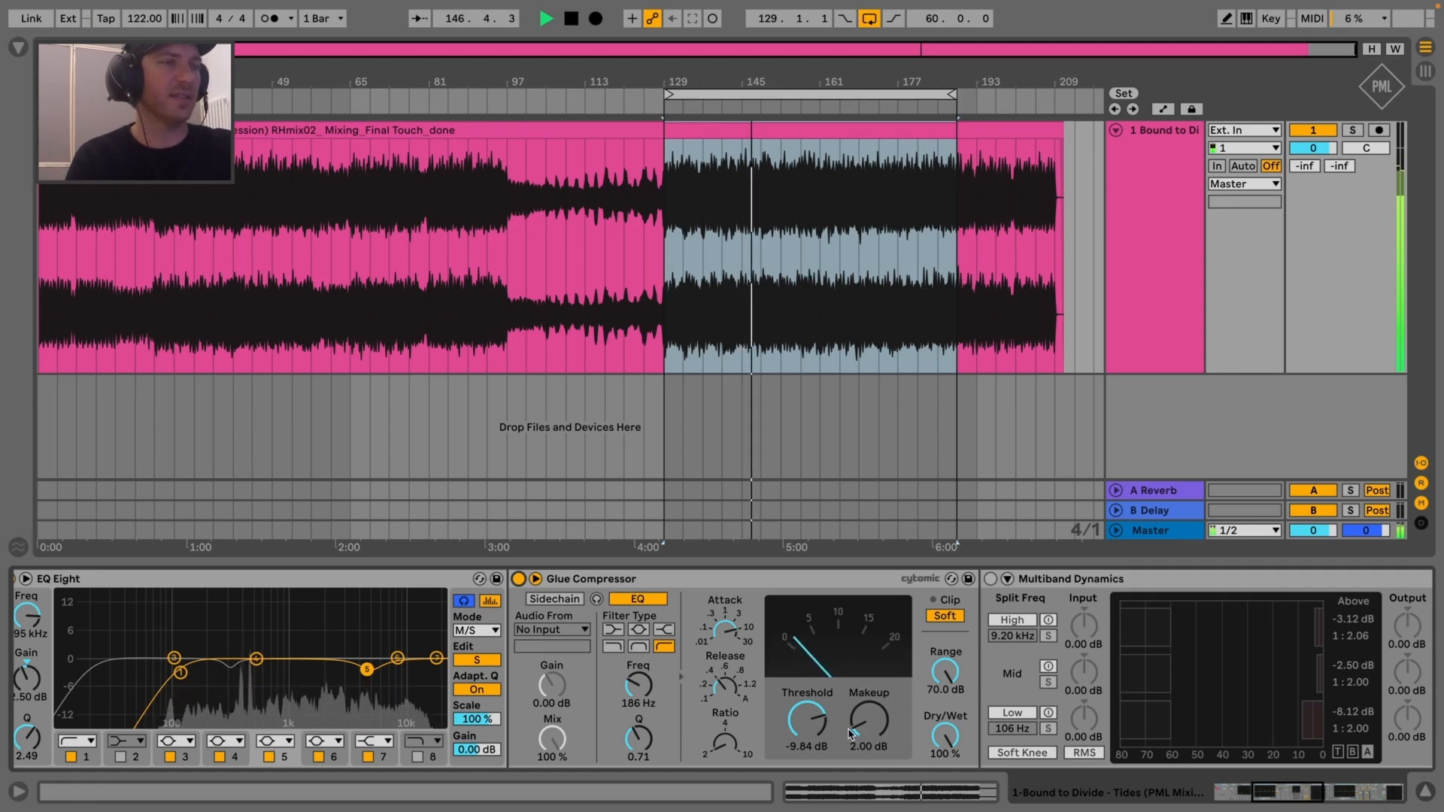
{"action": "left_click_drag", "start_coordinate": [726, 692], "coordinate": [726, 700]}
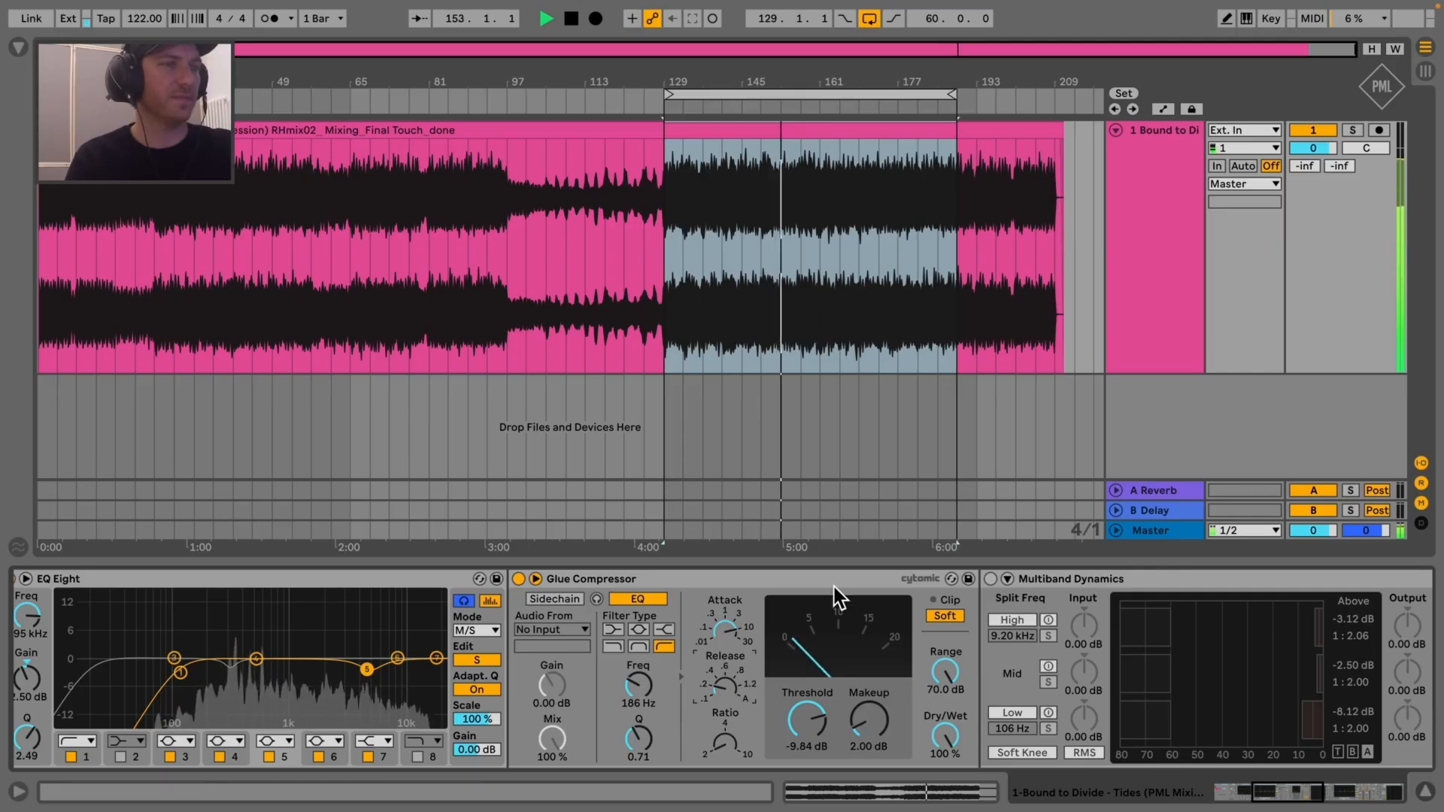
{"action": "left_click", "coordinate": [519, 580]}
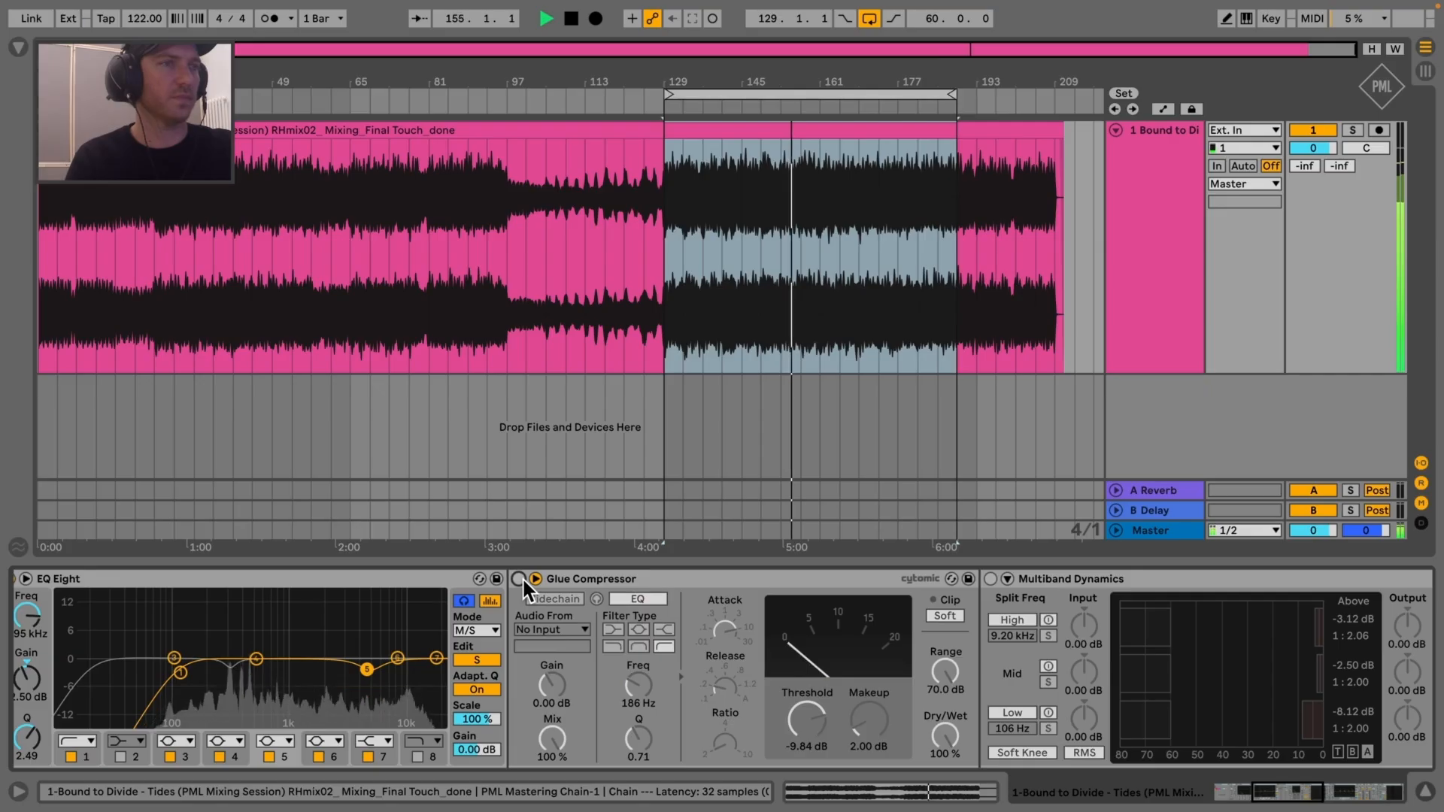
{"action": "left_click", "coordinate": [519, 579]}
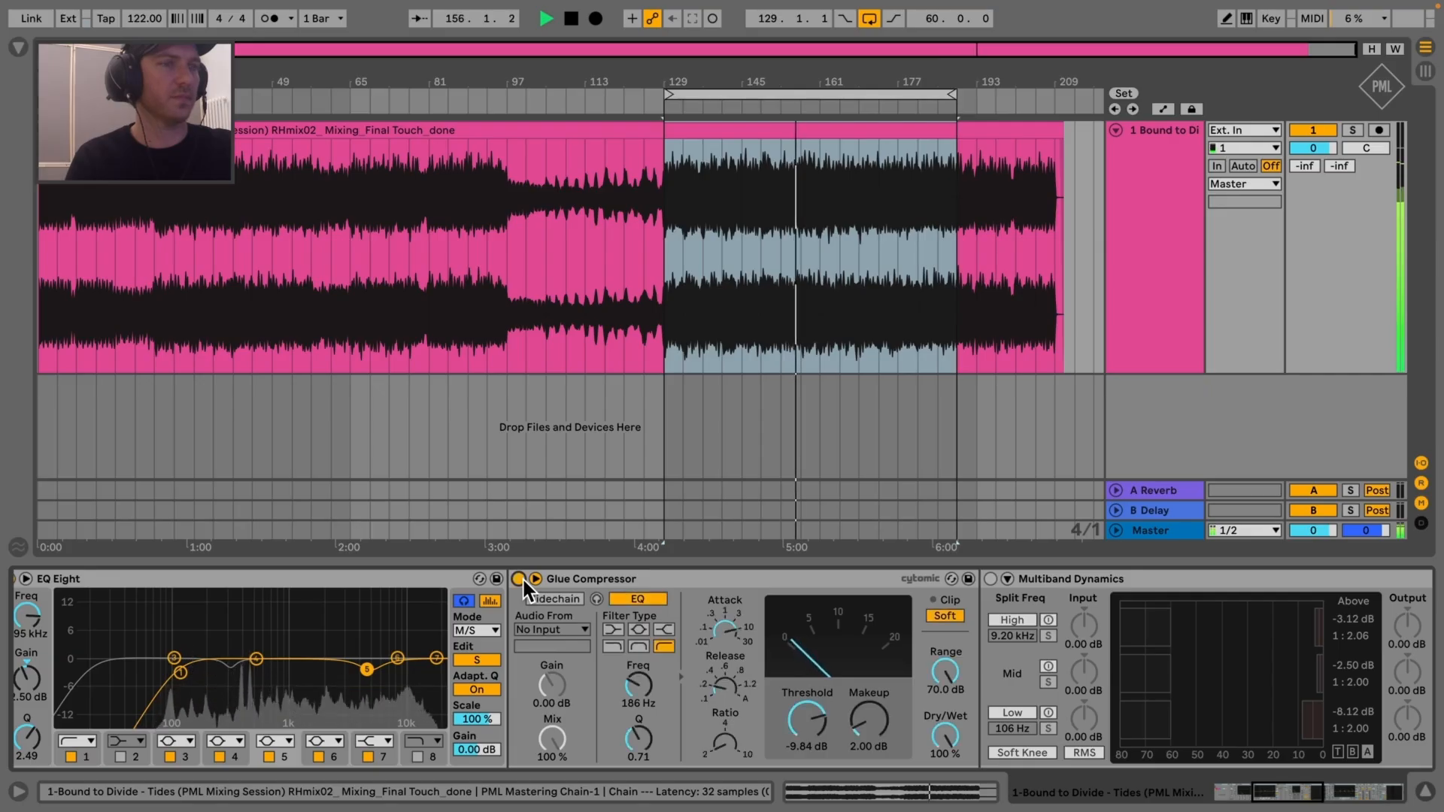
Enable Multiband Dynamics, set its low band's upper threshold to -2.50 dB, and move the split frequencies to 114 Hz and 7.90 kHz
{"action": "scroll", "coordinate": [894, 665], "scroll_direction": "right", "scroll_amount": 5}
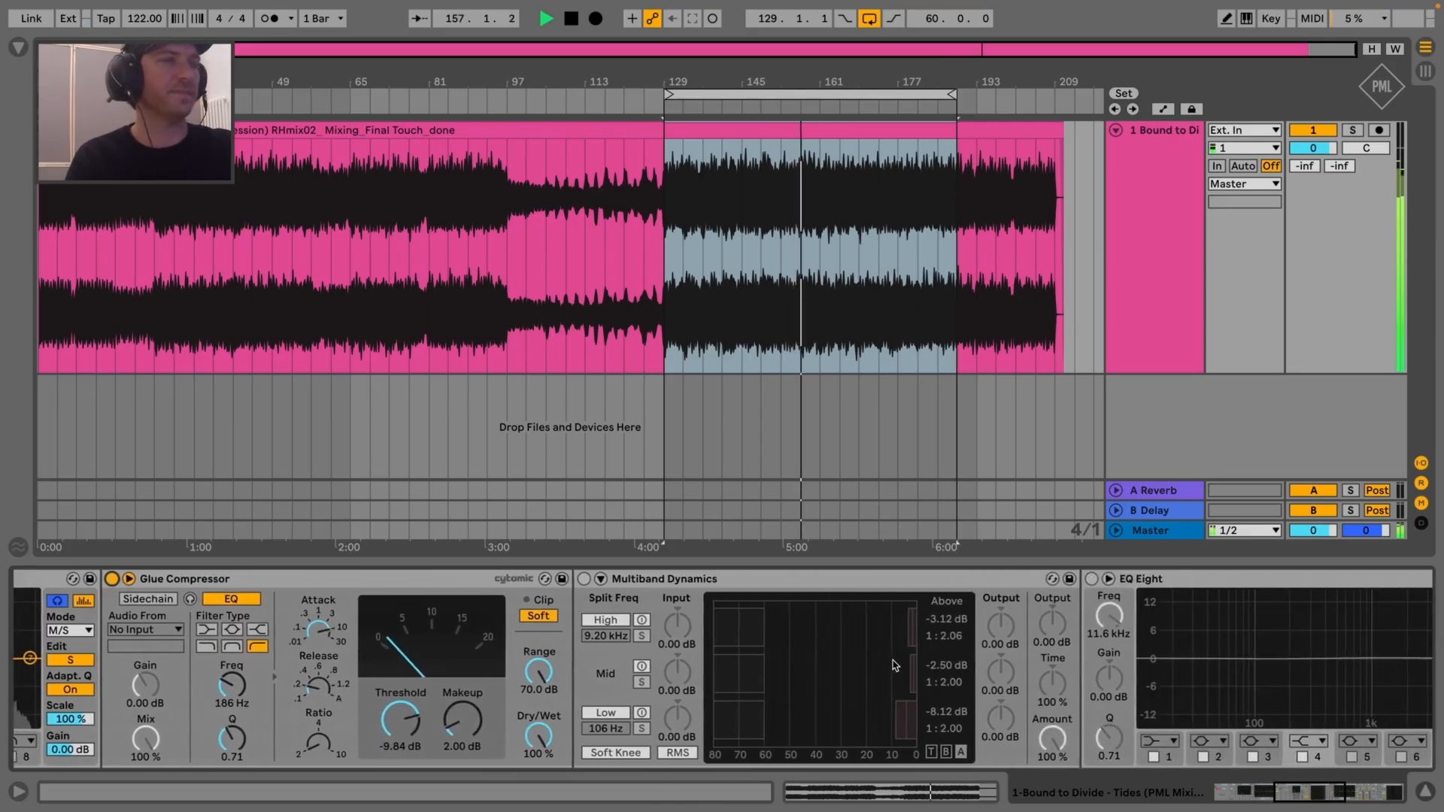
{"action": "left_click", "coordinate": [578, 579]}
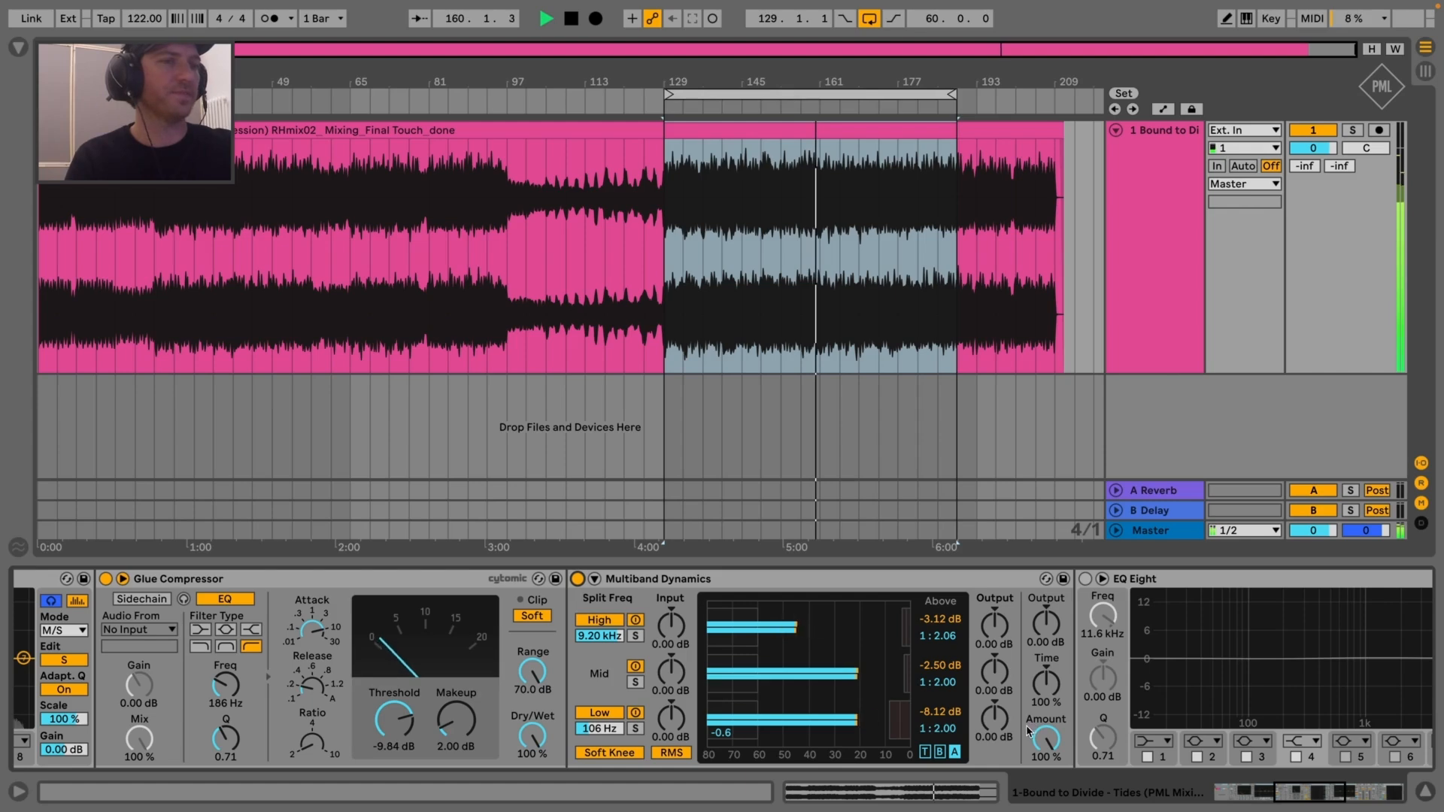
{"action": "left_click_drag", "start_coordinate": [940, 711], "coordinate": [939, 698]}
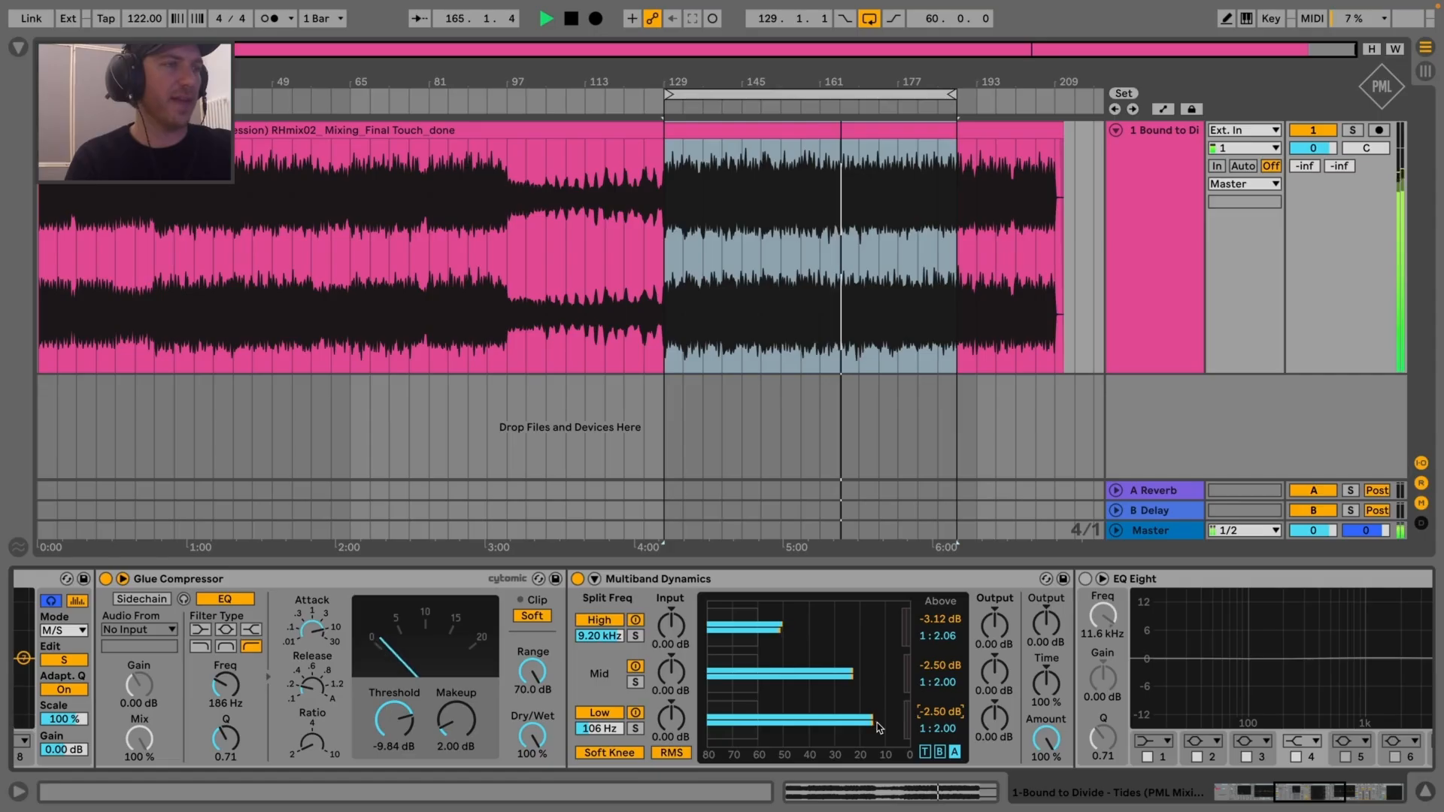
{"action": "left_click_drag", "start_coordinate": [608, 735], "coordinate": [600, 719]}
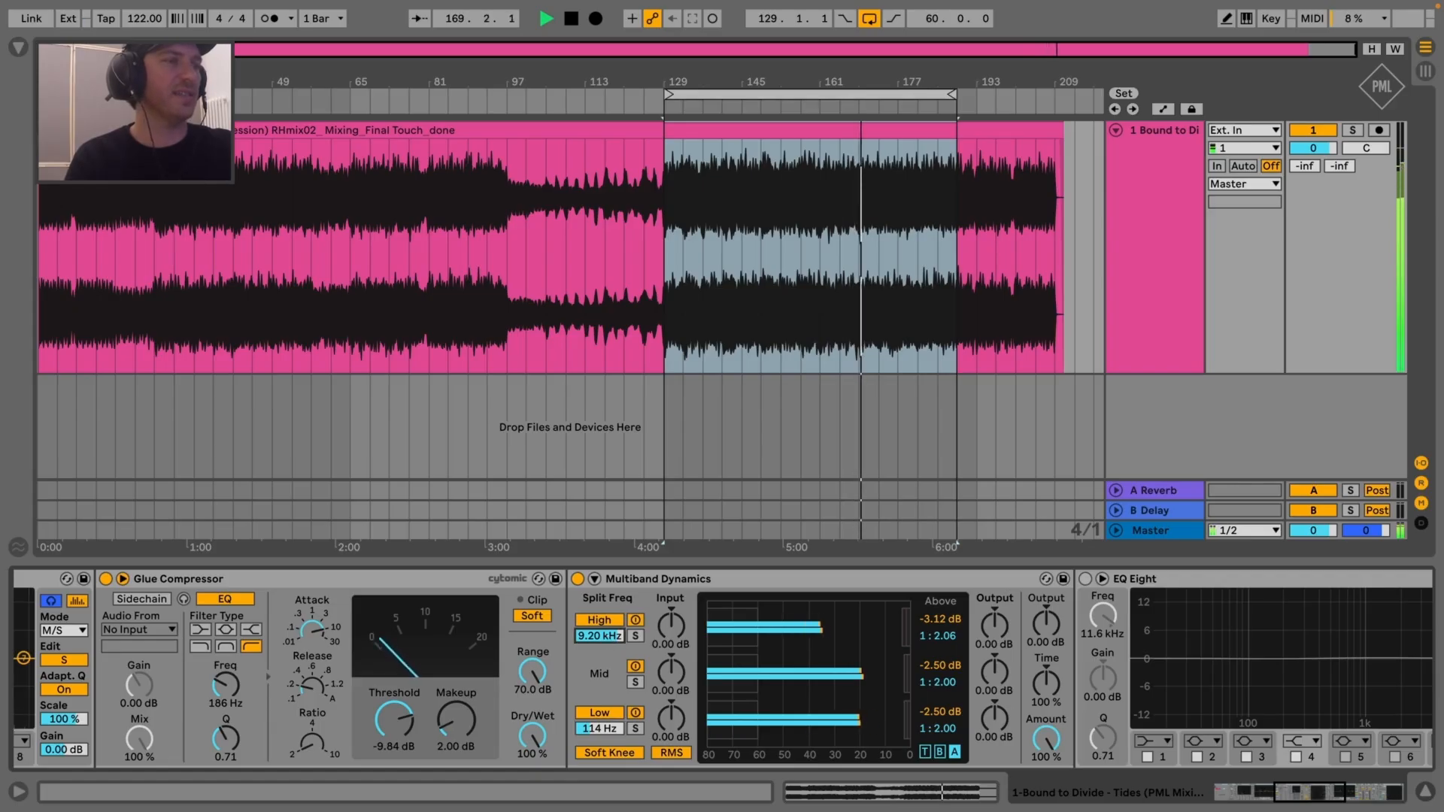
{"action": "left_click_drag", "start_coordinate": [600, 636], "coordinate": [599, 646]}
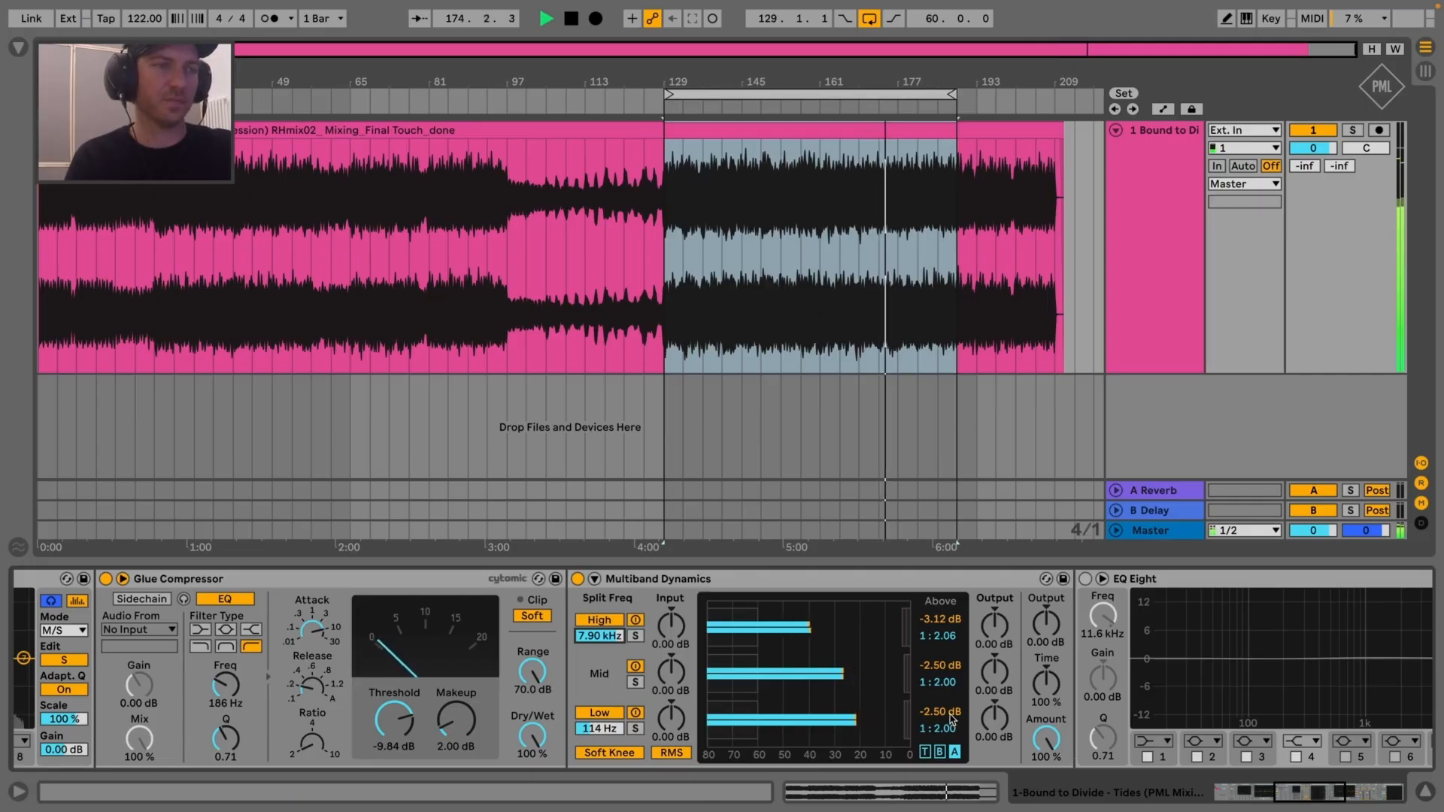
Set the Multiband Dynamics upper thresholds to -6.25 dB for the low band and -12.5 dB for the mid band
{"action": "left_click_drag", "start_coordinate": [940, 712], "coordinate": [940, 716]}
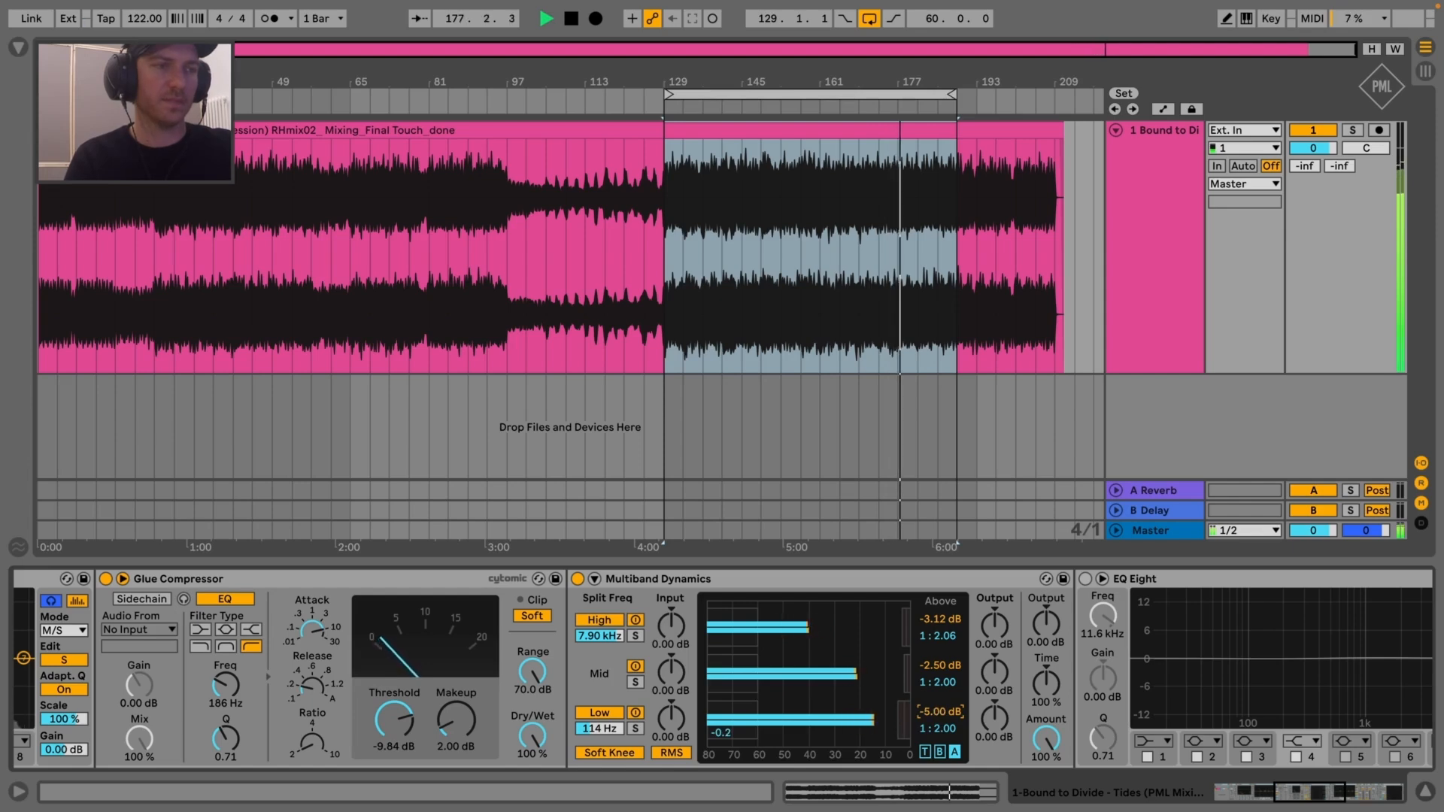
{"action": "left_click_drag", "start_coordinate": [939, 712], "coordinate": [940, 715]}
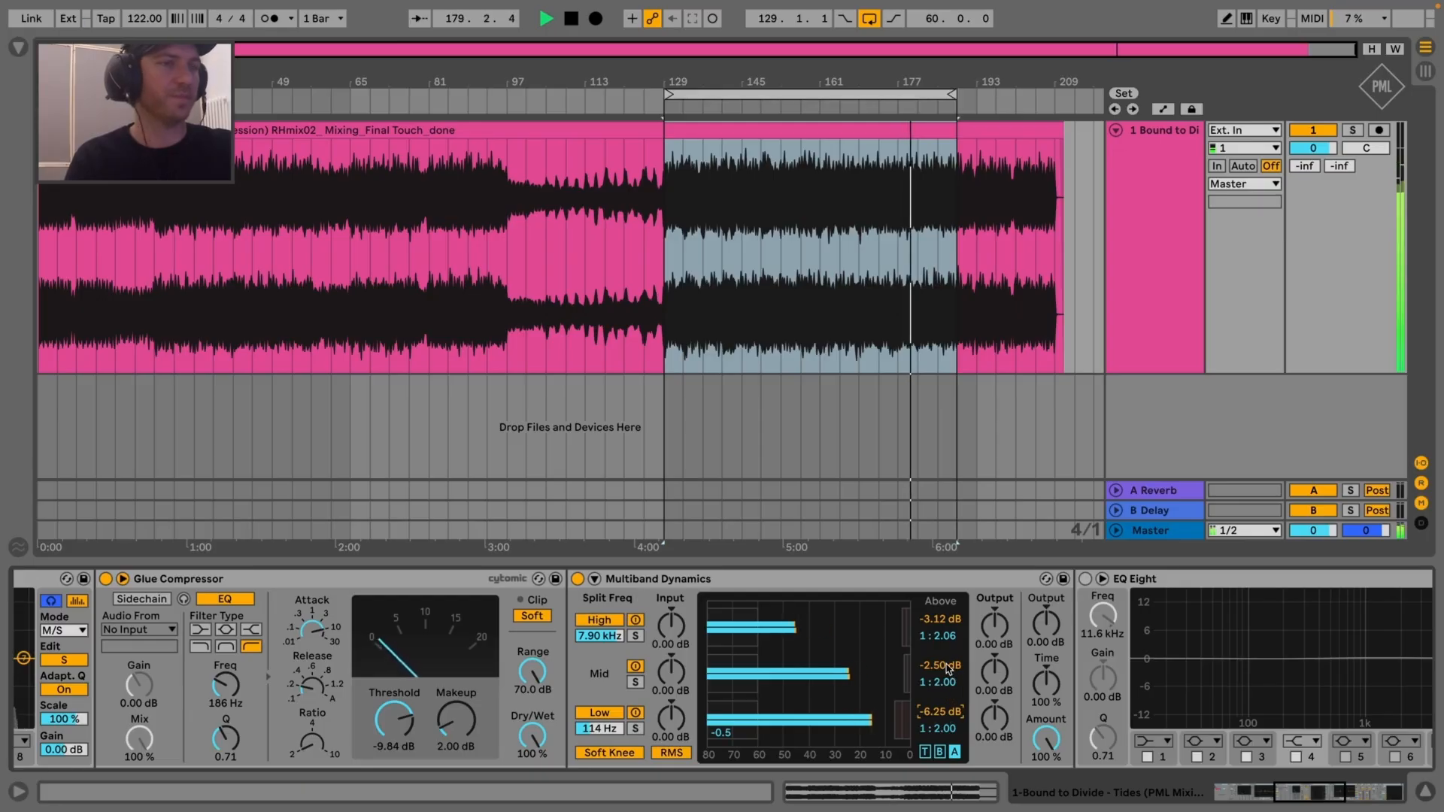
{"action": "left_click_drag", "start_coordinate": [940, 665], "coordinate": [941, 696]}
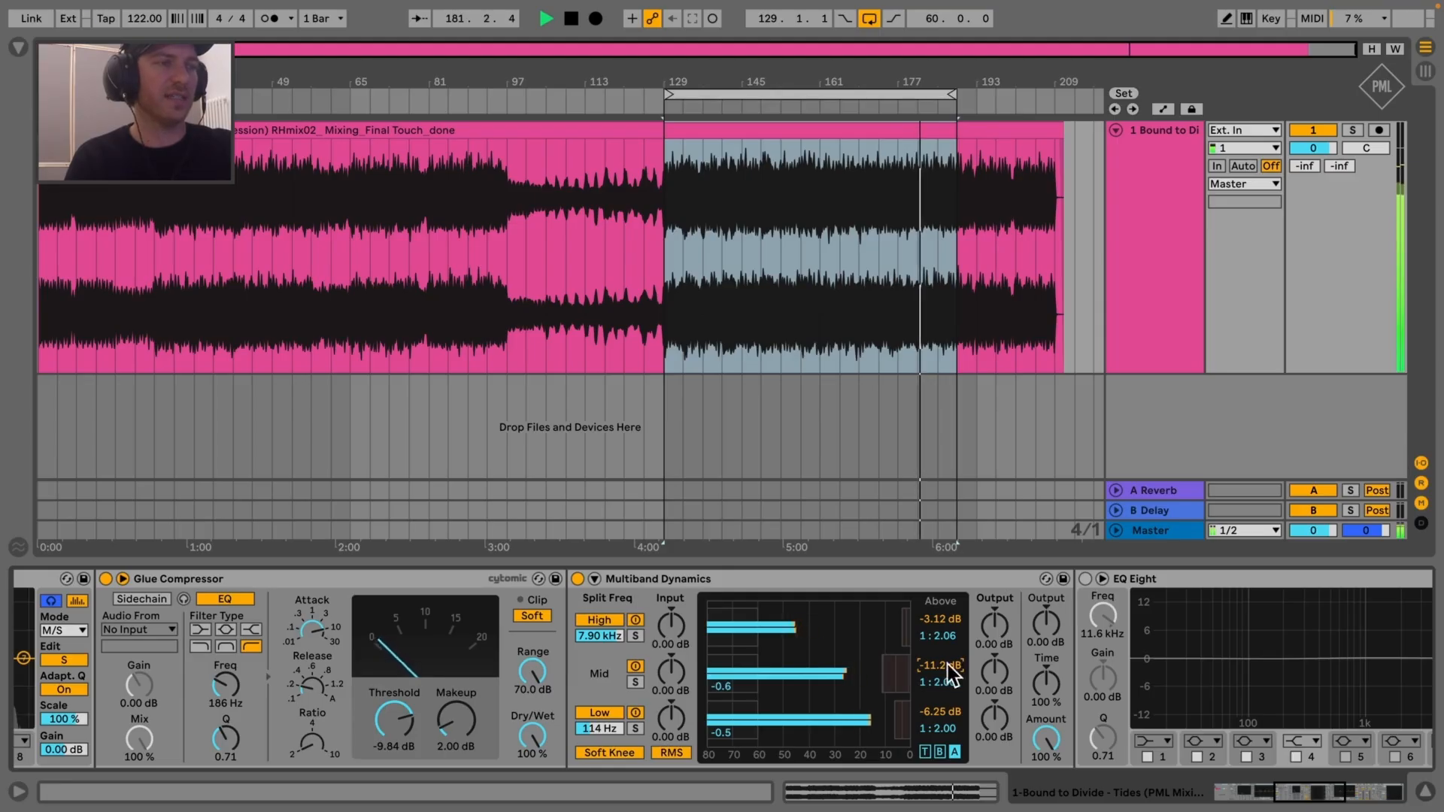
{"action": "left_click_drag", "start_coordinate": [947, 665], "coordinate": [948, 671]}
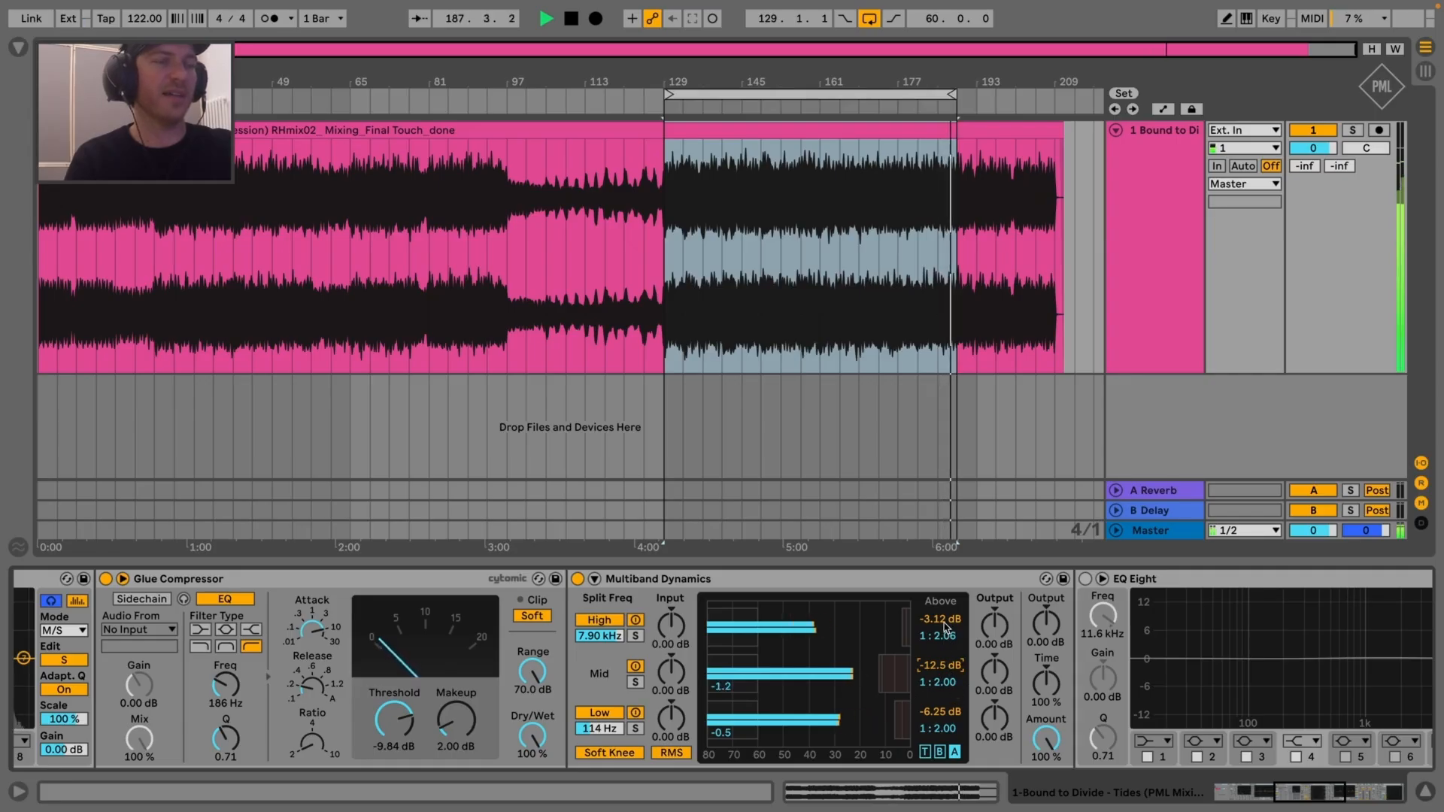
Lower the Multiband Dynamics high band's upper threshold to -22.5 dB
{"action": "left_click_drag", "start_coordinate": [946, 630], "coordinate": [945, 660]}
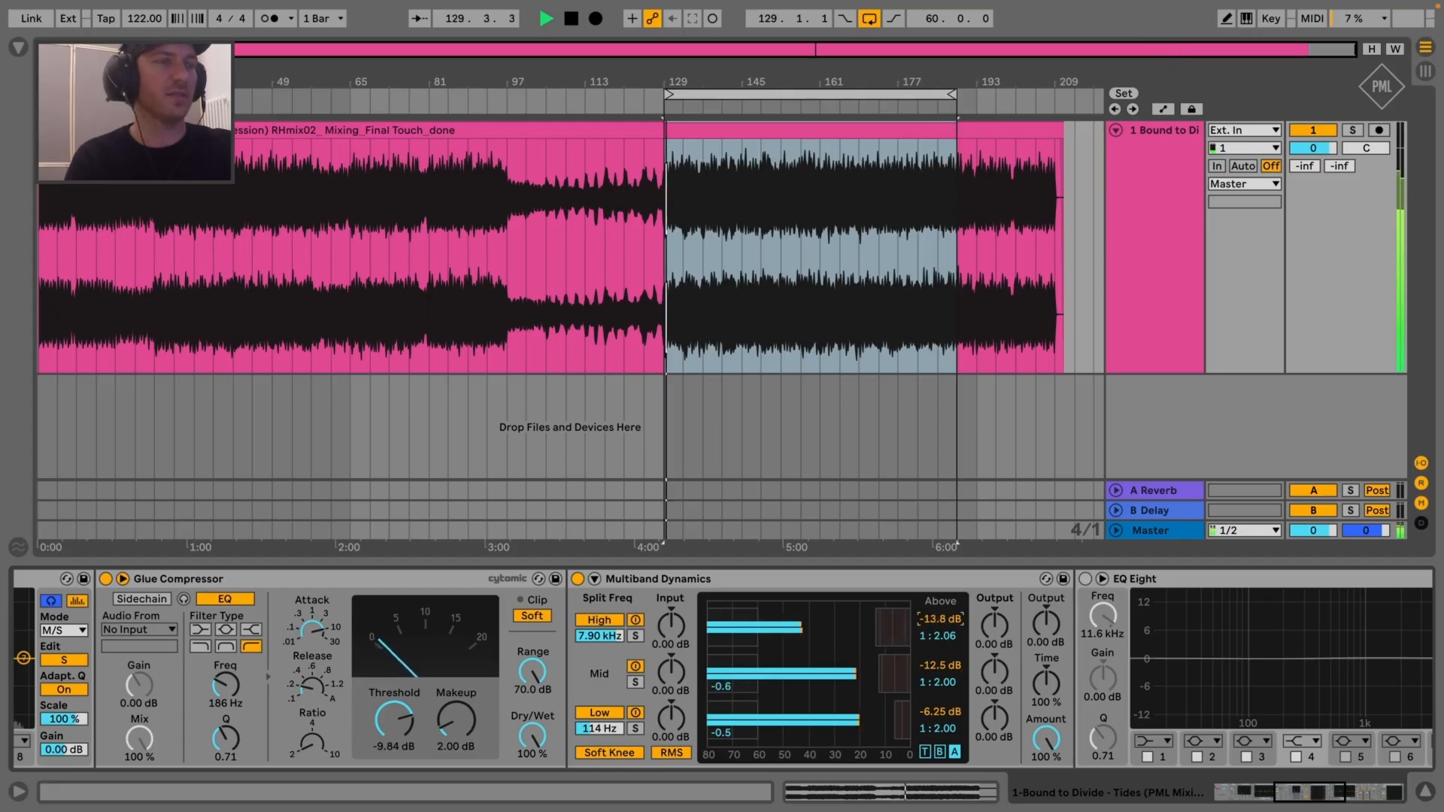
{"action": "left_click_drag", "start_coordinate": [940, 619], "coordinate": [940, 627]}
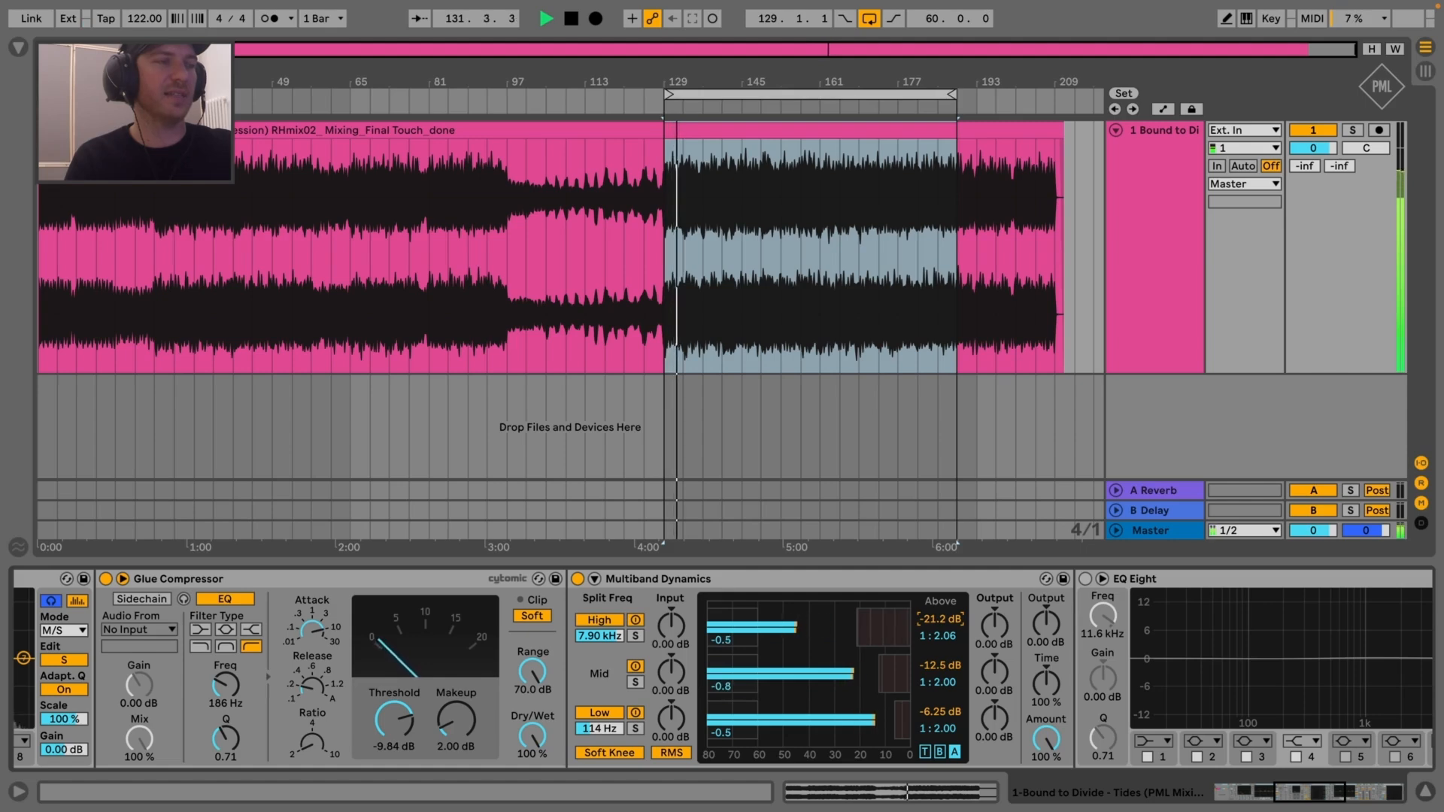
{"action": "left_click_drag", "start_coordinate": [940, 618], "coordinate": [940, 622]}
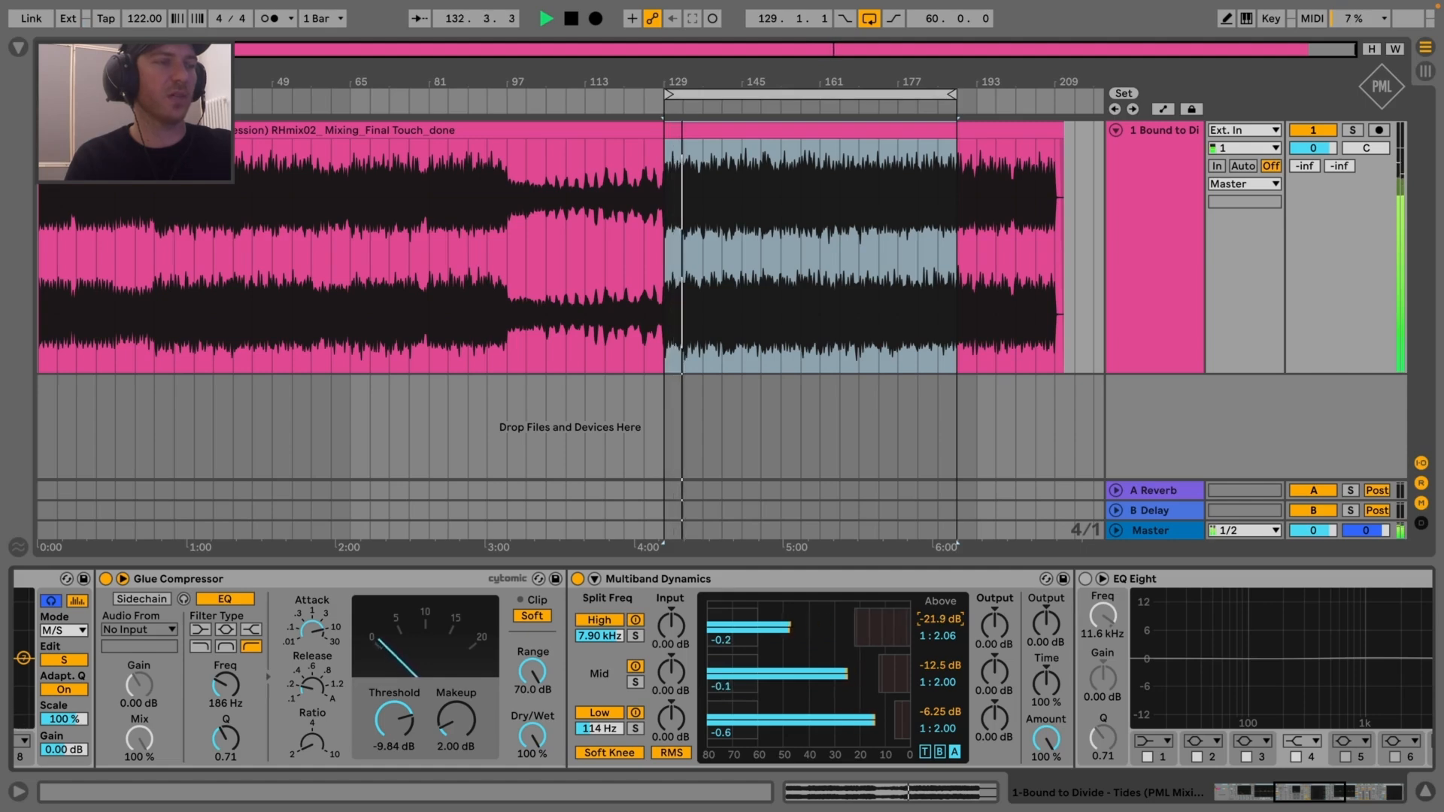
{"action": "left_click_drag", "start_coordinate": [940, 619], "coordinate": [939, 622]}
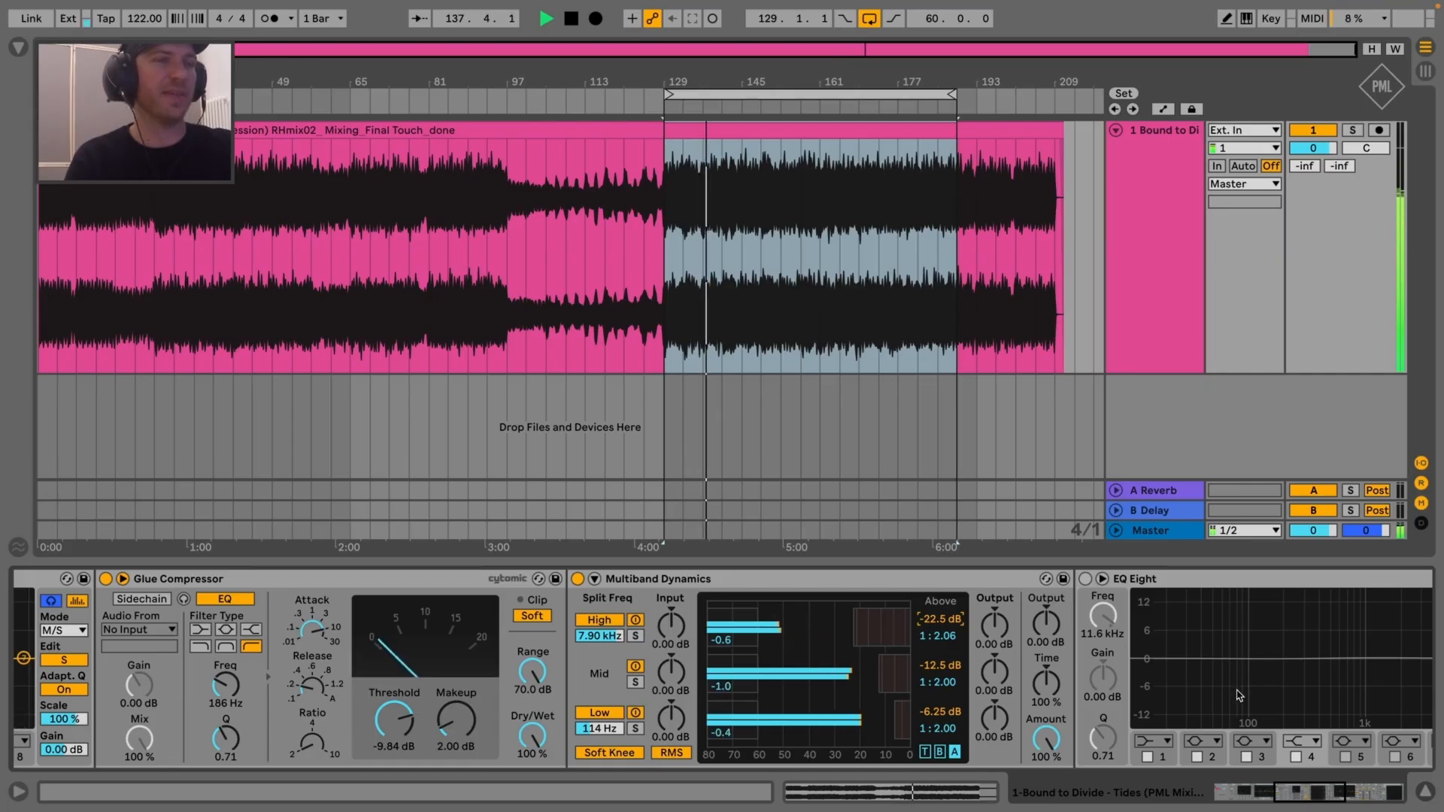
Compare the loop with Multiband Dynamics bypassed and active, leave it enabled, and set the mid band's upper threshold to -13.1 dB
{"action": "left_click", "coordinate": [578, 579]}
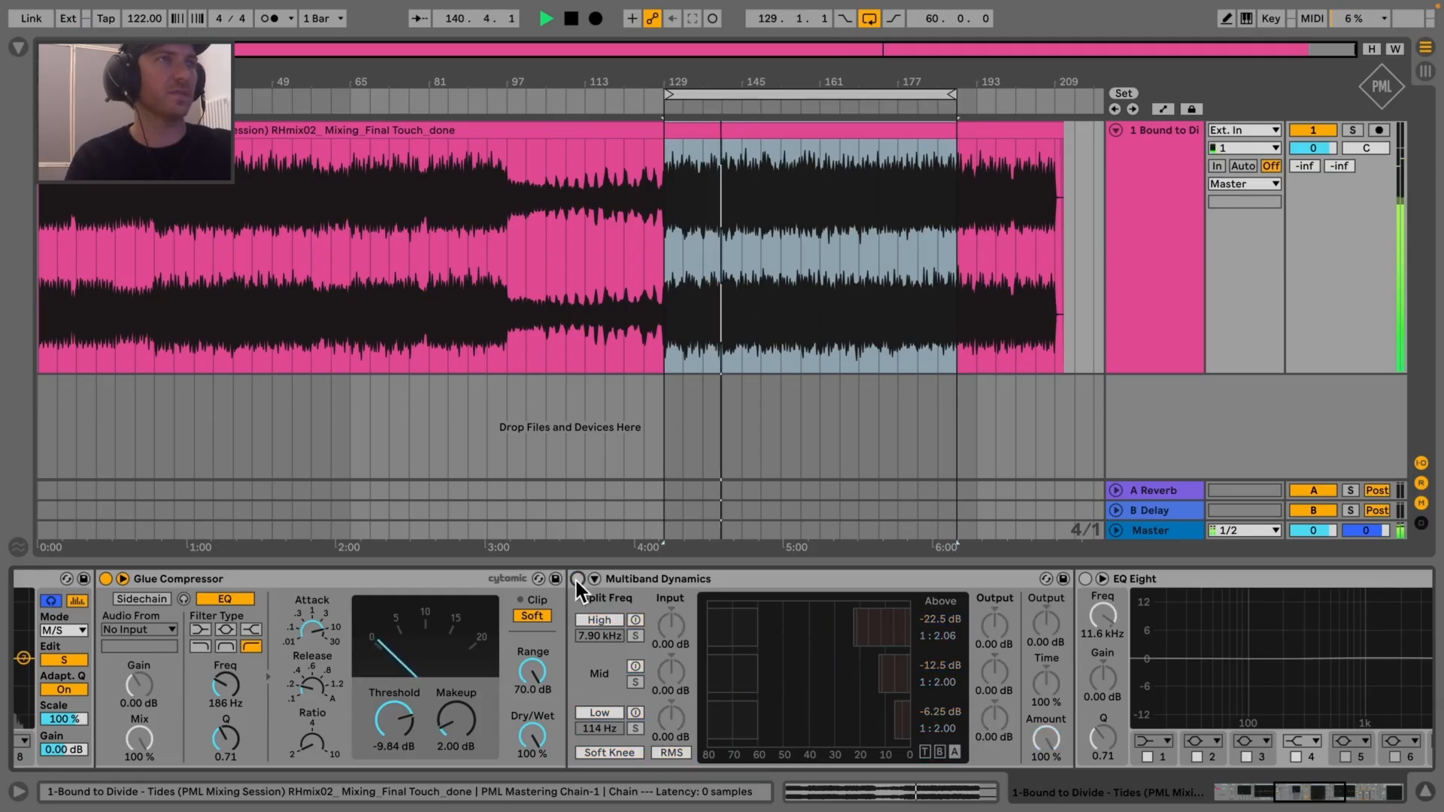
{"action": "left_click", "coordinate": [576, 578]}
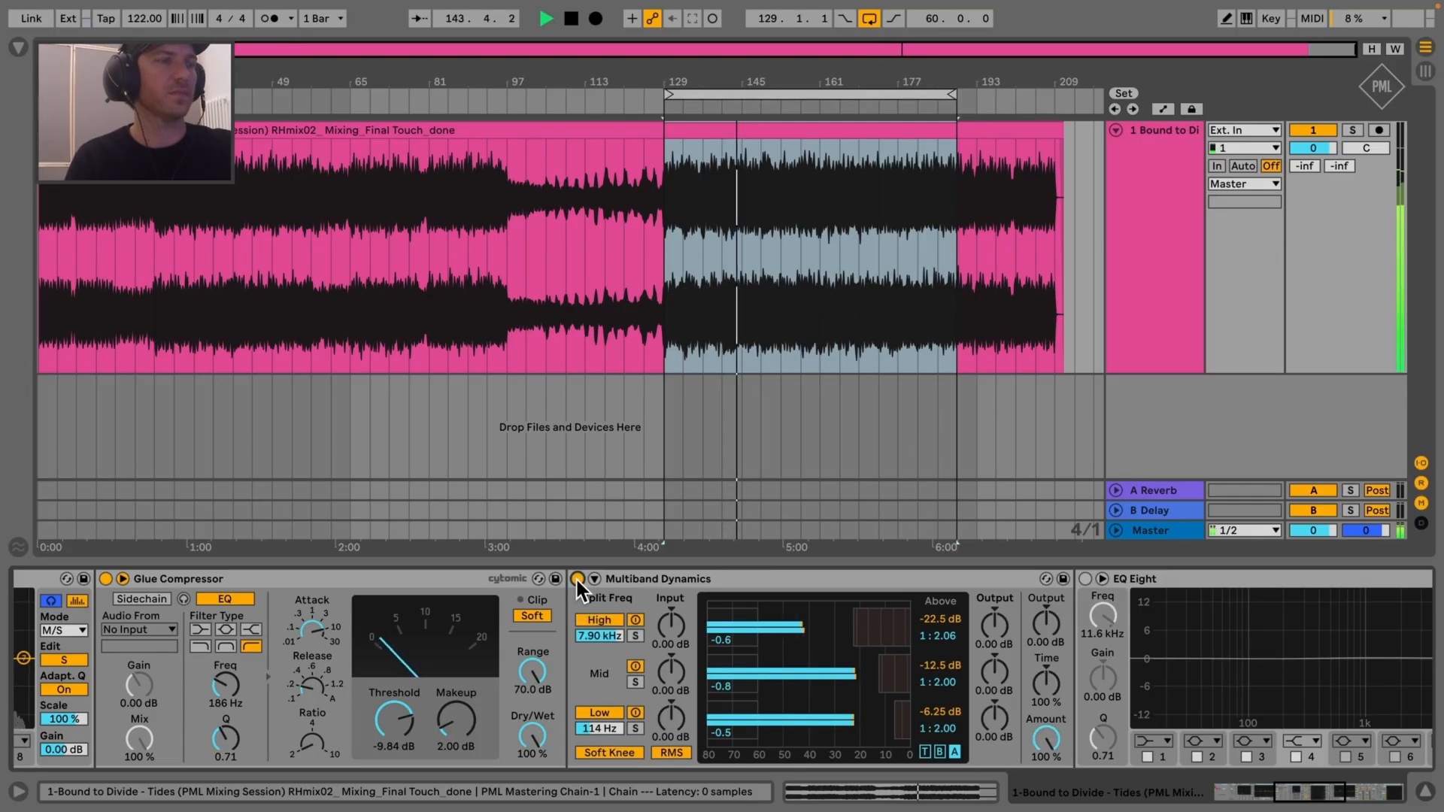
{"action": "left_click", "coordinate": [576, 579]}
{"action": "left_click", "coordinate": [576, 578]}
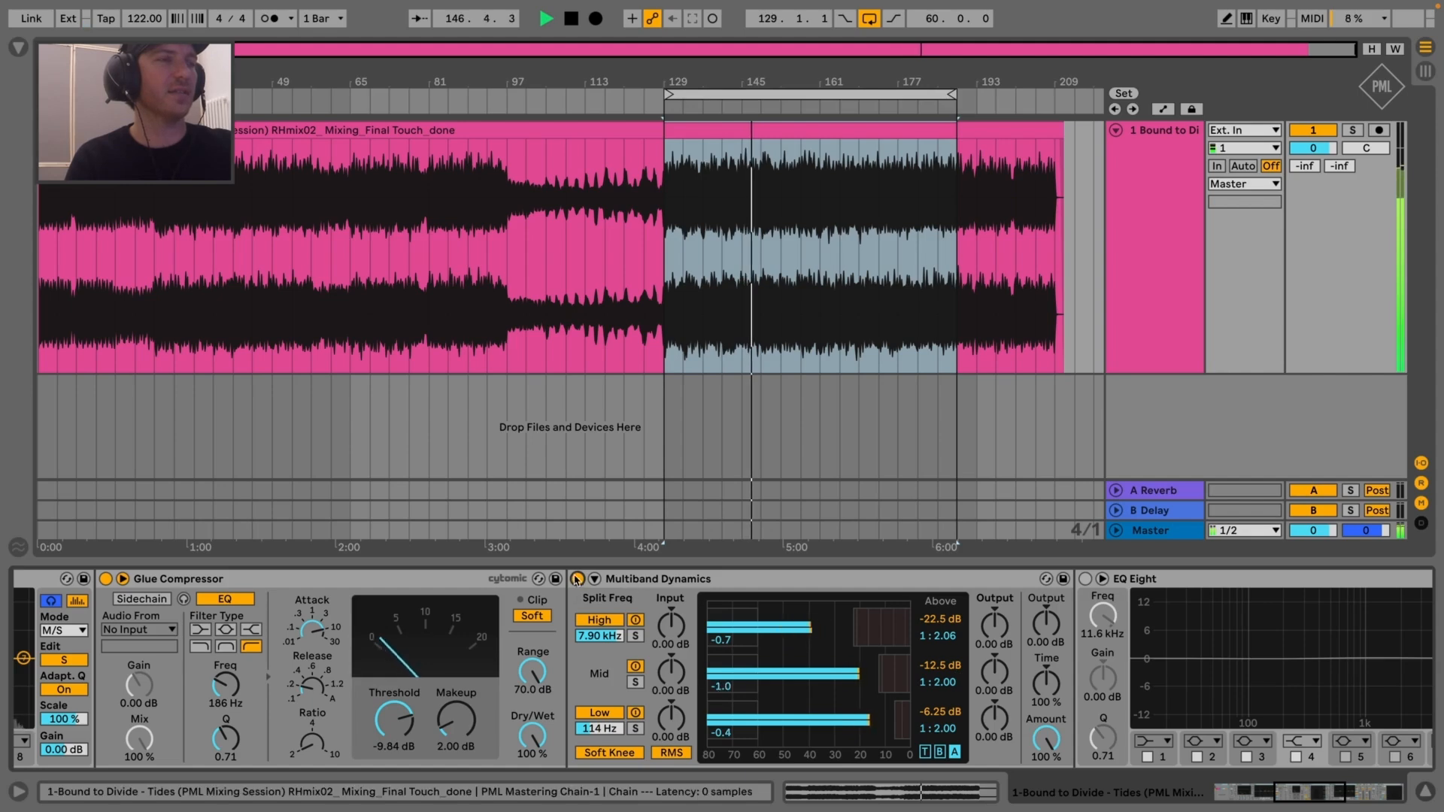
{"action": "left_click", "coordinate": [577, 578]}
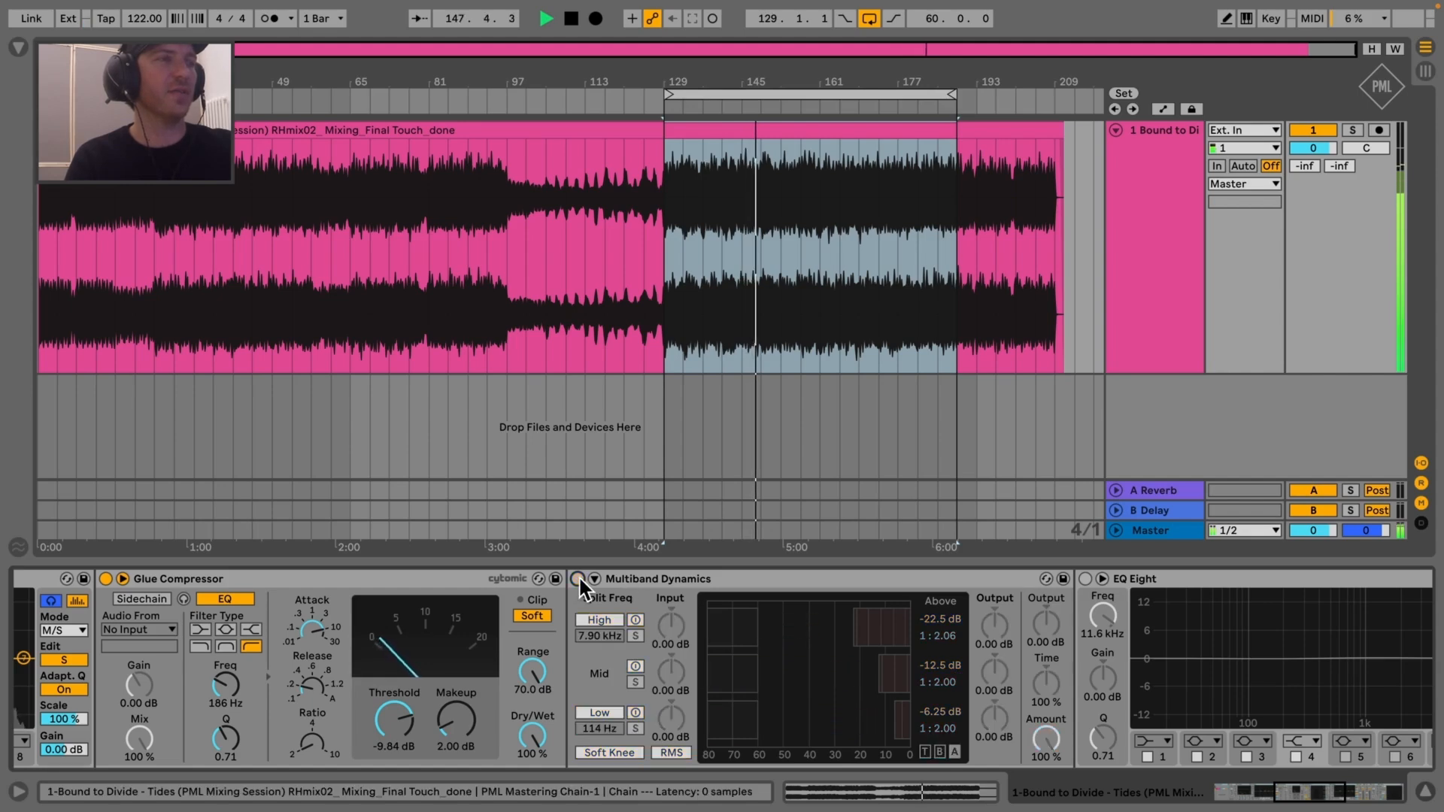
{"action": "left_click", "coordinate": [577, 578]}
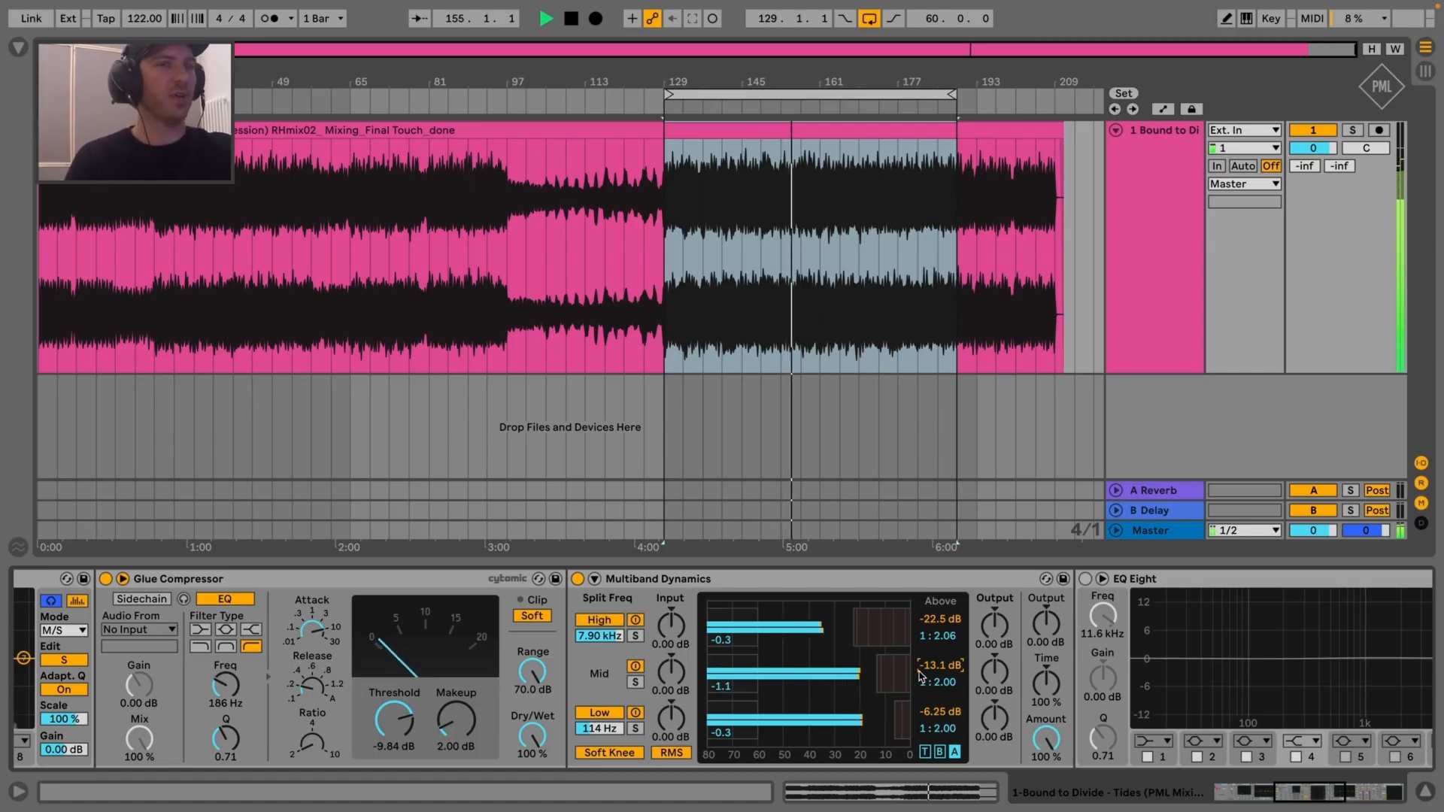
Compare the loop with the entire PML Mastering Chain-1 rack bypassed and active, leaving the rack enabled
{"action": "scroll", "coordinate": [924, 680], "scroll_direction": "right", "scroll_amount": 5}
{"action": "scroll", "coordinate": [932, 673], "scroll_direction": "left", "scroll_amount": 2}
{"action": "scroll", "coordinate": [934, 672], "scroll_direction": "left", "scroll_amount": 10}
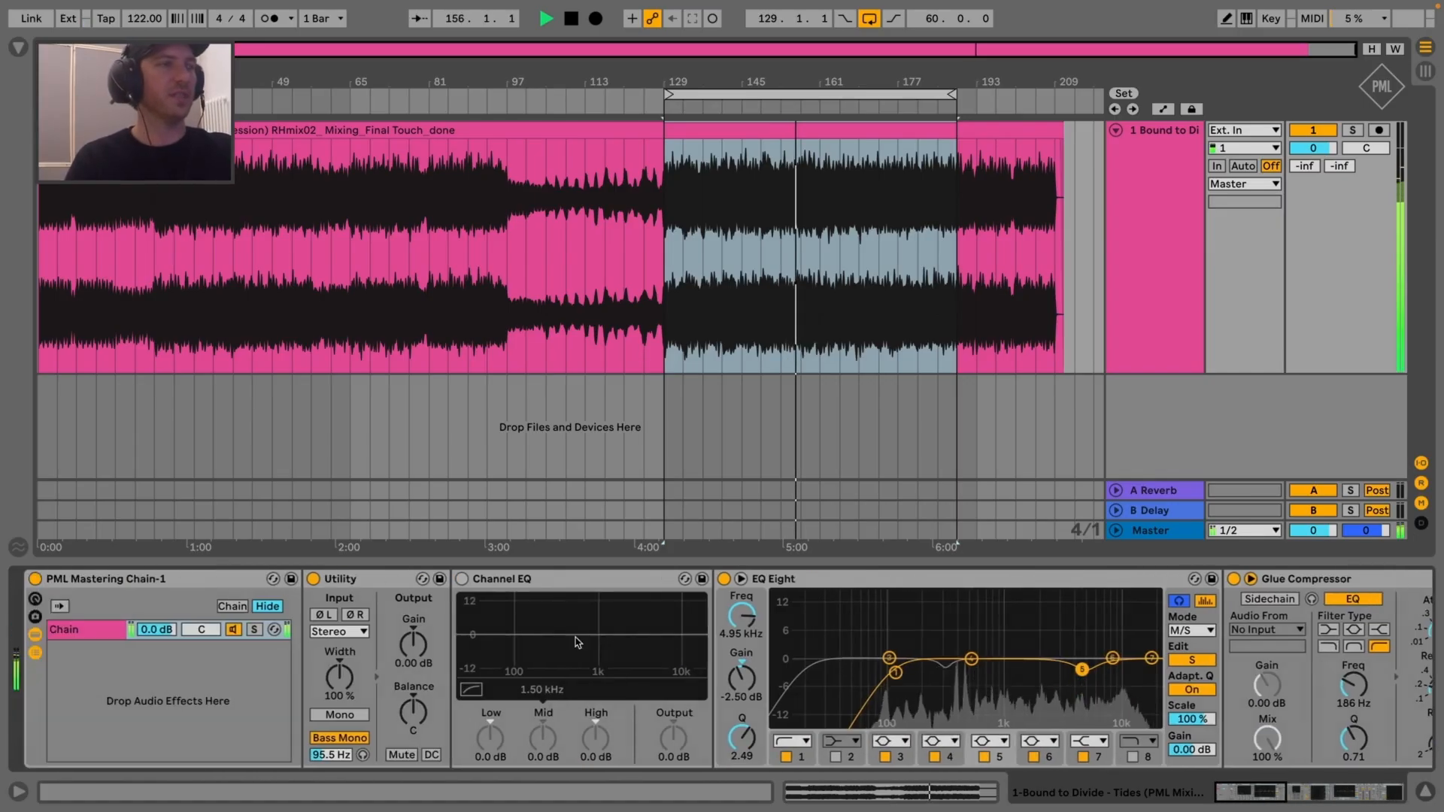
{"action": "left_click", "coordinate": [34, 579]}
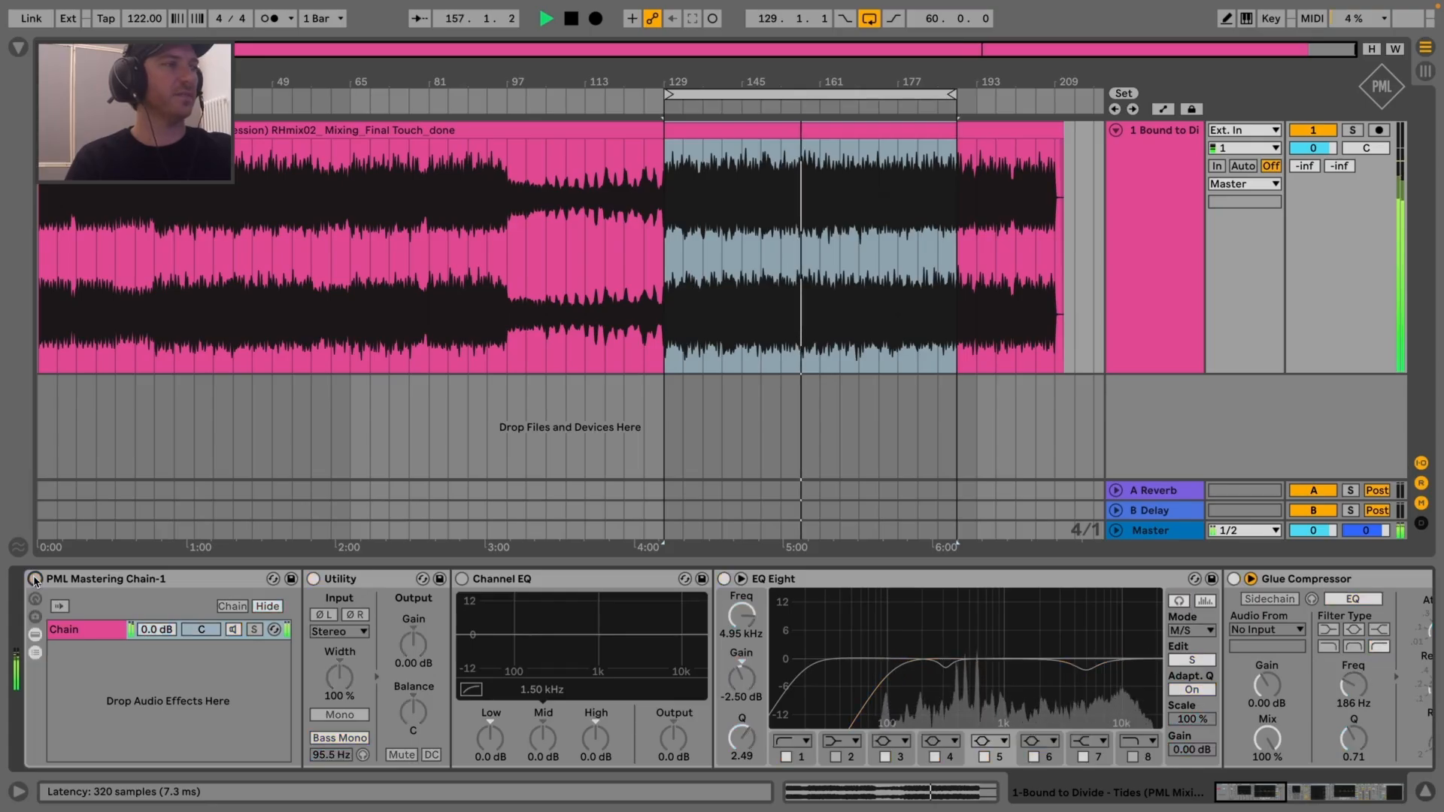
{"action": "left_click", "coordinate": [34, 579]}
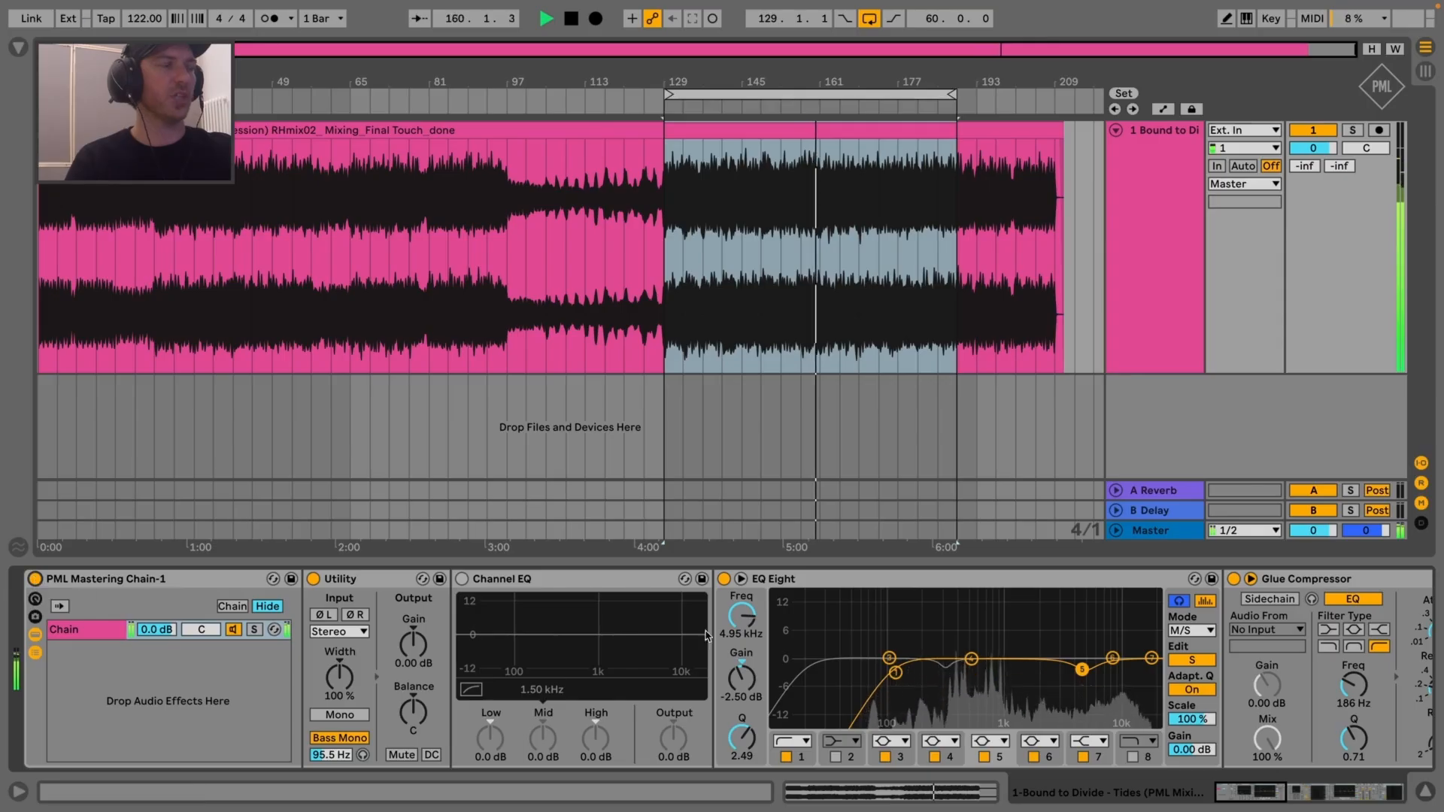
Enable the EQ Eight after Multiband Dynamics, keep it in Stereo mode, and set band 4's frequency to 22.0 kHz
{"action": "scroll", "coordinate": [708, 636], "scroll_direction": "right", "scroll_amount": 5}
{"action": "scroll", "coordinate": [707, 636], "scroll_direction": "right", "scroll_amount": 15}
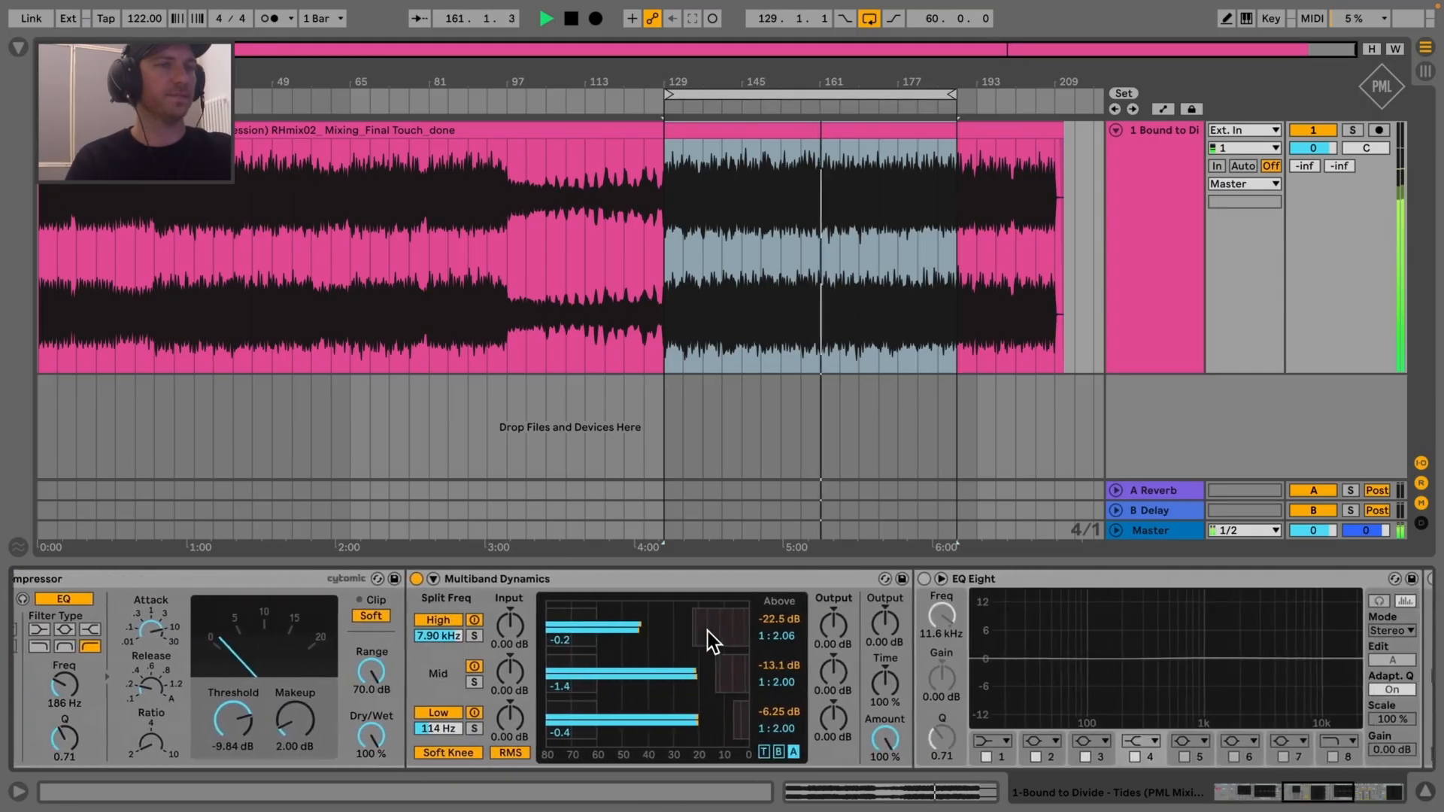
{"action": "left_click", "coordinate": [537, 578]}
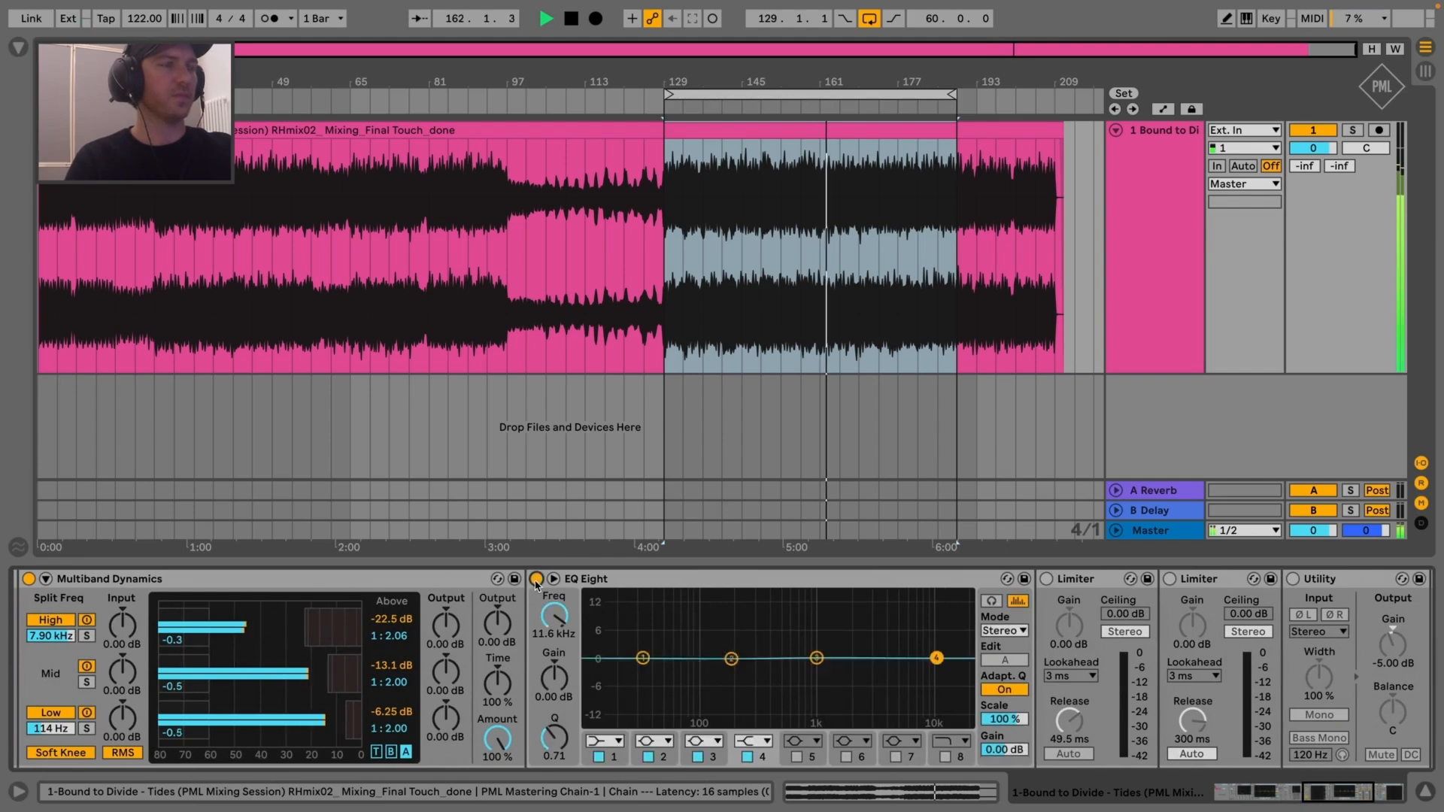
{"action": "left_click", "coordinate": [1003, 630]}
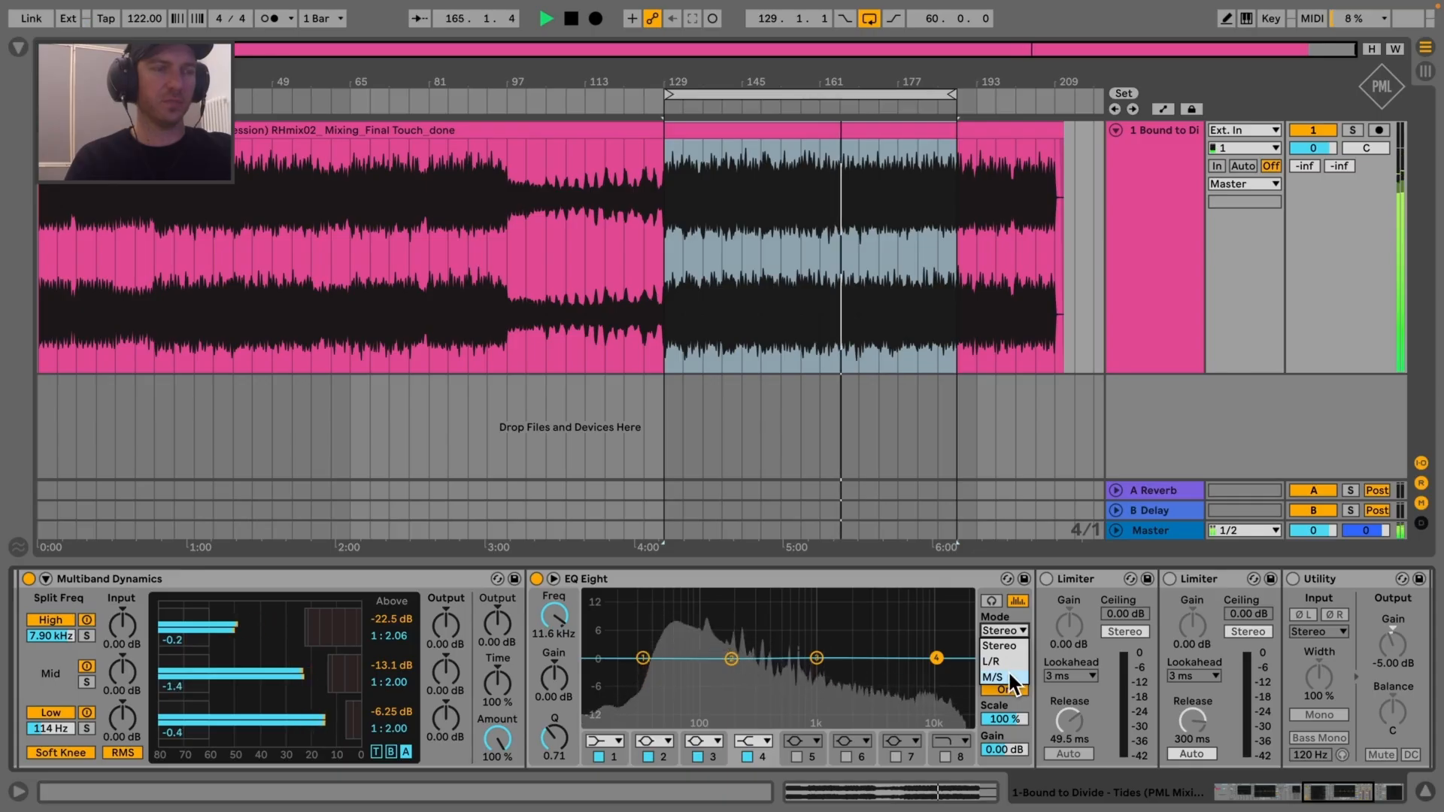
{"action": "left_click", "coordinate": [1019, 614]}
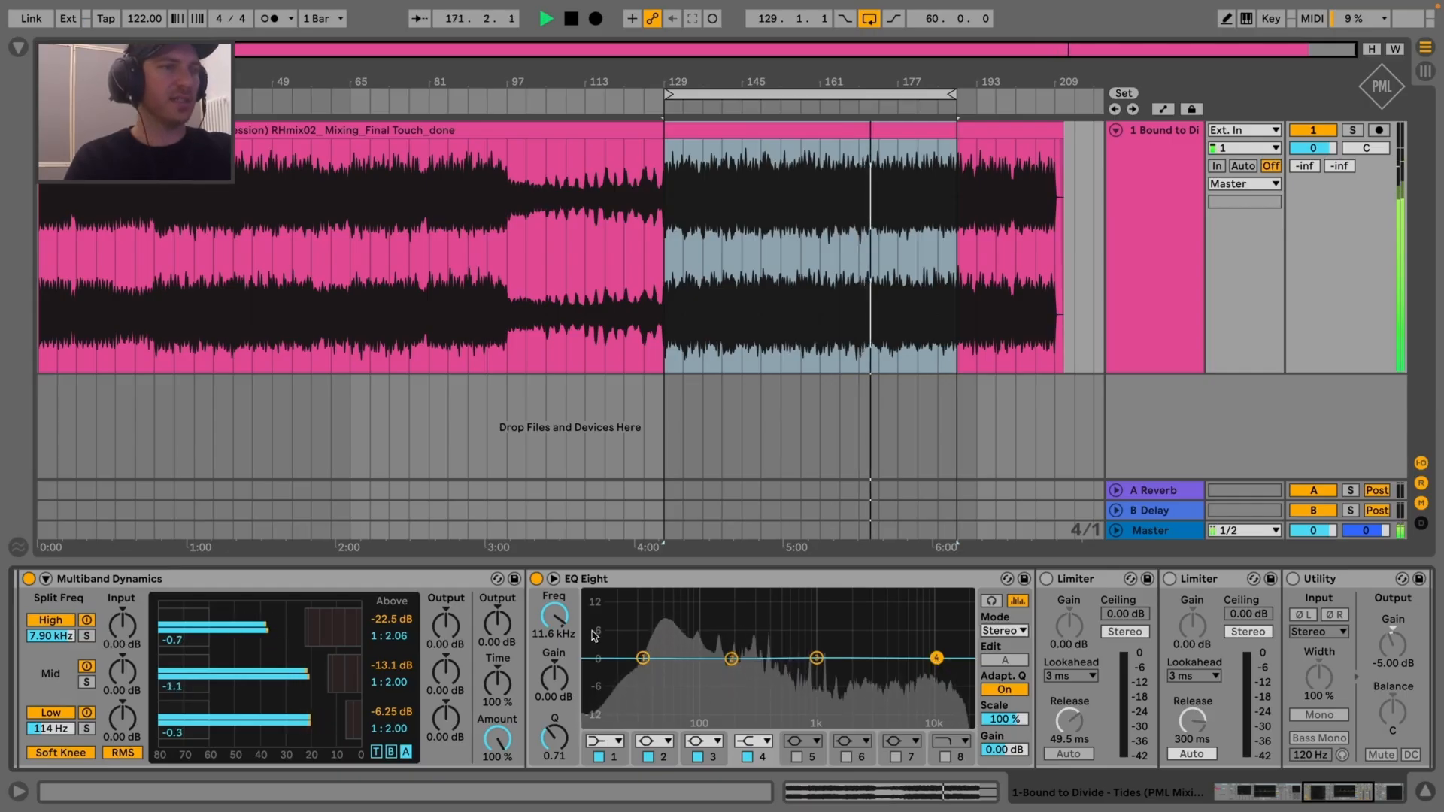
{"action": "left_click_drag", "start_coordinate": [556, 623], "coordinate": [557, 587]}
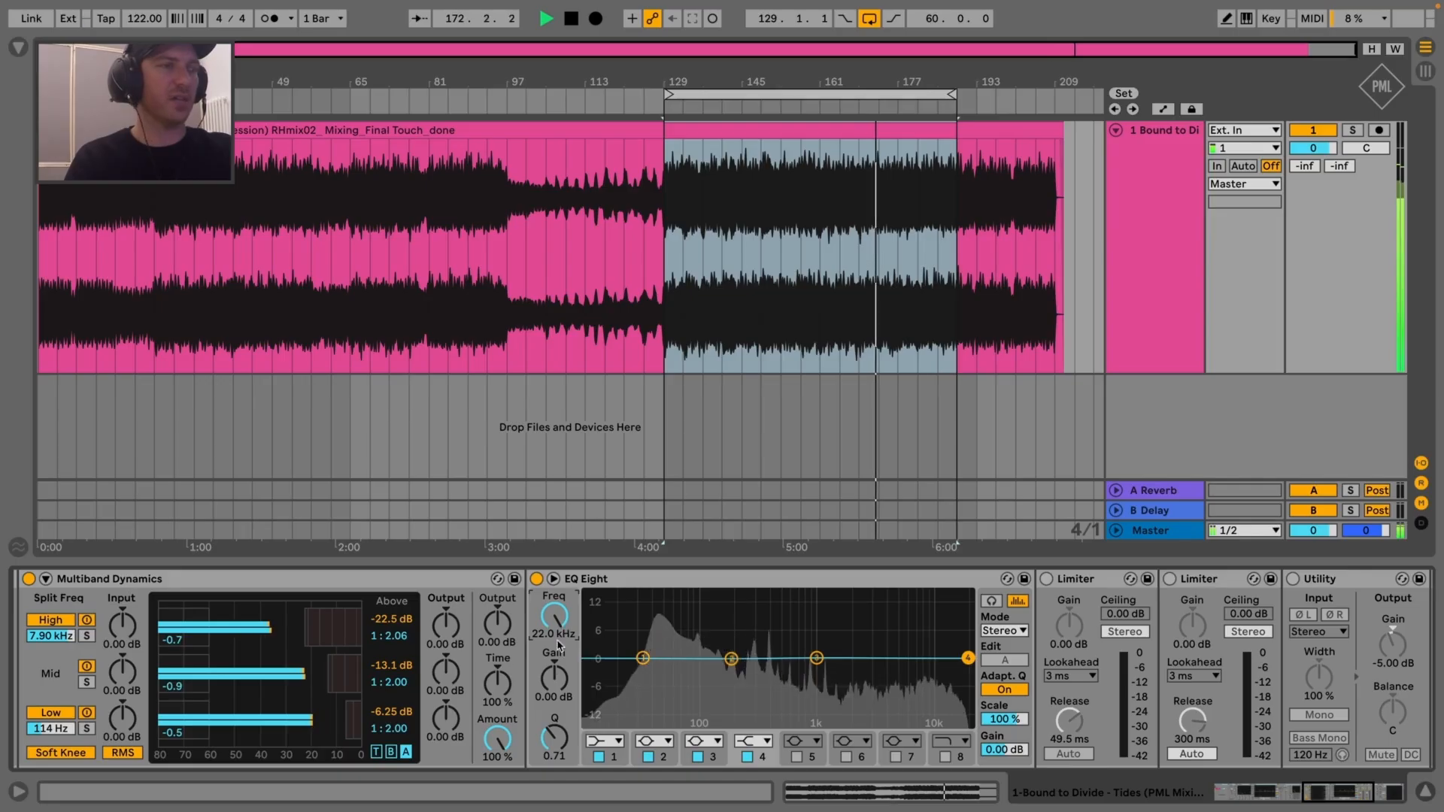
Turn oversampling off and back on for the EQ Eight that follows Multiband Dynamics
{"action": "right_click", "coordinate": [964, 585]}
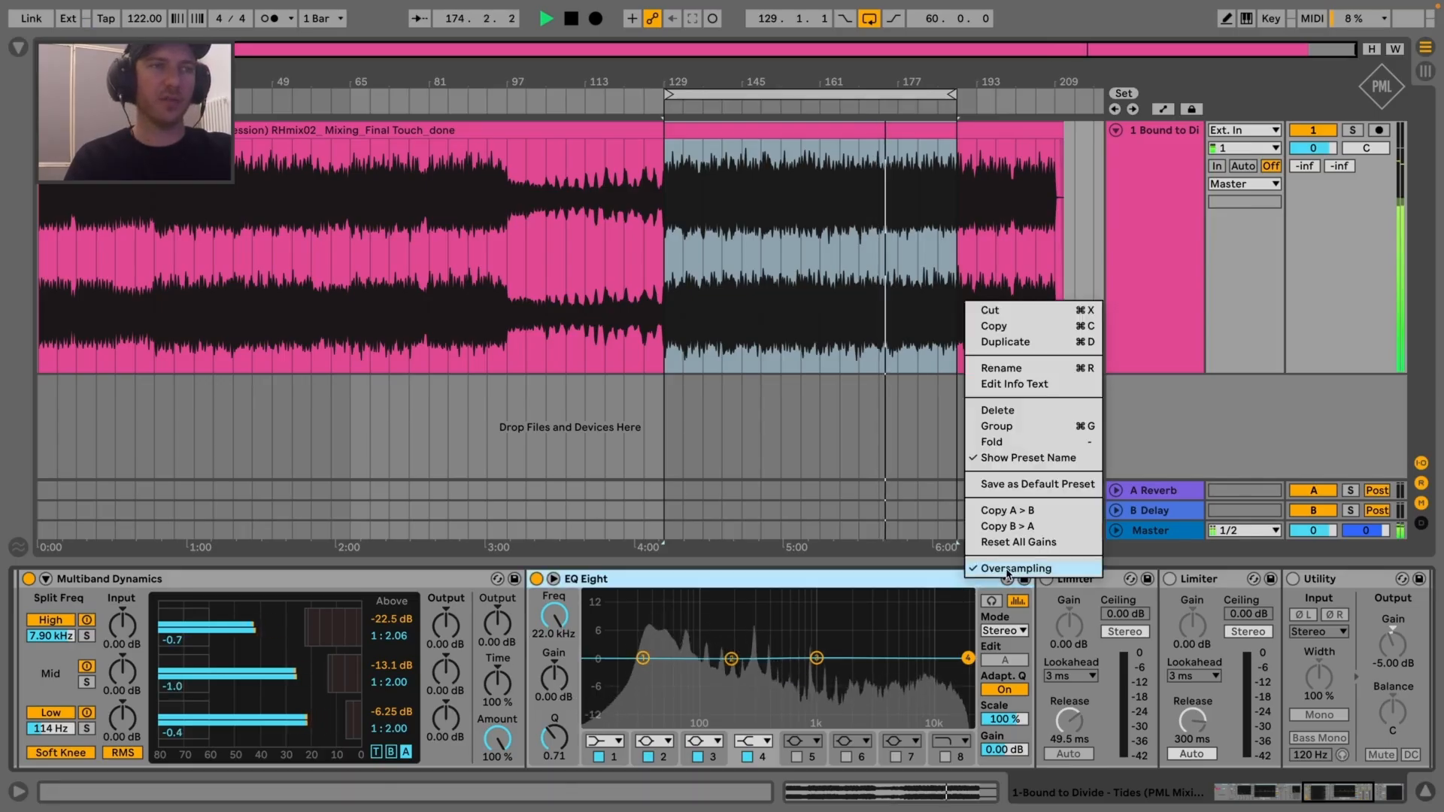
{"action": "left_click", "coordinate": [1007, 569]}
{"action": "right_click", "coordinate": [941, 581]}
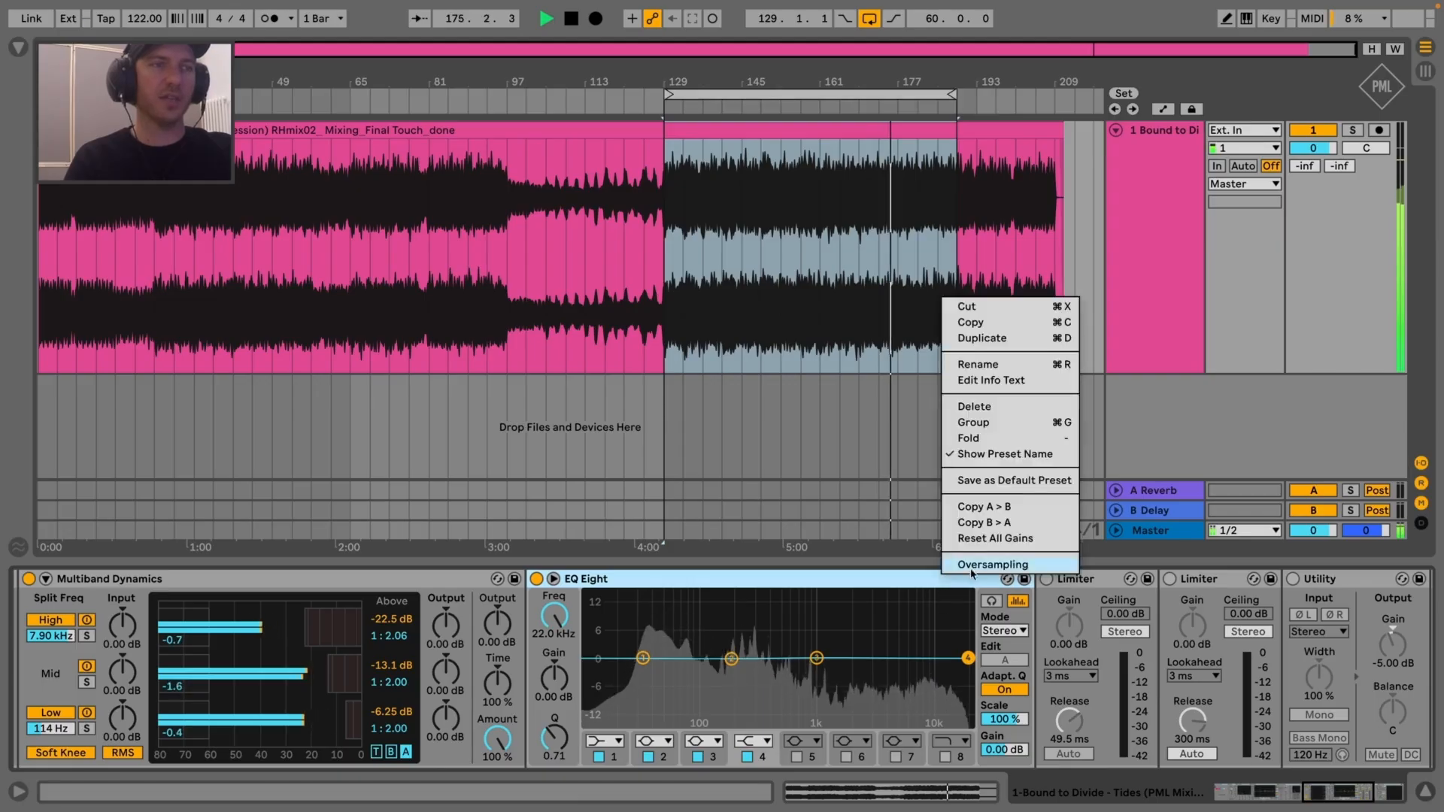
{"action": "left_click", "coordinate": [971, 569]}
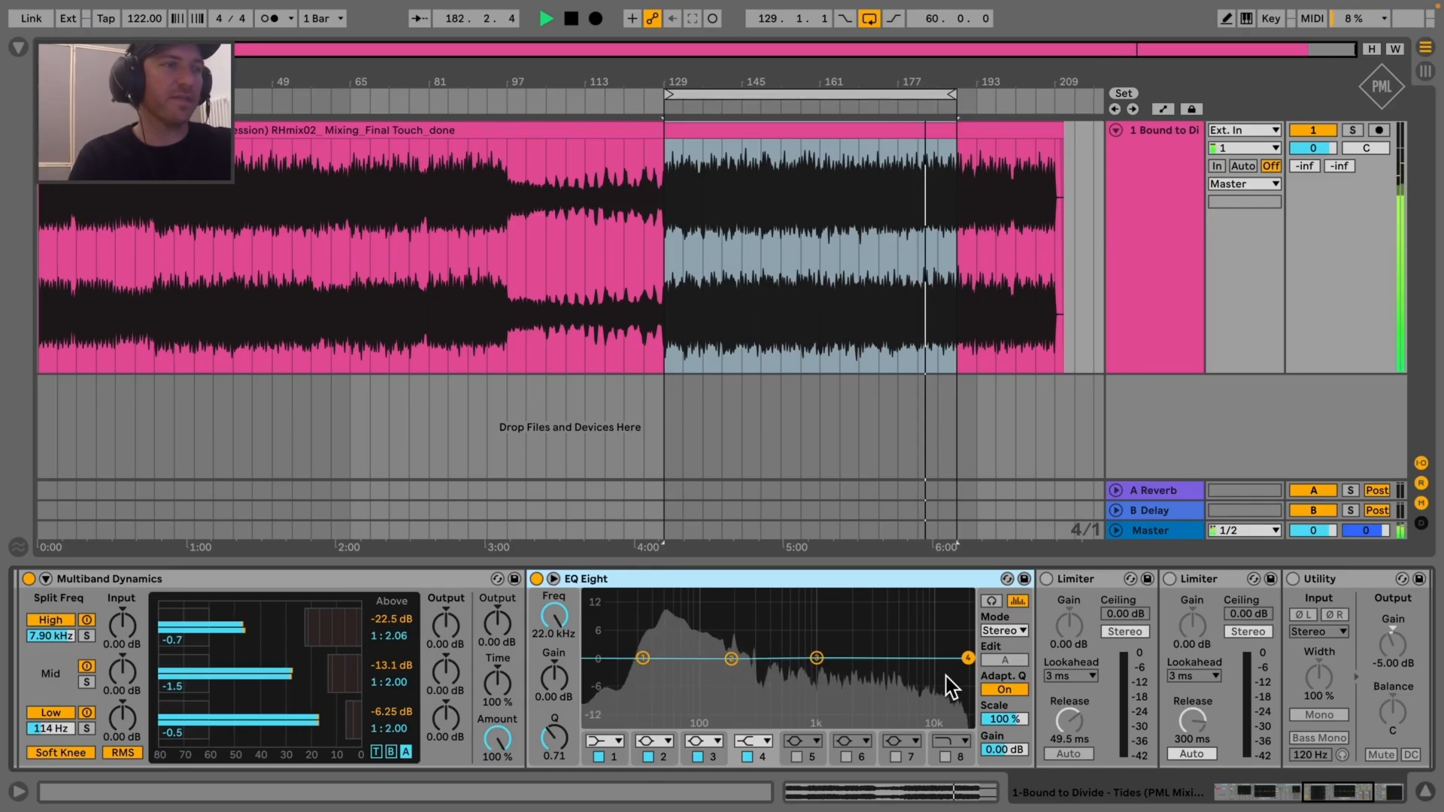
Raise the gain of the 22.0 kHz high shelf to 3 dB and on to 4 dB
{"action": "left_click", "coordinate": [549, 687]}
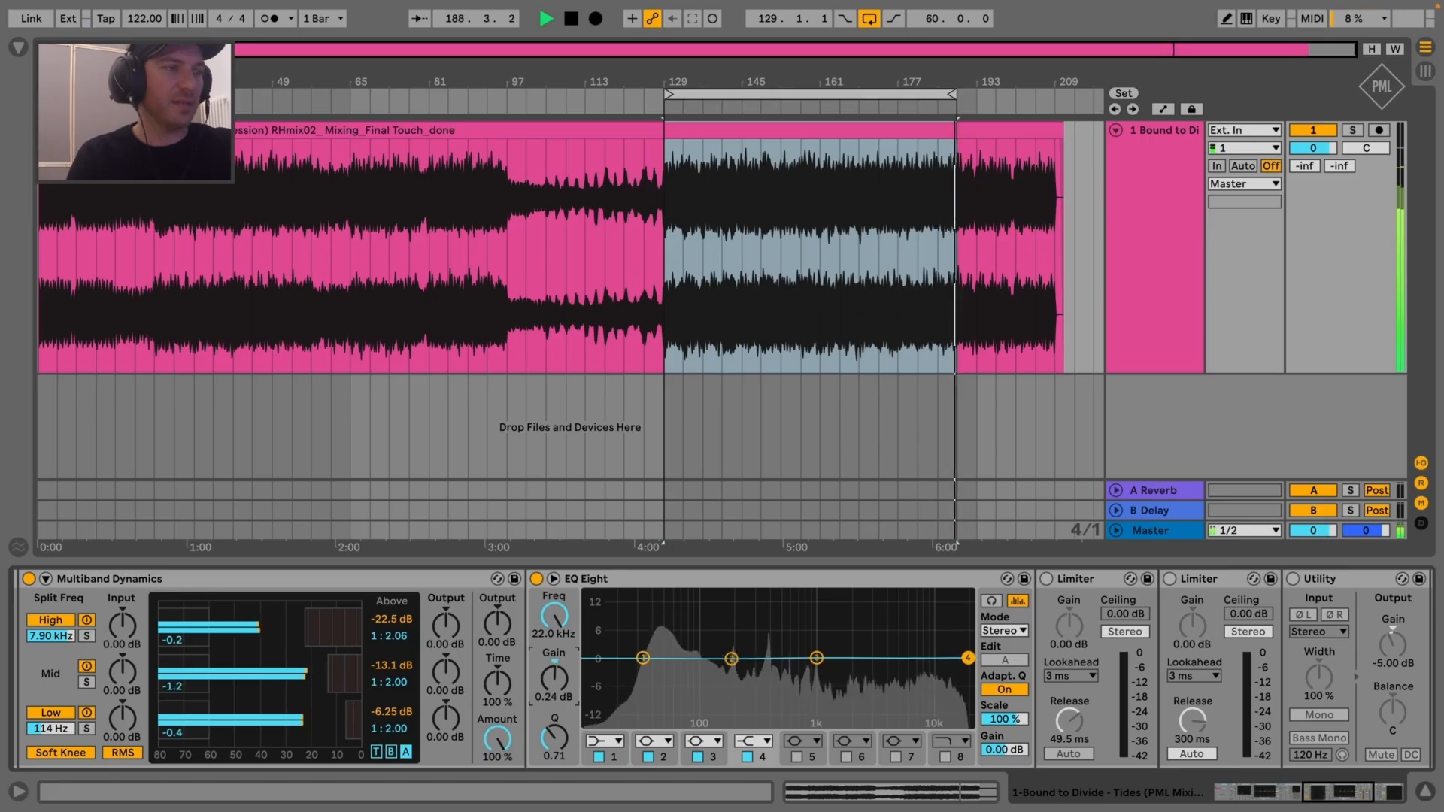
{"action": "left_click_drag", "start_coordinate": [554, 699], "coordinate": [553, 661]}
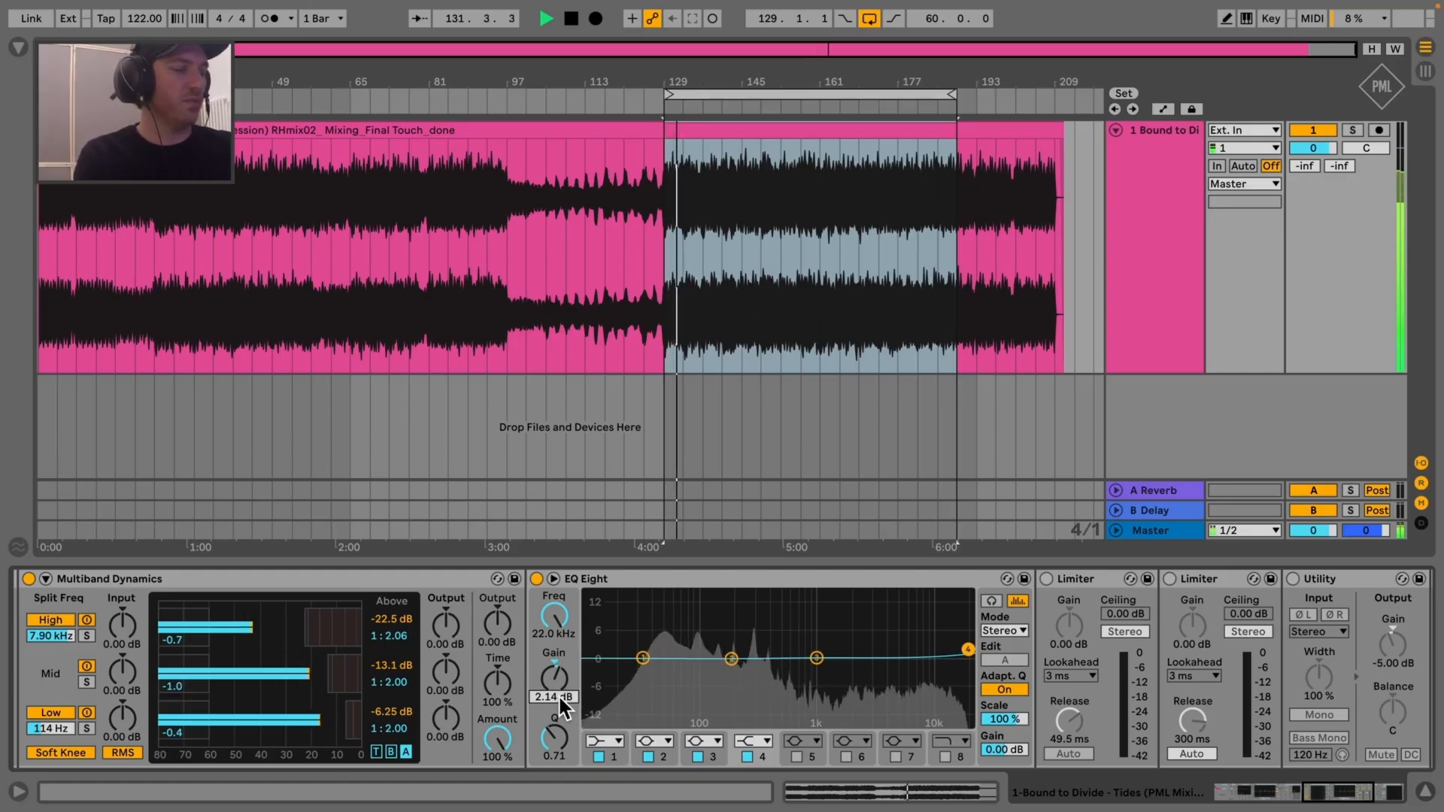
{"action": "type", "text": "3"}
{"action": "key", "text": "Return"}
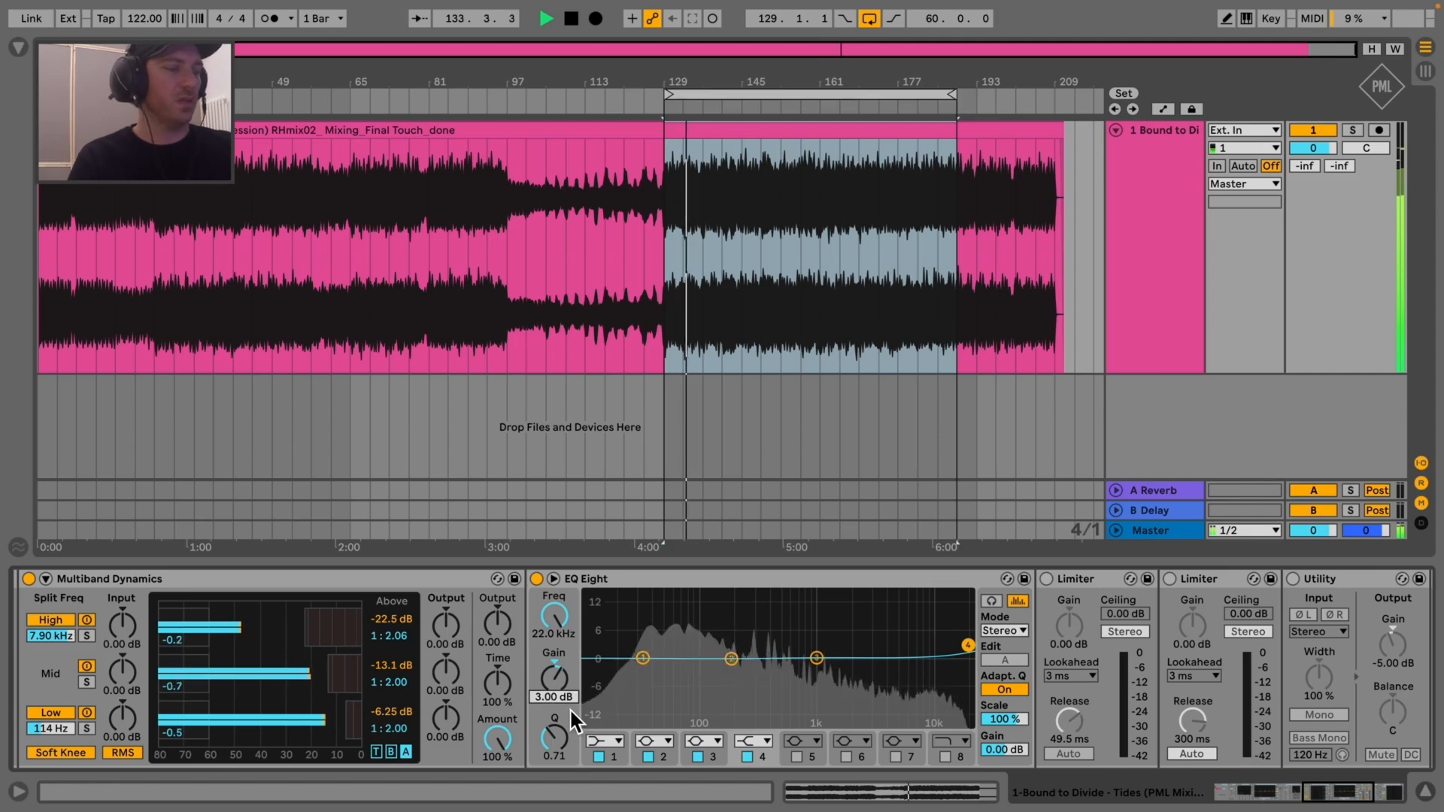
{"action": "type", "text": "4"}
{"action": "key", "text": "Return"}
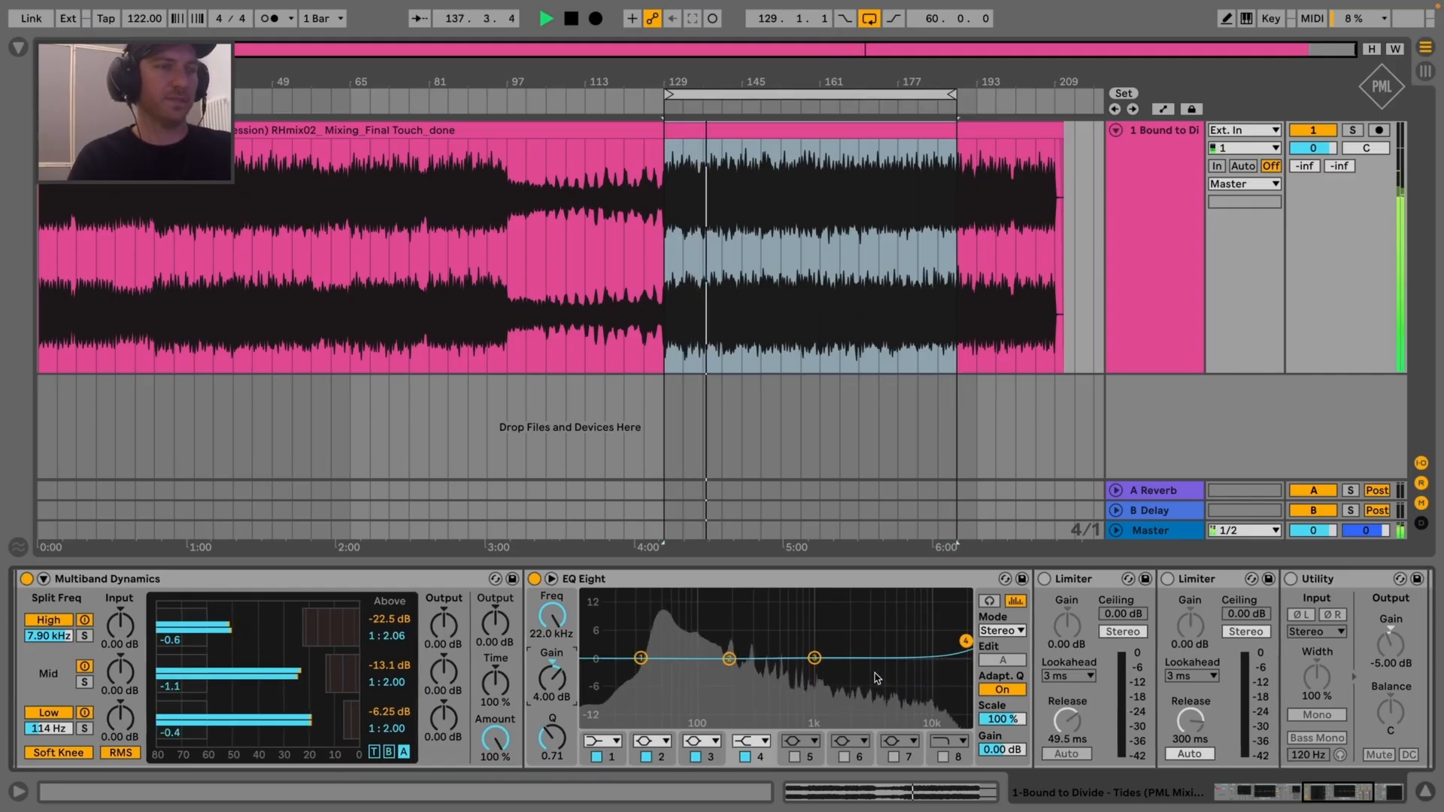
In the M/S EQ Eight before the Glue Compressor, set the side channel's band 7 to 2.53 kHz with -1.00 dB gain
{"action": "left_click", "coordinate": [815, 659]}
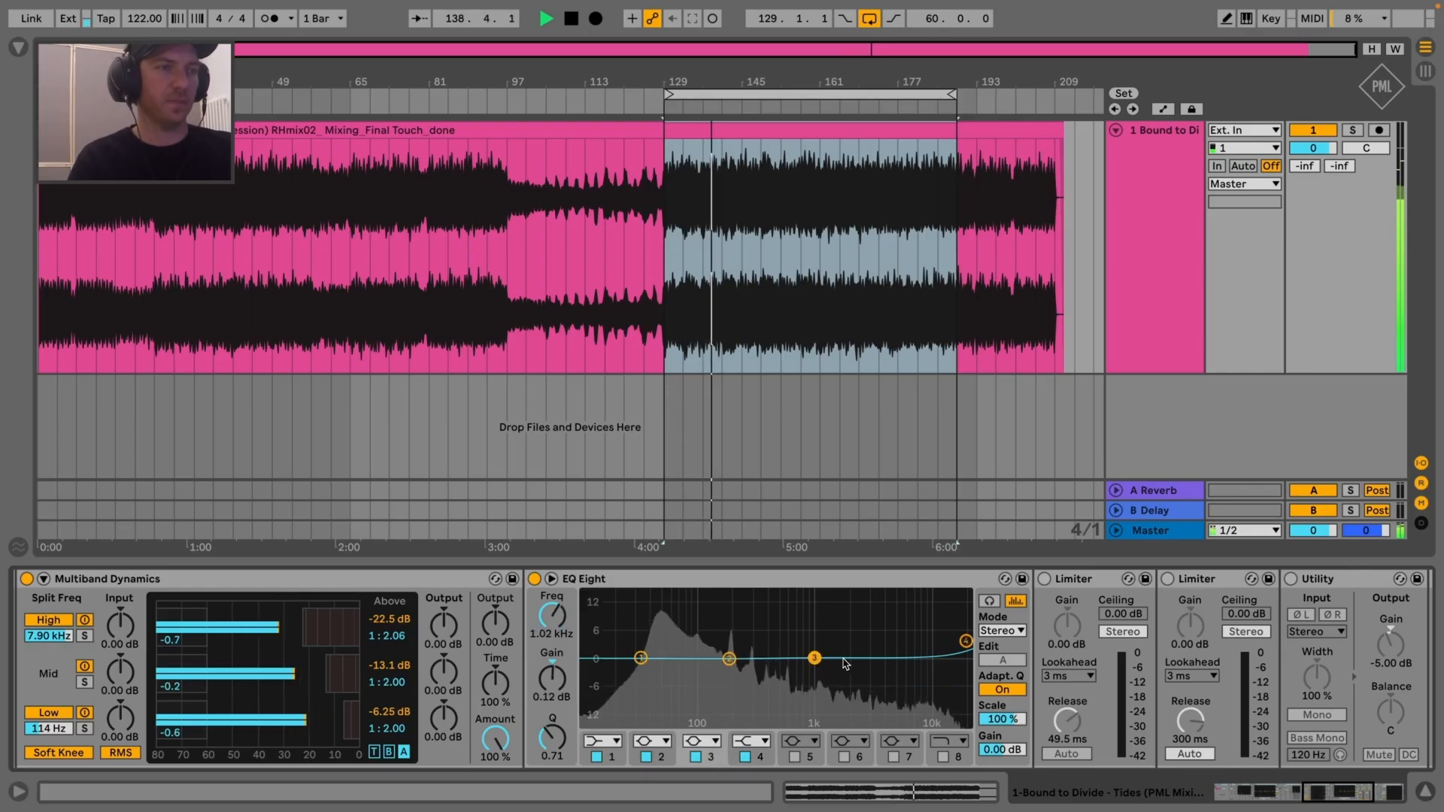
{"action": "scroll", "coordinate": [836, 688], "scroll_direction": "left", "scroll_amount": 8}
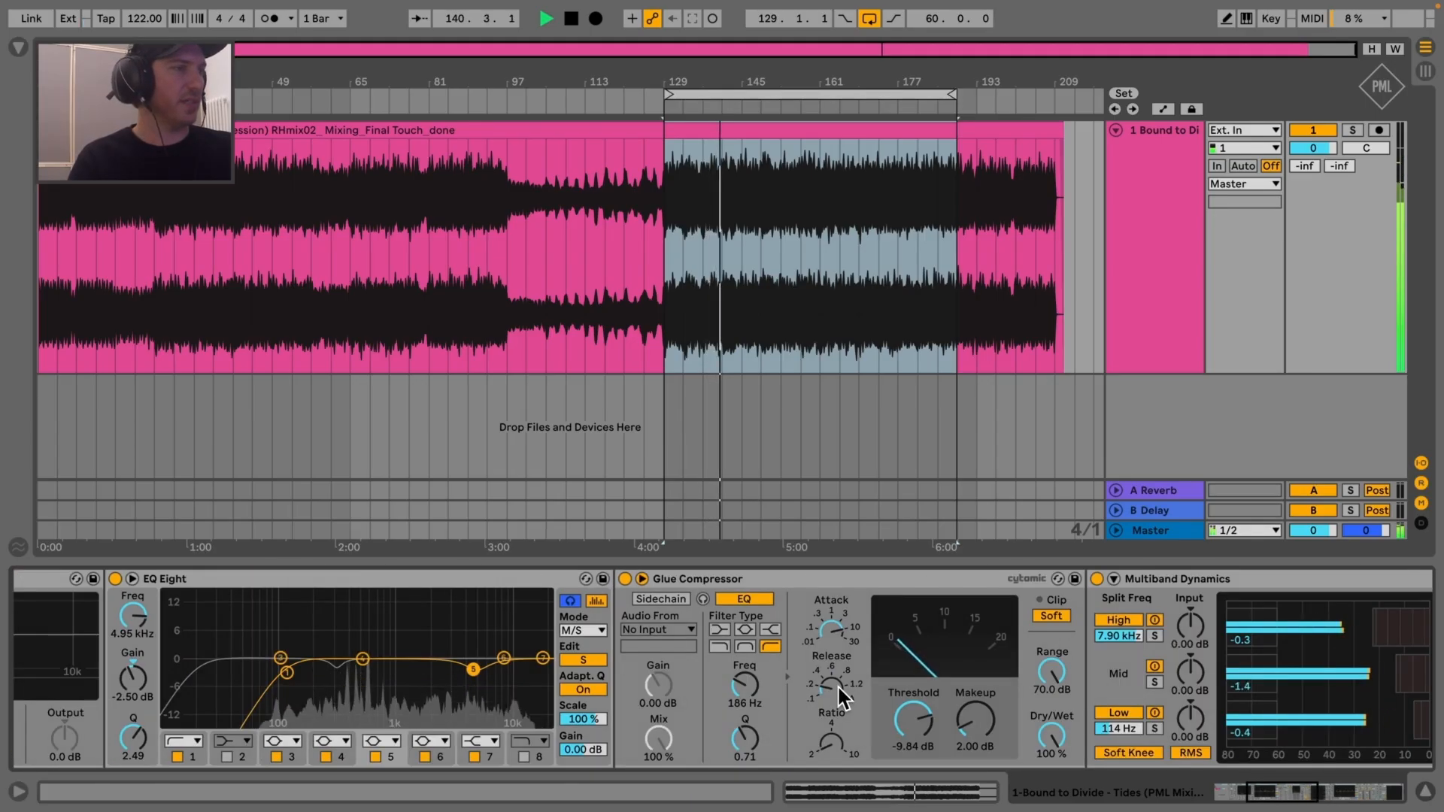
{"action": "left_click", "coordinate": [542, 658]}
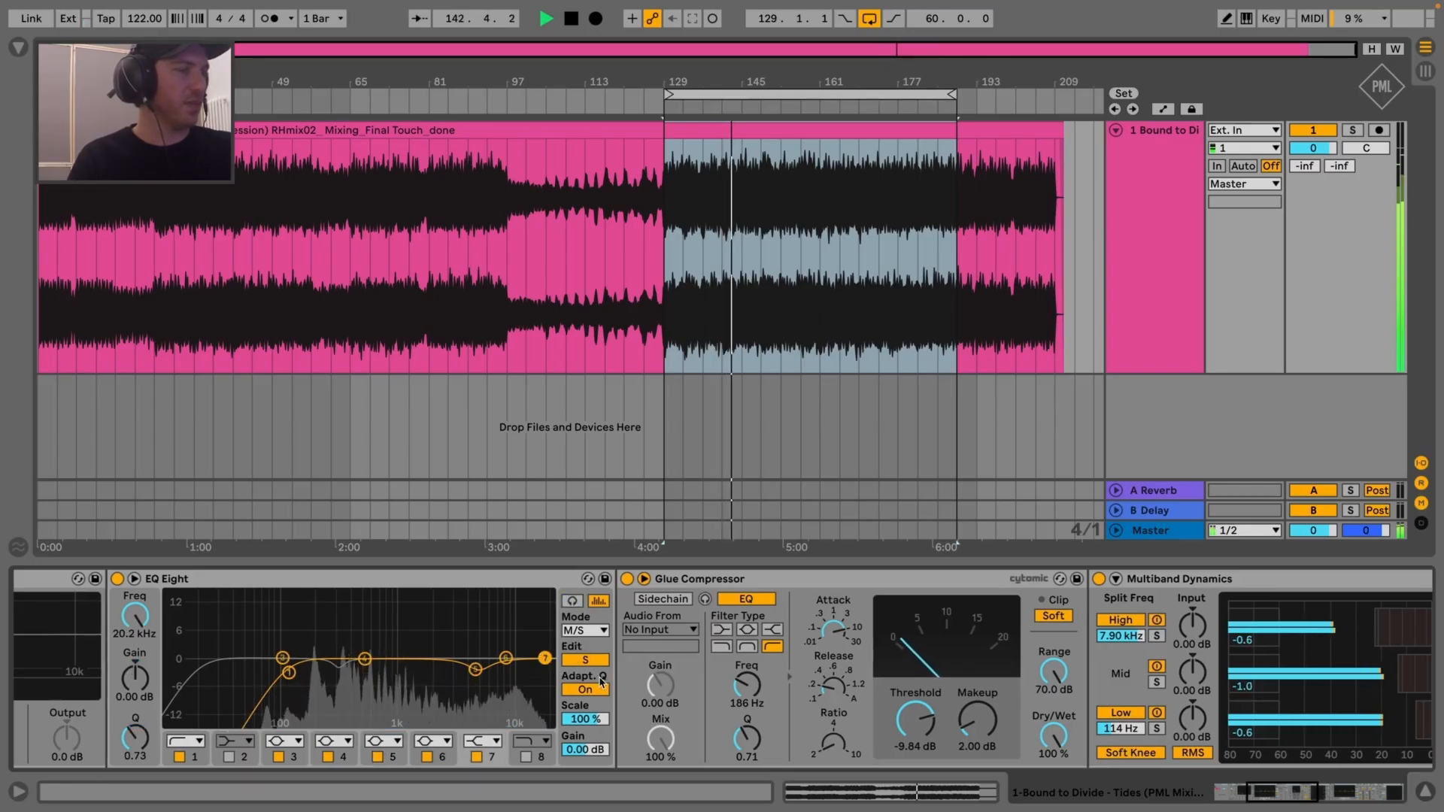
{"action": "scroll", "coordinate": [853, 658], "scroll_direction": "right", "scroll_amount": 10}
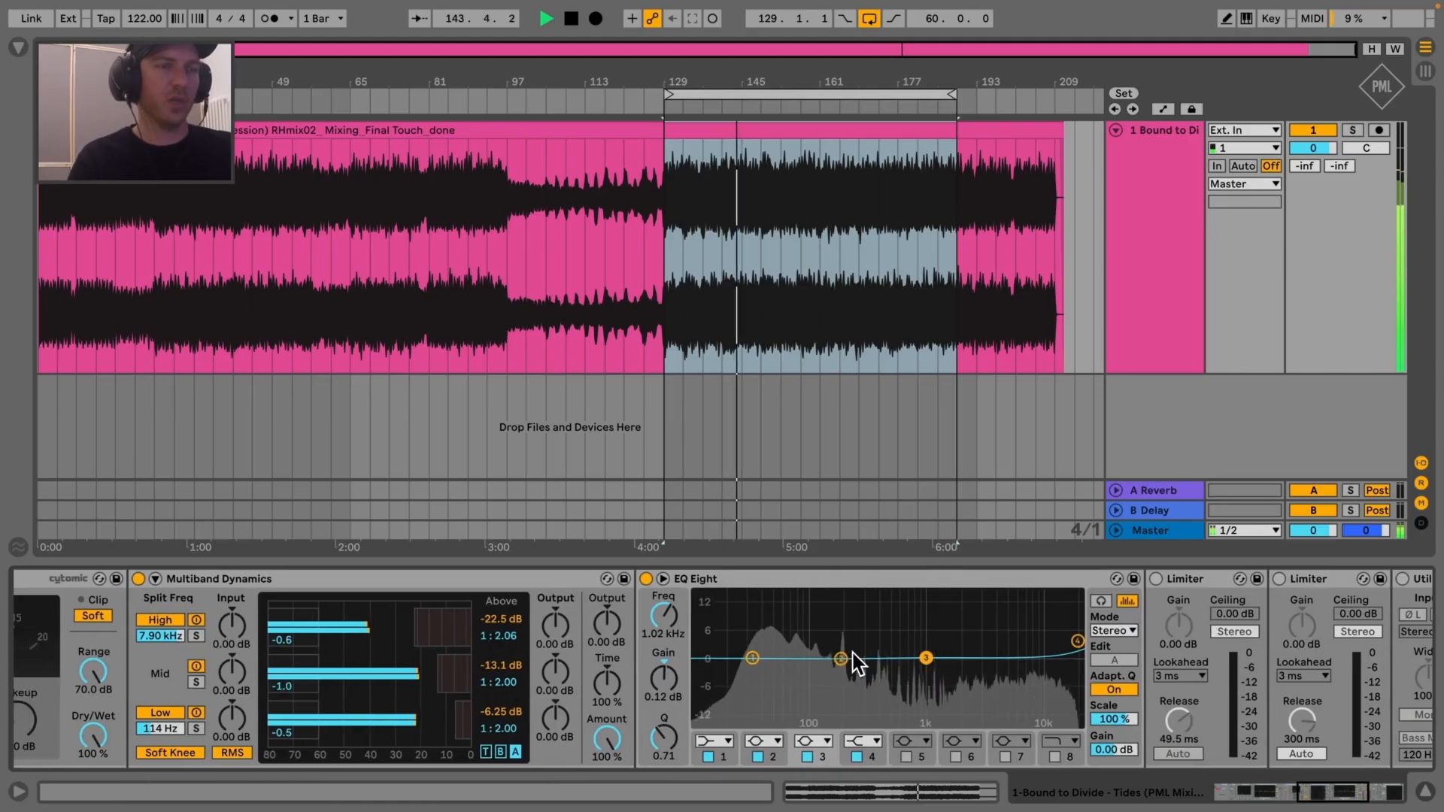
{"action": "scroll", "coordinate": [854, 658], "scroll_direction": "left", "scroll_amount": 10}
{"action": "scroll", "coordinate": [857, 656], "scroll_direction": "left", "scroll_amount": 3}
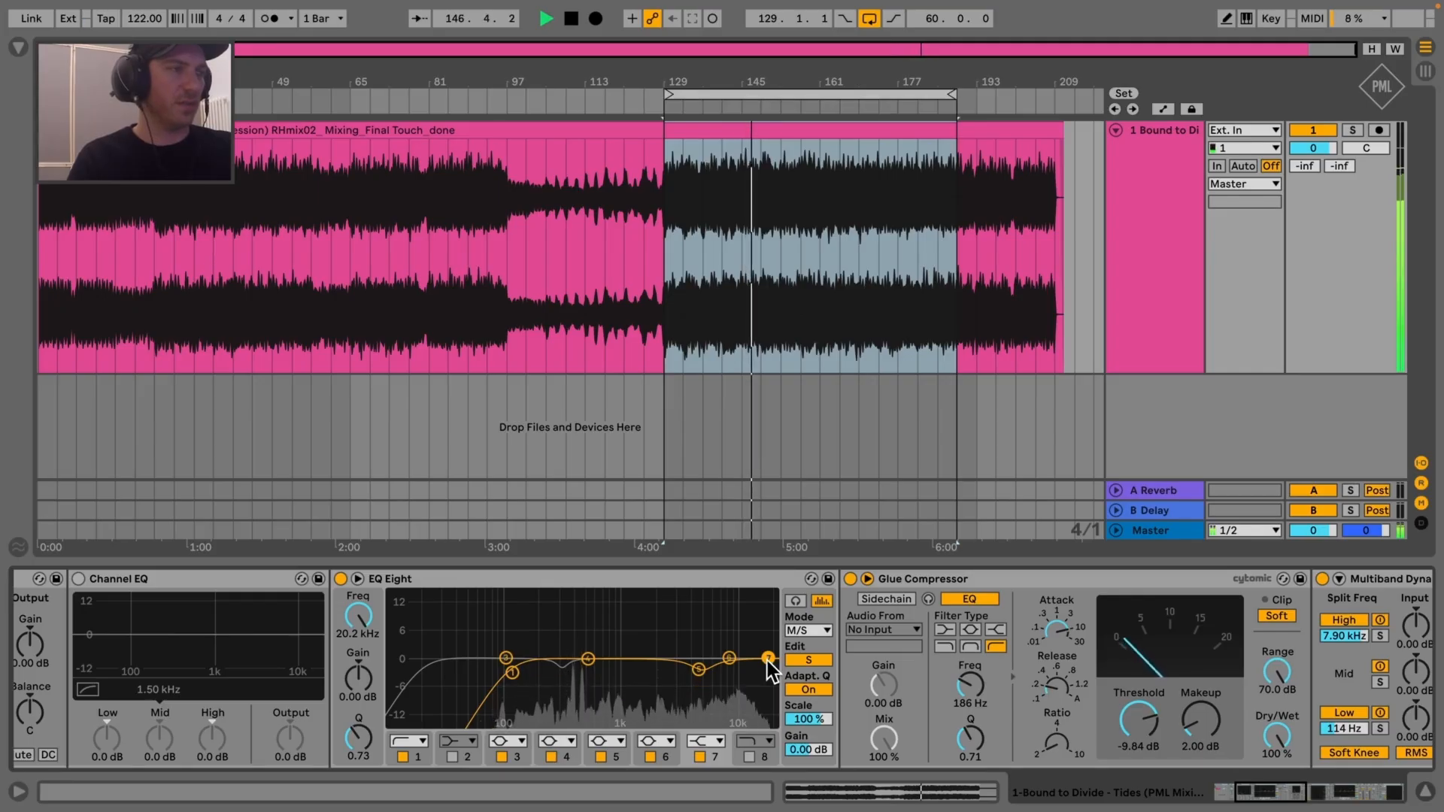
{"action": "left_click_drag", "start_coordinate": [767, 661], "coordinate": [766, 658]}
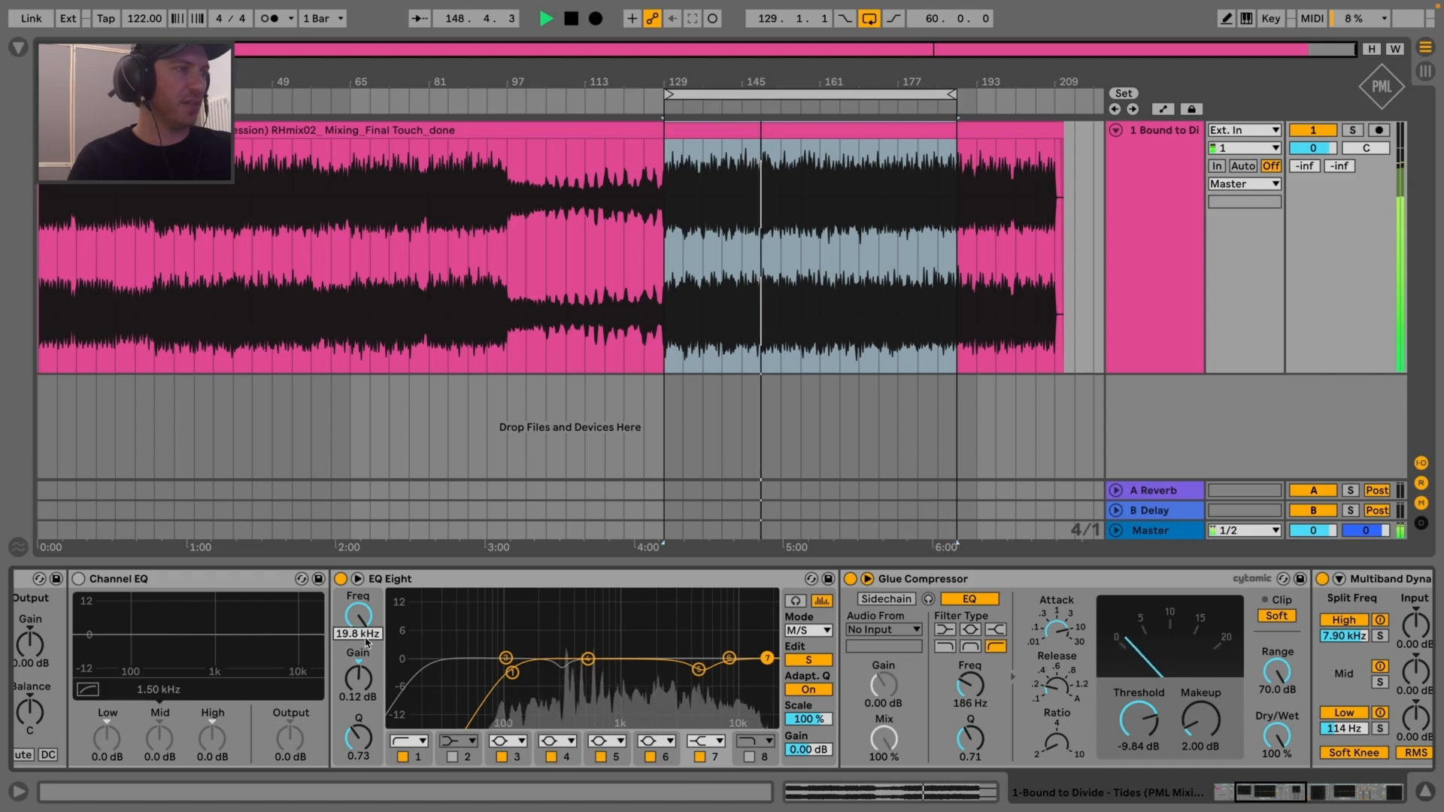
{"action": "left_click_drag", "start_coordinate": [364, 636], "coordinate": [368, 596]}
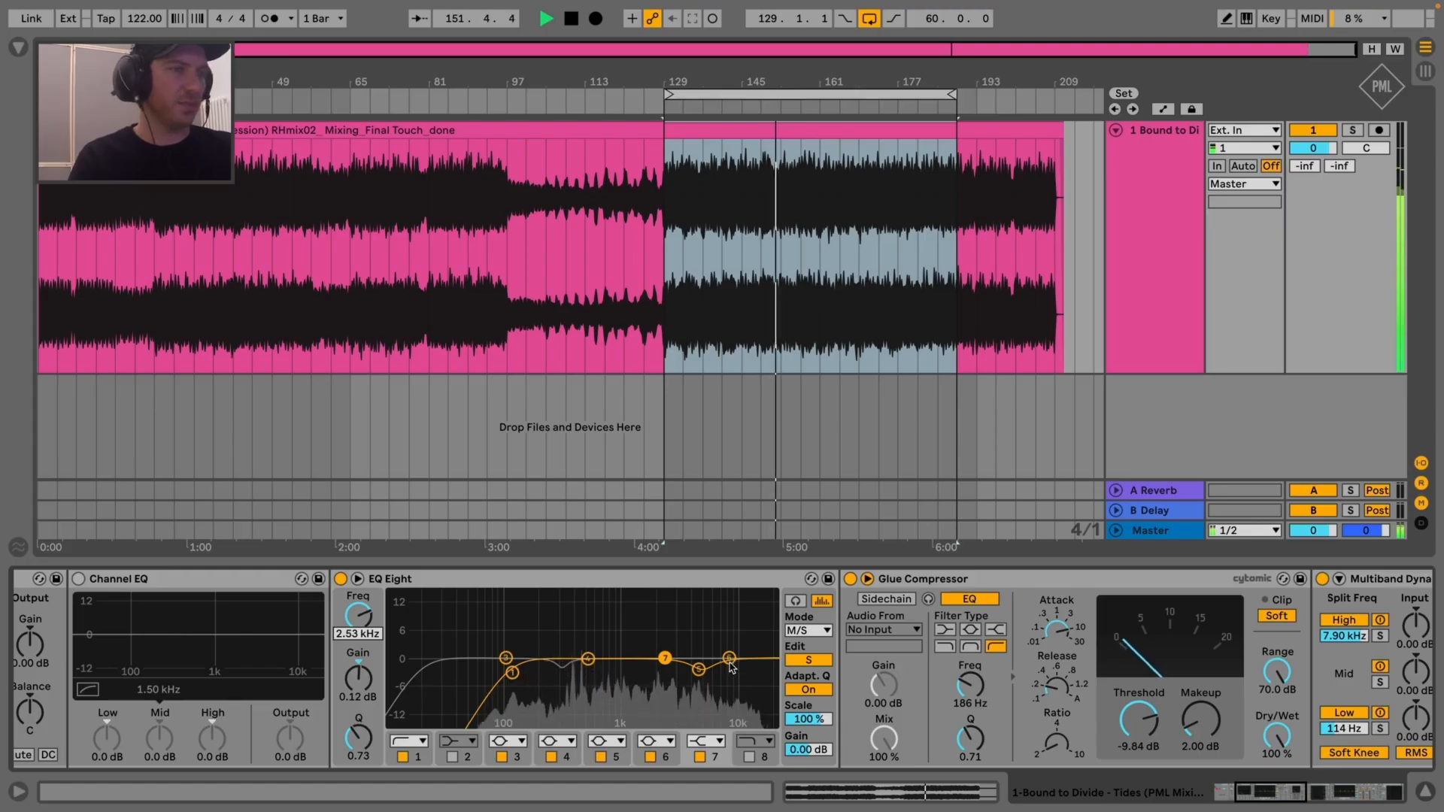
{"action": "left_click_drag", "start_coordinate": [369, 664], "coordinate": [370, 676]}
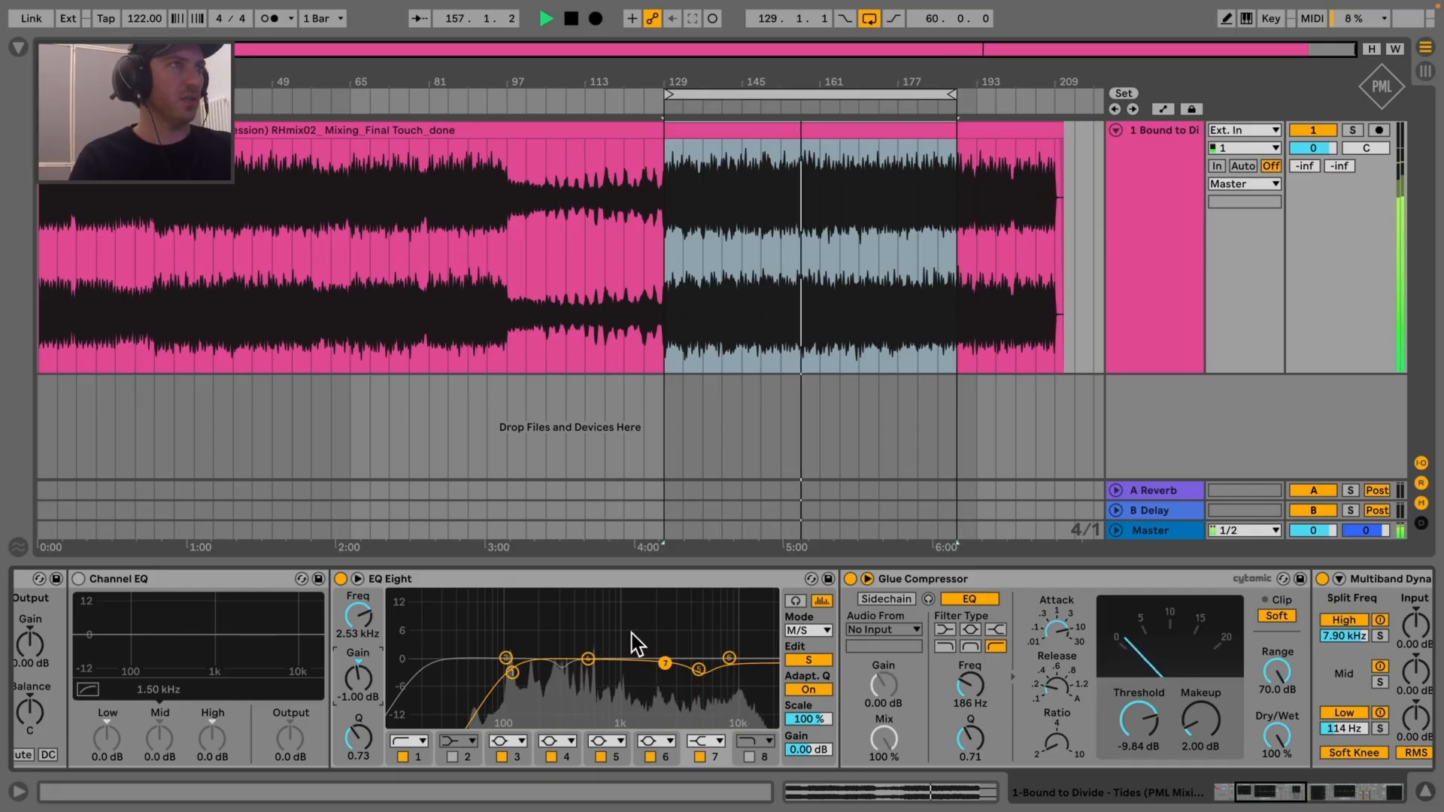
Set the post-Multiband EQ Eight's band 4 gain to 5 dB and compare the loop with that EQ bypassed and active
{"action": "scroll", "coordinate": [631, 635], "scroll_direction": "right", "scroll_amount": 3}
{"action": "scroll", "coordinate": [623, 635], "scroll_direction": "right", "scroll_amount": 15}
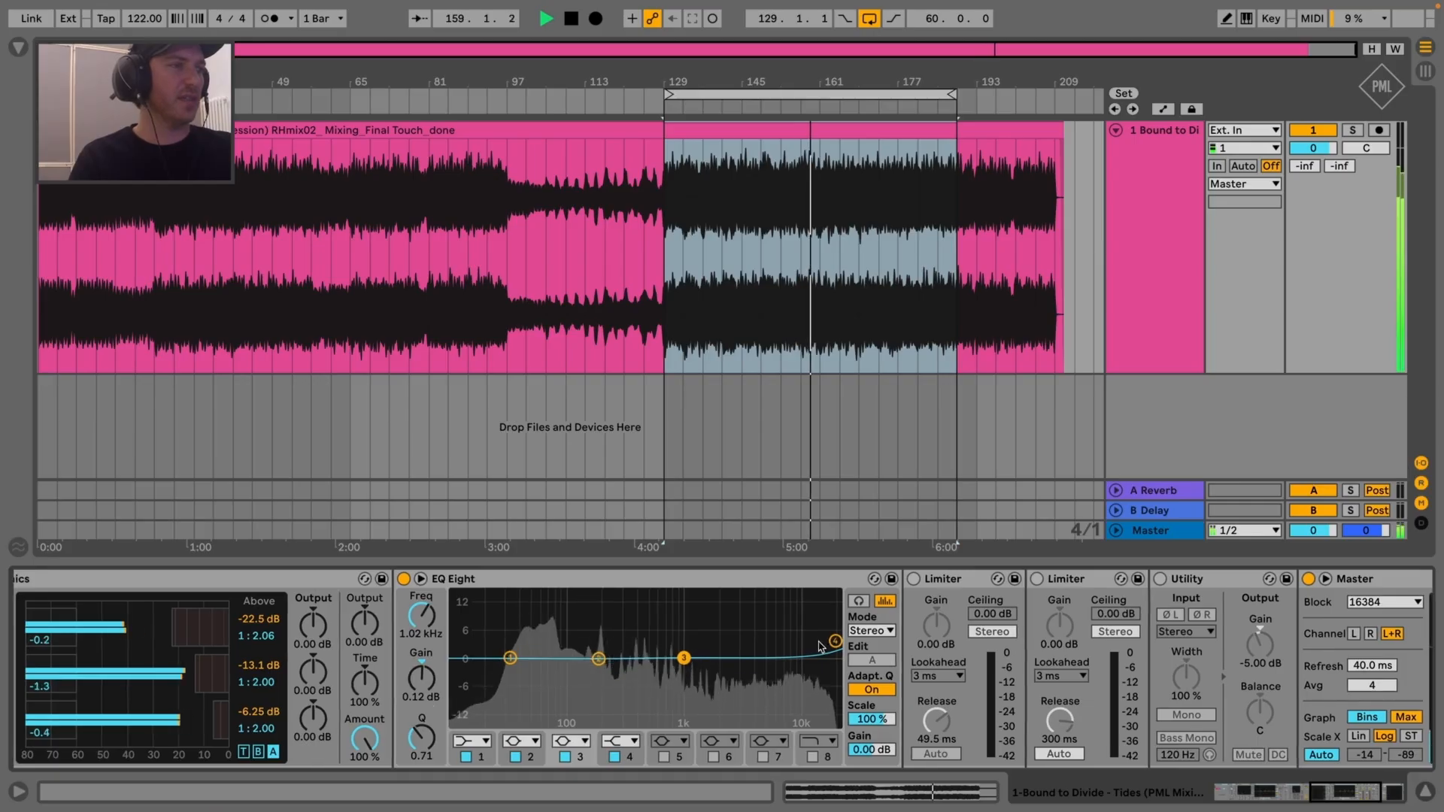
{"action": "left_click", "coordinate": [835, 641]}
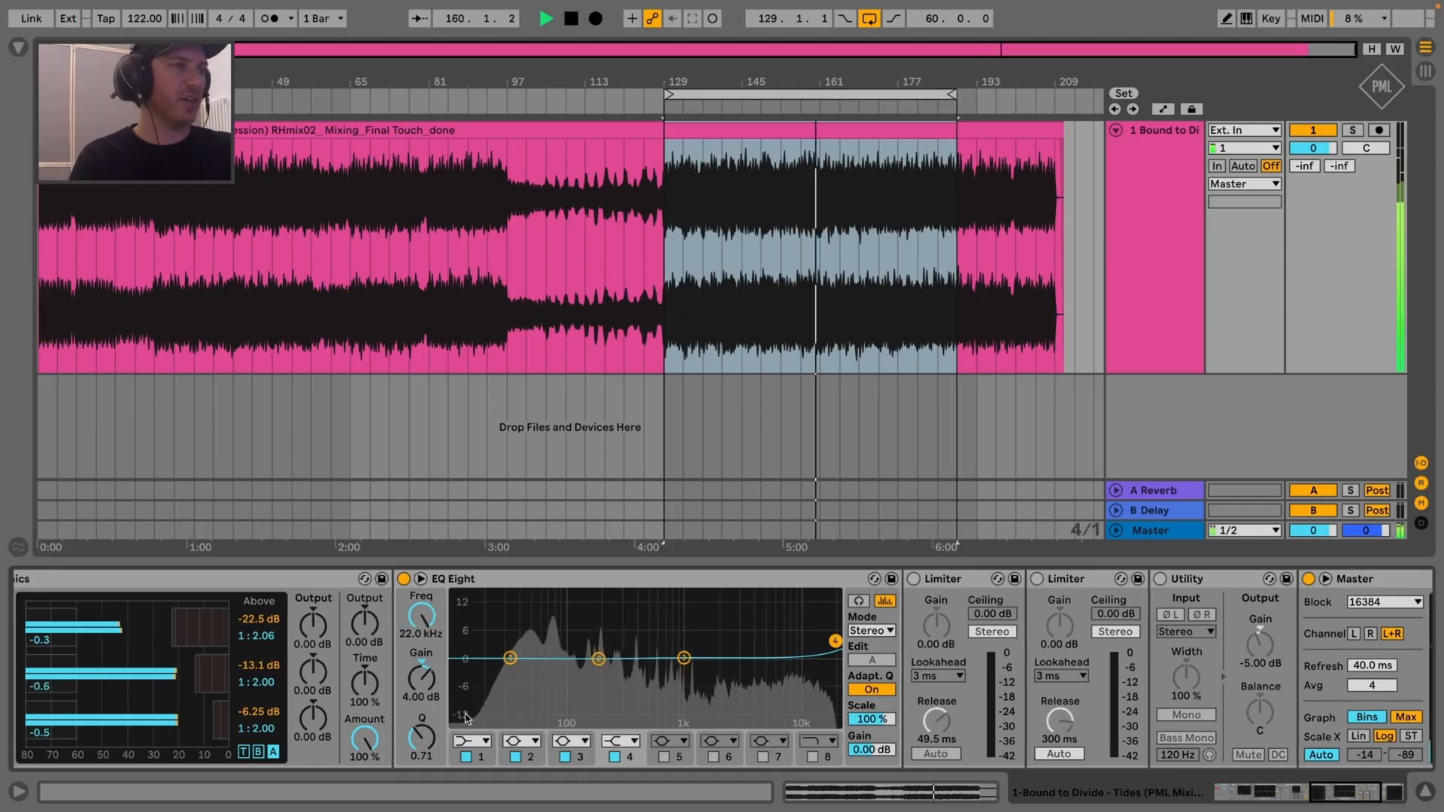
{"action": "left_click", "coordinate": [426, 703]}
{"action": "type", "text": "5"}
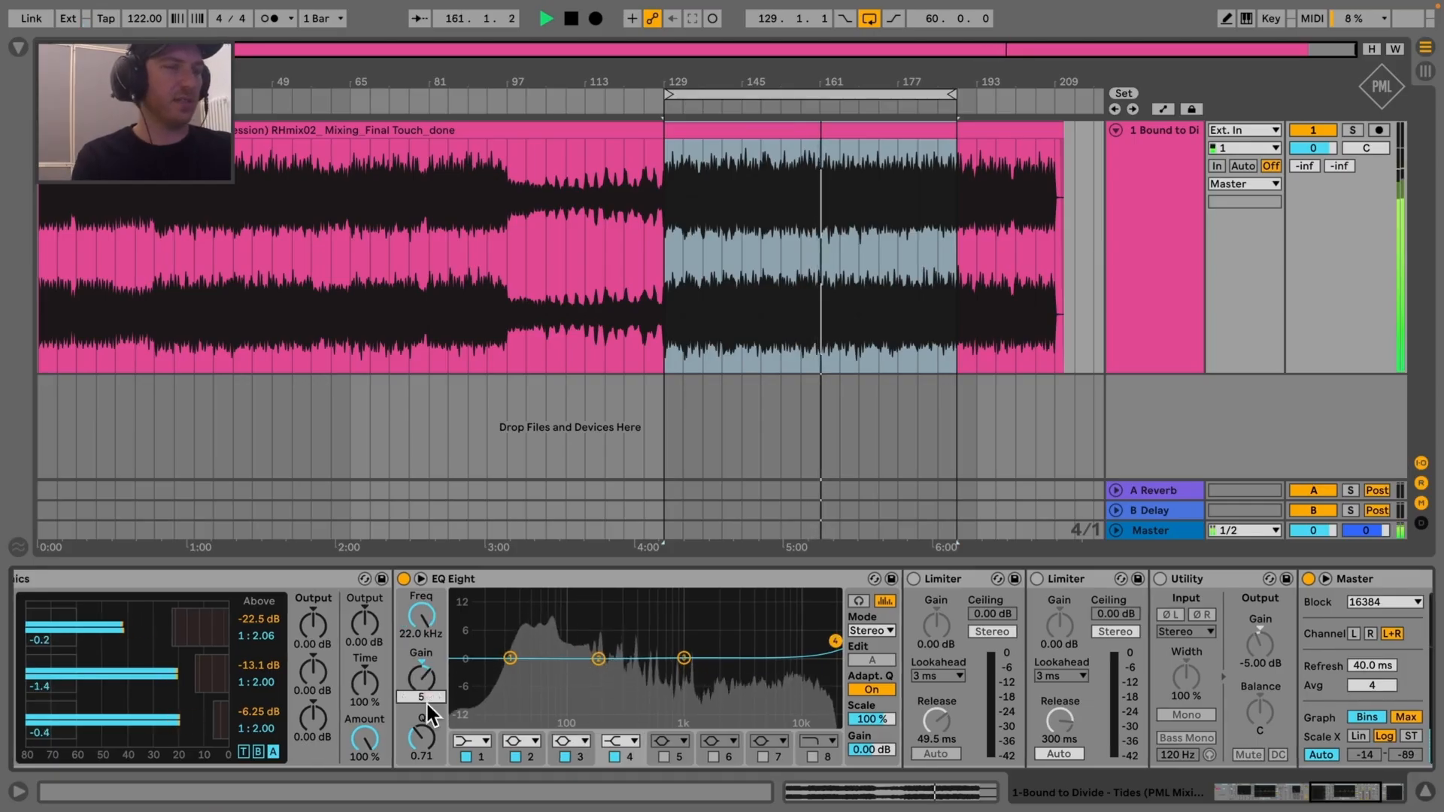
{"action": "key", "text": "Return"}
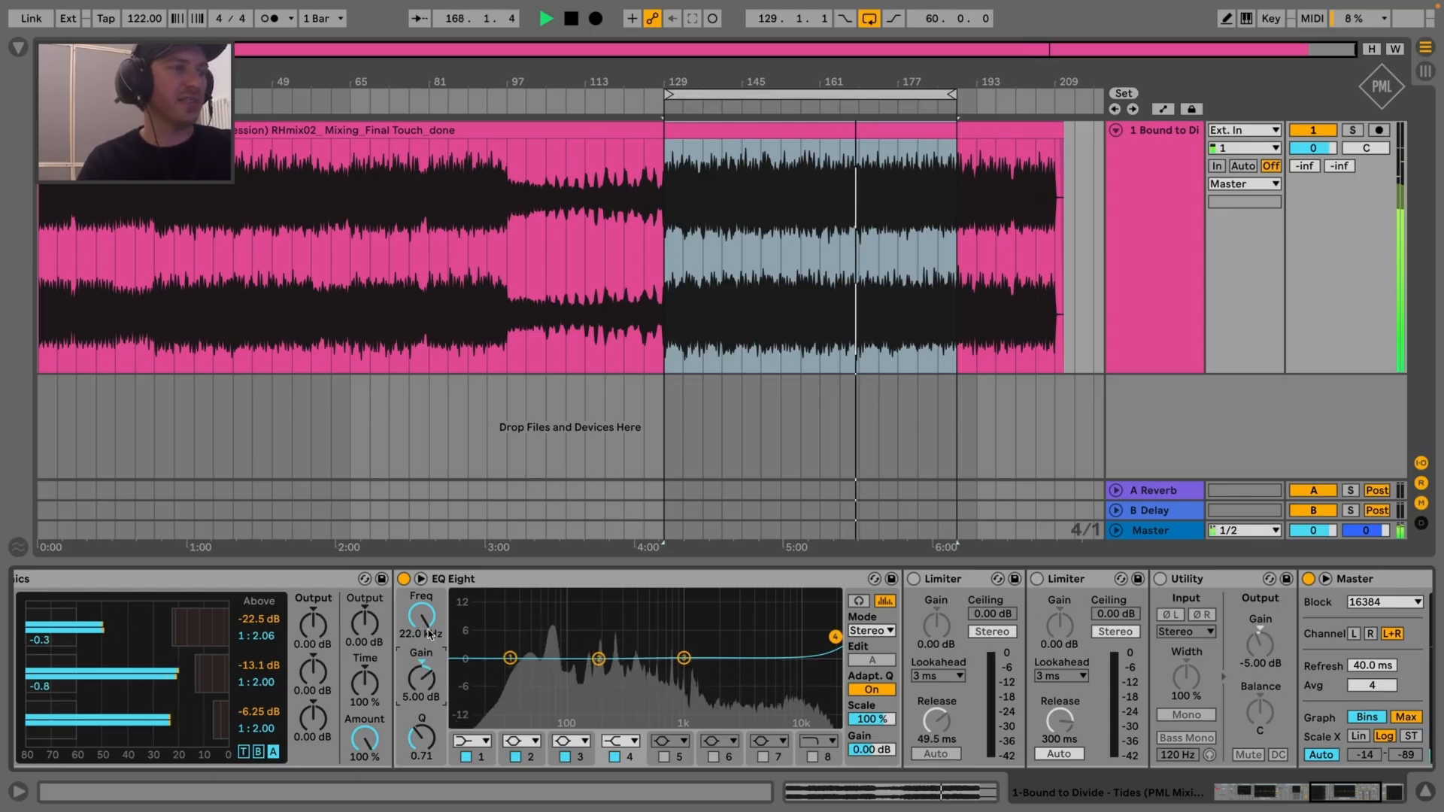
{"action": "left_click", "coordinate": [404, 579]}
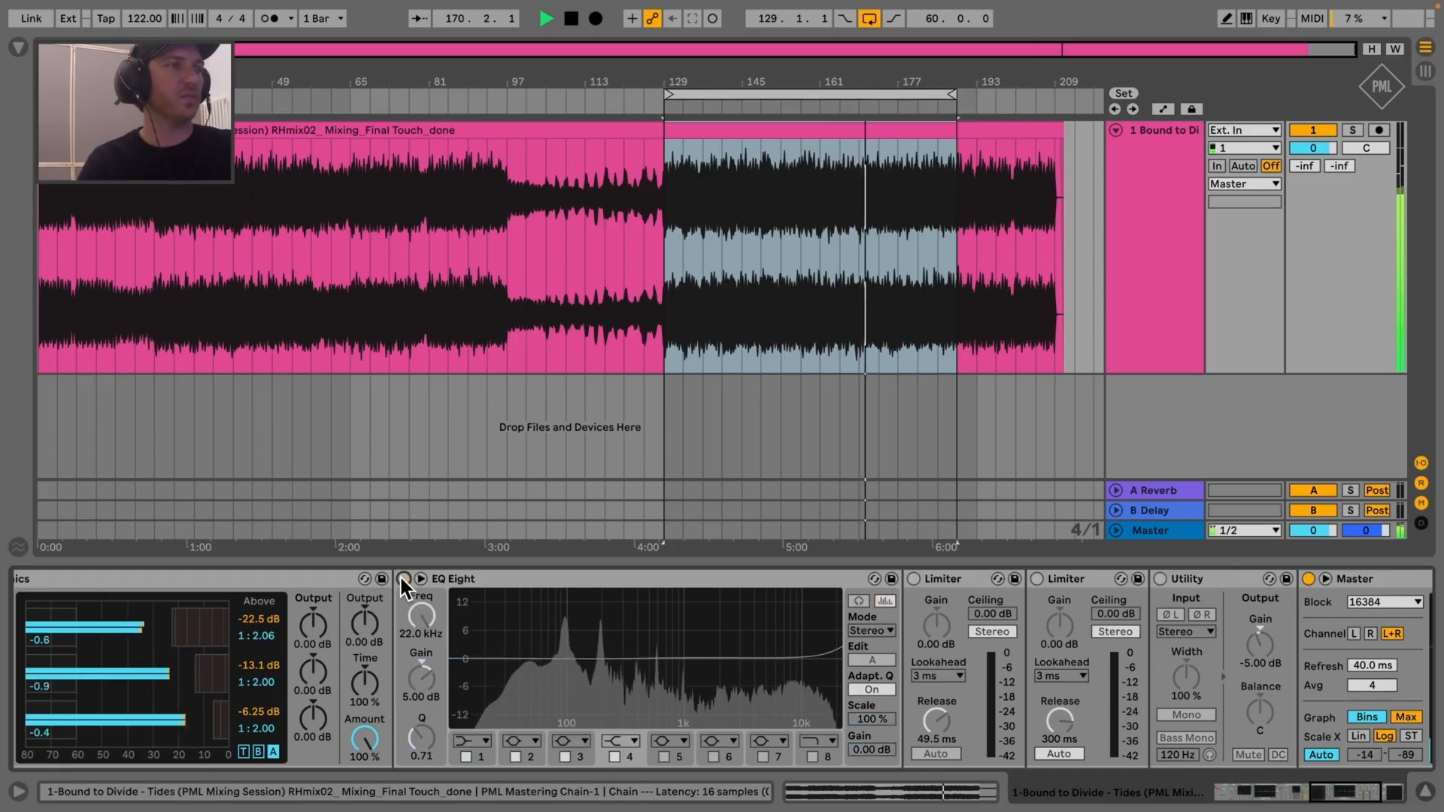
{"action": "left_click", "coordinate": [404, 579]}
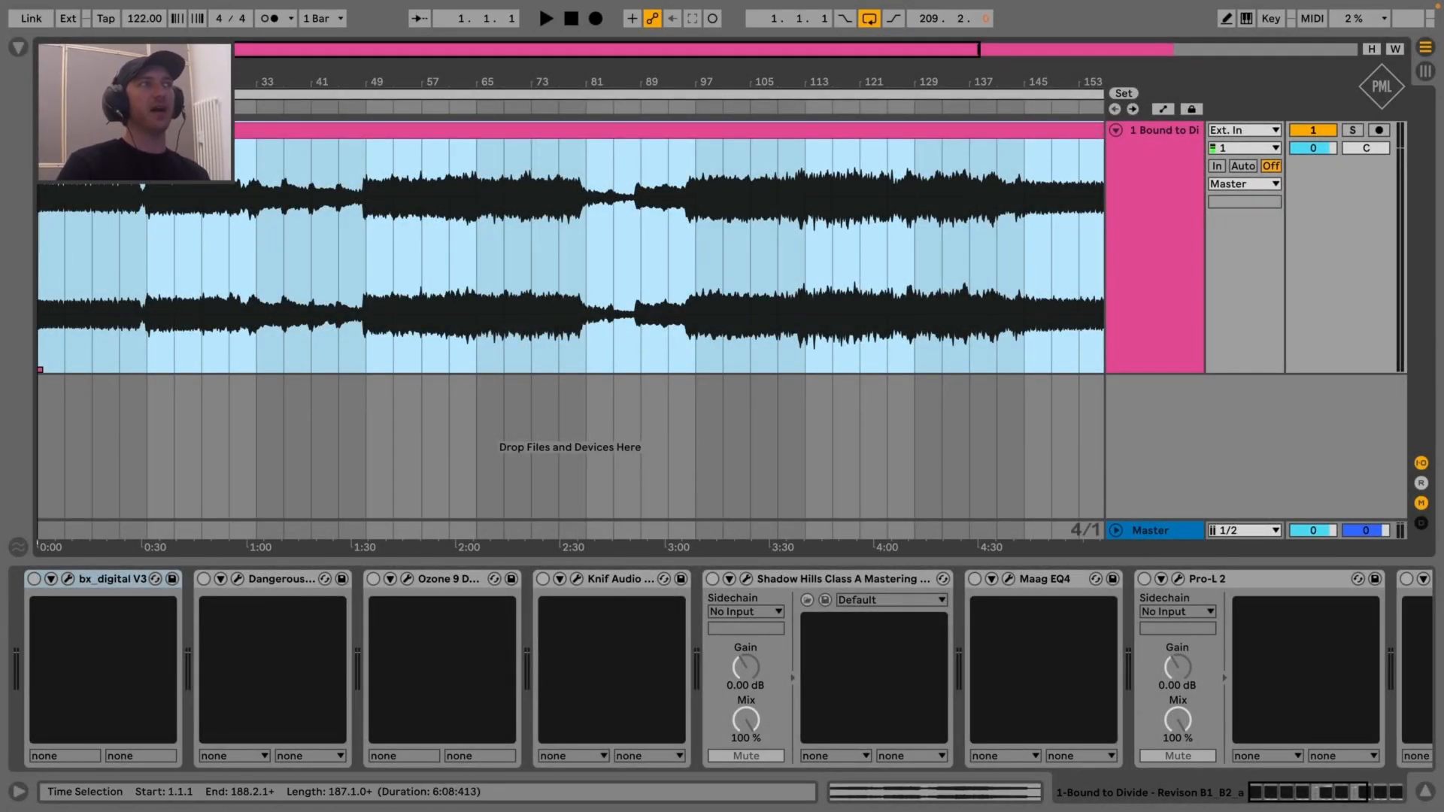
{"action": "left_click_drag", "start_coordinate": [626, 79], "coordinate": [504, 52]}
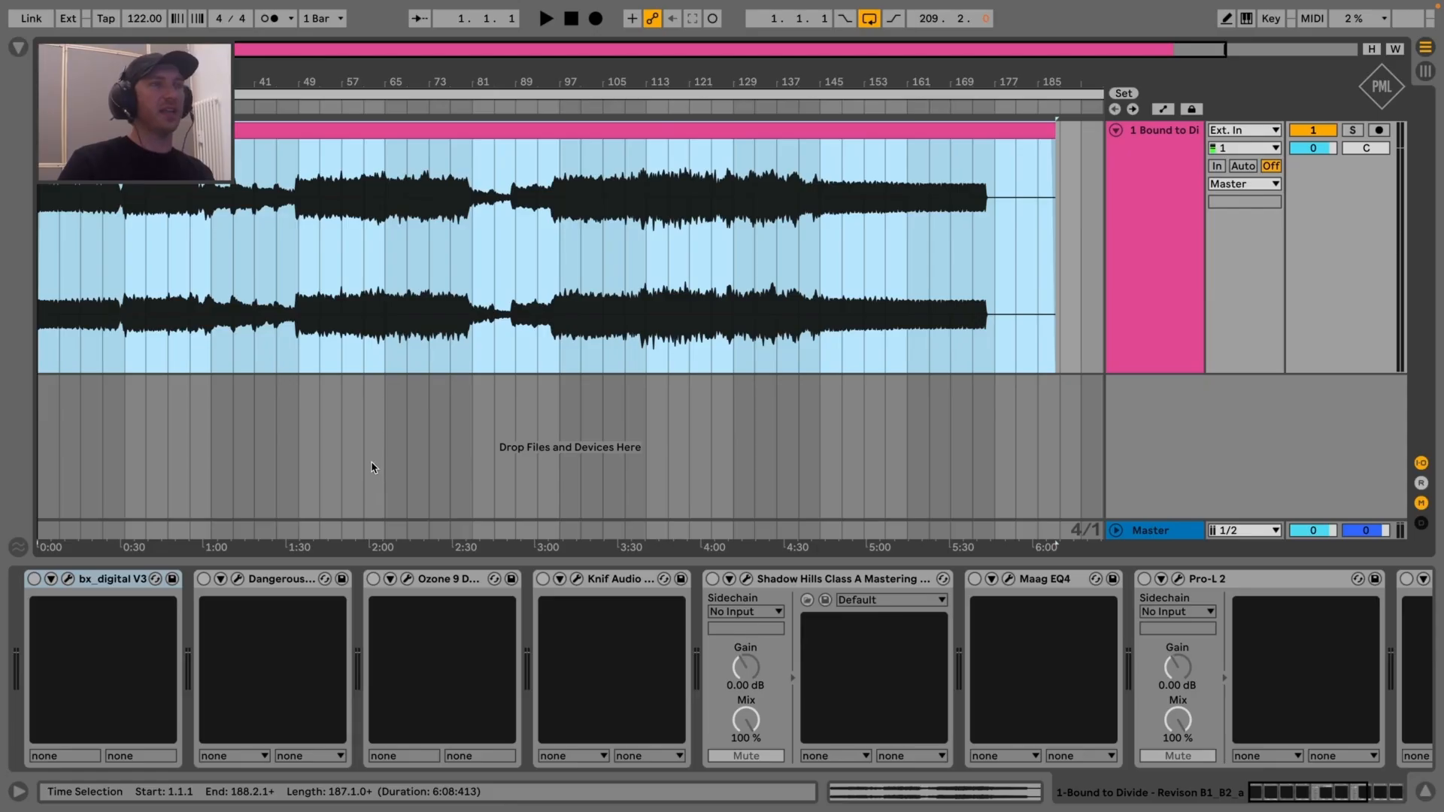
{"action": "left_click_drag", "start_coordinate": [317, 81], "coordinate": [290, 81]}
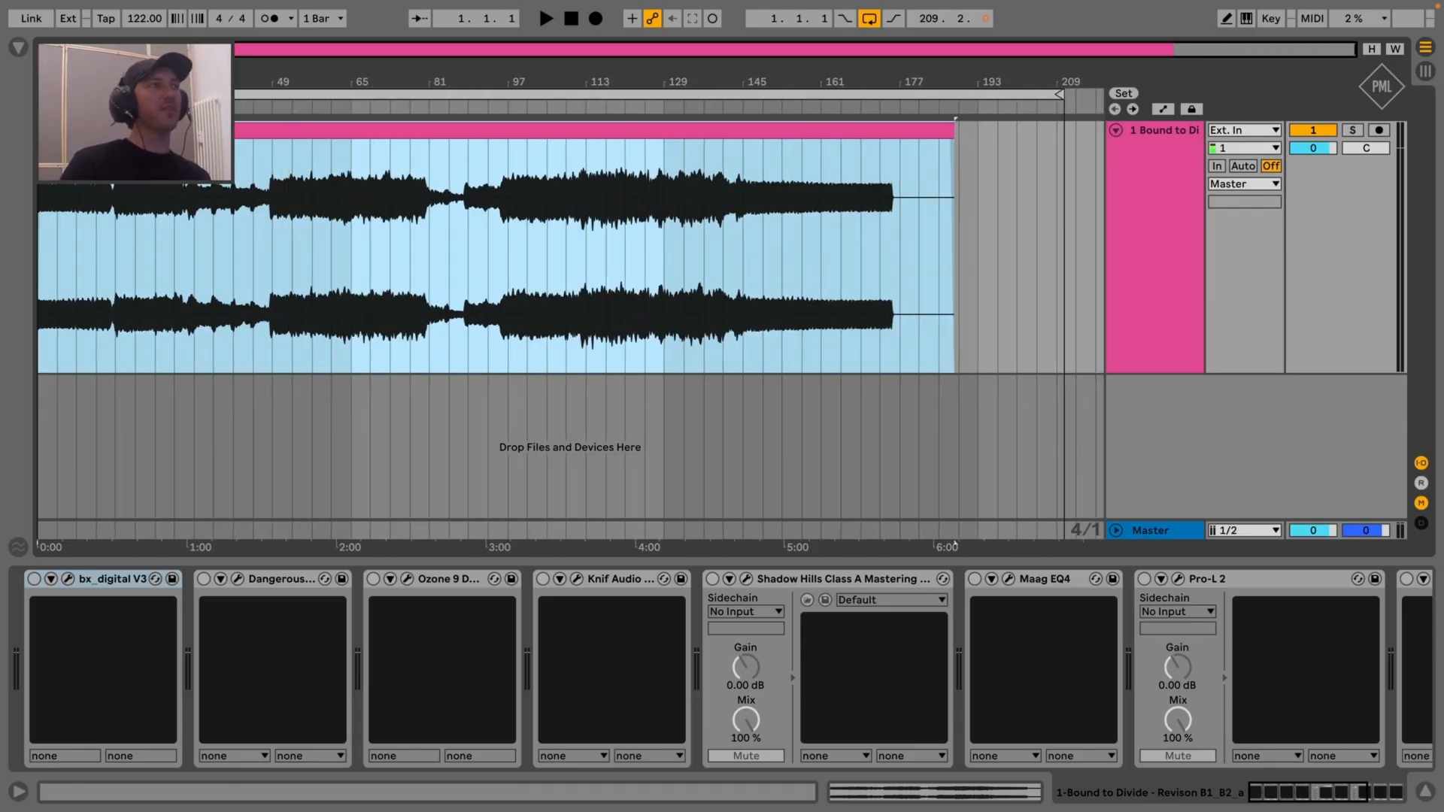
{"action": "left_click_drag", "start_coordinate": [180, 81], "coordinate": [180, 109]}
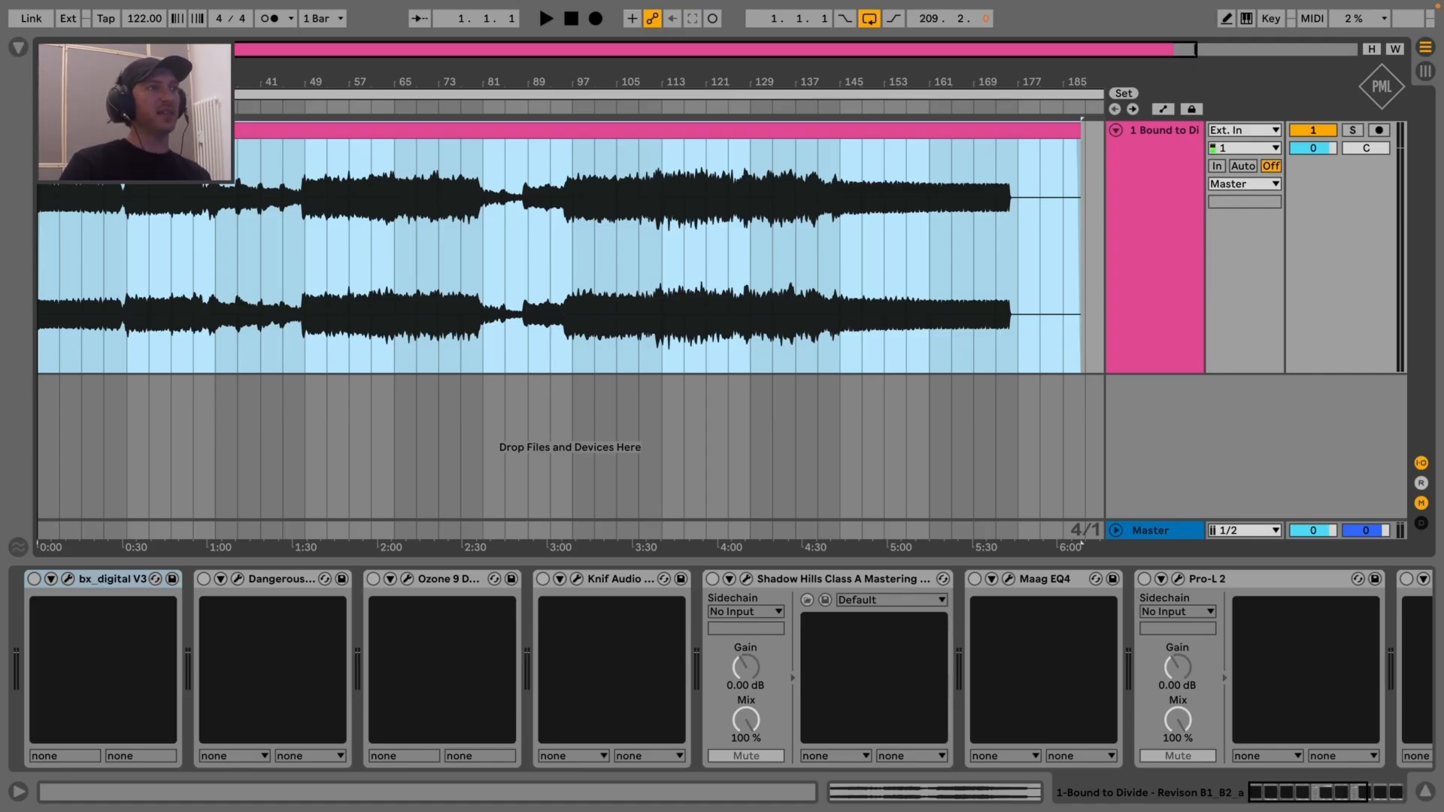
{"action": "left_click_drag", "start_coordinate": [58, 82], "coordinate": [58, 77]}
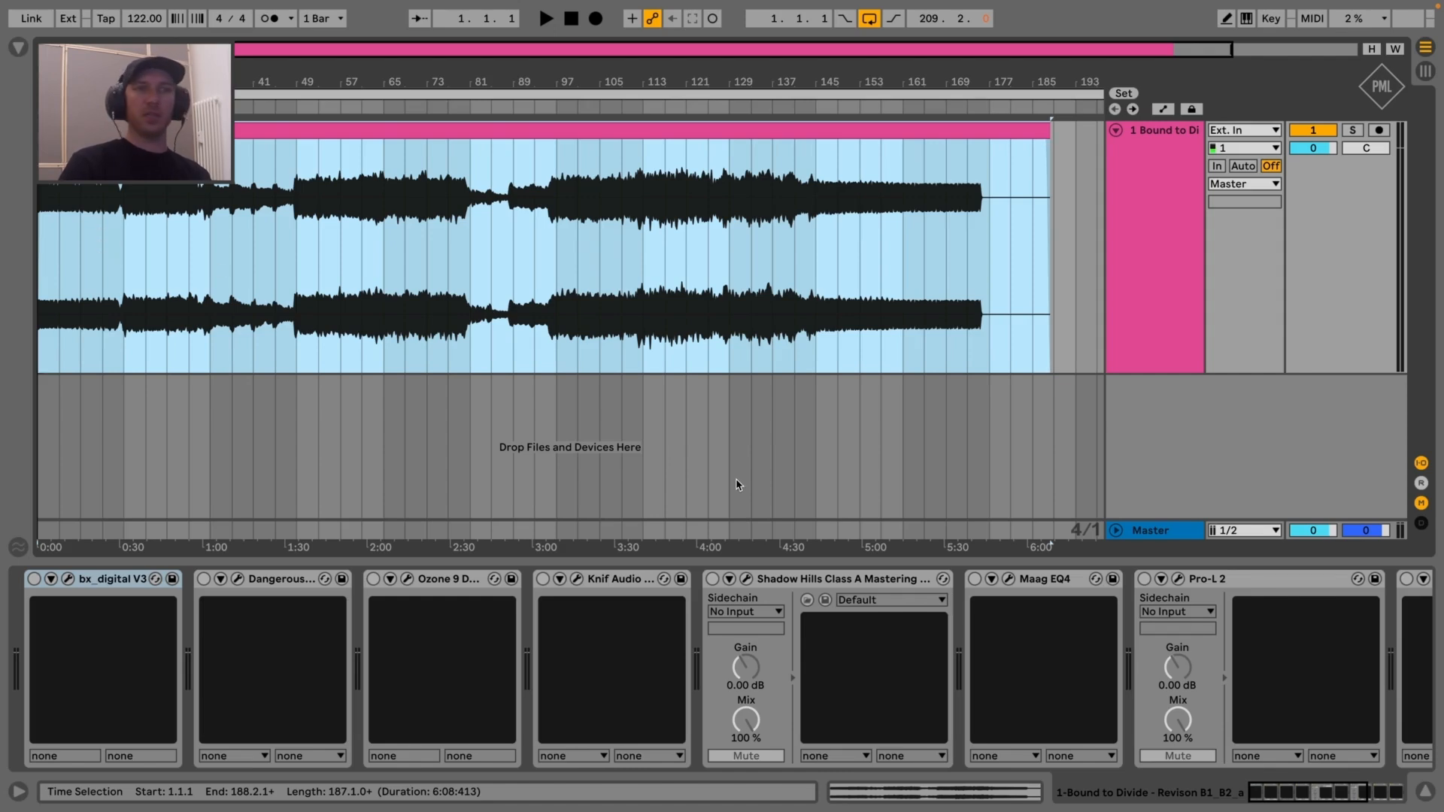
Open the ADPTR MetricAB plug-in at the end of the track's device chain and play the track to view its spectrum
{"action": "left_click", "coordinate": [1380, 637]}
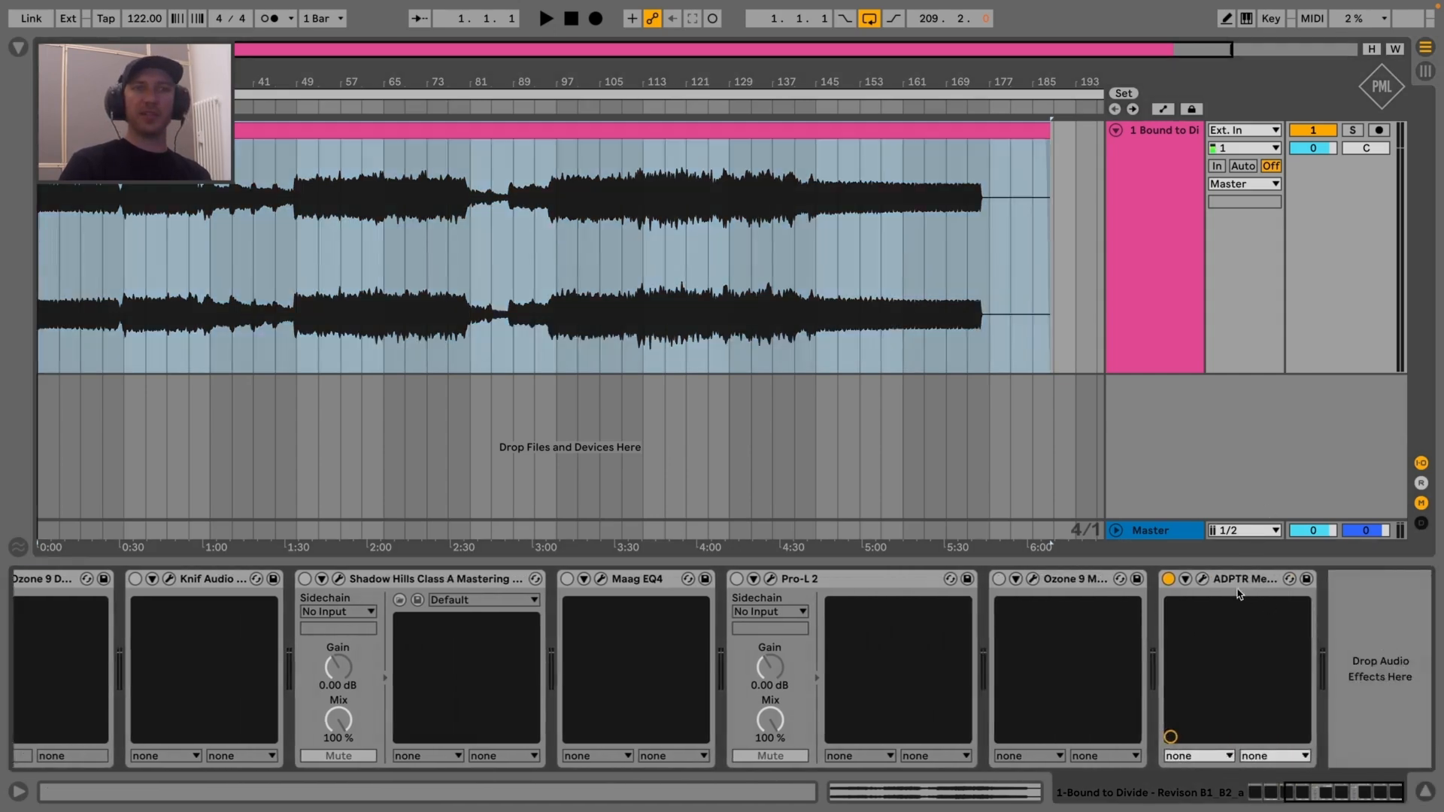
{"action": "left_click", "coordinate": [1203, 579]}
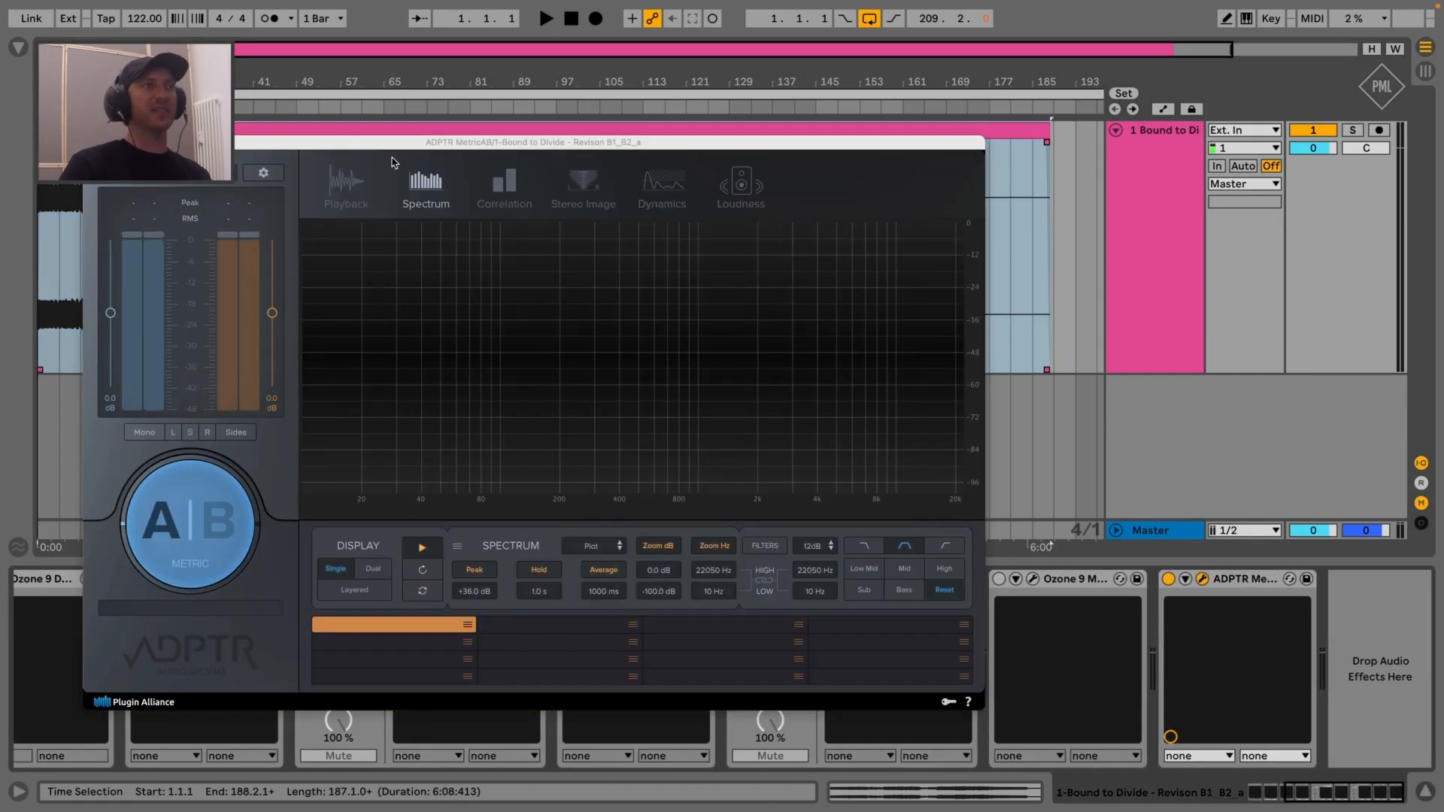
{"action": "left_click_drag", "start_coordinate": [226, 149], "coordinate": [684, 202]}
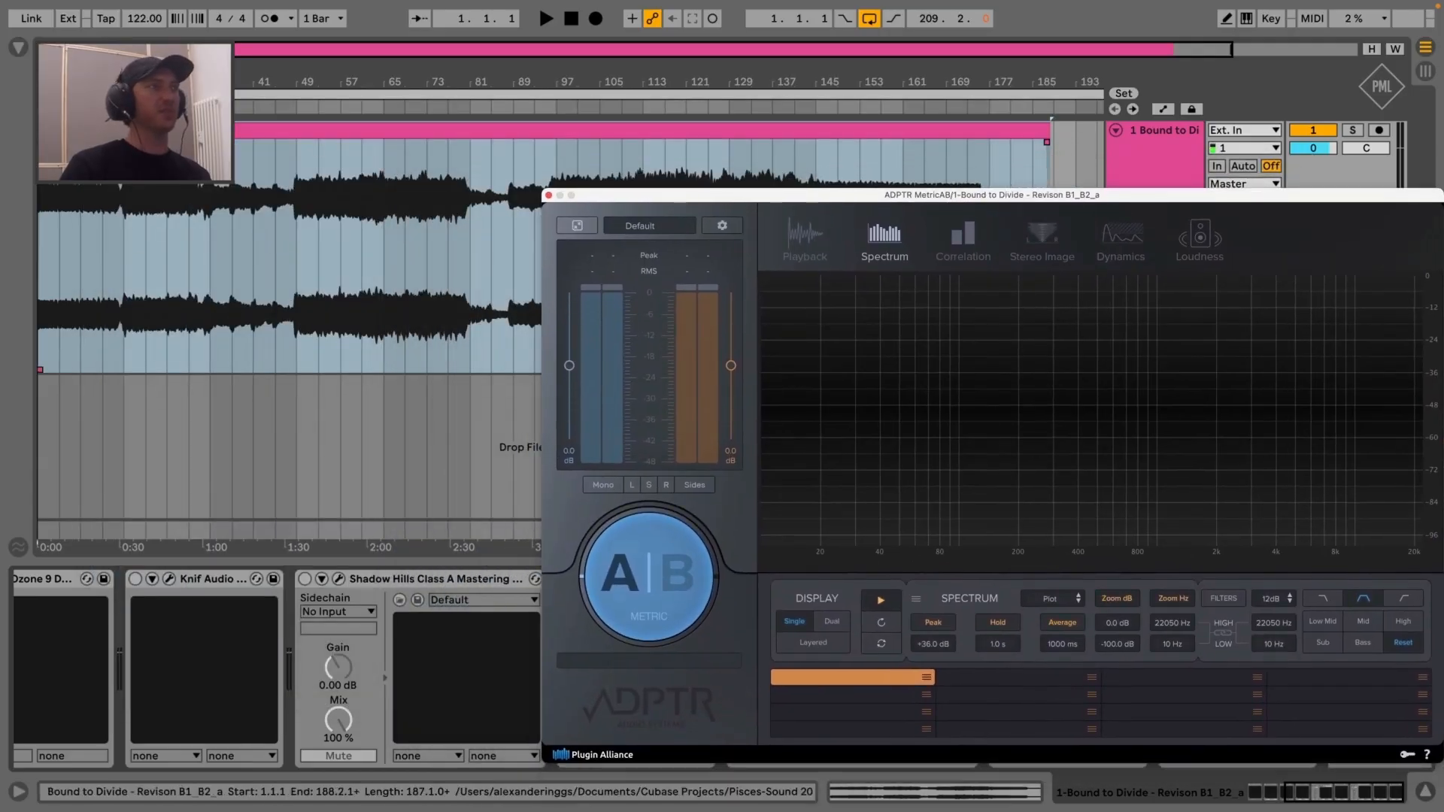
{"action": "left_click_drag", "start_coordinate": [151, 81], "coordinate": [152, 60]}
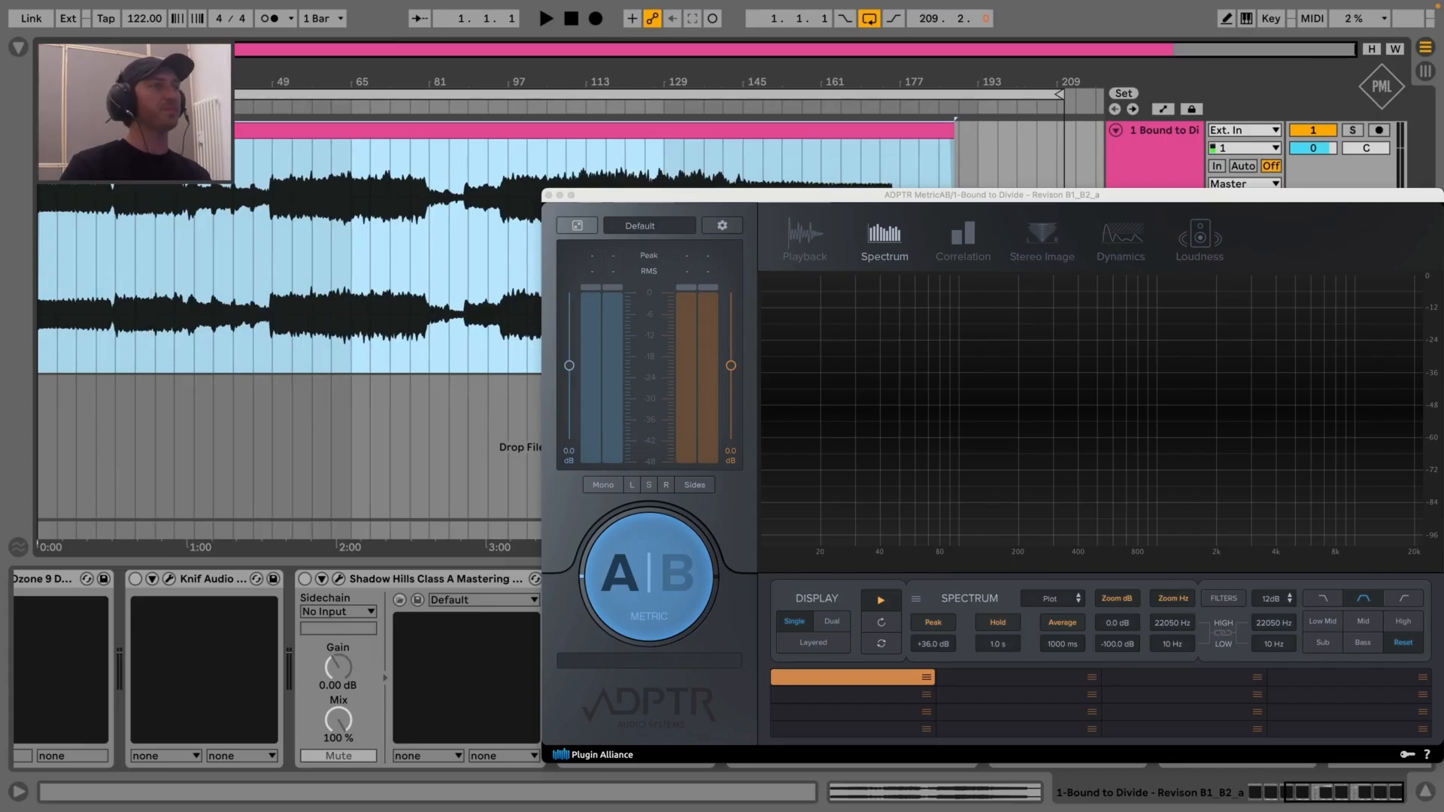
{"action": "key", "text": "space"}
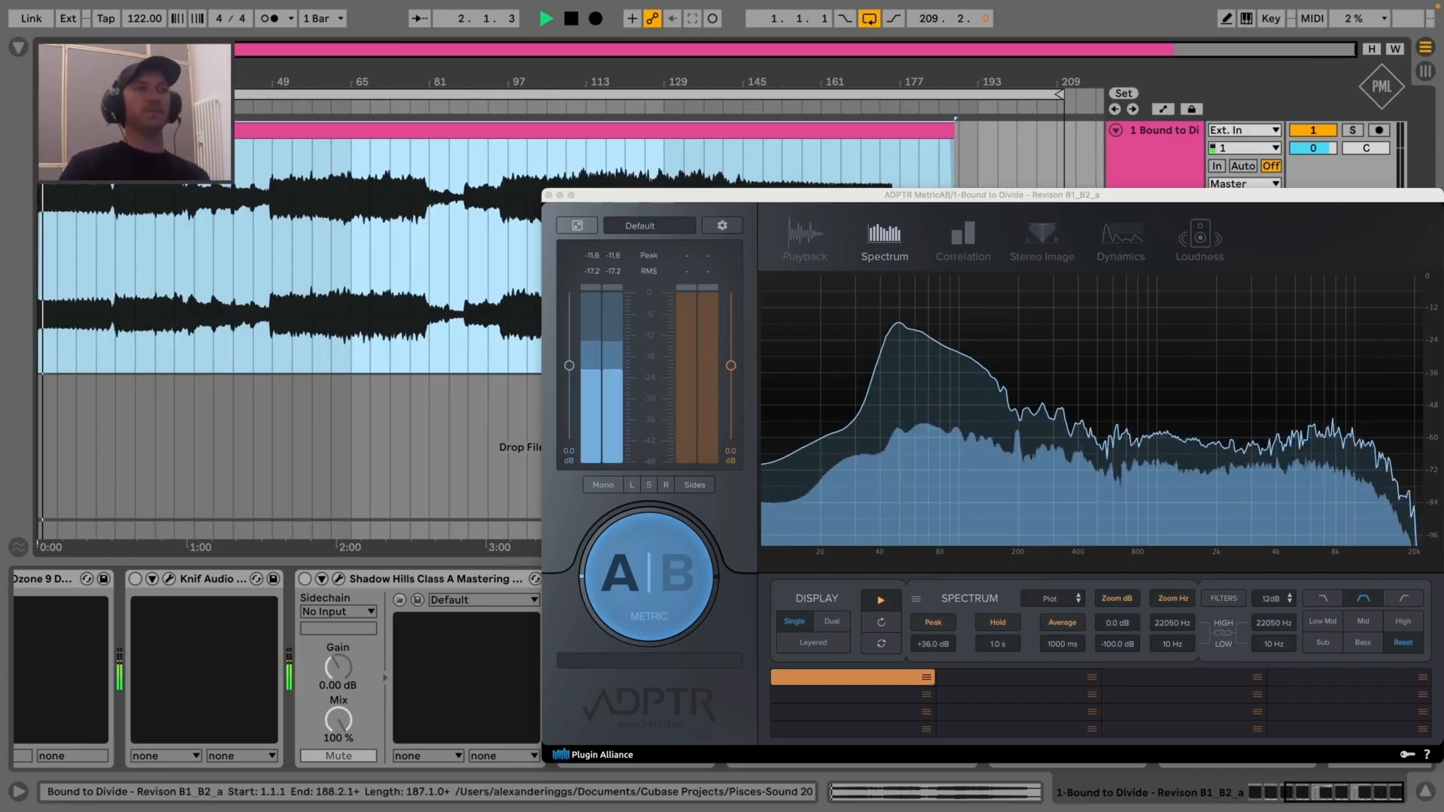
Watch the playing track's spectrum in MetricAB and switch the plug-in to its Stereo Image display
{"action": "left_click_drag", "start_coordinate": [863, 202], "coordinate": [785, 203]}
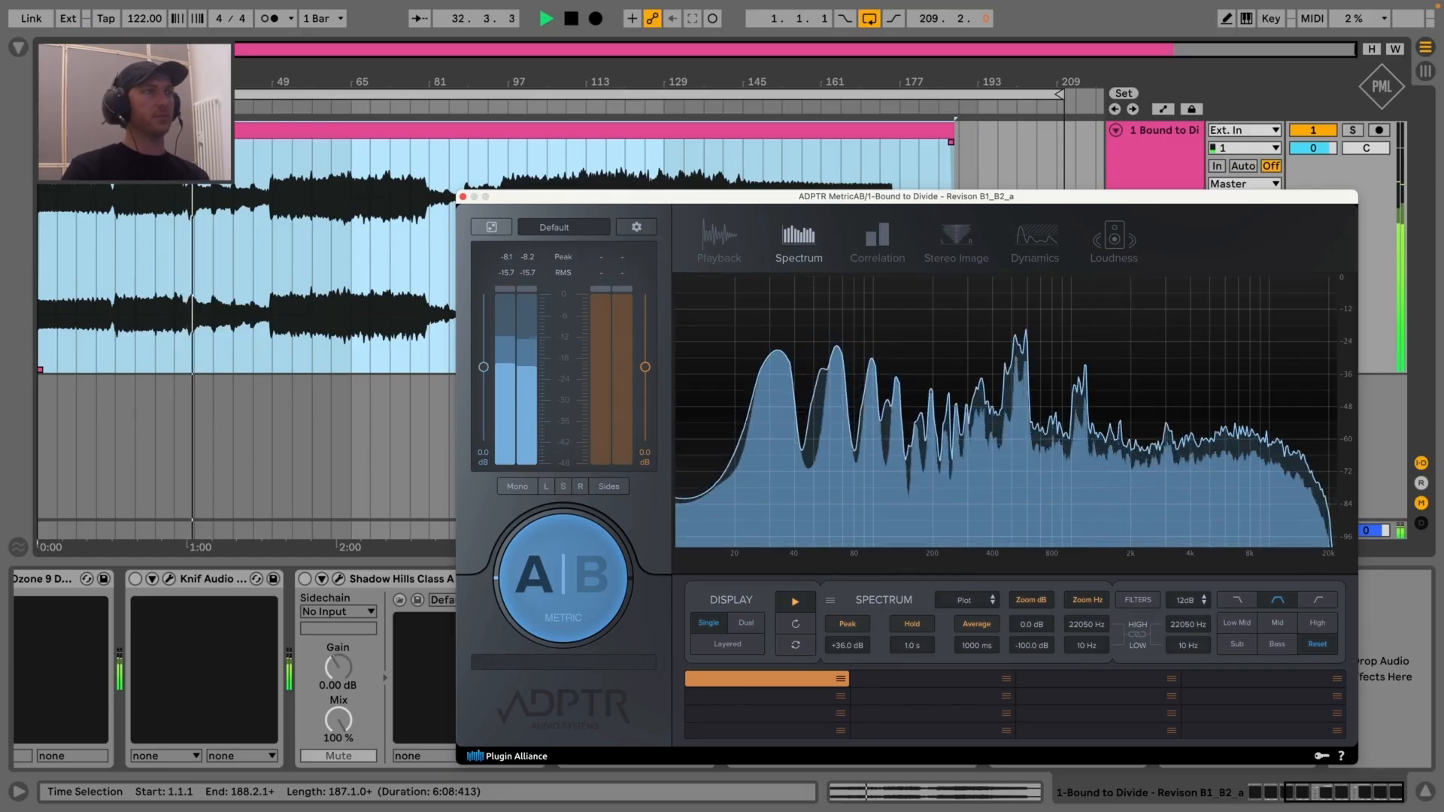
{"action": "left_click_drag", "start_coordinate": [694, 195], "coordinate": [692, 134]}
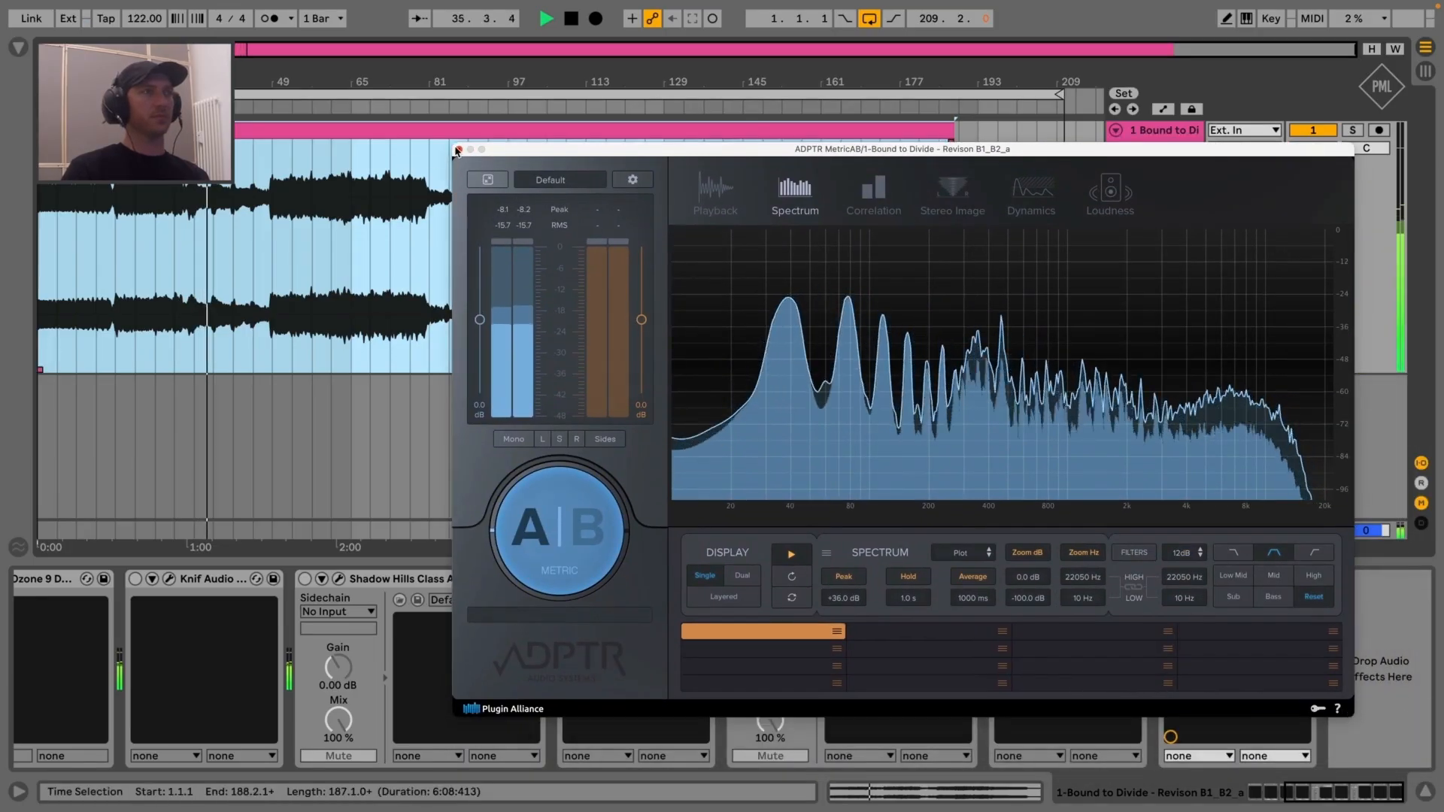
{"action": "left_click_drag", "start_coordinate": [527, 155], "coordinate": [589, 158]}
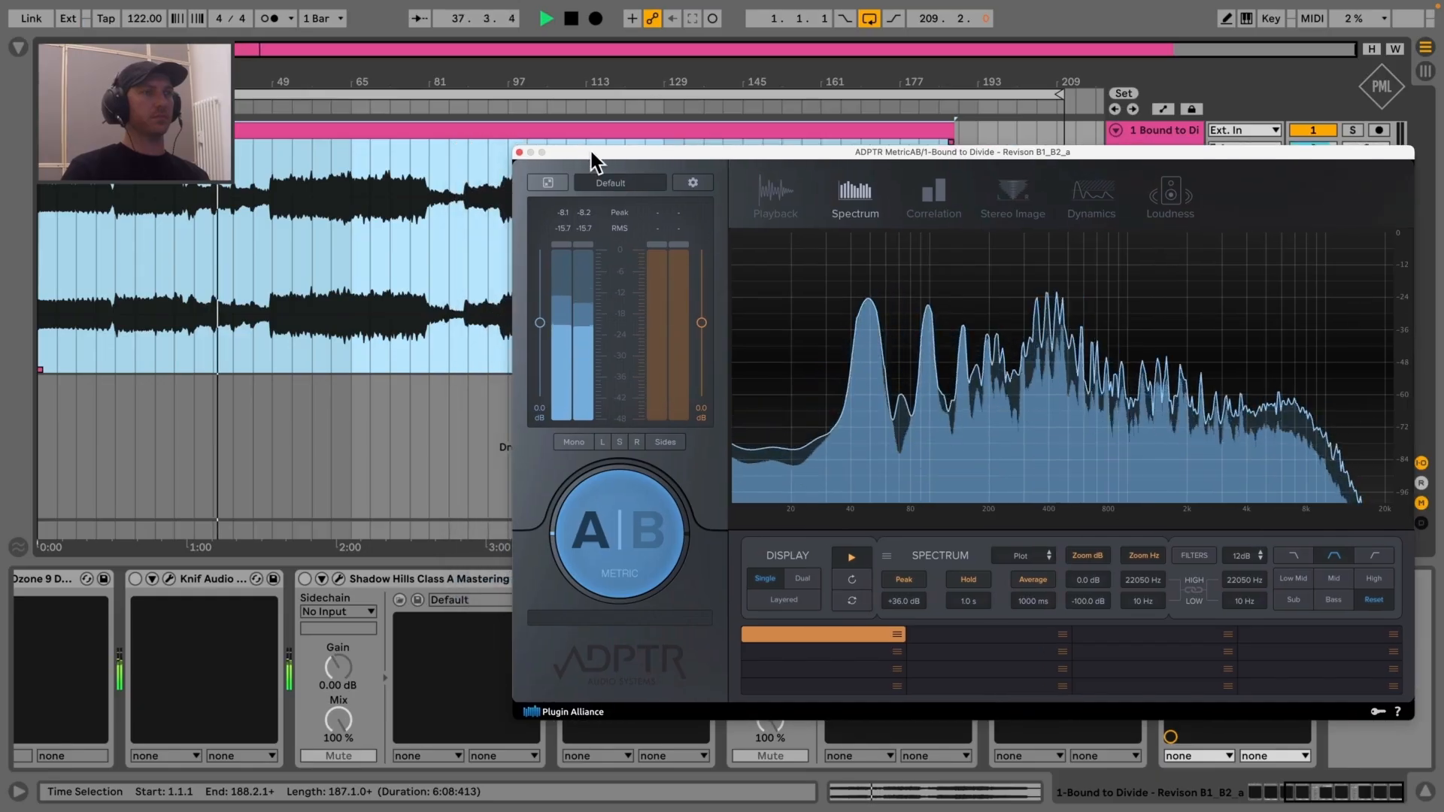
{"action": "left_click_drag", "start_coordinate": [590, 160], "coordinate": [430, 393]}
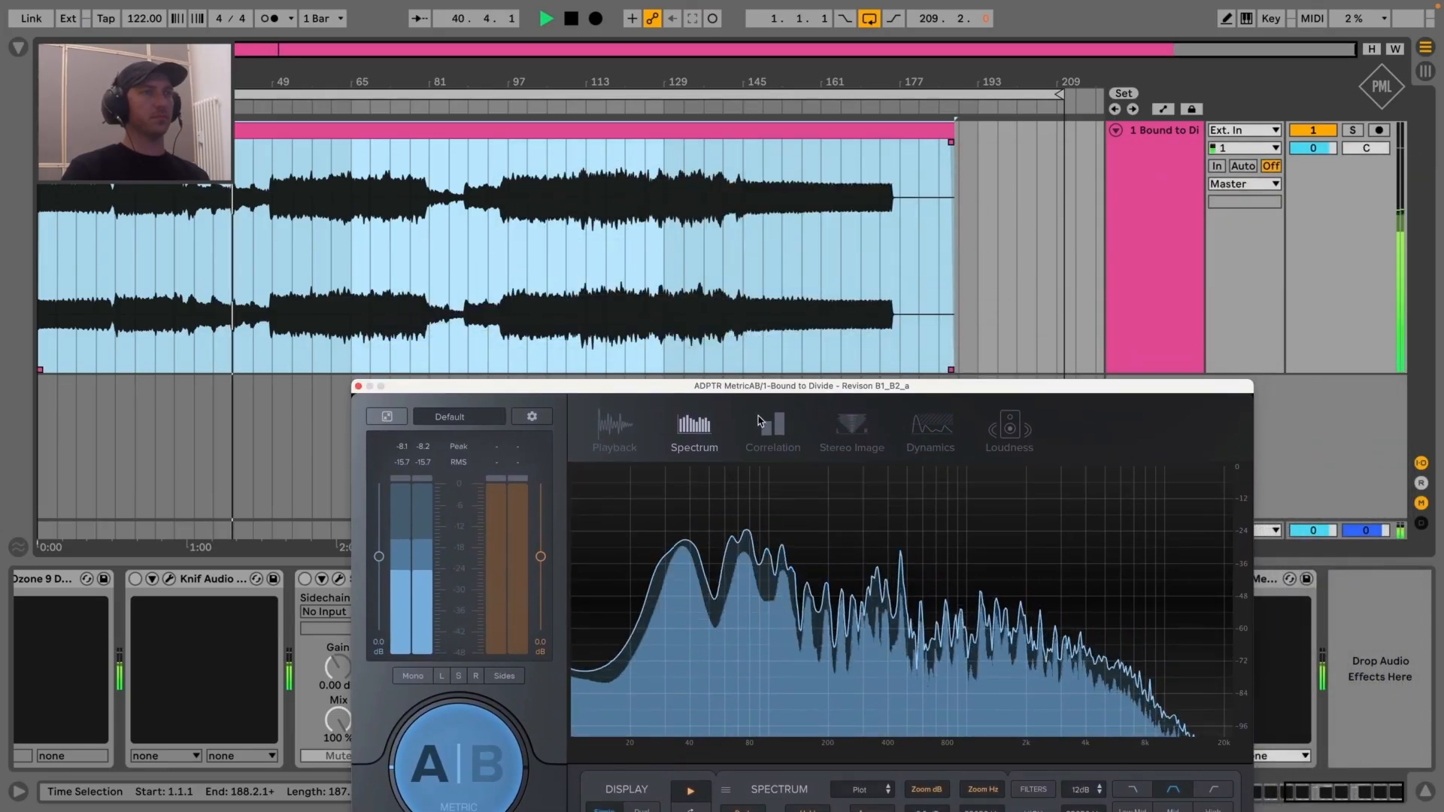
{"action": "left_click", "coordinate": [852, 426]}
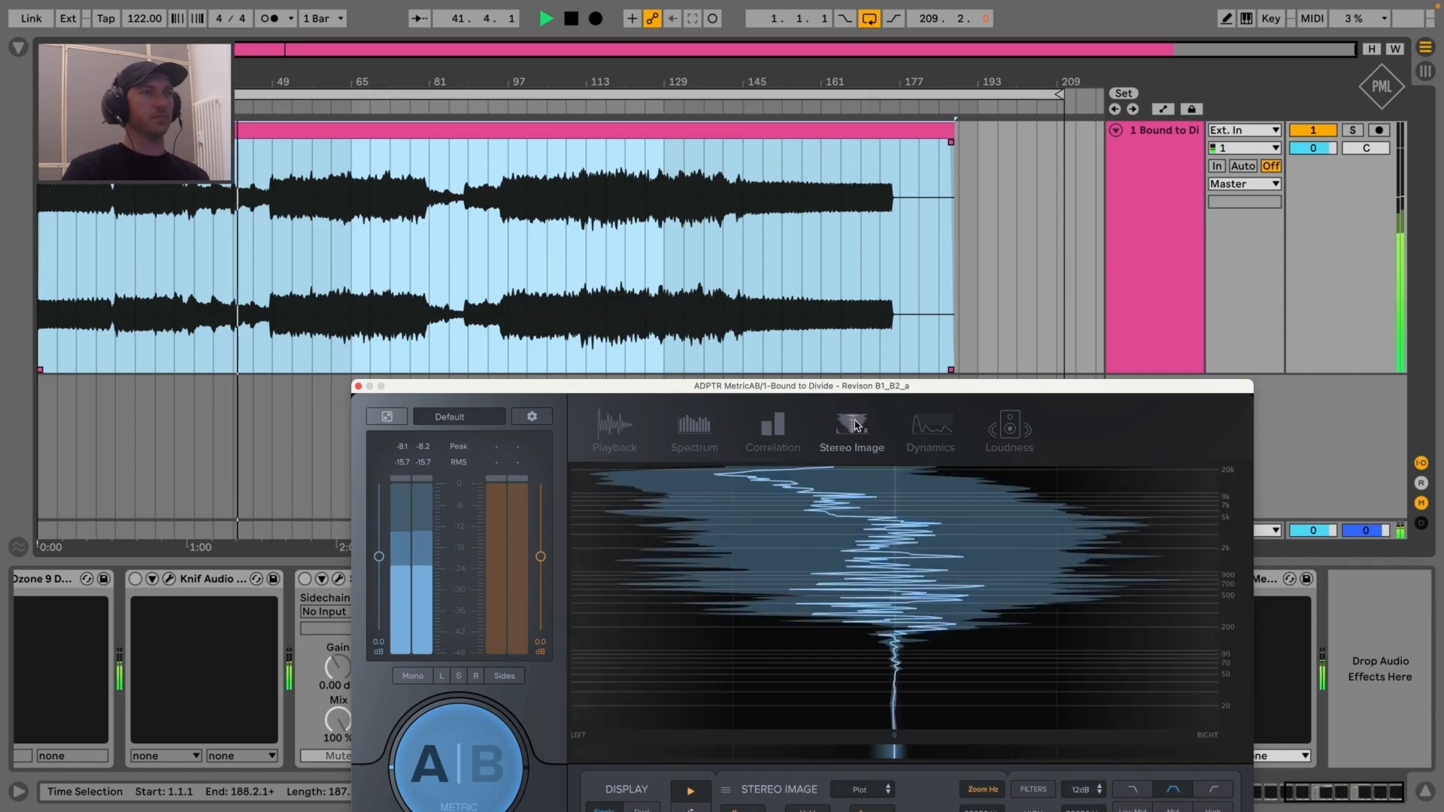
Examine the track's stereo width across the frequency range in MetricAB while playback runs, keeping the waveform in view
{"action": "left_click_drag", "start_coordinate": [915, 392], "coordinate": [861, 362]}
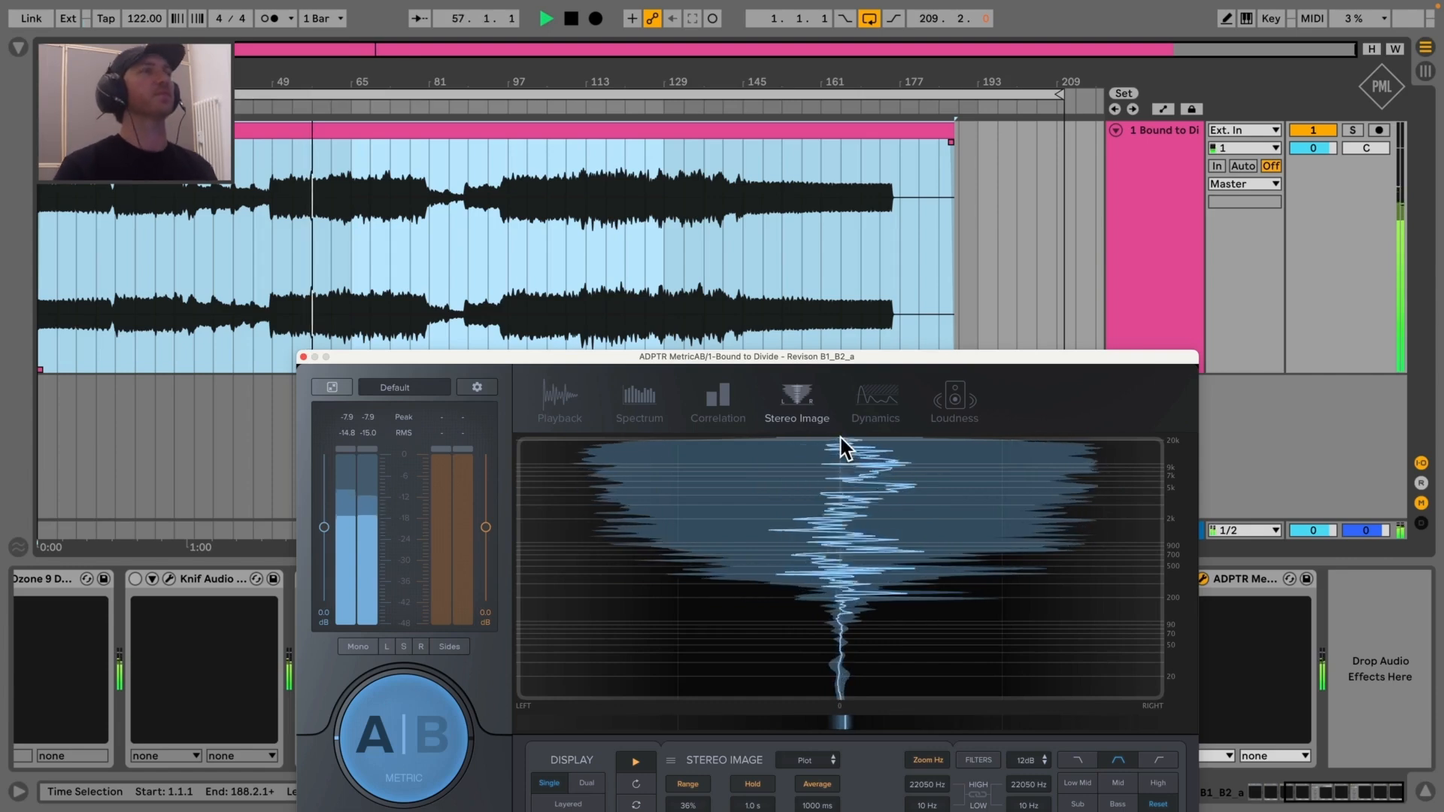
{"action": "left_click_drag", "start_coordinate": [662, 360], "coordinate": [874, 415]}
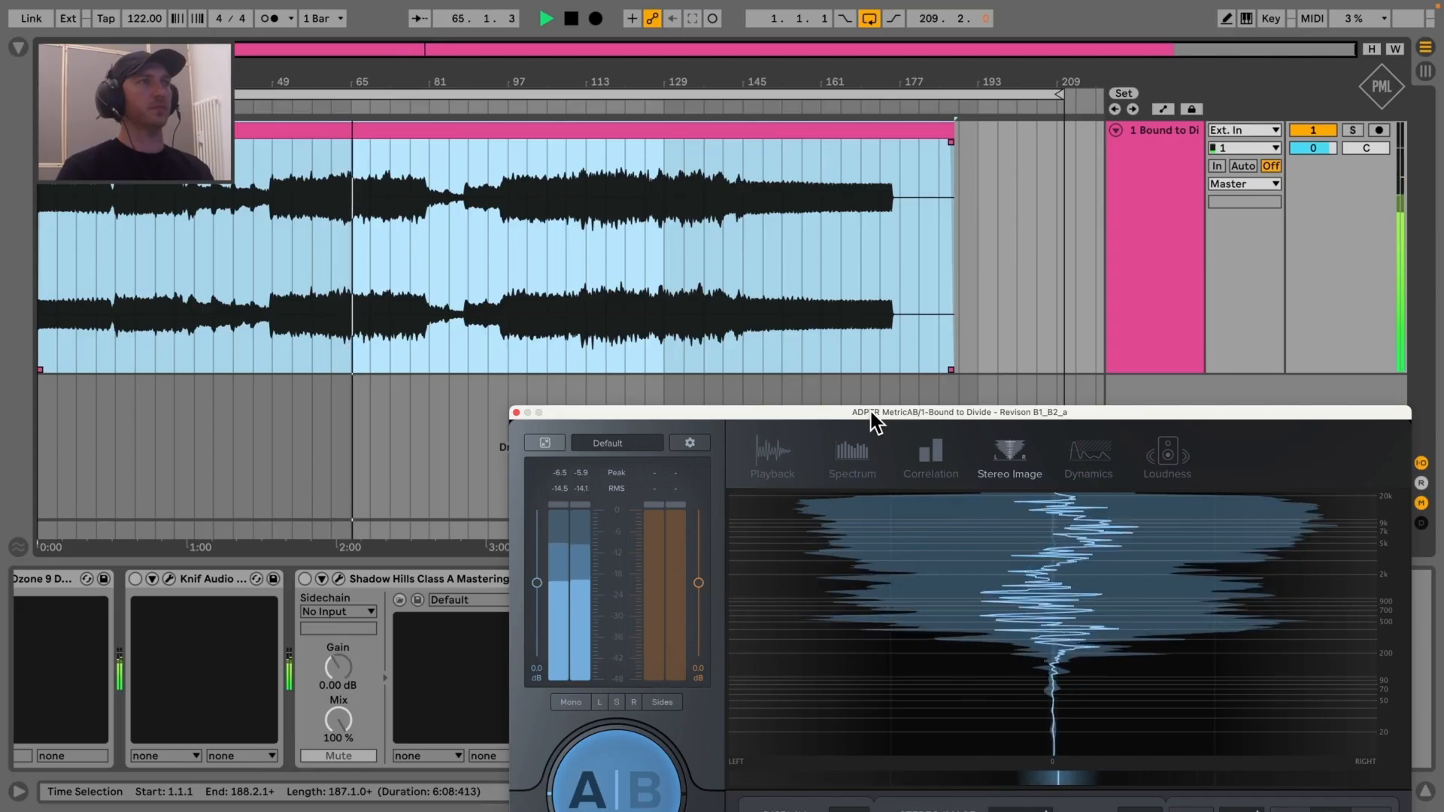
{"action": "left_click_drag", "start_coordinate": [870, 413], "coordinate": [978, 409]}
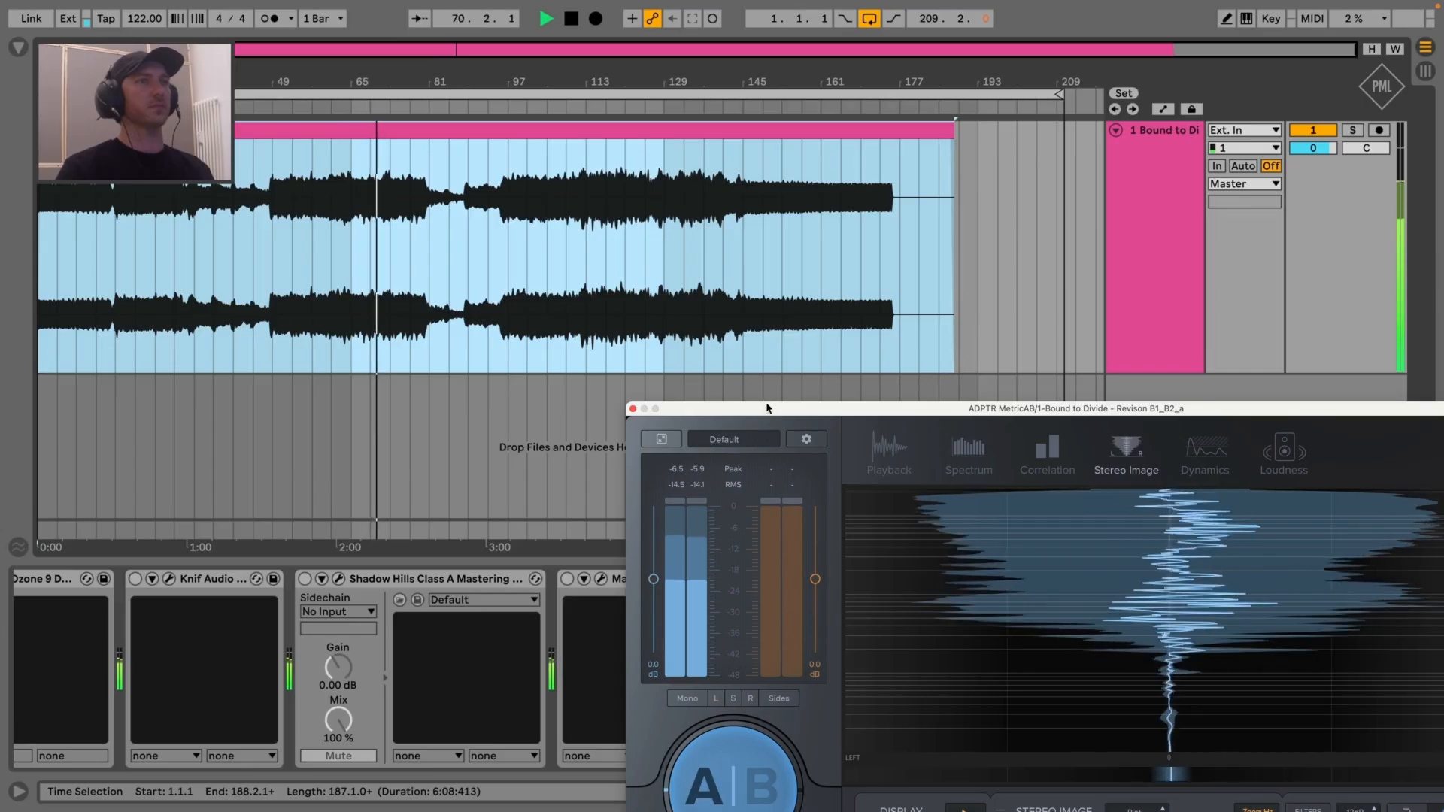
{"action": "left_click_drag", "start_coordinate": [767, 408], "coordinate": [684, 389]}
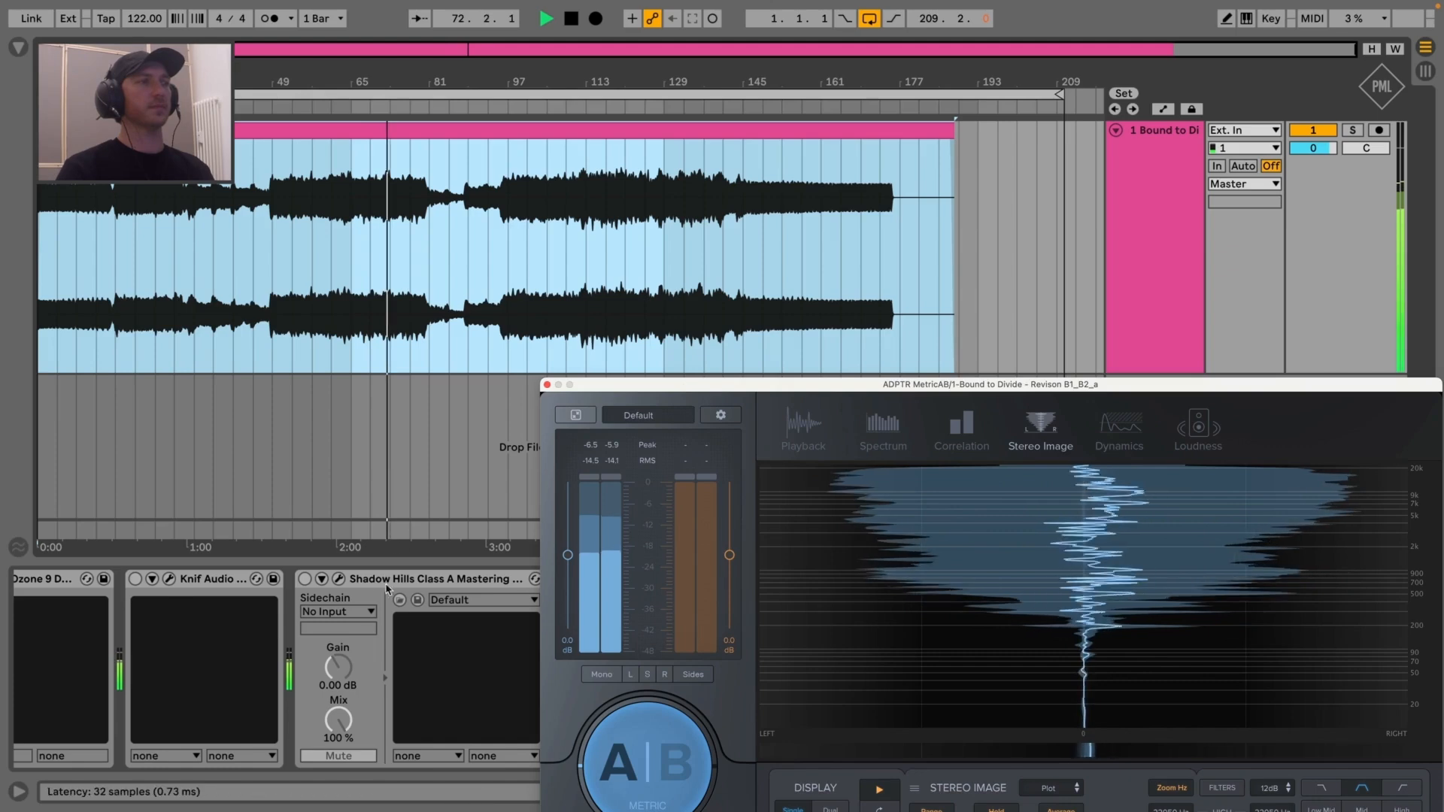
{"action": "scroll", "coordinate": [390, 589], "scroll_direction": "left", "scroll_amount": 6}
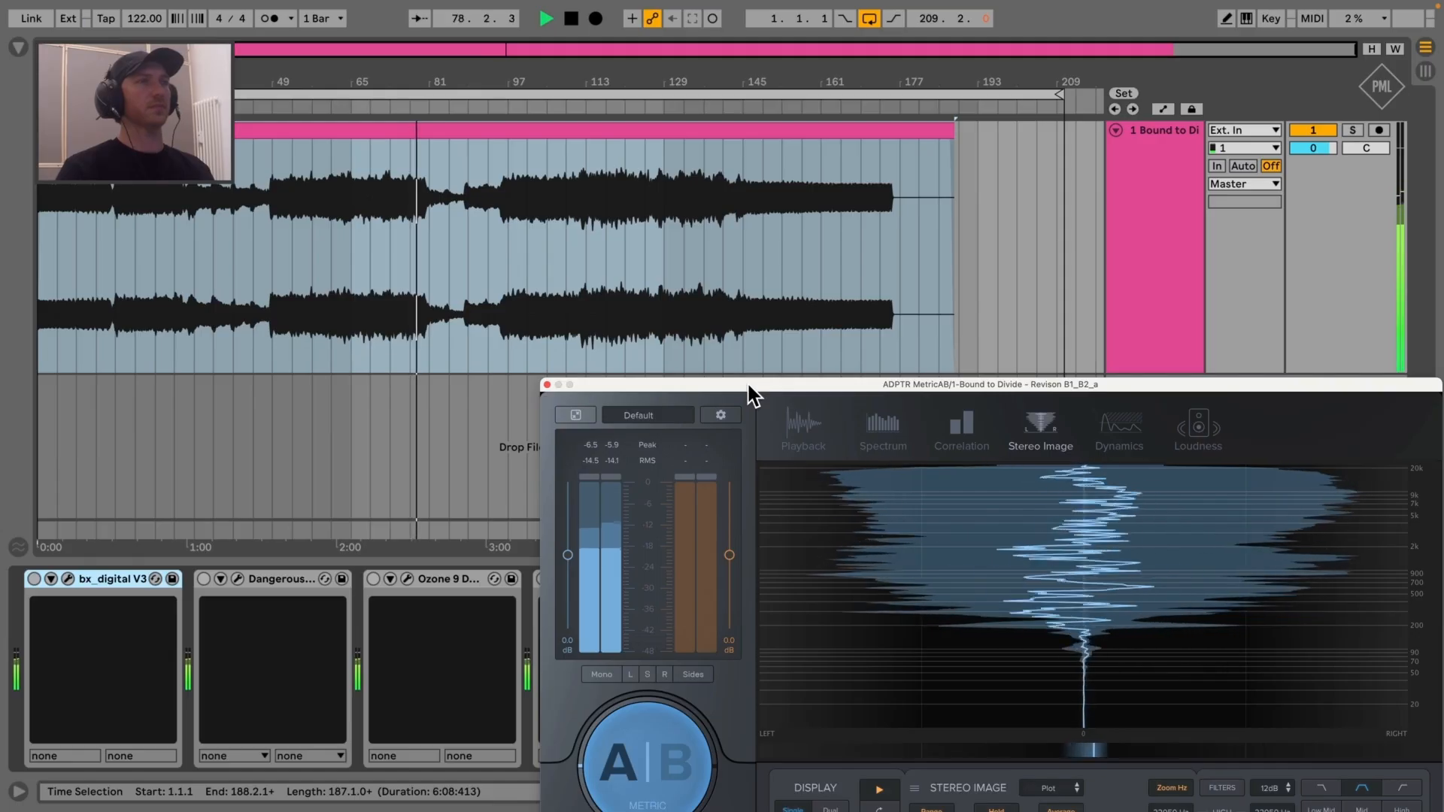
{"action": "left_click_drag", "start_coordinate": [748, 386], "coordinate": [877, 432]}
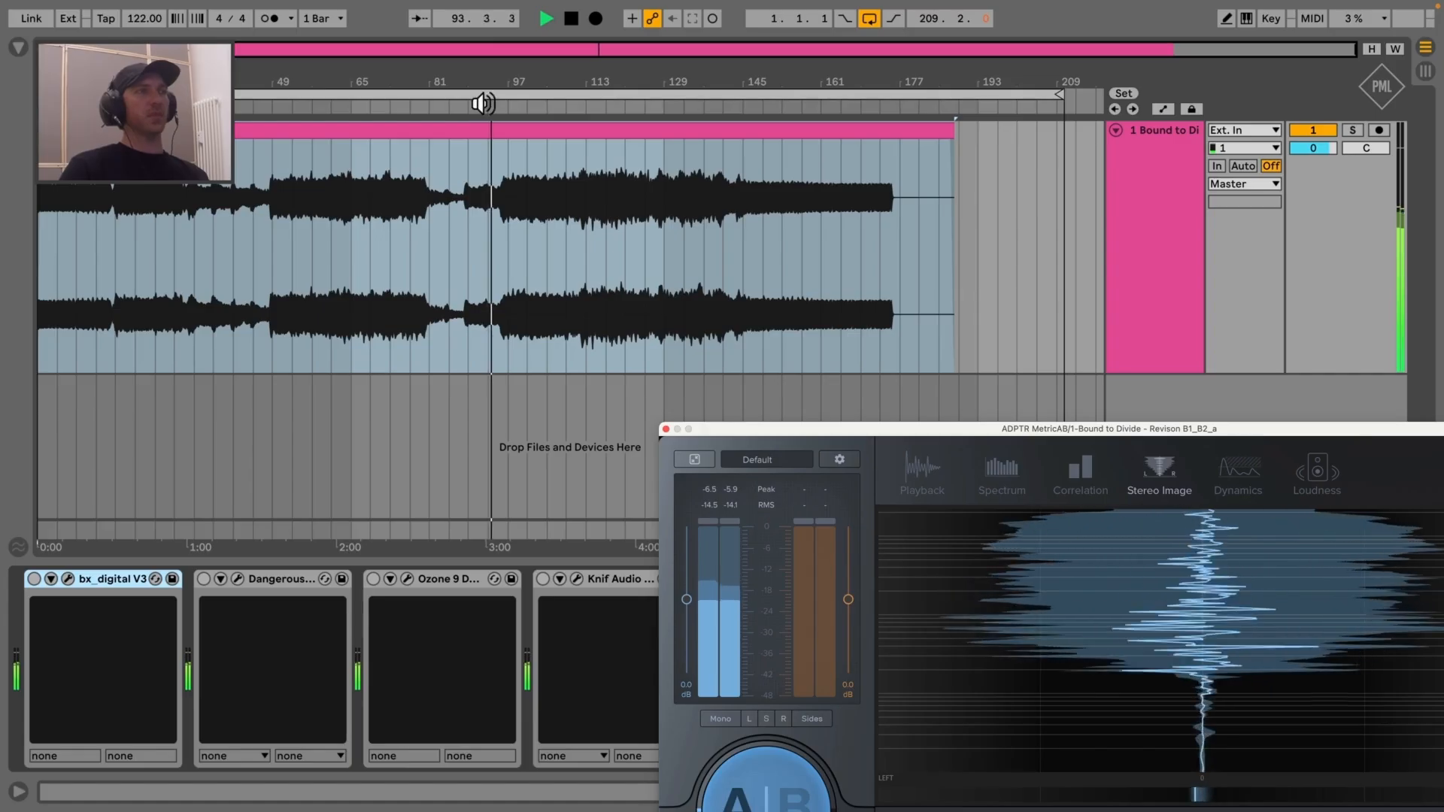
{"action": "left_click", "coordinate": [524, 220]}
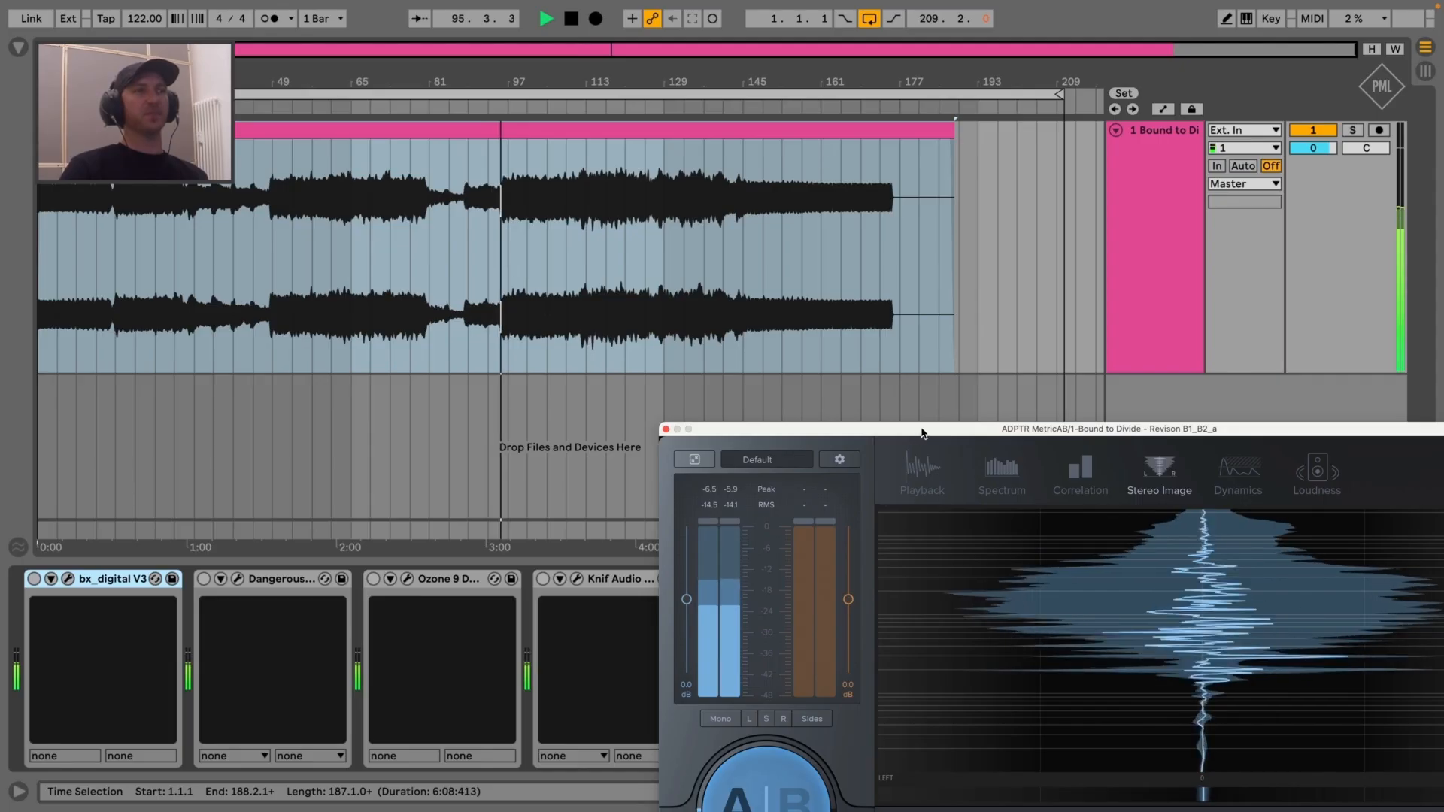
{"action": "left_click_drag", "start_coordinate": [922, 434], "coordinate": [880, 430]}
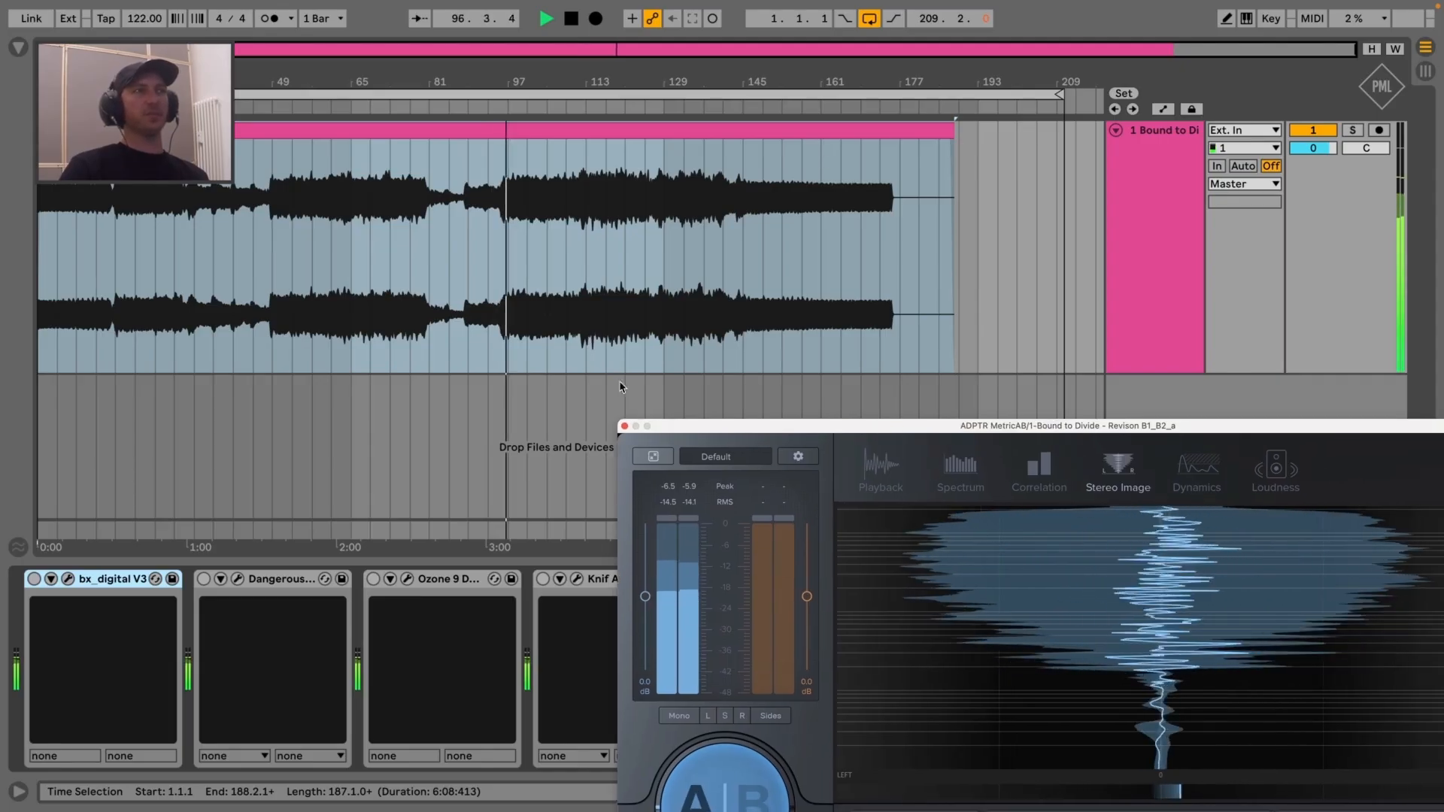
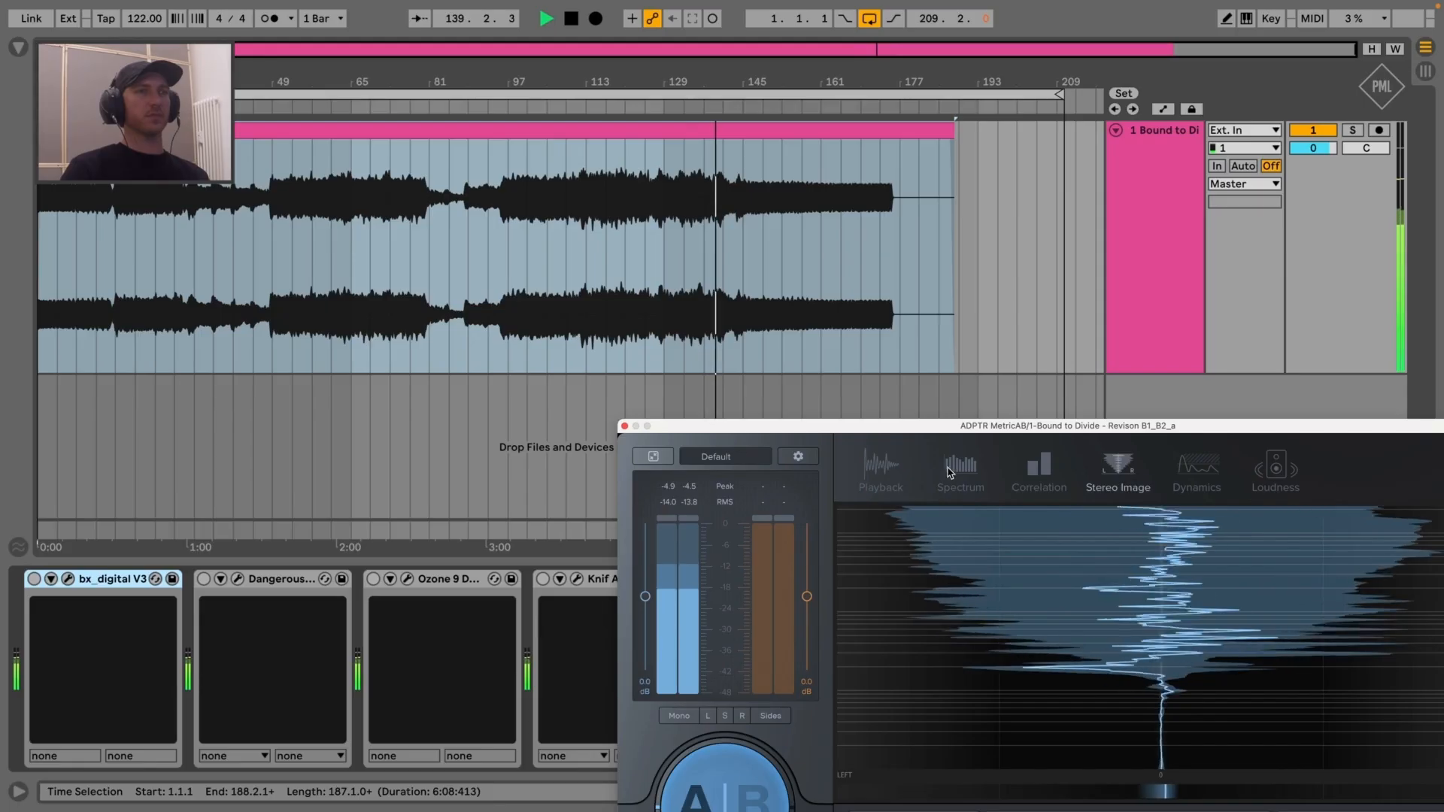
Examine the track's frequency balance in MetricAB's Spectrum display and close the plug-in window
{"action": "left_click", "coordinate": [960, 470]}
{"action": "left_click_drag", "start_coordinate": [771, 426], "coordinate": [652, 386]}
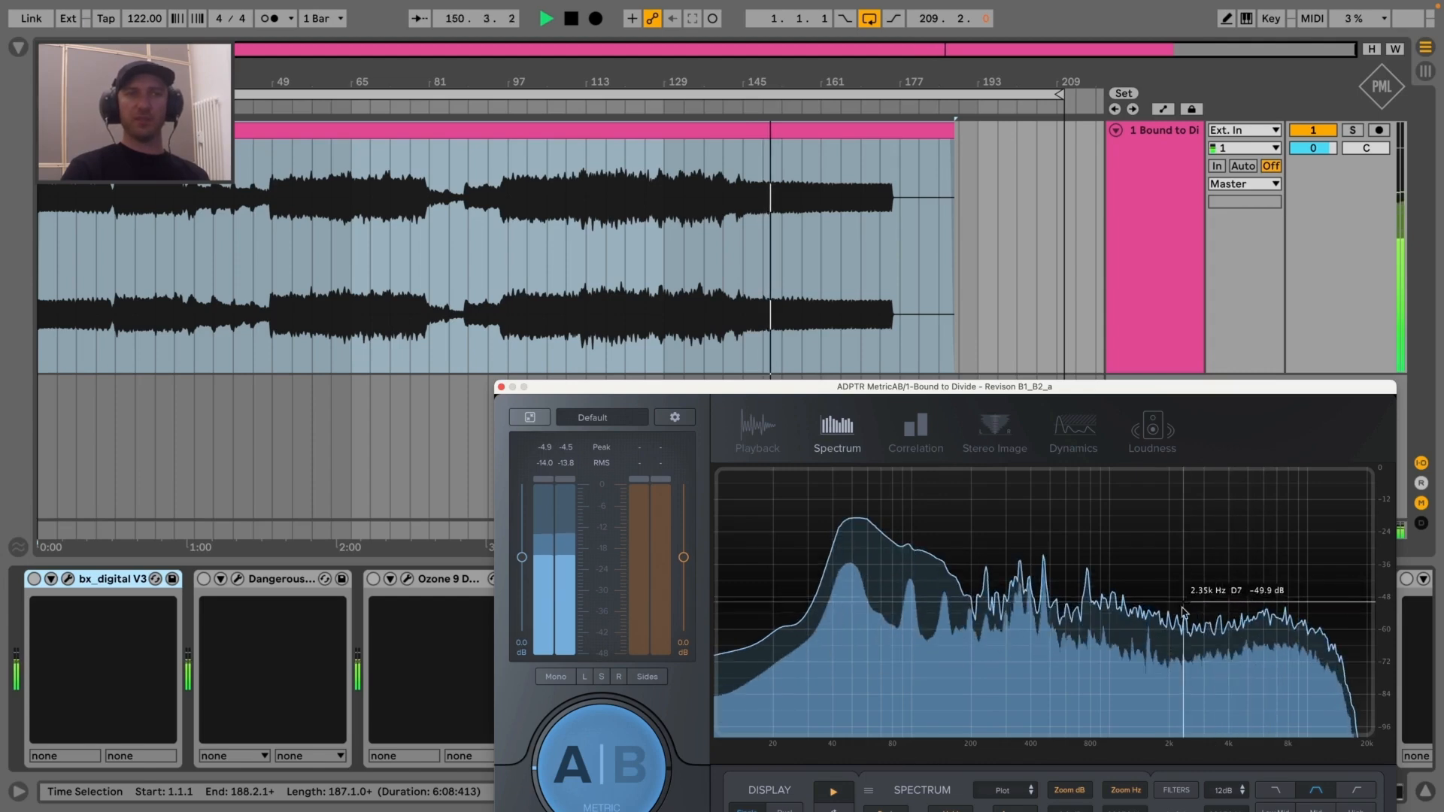
{"action": "left_click_drag", "start_coordinate": [810, 389], "coordinate": [901, 384]}
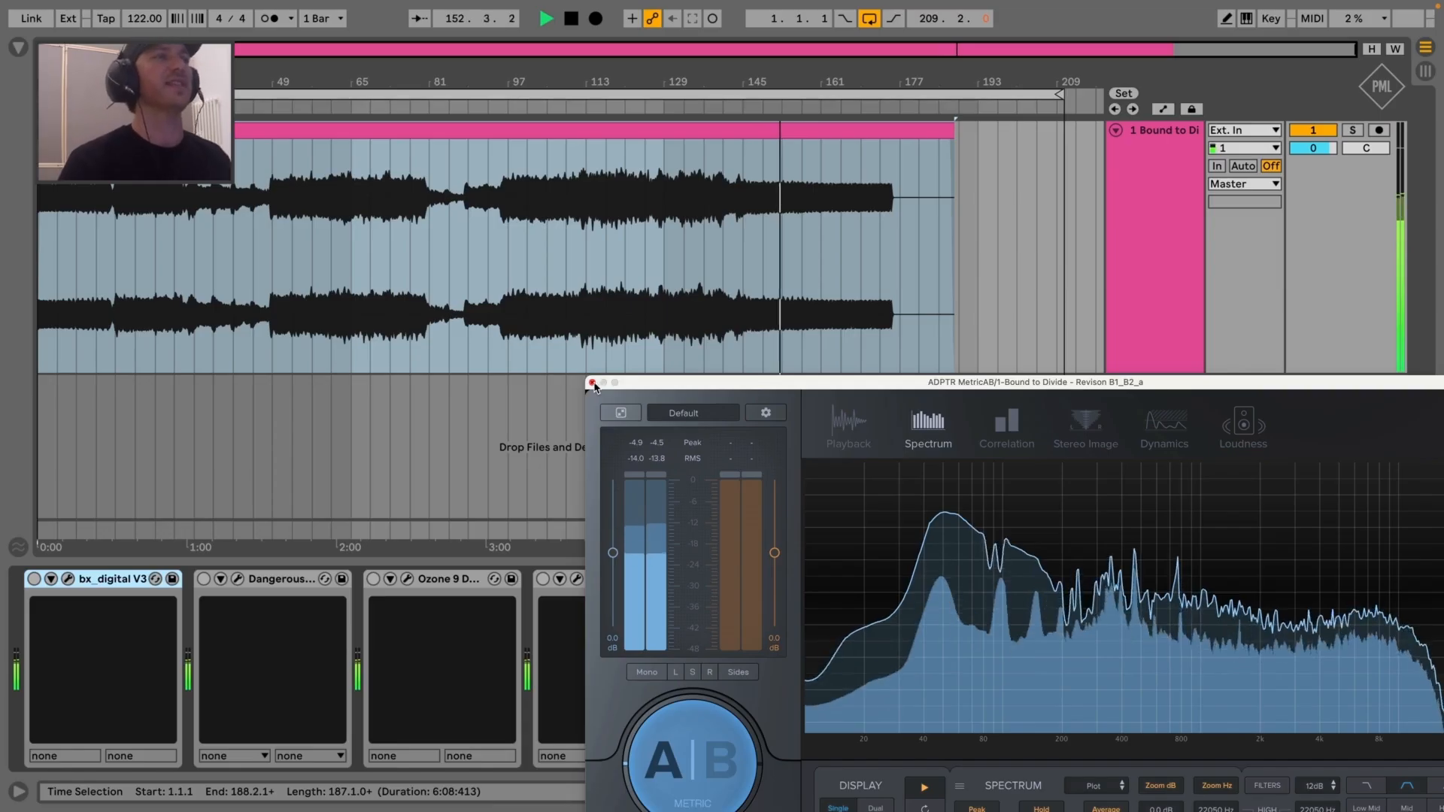
{"action": "left_click_drag", "start_coordinate": [650, 380], "coordinate": [701, 298]}
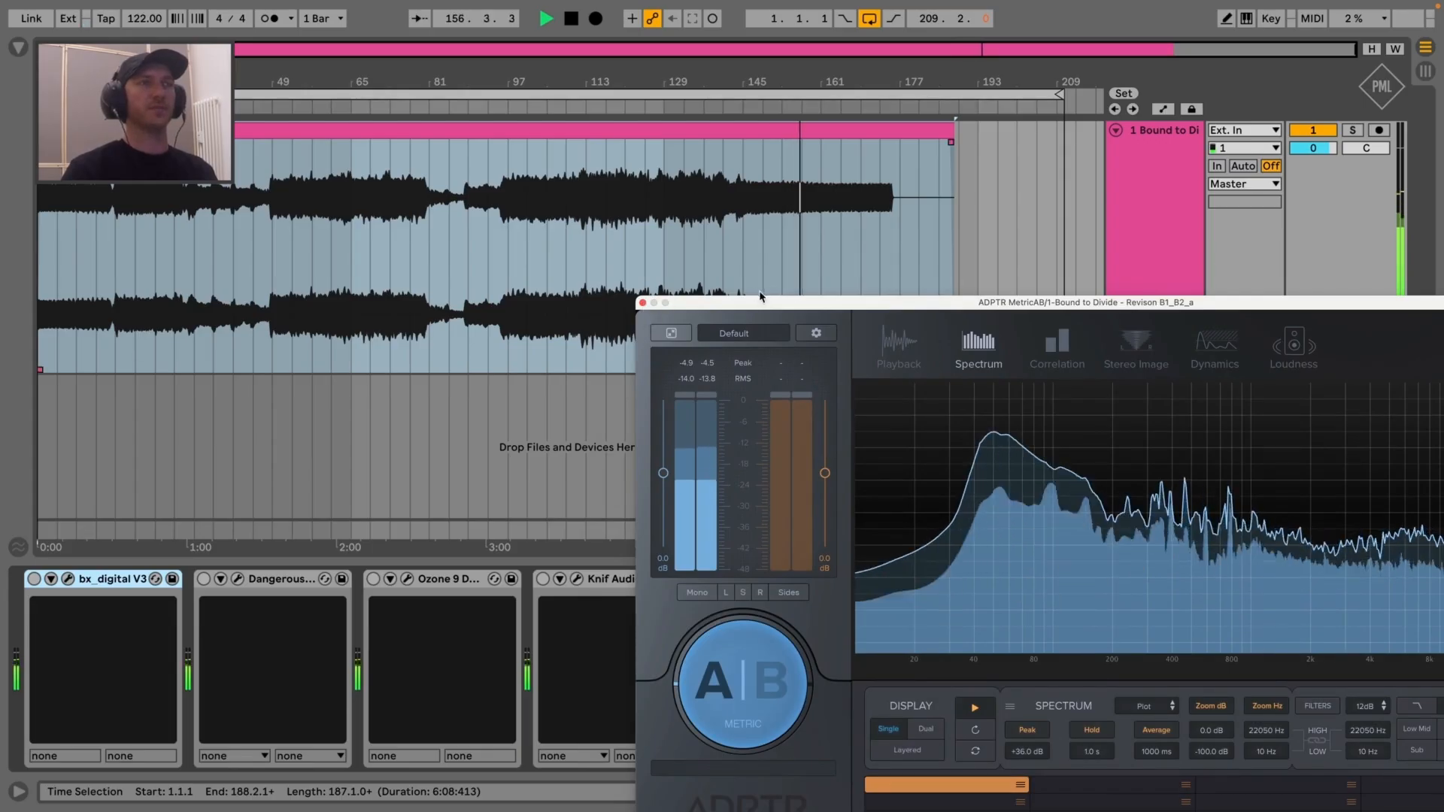
{"action": "left_click_drag", "start_coordinate": [783, 302], "coordinate": [927, 303]}
{"action": "left_click", "coordinate": [786, 303]}
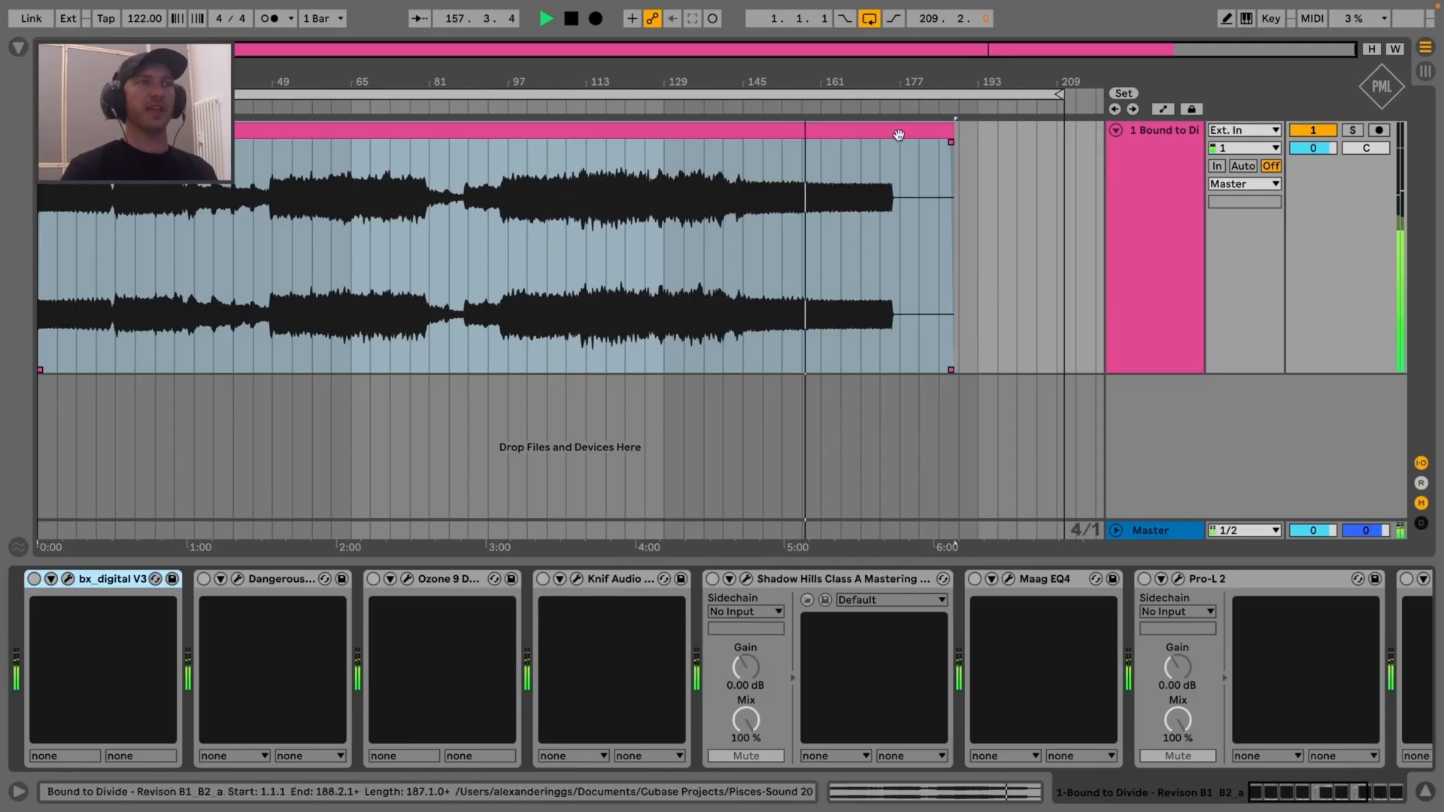
Play the track's final bars and trim the silent end of the clip back to bar 177
{"action": "left_click_drag", "start_coordinate": [894, 89], "coordinate": [884, 105]}
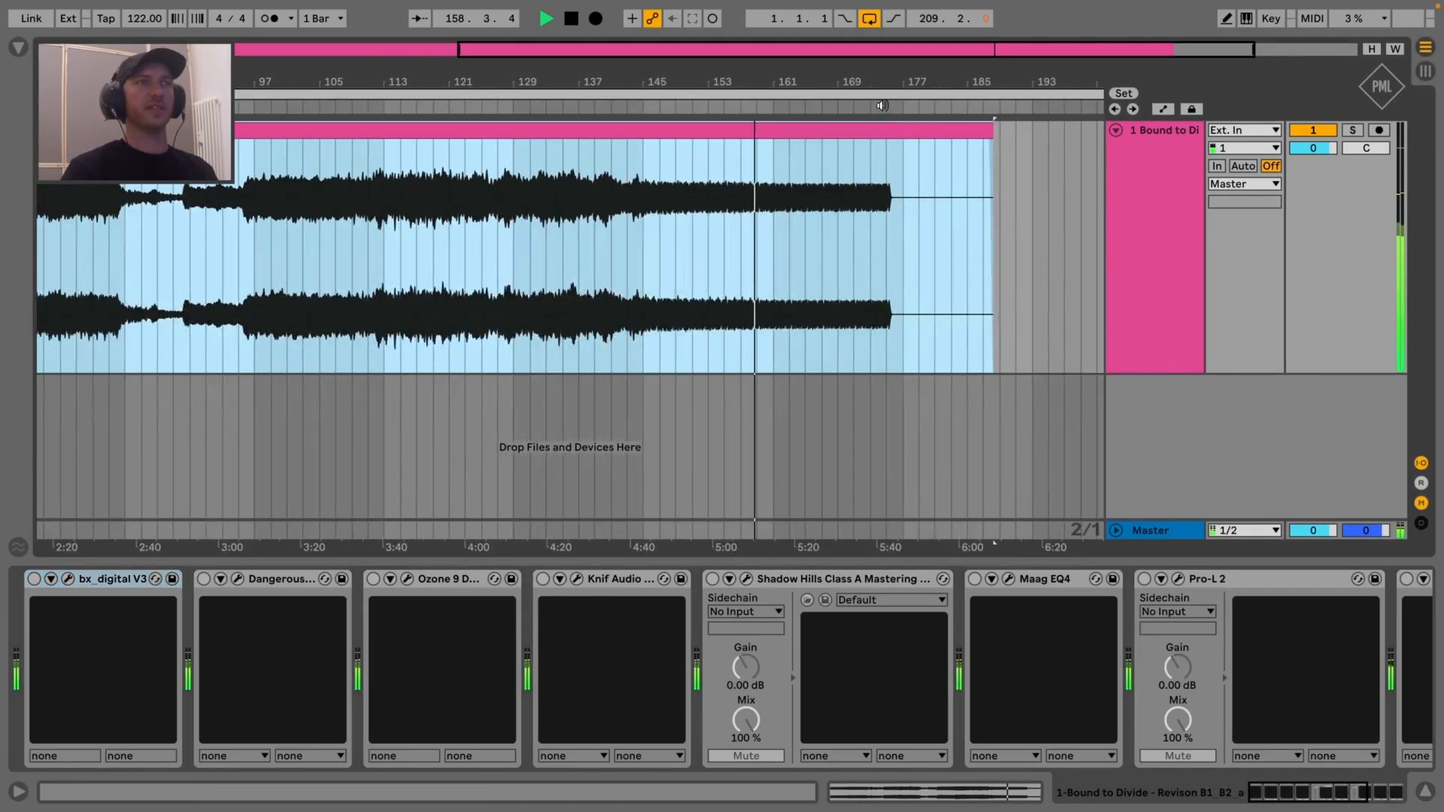
{"action": "left_click", "coordinate": [881, 105]}
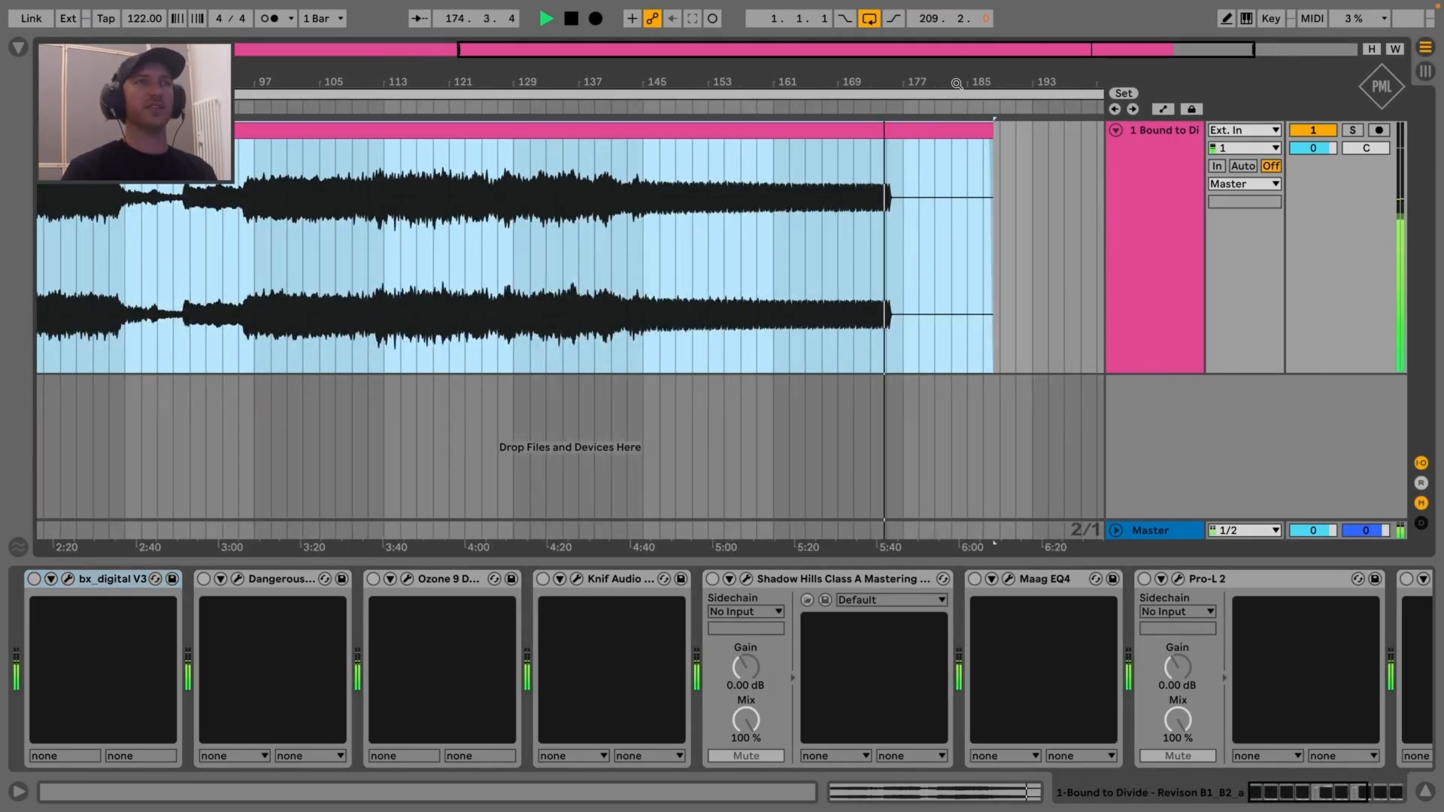
{"action": "scroll", "coordinate": [957, 83], "scroll_direction": "up", "scroll_amount": 5}
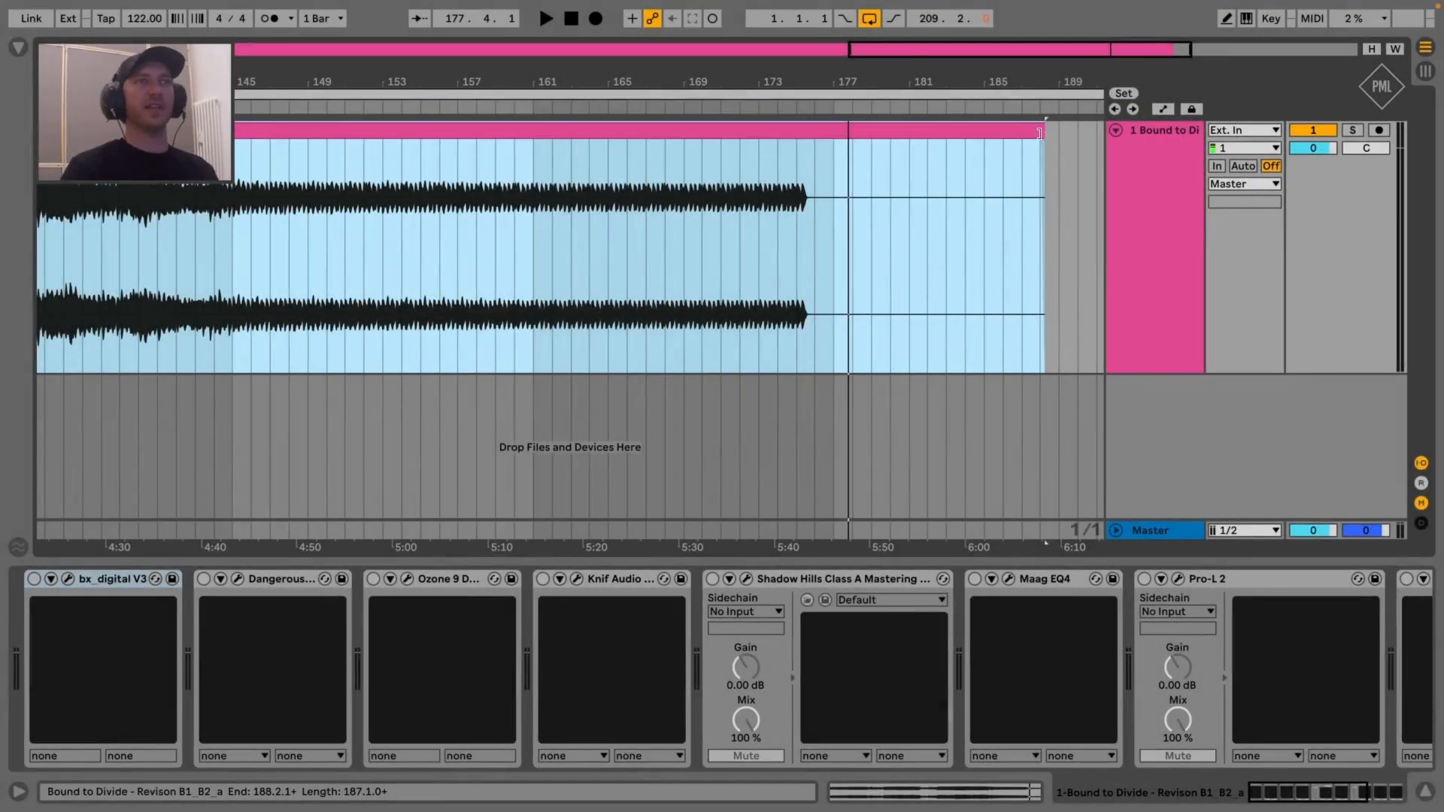
{"action": "left_click_drag", "start_coordinate": [1037, 133], "coordinate": [831, 133]}
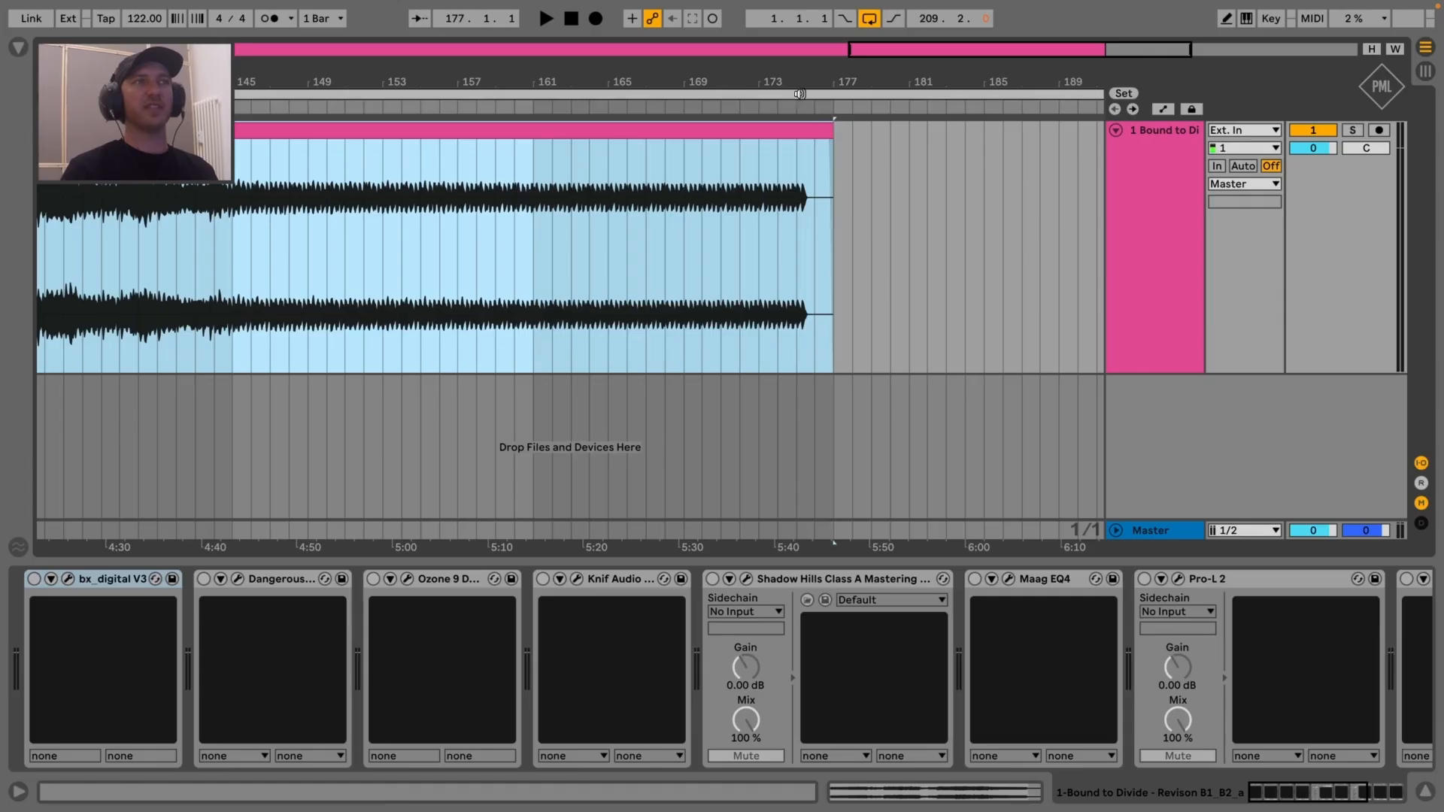
Audition the reverb tail of the ending and shorten the clip's end to 176.2.1
{"action": "left_click_drag", "start_coordinate": [814, 82], "coordinate": [812, 169]}
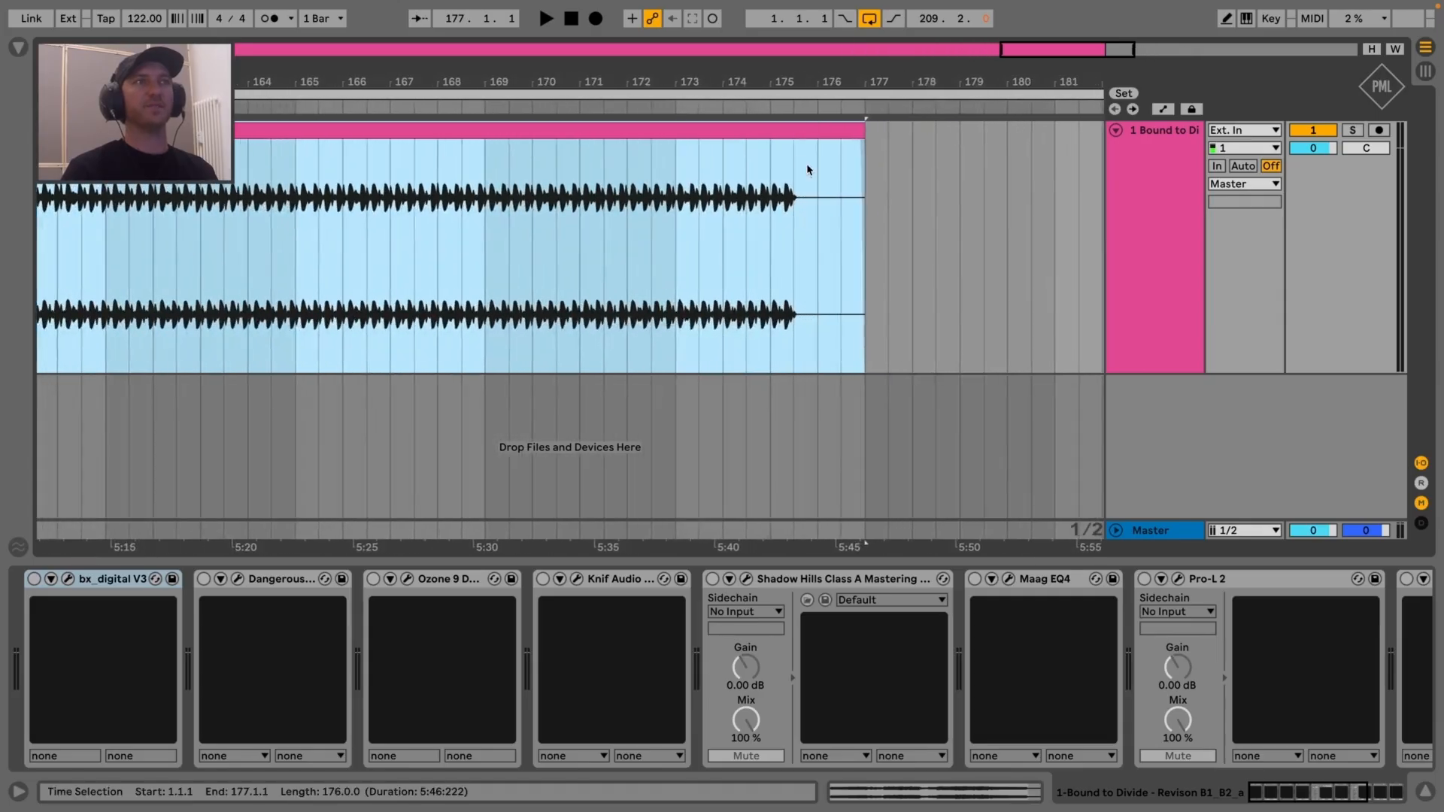
{"action": "left_click", "coordinate": [765, 108]}
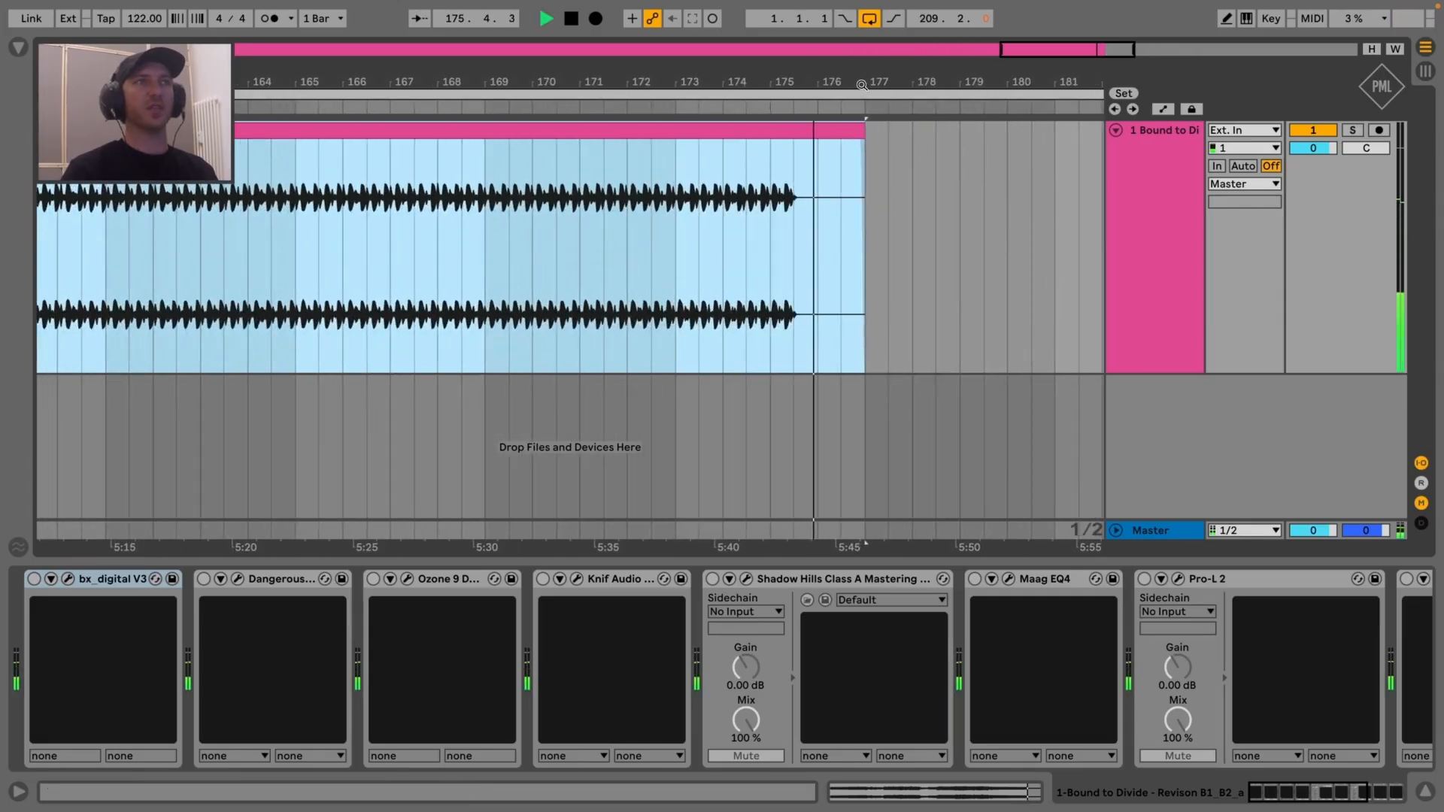
{"action": "left_click_drag", "start_coordinate": [862, 85], "coordinate": [818, 130]}
{"action": "key", "text": "space"}
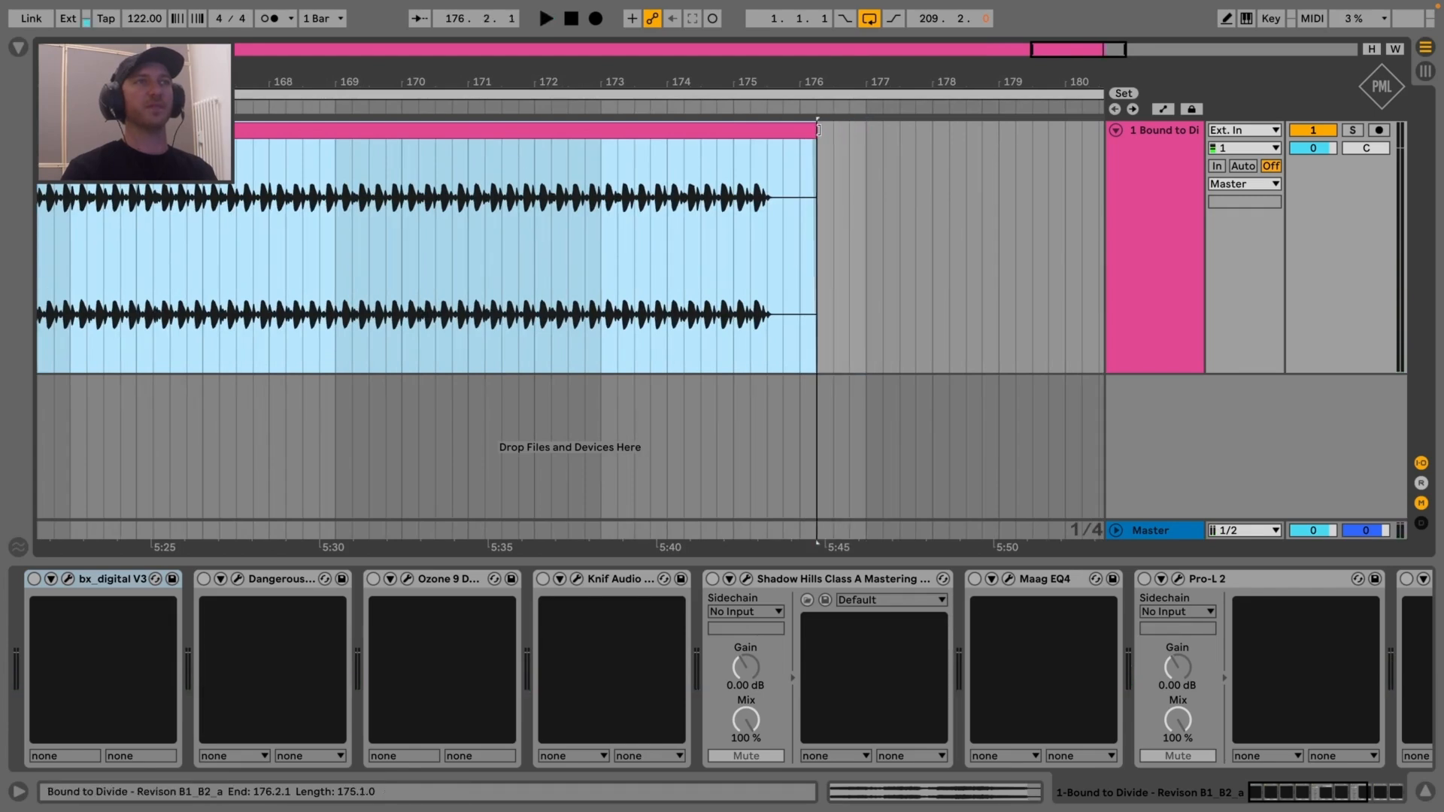
Audition the ending, try a shorter clip end at about 176.1.1, and return the end to 176.2.1
{"action": "left_click", "coordinate": [706, 106]}
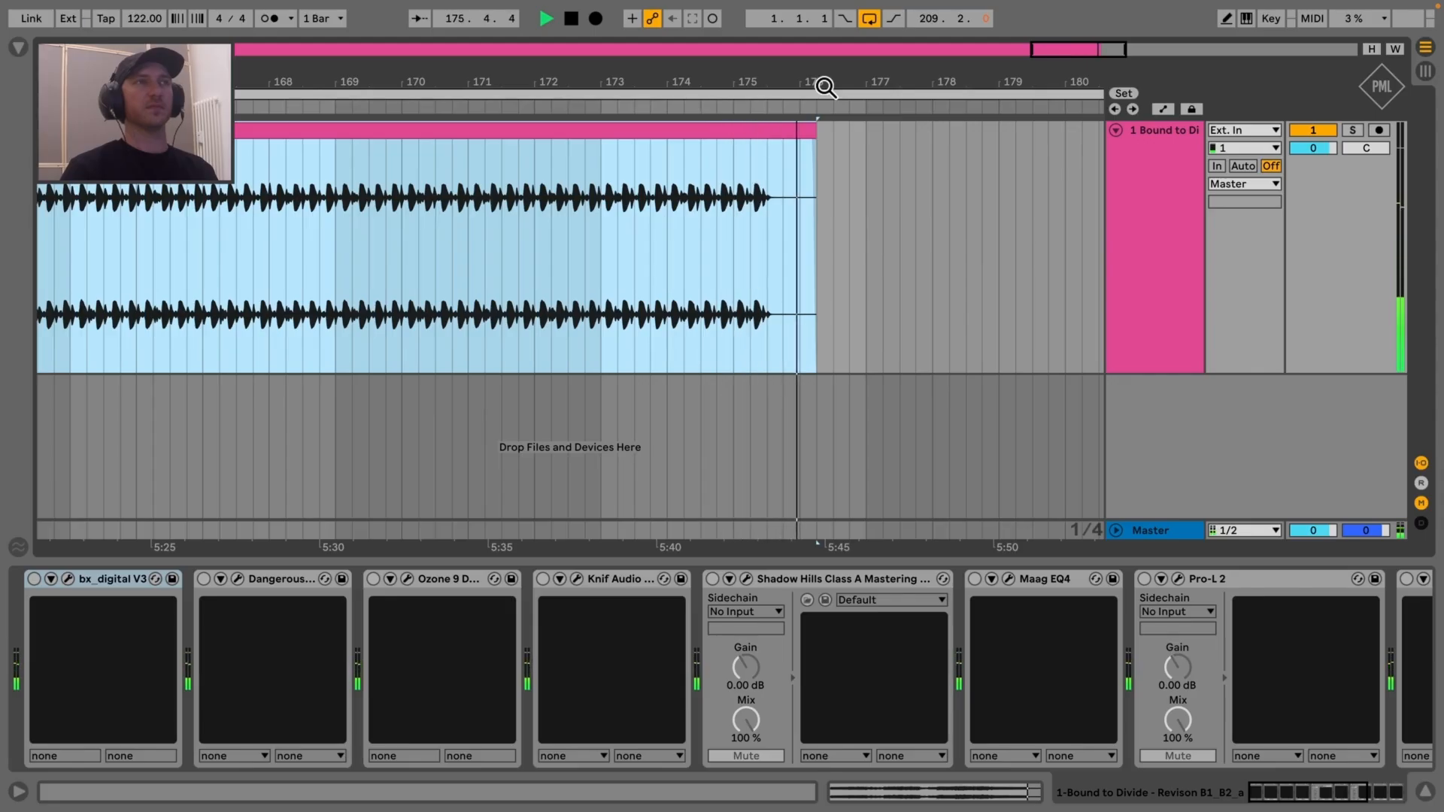
{"action": "key", "text": "space"}
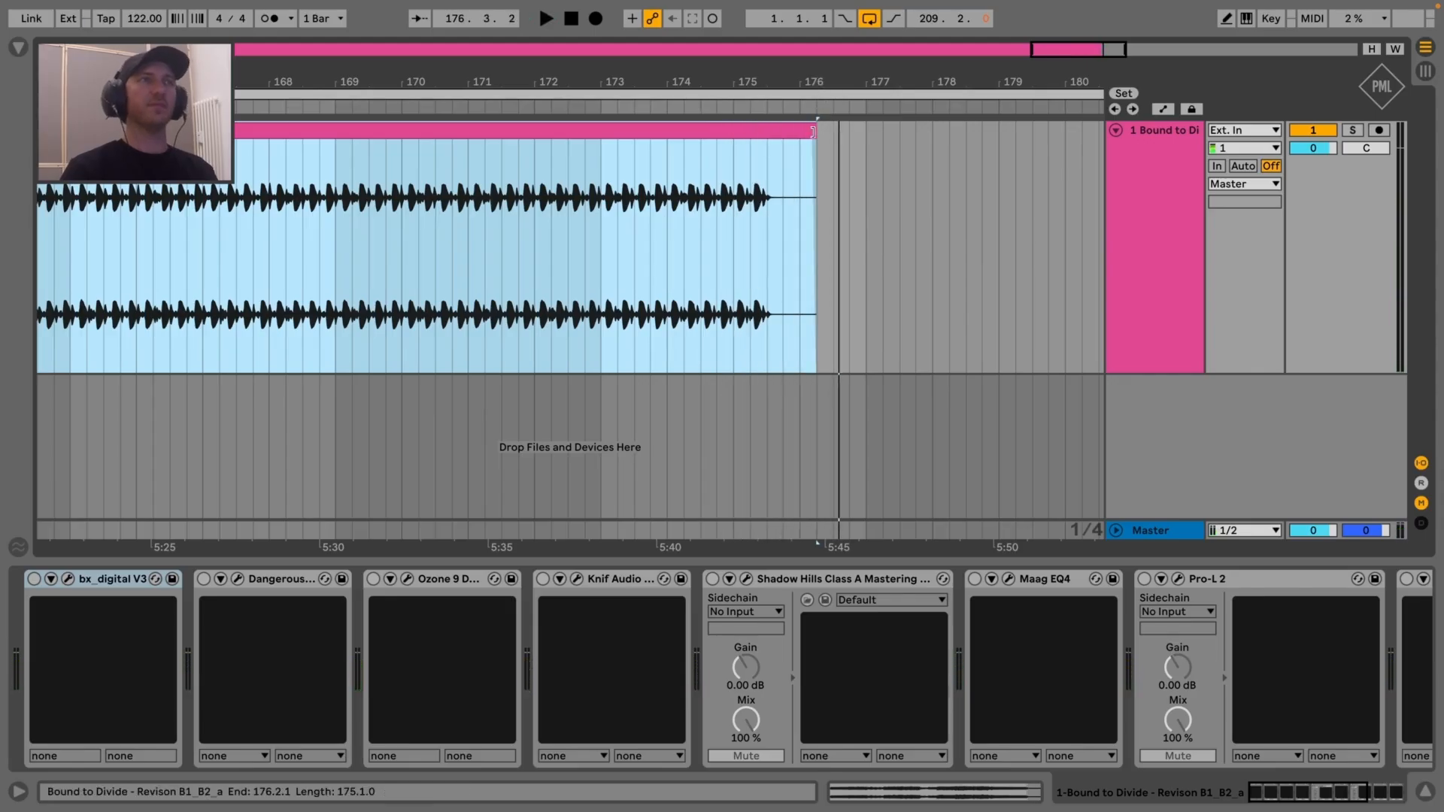
{"action": "left_click_drag", "start_coordinate": [817, 131], "coordinate": [802, 132]}
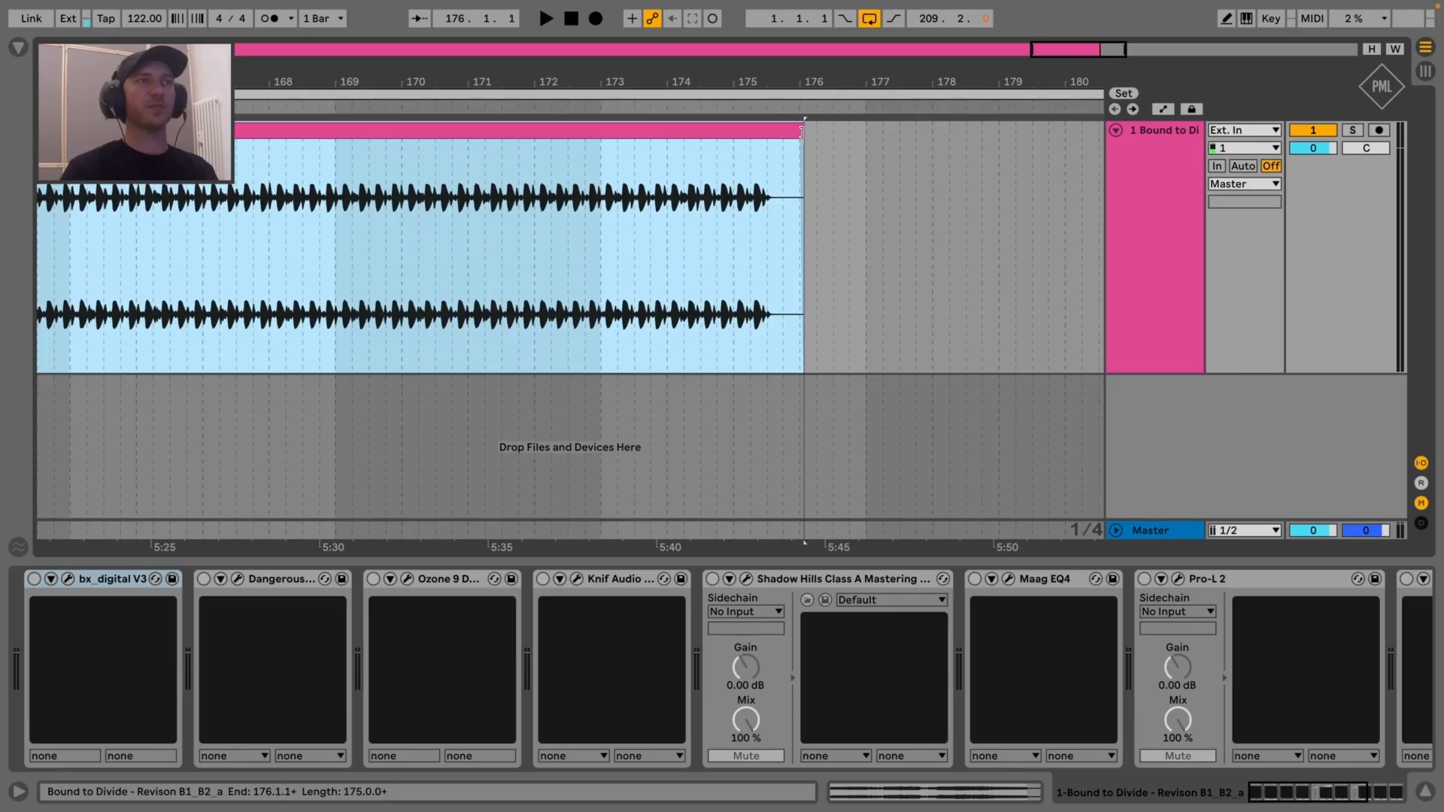
{"action": "left_click", "coordinate": [750, 107]}
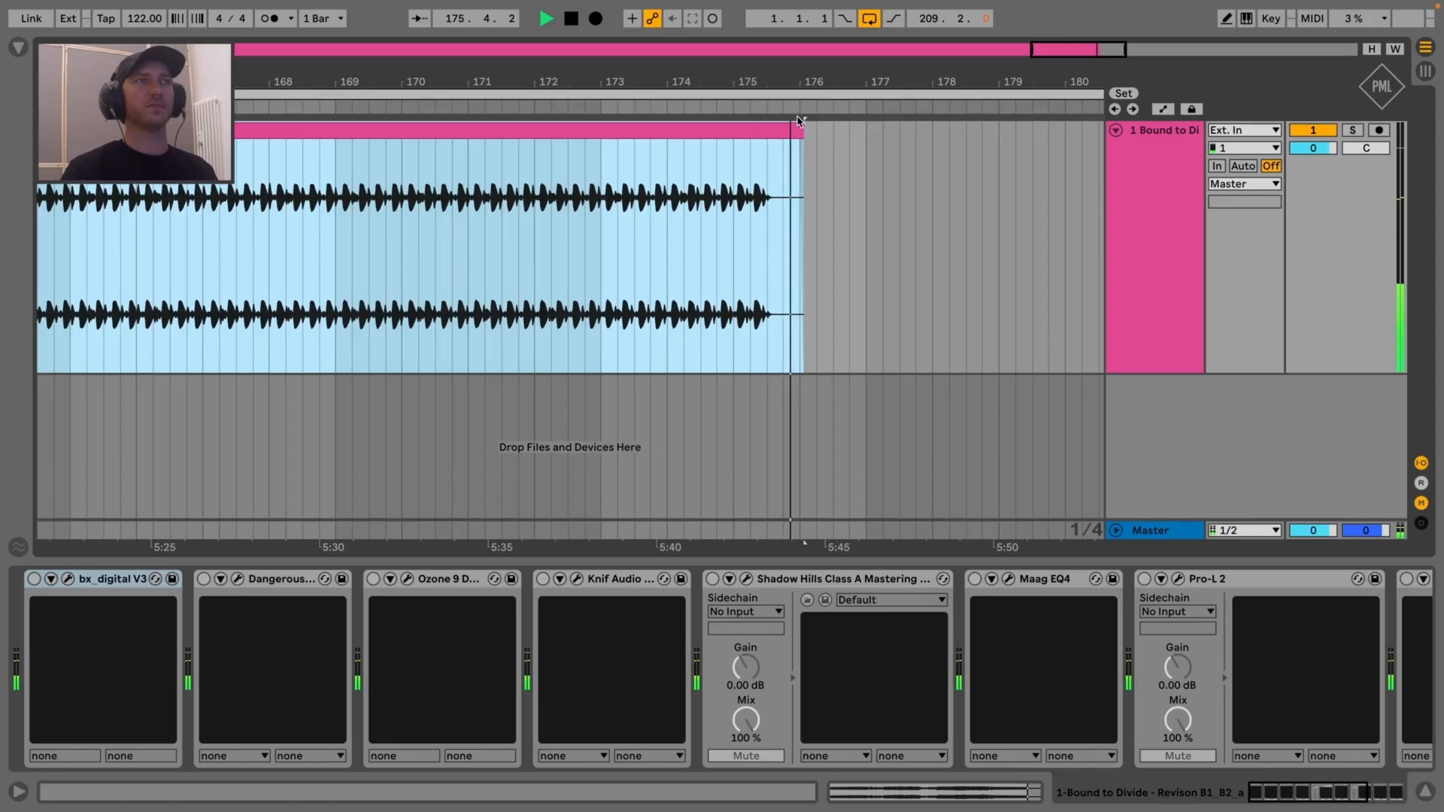
{"action": "key", "text": "space"}
{"action": "left_click_drag", "start_coordinate": [807, 131], "coordinate": [806, 22]}
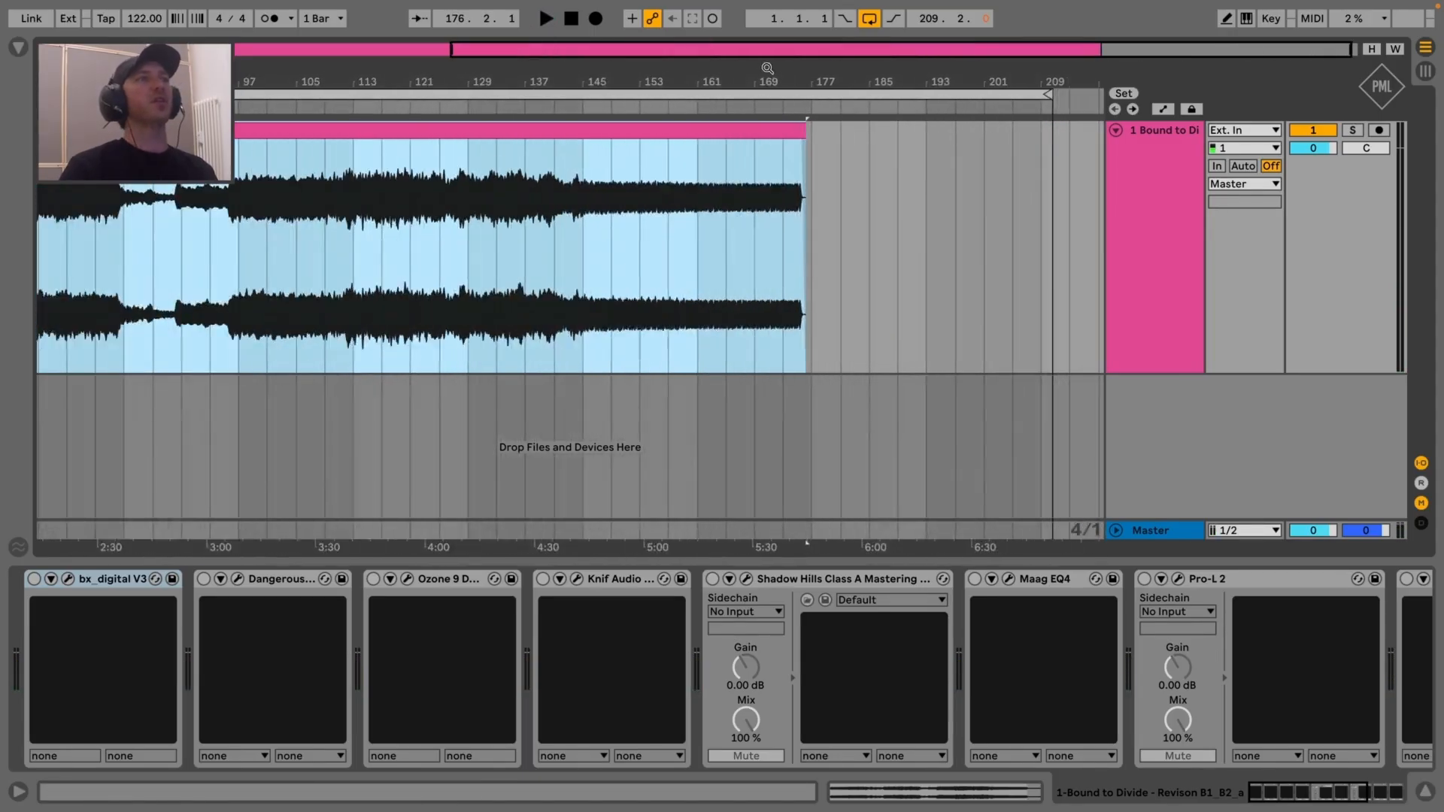
Move the clip slightly later on the timeline, leaving a gap of about 60 ms before its first kick
{"action": "left_click_drag", "start_coordinate": [767, 67], "coordinate": [767, 38]}
{"action": "left_click_drag", "start_coordinate": [42, 79], "coordinate": [42, 276]}
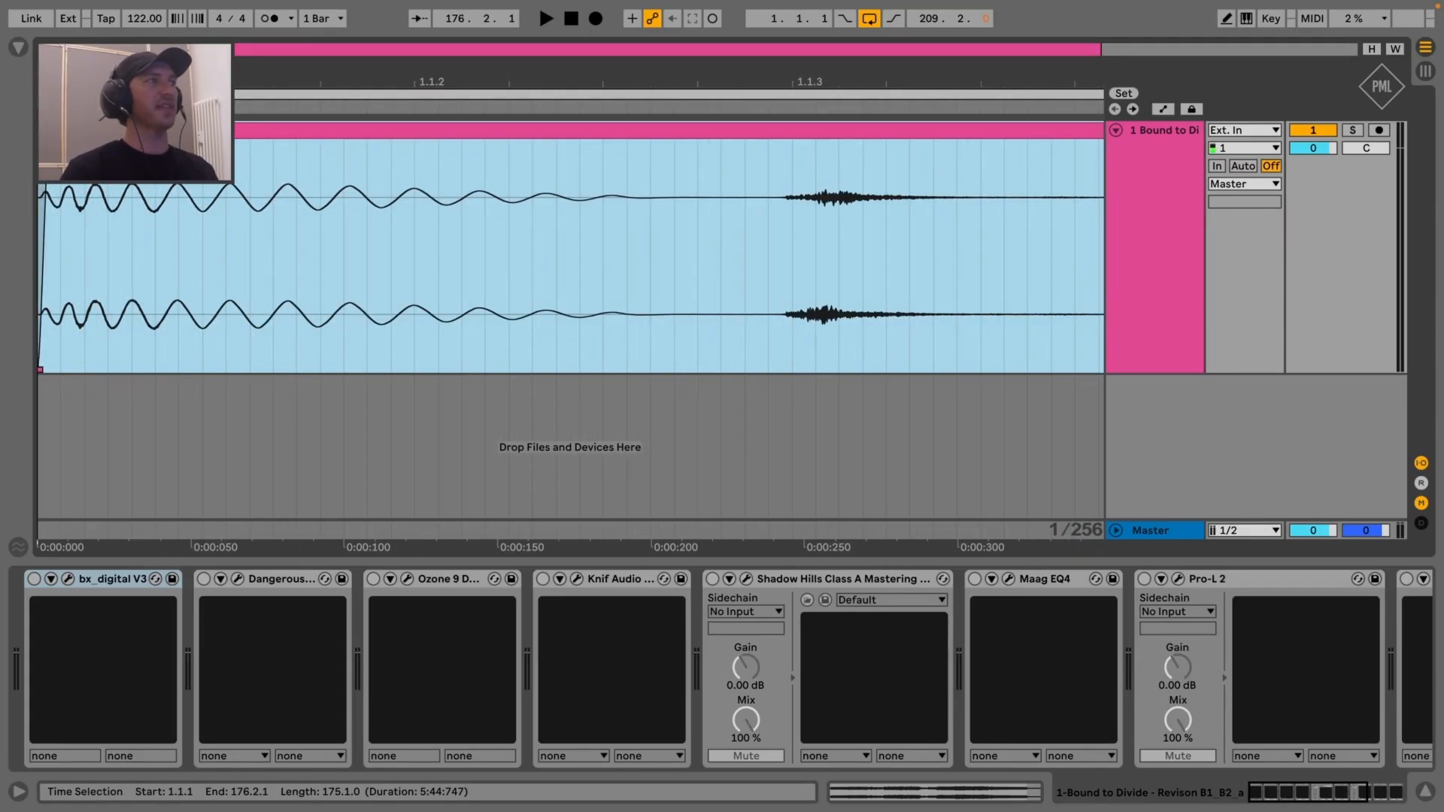
{"action": "left_click", "coordinate": [115, 162]}
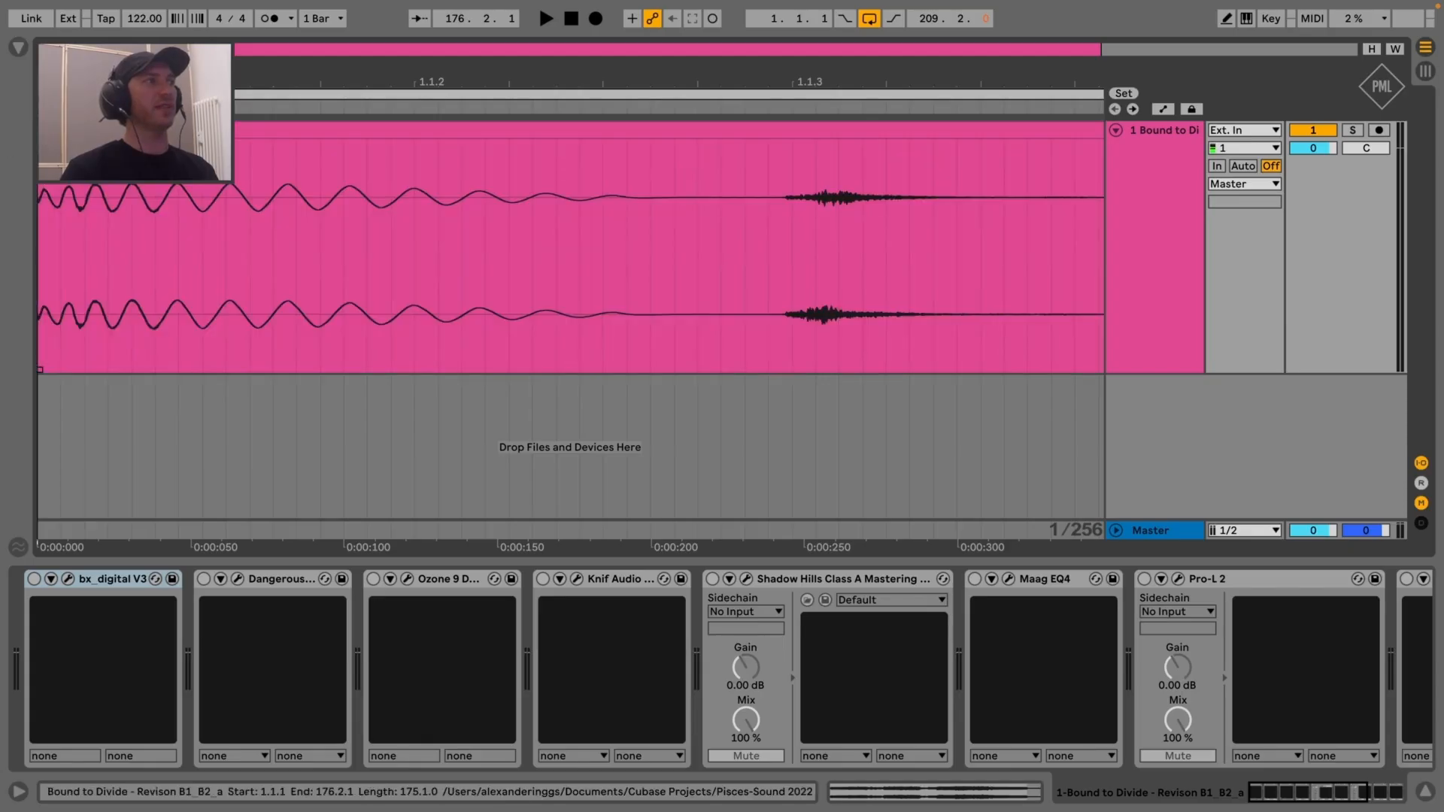
{"action": "mouse_move", "coordinate": [115, 81]}
{"action": "left_mouse_down"}
{"action": "mouse_move", "coordinate": [115, 52]}
{"action": "mouse_move", "coordinate": [115, 72]}
{"action": "left_mouse_up"}
{"action": "left_click", "coordinate": [115, 130]}
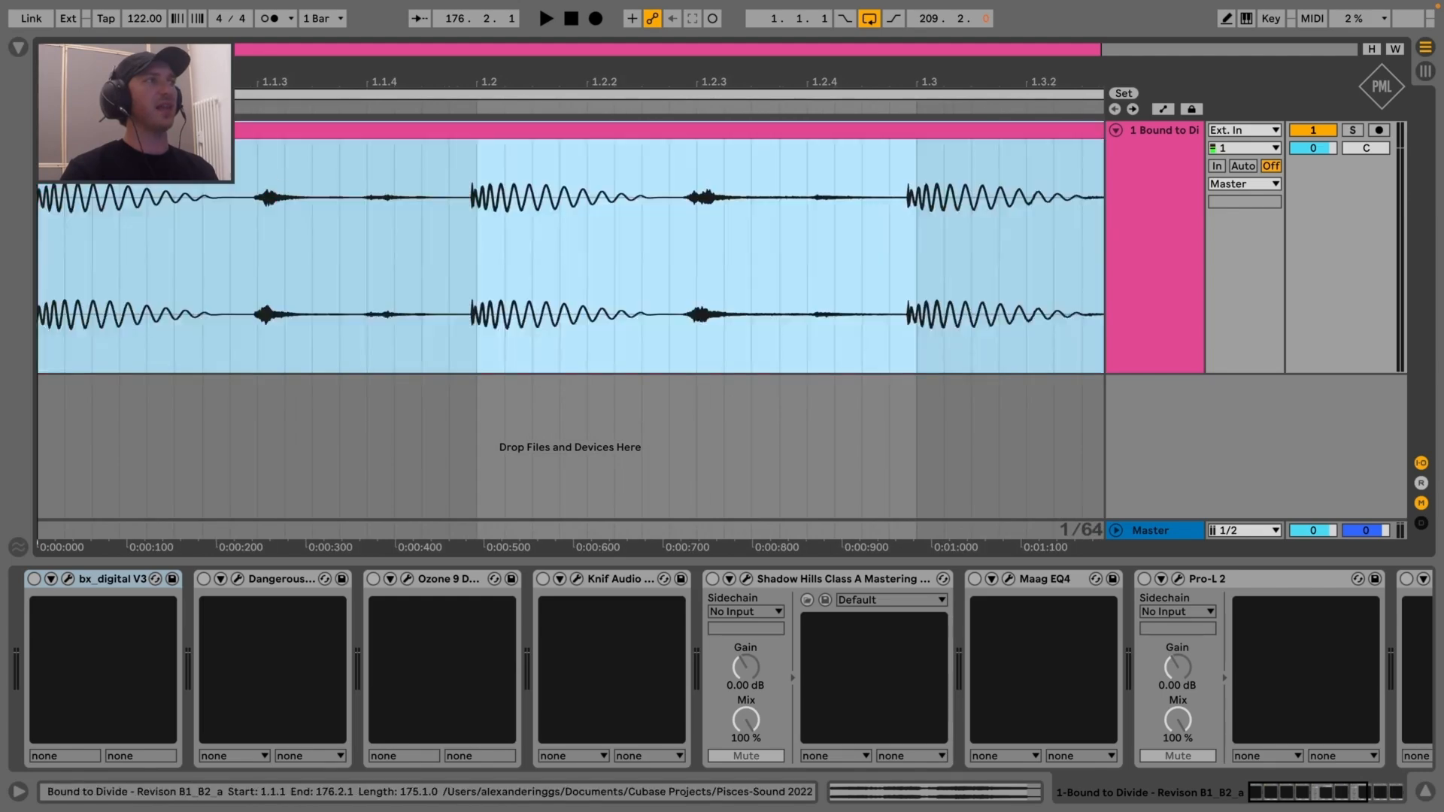
{"action": "left_click_drag", "start_coordinate": [98, 130], "coordinate": [120, 130]}
{"action": "left_click_drag", "start_coordinate": [110, 81], "coordinate": [111, 19]}
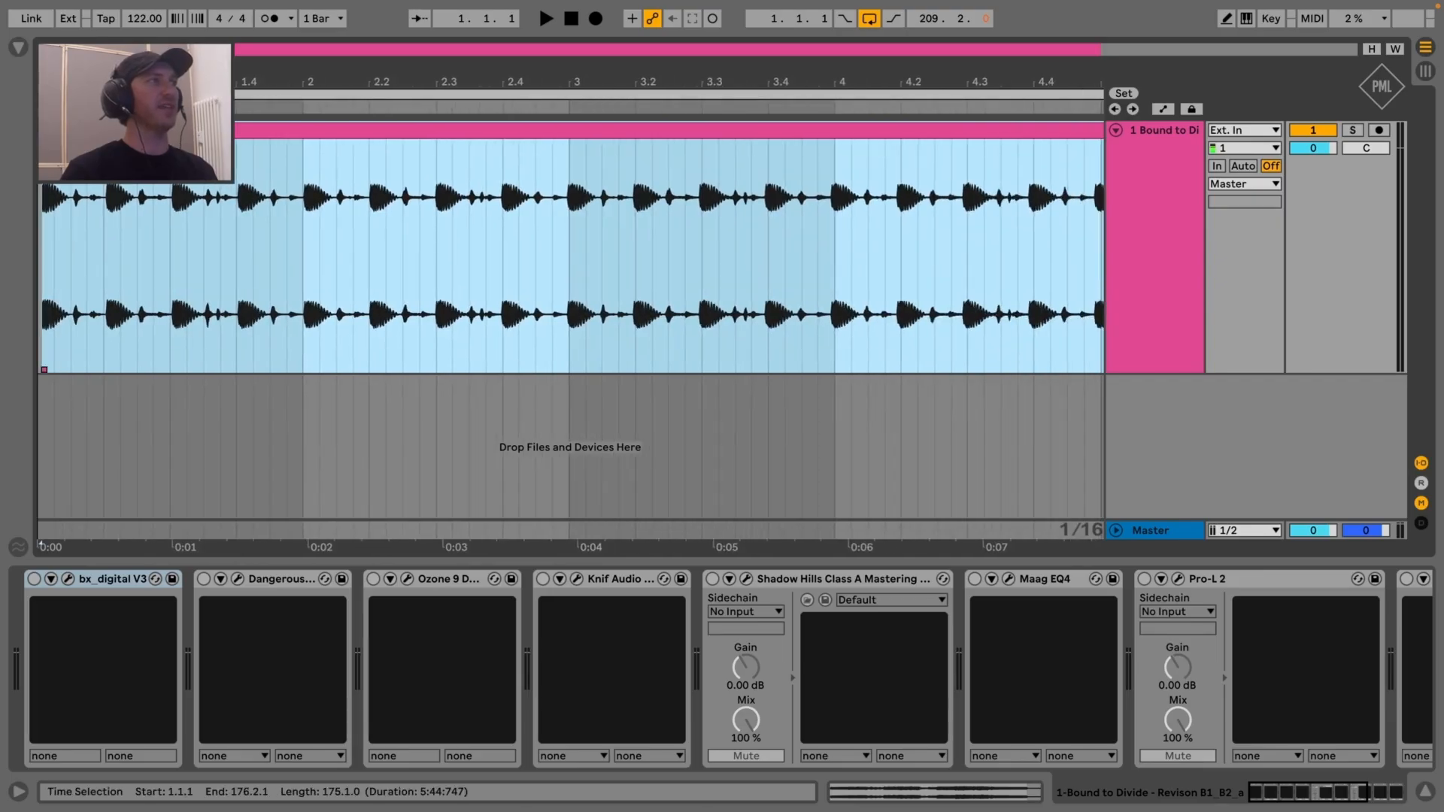
{"action": "left_click_drag", "start_coordinate": [40, 110], "coordinate": [78, 130]}
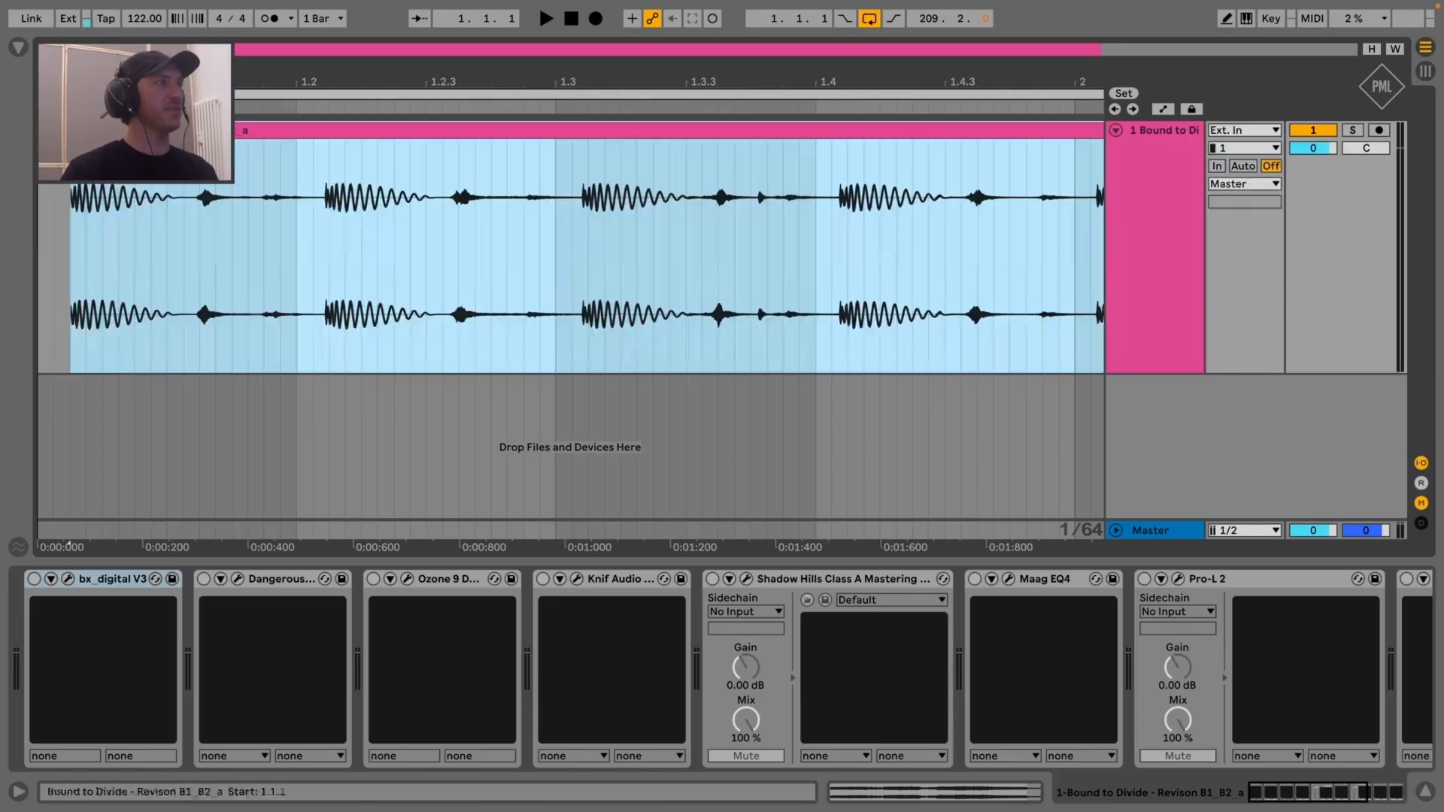
Set the loop to the clip's length of 175.1.0 from 1.1.1, and select the full range 1.1.1 to 176.2.1
{"action": "left_click_drag", "start_coordinate": [78, 81], "coordinate": [109, 54]}
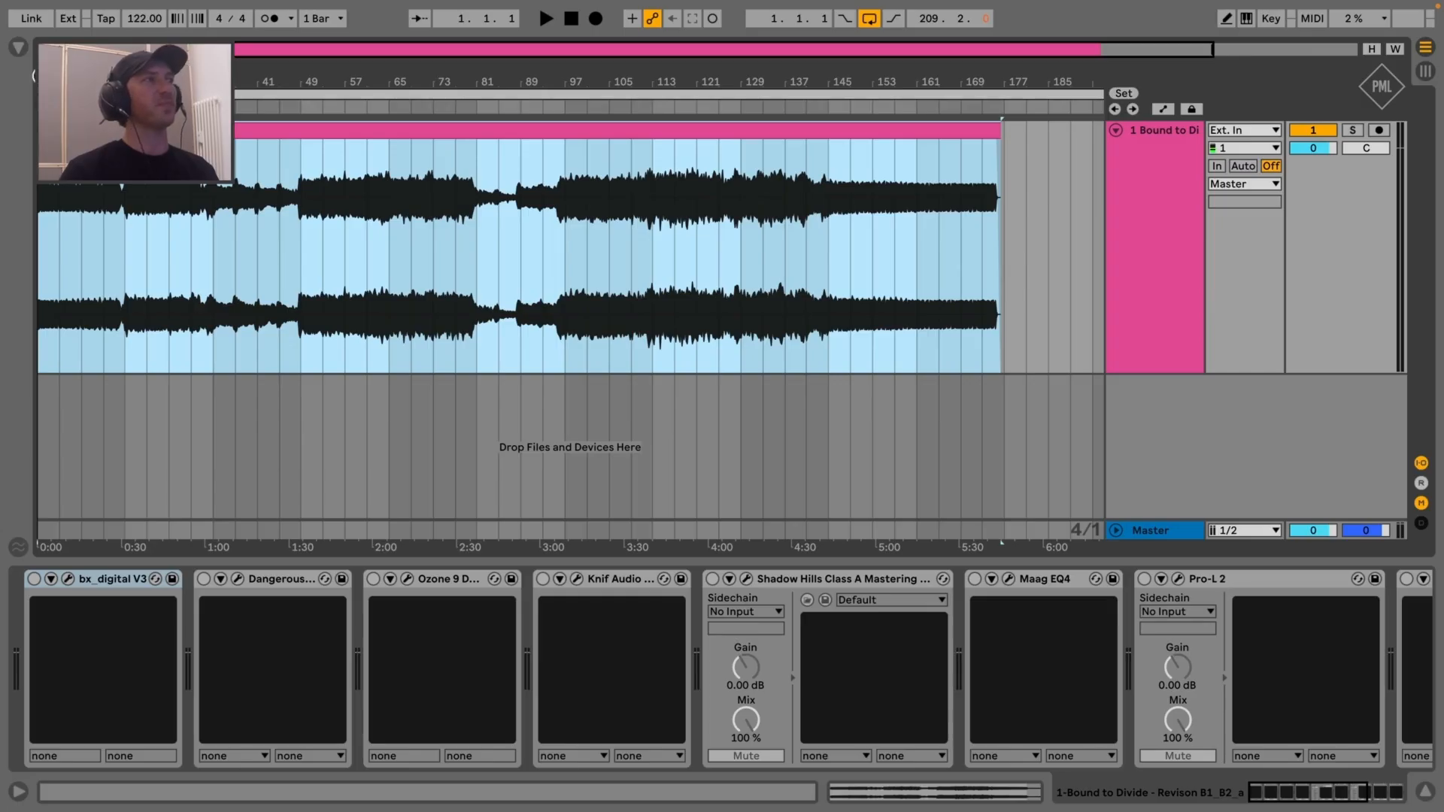
{"action": "left_click_drag", "start_coordinate": [109, 81], "coordinate": [117, 213]}
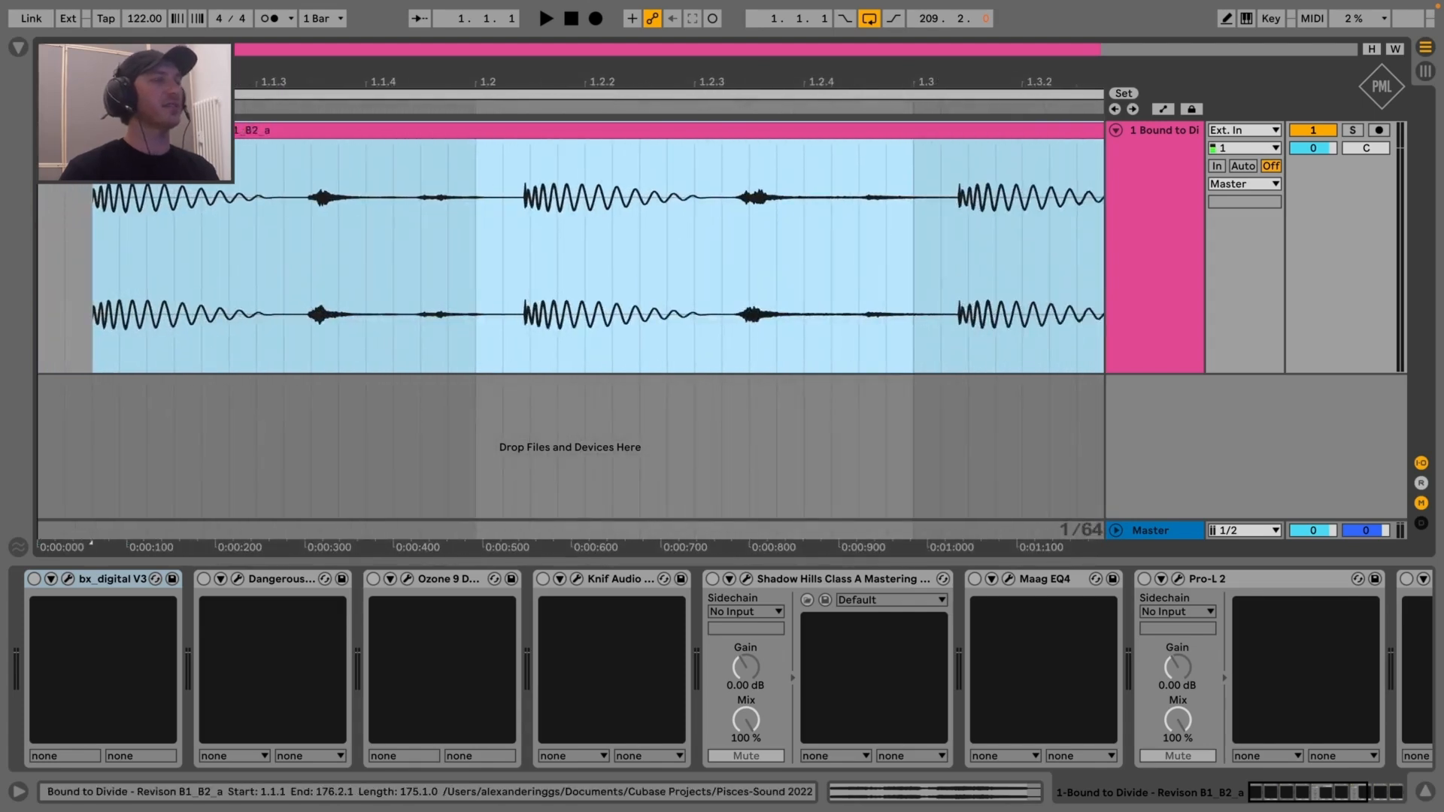
{"action": "key", "text": "super+l"}
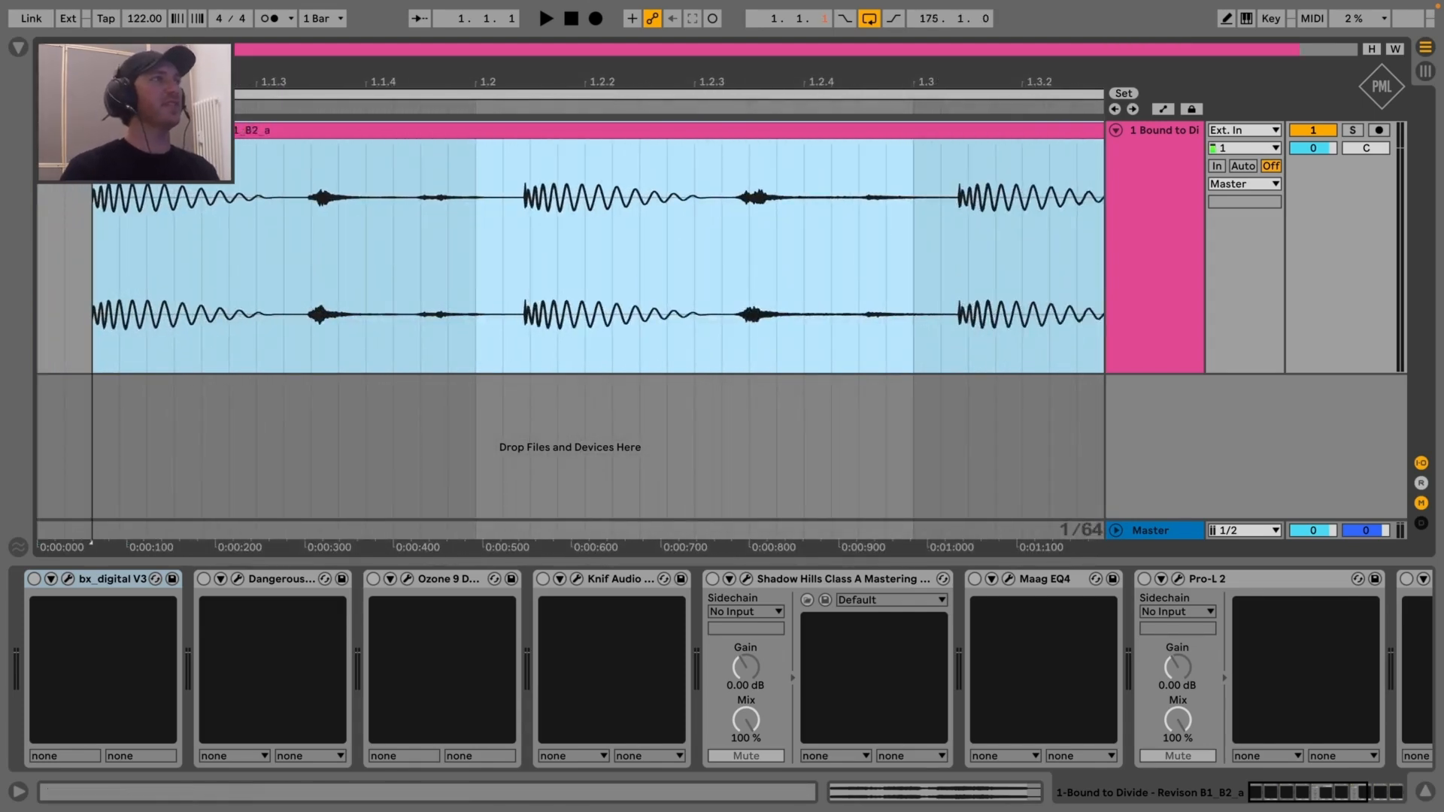
{"action": "key", "text": "super+shift+r"}
{"action": "key", "text": "super+a"}
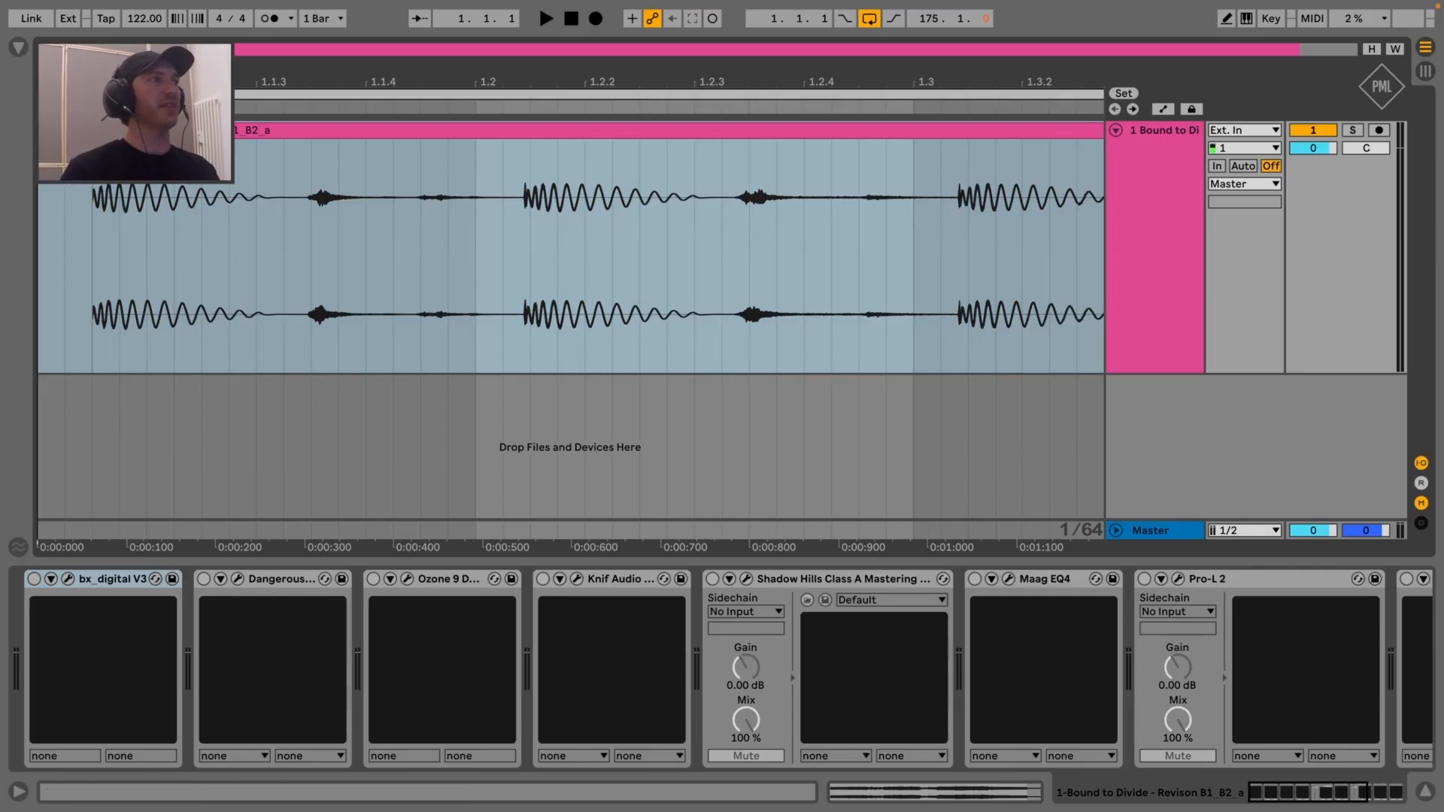
{"action": "key", "text": "z"}
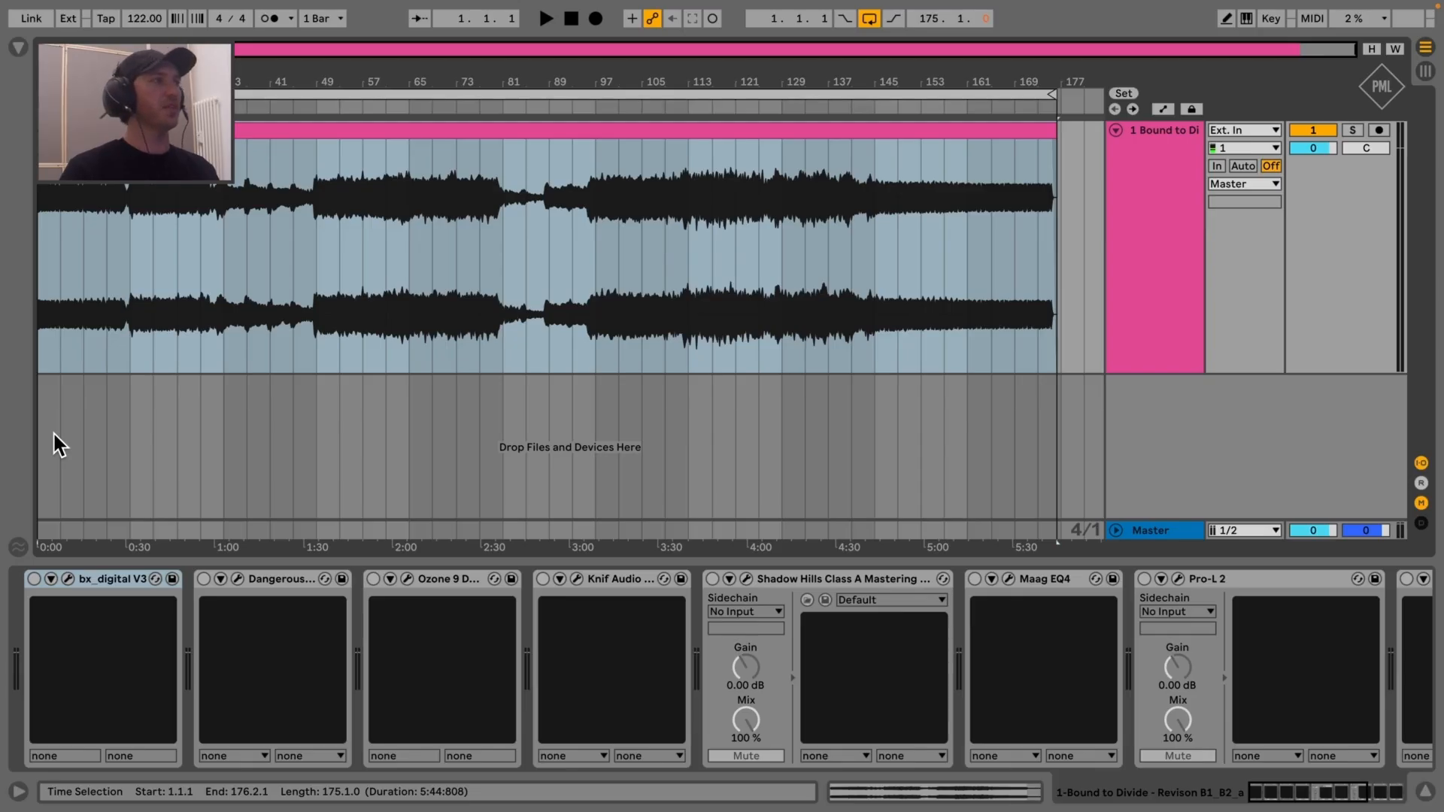
Play the track from the start and examine the short gap before the first kick close up
{"action": "key", "text": "space"}
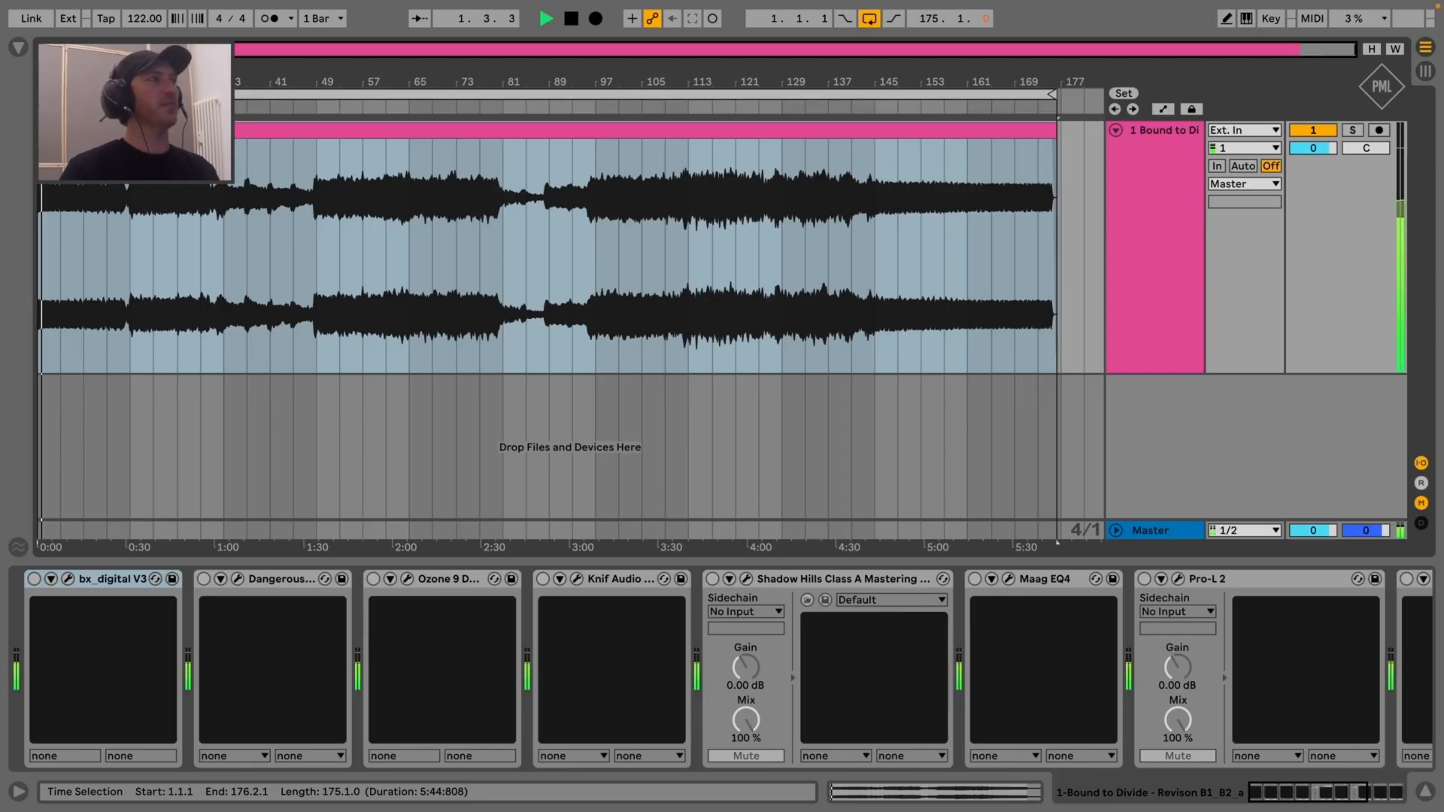
{"action": "key", "text": "plus"}
{"action": "key", "text": "plus"}
{"action": "key", "text": "plus"}
{"action": "key", "text": "plus"}
{"action": "key", "text": "plus"}
{"action": "key", "text": "plus"}
{"action": "key", "text": "plus"}
{"action": "key", "text": "plus"}
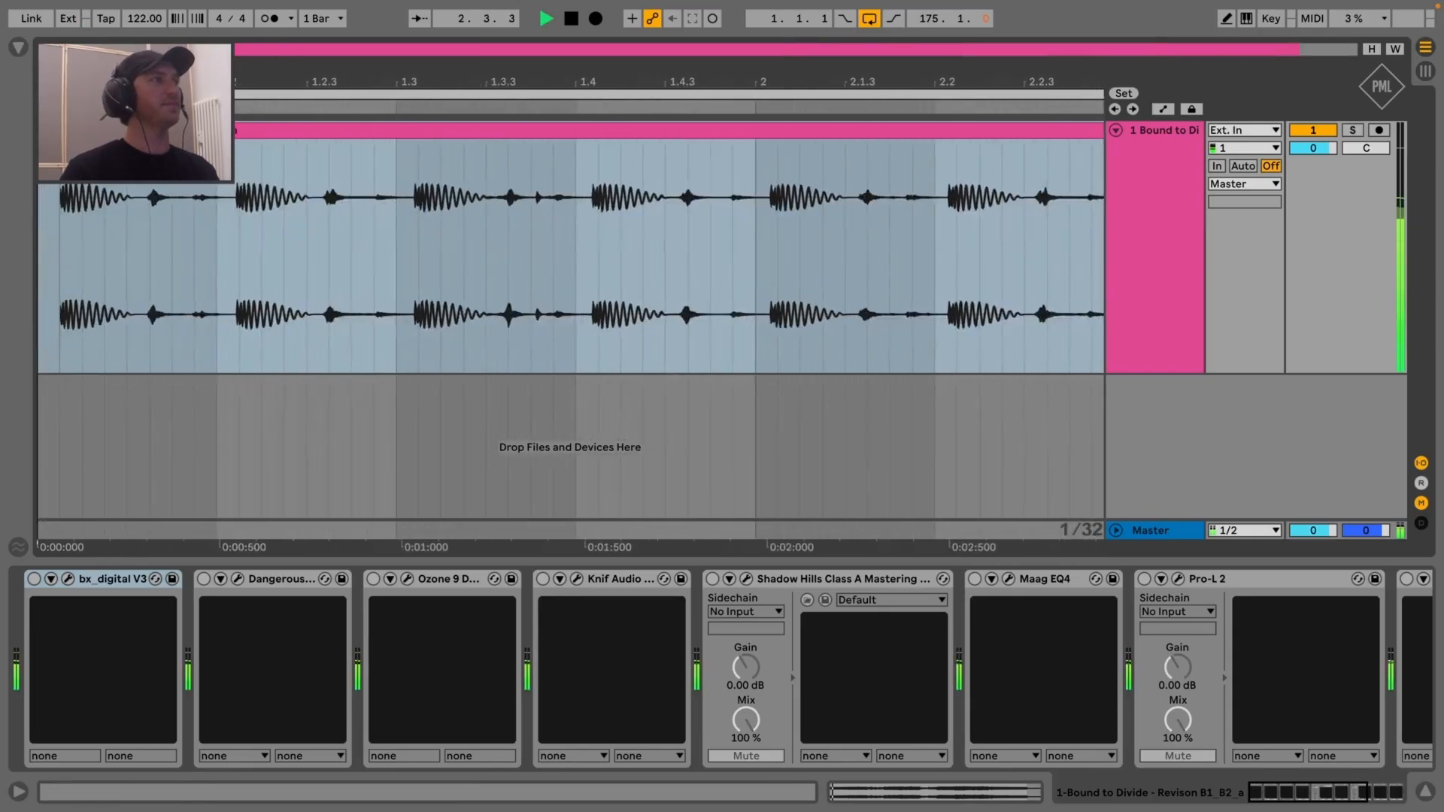
{"action": "key", "text": "plus"}
{"action": "key", "text": "plus"}
{"action": "key", "text": "plus"}
{"action": "key", "text": "plus"}
{"action": "key", "text": "plus"}
{"action": "key", "text": "plus"}
{"action": "key", "text": "minus"}
{"action": "key", "text": "minus"}
{"action": "key", "text": "minus"}
{"action": "key", "text": "minus"}
{"action": "key", "text": "minus"}
{"action": "key", "text": "minus"}
{"action": "key", "text": "minus"}
{"action": "key", "text": "minus"}
{"action": "key", "text": "minus"}
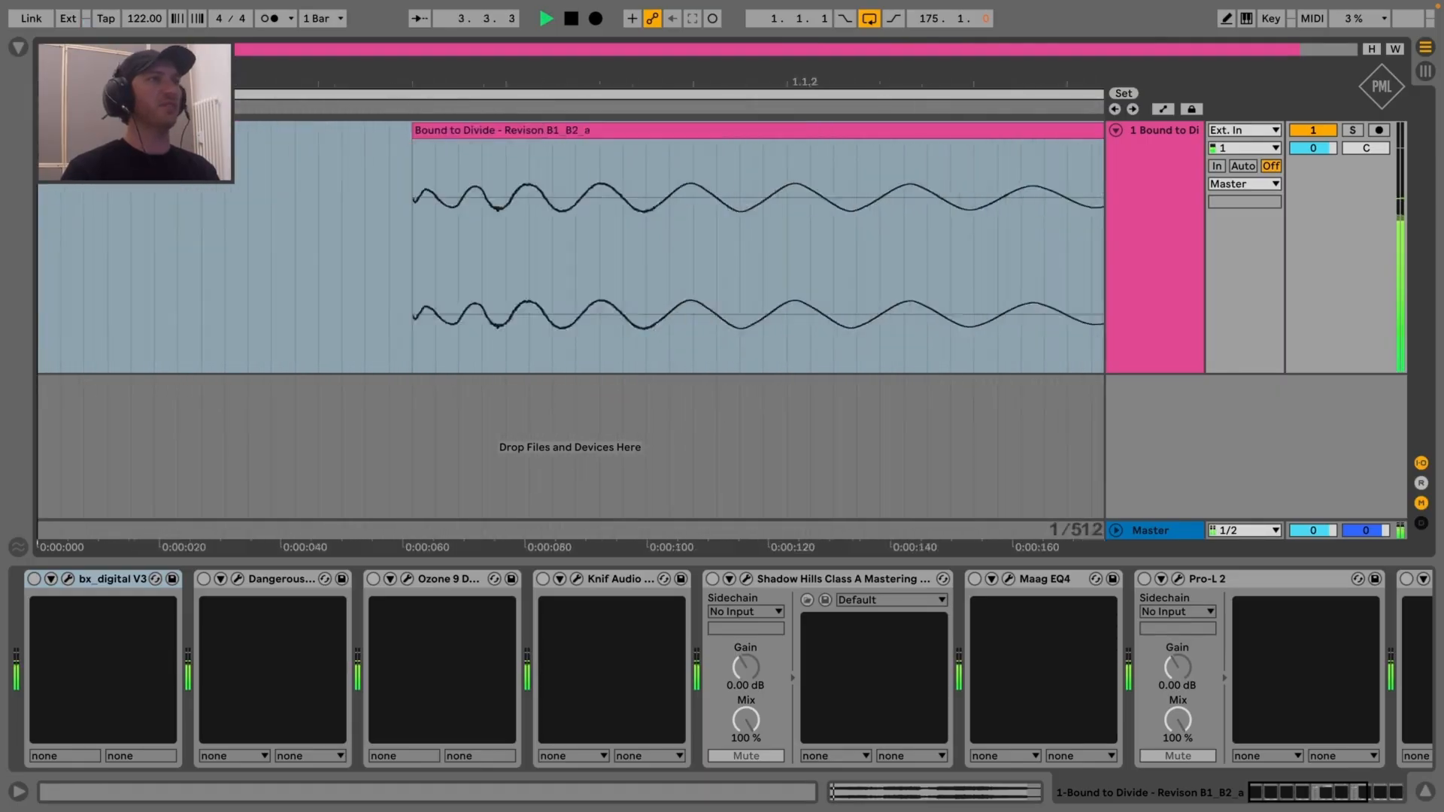
{"action": "key", "text": "minus"}
{"action": "key", "text": "minus"}
{"action": "key", "text": "minus"}
{"action": "key", "text": "minus"}
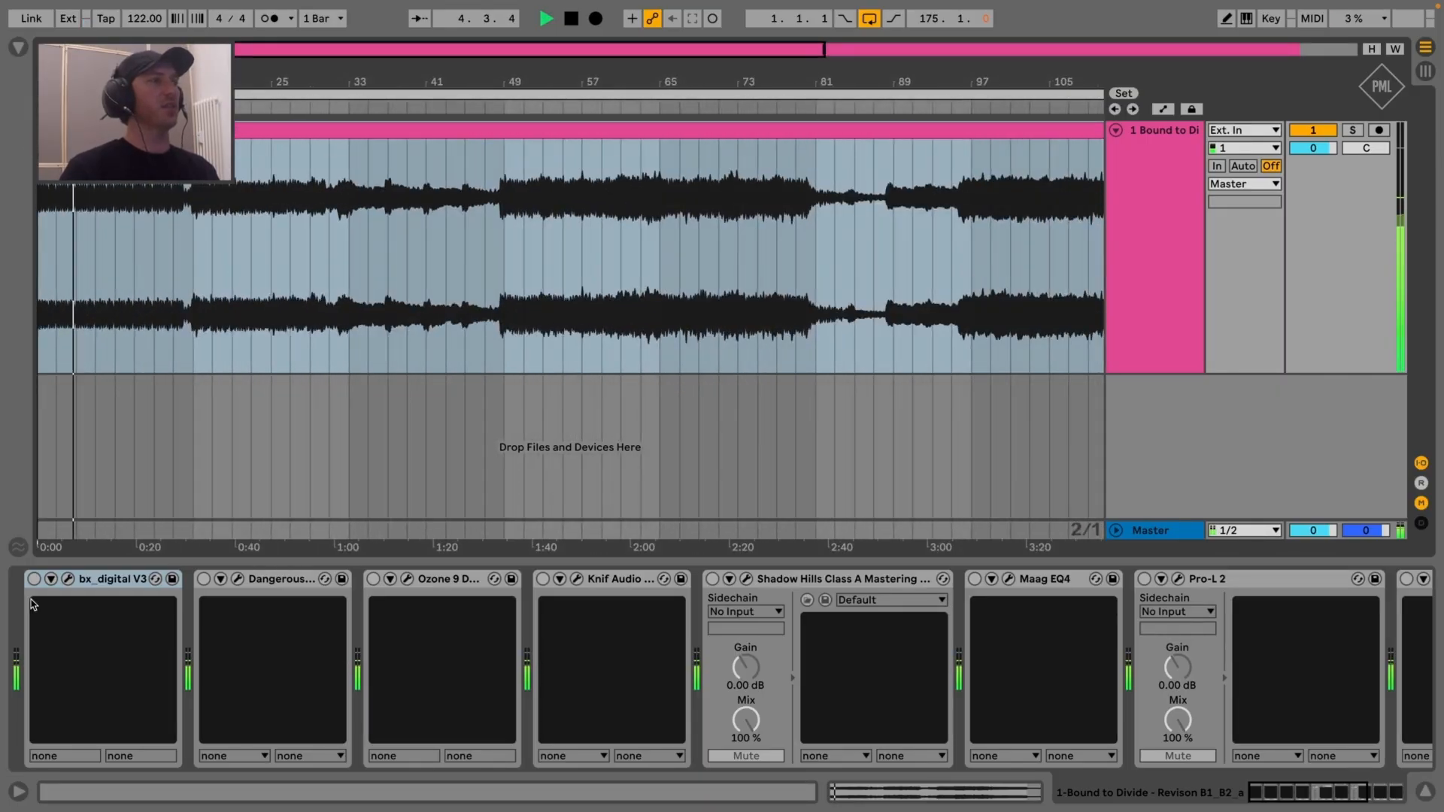
Enable the bx_digital V3 equalizer, open its interface, and place it clear of the webcam area
{"action": "left_click", "coordinate": [34, 579]}
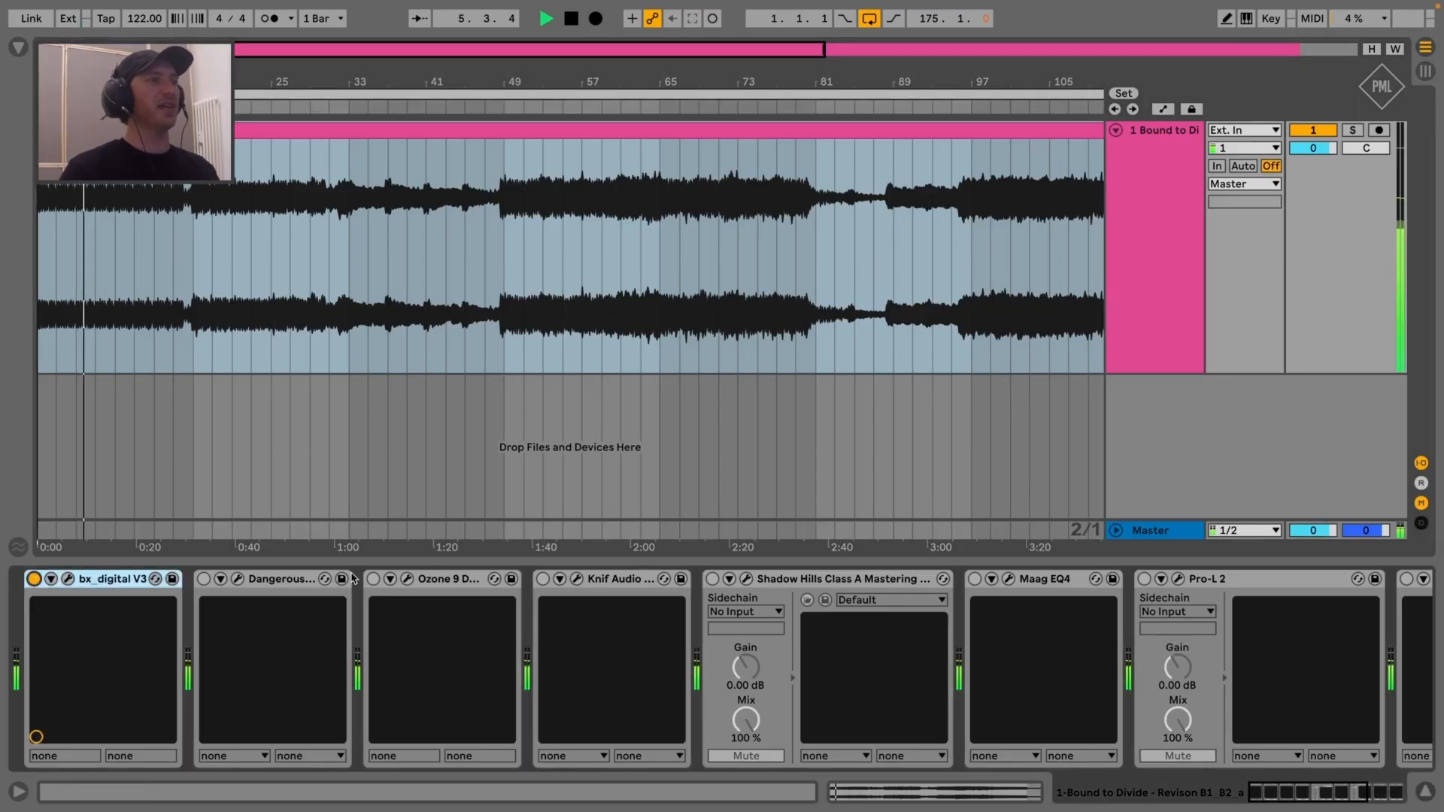
{"action": "left_click", "coordinate": [68, 579]}
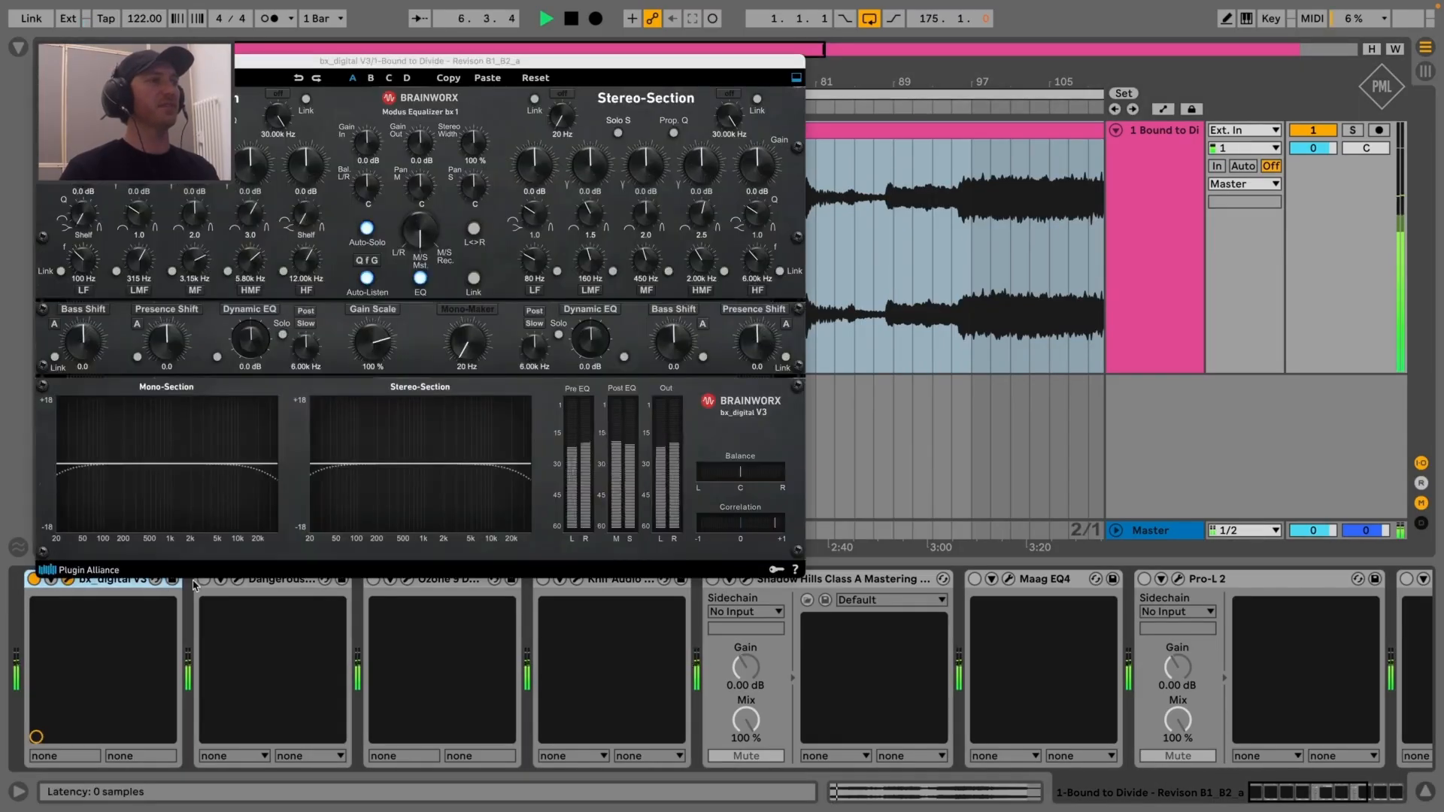
{"action": "left_click_drag", "start_coordinate": [822, 63], "coordinate": [909, 112]}
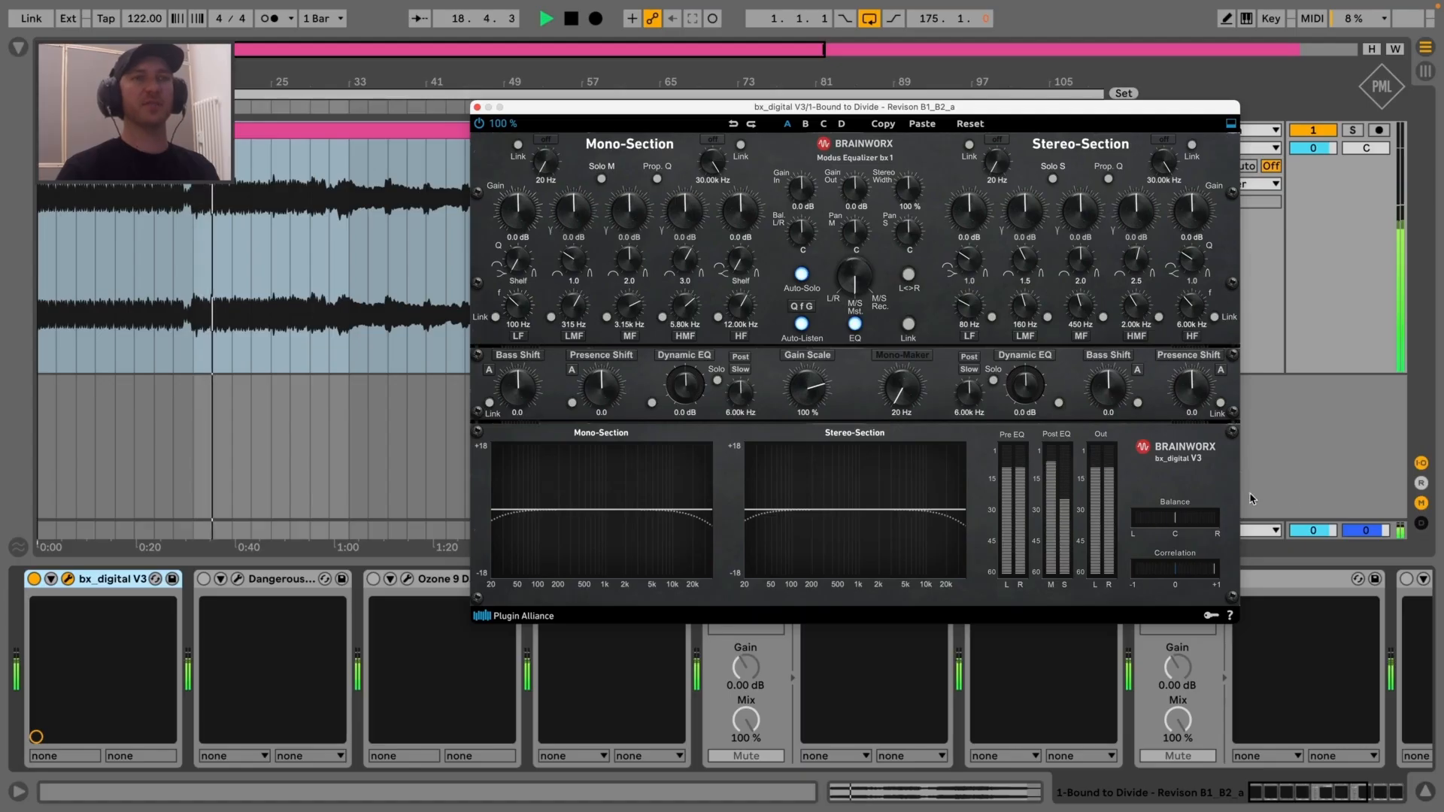
Examine the track's stereo image in MetricAB, continuing playback from the louder section around bar 55
{"action": "scroll", "coordinate": [1284, 617], "scroll_direction": "right", "scroll_amount": 5}
{"action": "scroll", "coordinate": [1285, 616], "scroll_direction": "left", "scroll_amount": 3}
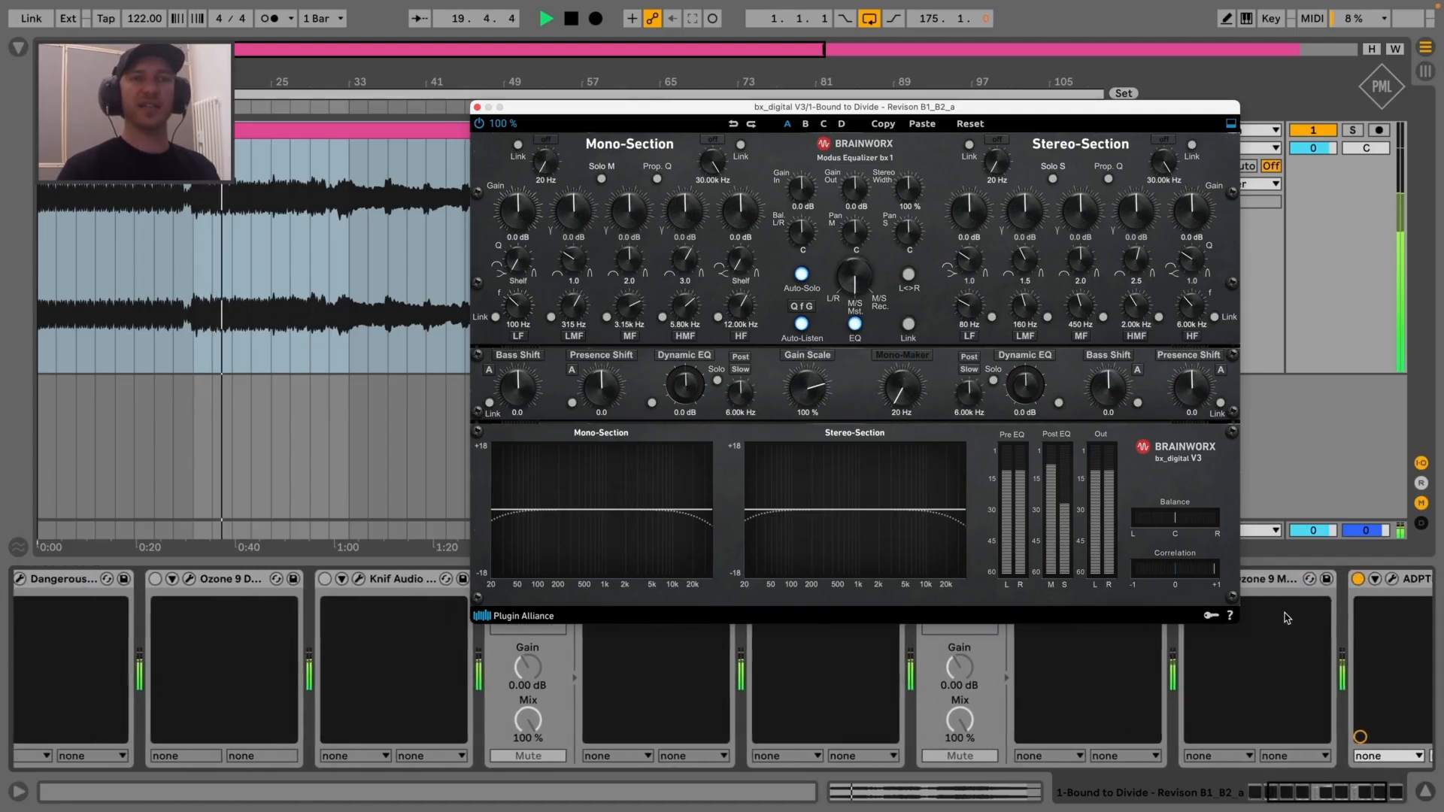
{"action": "left_click", "coordinate": [1391, 579]}
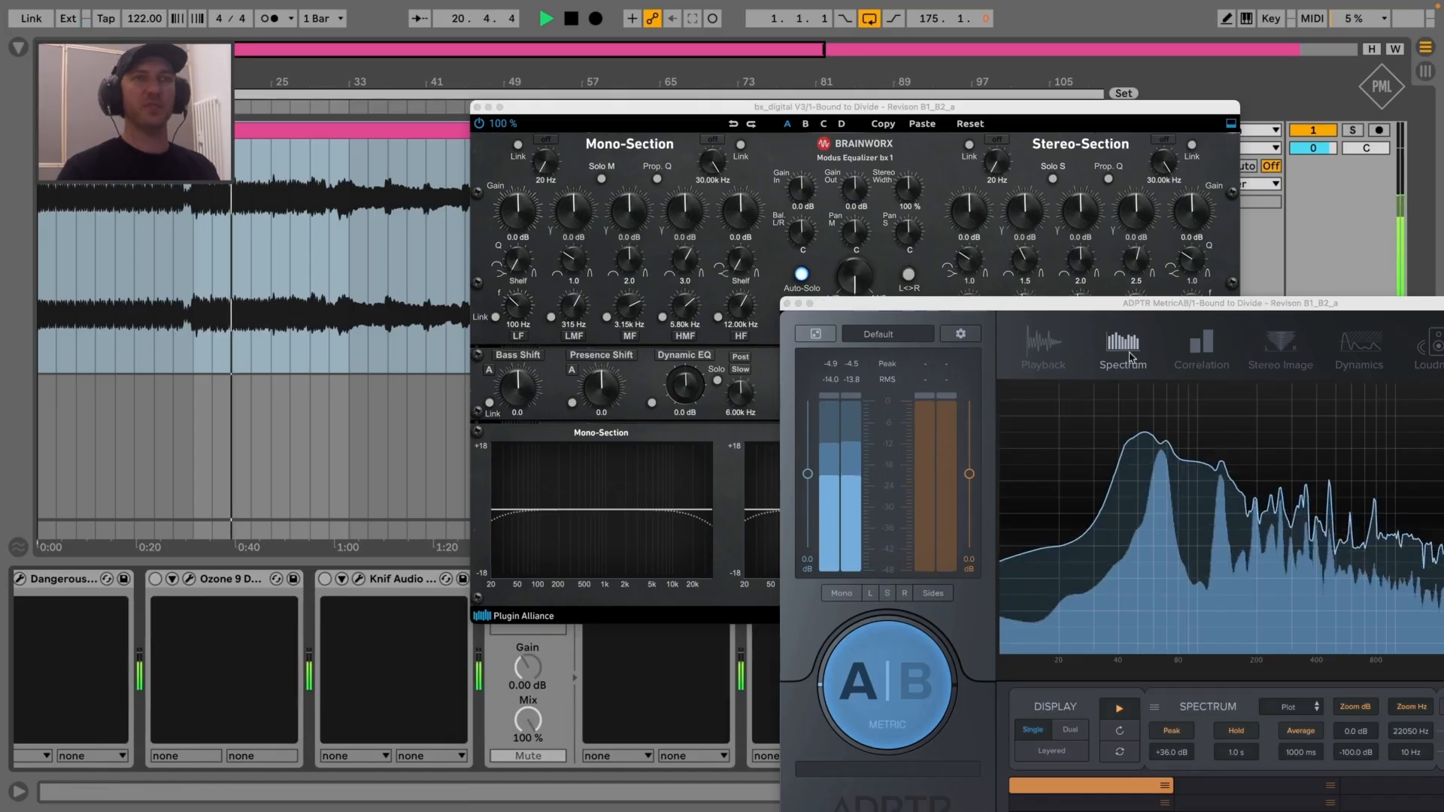
{"action": "left_click", "coordinate": [1280, 348]}
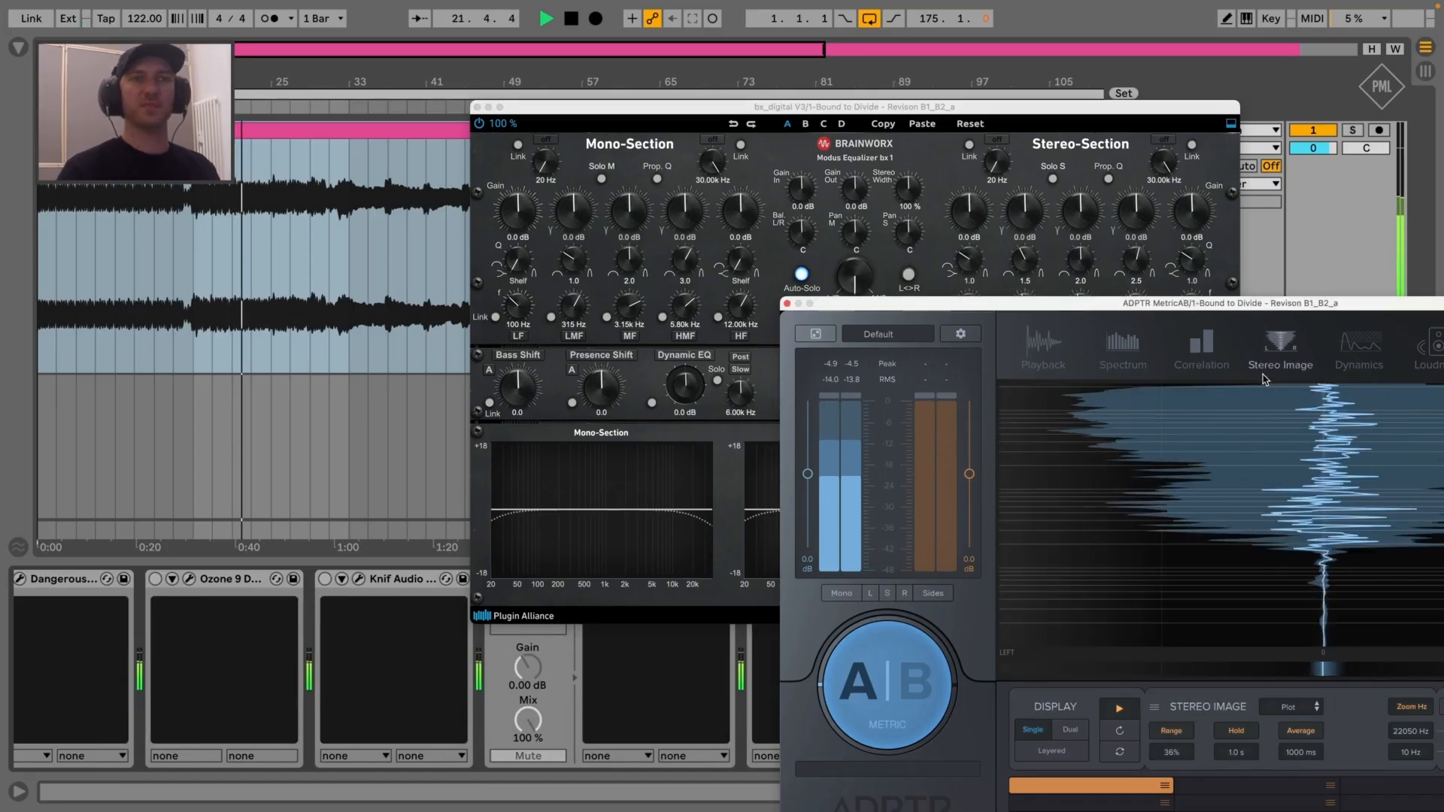
{"action": "left_click_drag", "start_coordinate": [386, 84], "coordinate": [386, 62]}
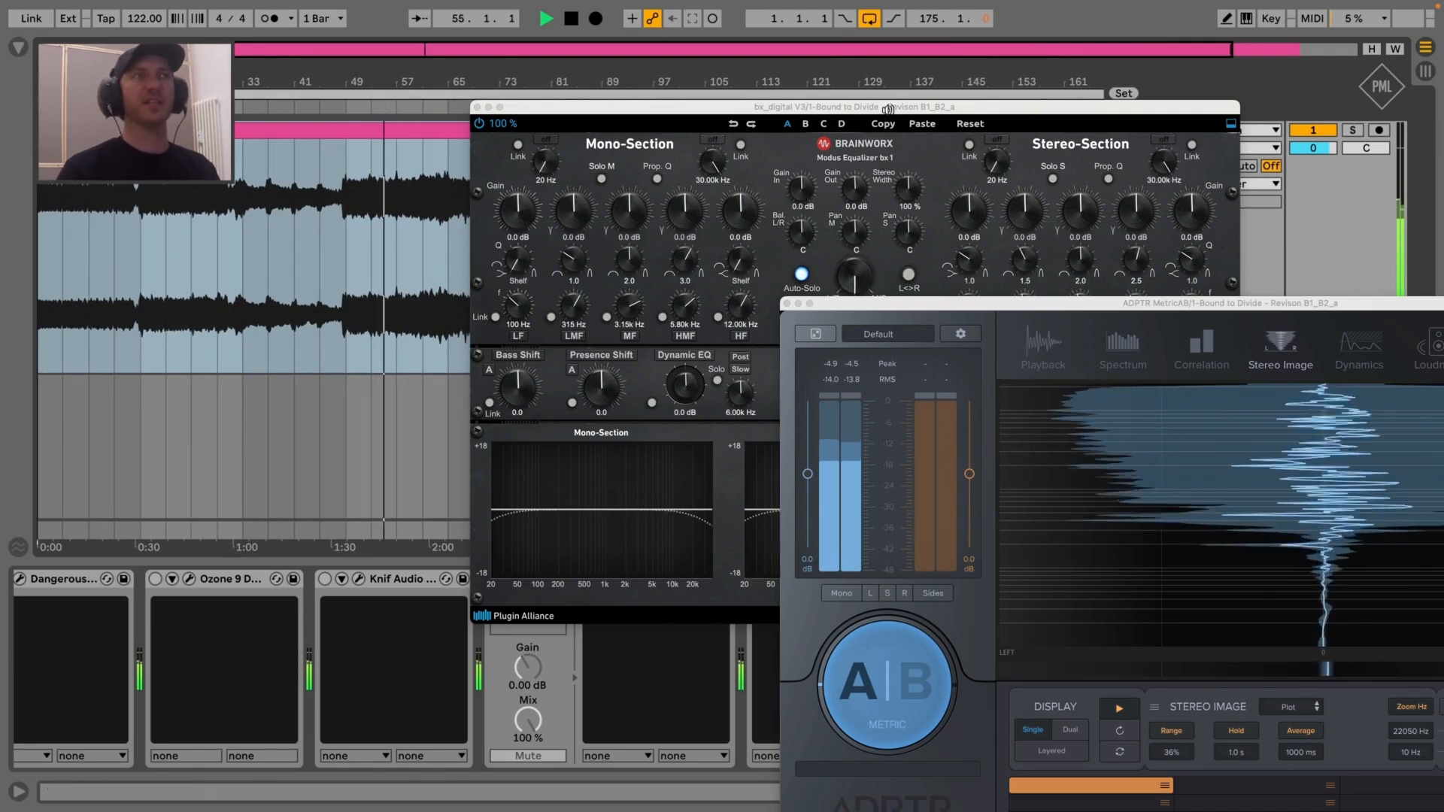
Set the Mono-Maker in bx_digital V3 to 94 Hz and check the low end in MetricAB's stereo image
{"action": "left_click_drag", "start_coordinate": [885, 107], "coordinate": [644, 87]}
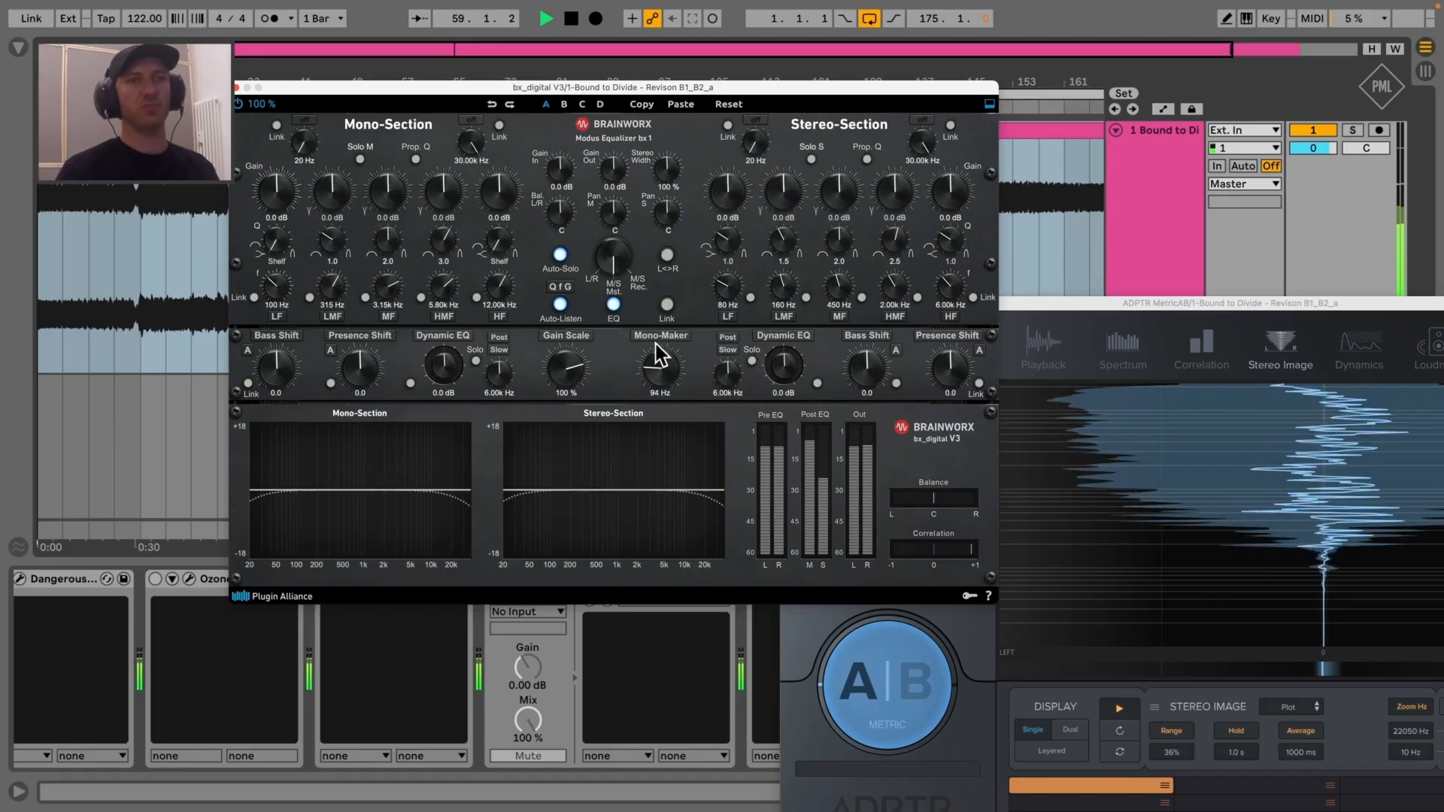
{"action": "left_click_drag", "start_coordinate": [1347, 305], "coordinate": [1039, 267]}
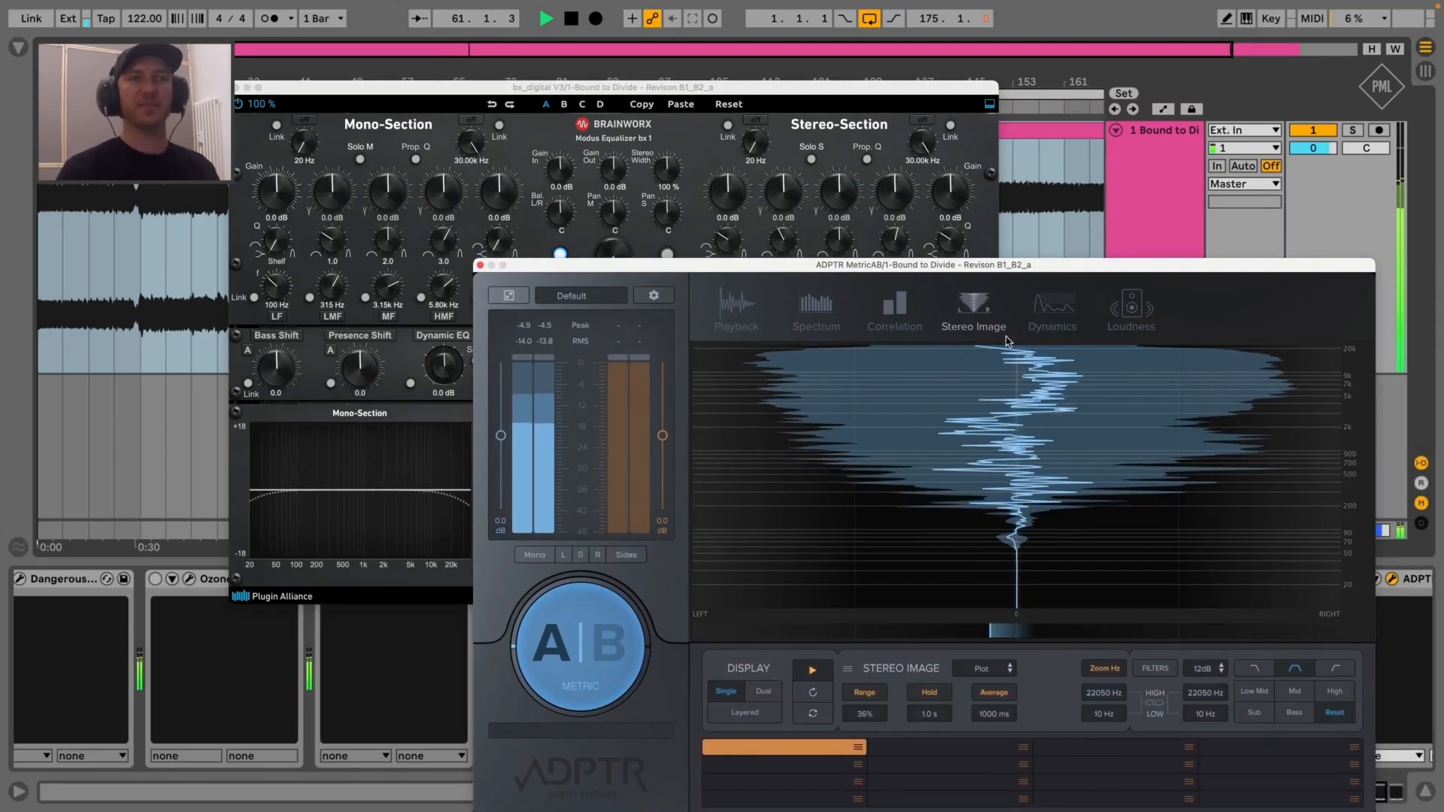
{"action": "left_click_drag", "start_coordinate": [973, 271], "coordinate": [1179, 278]}
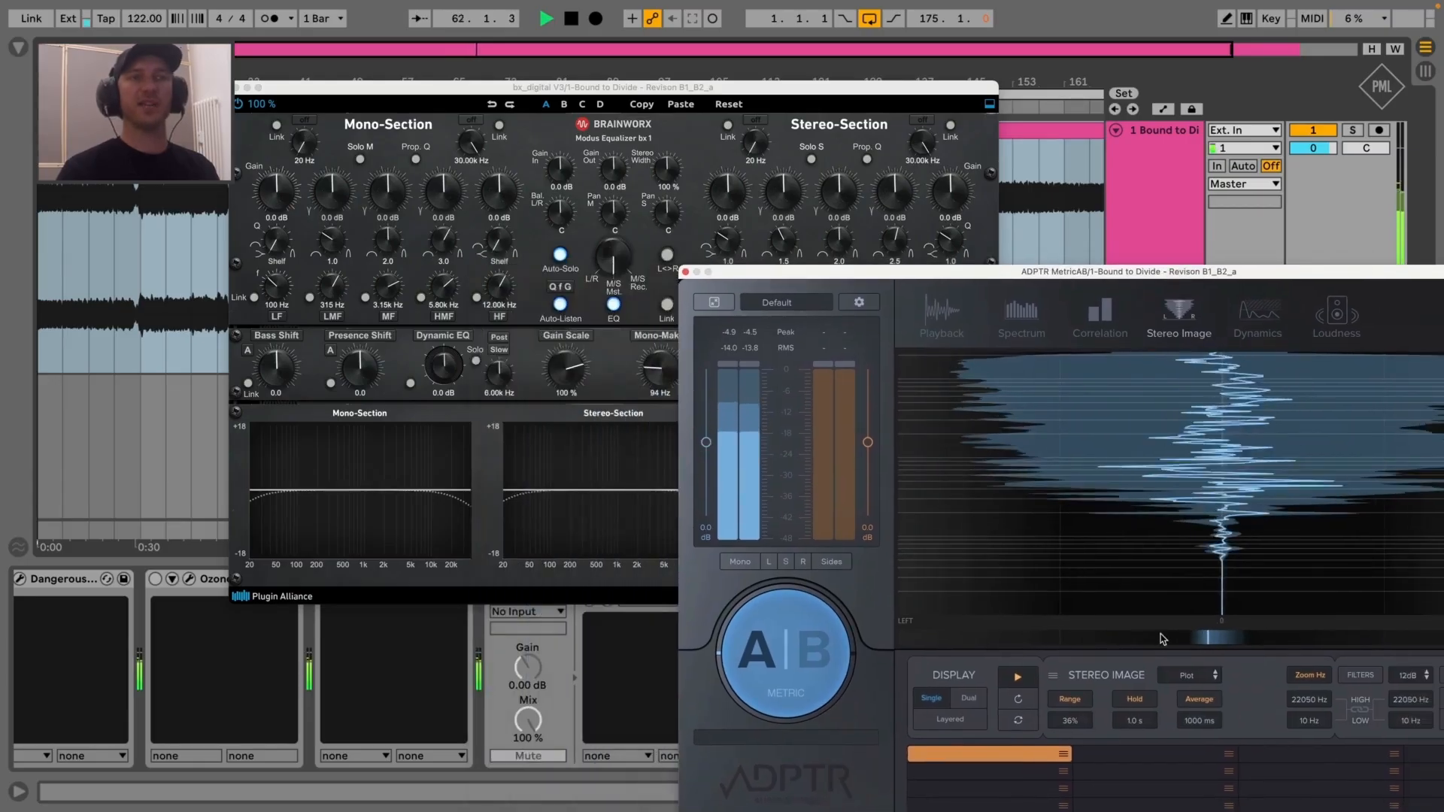
{"action": "left_click", "coordinate": [685, 273]}
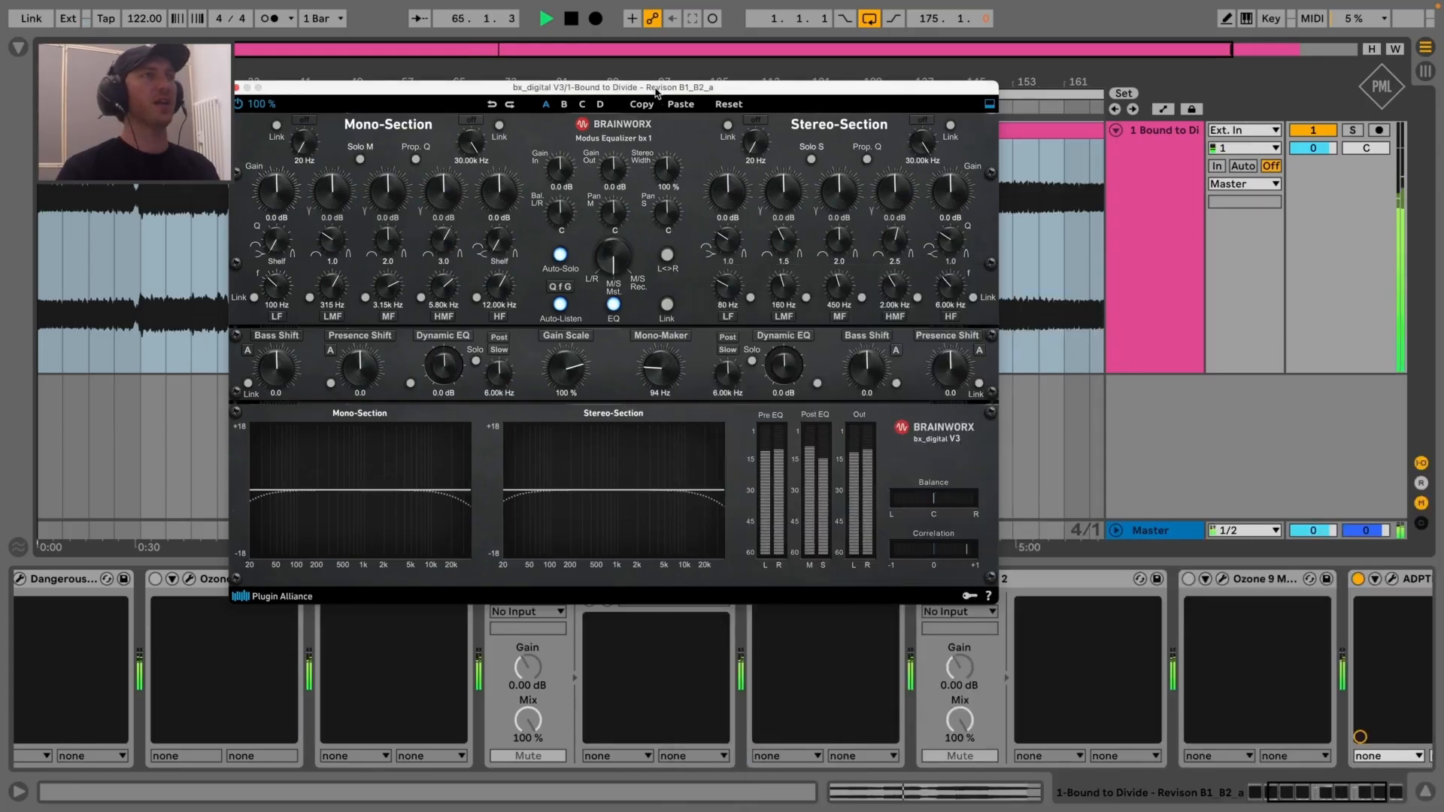
Set the stereo width in bx_digital V3 to 130% and compare the sound with the equalizer bypassed and enabled
{"action": "left_click_drag", "start_coordinate": [656, 90], "coordinate": [773, 96]}
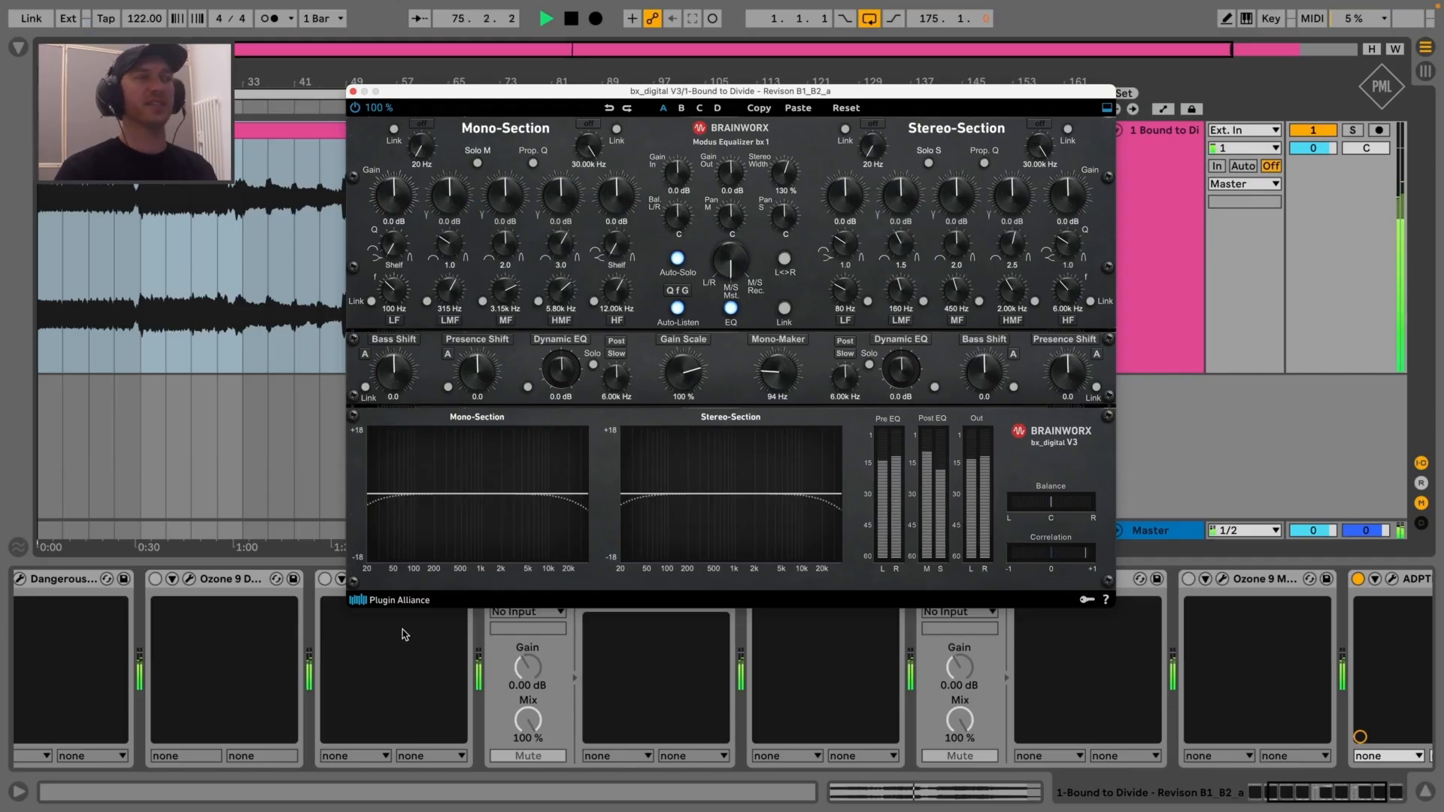
{"action": "scroll", "coordinate": [405, 634], "scroll_direction": "left", "scroll_amount": 3}
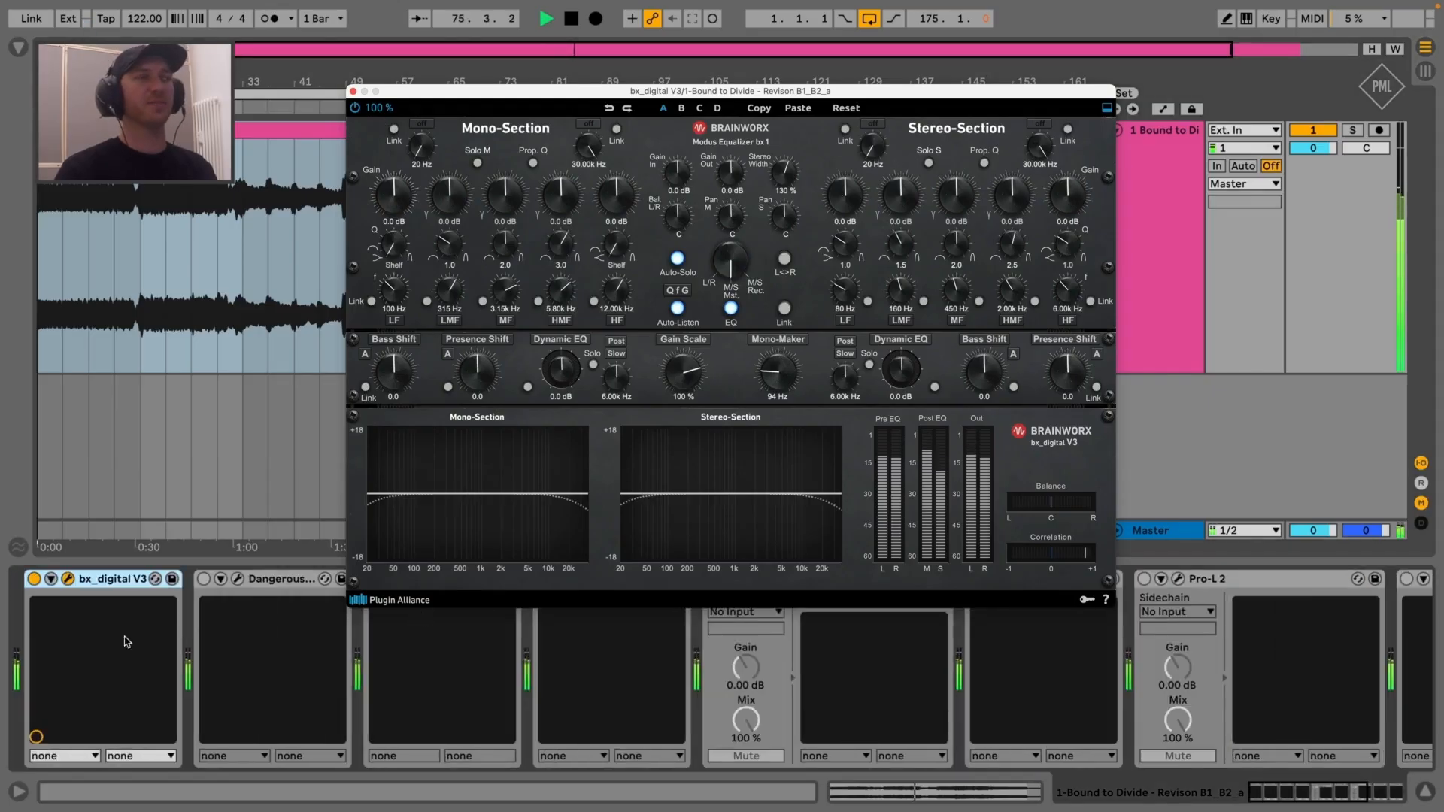
{"action": "left_click", "coordinate": [34, 578]}
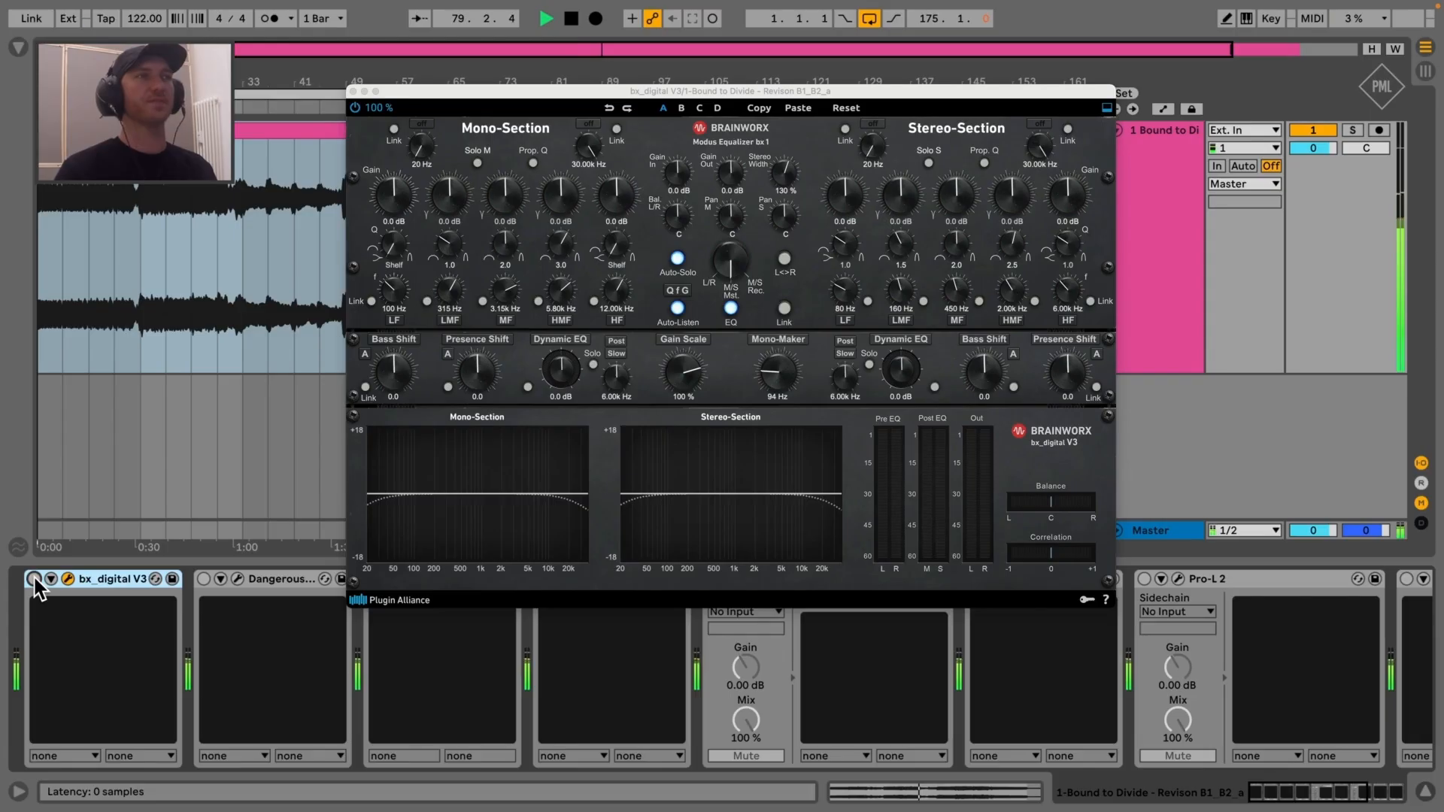
{"action": "left_click", "coordinate": [34, 579]}
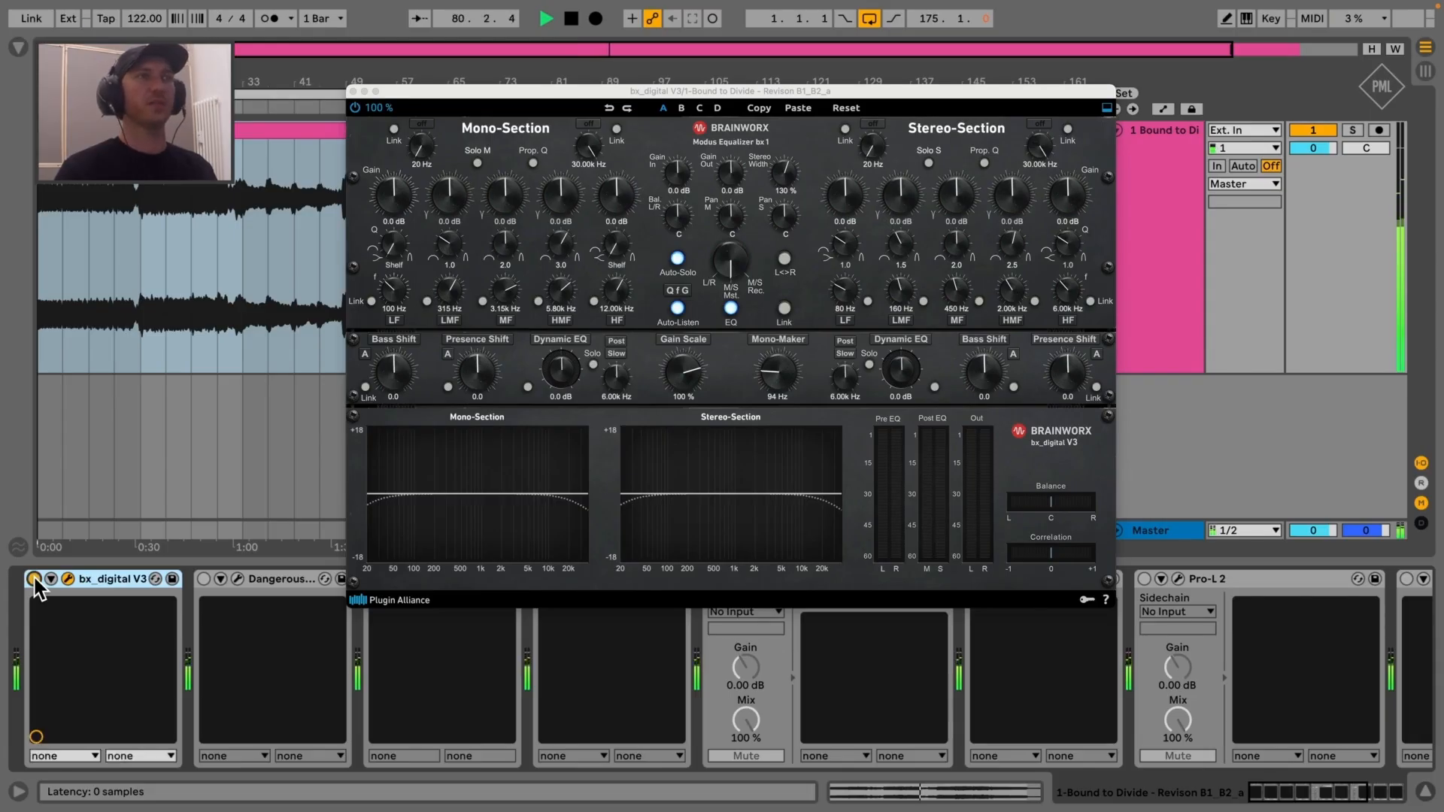
Replay the loud section and, using side solo to audition, set the Stereo-Section's high-pass filter to 119 Hz
{"action": "left_click_drag", "start_coordinate": [365, 70], "coordinate": [365, 51]}
{"action": "left_click_drag", "start_coordinate": [428, 98], "coordinate": [656, 103]}
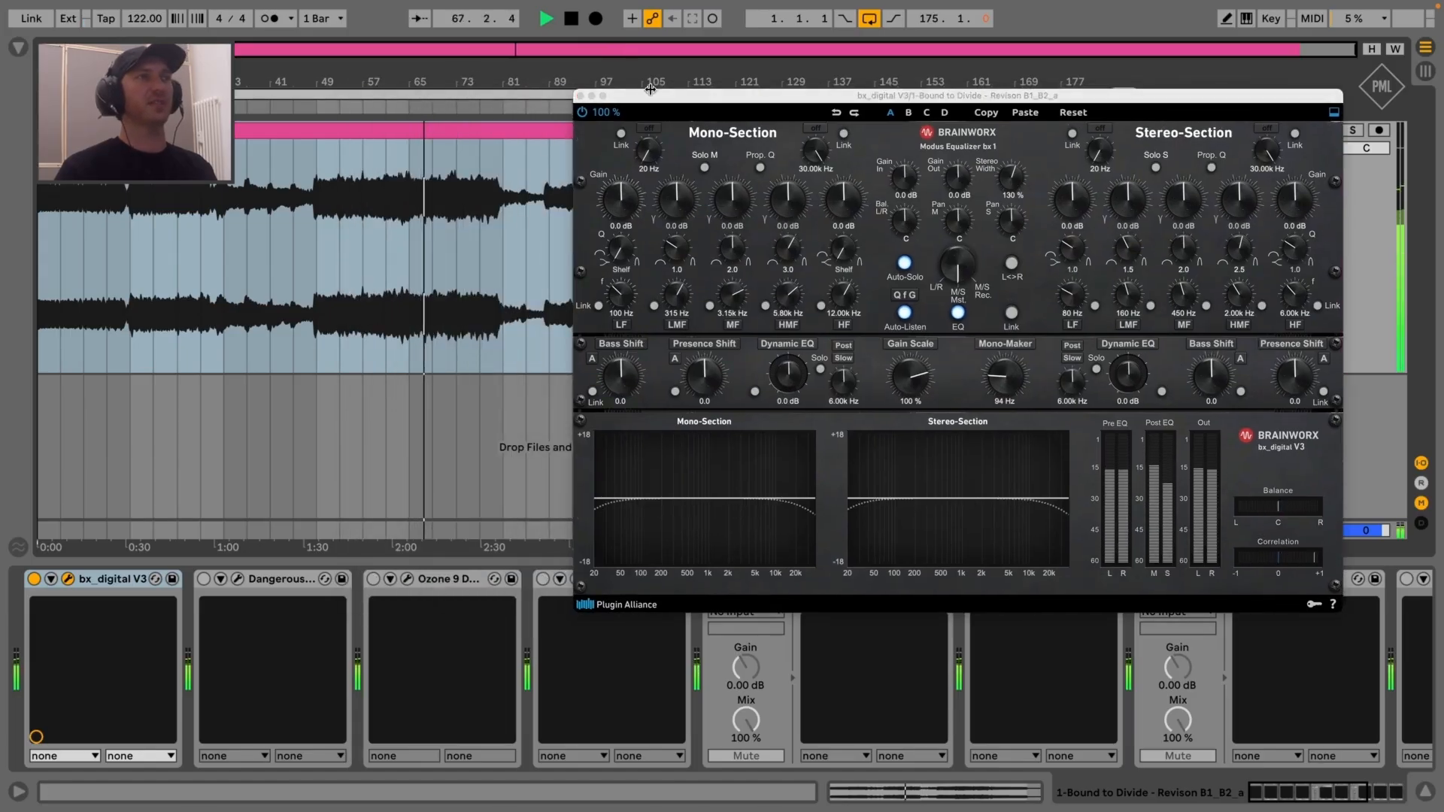
{"action": "left_click_drag", "start_coordinate": [677, 97], "coordinate": [462, 254]}
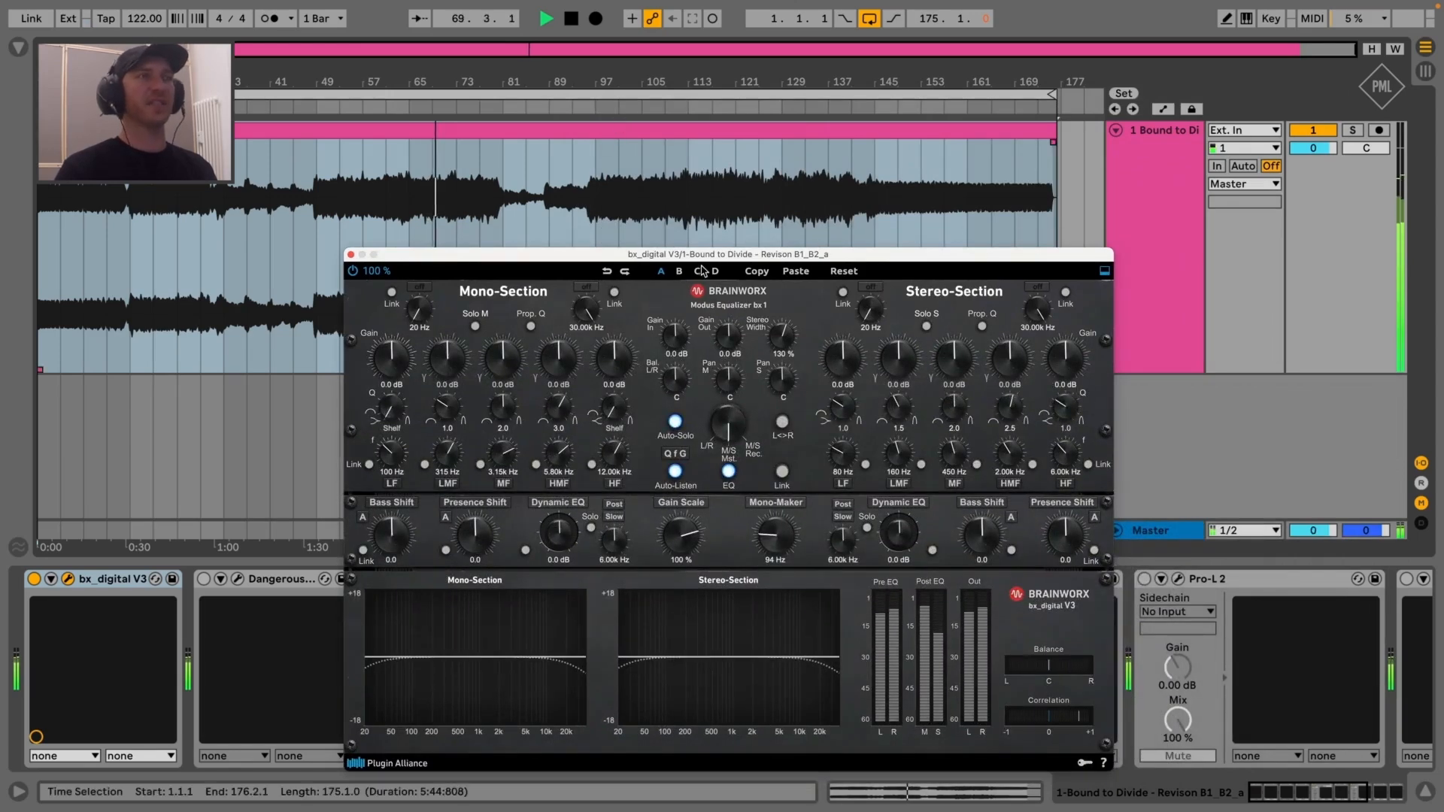
{"action": "left_click_drag", "start_coordinate": [699, 254], "coordinate": [694, 148]}
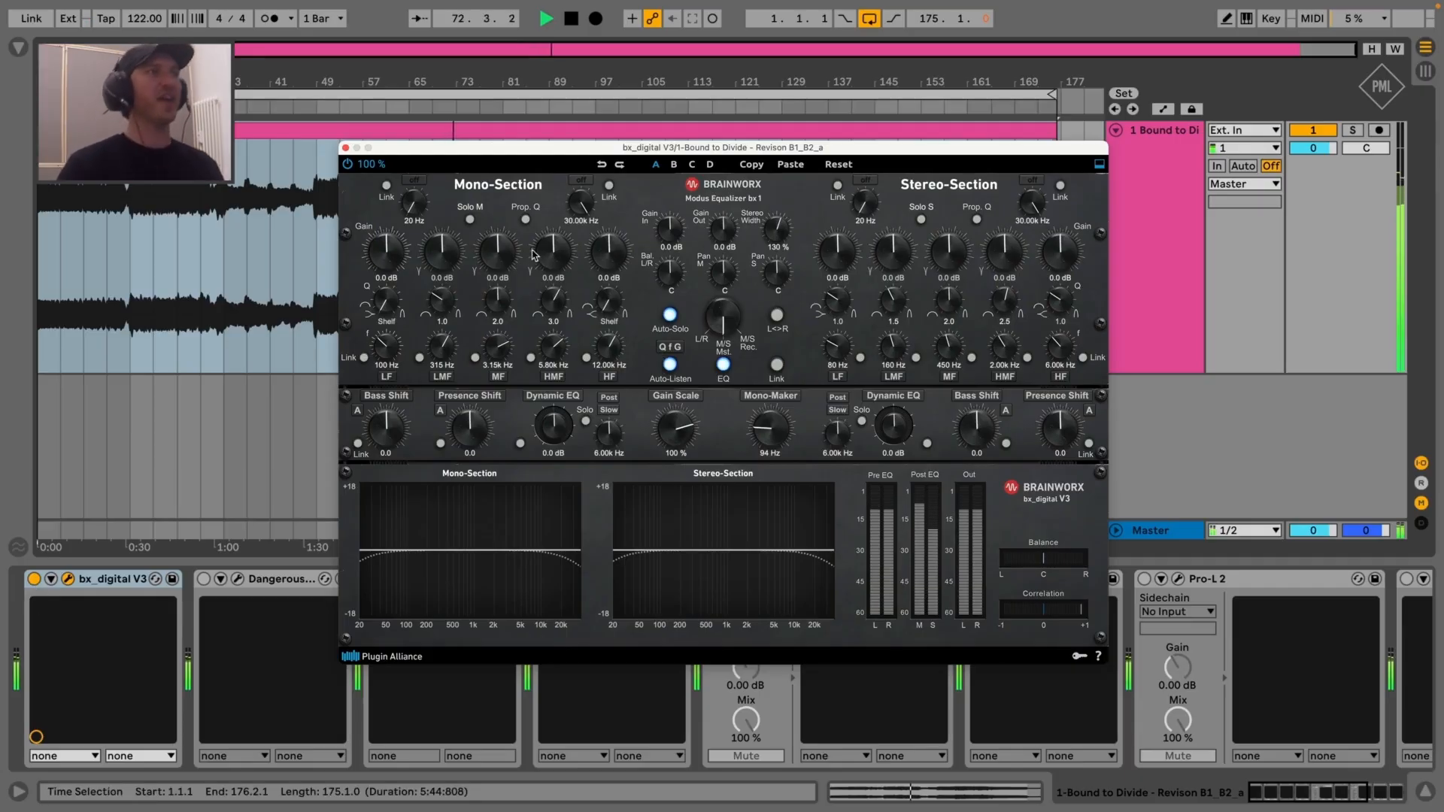
{"action": "scroll", "coordinate": [1218, 645], "scroll_direction": "right", "scroll_amount": 8}
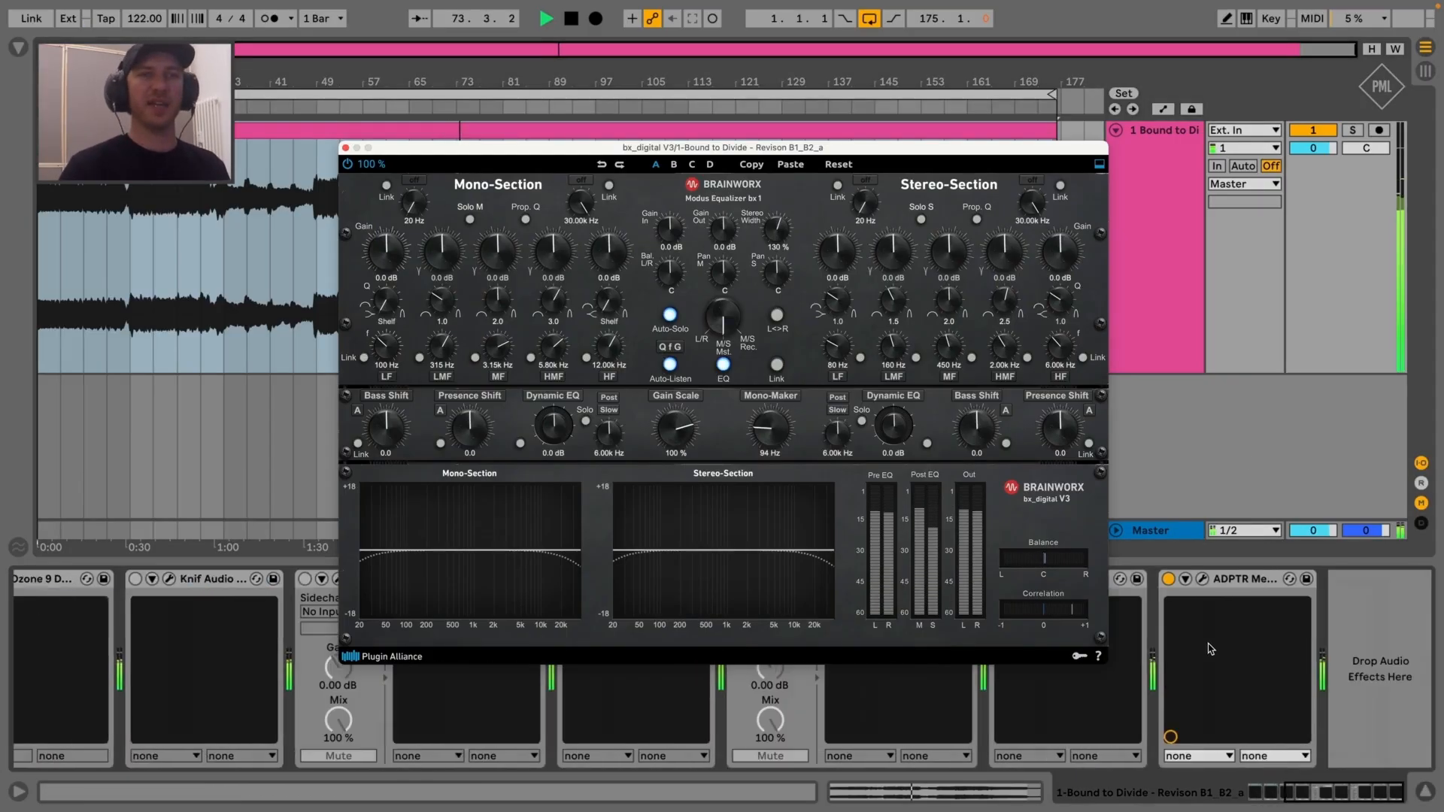
{"action": "scroll", "coordinate": [1218, 645], "scroll_direction": "left", "scroll_amount": 1}
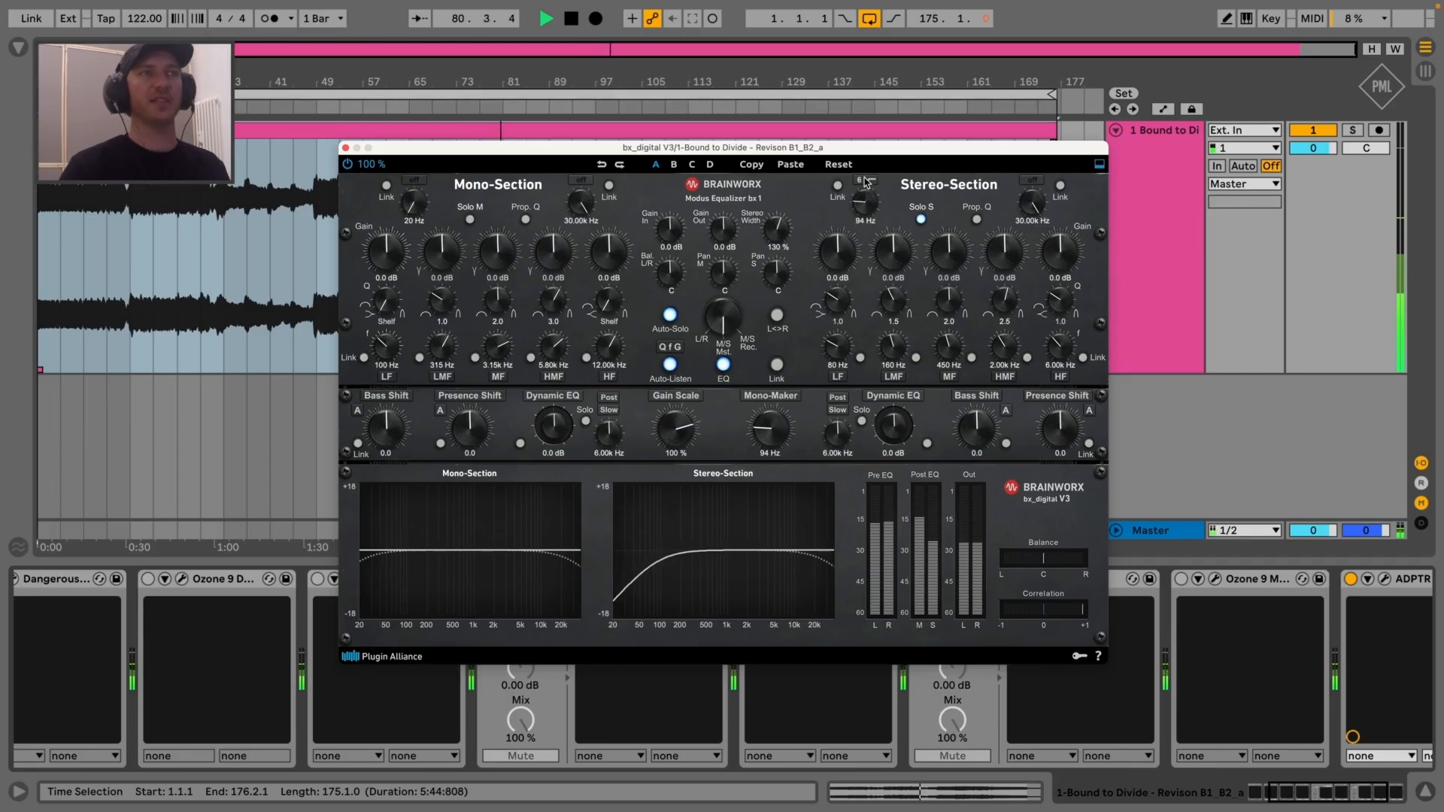
{"action": "left_click_drag", "start_coordinate": [865, 176], "coordinate": [864, 174]}
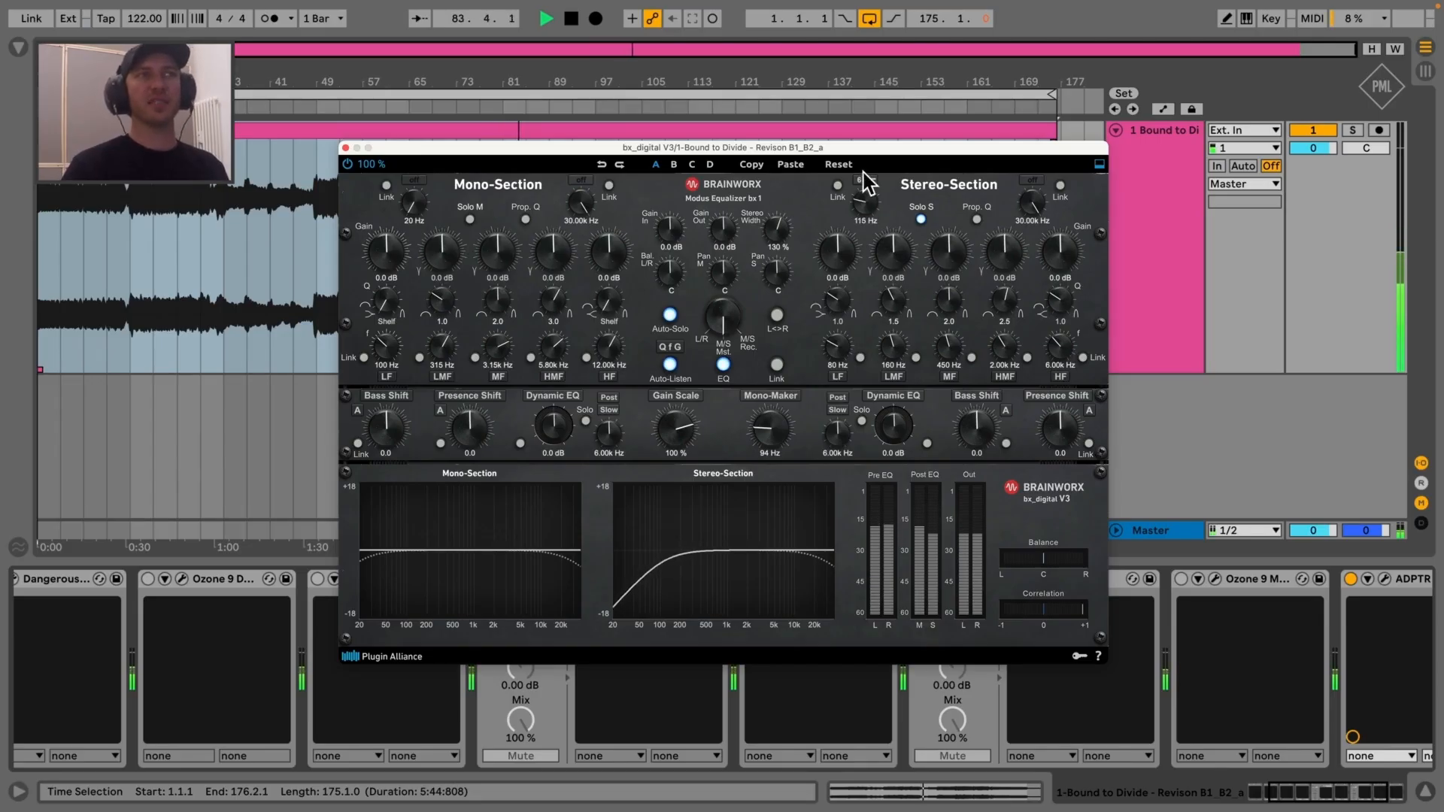
{"action": "left_click_drag", "start_coordinate": [863, 172], "coordinate": [864, 175]}
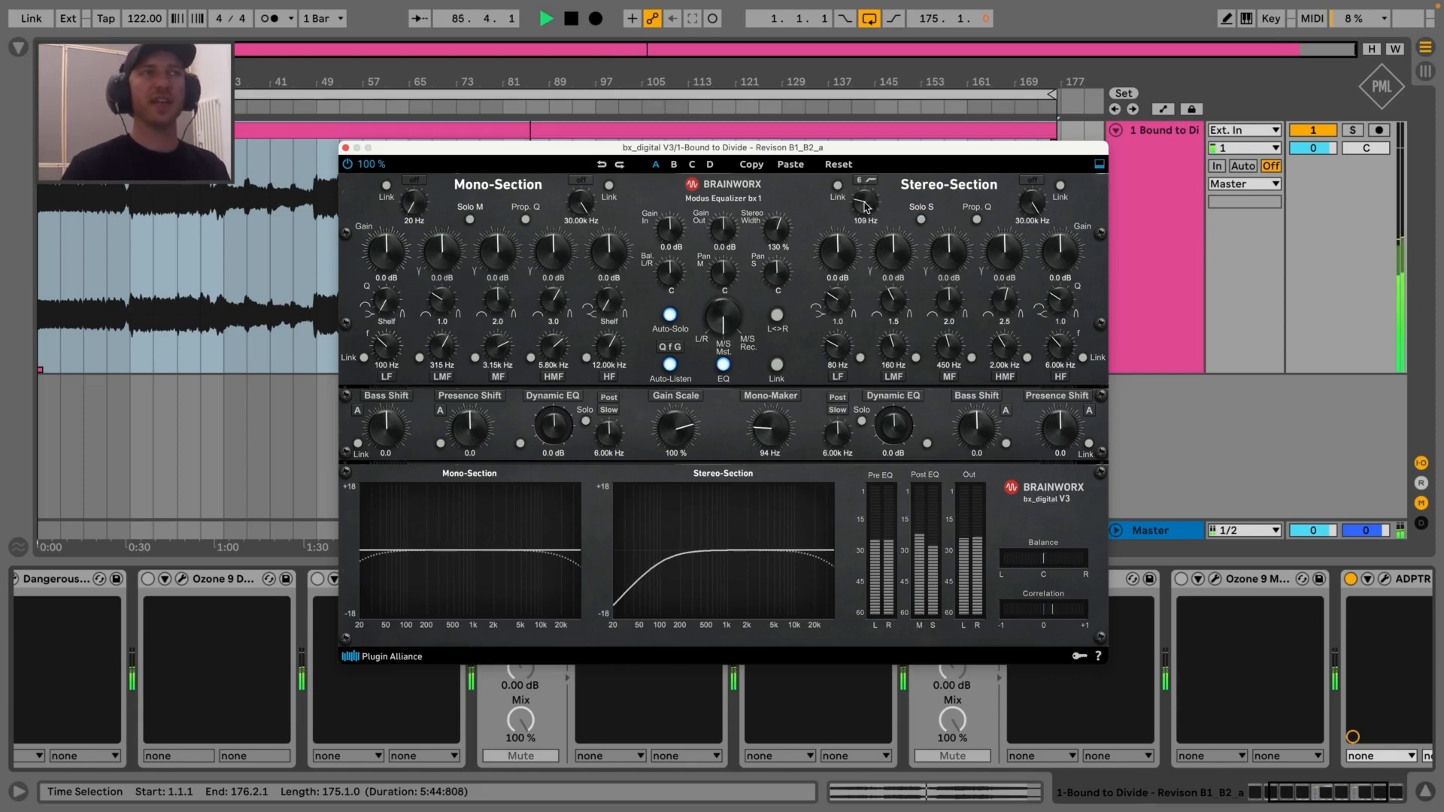
{"action": "left_click_drag", "start_coordinate": [864, 204], "coordinate": [866, 205]}
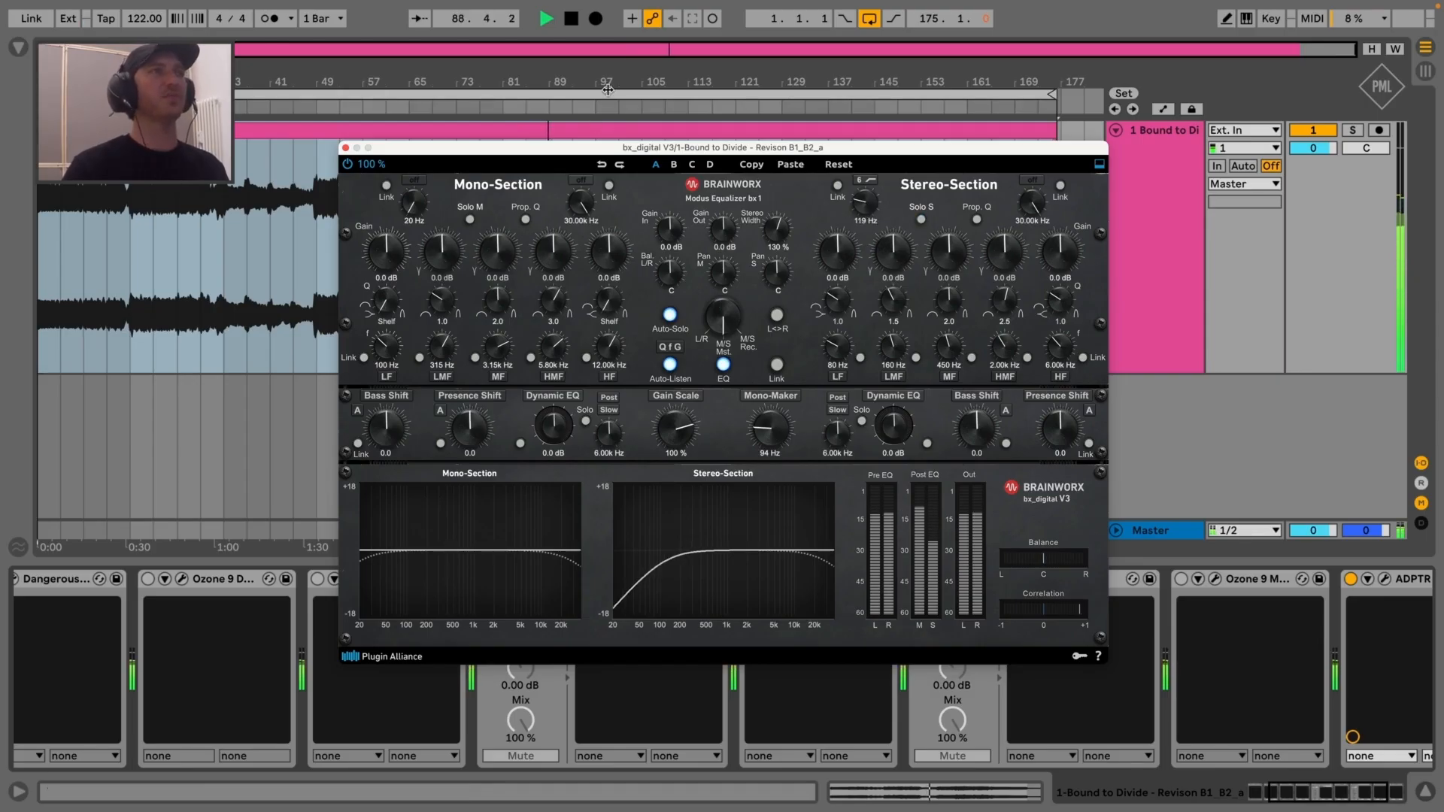
Move playback to the loud section after bar 105 and reopen MetricAB's stereo image analysis
{"action": "left_click_drag", "start_coordinate": [624, 147], "coordinate": [603, 290]}
{"action": "left_click", "coordinate": [645, 104]}
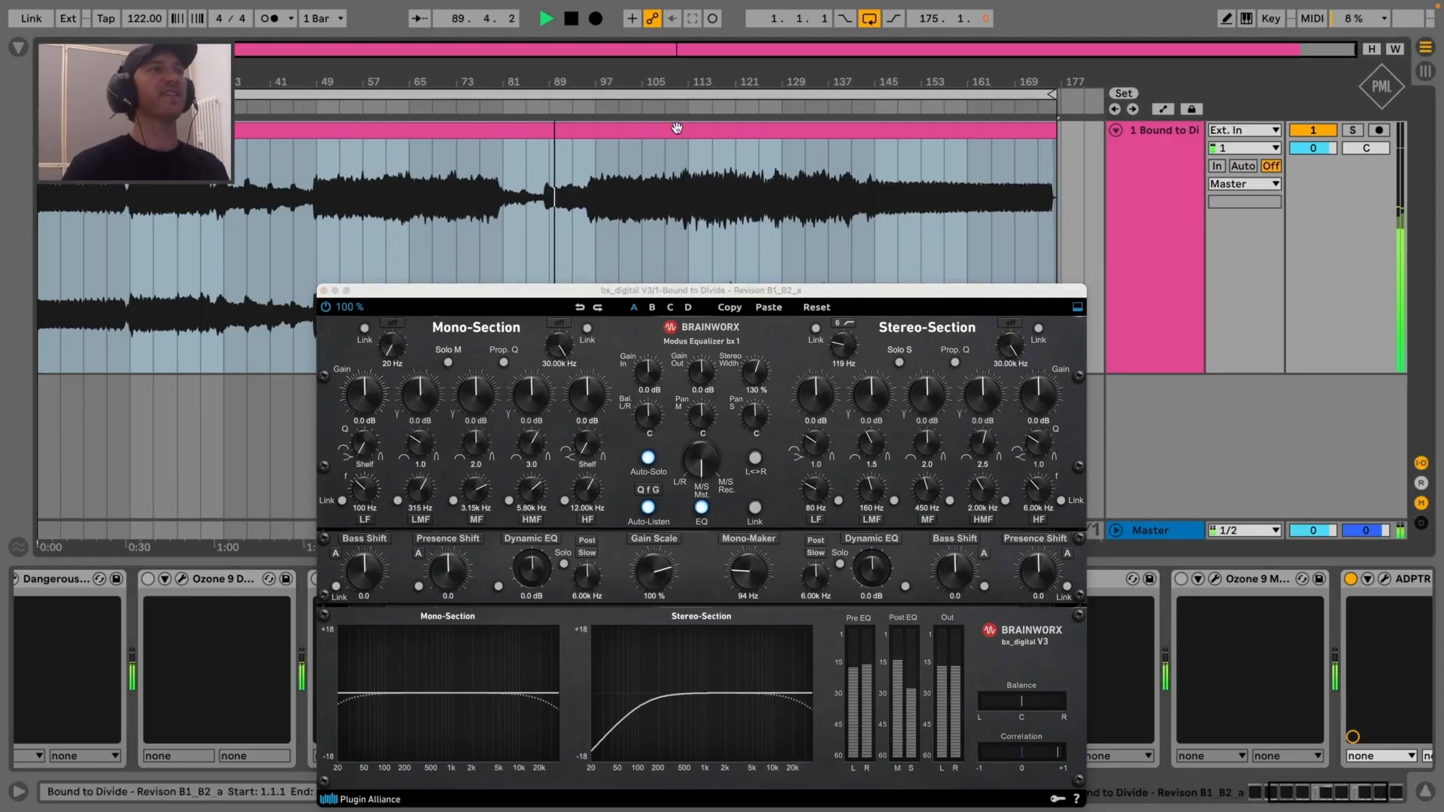
{"action": "left_click", "coordinate": [661, 108]}
{"action": "left_click_drag", "start_coordinate": [760, 290], "coordinate": [749, 135]}
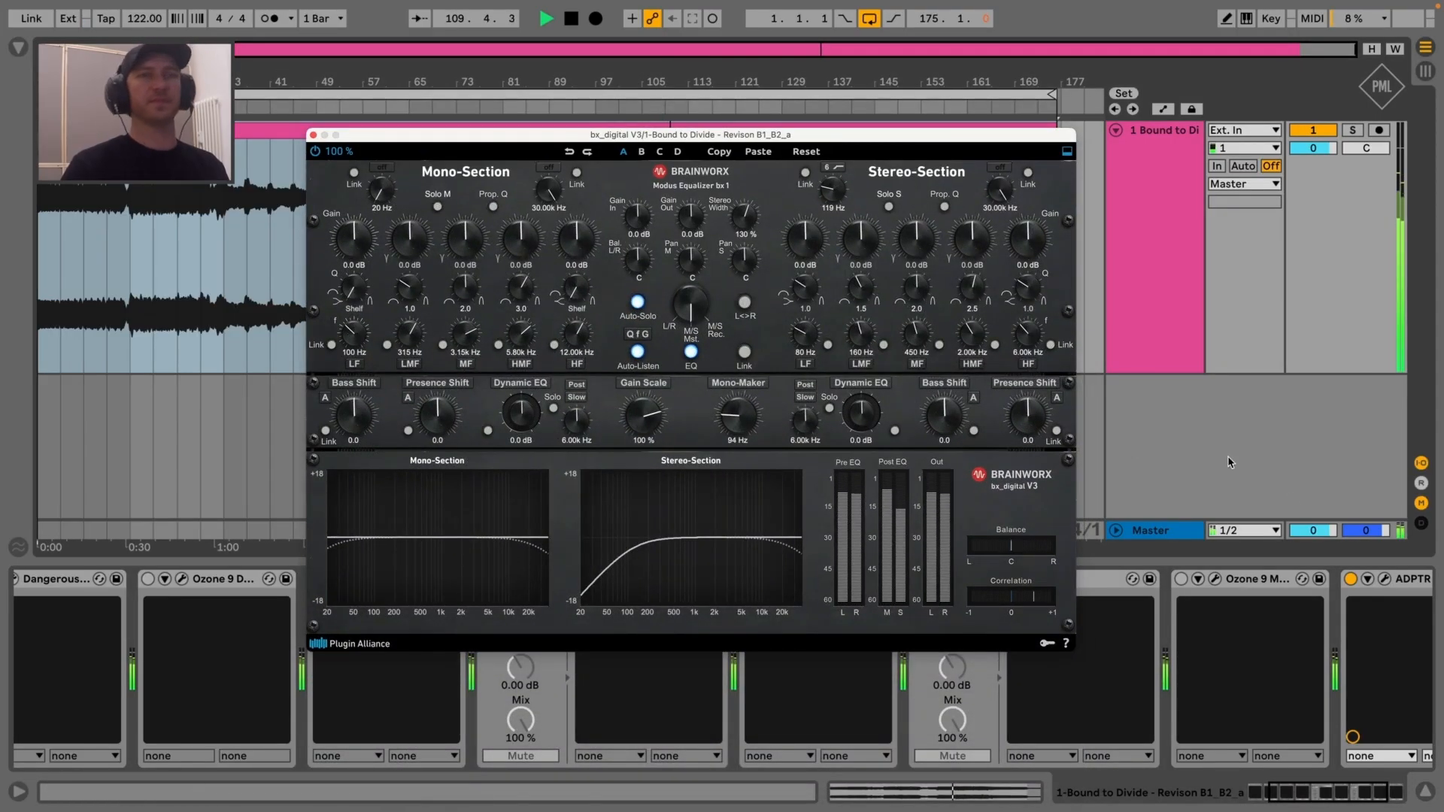
{"action": "scroll", "coordinate": [1363, 604], "scroll_direction": "right", "scroll_amount": 5}
{"action": "left_click", "coordinate": [1201, 578]}
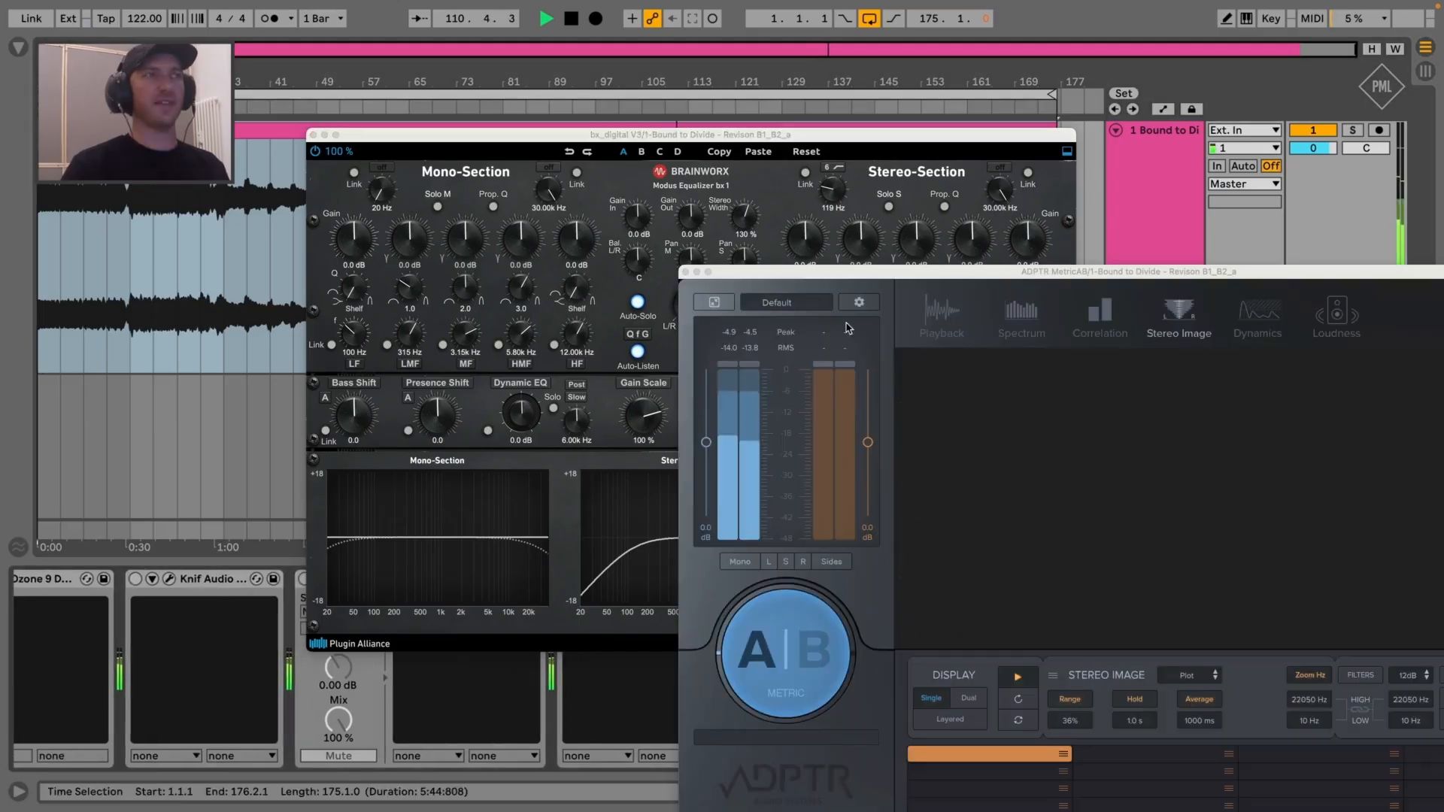
Examine the loud section's stereo image, loudness and frequency spectrum in MetricAB, and close the analyser window
{"action": "left_click_drag", "start_coordinate": [1145, 271], "coordinate": [1002, 167]}
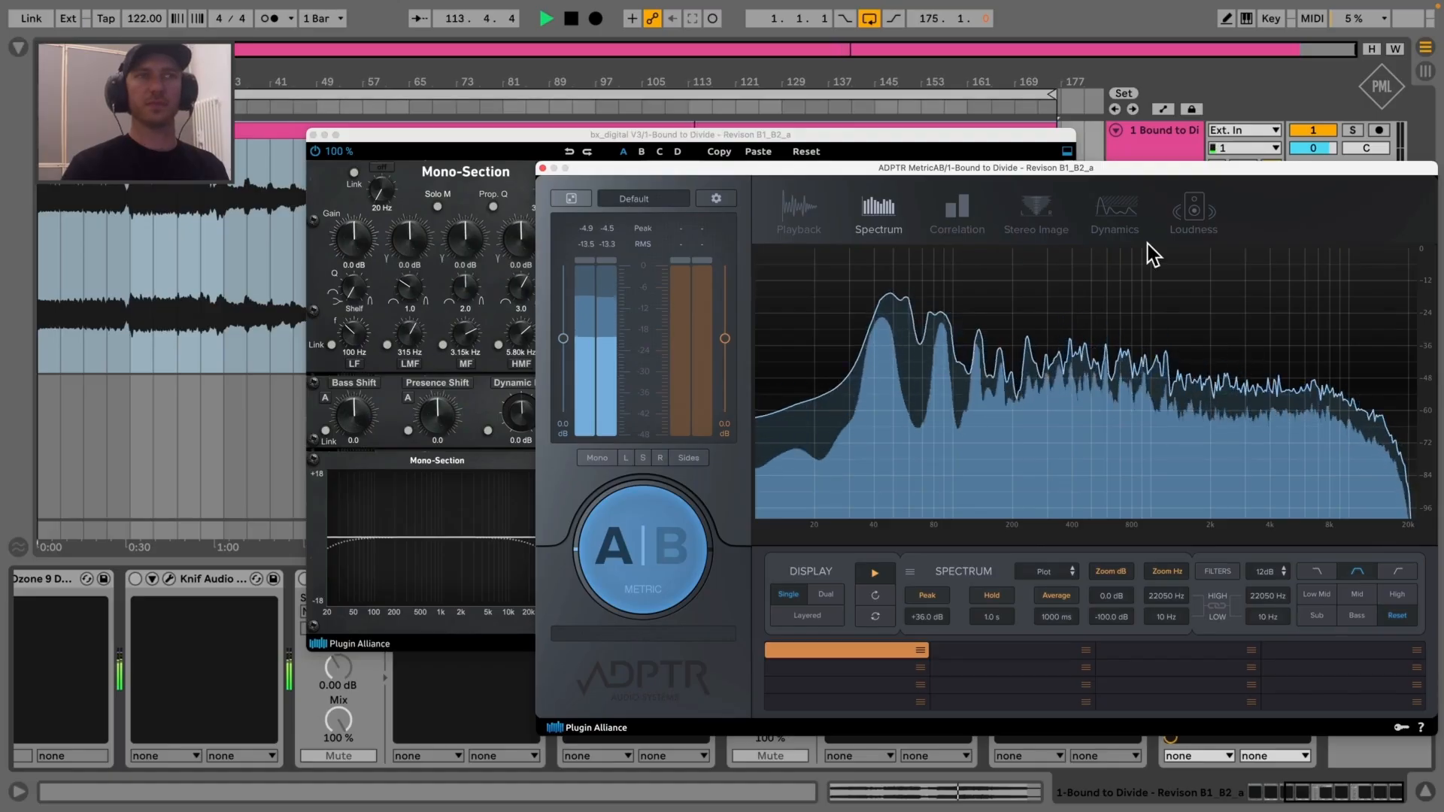
{"action": "left_click", "coordinate": [1045, 213]}
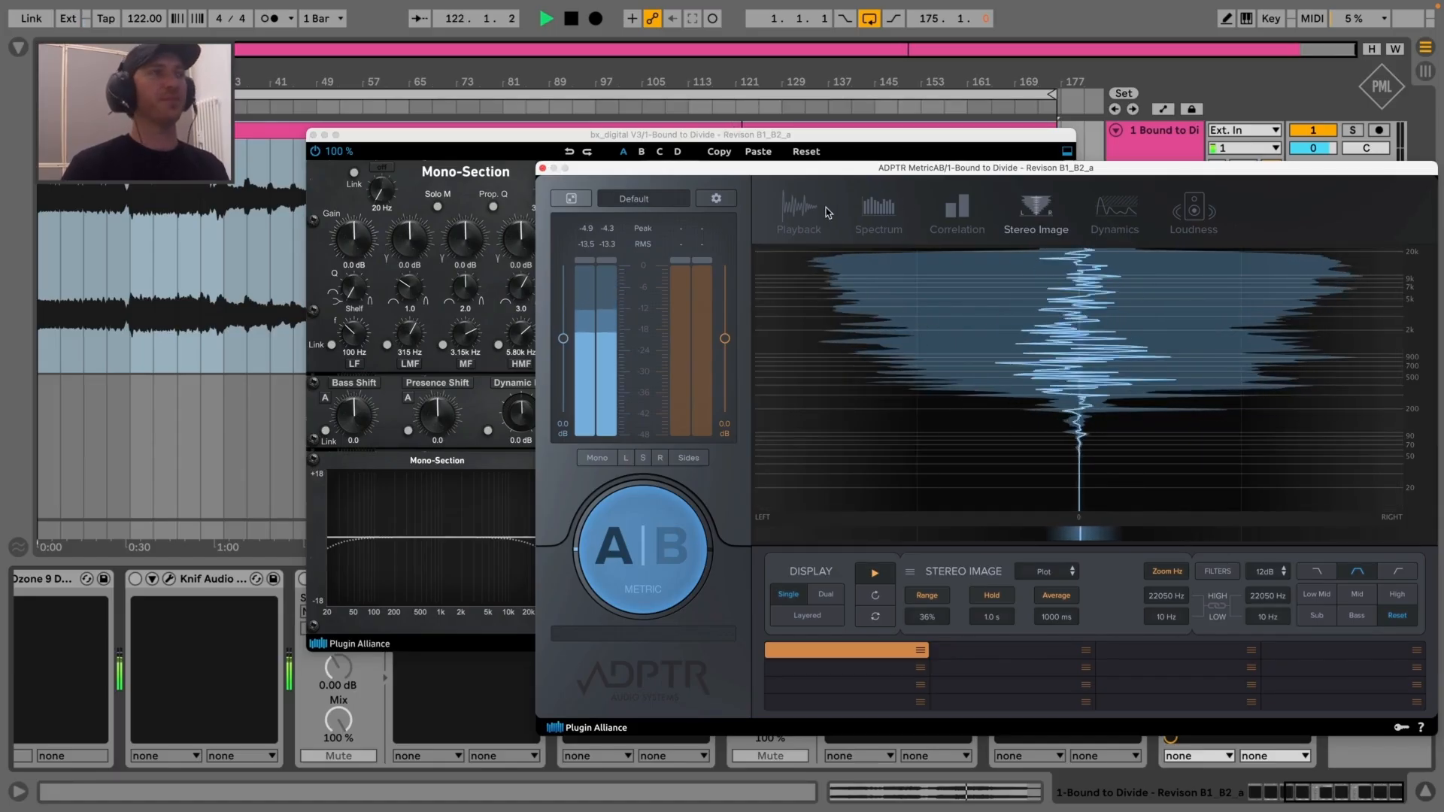
{"action": "left_click_drag", "start_coordinate": [827, 173], "coordinate": [974, 190]}
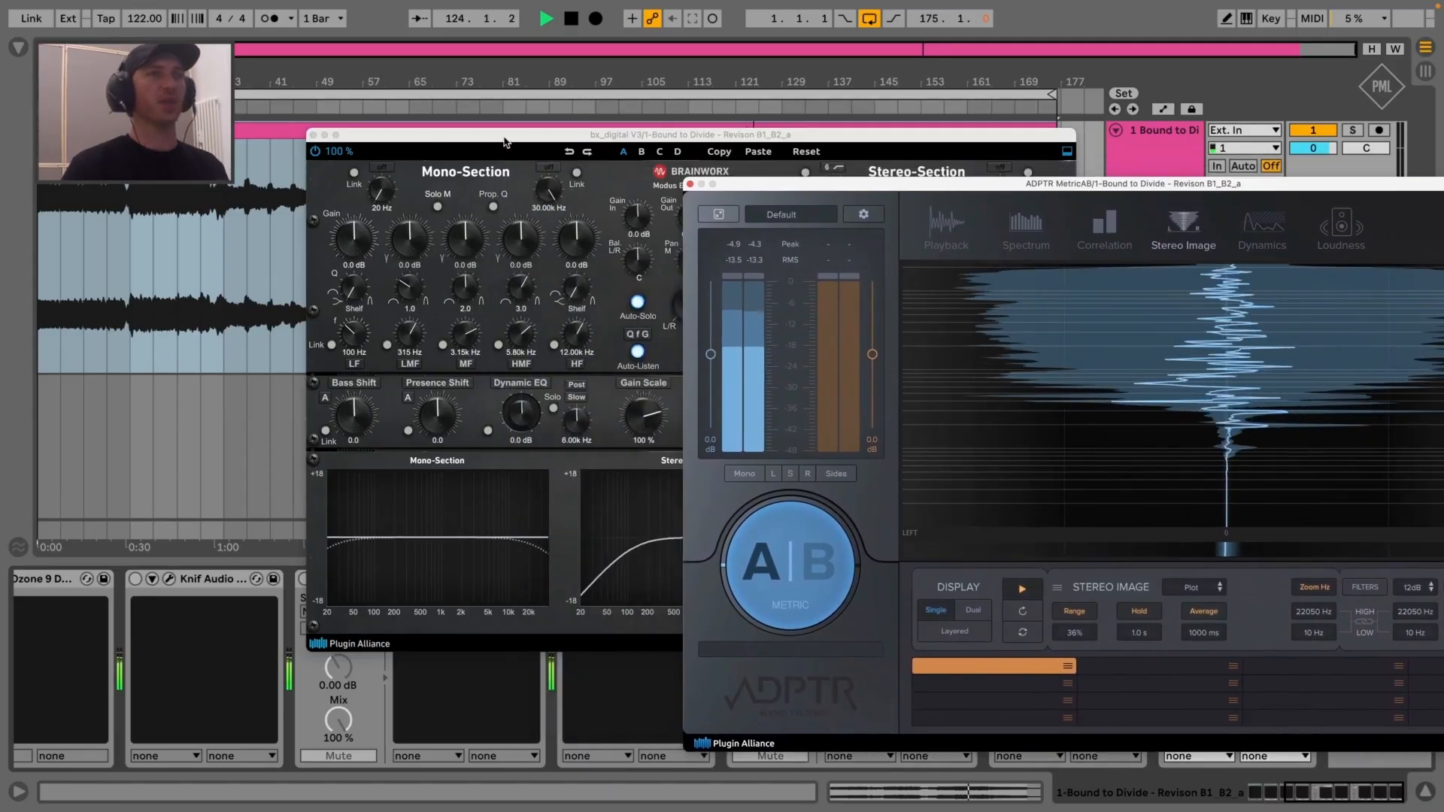
{"action": "left_click", "coordinate": [932, 255]}
{"action": "left_click", "coordinate": [1336, 237]}
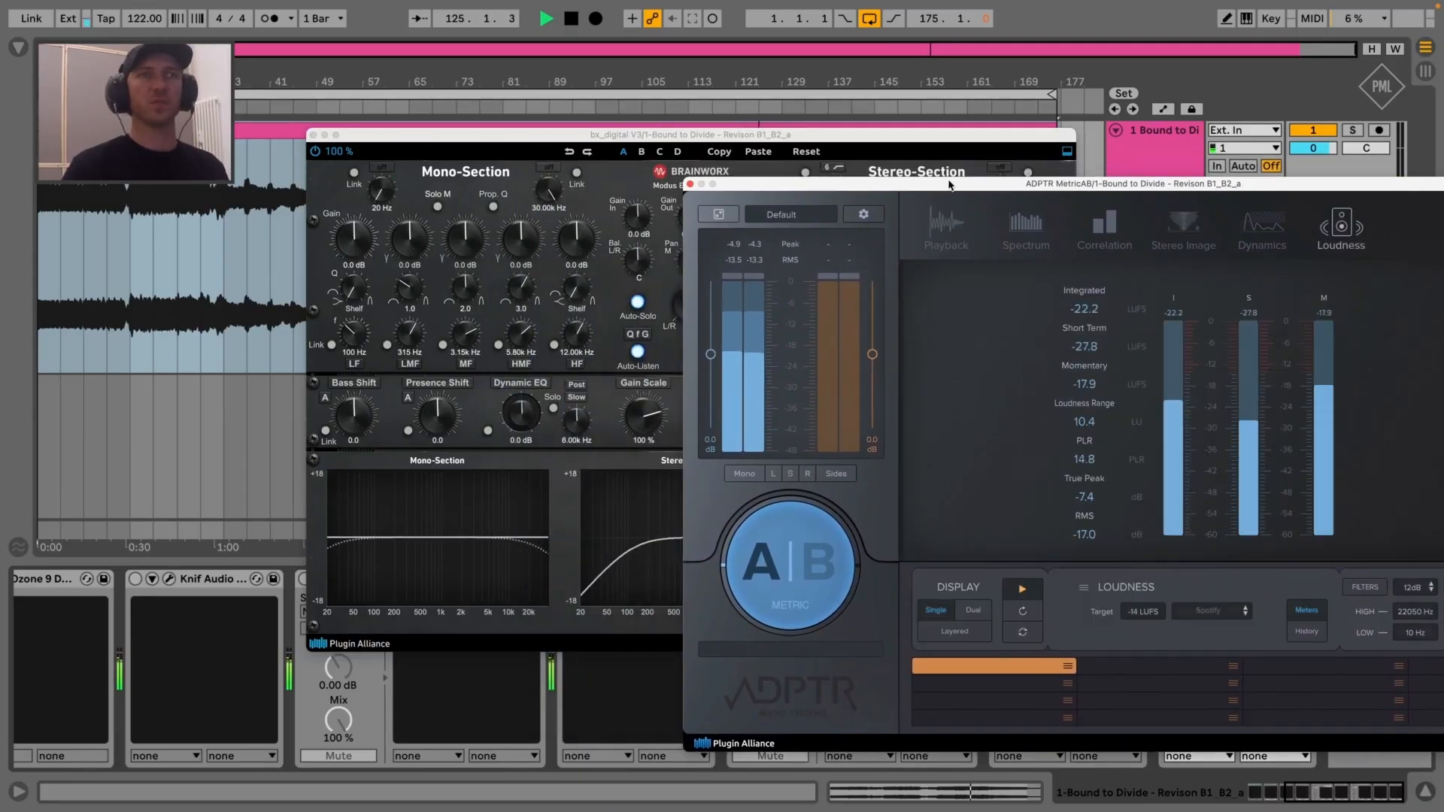
{"action": "left_click", "coordinate": [943, 238]}
{"action": "left_click", "coordinate": [1025, 226]}
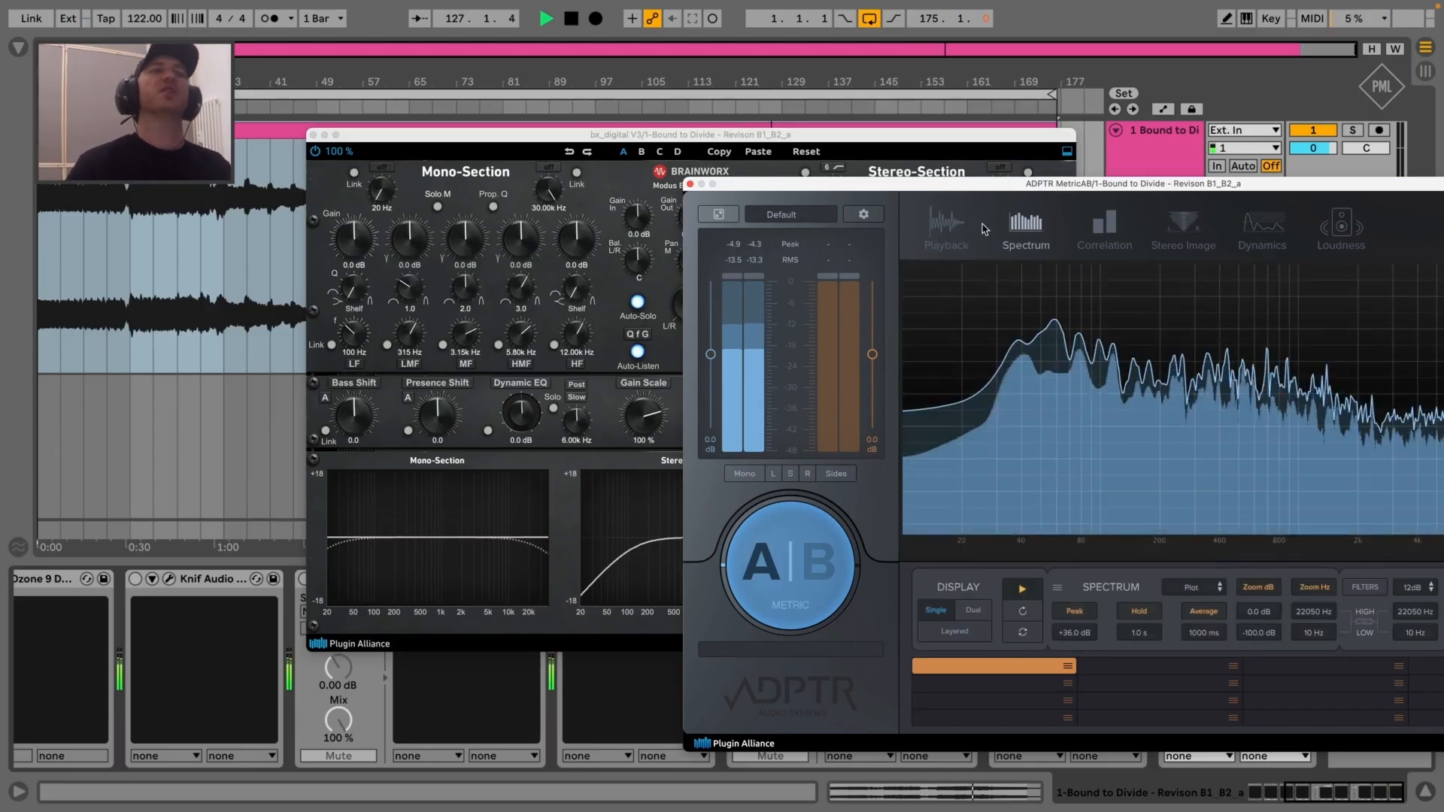
{"action": "left_click_drag", "start_coordinate": [780, 189], "coordinate": [625, 154]}
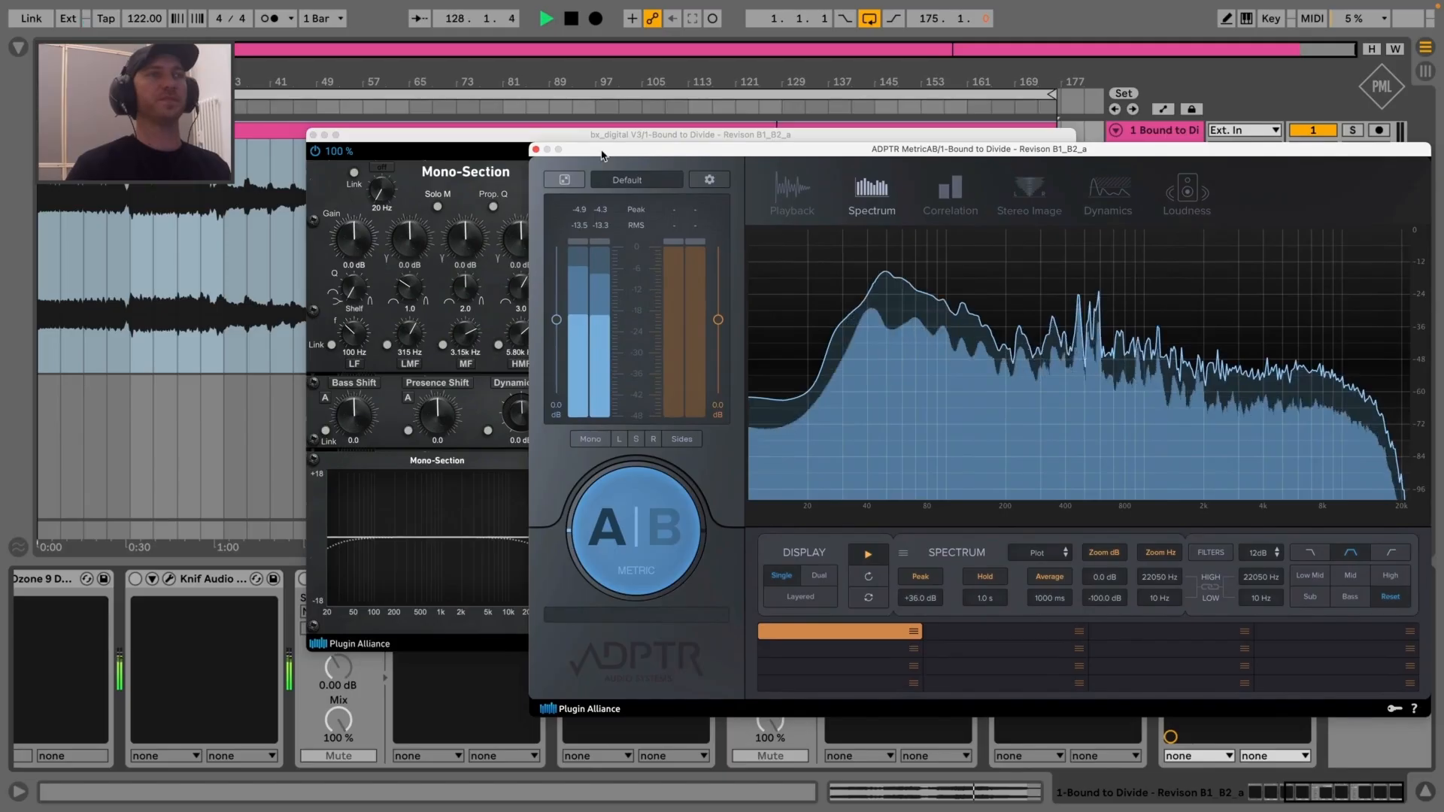
{"action": "left_click", "coordinate": [535, 151]}
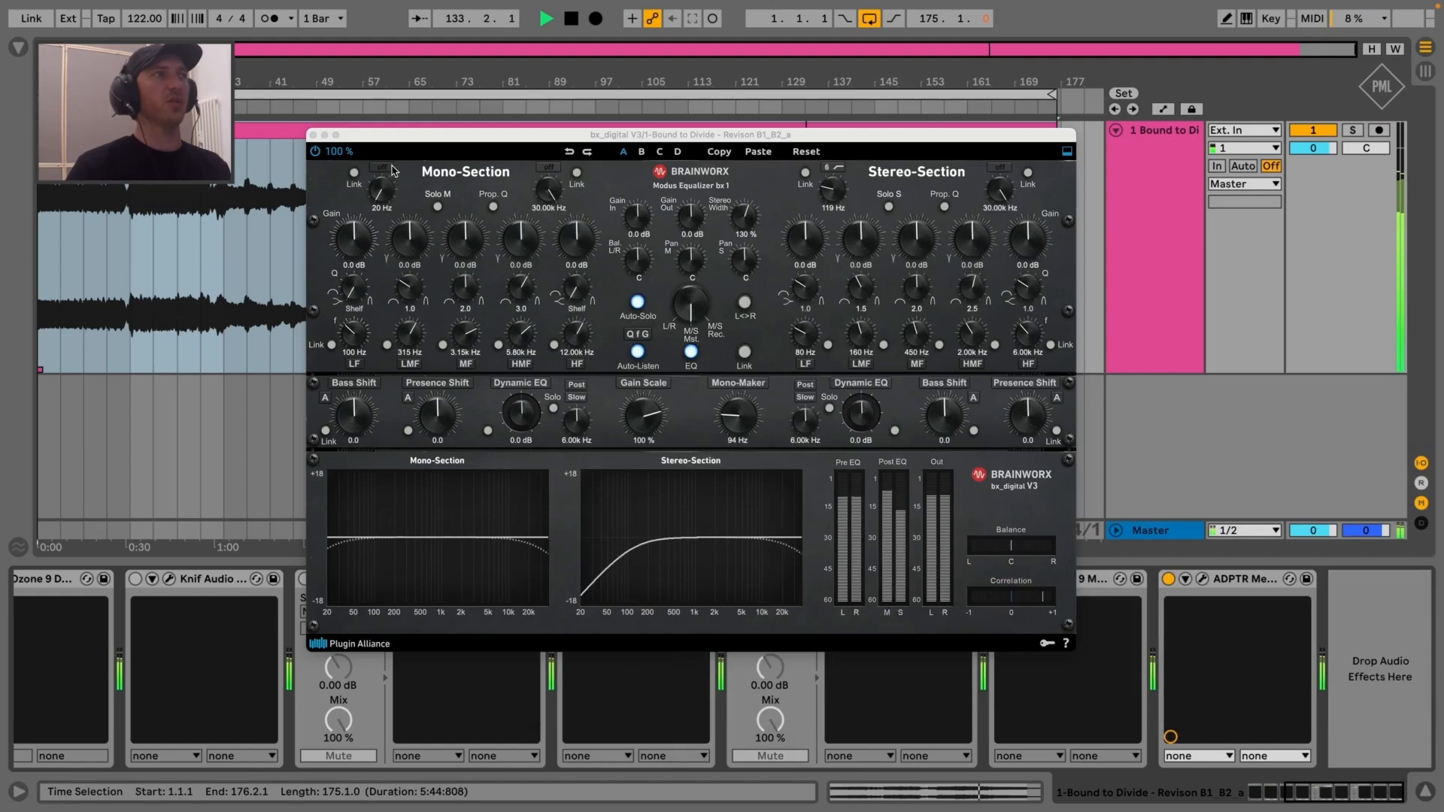
Try the Mono-Section's 20 Hz high-pass filter in bx_digital V3, compare the low end on MetricAB's spectrum, switch it off and close both plugins
{"action": "left_click", "coordinate": [380, 170]}
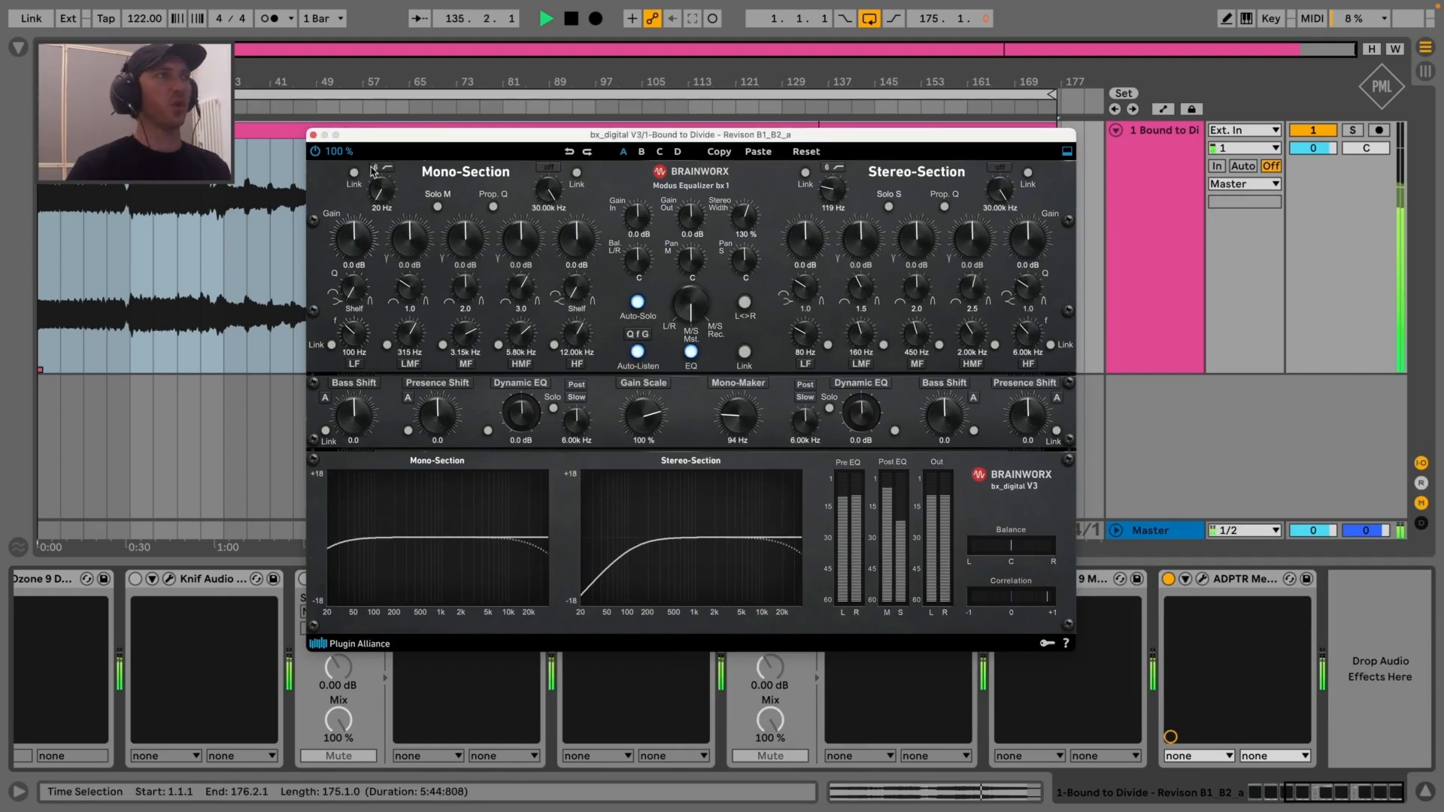
{"action": "left_click", "coordinate": [1202, 578]}
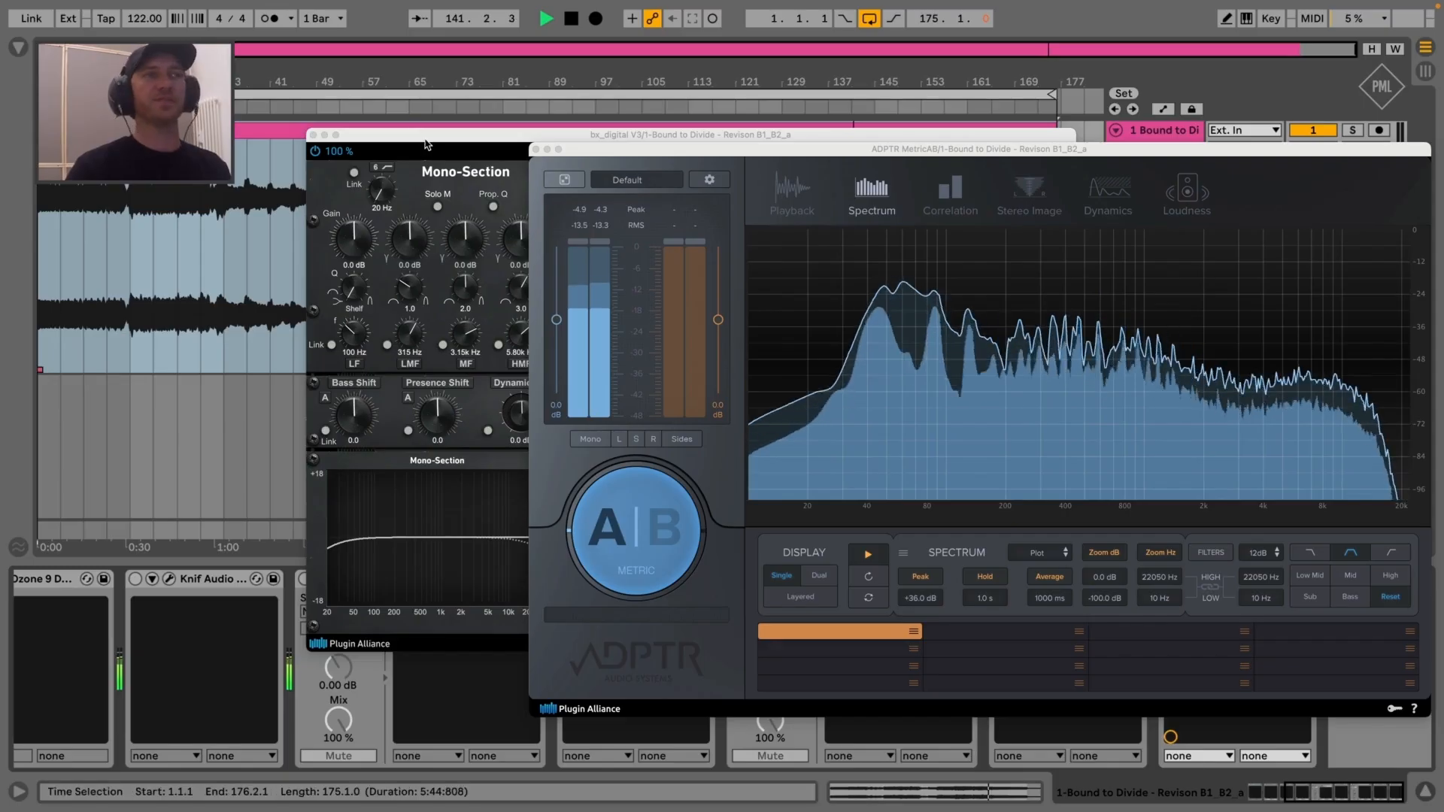
{"action": "mouse_move", "coordinate": [423, 138]}
{"action": "left_mouse_down"}
{"action": "mouse_move", "coordinate": [31, 111]}
{"action": "mouse_move", "coordinate": [441, 127]}
{"action": "left_mouse_up"}
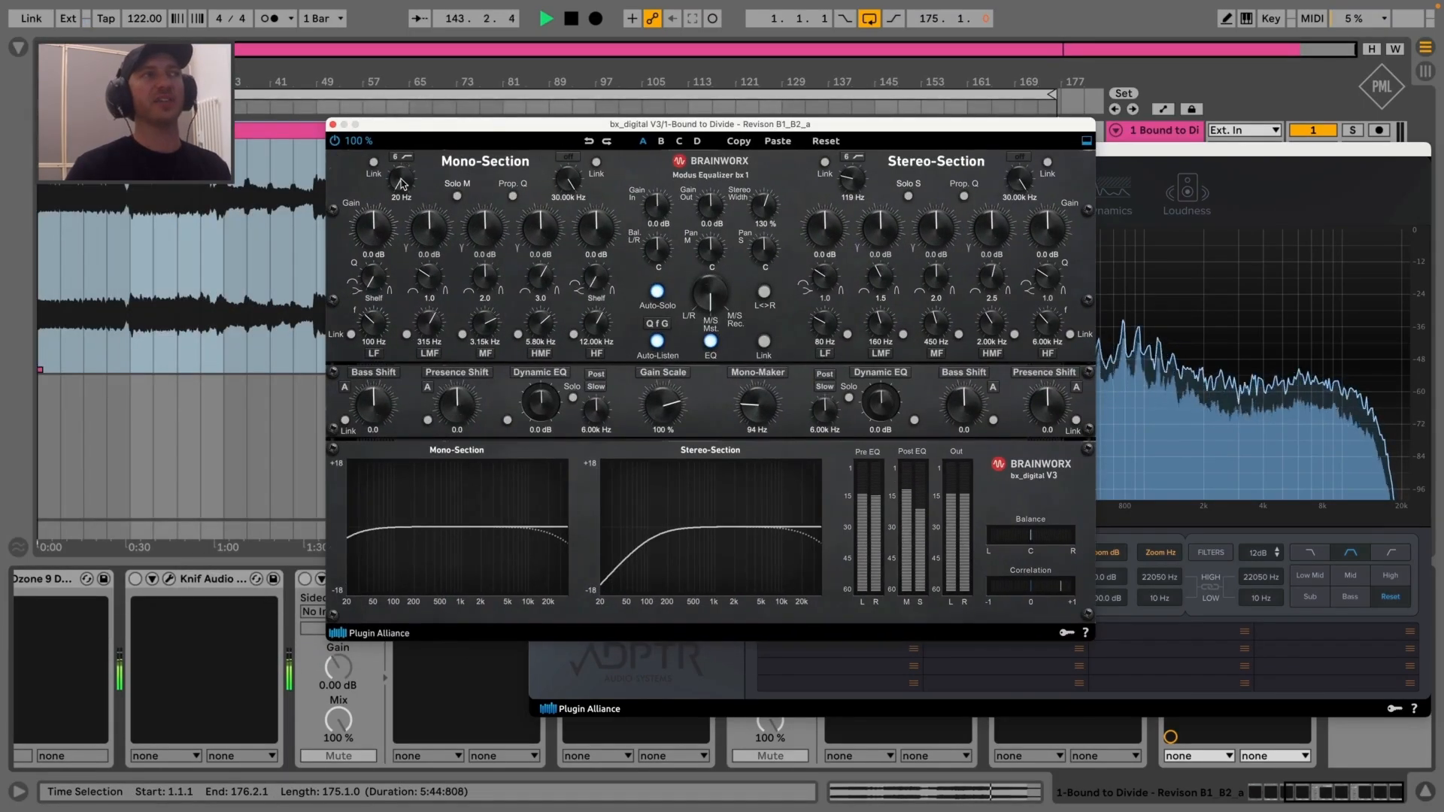
{"action": "left_click_drag", "start_coordinate": [401, 183], "coordinate": [399, 215]}
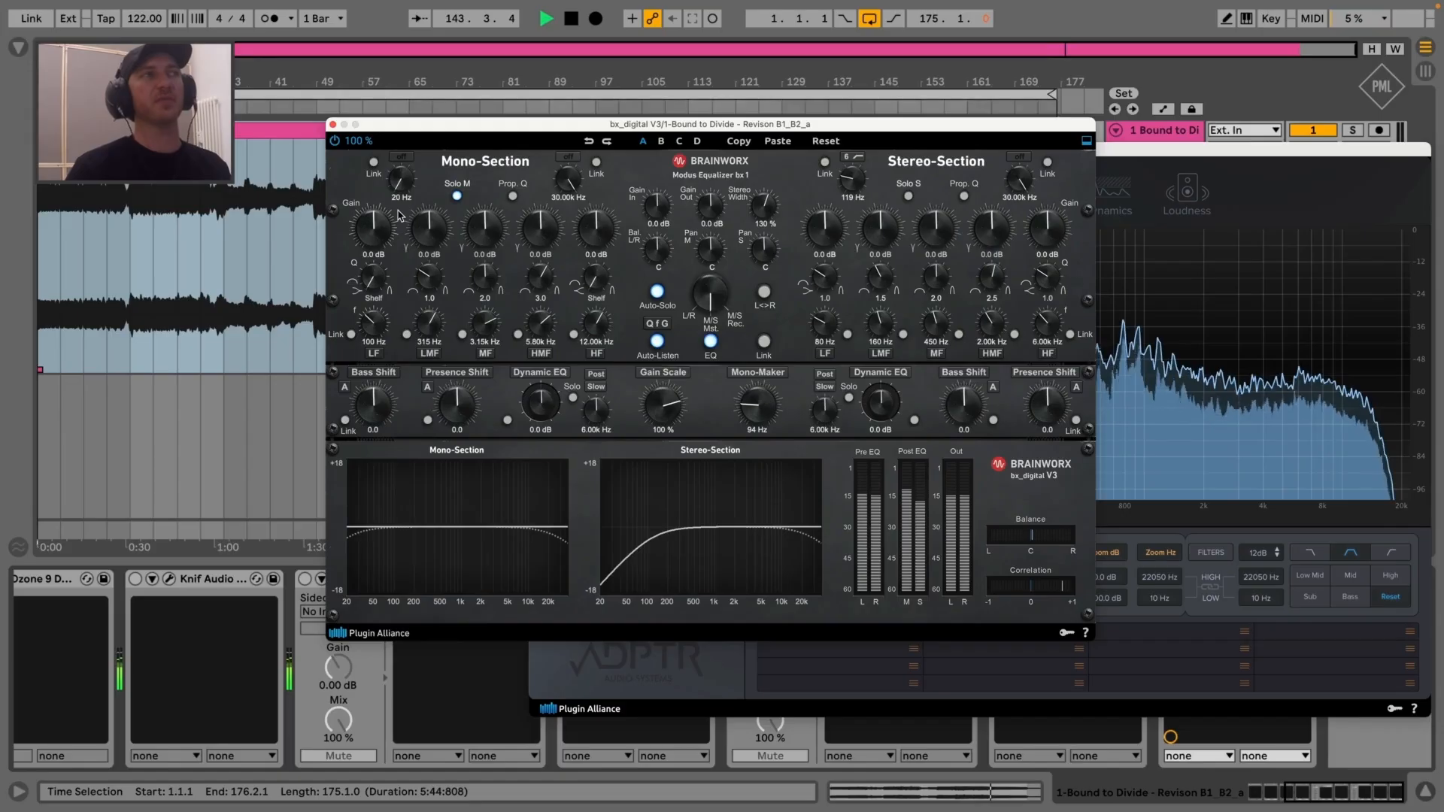
{"action": "left_click", "coordinate": [1166, 154]}
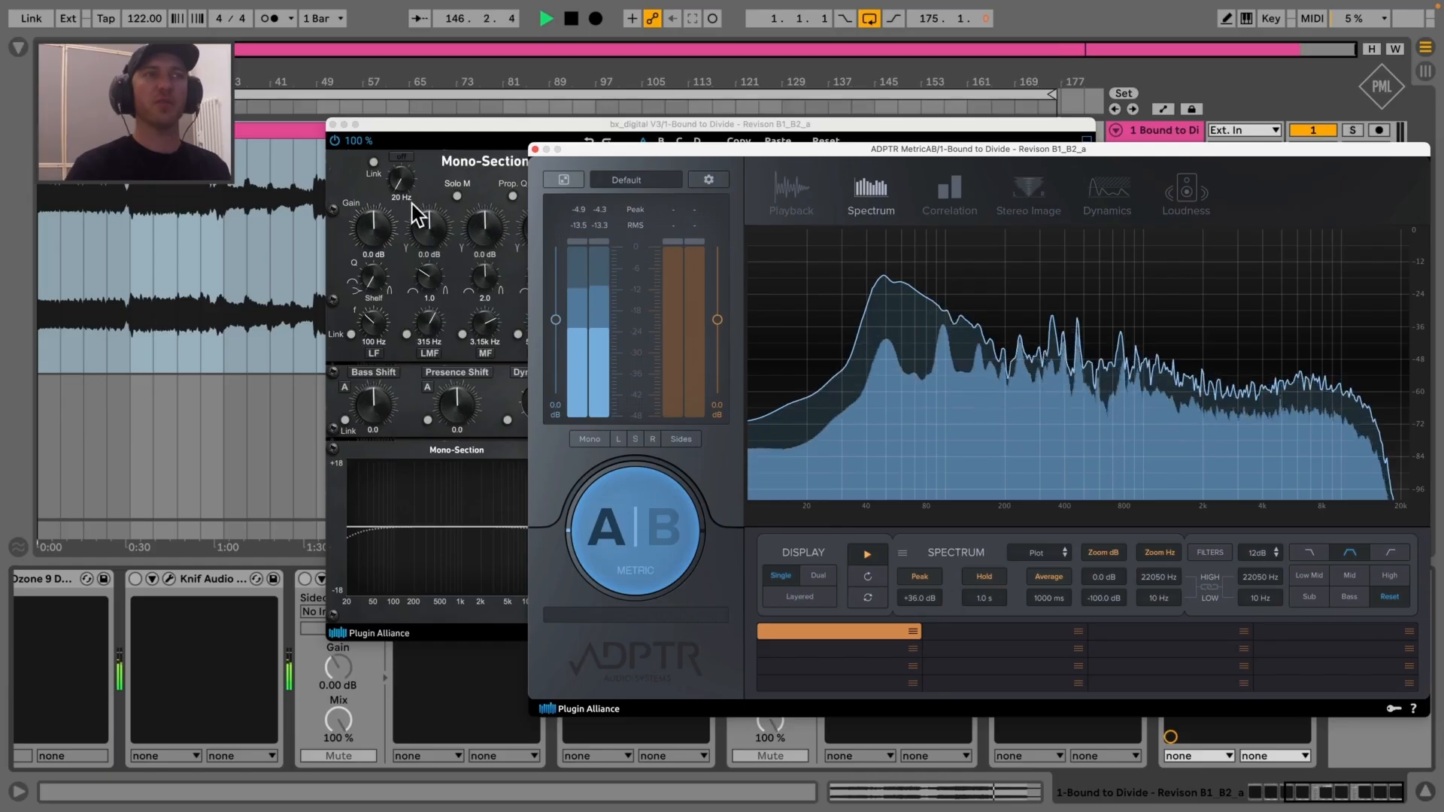
{"action": "left_click", "coordinate": [535, 149]}
{"action": "left_click", "coordinate": [333, 124]}
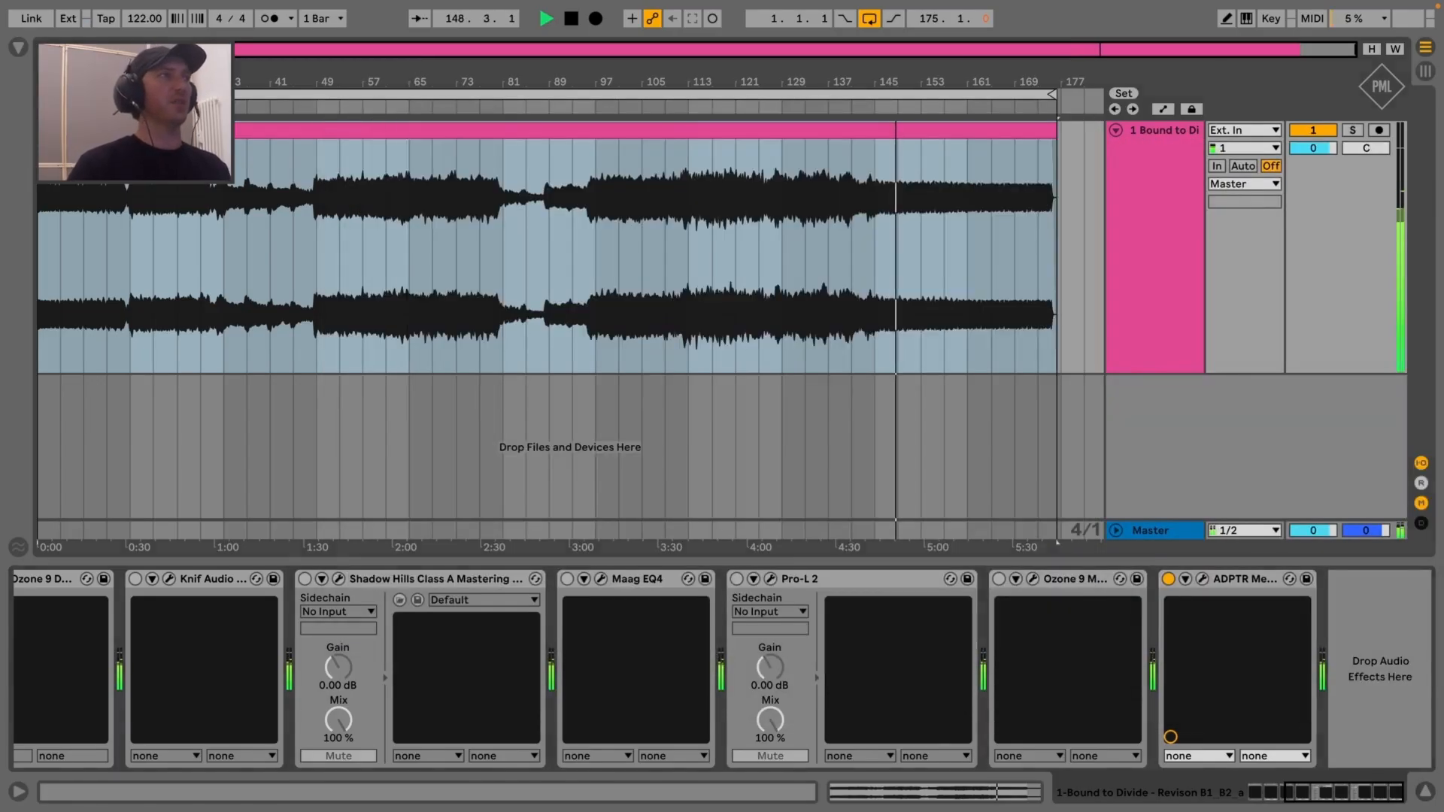
Replay the first loud section after bar 49 and look at the Dangerous BAX EQ's settings, leaving the plugin disabled
{"action": "left_click", "coordinate": [341, 104]}
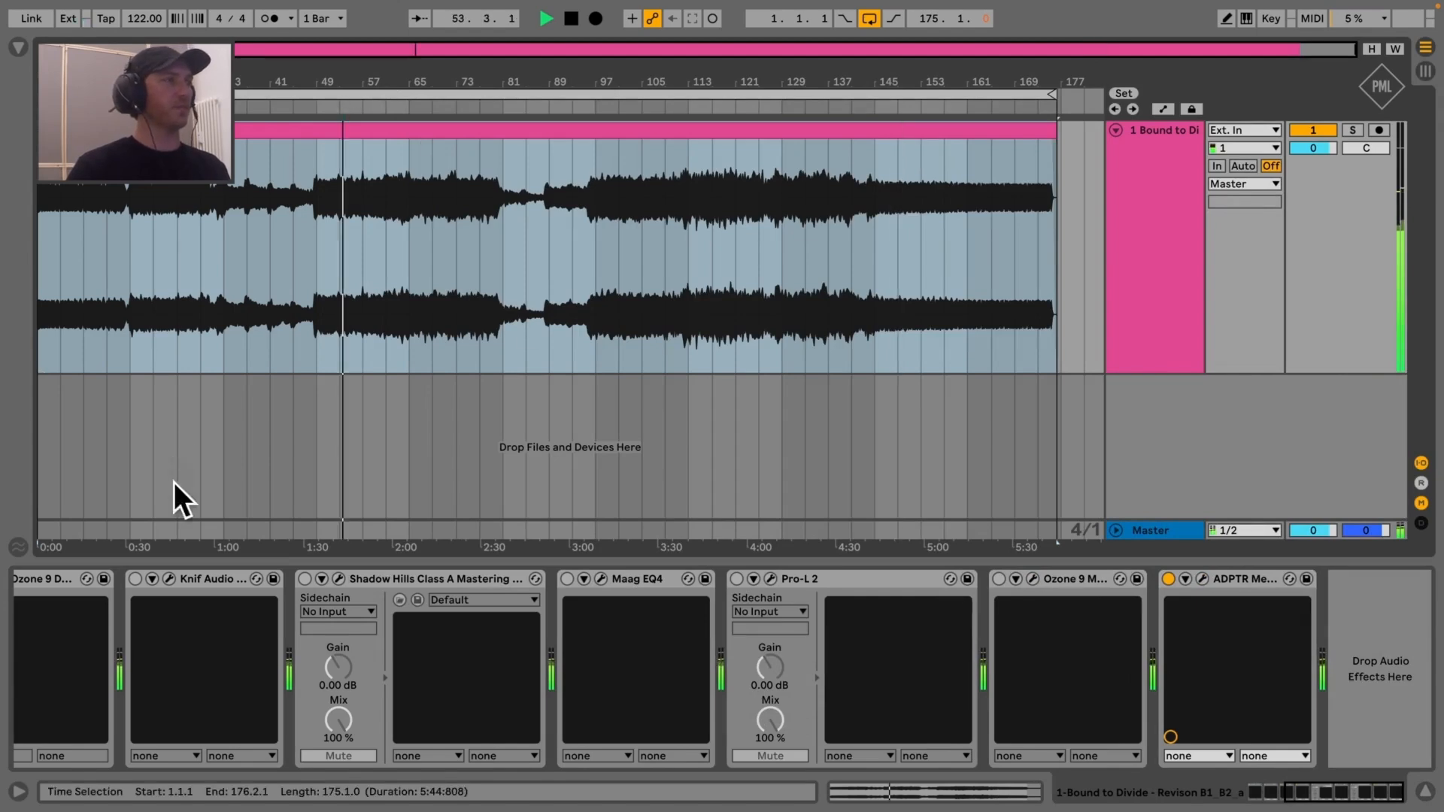
{"action": "scroll", "coordinate": [341, 610], "scroll_direction": "left", "scroll_amount": 6}
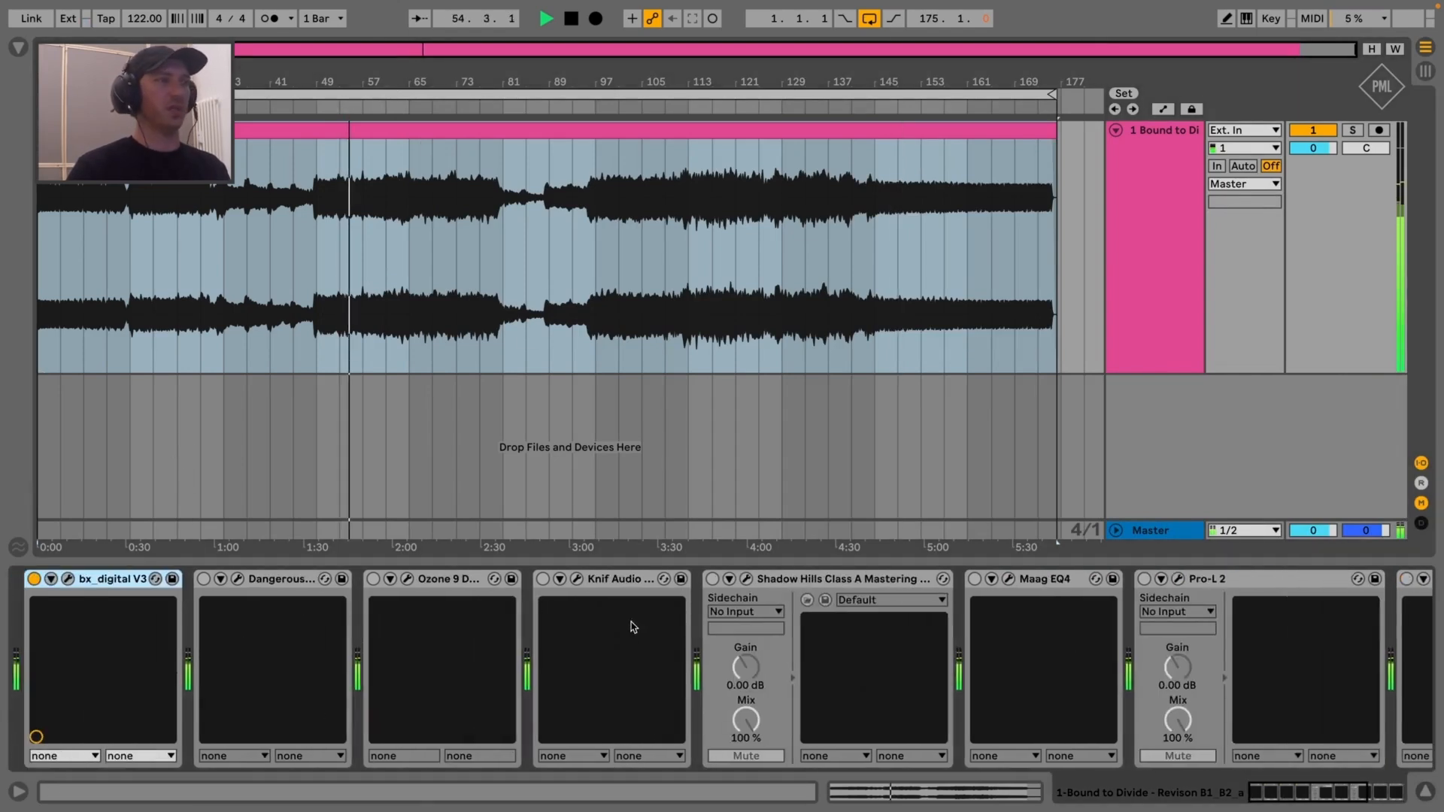
{"action": "left_click", "coordinate": [236, 580]}
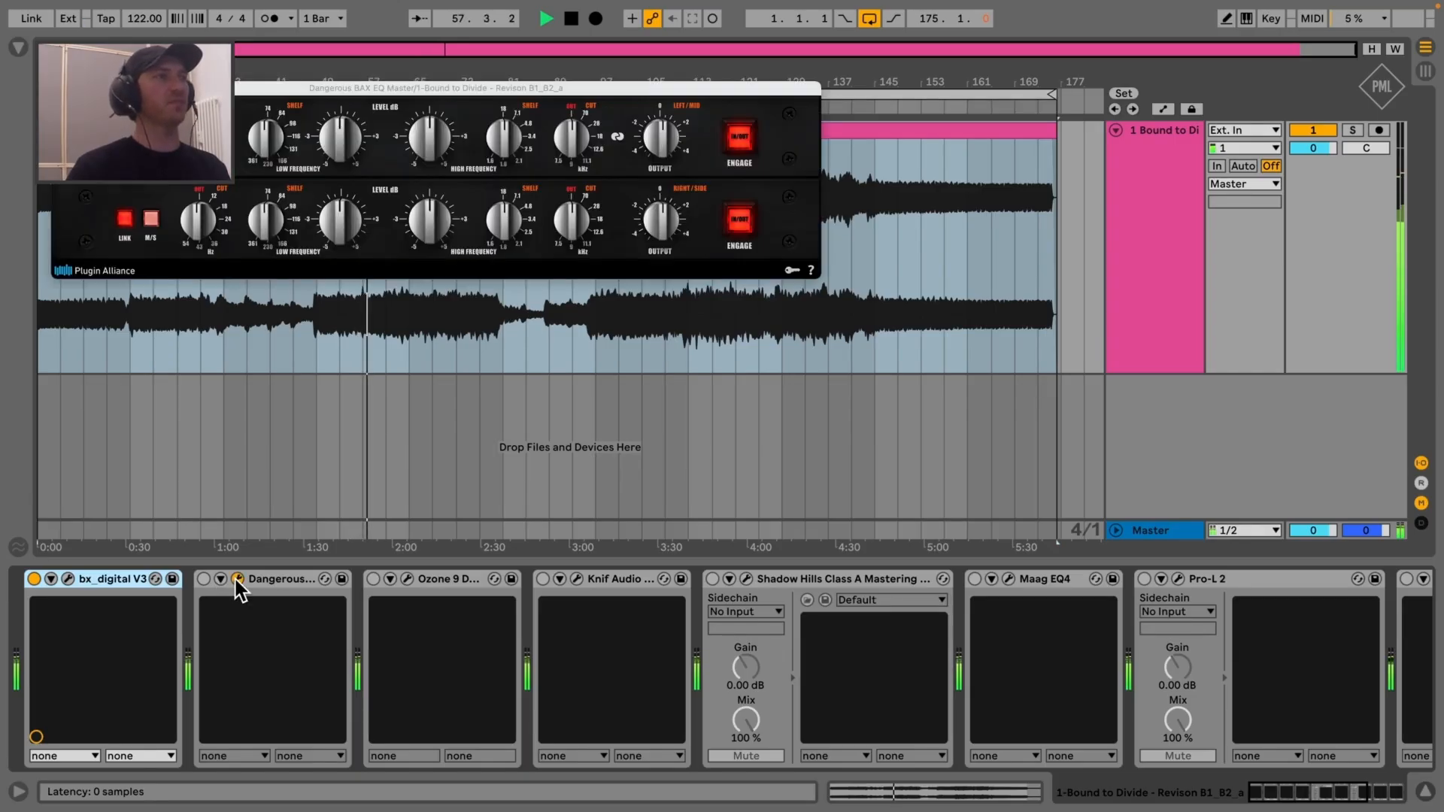
{"action": "left_click", "coordinate": [236, 579]}
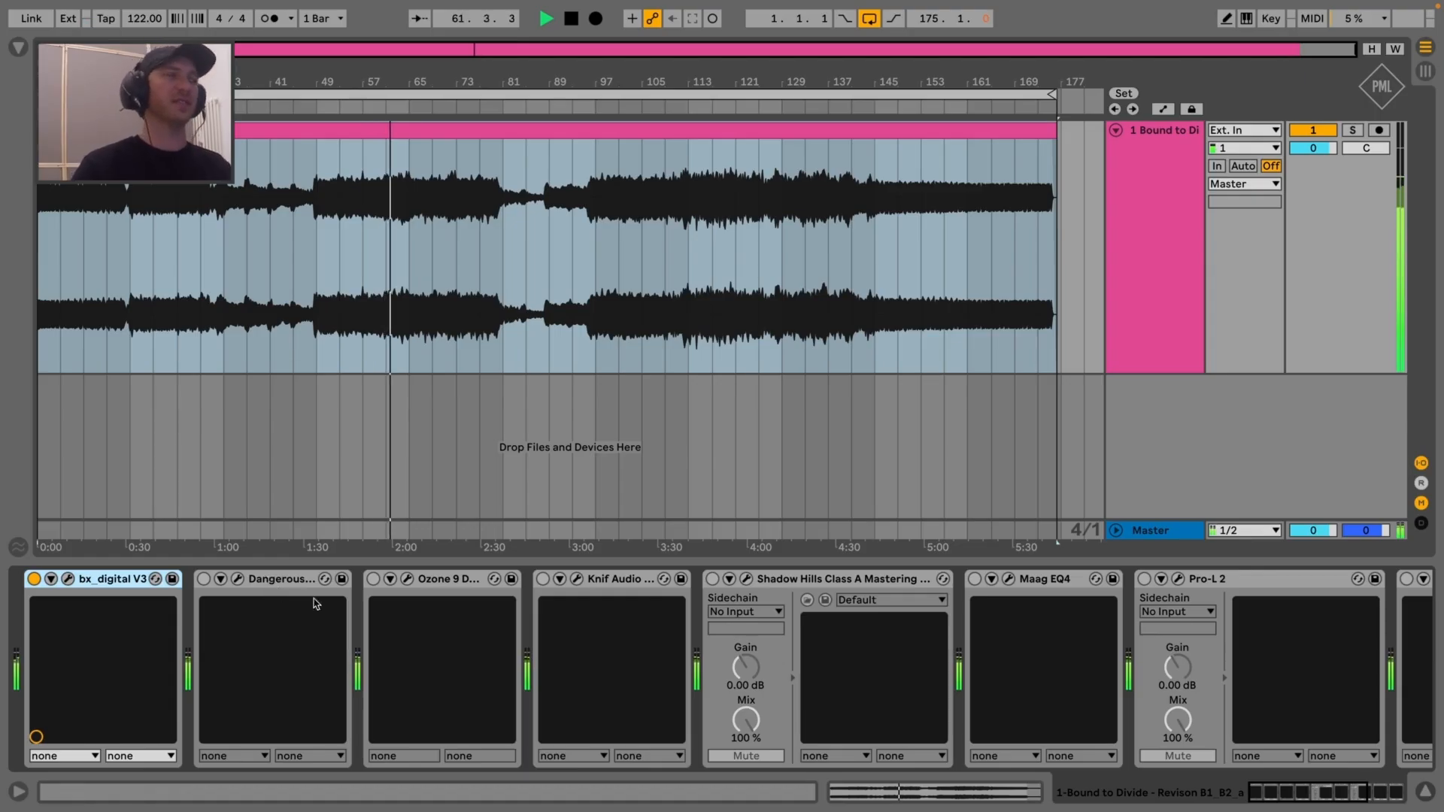
Enable Ozone 9 Dynamics on the track, open its window and place it clear of the waveform
{"action": "left_click", "coordinate": [374, 579]}
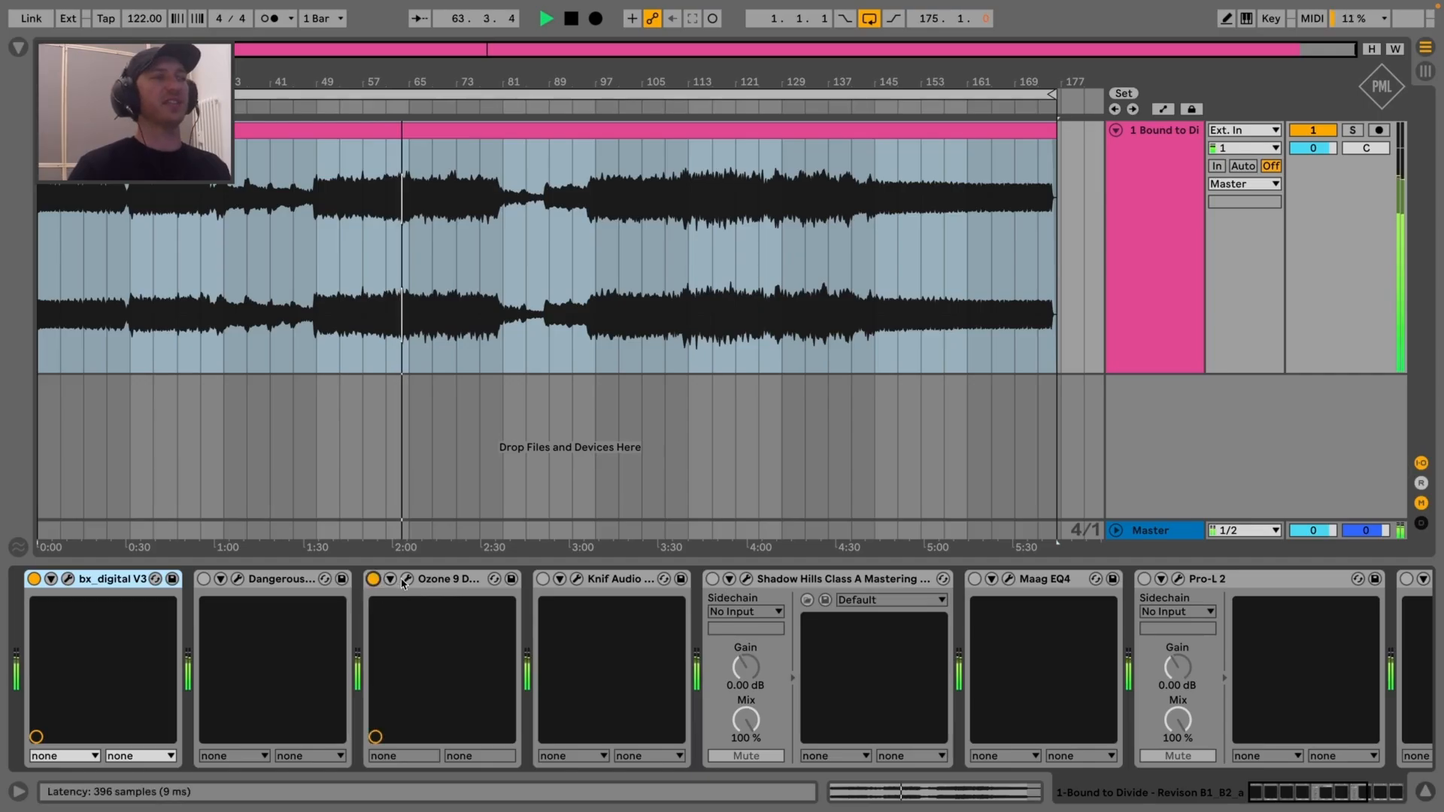
{"action": "left_click", "coordinate": [407, 580]}
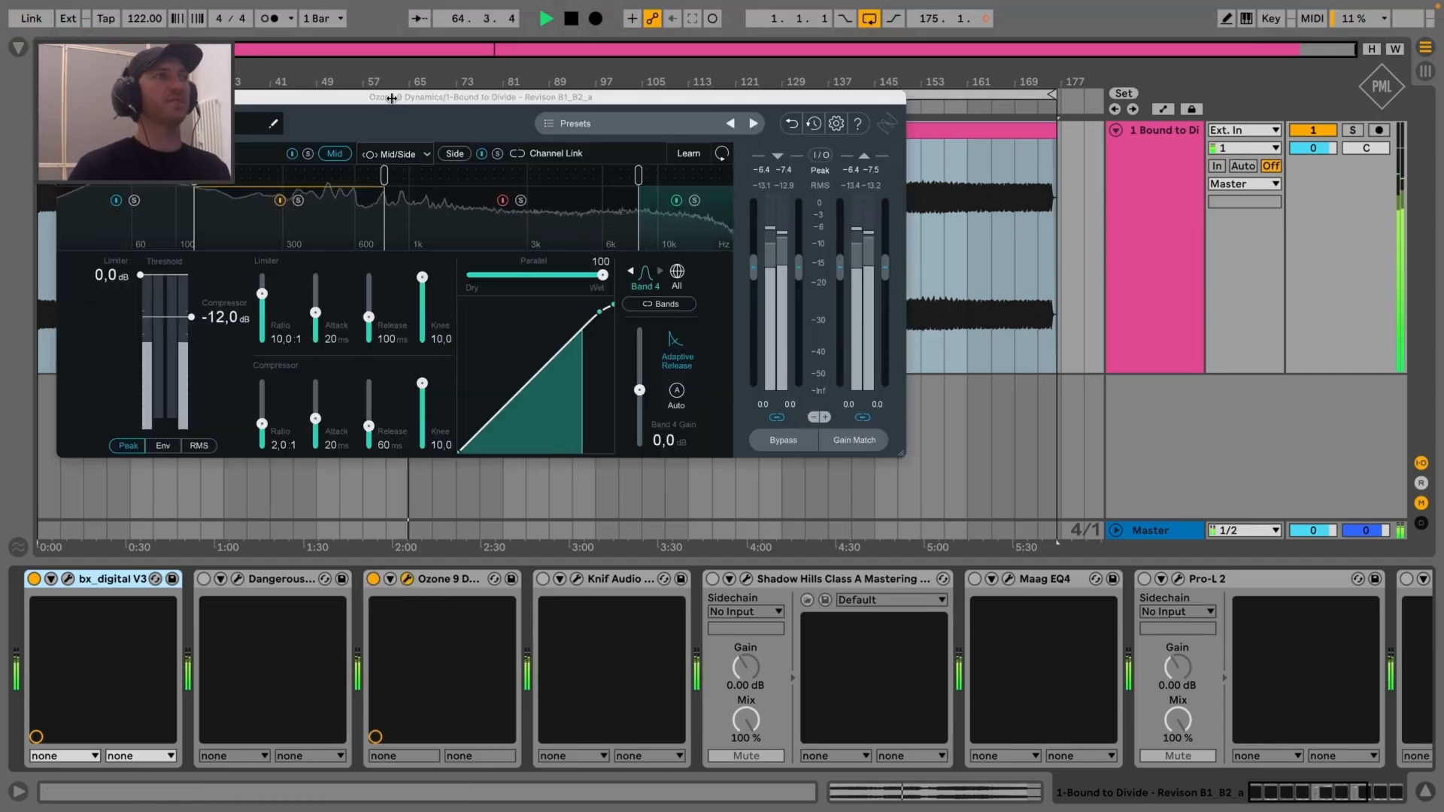
{"action": "left_click_drag", "start_coordinate": [399, 106], "coordinate": [747, 278]}
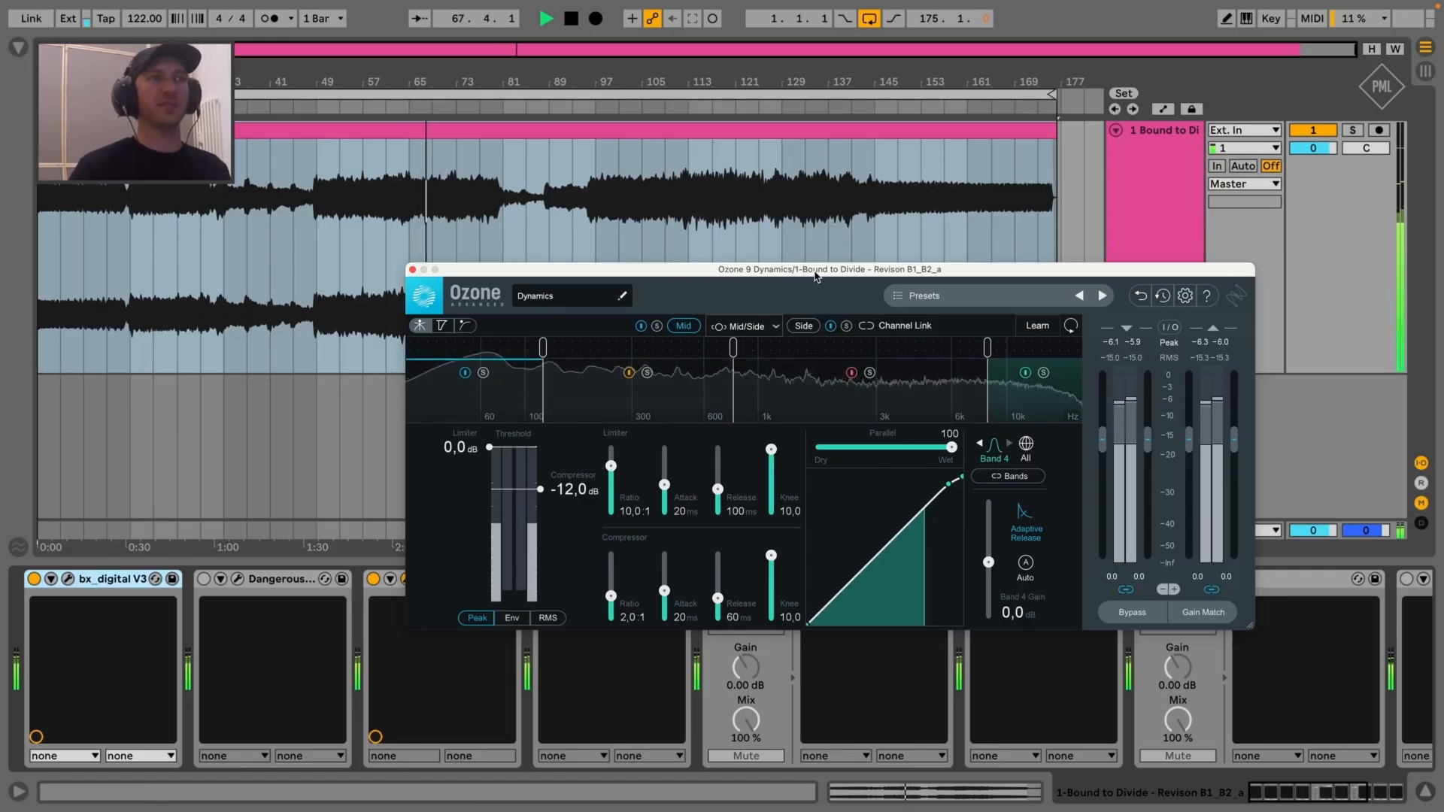
{"action": "left_click_drag", "start_coordinate": [818, 272], "coordinate": [842, 265]}
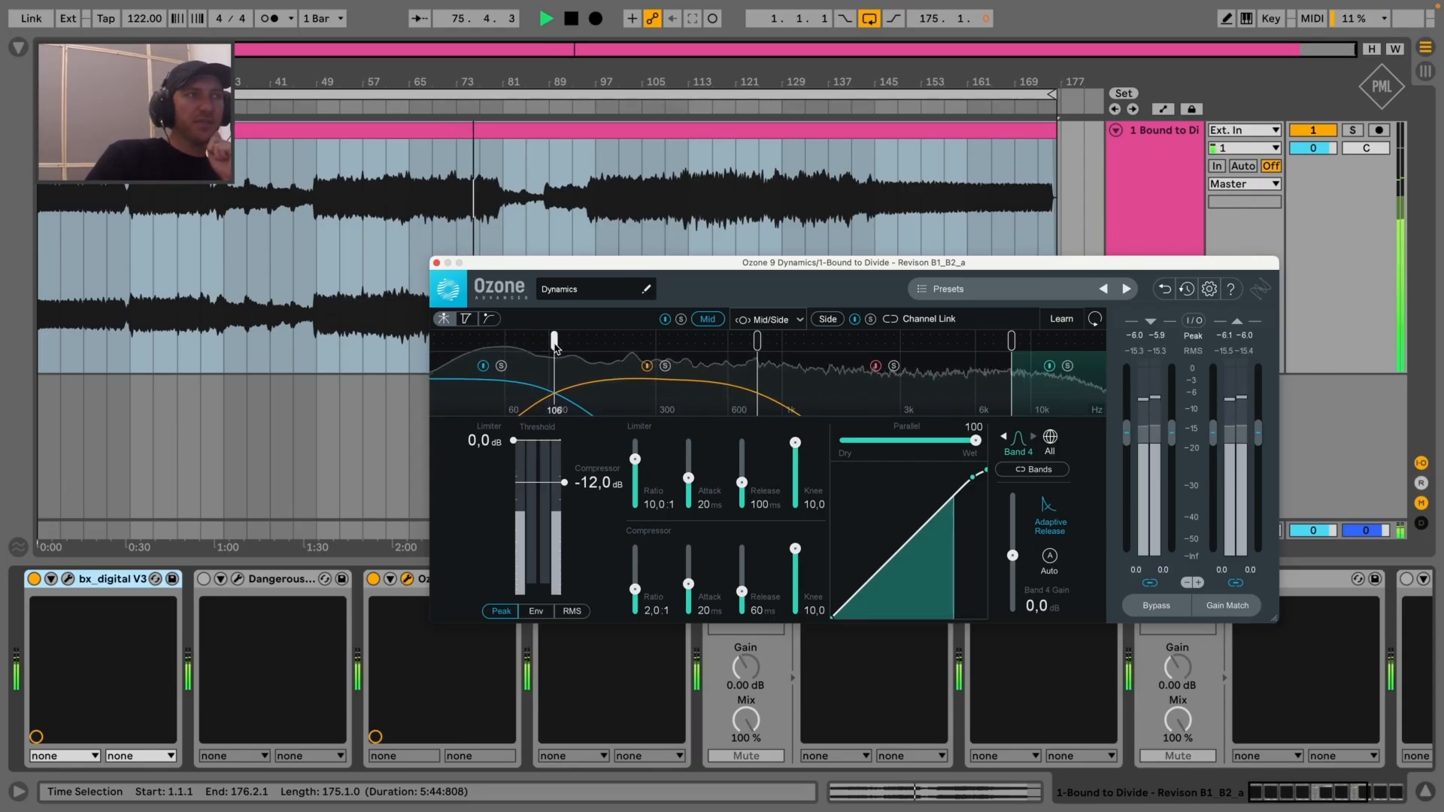
Set the Ozone 9 Dynamics crossover between Bands 1 and 2 to 97 Hz, and raise the Band 2 to 3 crossover slightly above 795 Hz
{"action": "left_click", "coordinate": [531, 388]}
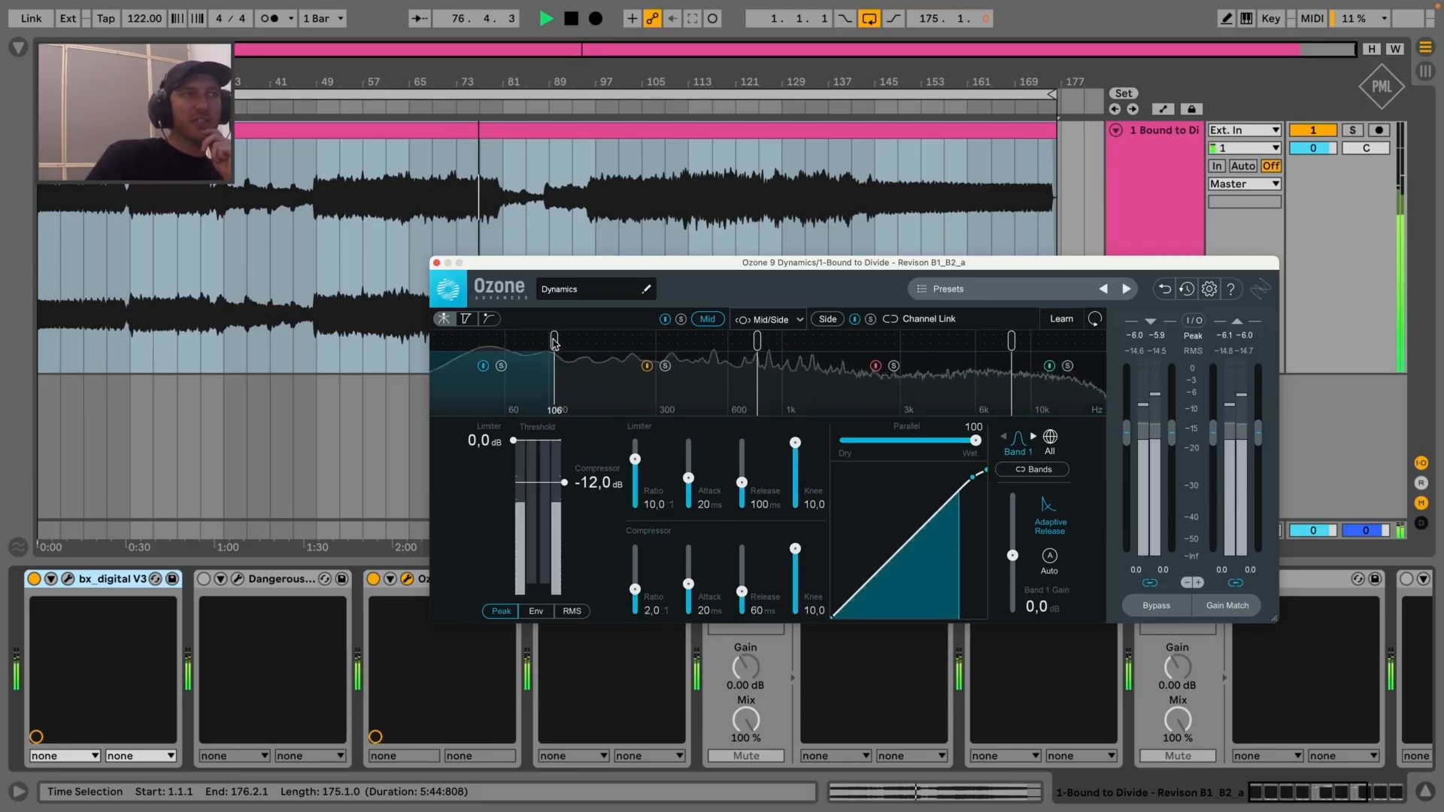
{"action": "left_click_drag", "start_coordinate": [548, 342], "coordinate": [545, 340]}
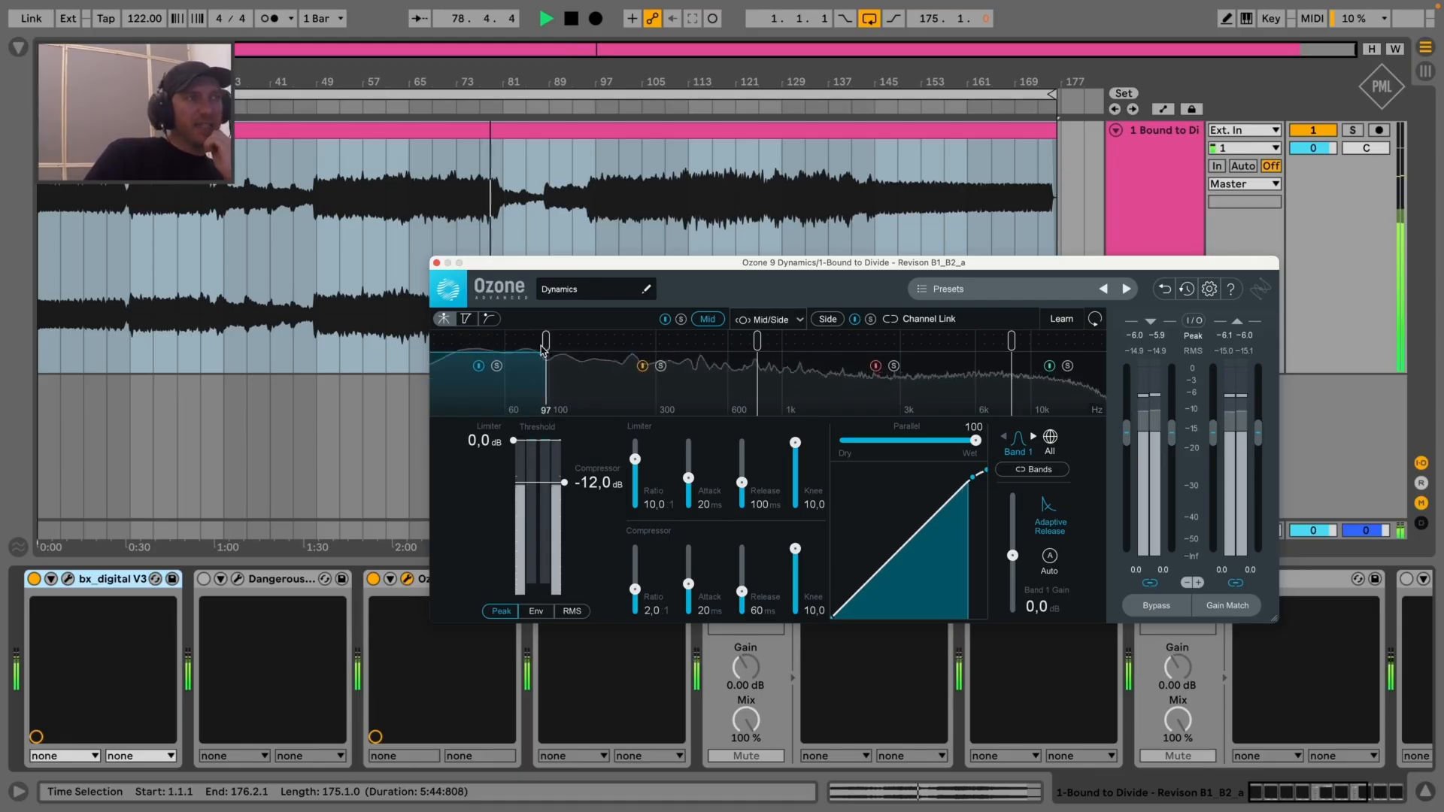
{"action": "left_click", "coordinate": [637, 376]}
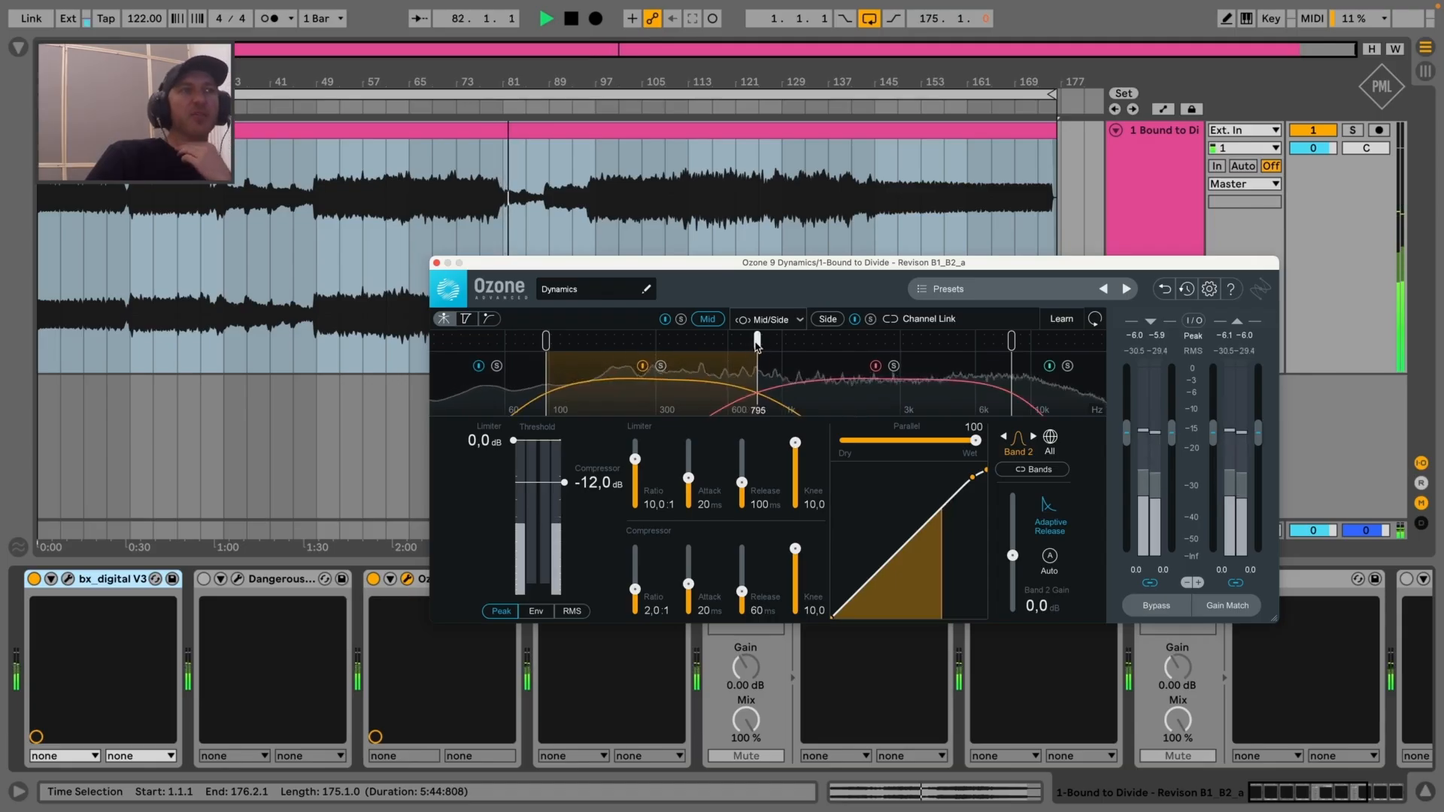
{"action": "left_click_drag", "start_coordinate": [756, 342], "coordinate": [757, 340]}
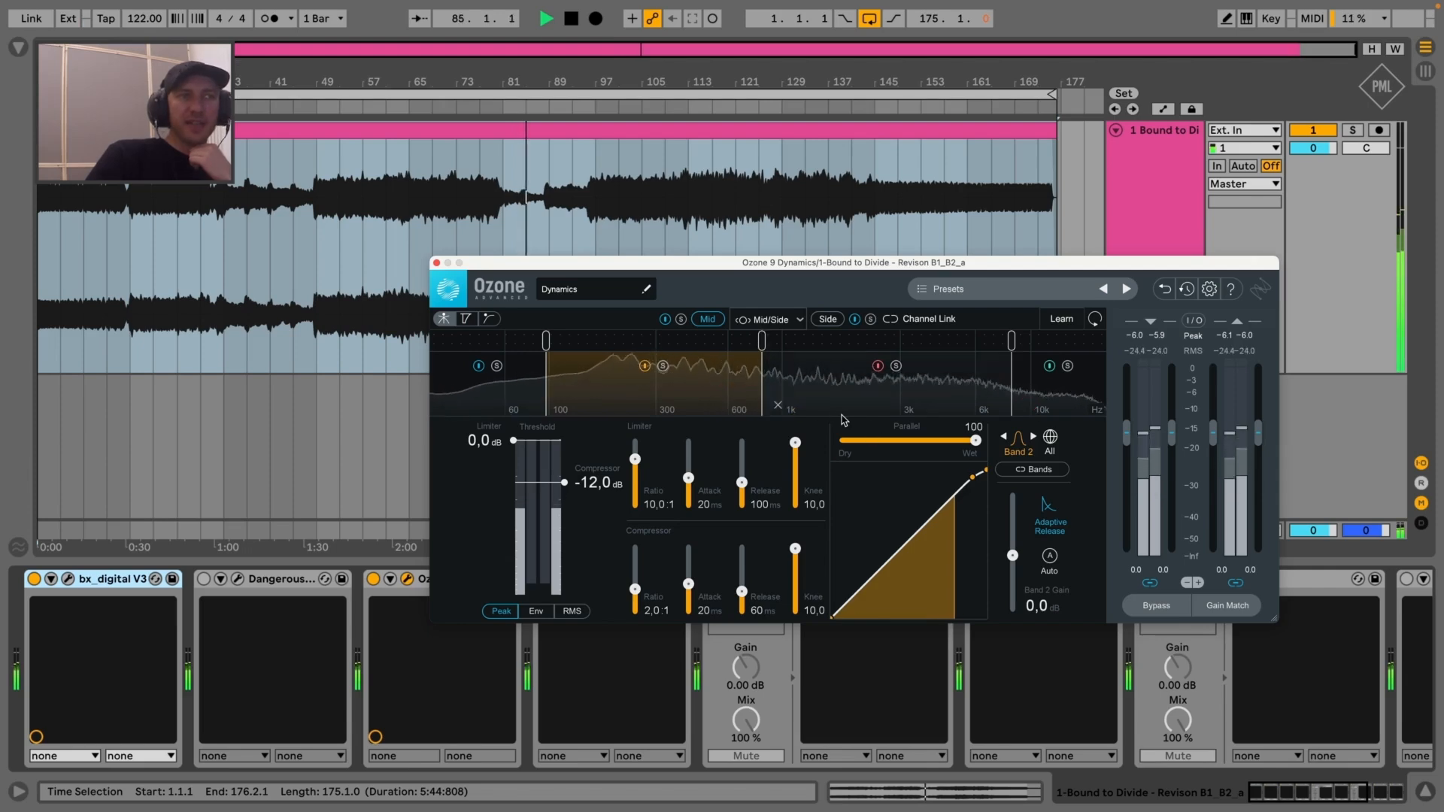
{"action": "left_click_drag", "start_coordinate": [770, 343], "coordinate": [768, 345]}
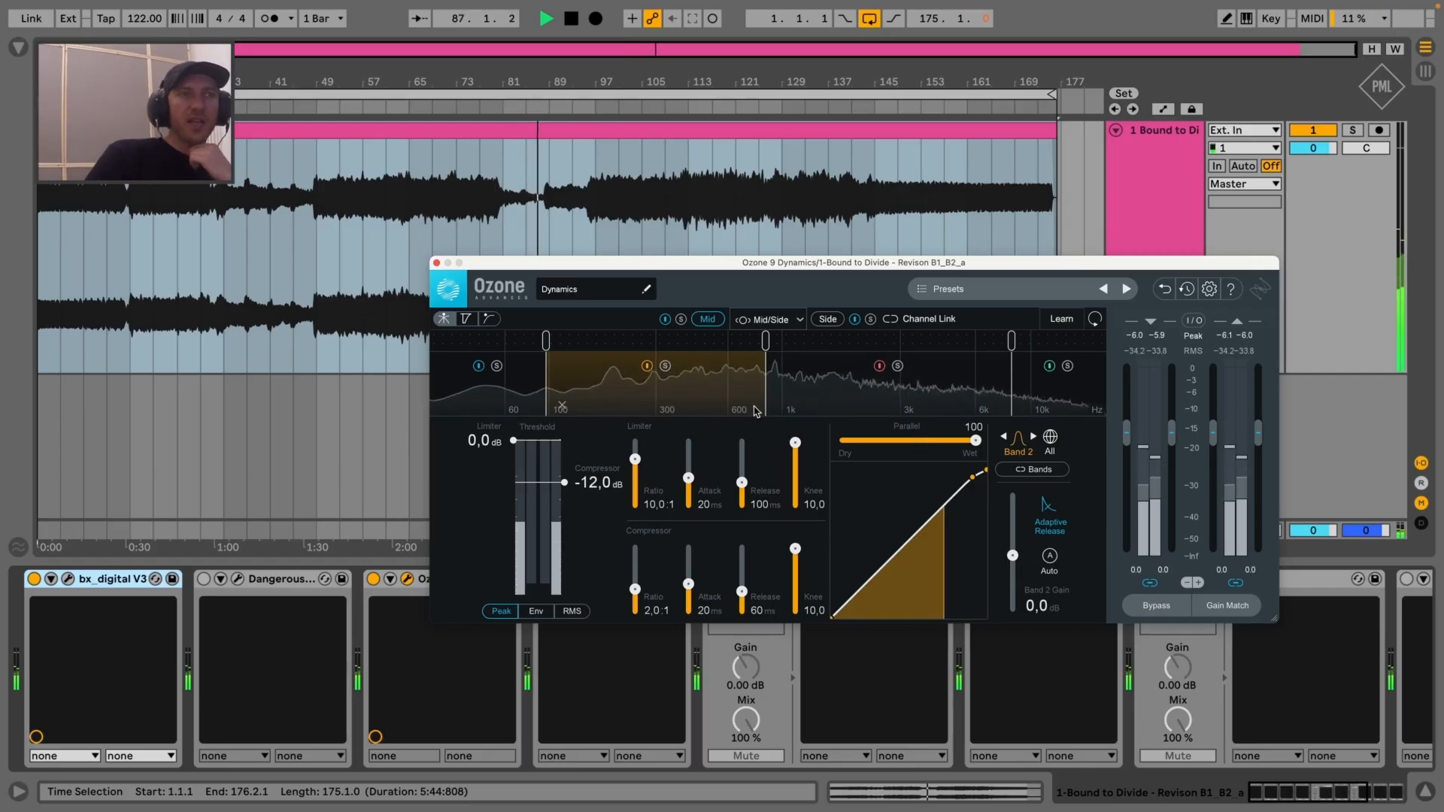
Play the loud section after bar 105 and set Band 1's limiter threshold to -7.2 dB
{"action": "left_click", "coordinate": [690, 109]}
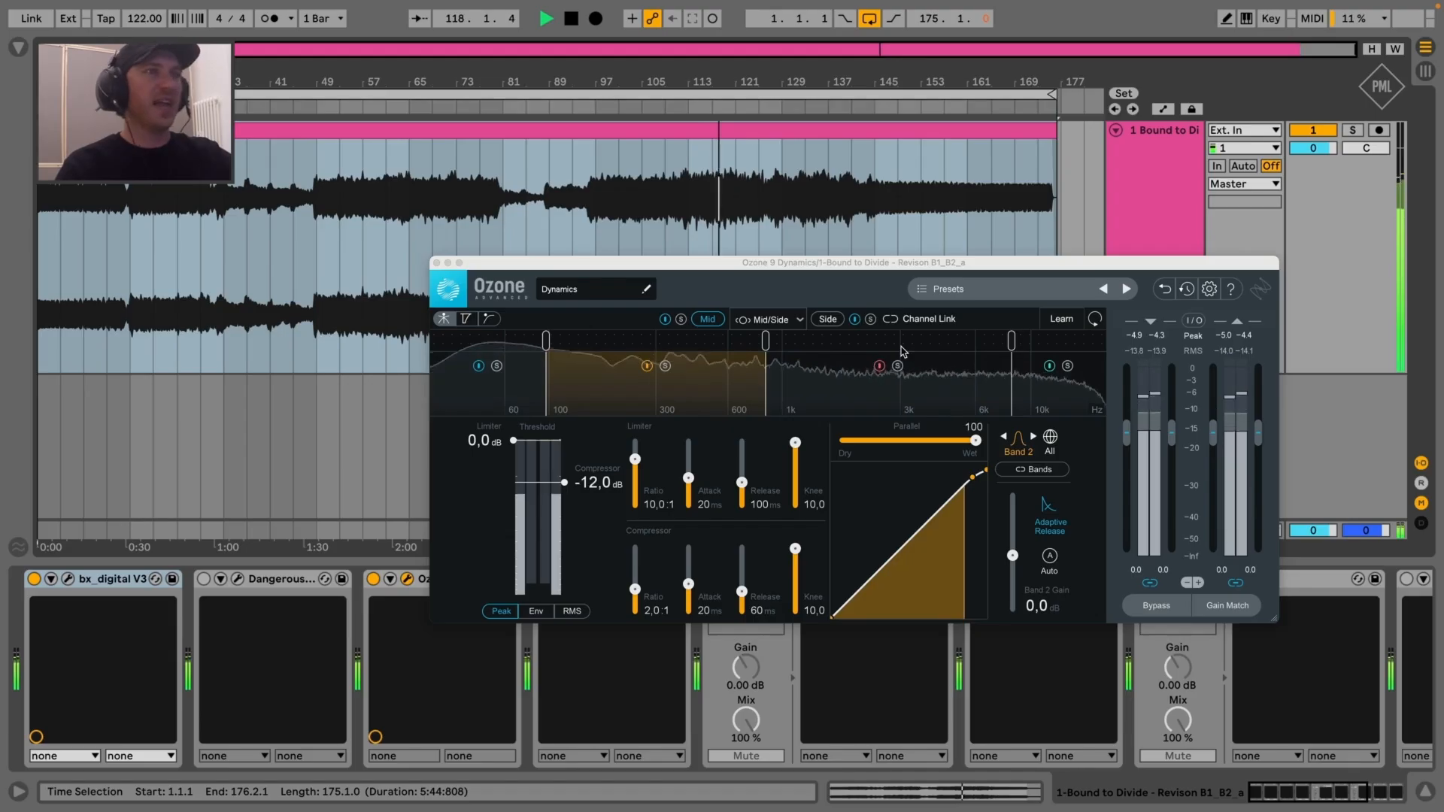
{"action": "left_click", "coordinate": [508, 404]}
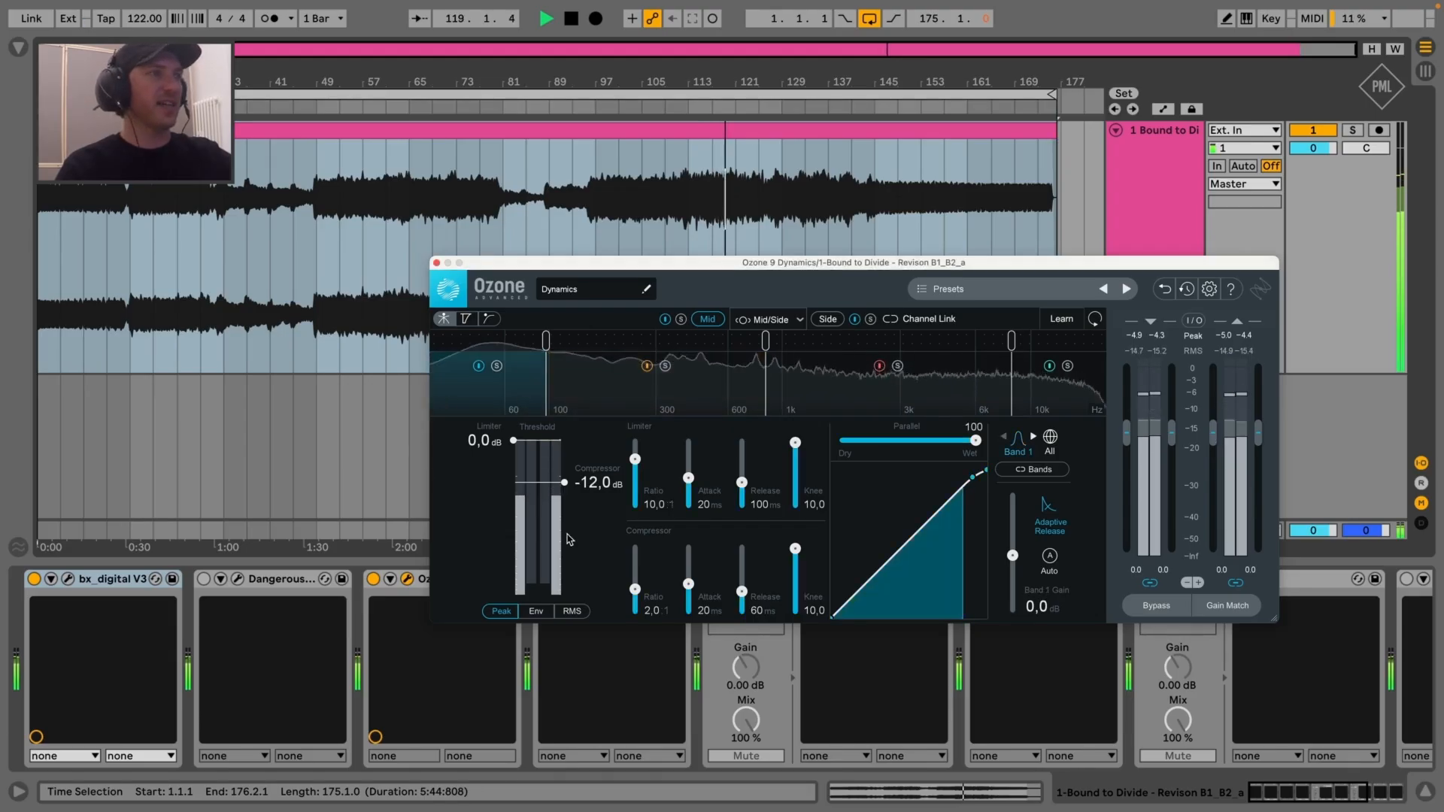
{"action": "left_click_drag", "start_coordinate": [473, 458], "coordinate": [485, 478]}
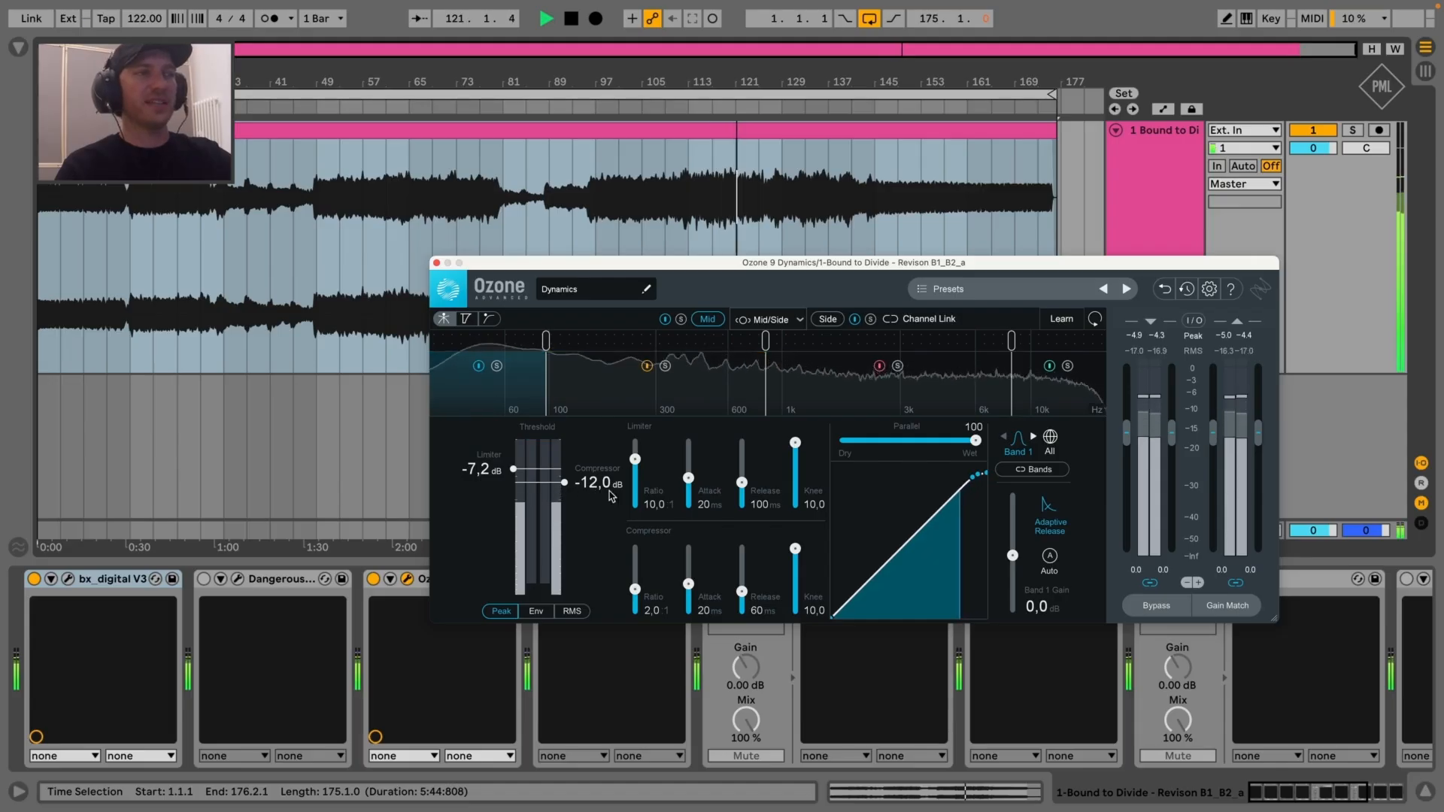
Set Band 1's compressor attack to 22 ms and release to 24 ms
{"action": "left_click_drag", "start_coordinate": [742, 591], "coordinate": [744, 596]}
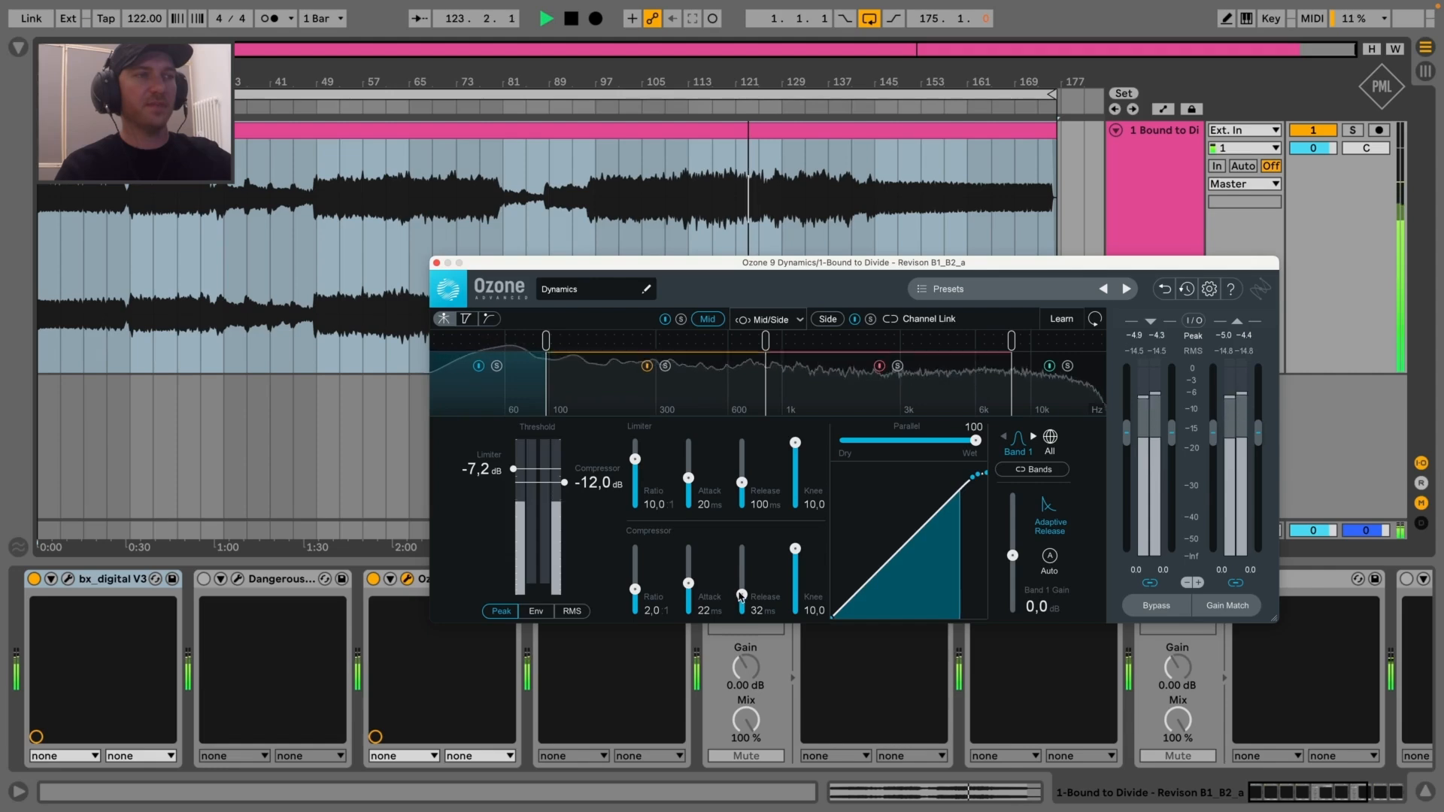
{"action": "left_click_drag", "start_coordinate": [742, 595], "coordinate": [742, 598]}
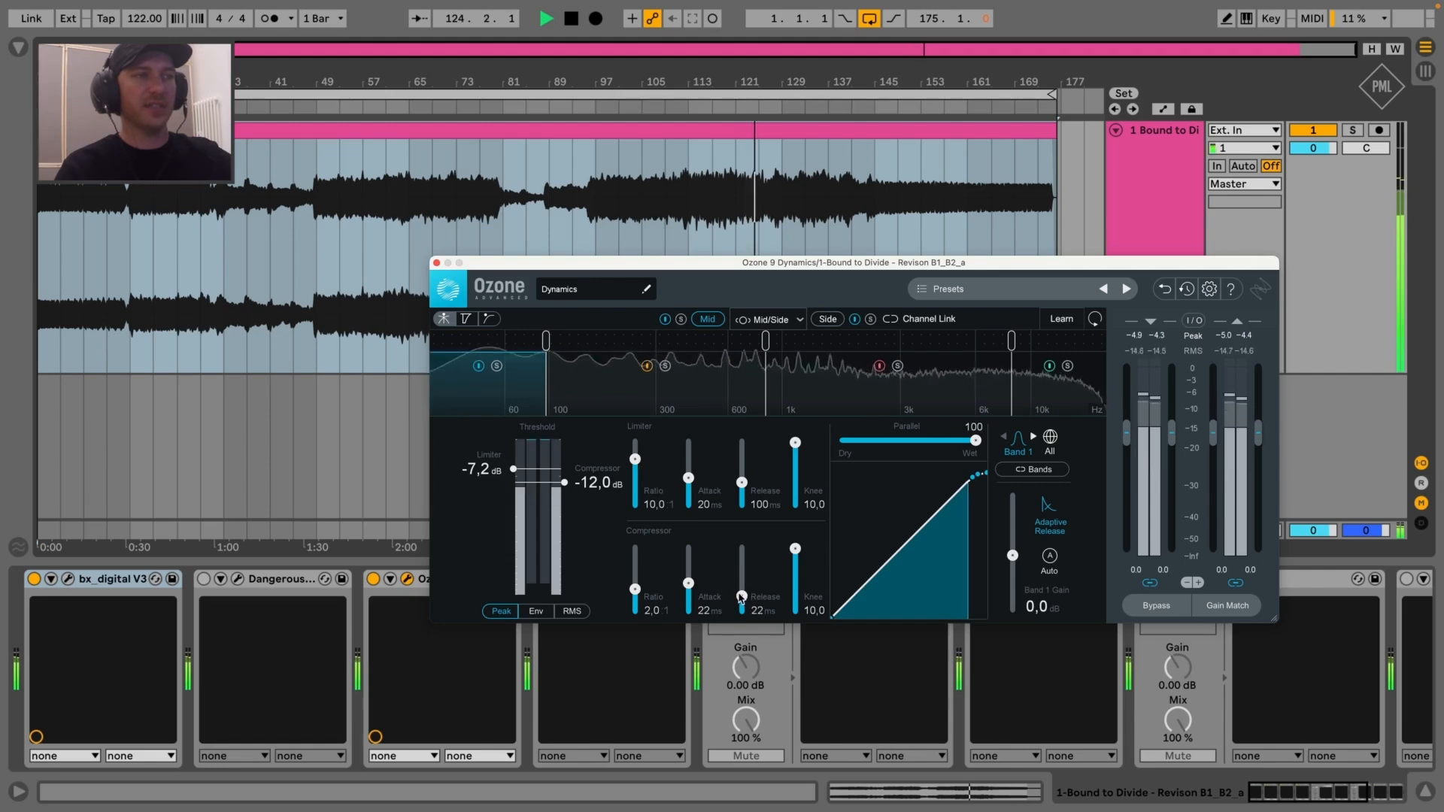
{"action": "left_click", "coordinate": [761, 612]}
{"action": "type", "text": "24"}
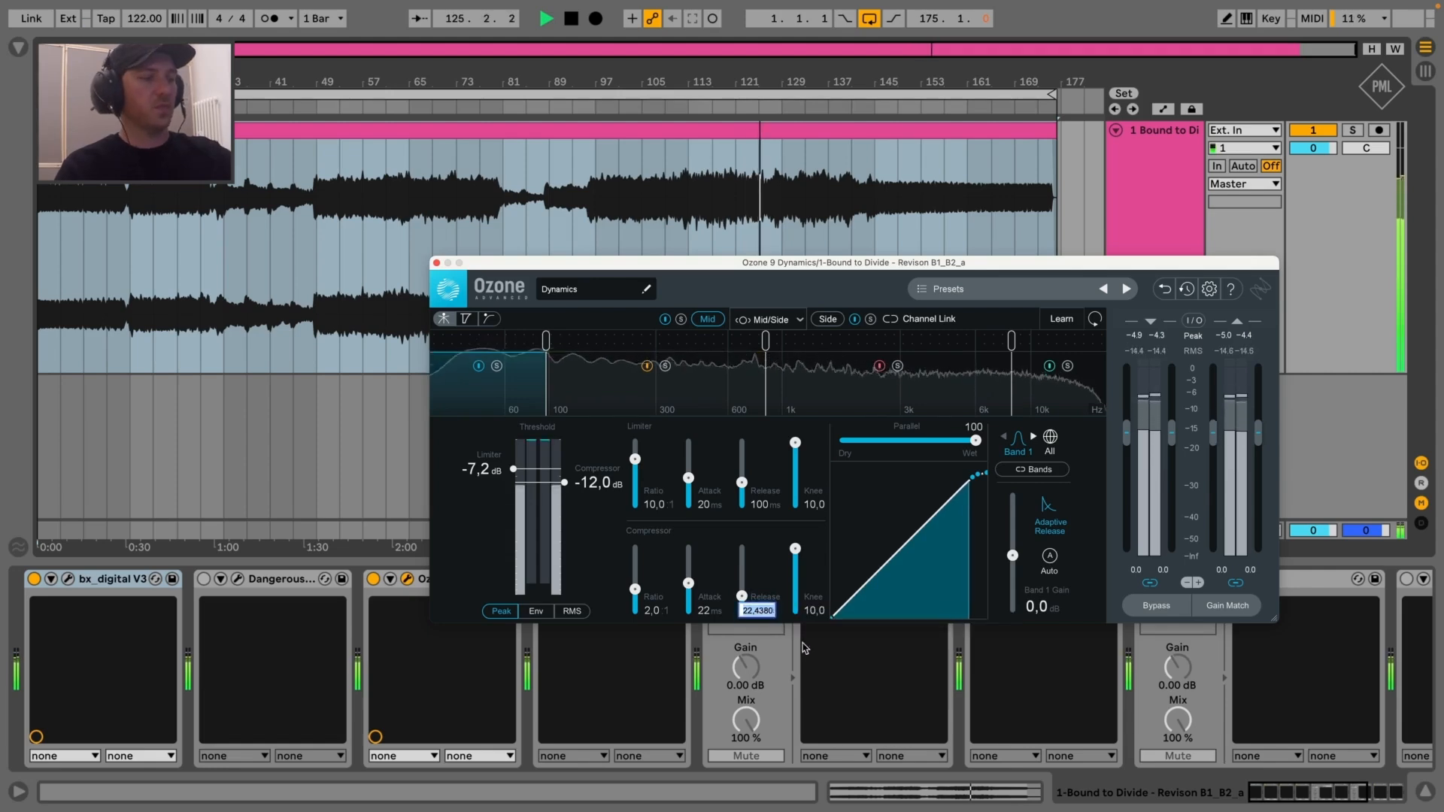
{"action": "key", "text": "Return"}
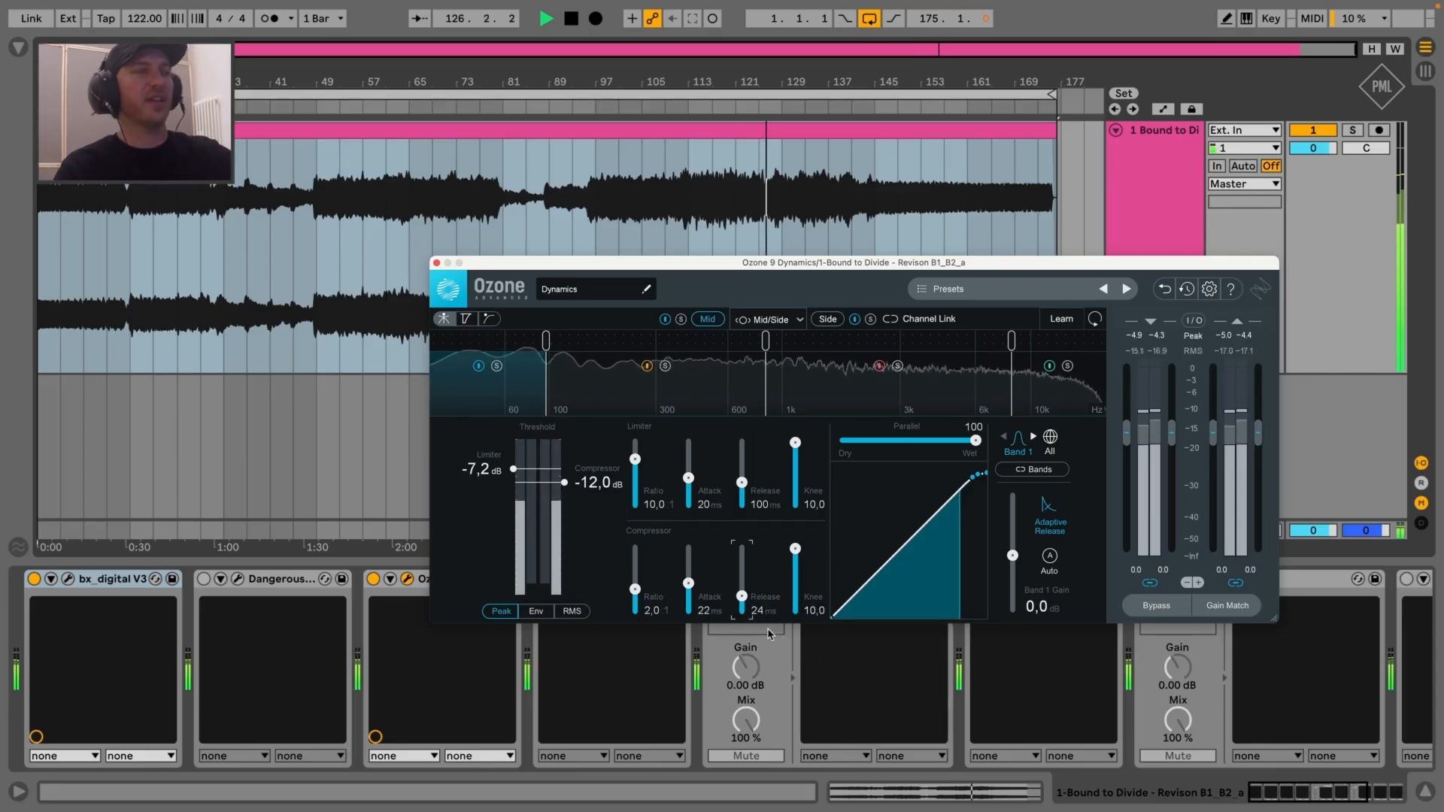
Set Band 2's limiter threshold to -7.7 dB and its compressor threshold to -16.0 dB, checking Band 1's settings for comparison
{"action": "left_click", "coordinate": [651, 403]}
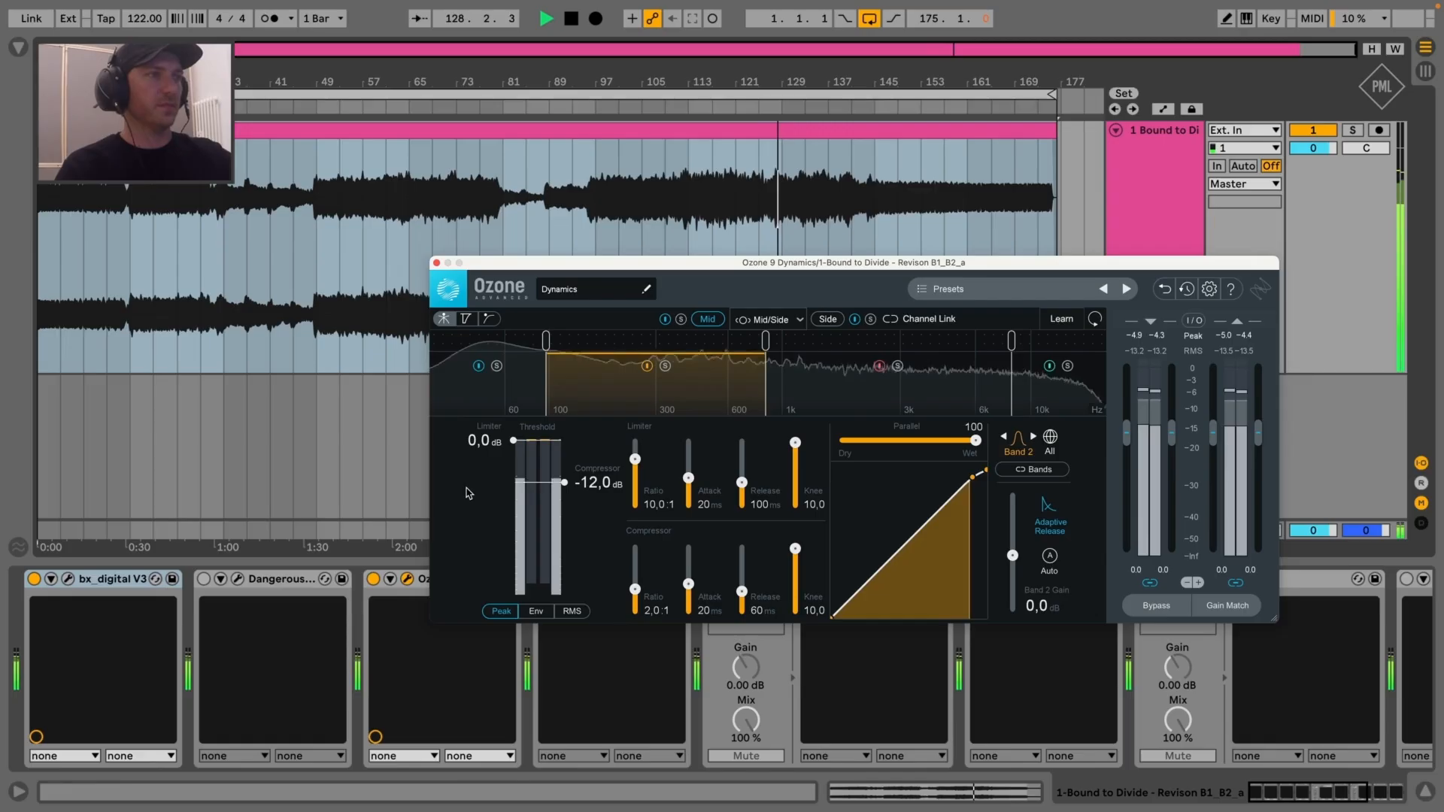
{"action": "left_click_drag", "start_coordinate": [485, 442], "coordinate": [488, 474]}
{"action": "left_click", "coordinate": [508, 395]}
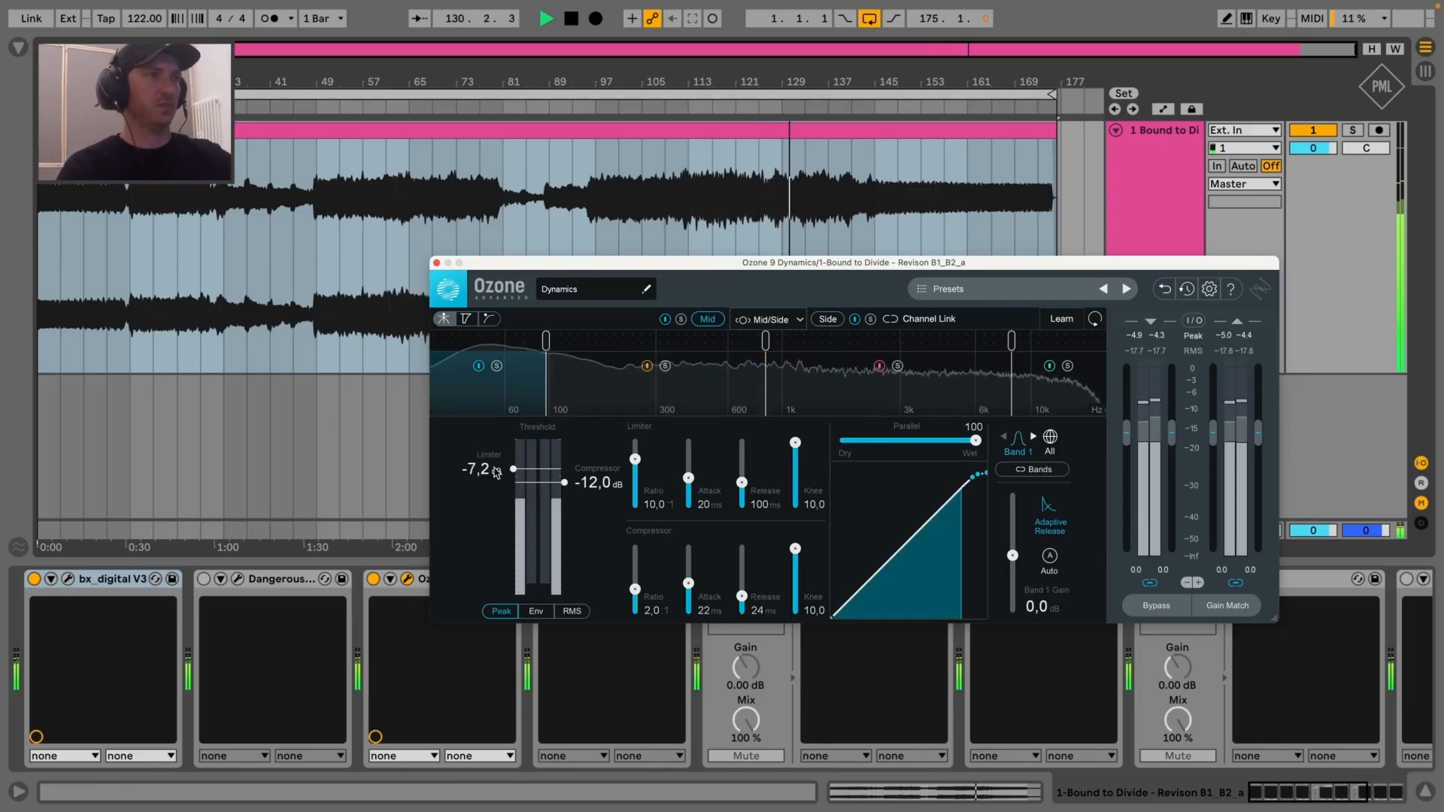
{"action": "left_click", "coordinate": [638, 396]}
{"action": "left_click_drag", "start_coordinate": [585, 486], "coordinate": [585, 495]}
{"action": "left_click_drag", "start_coordinate": [481, 470], "coordinate": [485, 481]}
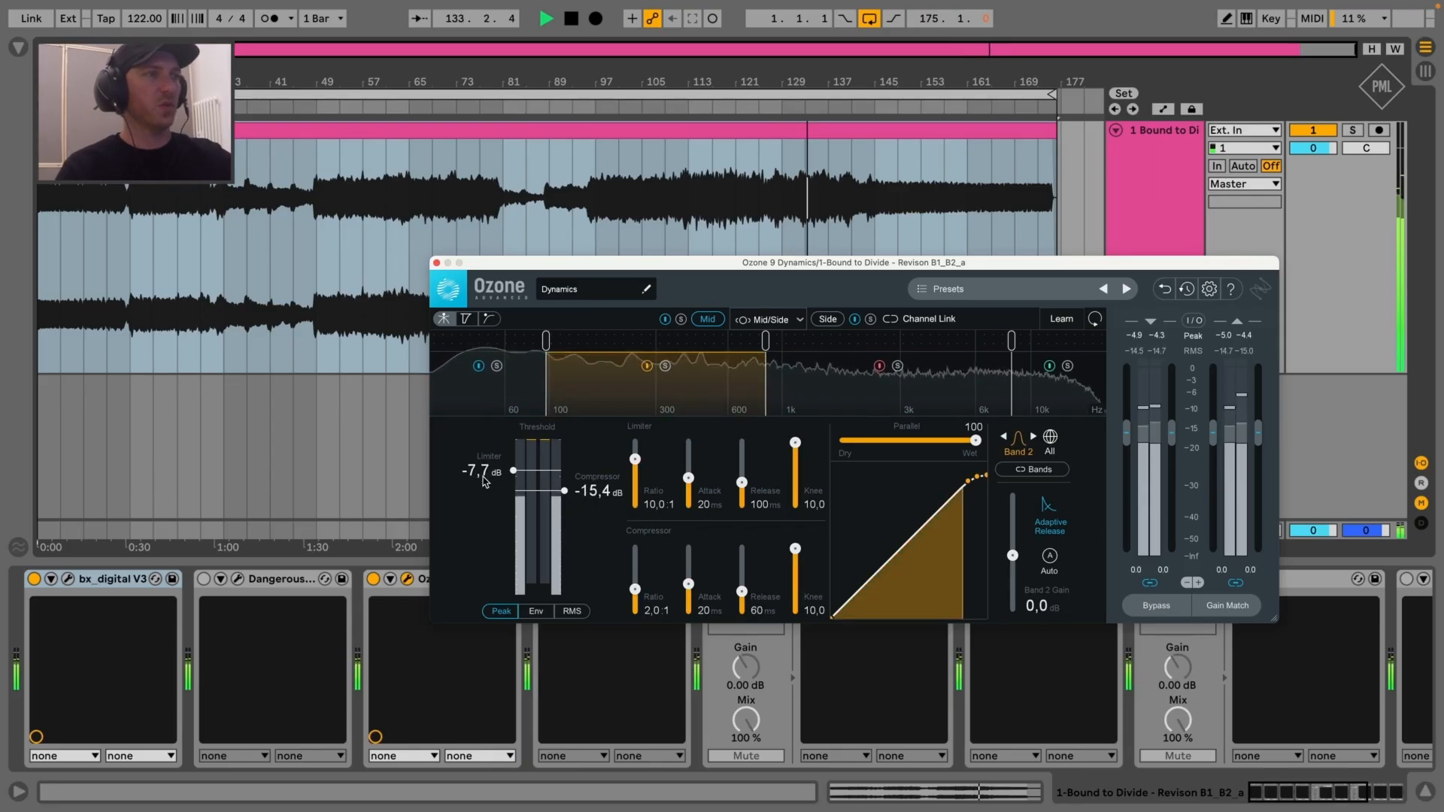
{"action": "left_click_drag", "start_coordinate": [594, 492], "coordinate": [602, 504]}
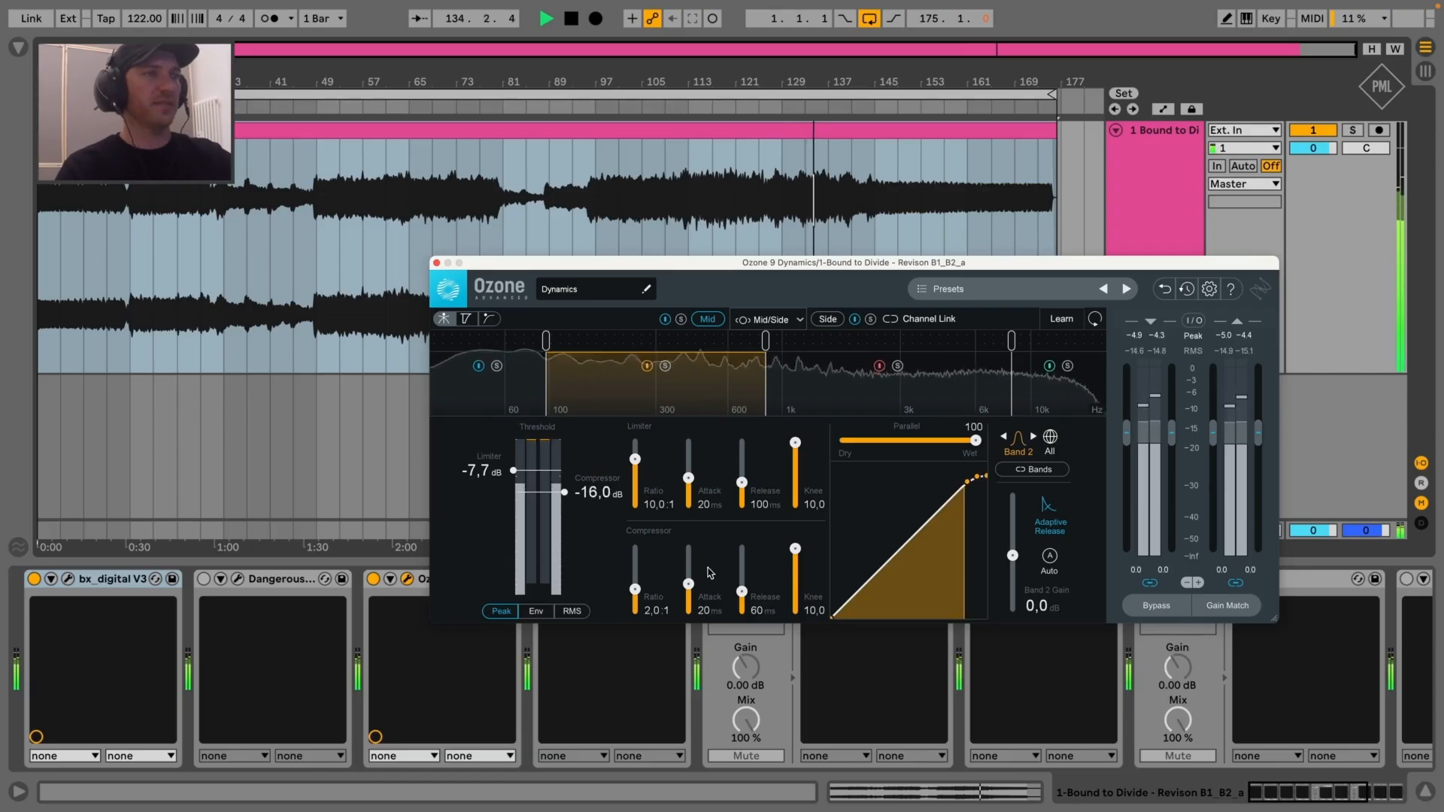
Set Band 2's compressor attack to 25 ms and release to 27 ms, and fine-tune its threshold to -15.7 dB with the band soloed
{"action": "left_click_drag", "start_coordinate": [740, 589], "coordinate": [688, 584]}
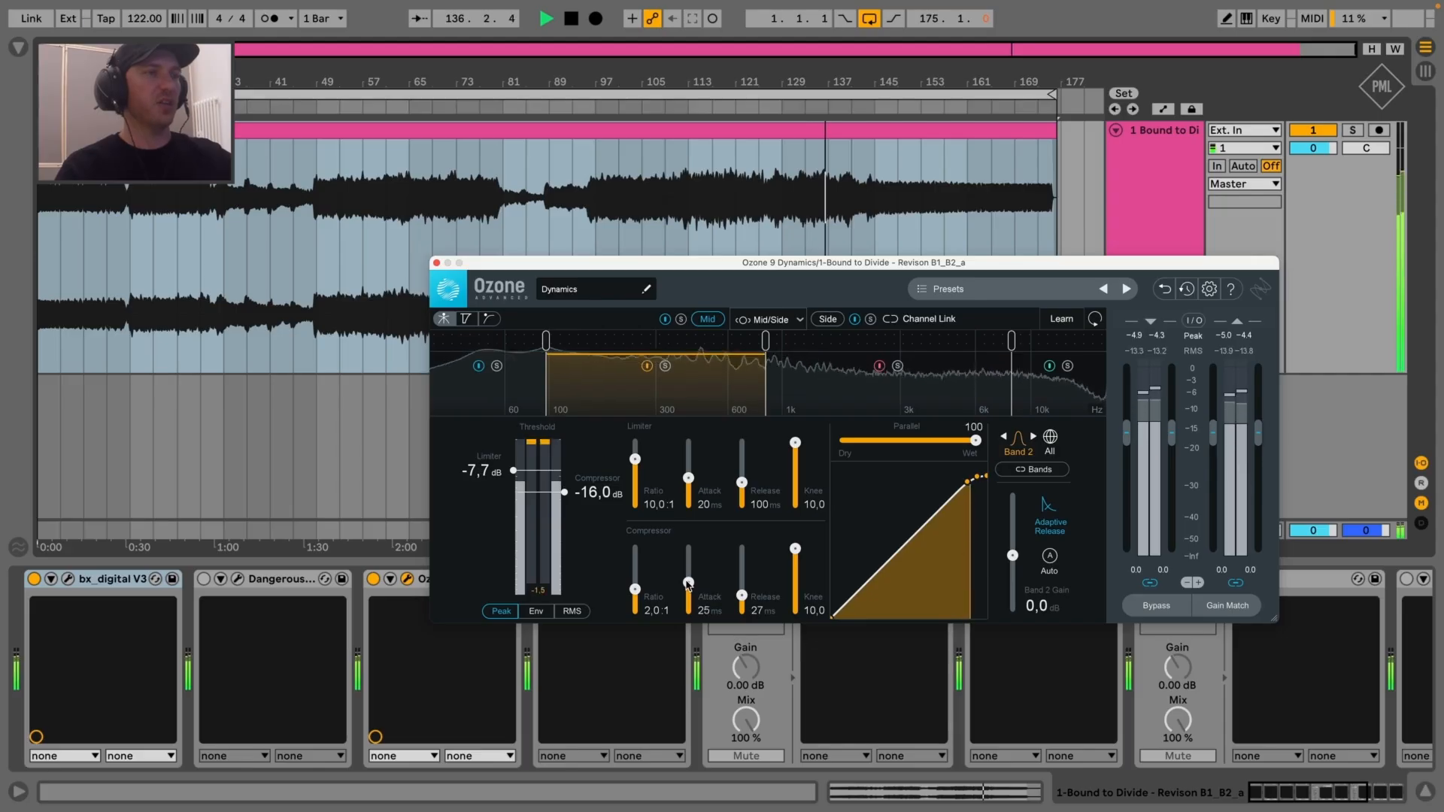
{"action": "left_click_drag", "start_coordinate": [597, 496], "coordinate": [597, 500]}
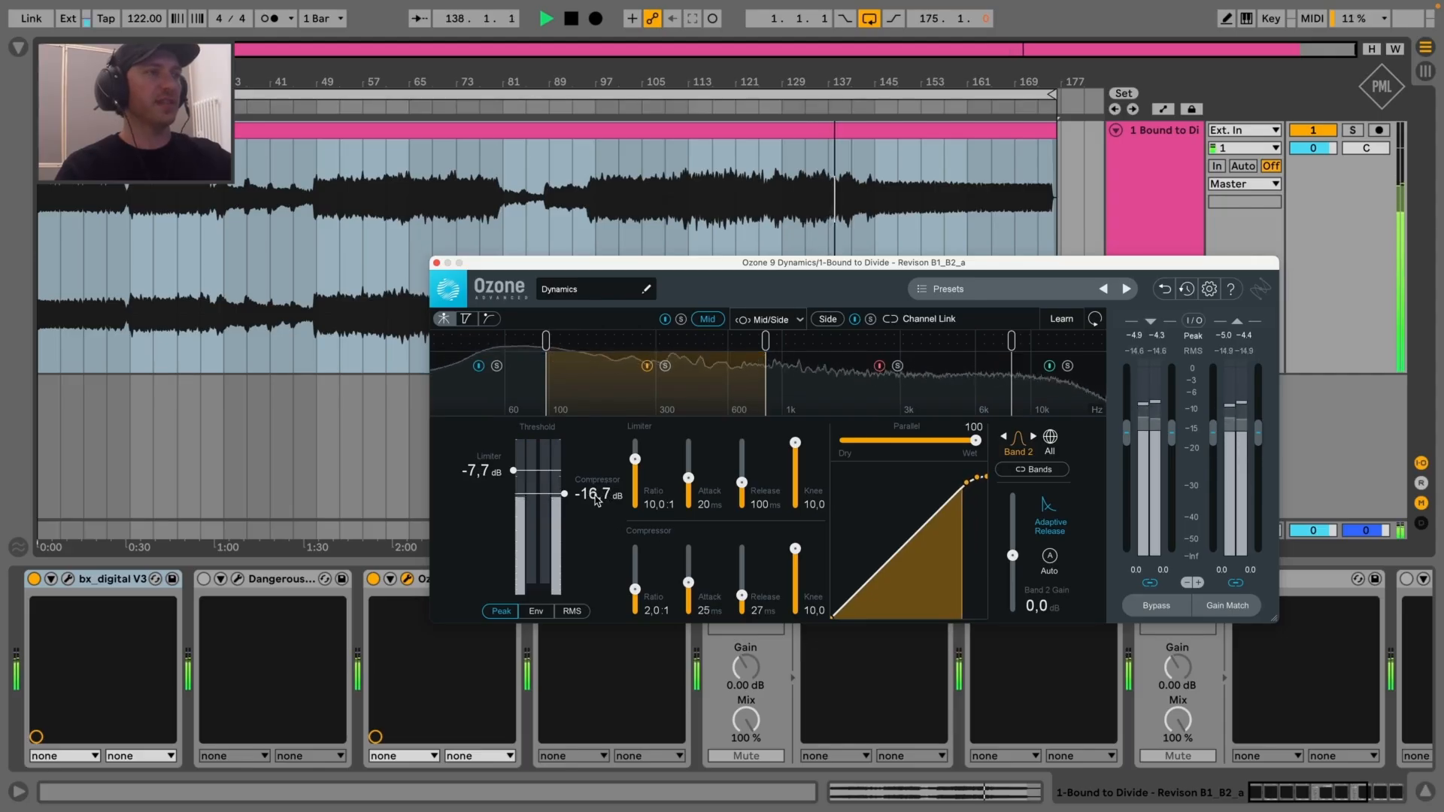
{"action": "left_click", "coordinate": [666, 366]}
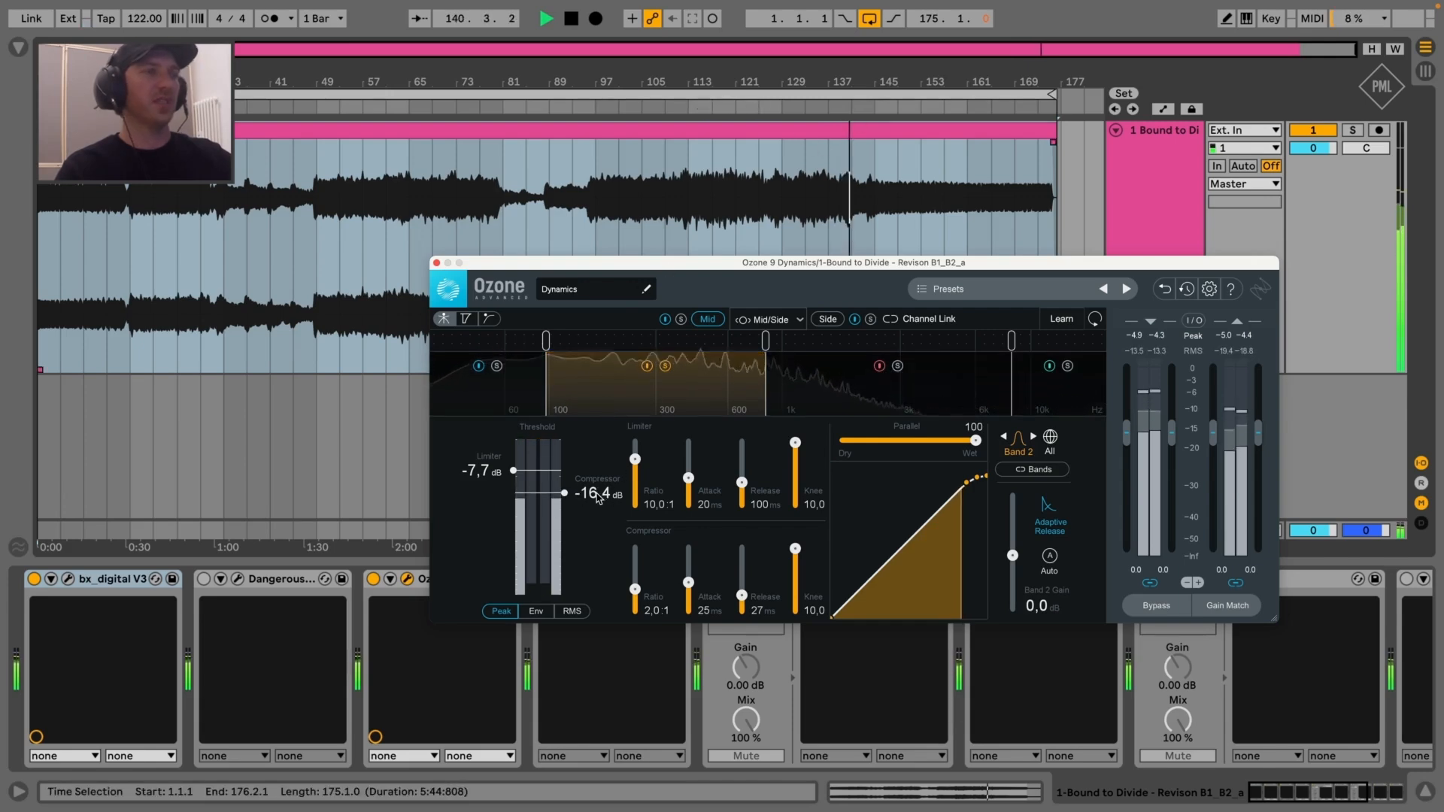
{"action": "scroll", "coordinate": [598, 496], "scroll_direction": "up", "scroll_amount": 2}
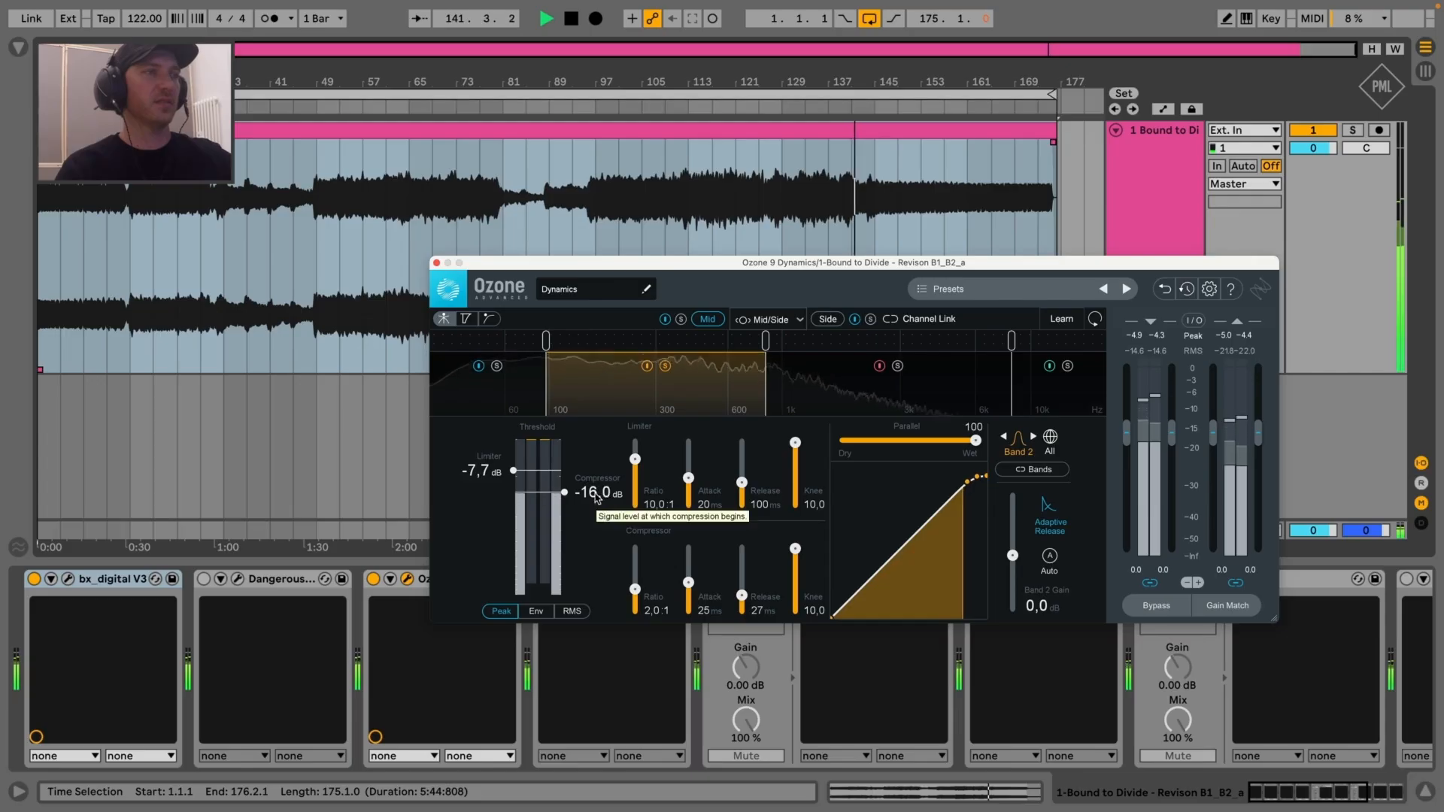
{"action": "scroll", "coordinate": [598, 496], "scroll_direction": "up", "scroll_amount": 2}
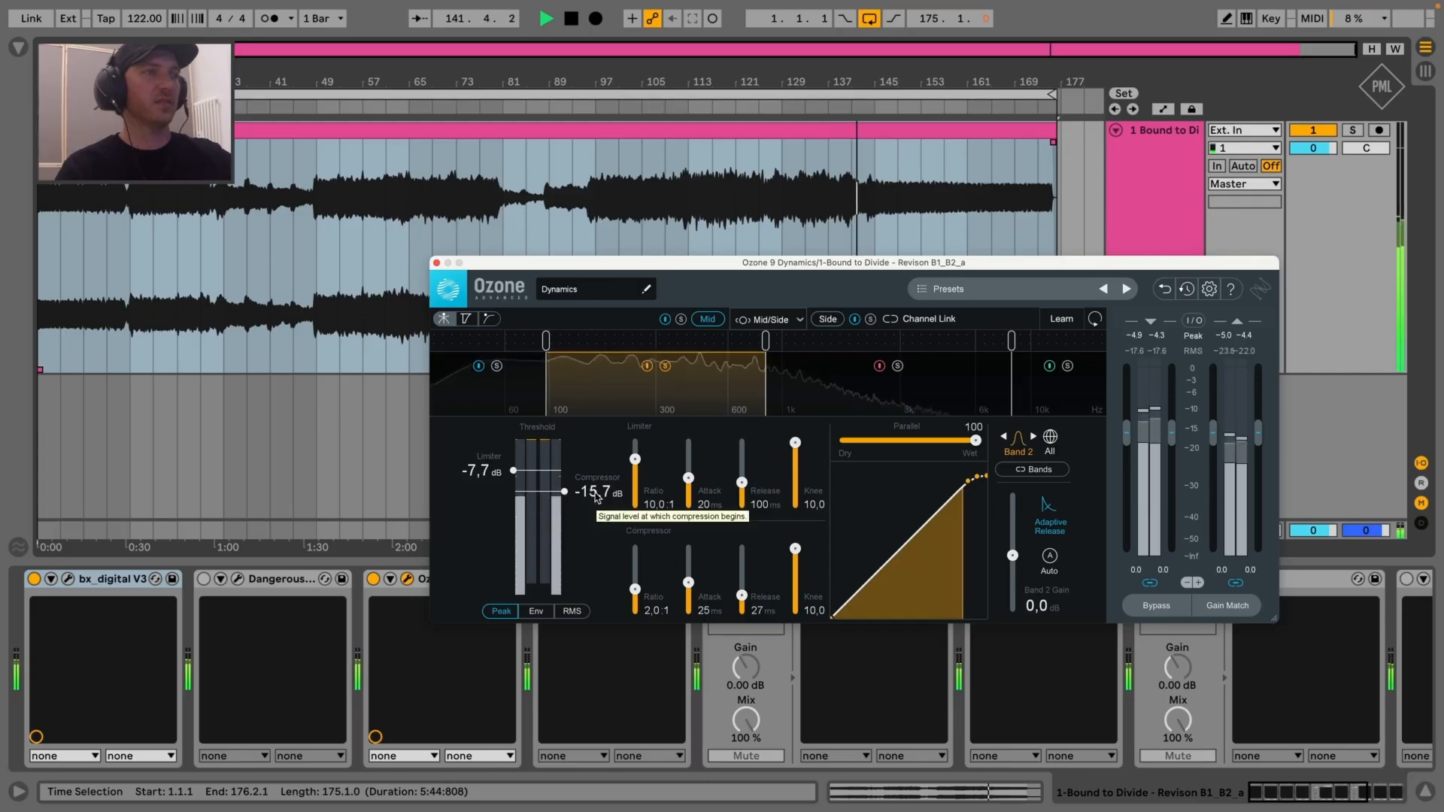
Play the earlier loud section from about bar 63, unsolo Band 2 and set its limiter threshold to -7.5 dB
{"action": "left_click", "coordinate": [402, 121]}
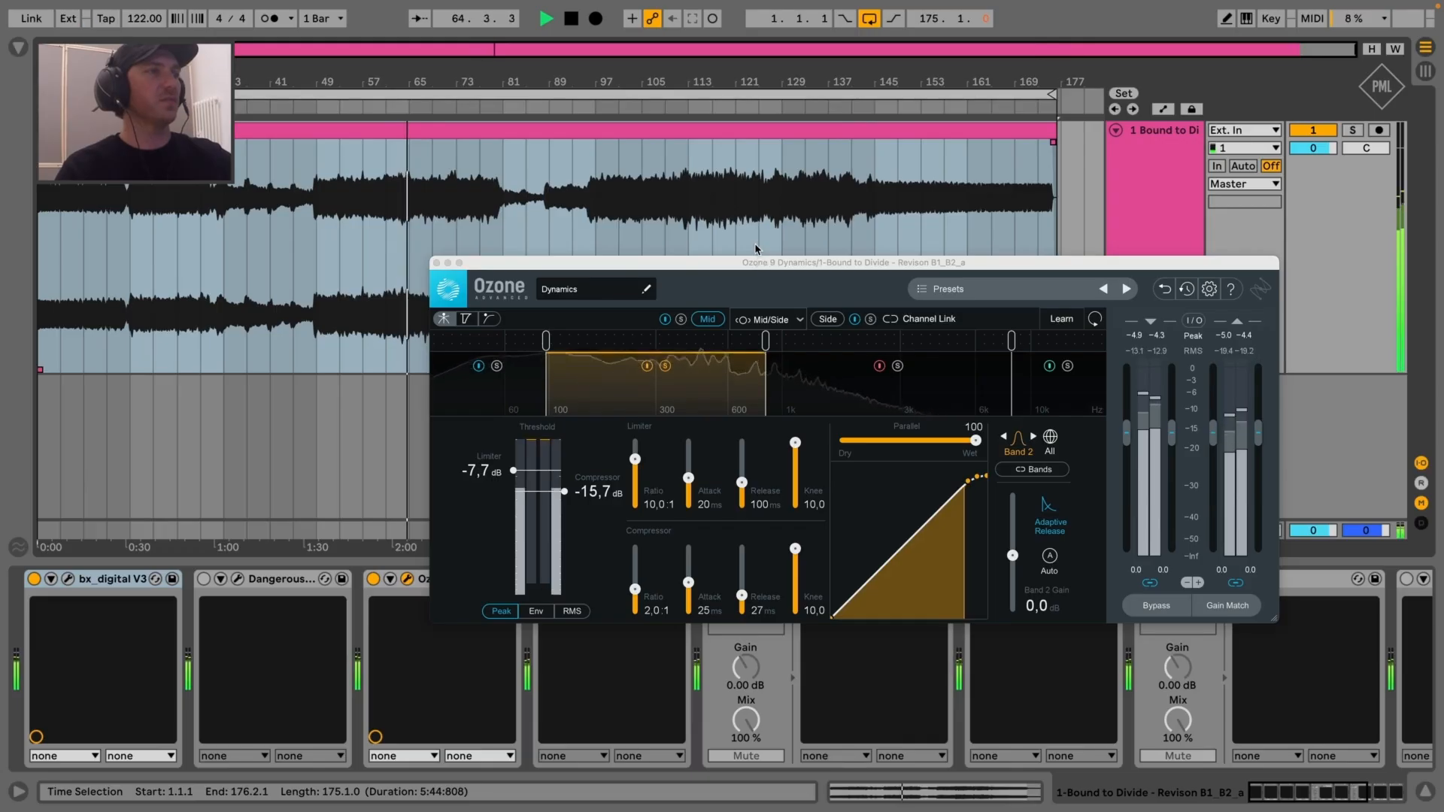
{"action": "left_click", "coordinate": [666, 367]}
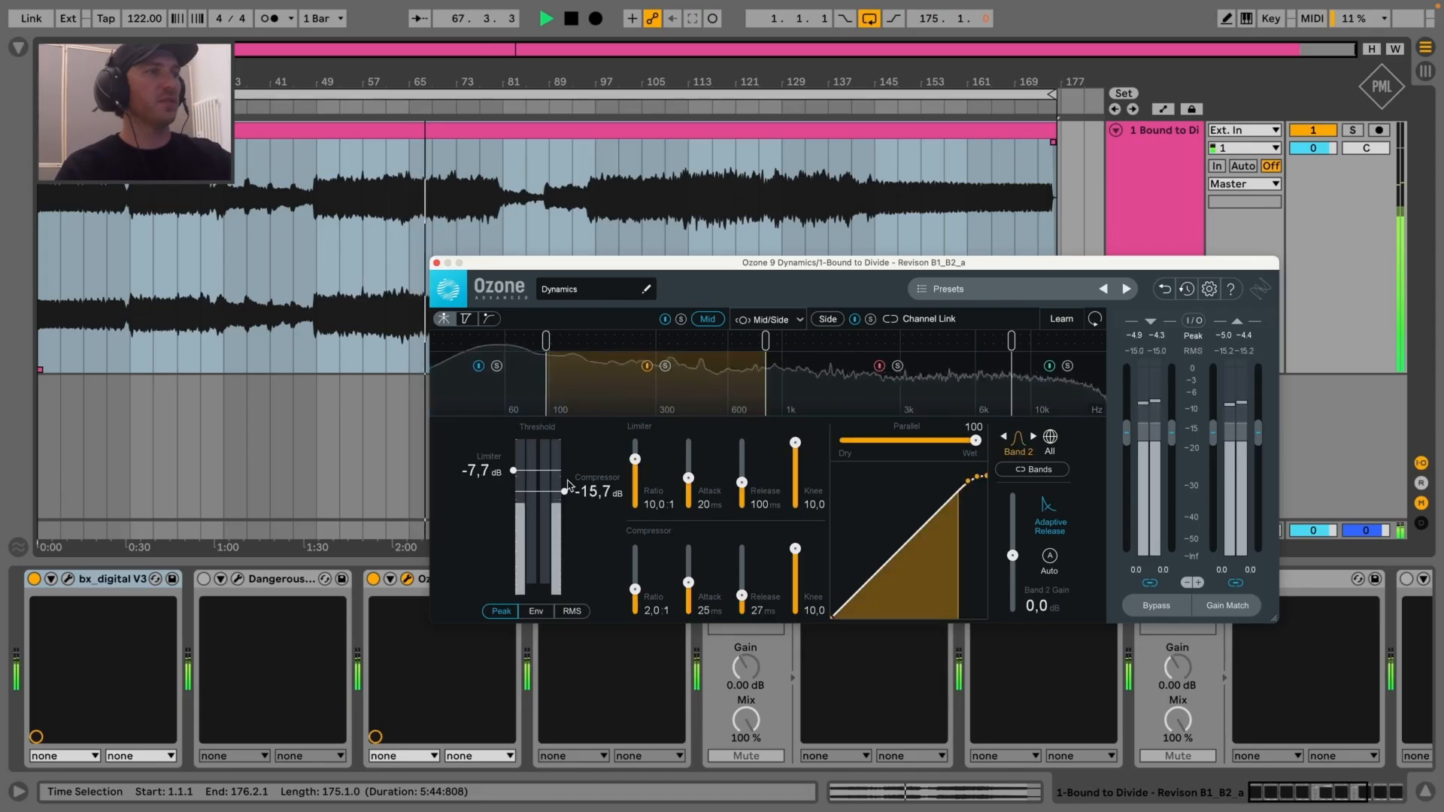
{"action": "left_click_drag", "start_coordinate": [491, 471], "coordinate": [491, 469]}
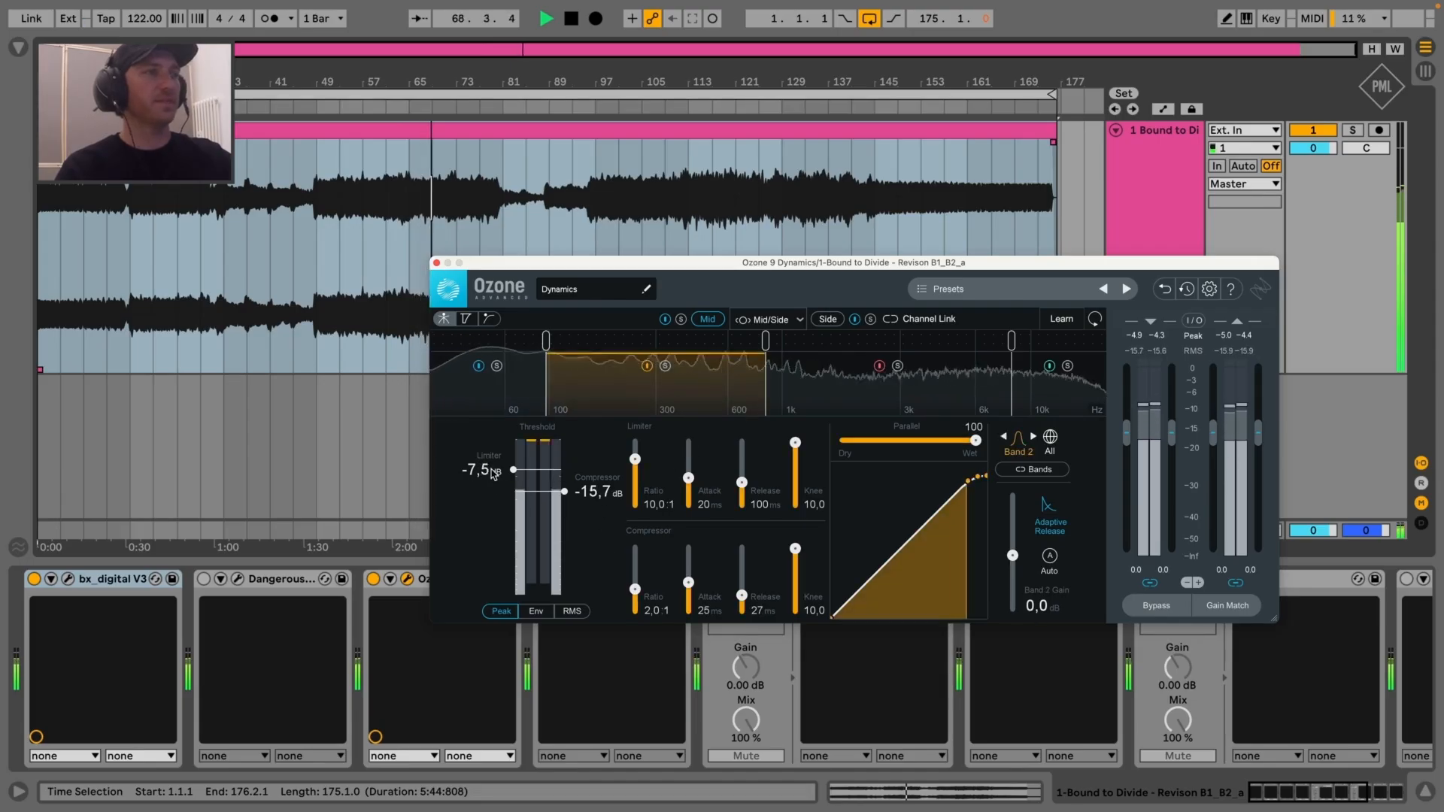
Listen to Band 3 in solo, unsolo it, and set its limiter threshold to -6.8 dB and compressor threshold to -15.7 dB
{"action": "left_click", "coordinate": [902, 376]}
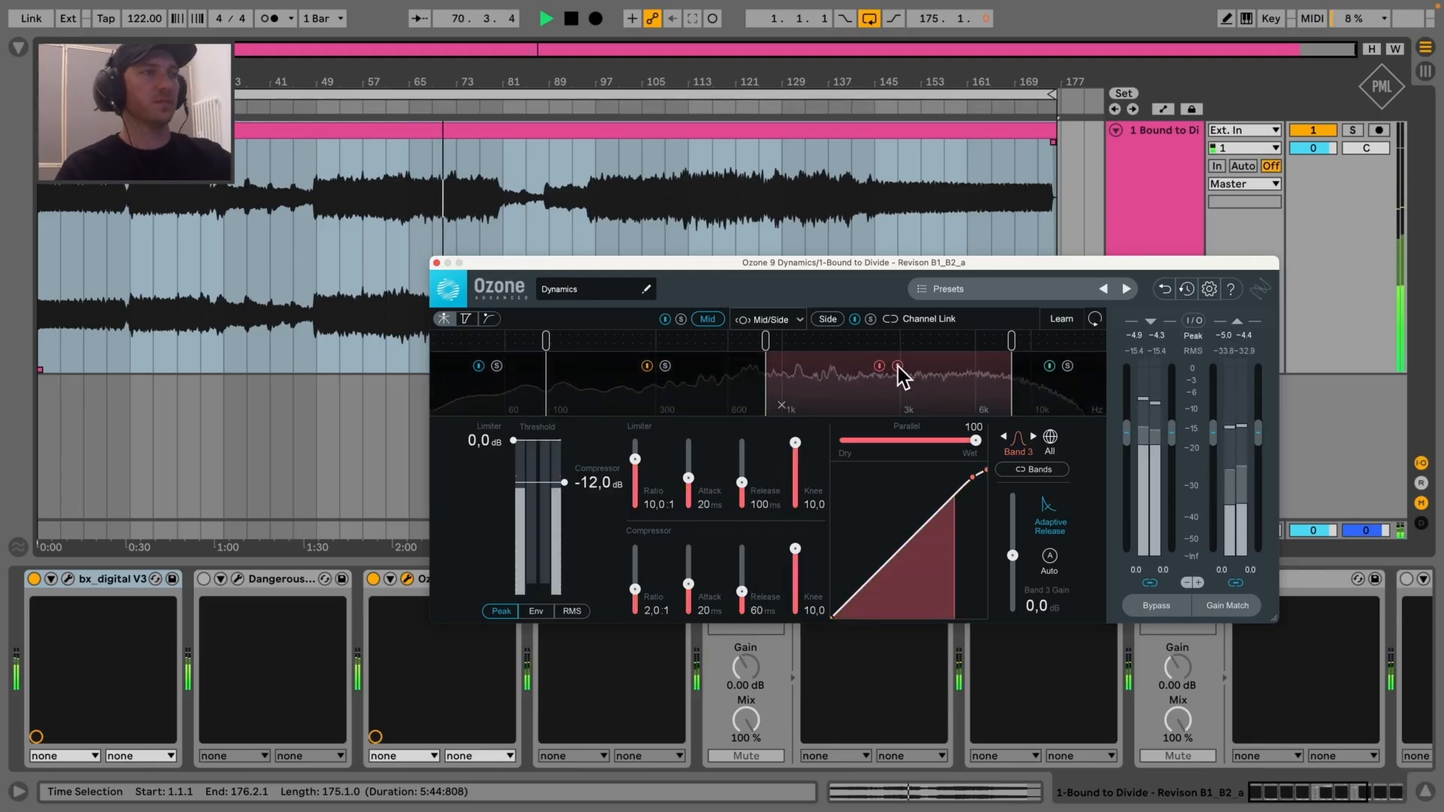
{"action": "left_click", "coordinate": [897, 366]}
{"action": "left_click_drag", "start_coordinate": [591, 482], "coordinate": [590, 488]}
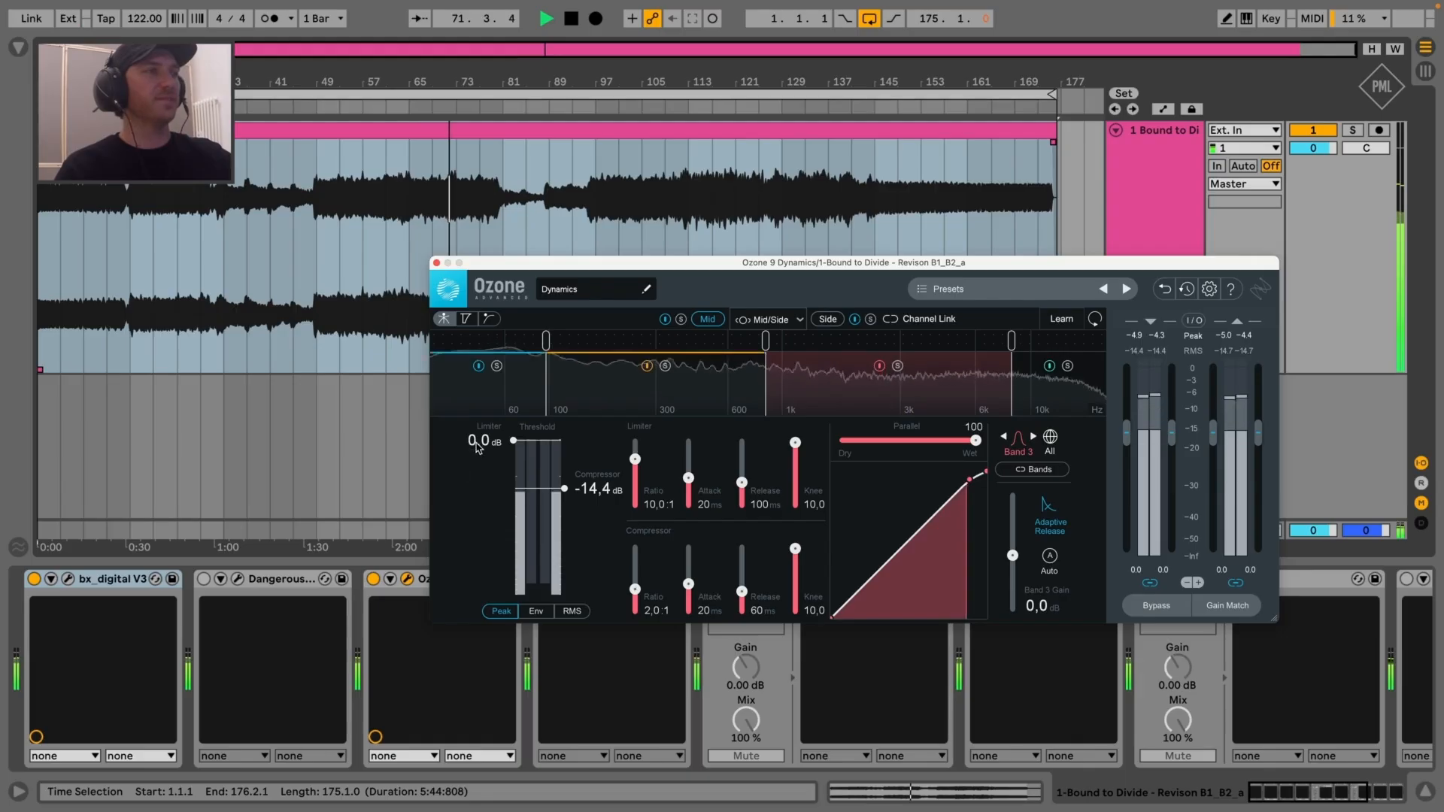
{"action": "left_click_drag", "start_coordinate": [476, 449], "coordinate": [481, 475]}
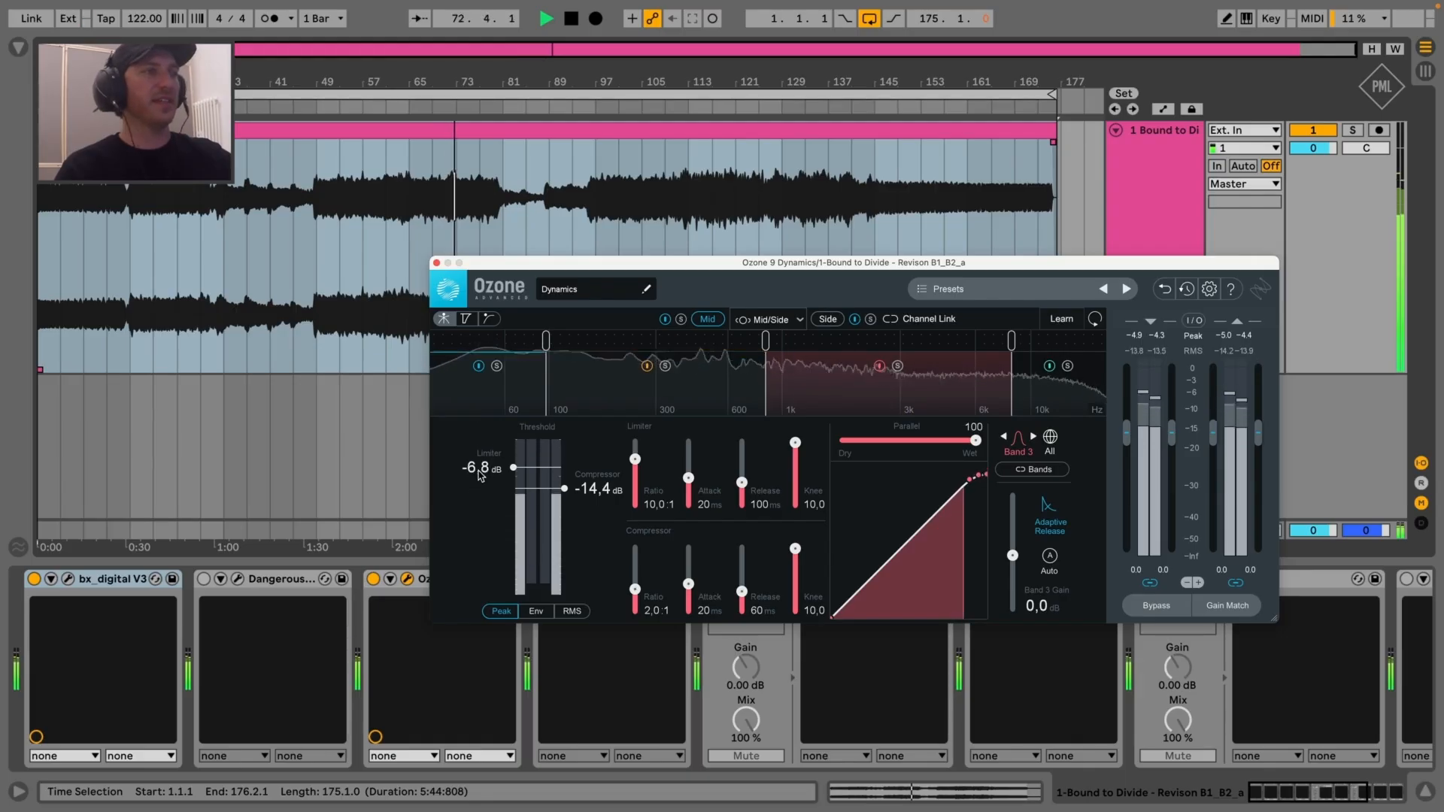
{"action": "left_click_drag", "start_coordinate": [592, 489], "coordinate": [593, 493]}
Readjust Band 2's compressor threshold to -16.7 dB and its limiter threshold to -6.8 dB
{"action": "left_click", "coordinate": [624, 395]}
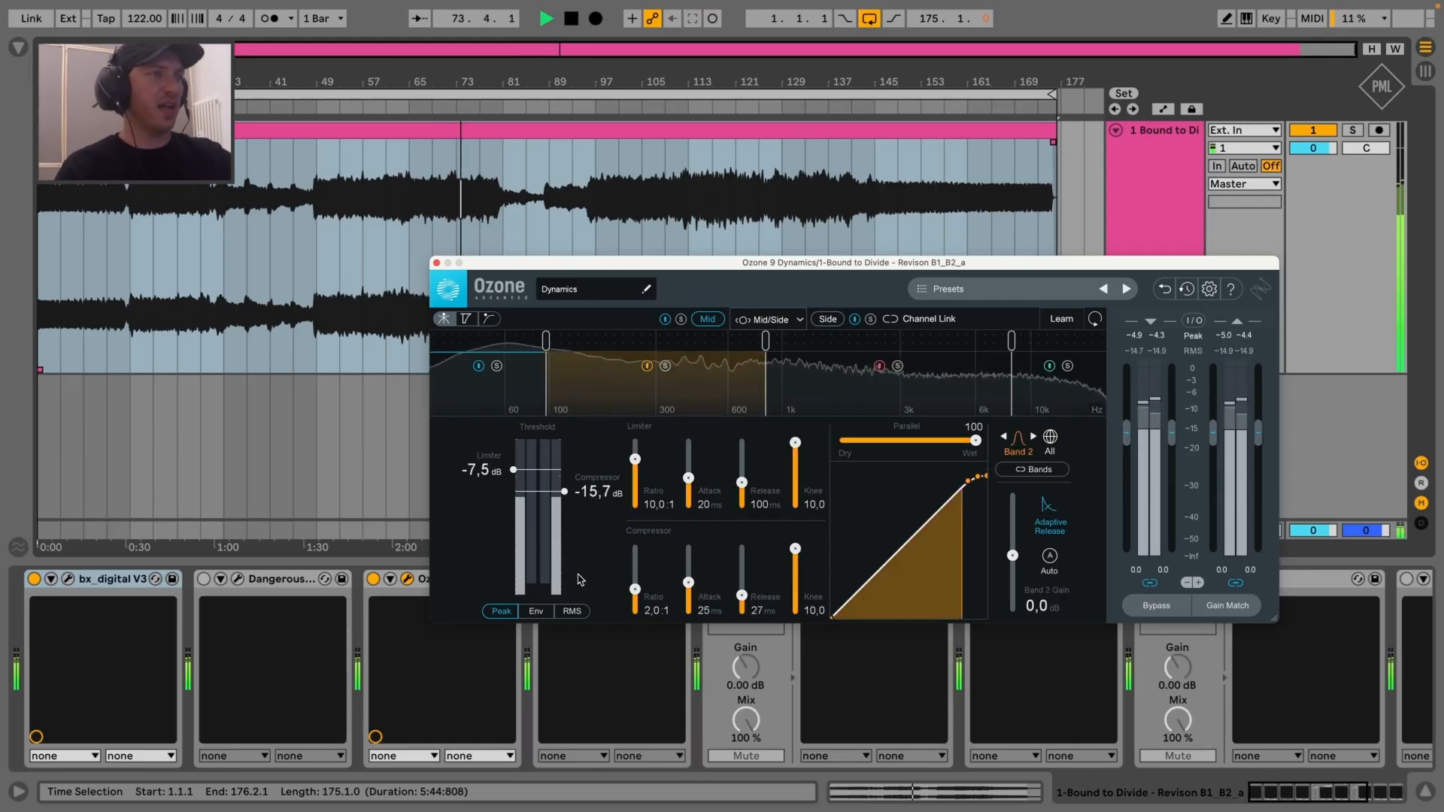
{"action": "left_click_drag", "start_coordinate": [594, 495], "coordinate": [597, 498]}
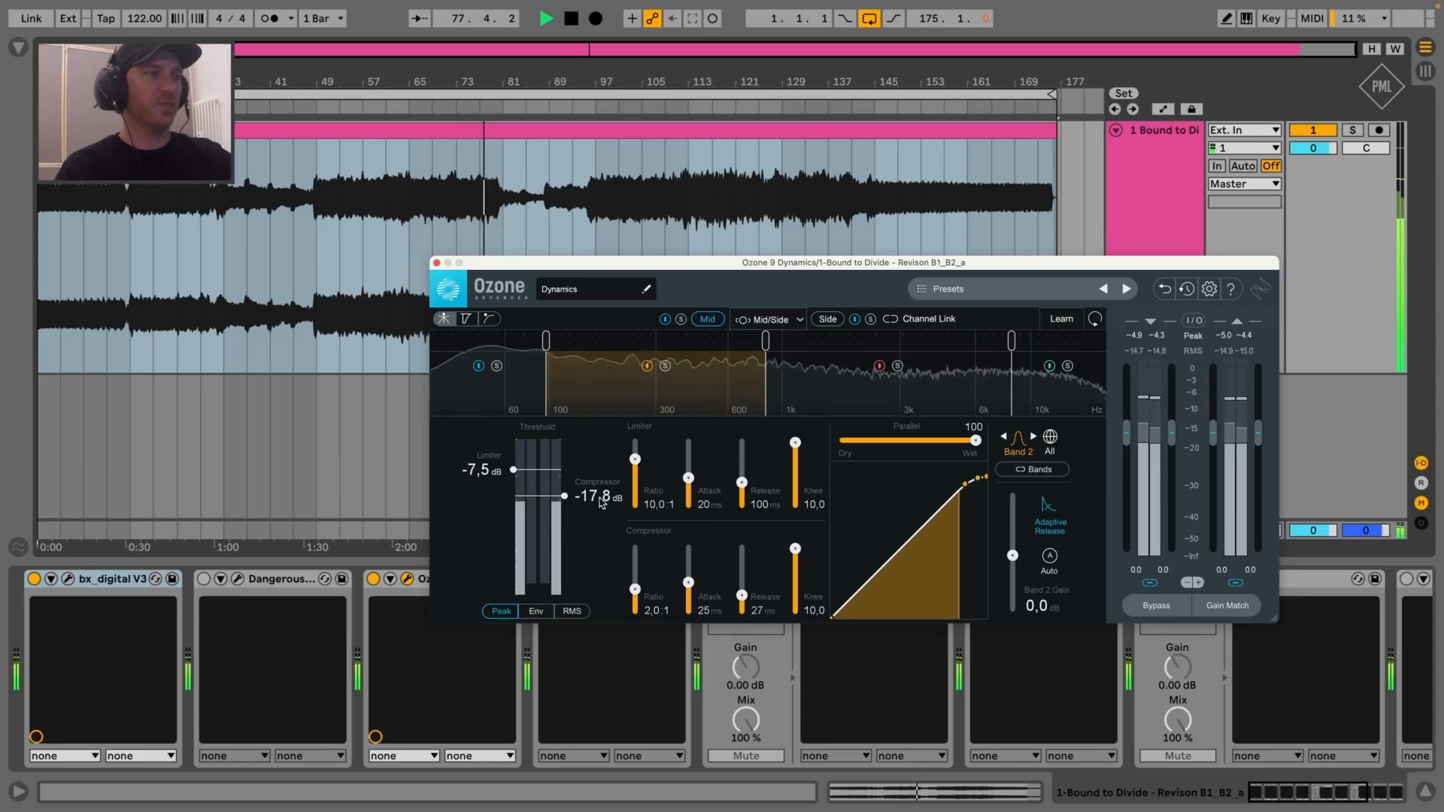
{"action": "left_click_drag", "start_coordinate": [599, 498], "coordinate": [600, 495]}
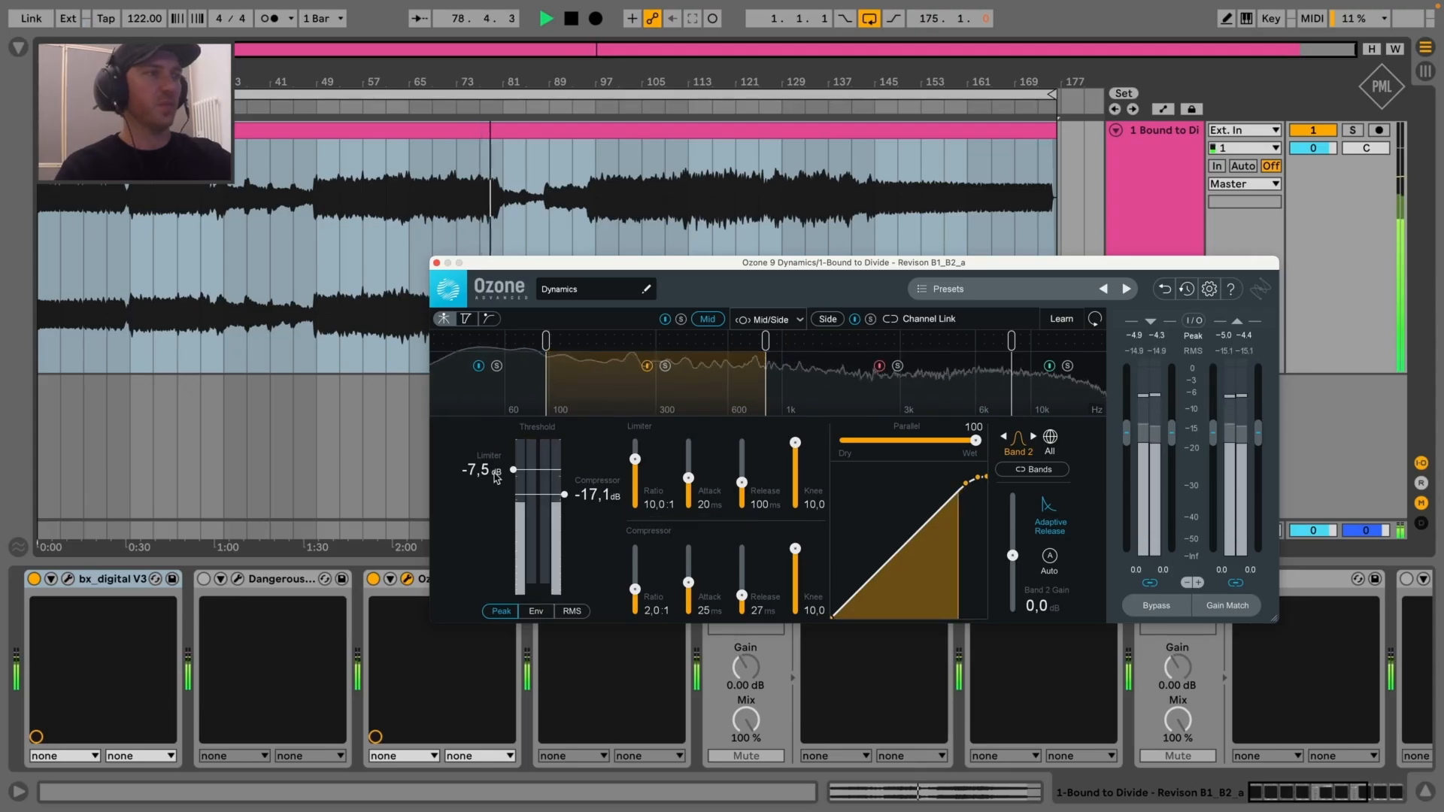
{"action": "left_click_drag", "start_coordinate": [496, 477], "coordinate": [495, 473]}
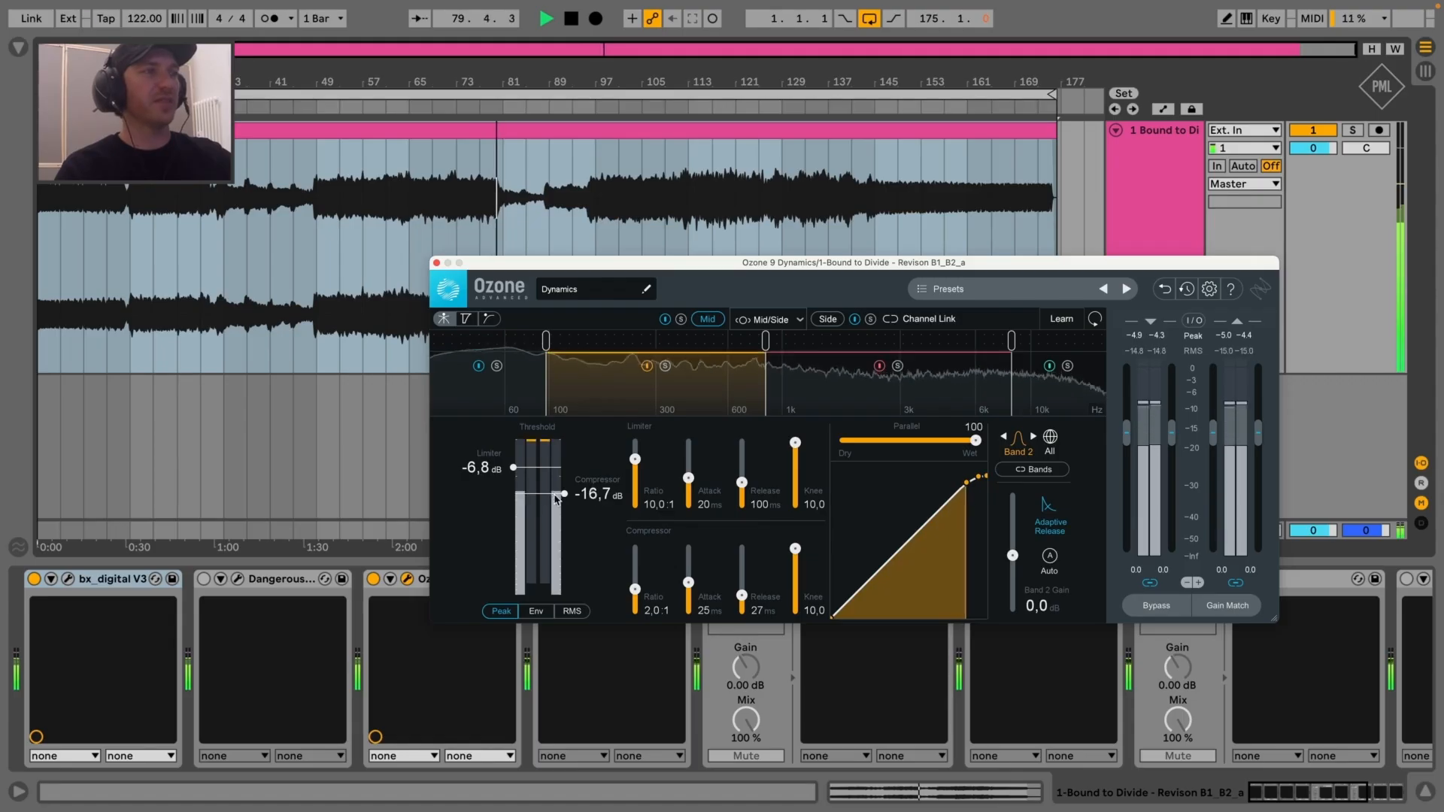
Set Band 3's compressor threshold to -16.0 dB with attack and release at 27 ms, and its limiter threshold to -7.0 dB
{"action": "left_click", "coordinate": [820, 406]}
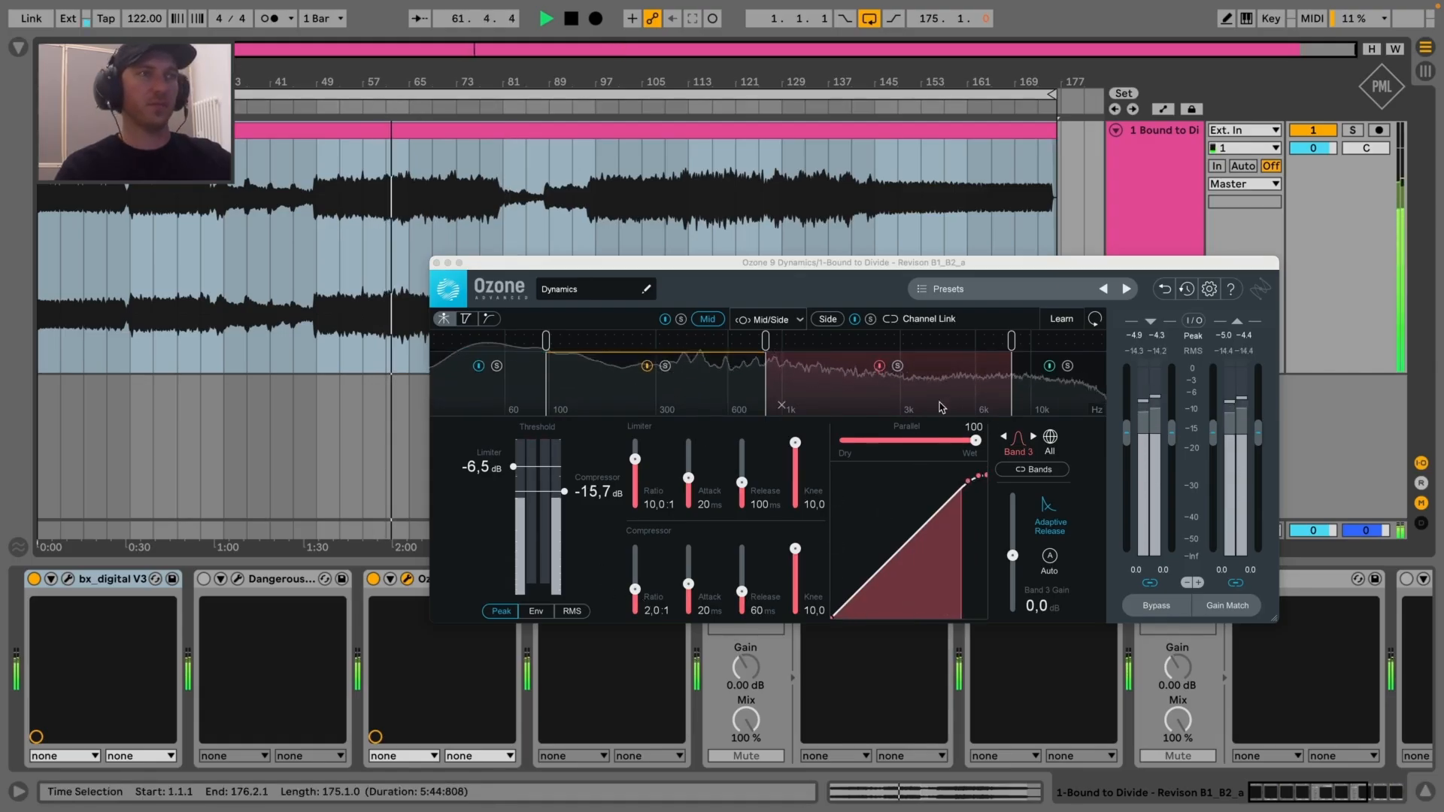
{"action": "left_click_drag", "start_coordinate": [598, 494], "coordinate": [598, 496]}
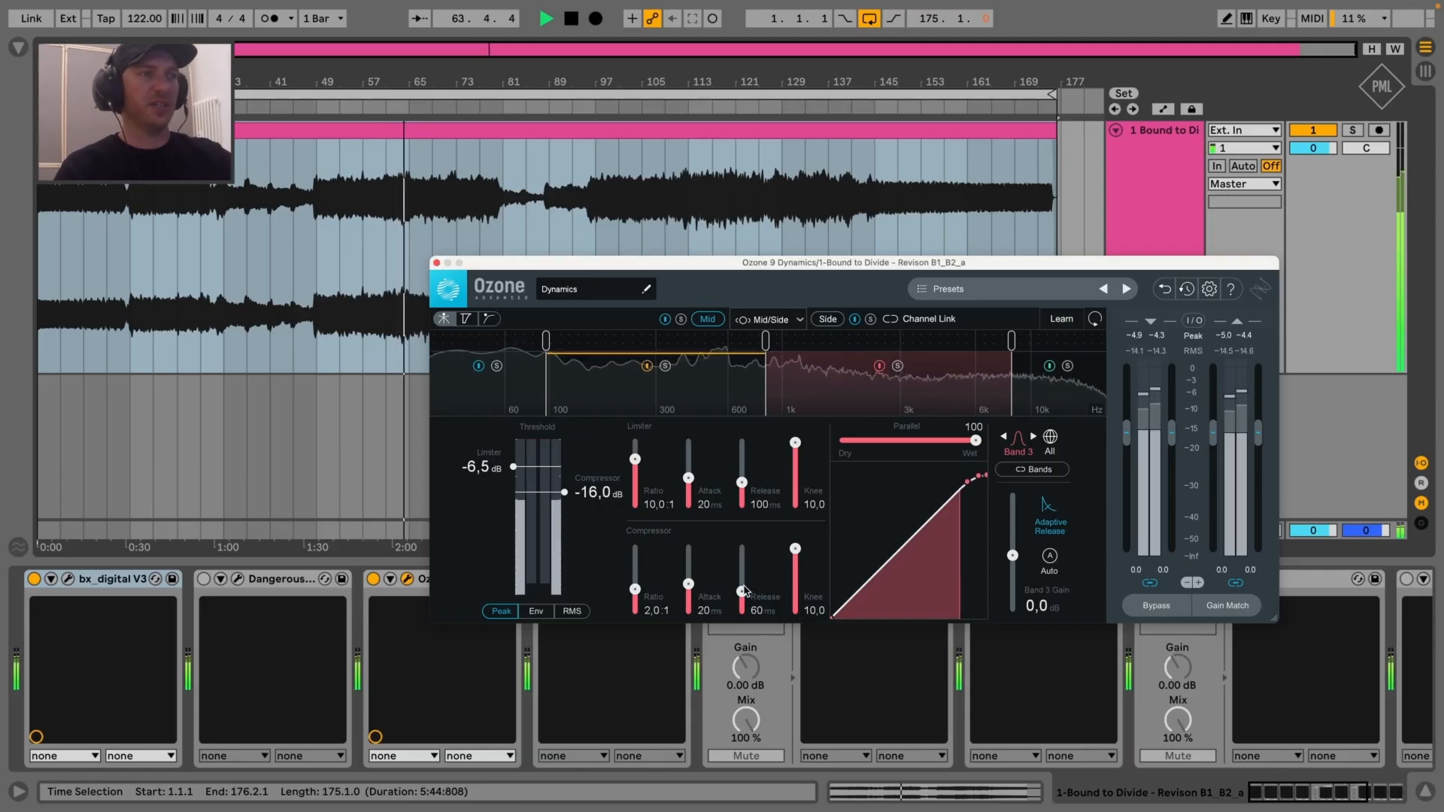
{"action": "left_click_drag", "start_coordinate": [743, 591], "coordinate": [688, 582]}
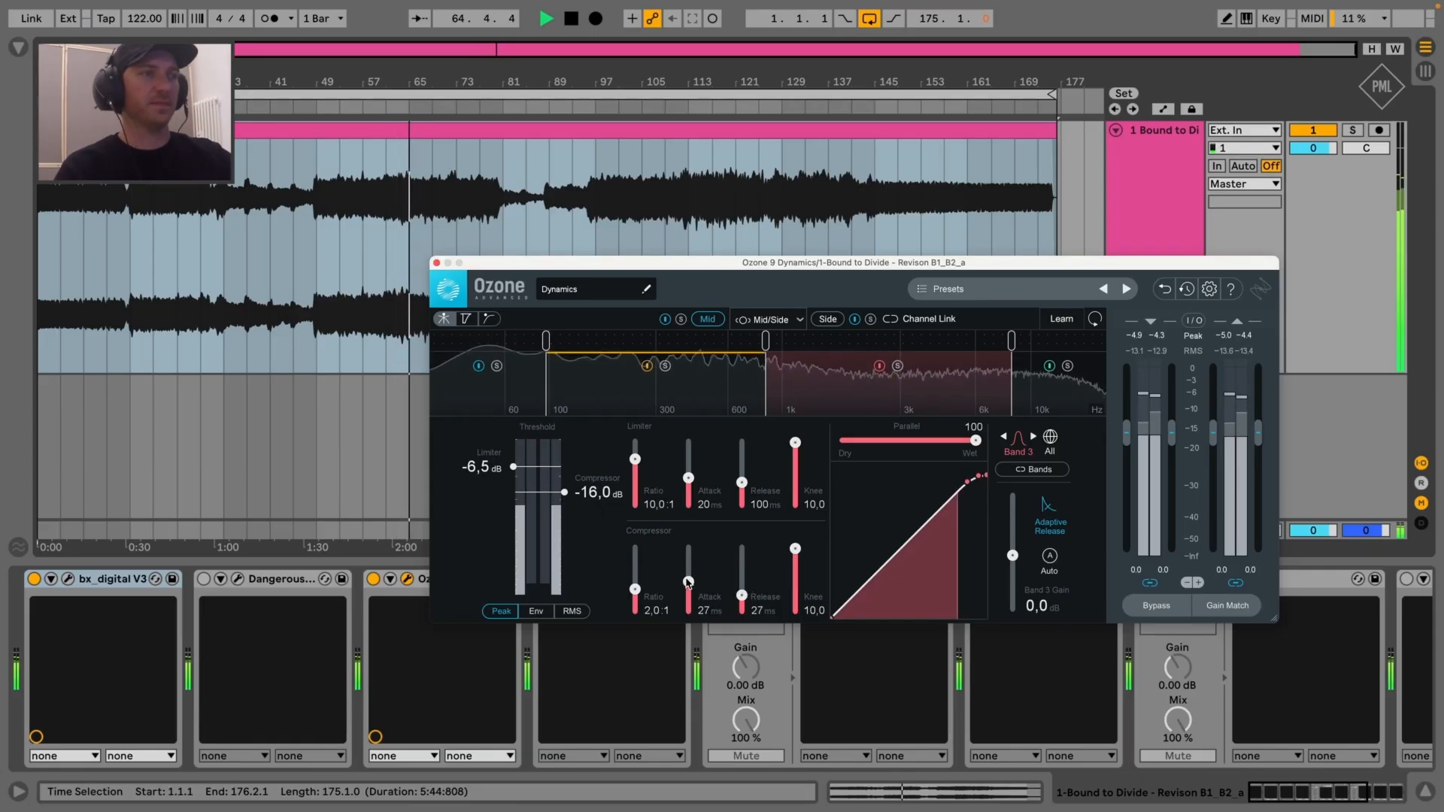
{"action": "left_click_drag", "start_coordinate": [597, 489], "coordinate": [595, 497]}
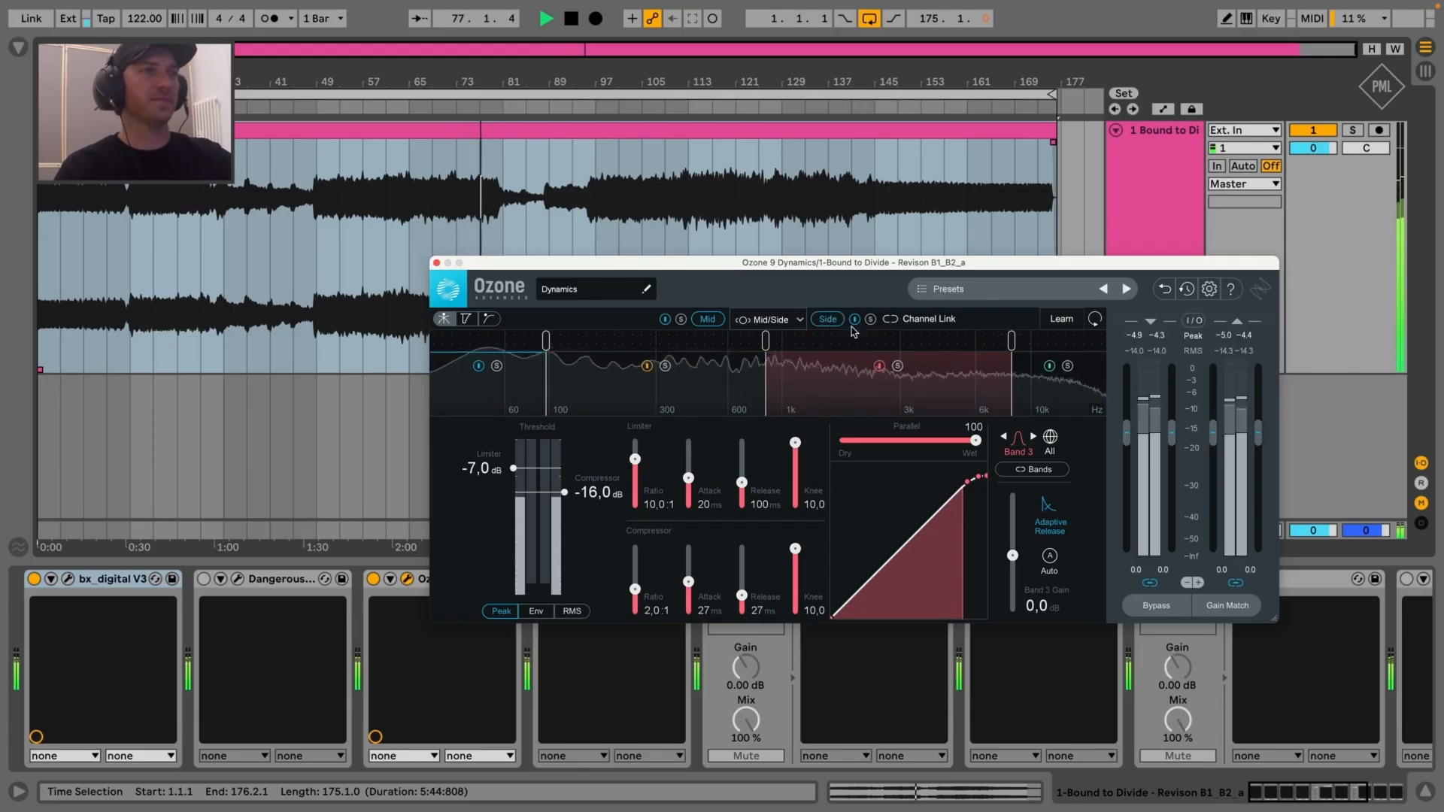
Set Band 4's compressor threshold to -22.0 dB, attack to 30 ms and release to 32 ms, and its limiter threshold to -10.0 dB
{"action": "left_click", "coordinate": [1065, 407]}
{"action": "left_click_drag", "start_coordinate": [581, 493], "coordinate": [587, 519]}
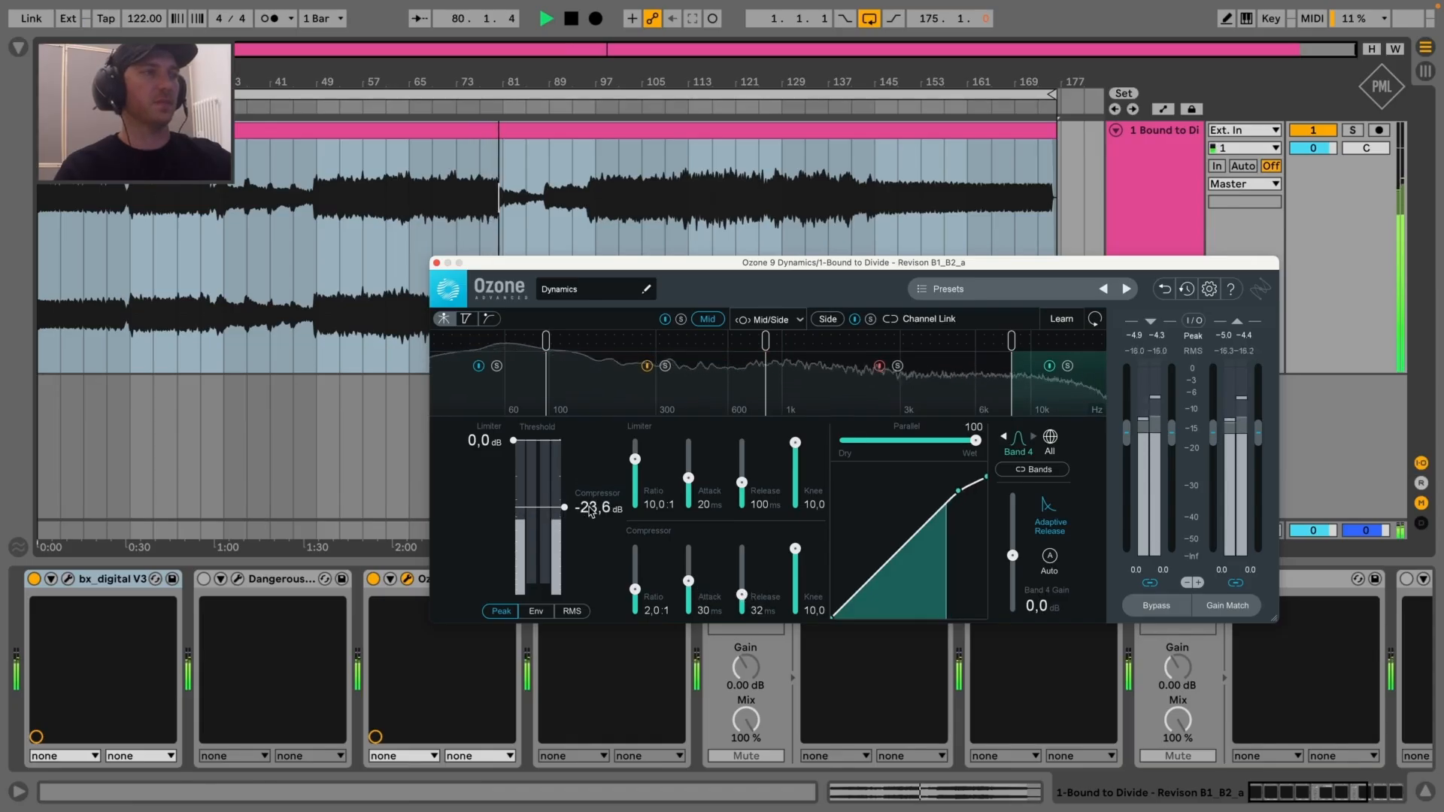
{"action": "left_click_drag", "start_coordinate": [590, 512], "coordinate": [595, 508]}
{"action": "left_click_drag", "start_coordinate": [477, 450], "coordinate": [488, 488]}
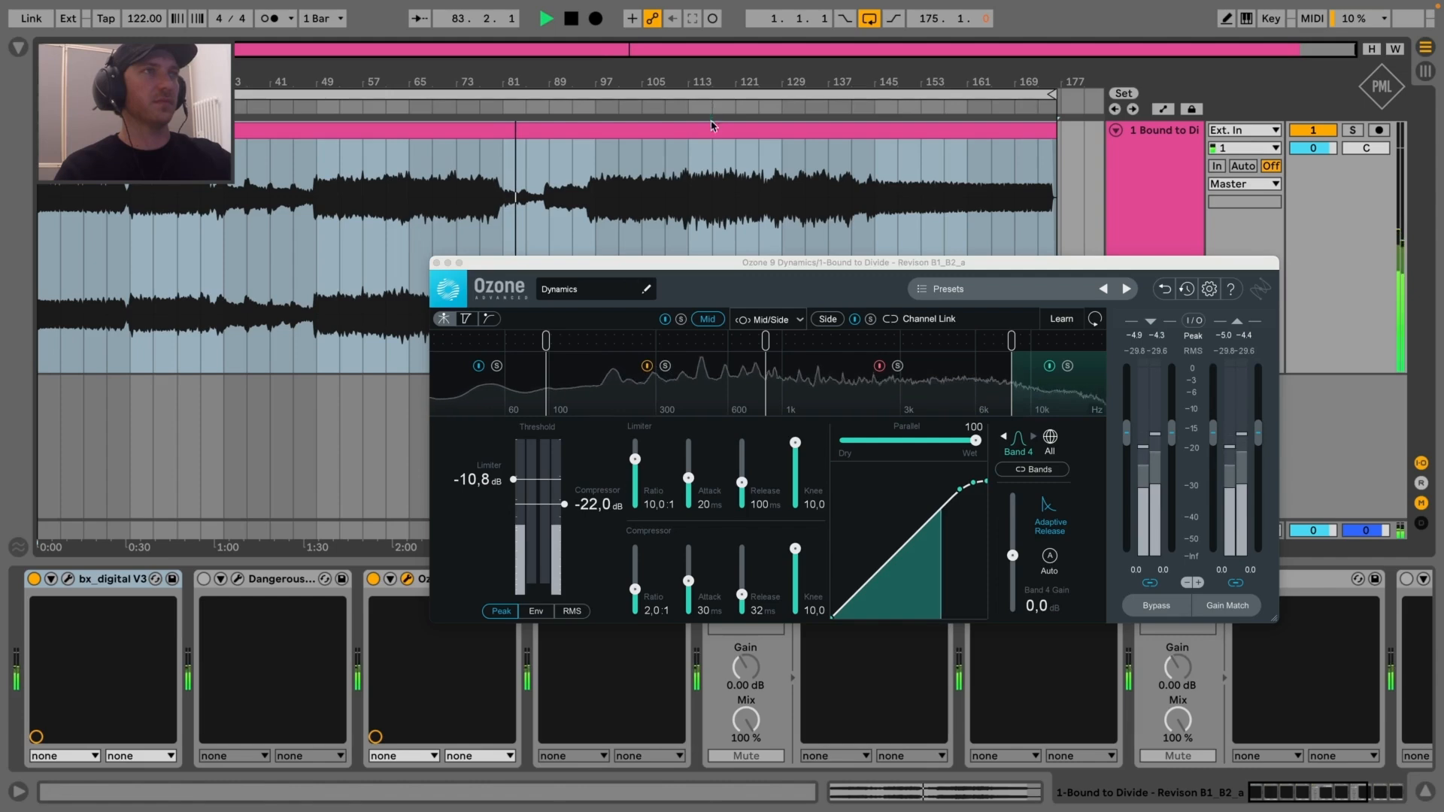
{"action": "left_click", "coordinate": [581, 516]}
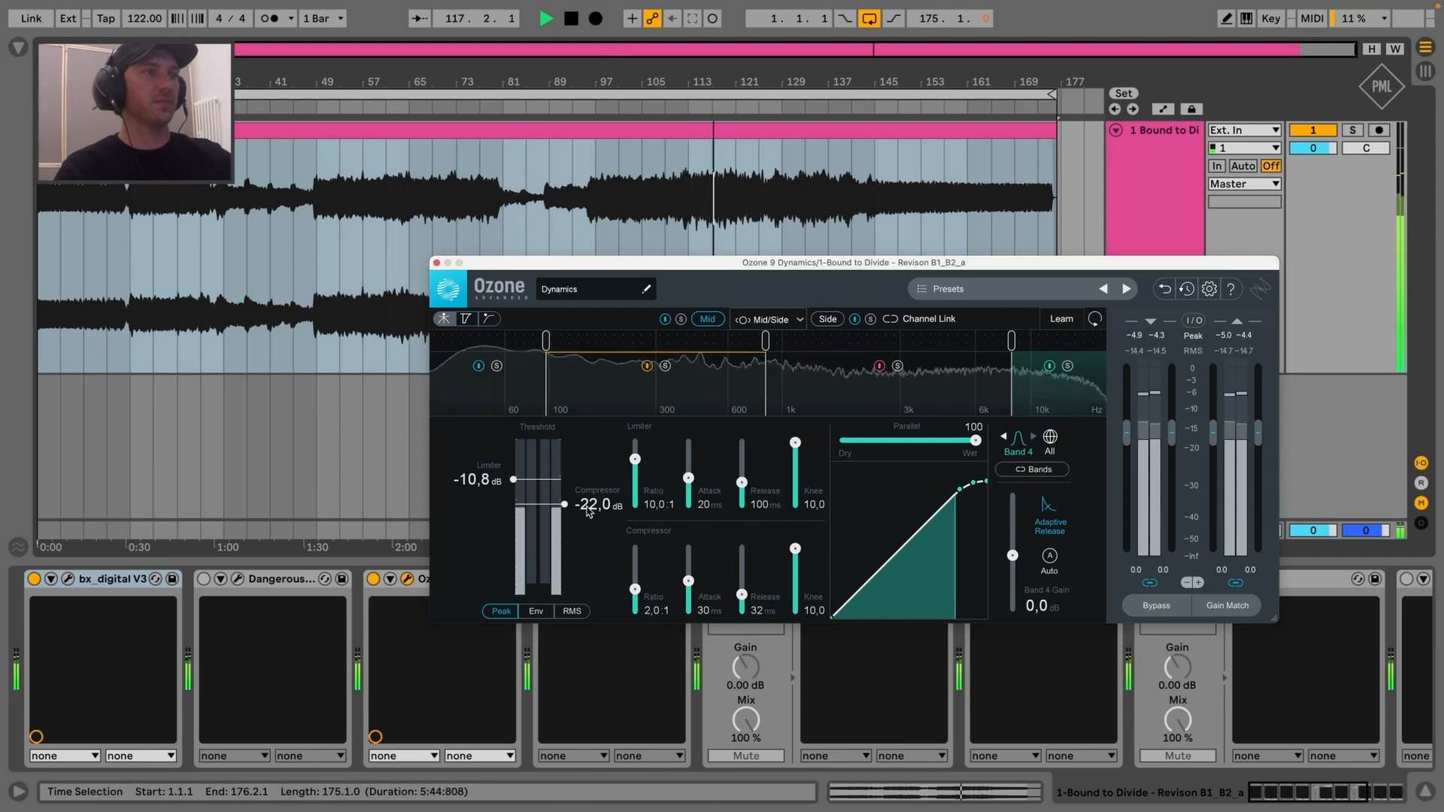
{"action": "left_click_drag", "start_coordinate": [489, 491], "coordinate": [489, 487]}
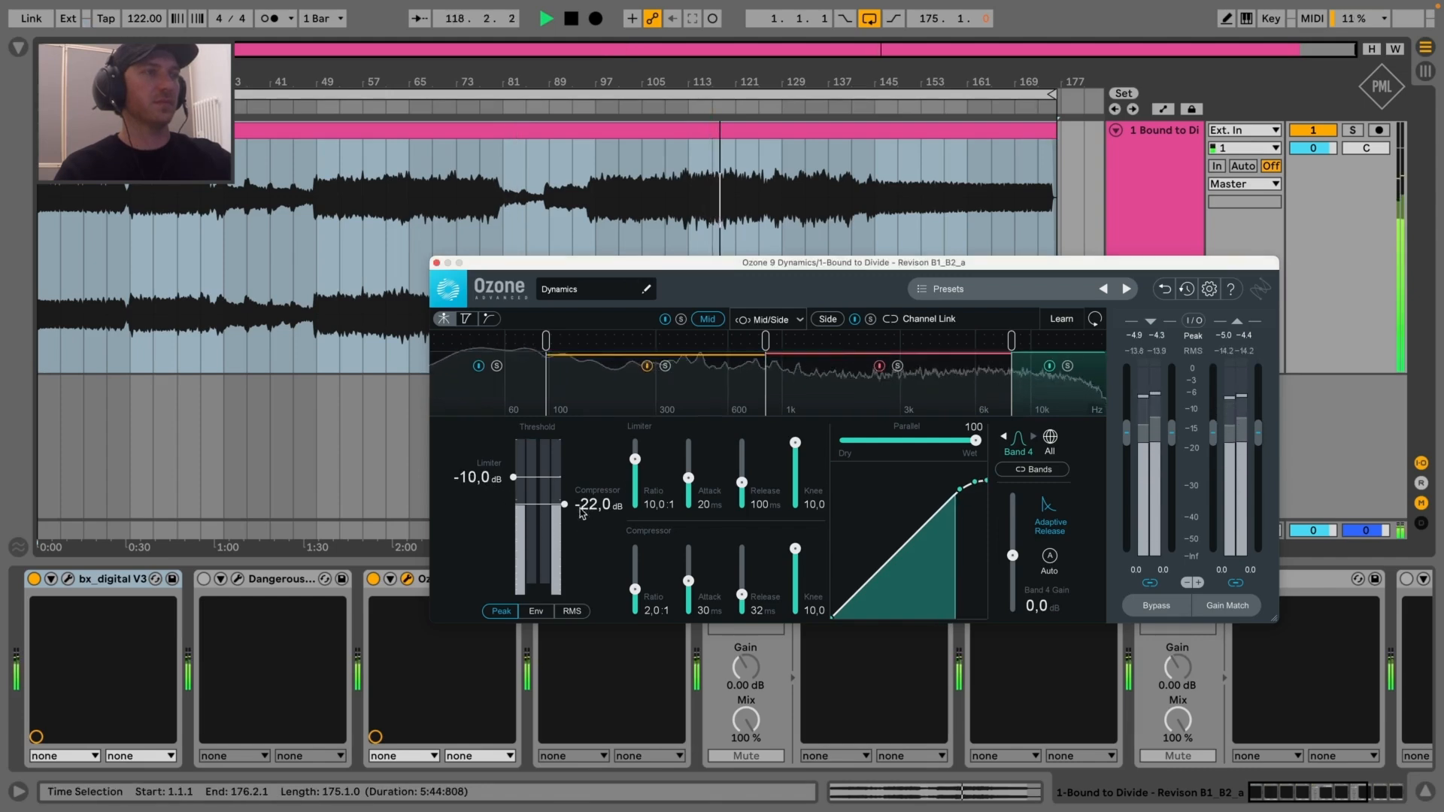
{"action": "left_click_drag", "start_coordinate": [604, 510], "coordinate": [610, 513]}
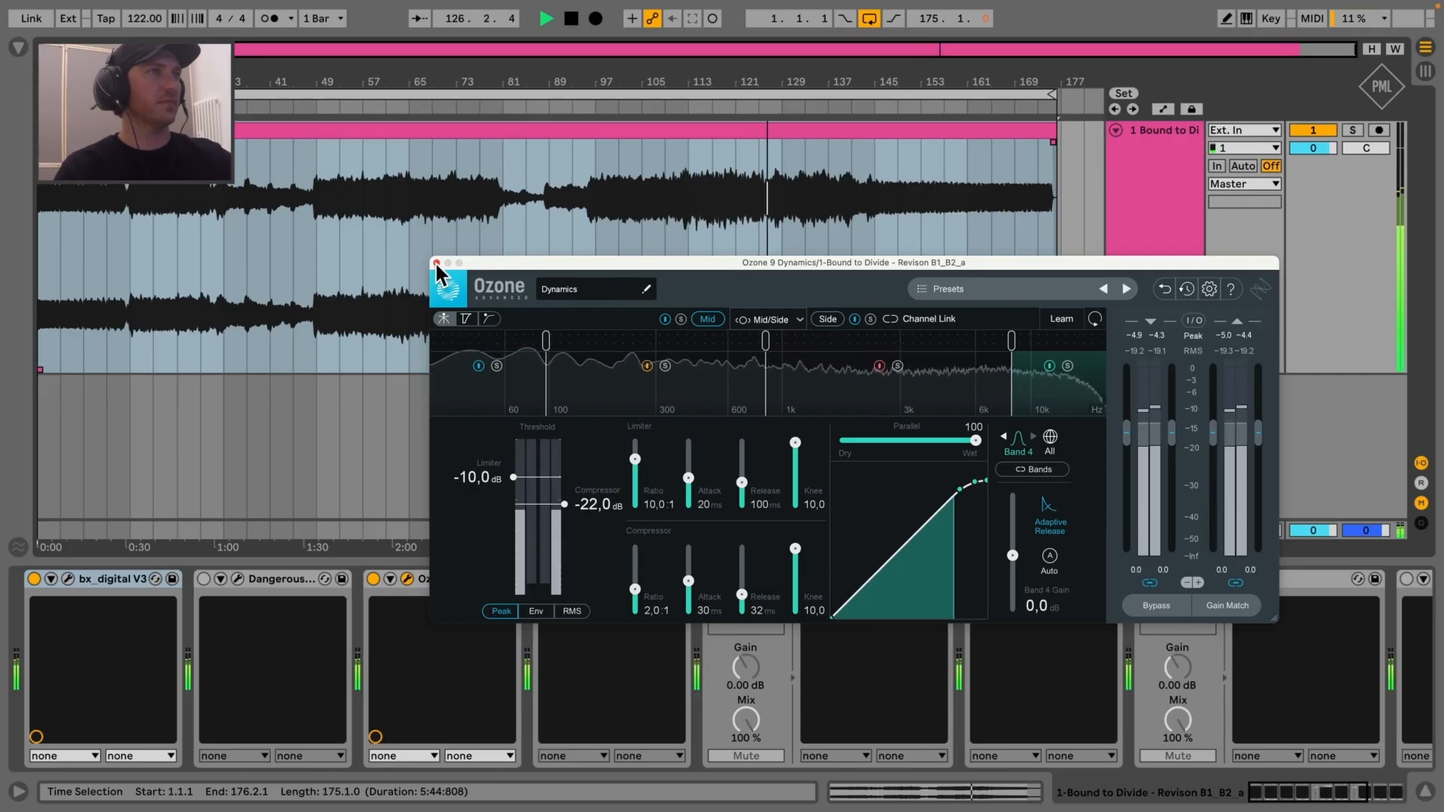
{"action": "double_click", "coordinate": [377, 131]}
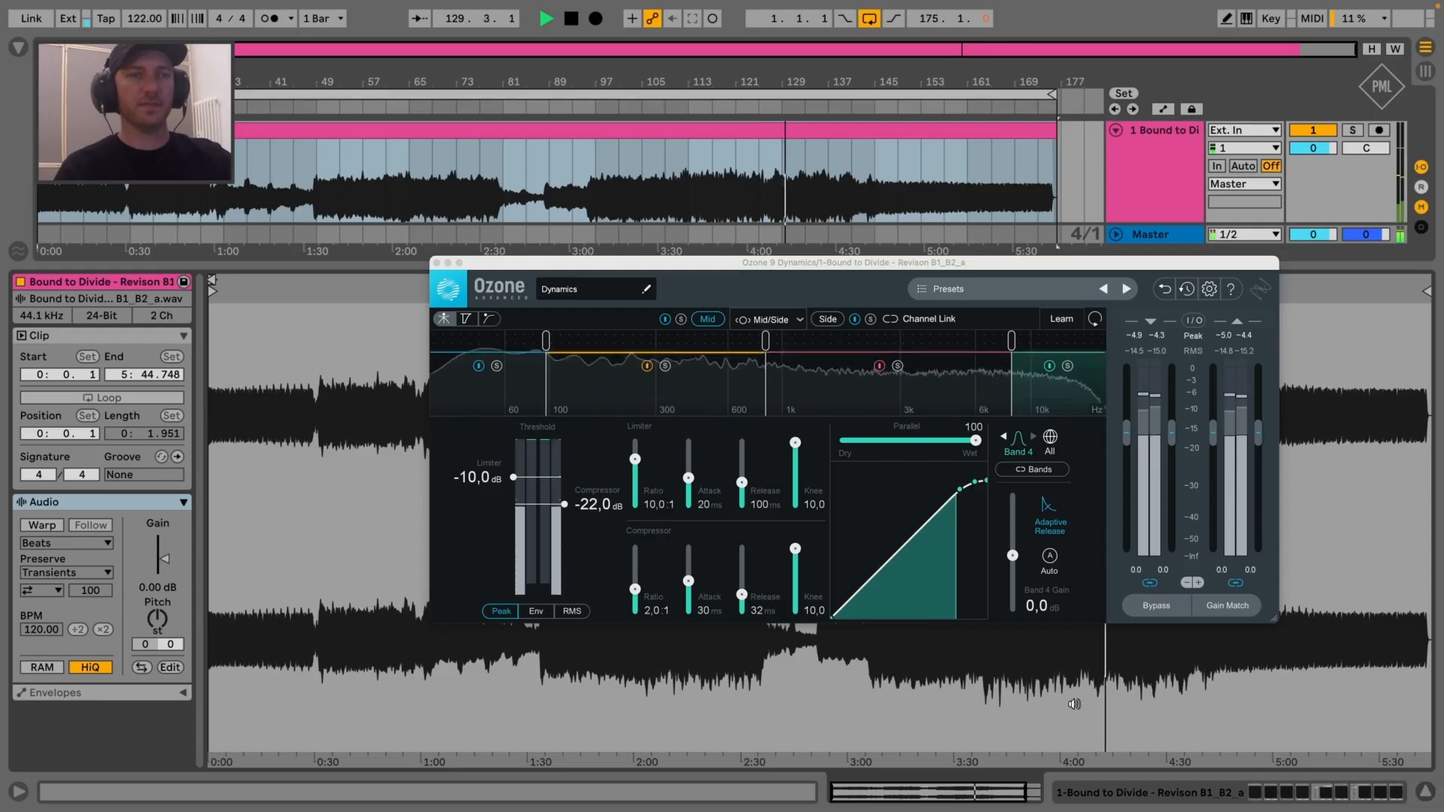
{"action": "key", "text": "shift+Tab"}
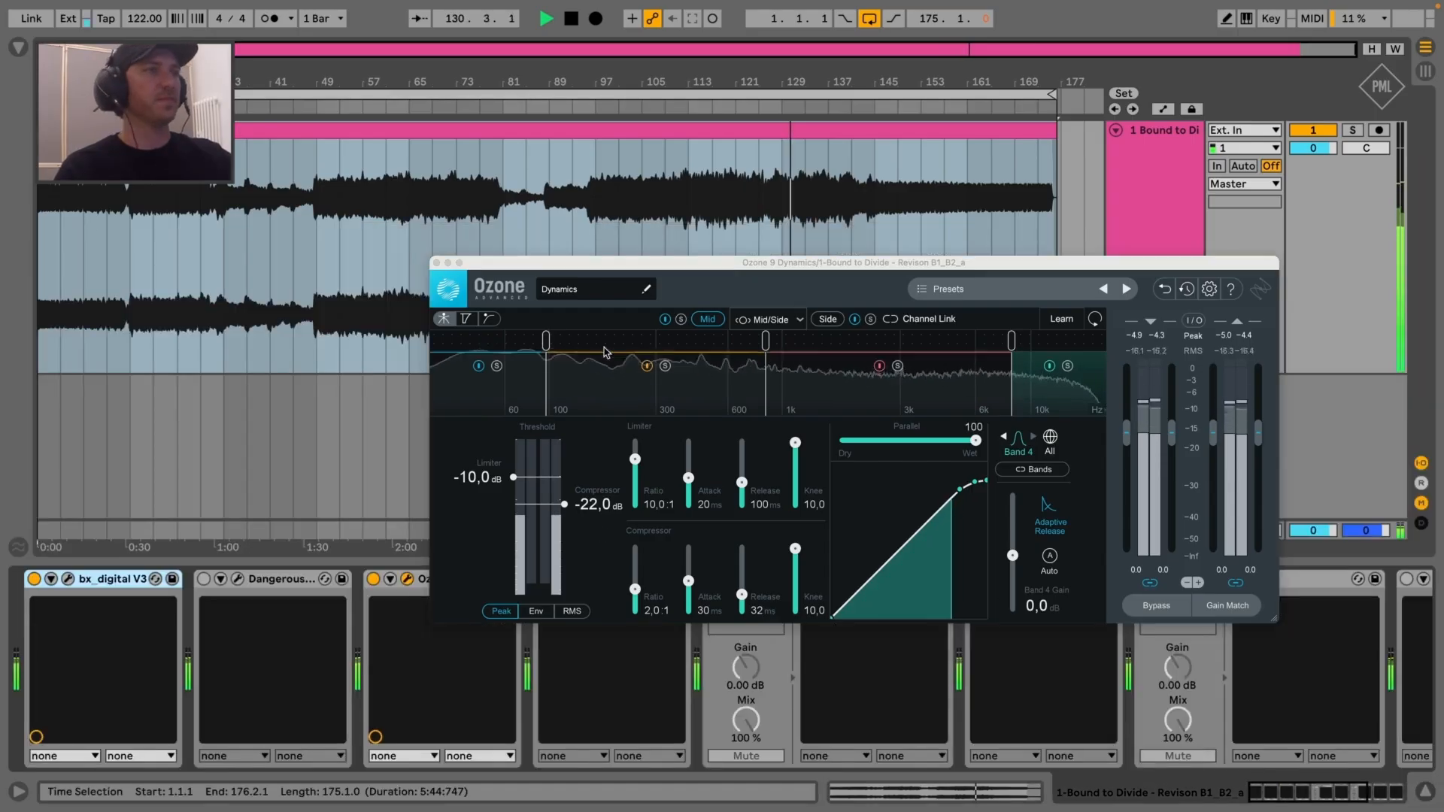
On the Side channel, set Band 2's limiter threshold to -8.2 dB and its compressor to about -19.6 dB threshold, 22 ms attack and 32 ms release
{"action": "left_click", "coordinate": [828, 319]}
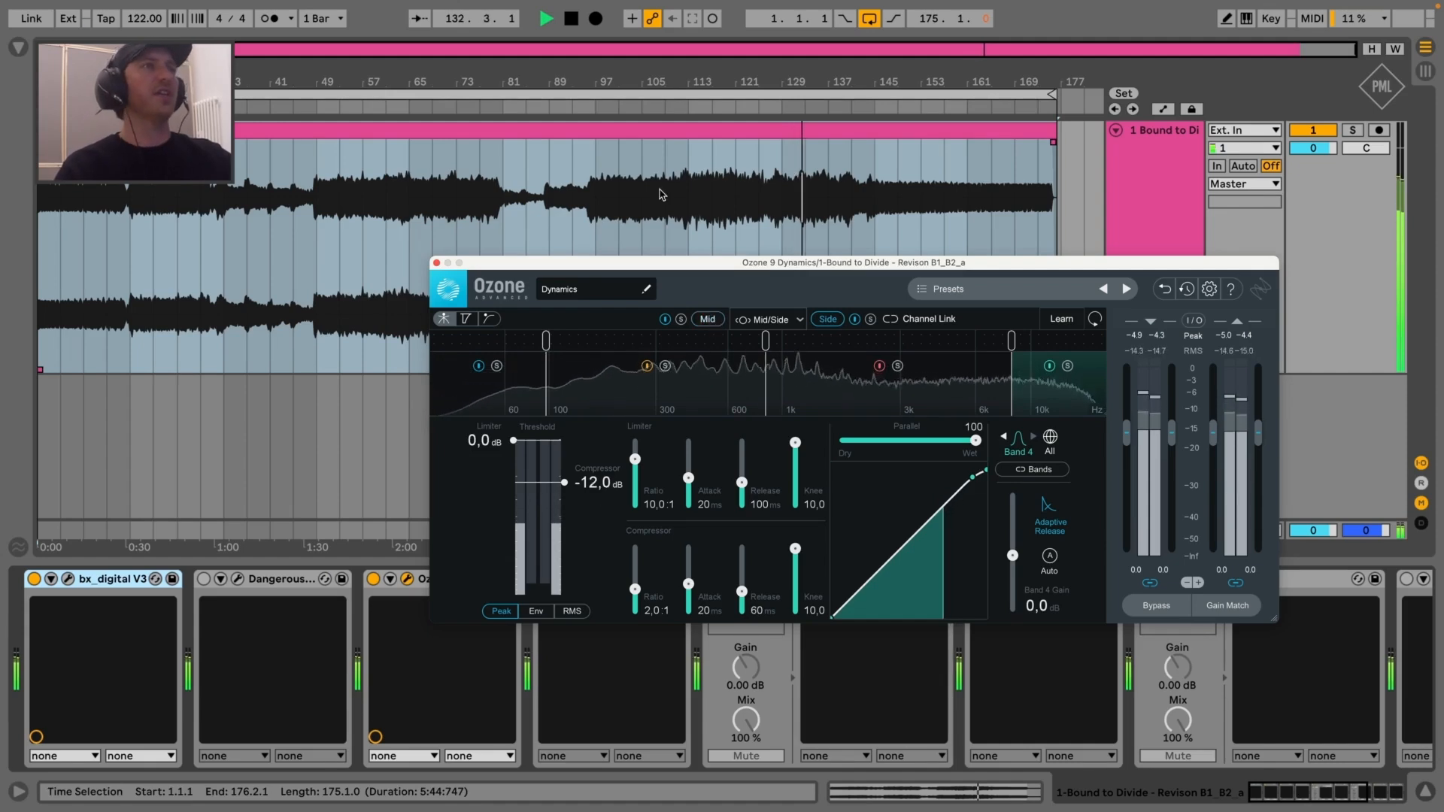
{"action": "left_click", "coordinate": [681, 226]}
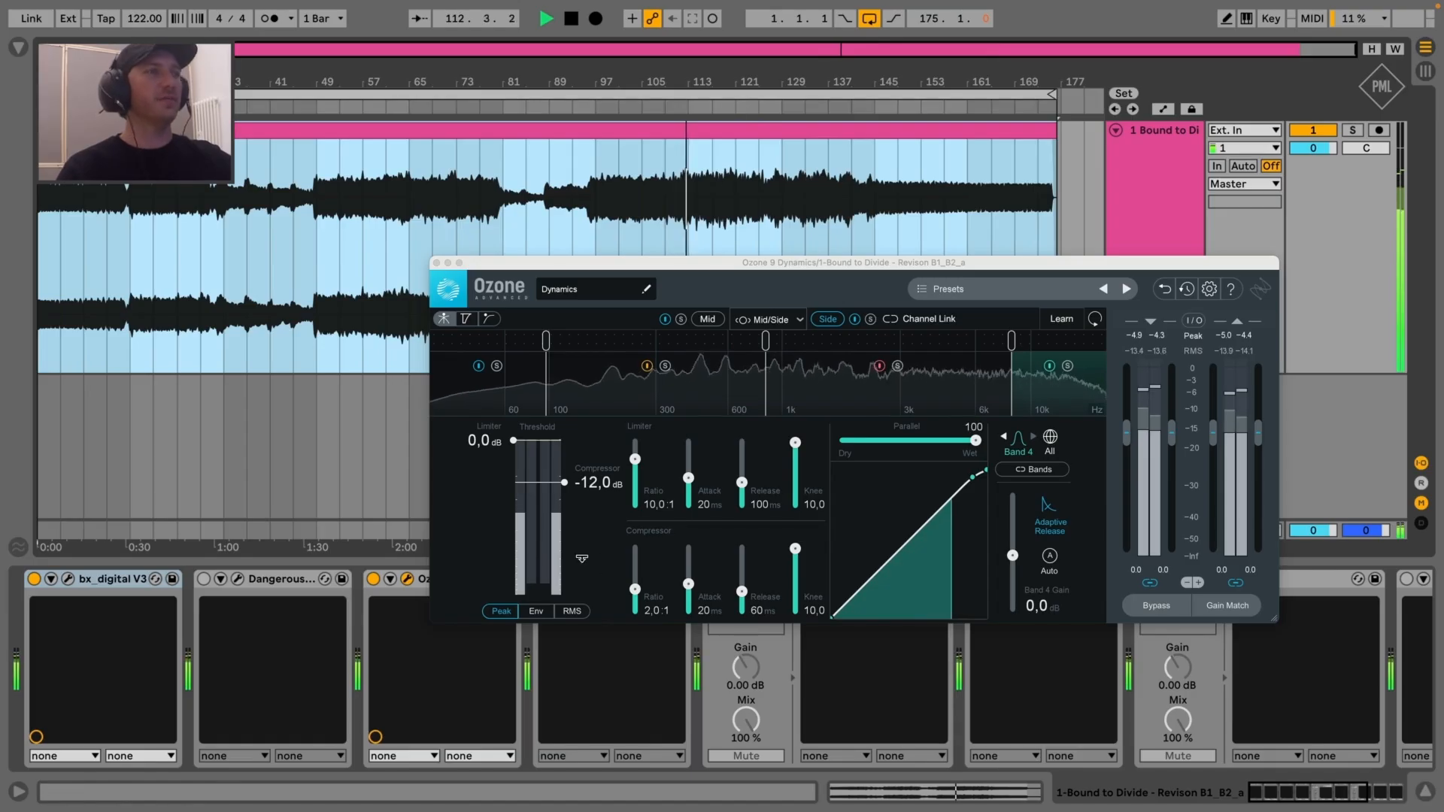
{"action": "left_click", "coordinate": [521, 397]}
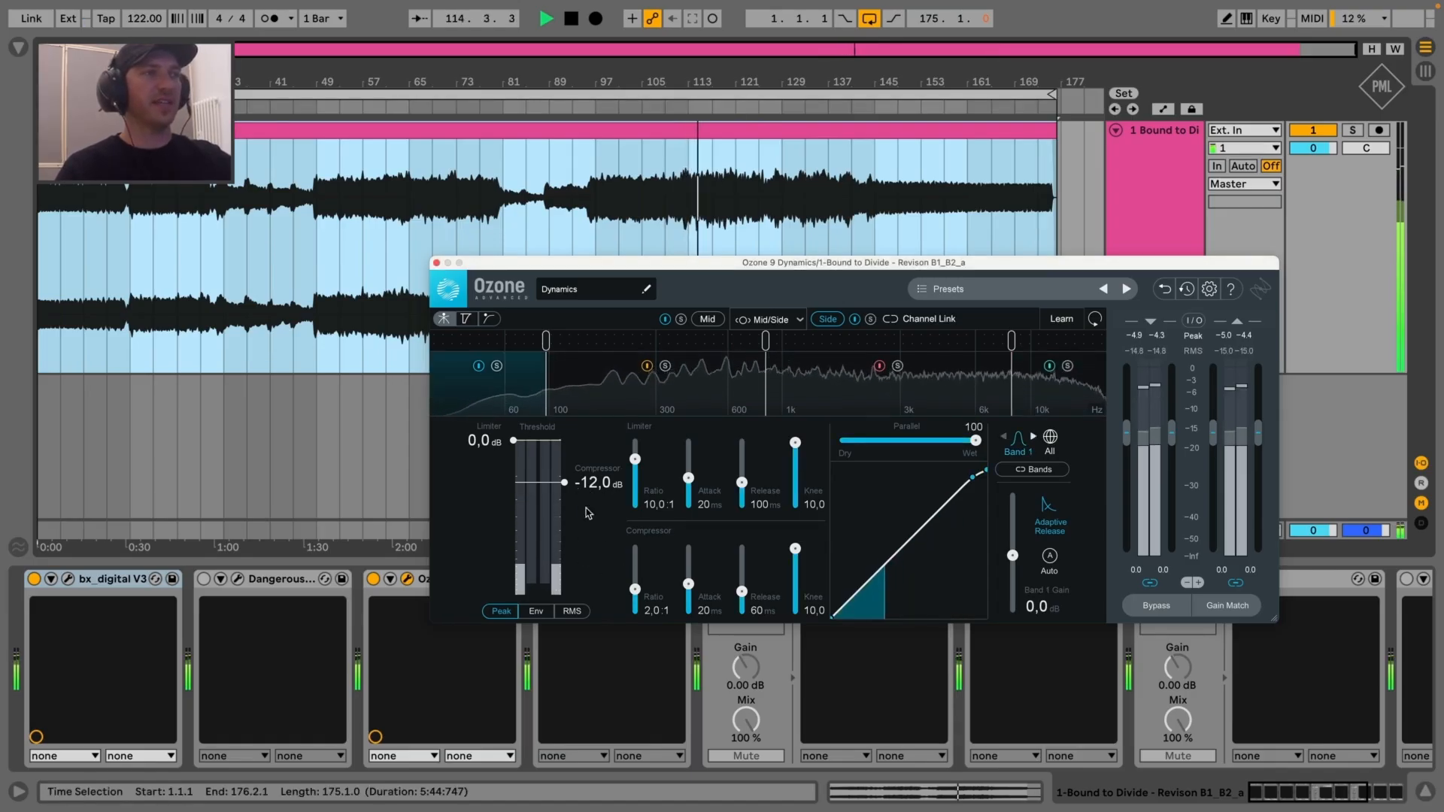
{"action": "left_click", "coordinate": [651, 401]}
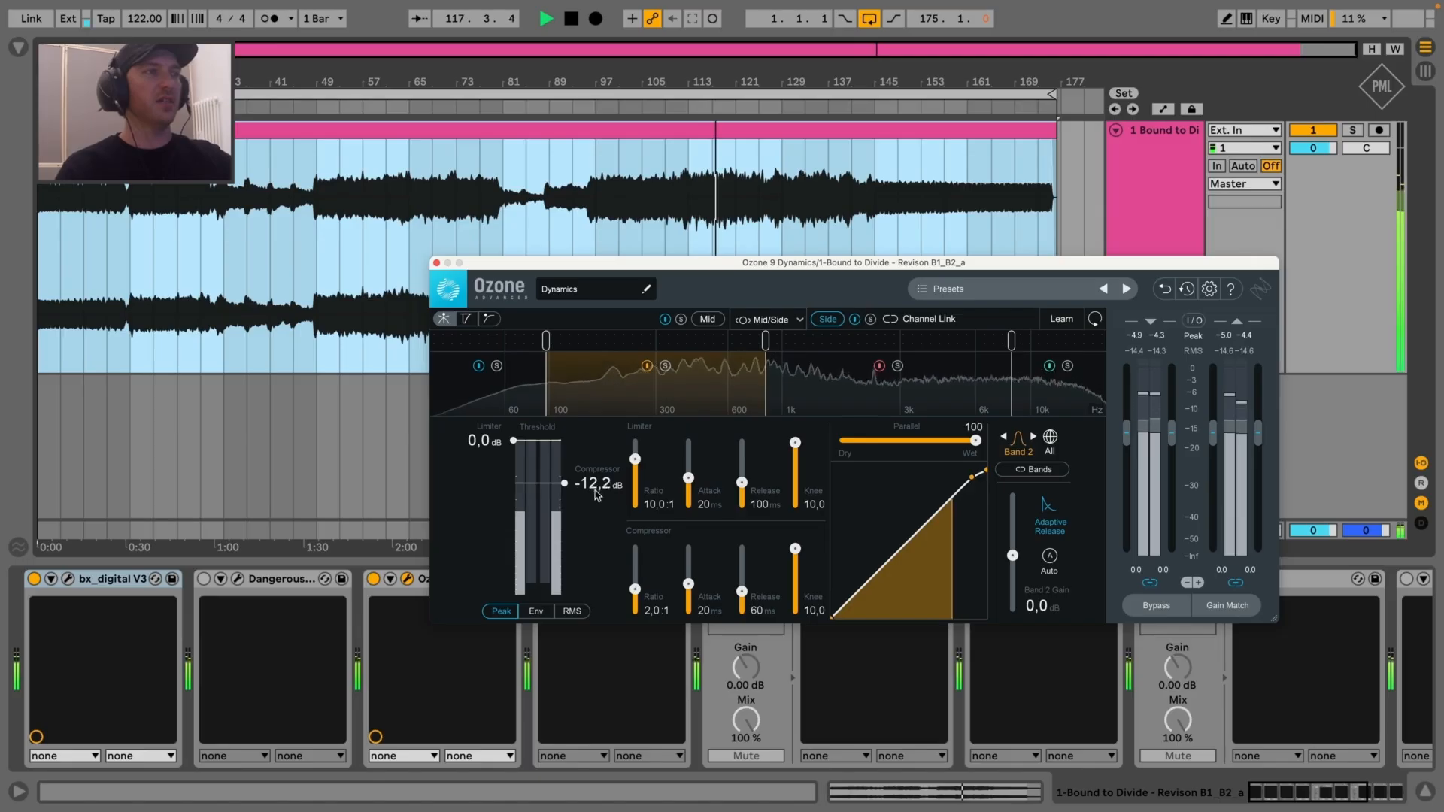
{"action": "left_click_drag", "start_coordinate": [597, 494], "coordinate": [597, 509]}
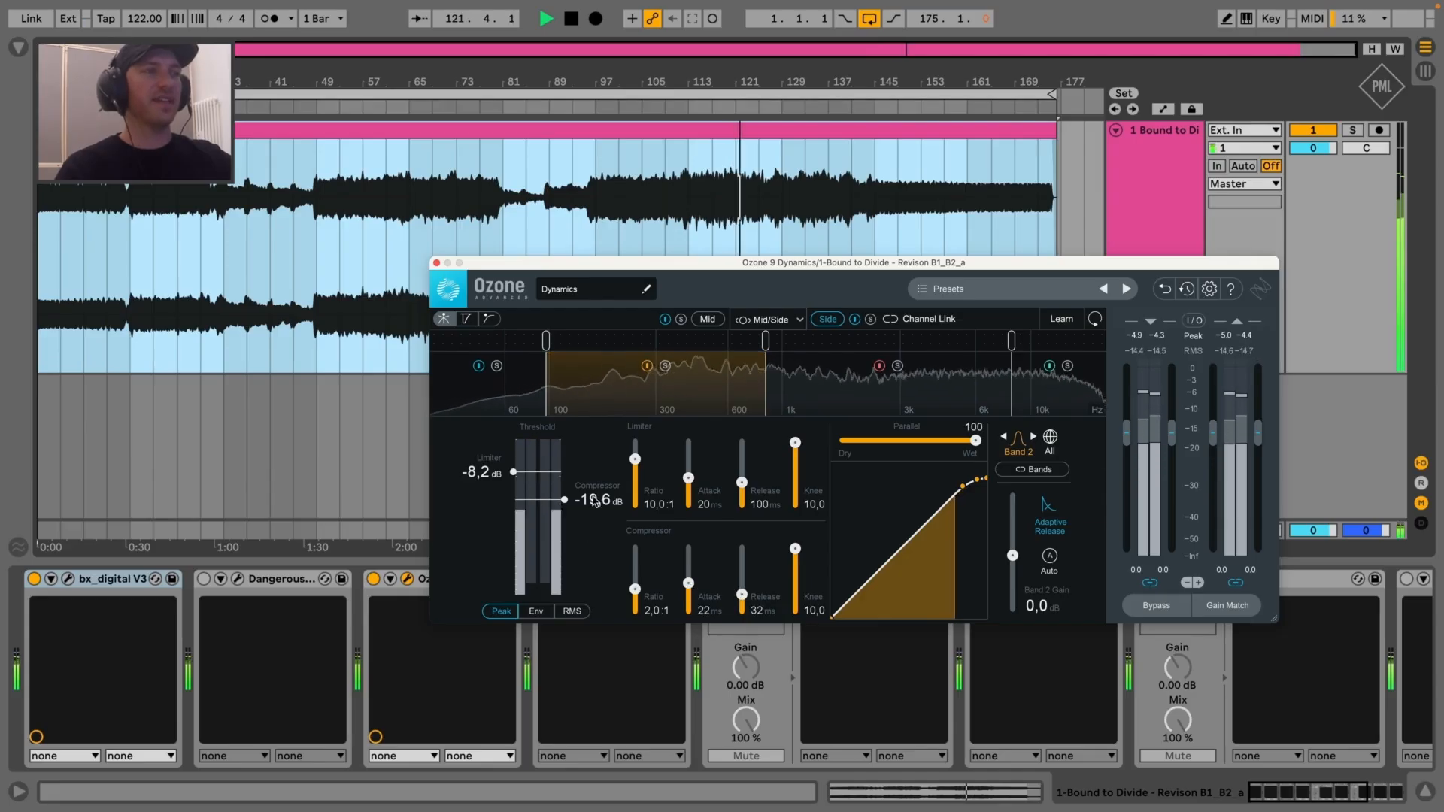
Readjust the Side channel's Band 2 to a compressor threshold of -22.8 dB and a limiter threshold of -8.9 dB
{"action": "left_click_drag", "start_coordinate": [596, 502], "coordinate": [596, 510]}
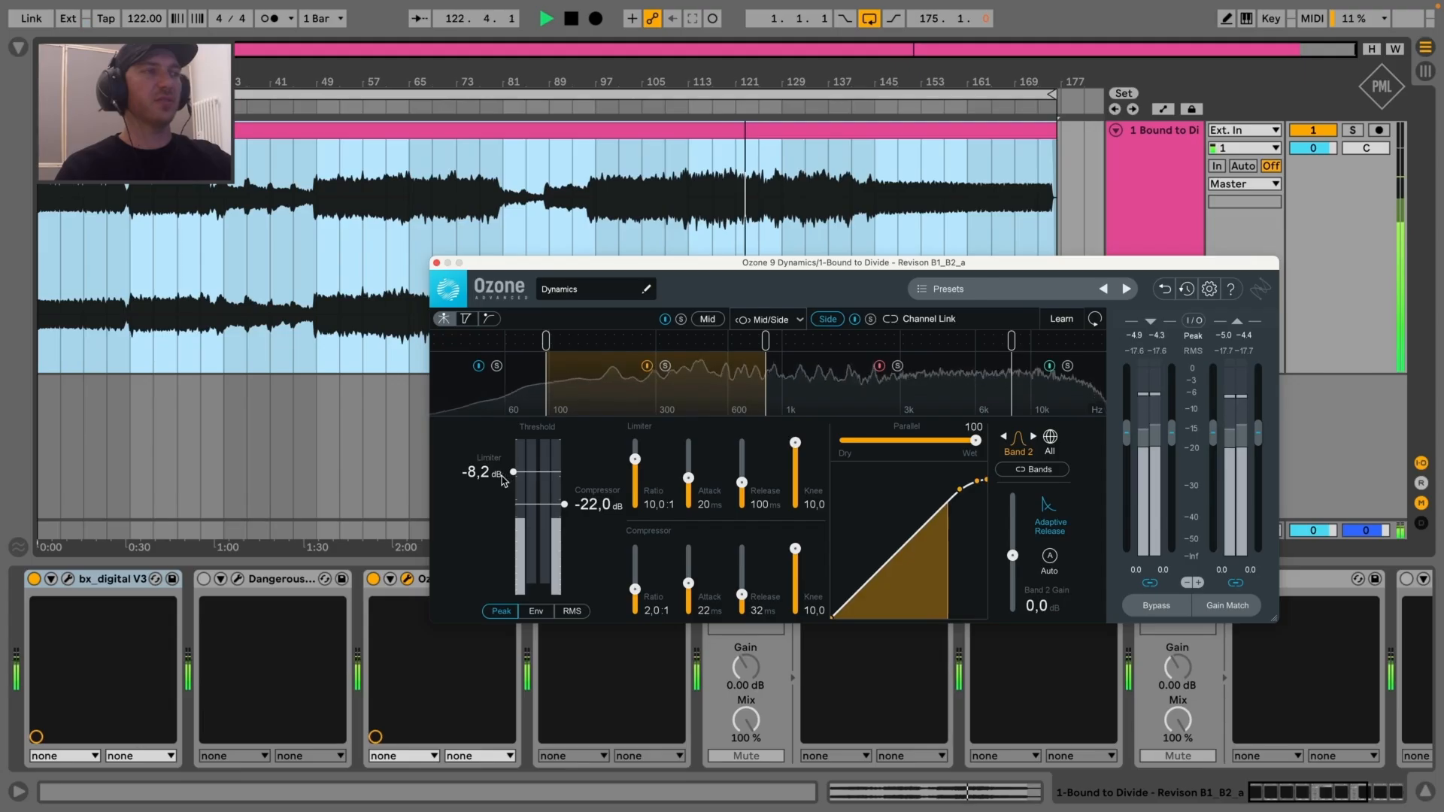
{"action": "left_click_drag", "start_coordinate": [599, 515], "coordinate": [597, 513]}
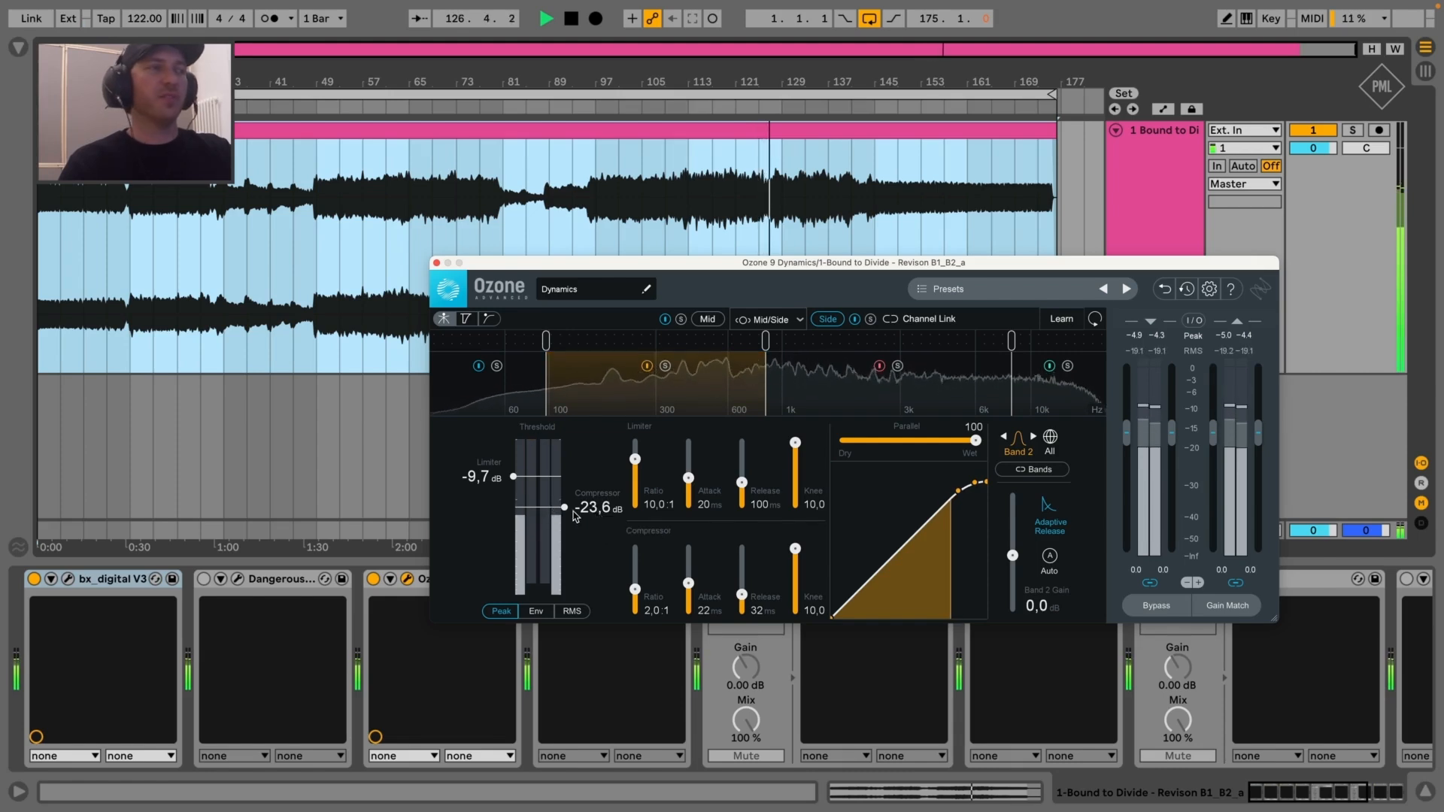
{"action": "left_click_drag", "start_coordinate": [492, 474], "coordinate": [492, 473]}
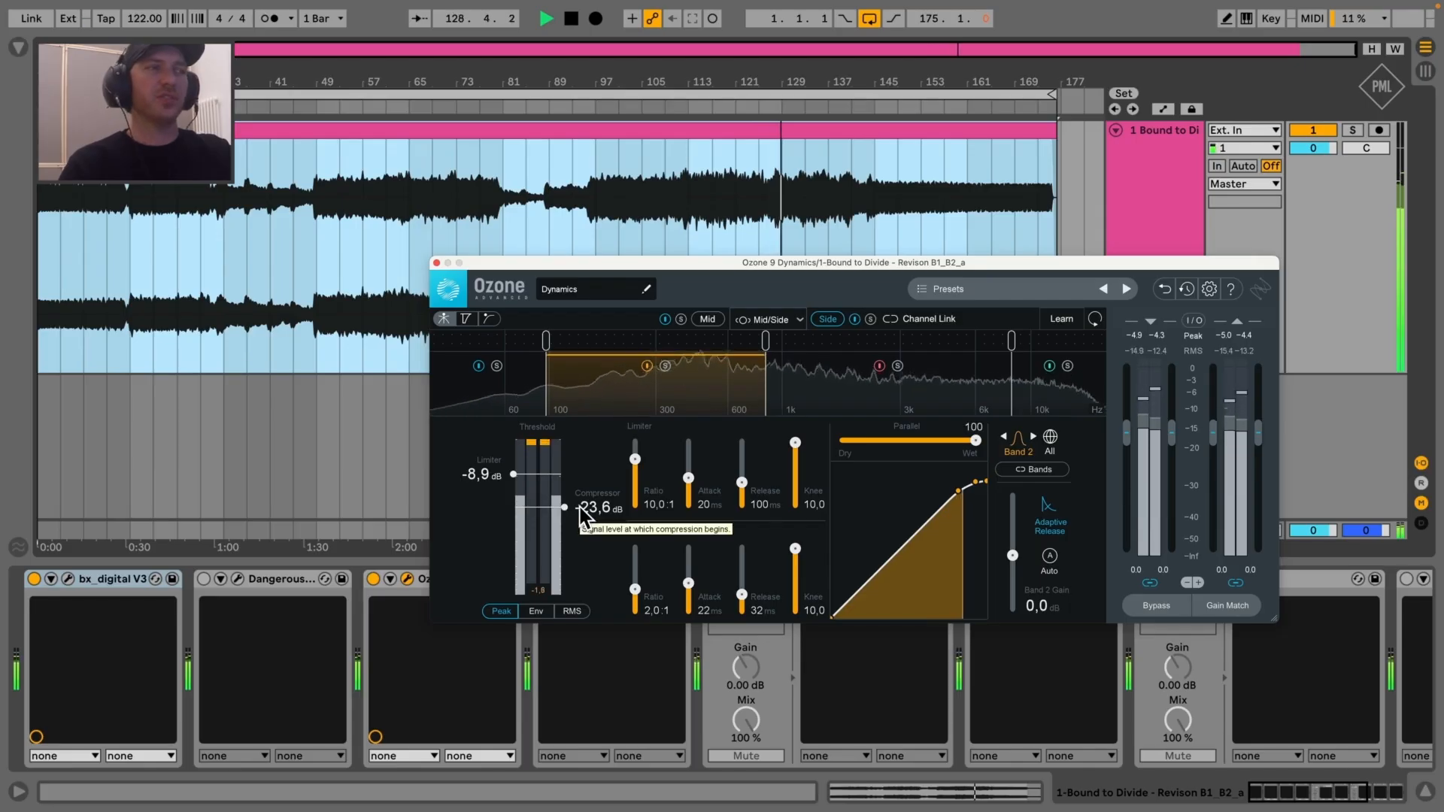
{"action": "left_click_drag", "start_coordinate": [586, 510], "coordinate": [591, 515]}
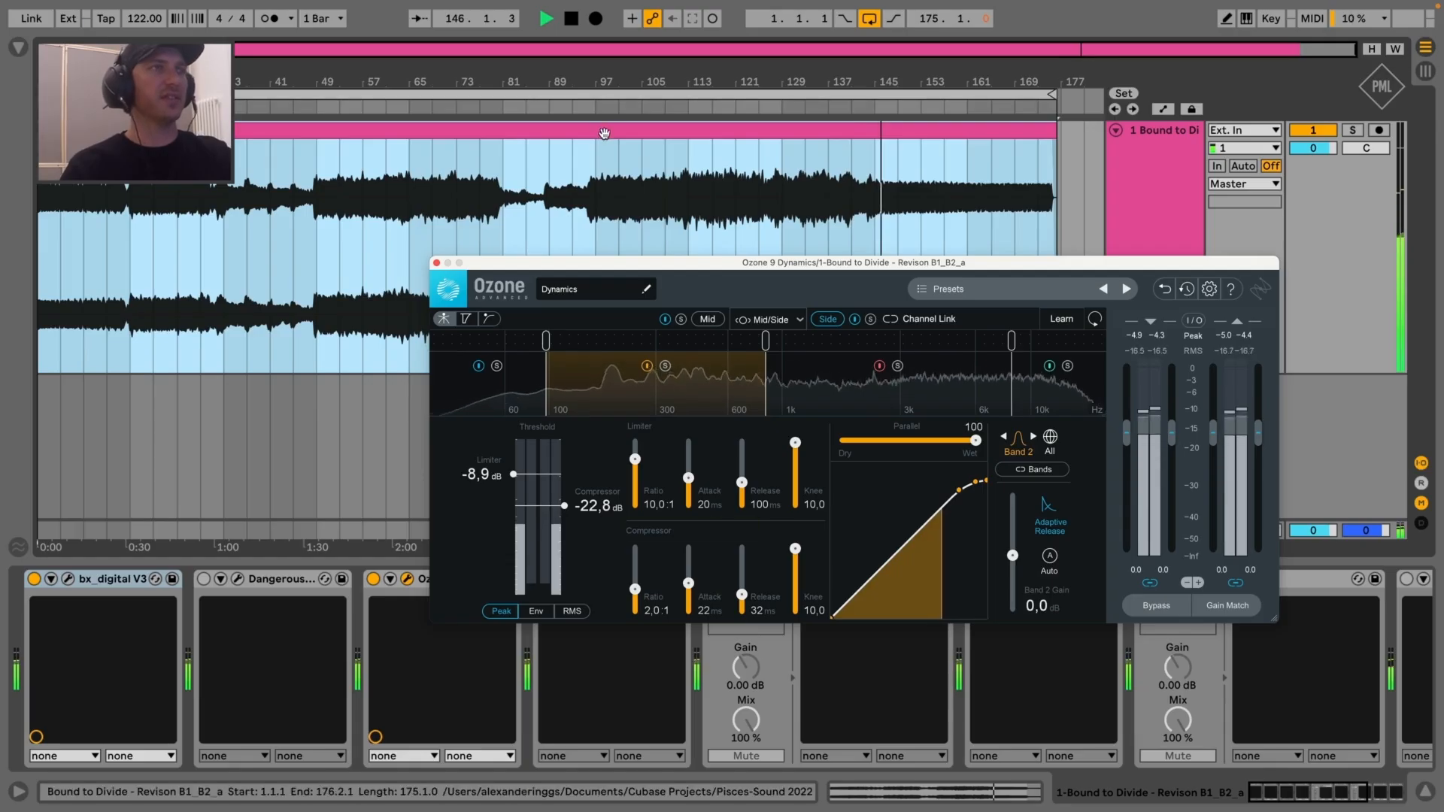
Replay from around bar 115 and set Side Band 3's limiter threshold to -9.2 dB and its compressor to -20.8 dB, 27 ms attack and 27 ms release
{"action": "left_click", "coordinate": [709, 121]}
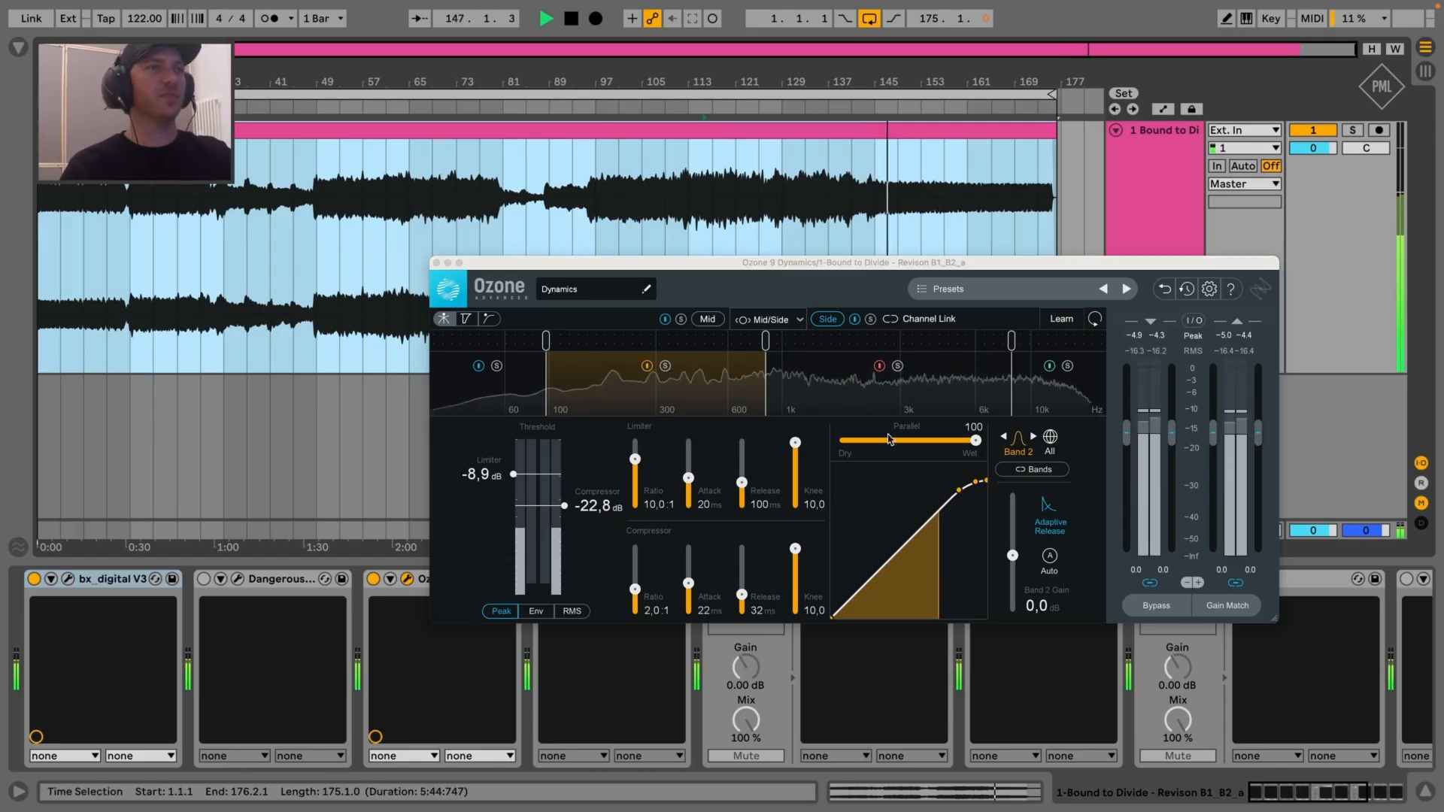
{"action": "left_click", "coordinate": [855, 404]}
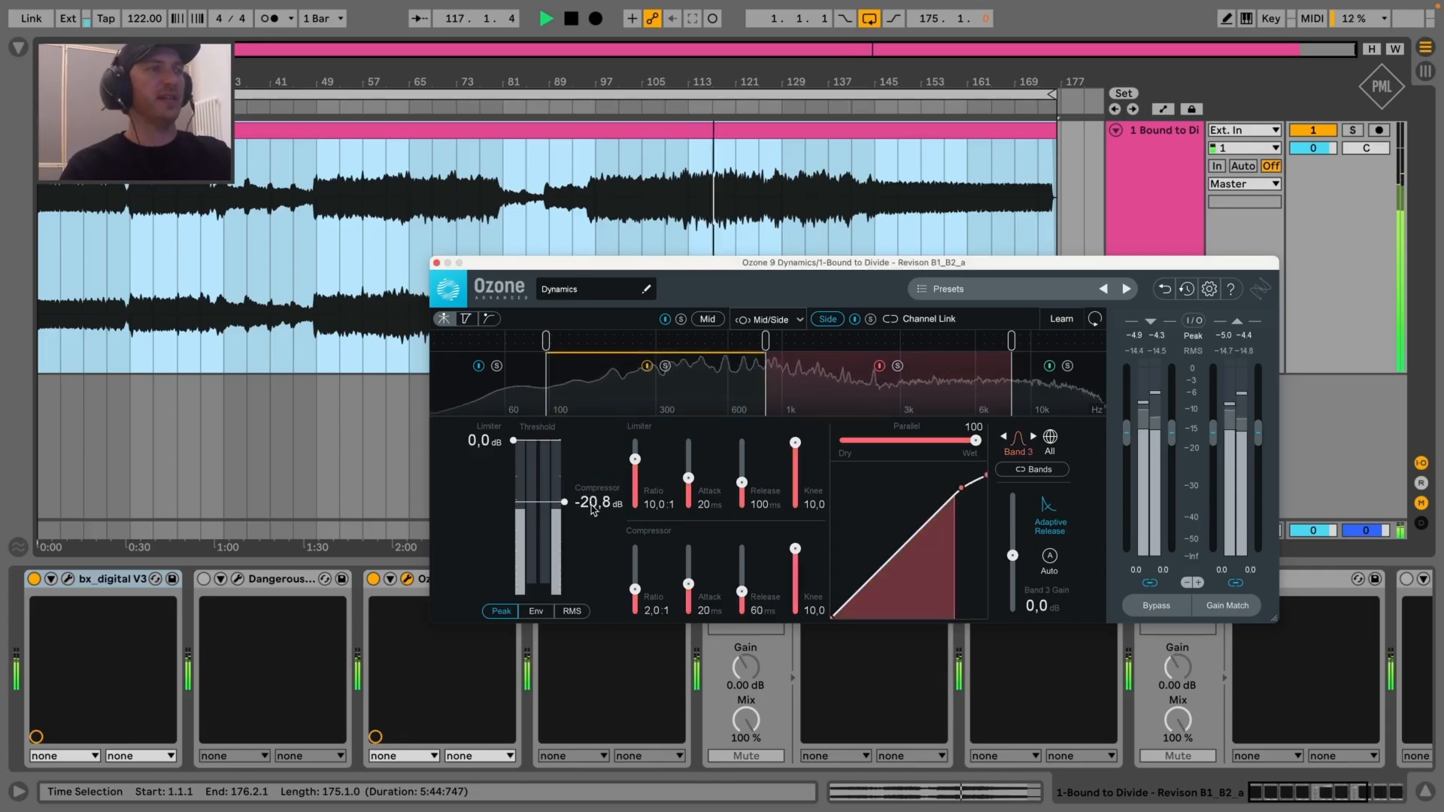
{"action": "left_click_drag", "start_coordinate": [592, 504], "coordinate": [592, 497]}
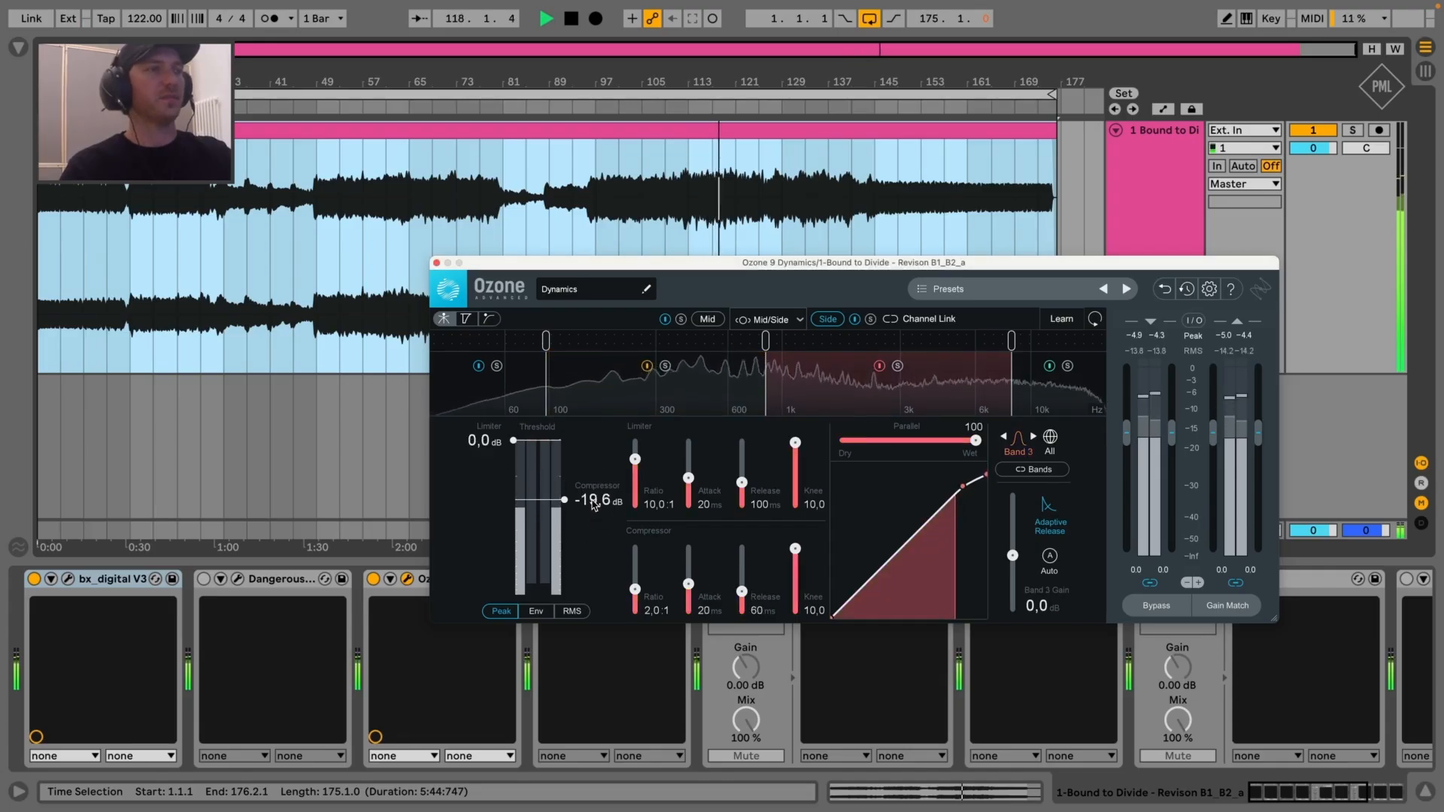
{"action": "left_click_drag", "start_coordinate": [483, 447], "coordinate": [489, 488]}
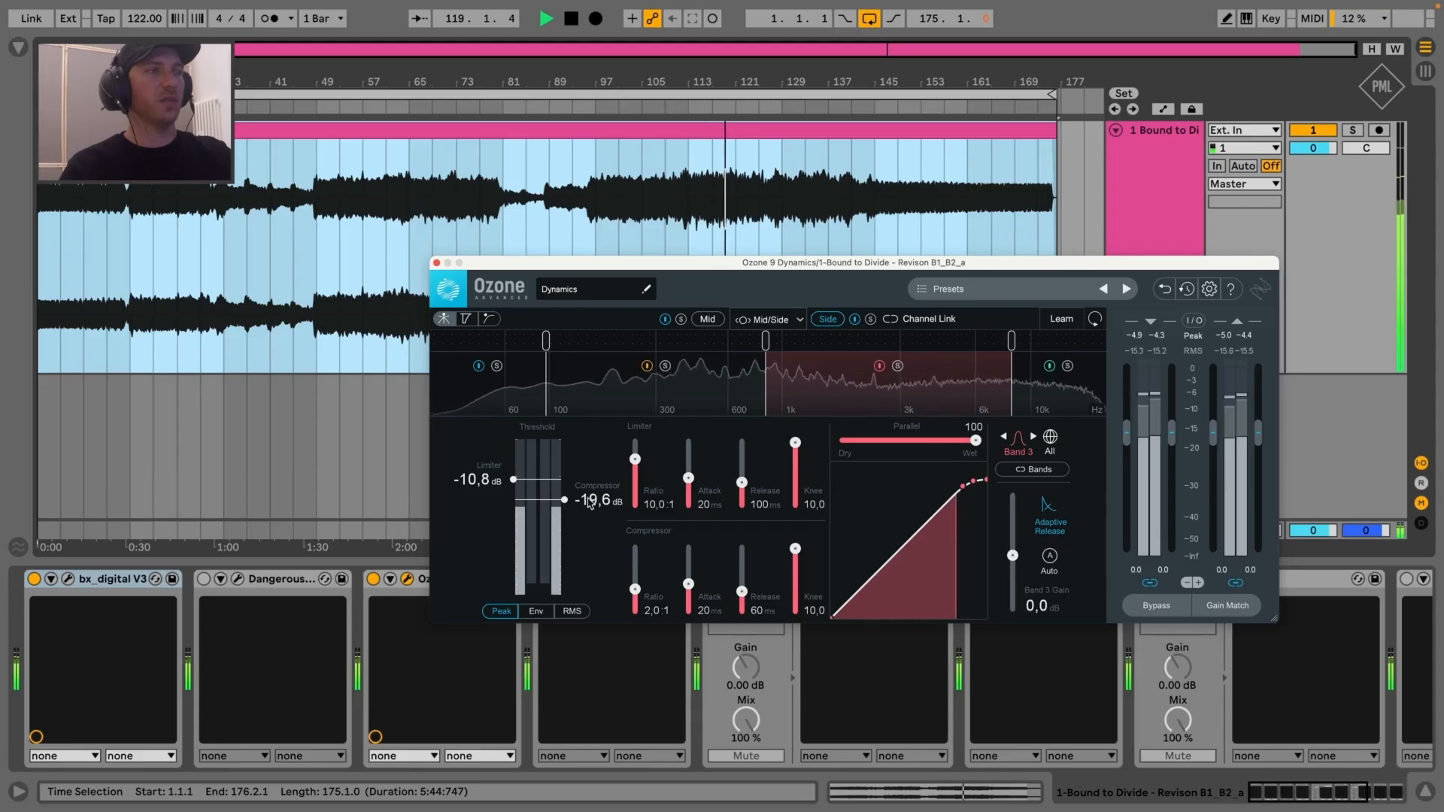
{"action": "left_click_drag", "start_coordinate": [592, 499], "coordinate": [591, 502]}
{"action": "left_click_drag", "start_coordinate": [485, 481], "coordinate": [486, 477]}
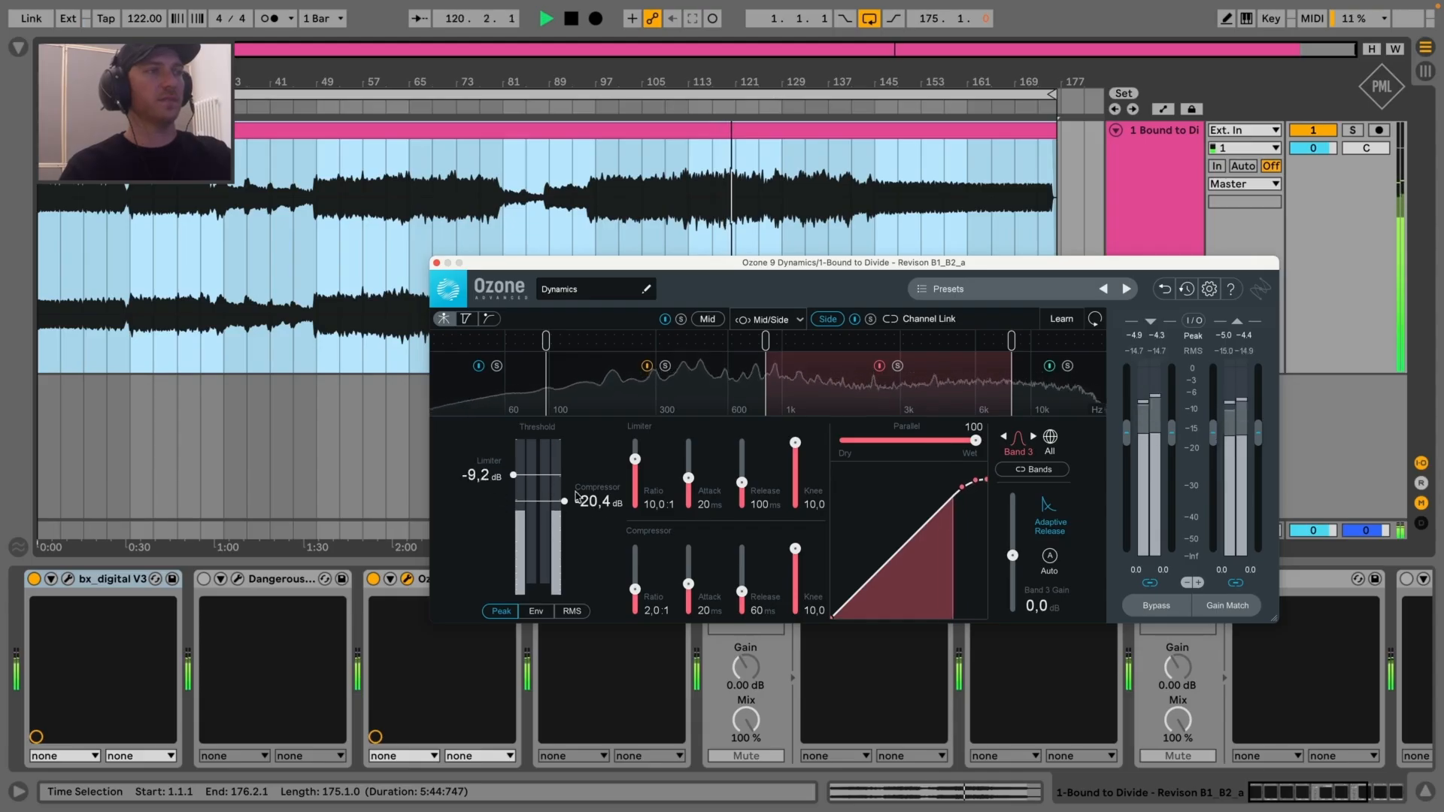
{"action": "left_click_drag", "start_coordinate": [592, 500], "coordinate": [592, 497]}
{"action": "mouse_move", "coordinate": [742, 591]}
{"action": "left_mouse_down"}
{"action": "mouse_move", "coordinate": [689, 582]}
{"action": "mouse_move", "coordinate": [741, 595]}
{"action": "left_mouse_up"}
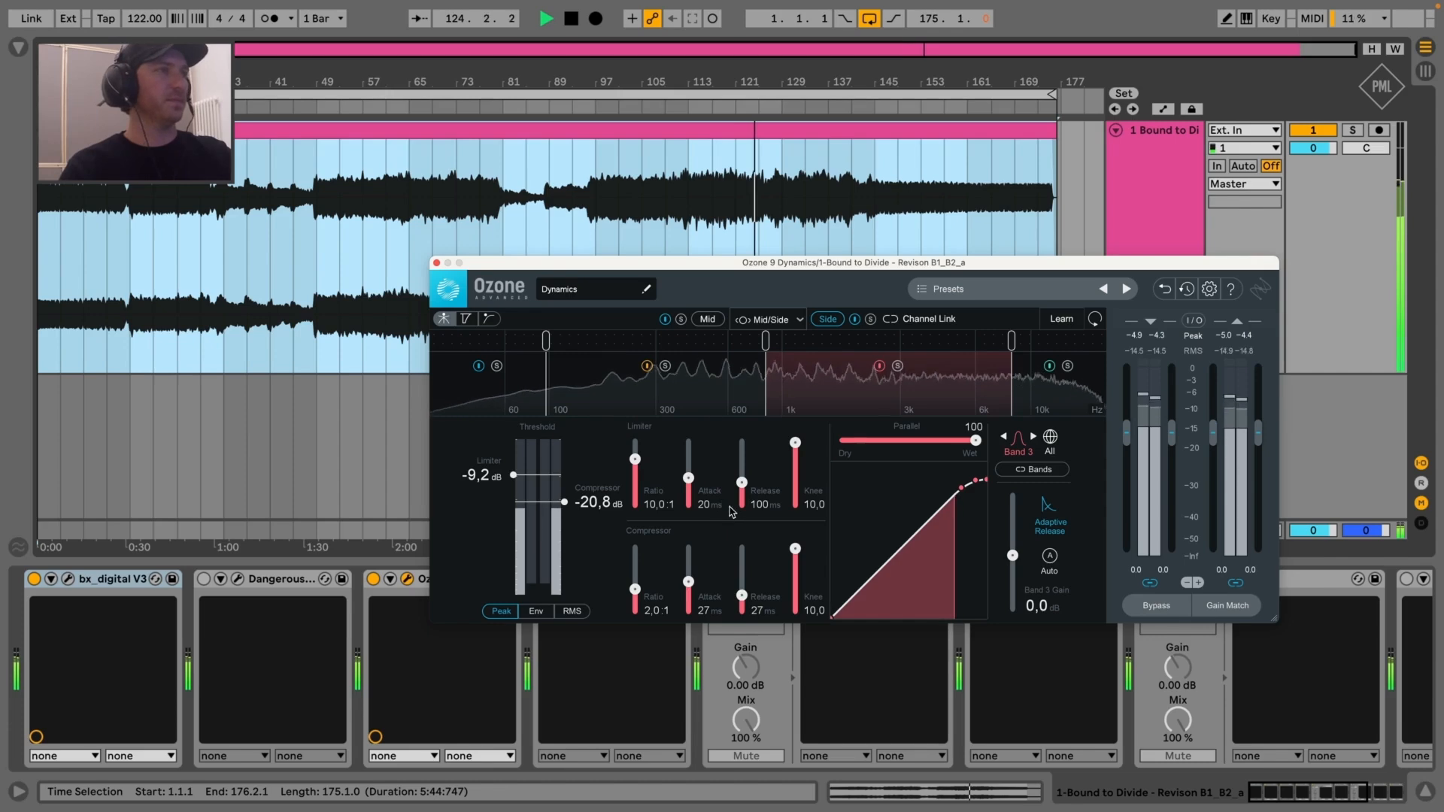
Set Side Band 4's limiter threshold to -6.8 dB and its compressor to -23.2 dB, 30 ms attack and 32 ms release, and close Ozone 9 Dynamics
{"action": "left_click", "coordinate": [1066, 391]}
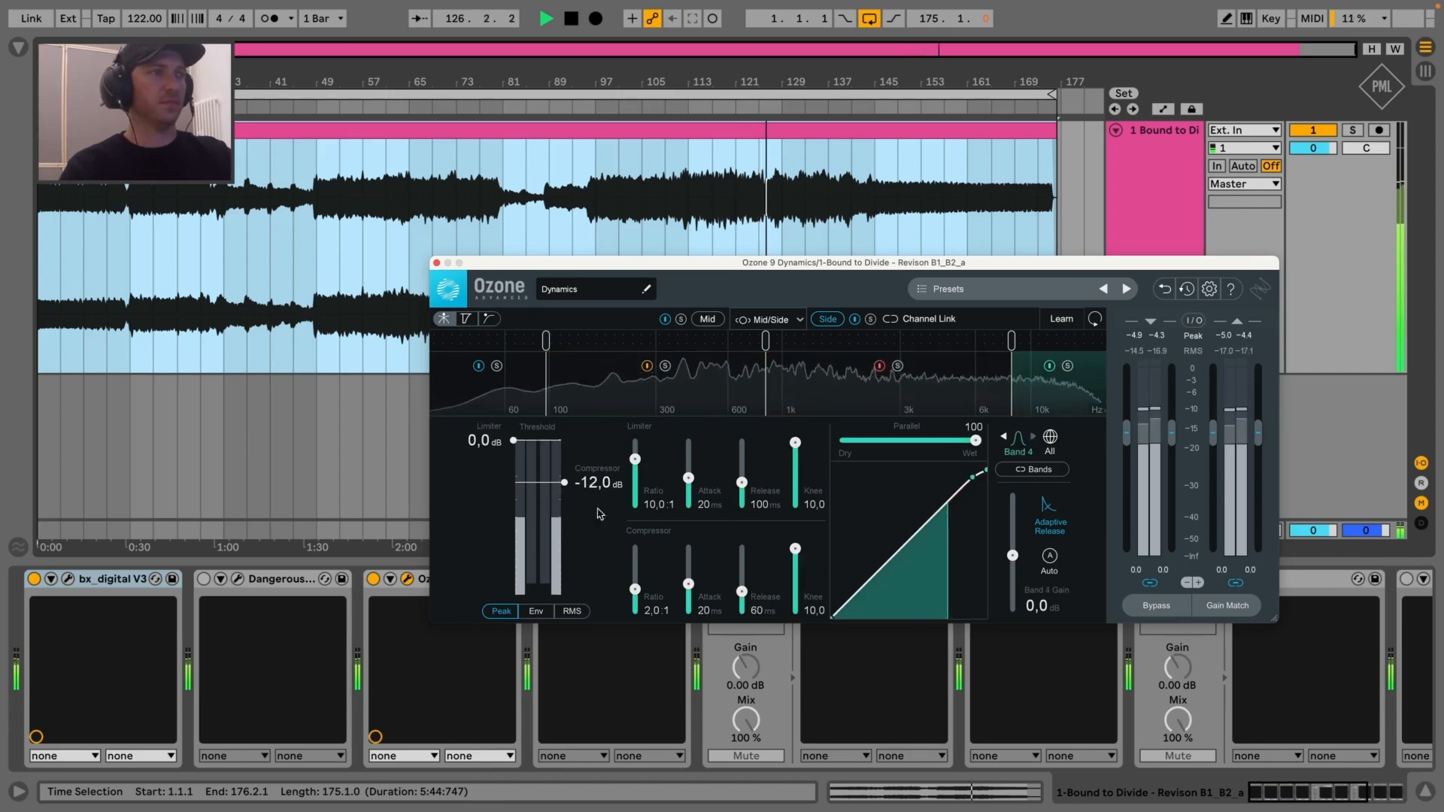
{"action": "left_click_drag", "start_coordinate": [584, 488], "coordinate": [581, 513]}
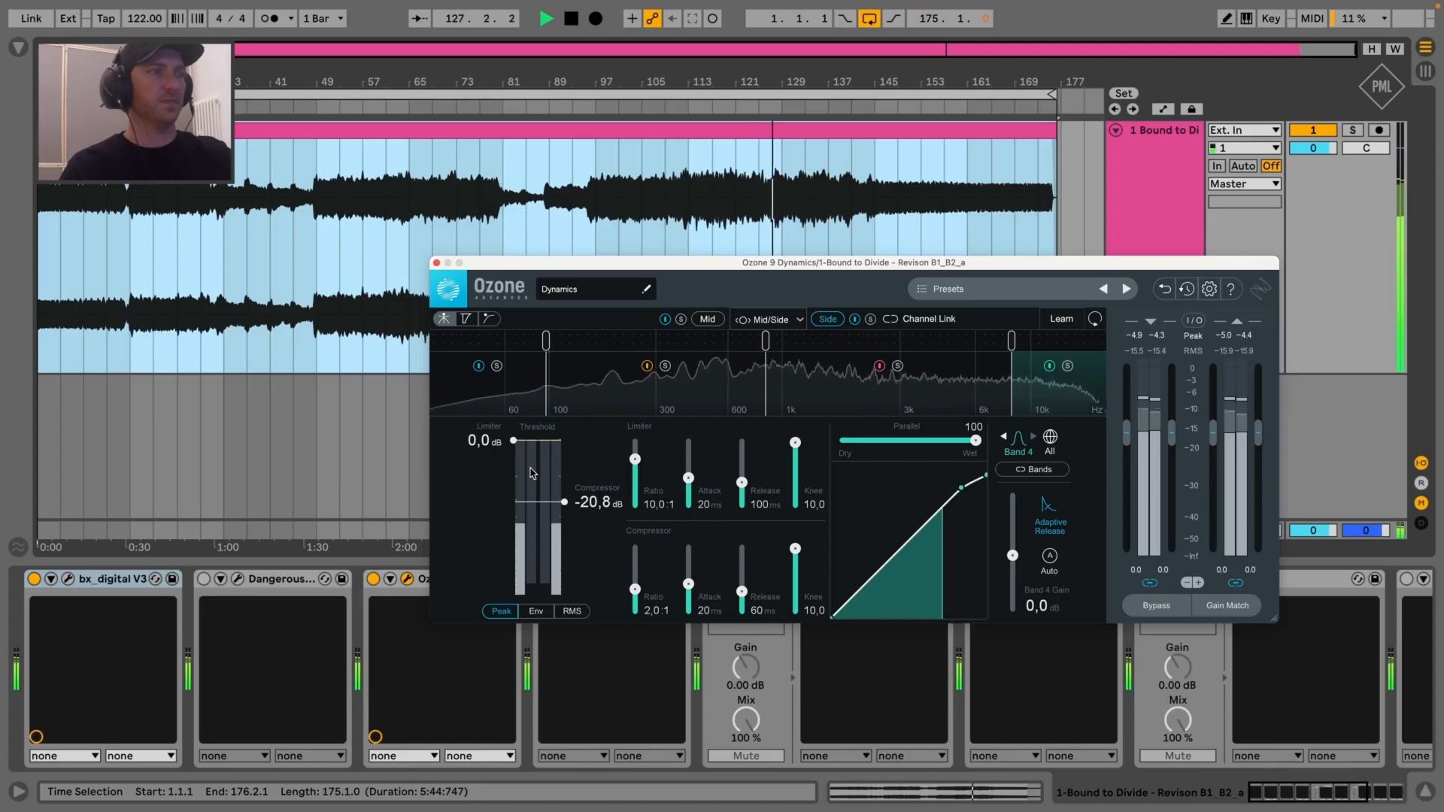
{"action": "left_click_drag", "start_coordinate": [492, 467], "coordinate": [492, 472]}
{"action": "left_click_drag", "start_coordinate": [565, 500], "coordinate": [566, 505]}
{"action": "mouse_move", "coordinate": [742, 591]}
{"action": "left_mouse_down"}
{"action": "mouse_move", "coordinate": [689, 581]}
{"action": "mouse_move", "coordinate": [742, 595]}
{"action": "left_mouse_up"}
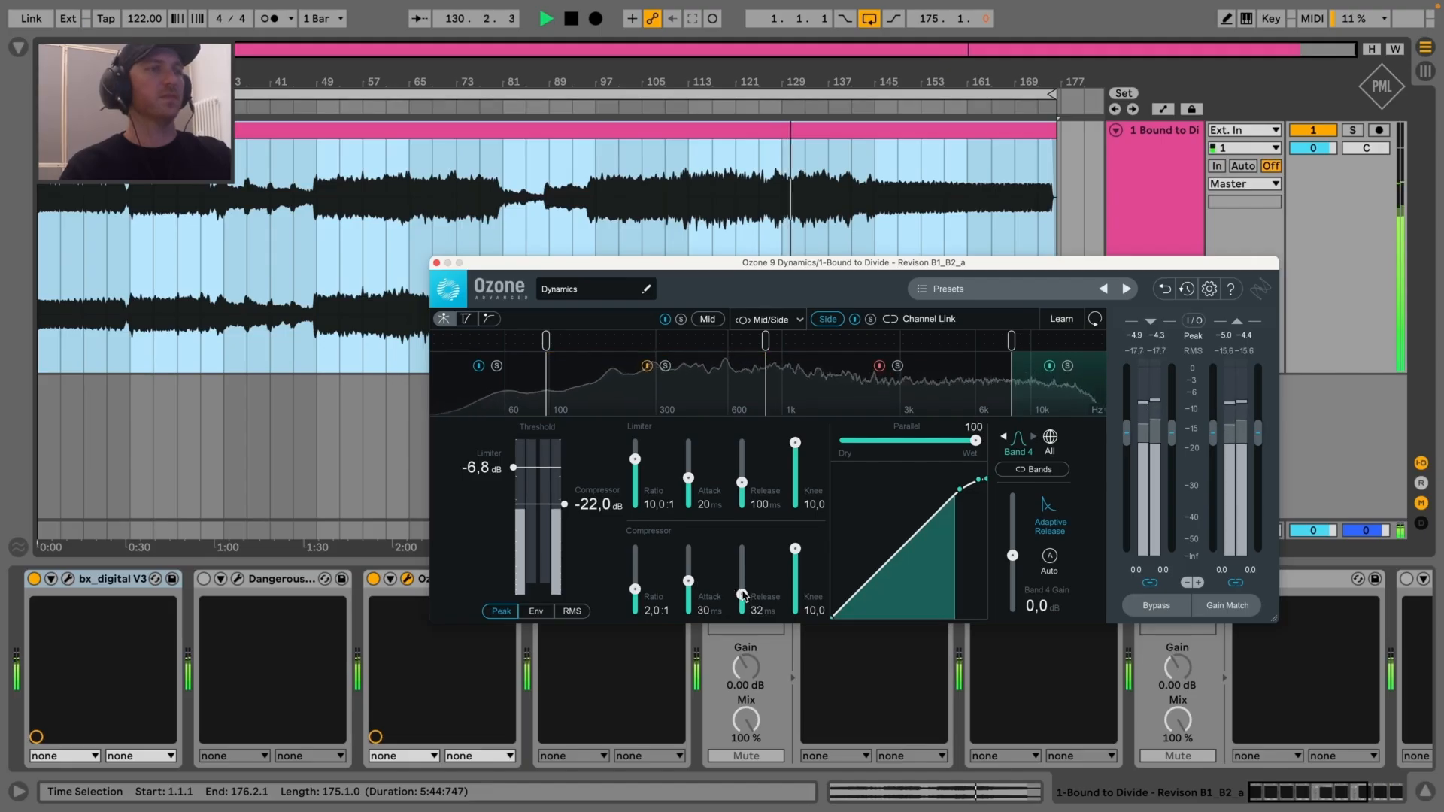
{"action": "left_click_drag", "start_coordinate": [564, 504], "coordinate": [565, 508]}
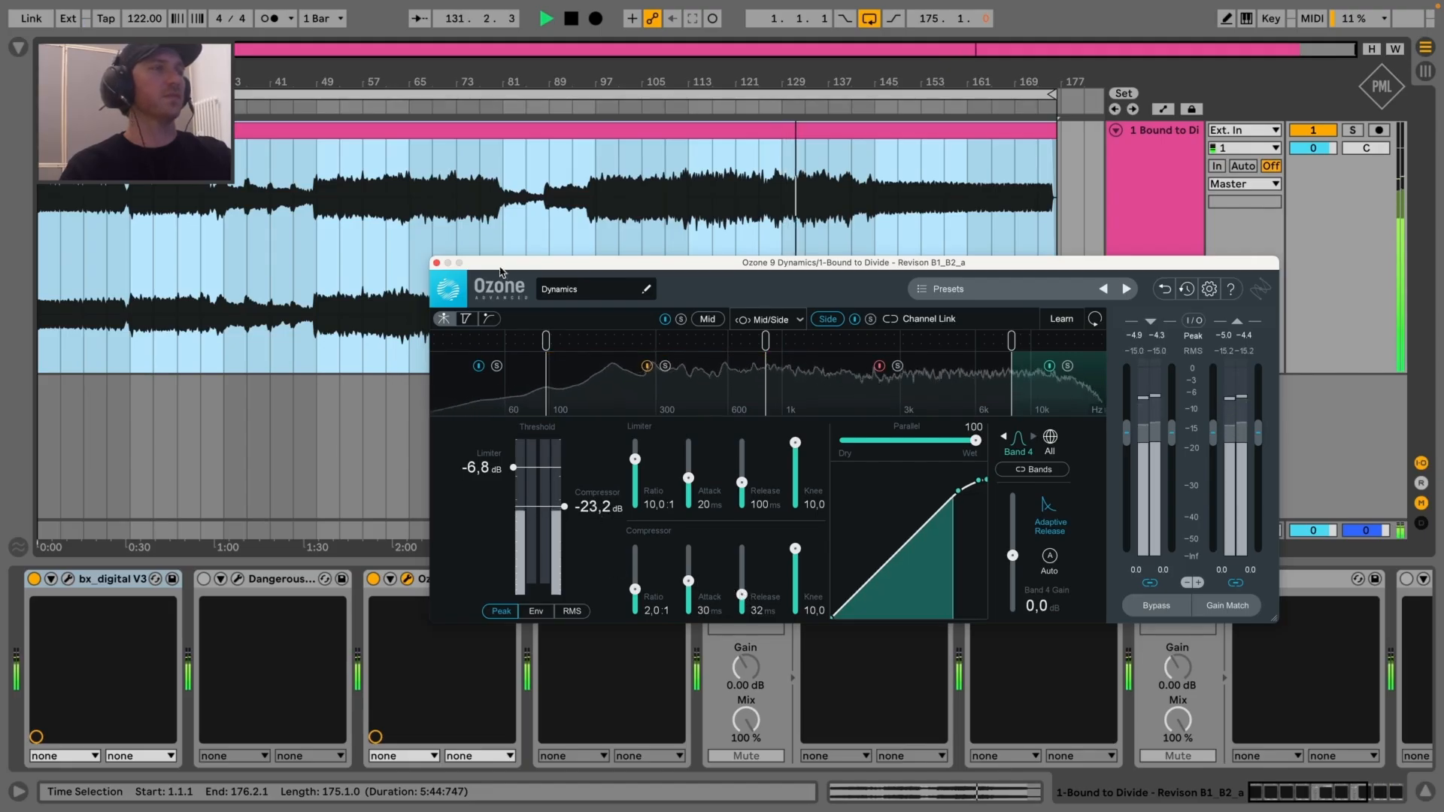
{"action": "left_click", "coordinate": [436, 263]}
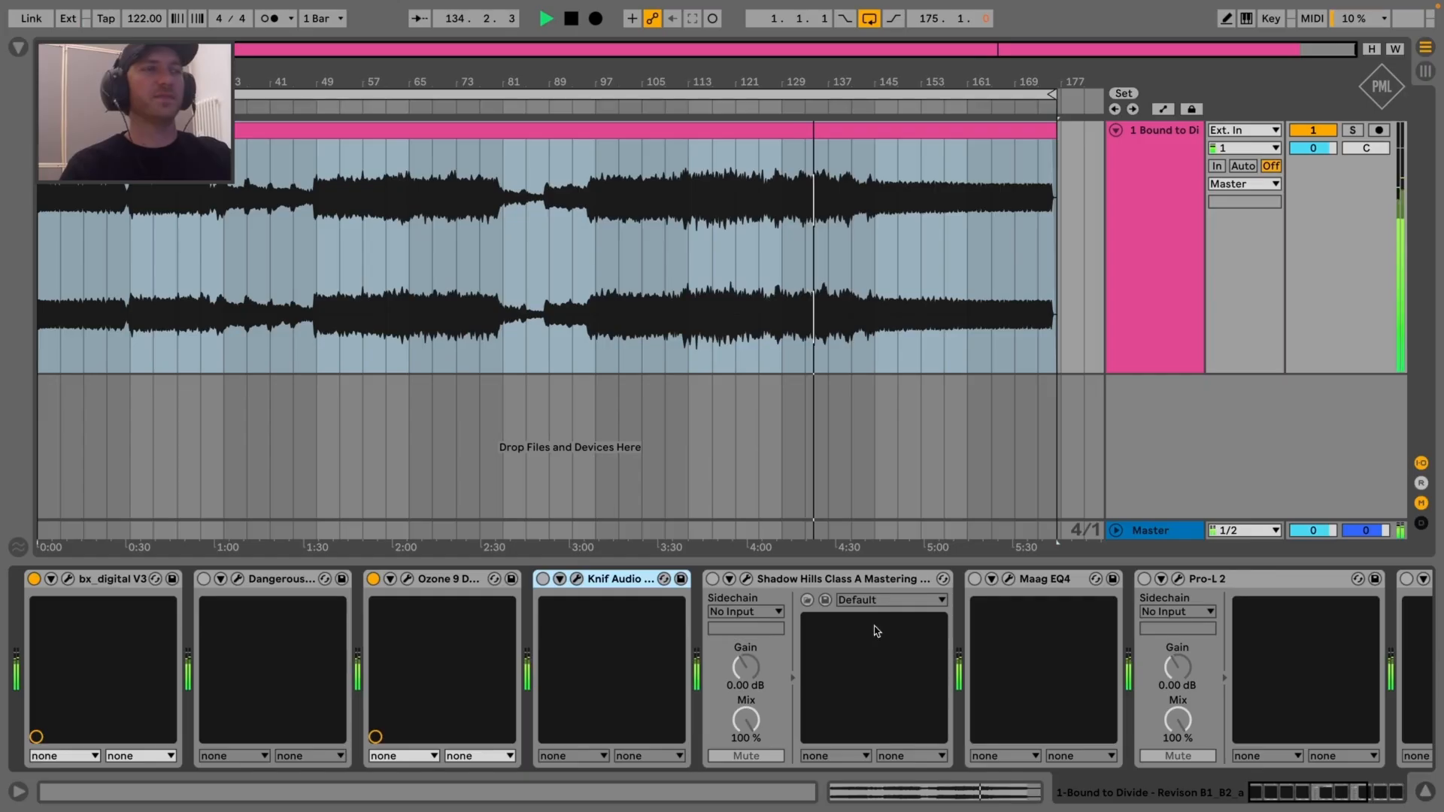
Examine the track's frequency spectrum in ADPTR MetricAB, including its opening bars, and close the analyzer
{"action": "scroll", "coordinate": [842, 674], "scroll_direction": "right", "scroll_amount": 5}
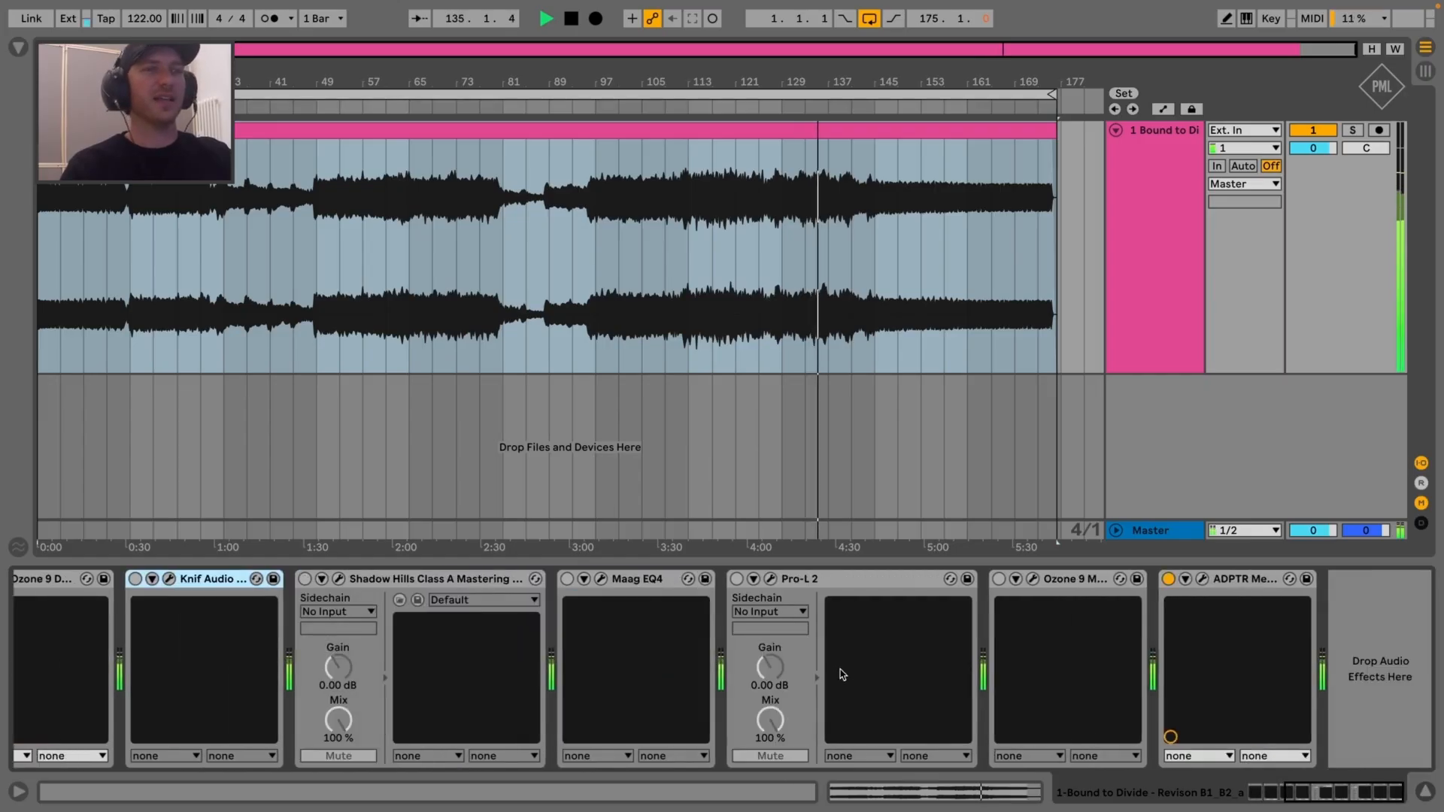
{"action": "left_click", "coordinate": [1208, 578]}
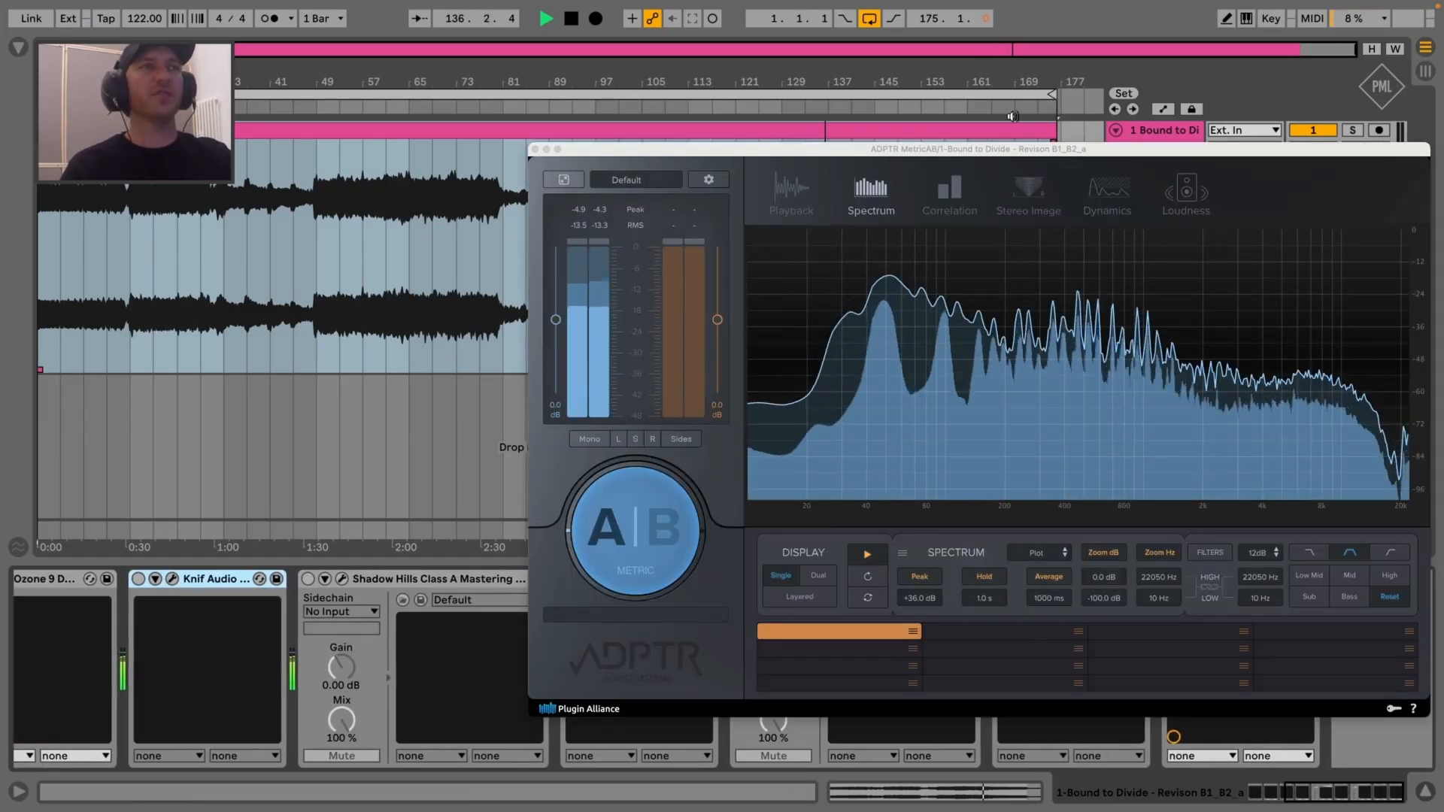
{"action": "left_click_drag", "start_coordinate": [1009, 148], "coordinate": [770, 127]}
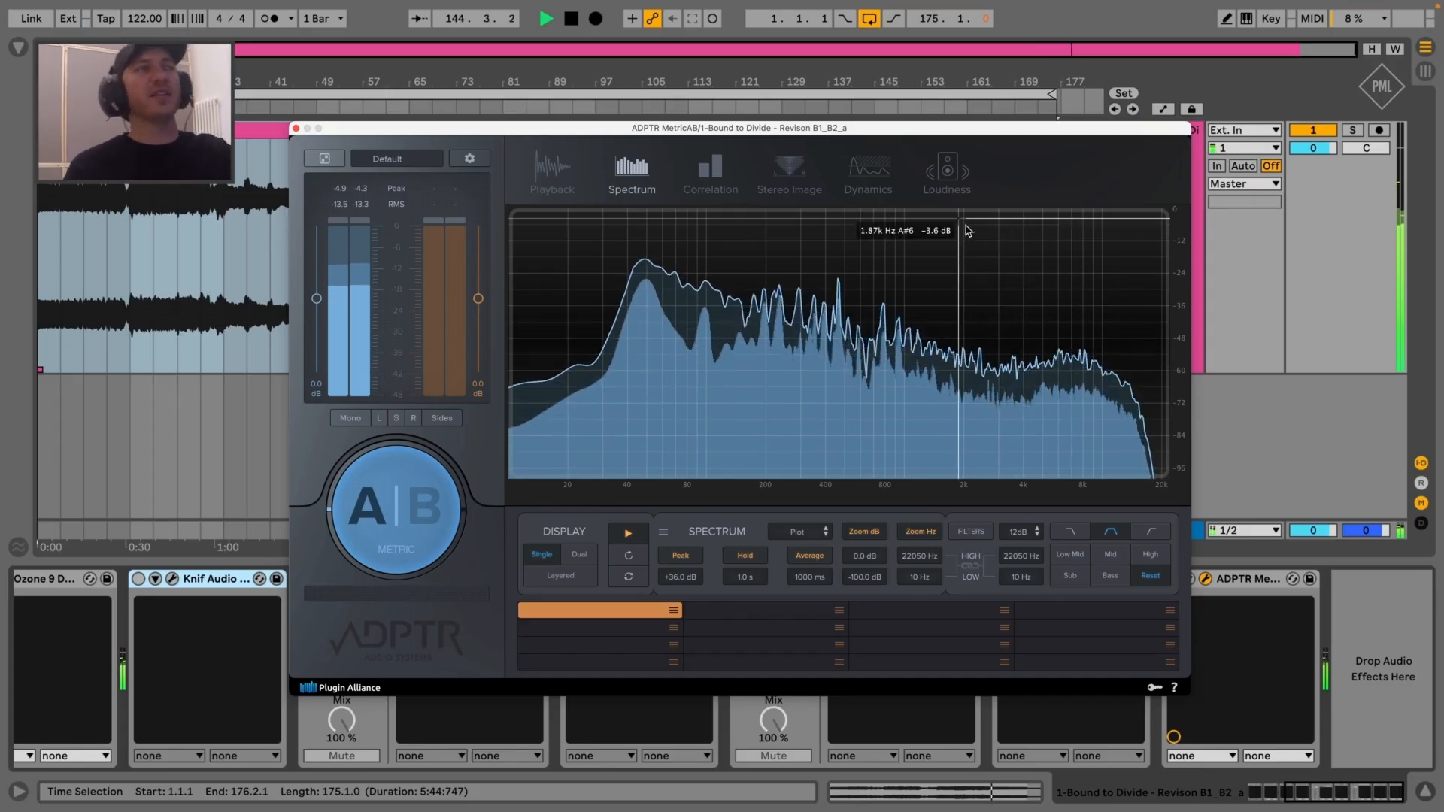
{"action": "key", "text": "space"}
{"action": "key", "text": "space"}
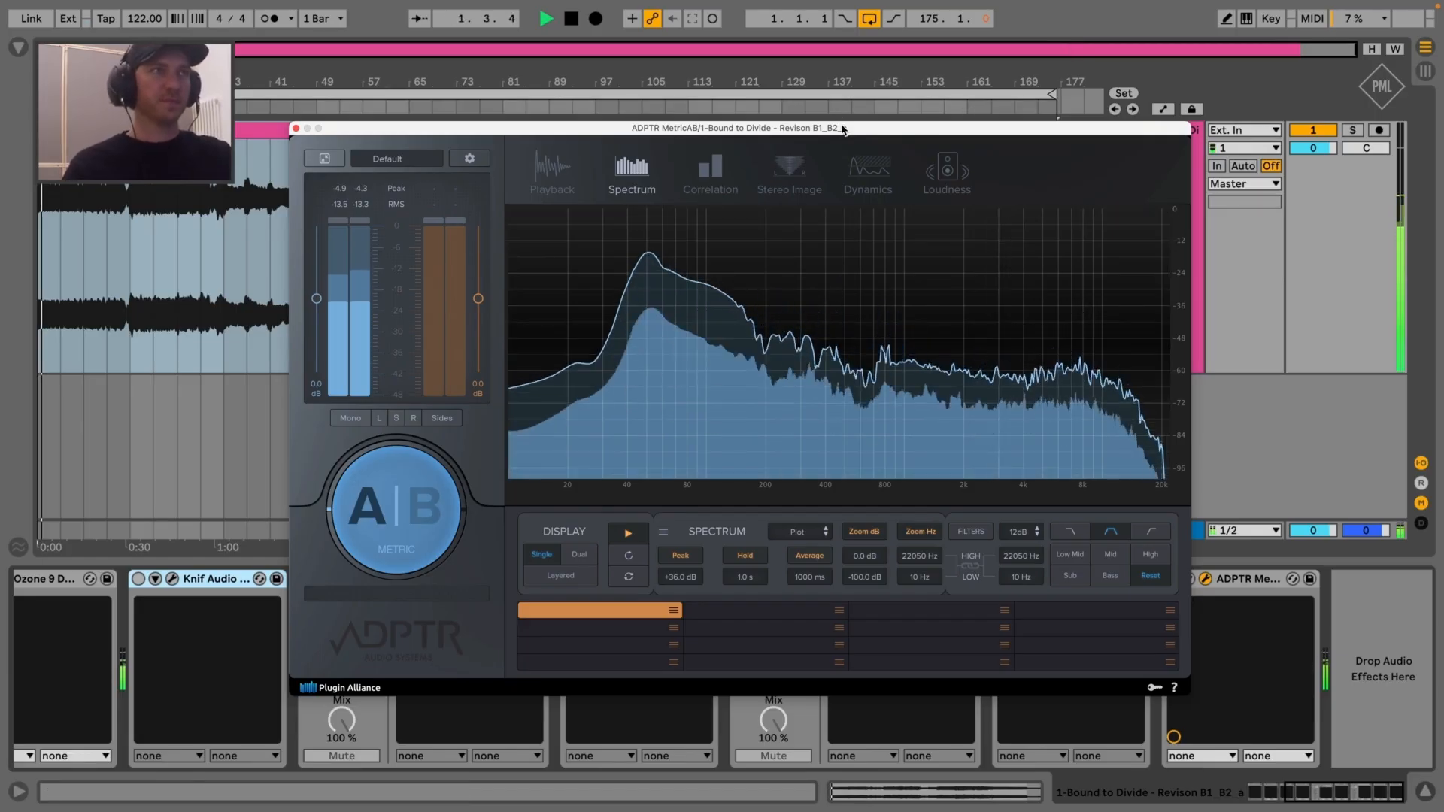
{"action": "left_click_drag", "start_coordinate": [969, 128], "coordinate": [964, 151]}
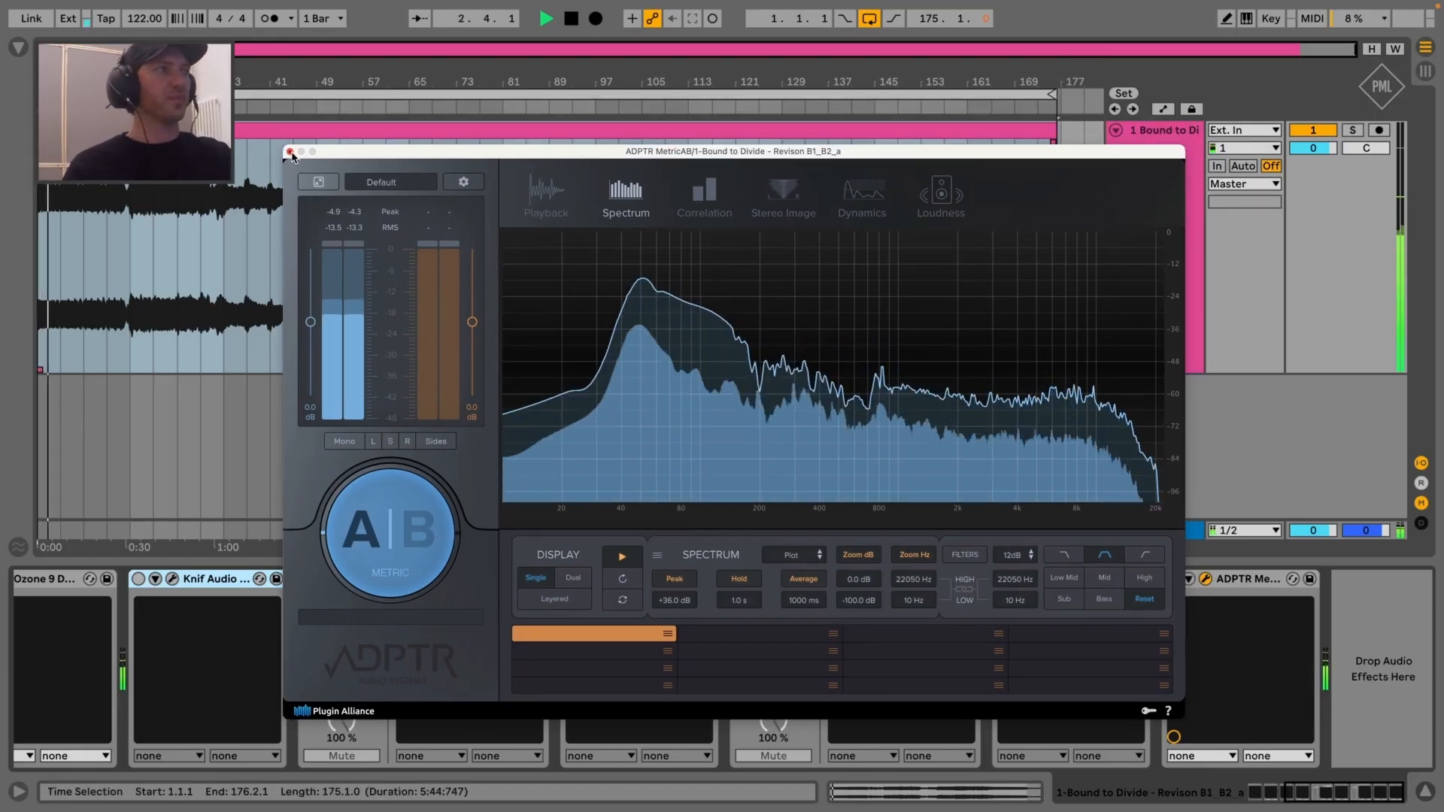
{"action": "left_click_drag", "start_coordinate": [291, 156], "coordinate": [321, 164]}
{"action": "left_click", "coordinate": [321, 161]}
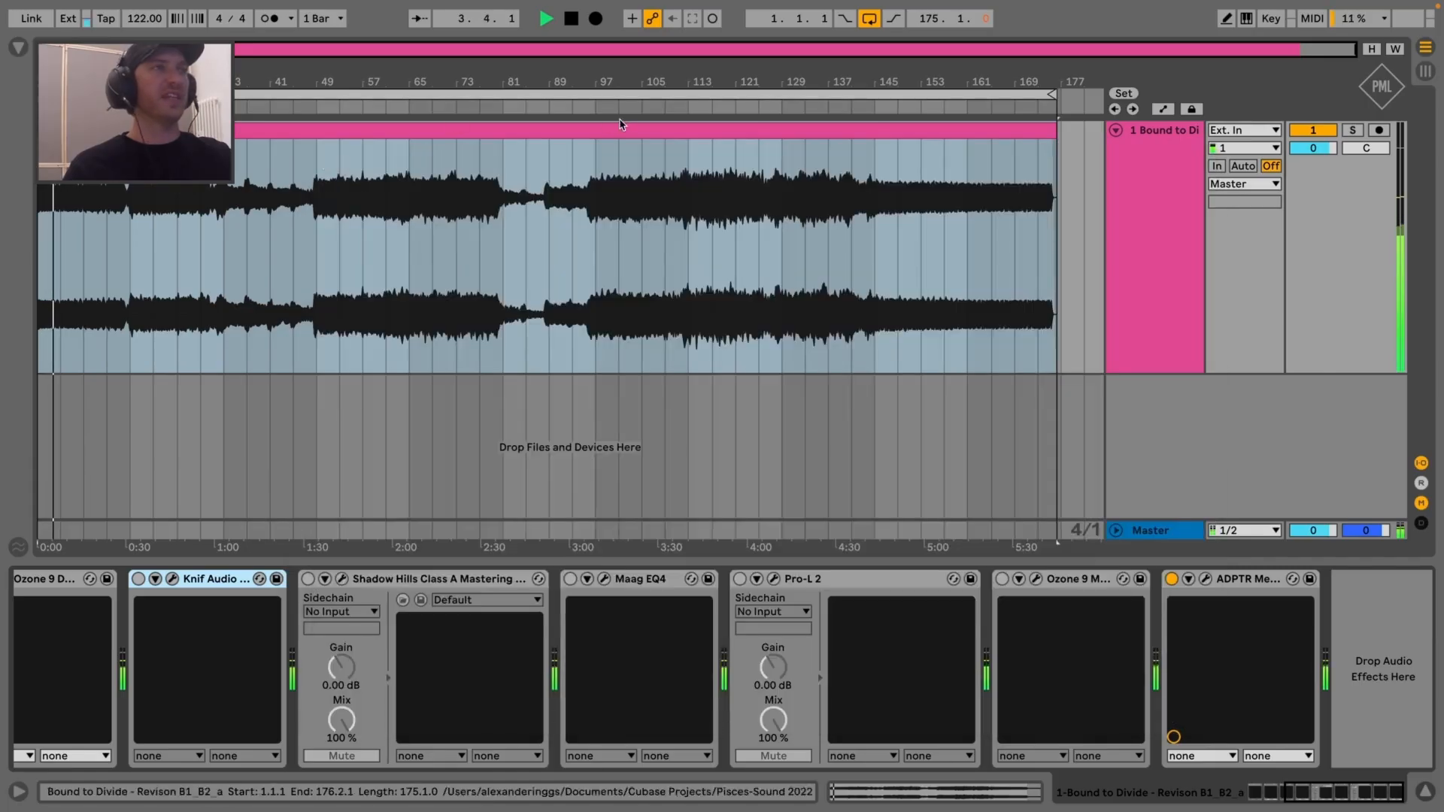
Resume playback around bar 115, and enable and open the Knif Audio Soma EQ
{"action": "left_click", "coordinate": [640, 107]}
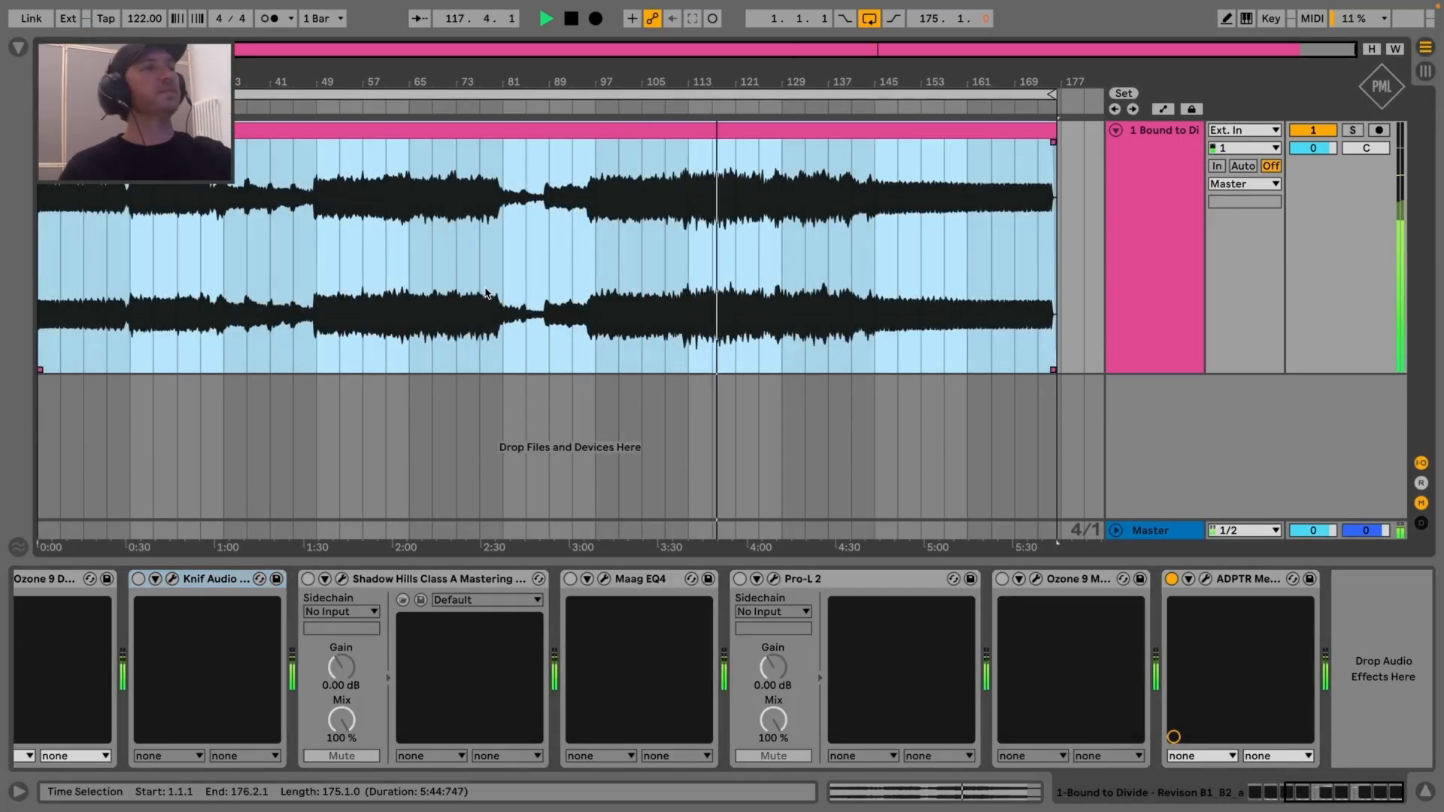
{"action": "scroll", "coordinate": [475, 628], "scroll_direction": "left", "scroll_amount": 4}
{"action": "left_click", "coordinate": [475, 629]}
{"action": "scroll", "coordinate": [475, 628], "scroll_direction": "left", "scroll_amount": 2}
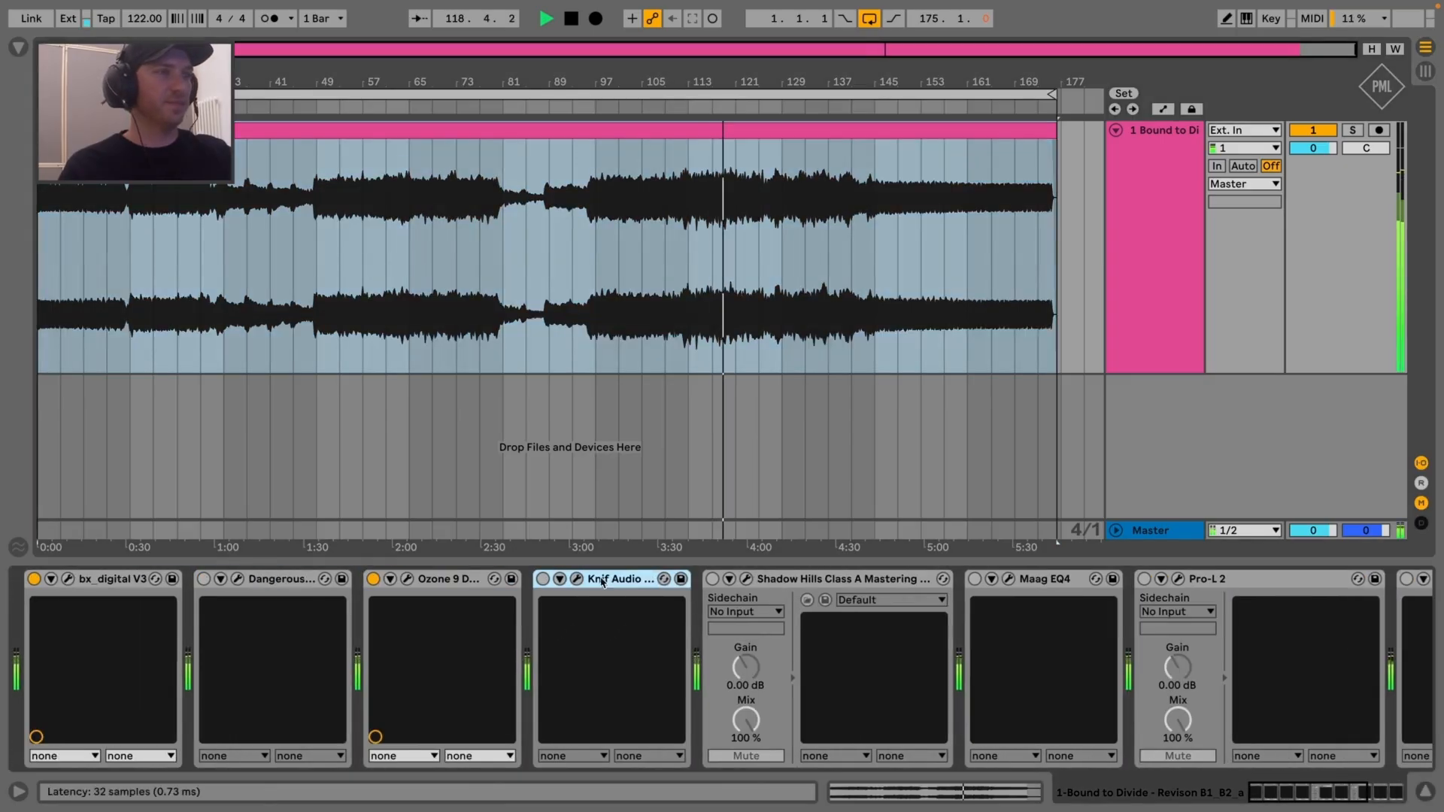
{"action": "left_click", "coordinate": [577, 578]}
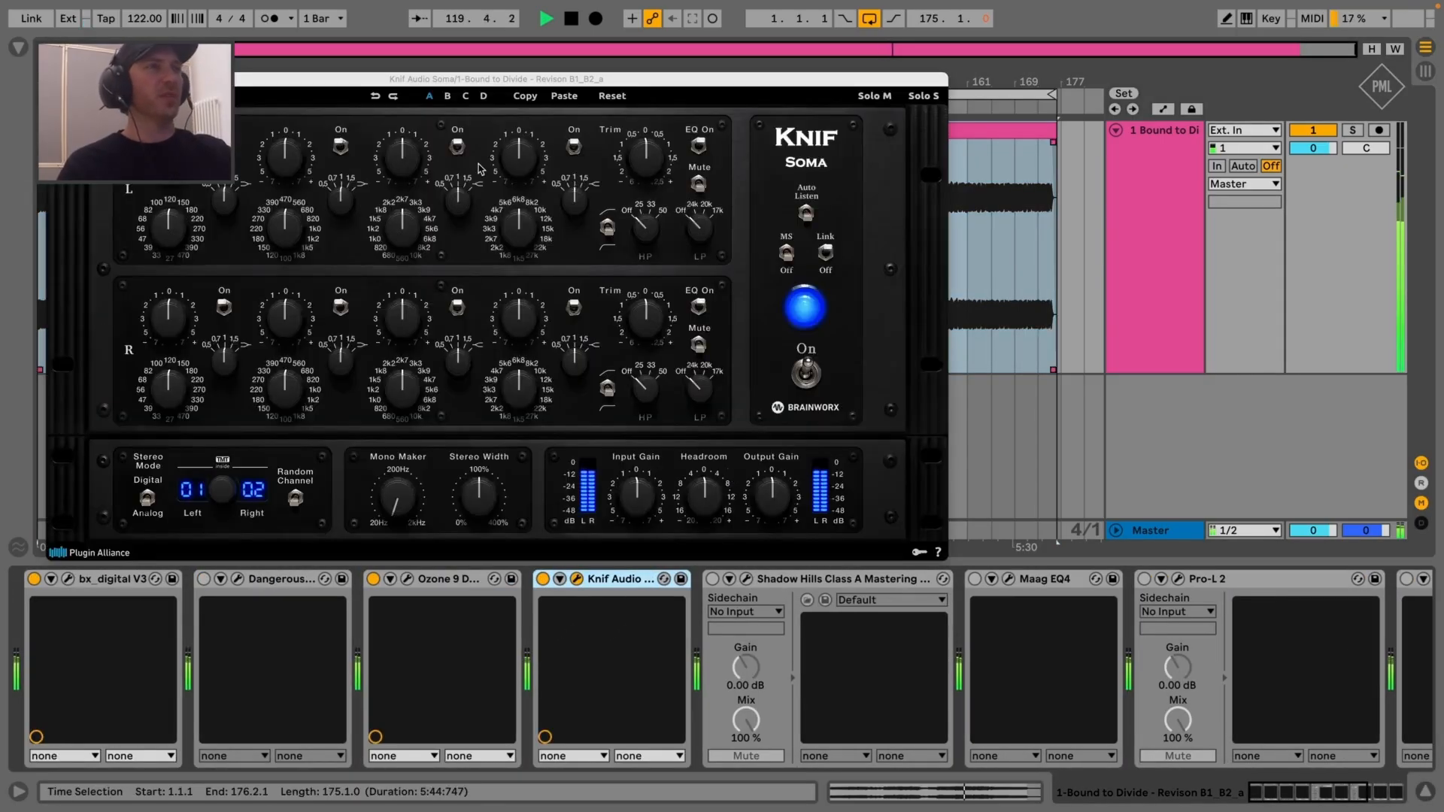
{"action": "left_click_drag", "start_coordinate": [592, 83], "coordinate": [703, 98]}
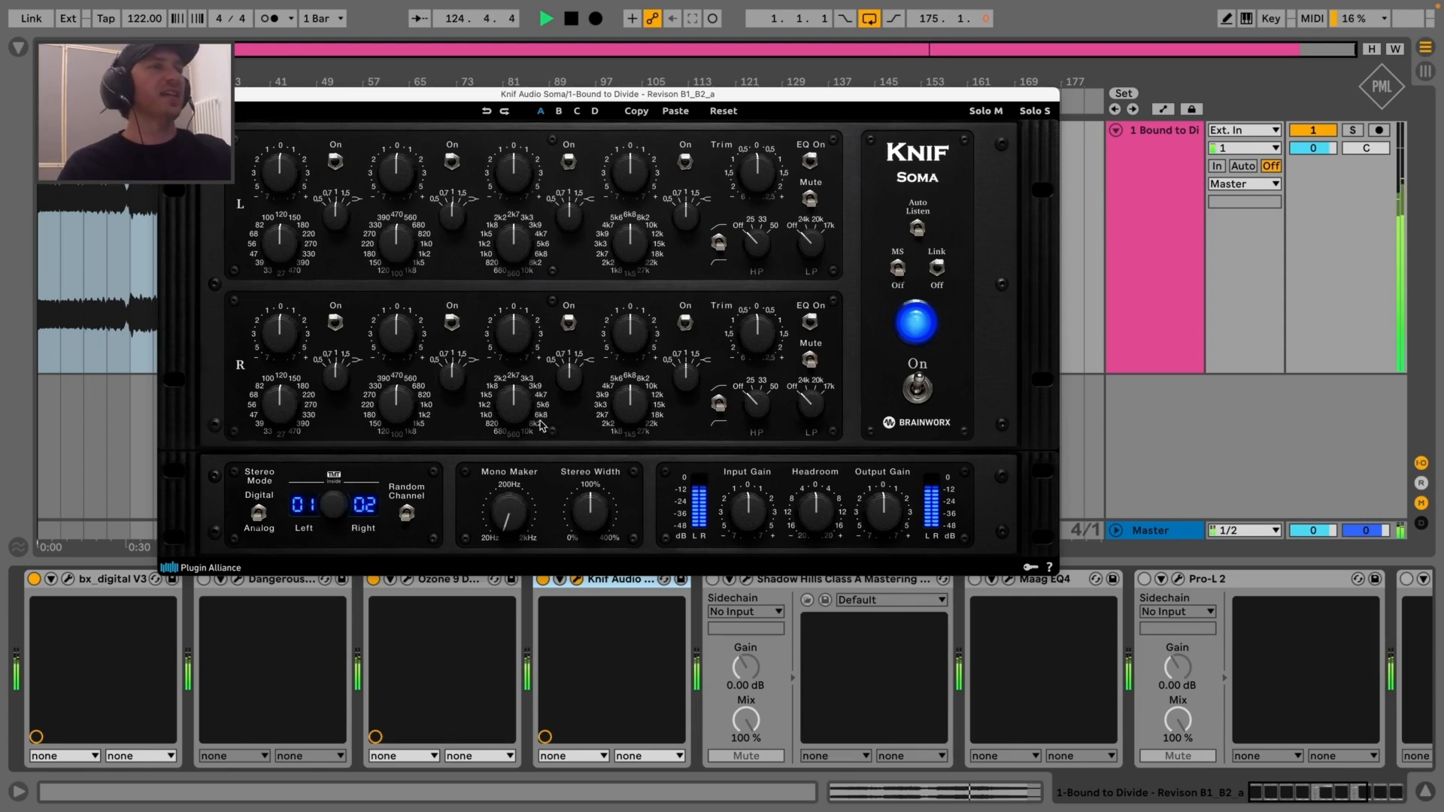
Boost the gain of the Knif Soma's third EQ band on both linked channels
{"action": "left_click_drag", "start_coordinate": [514, 407], "coordinate": [514, 410]}
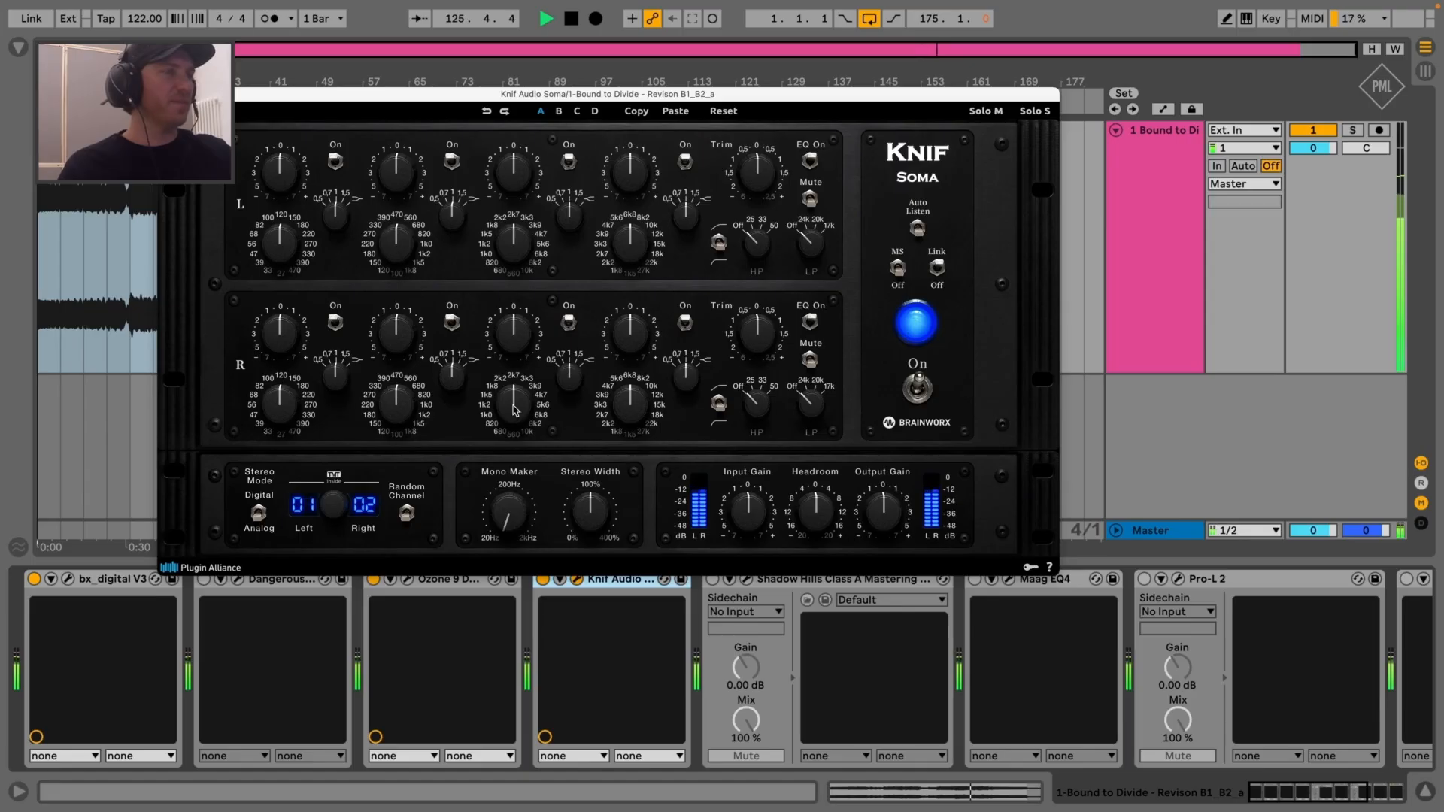
{"action": "scroll", "coordinate": [1241, 587], "scroll_direction": "right", "scroll_amount": 5}
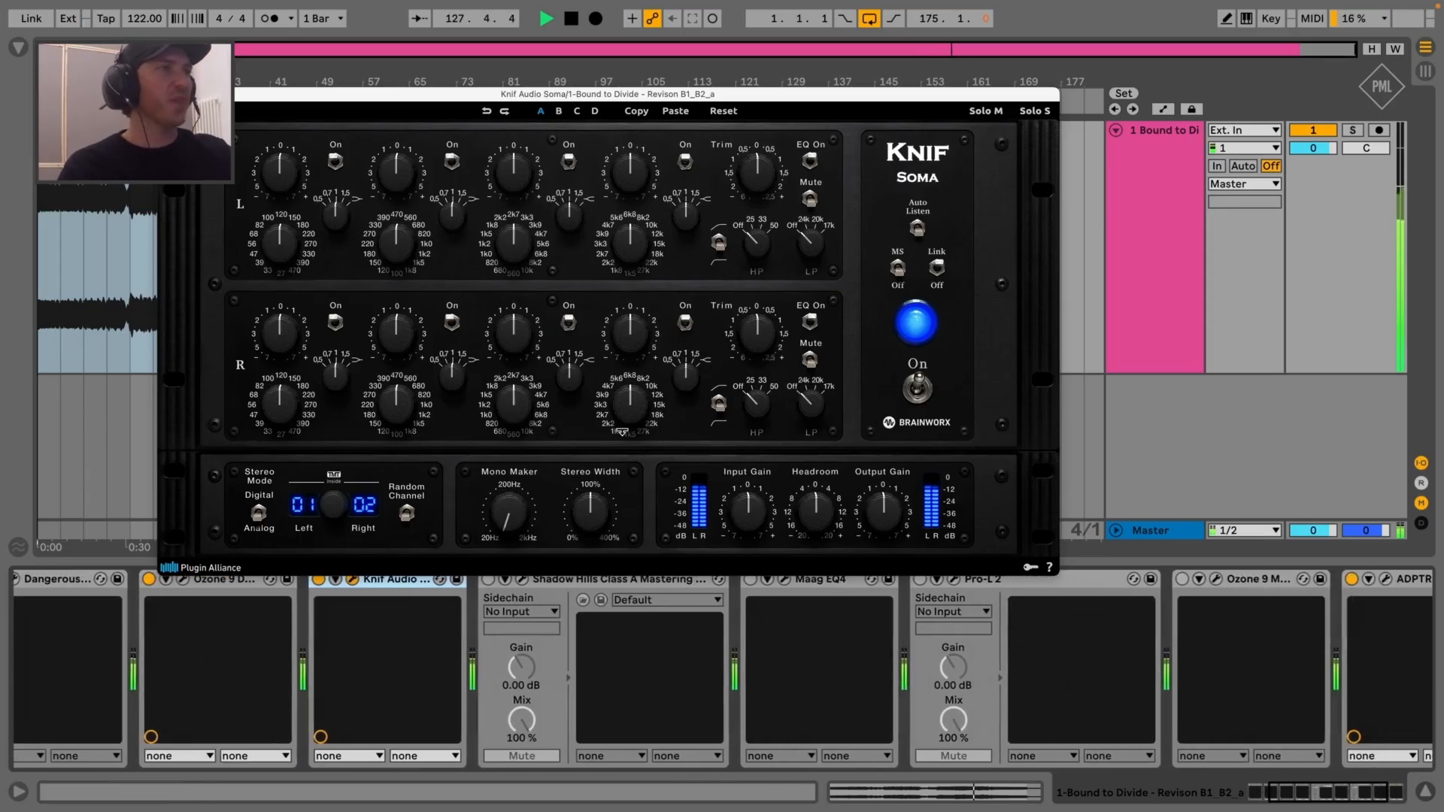
{"action": "left_click_drag", "start_coordinate": [512, 337], "coordinate": [516, 330]}
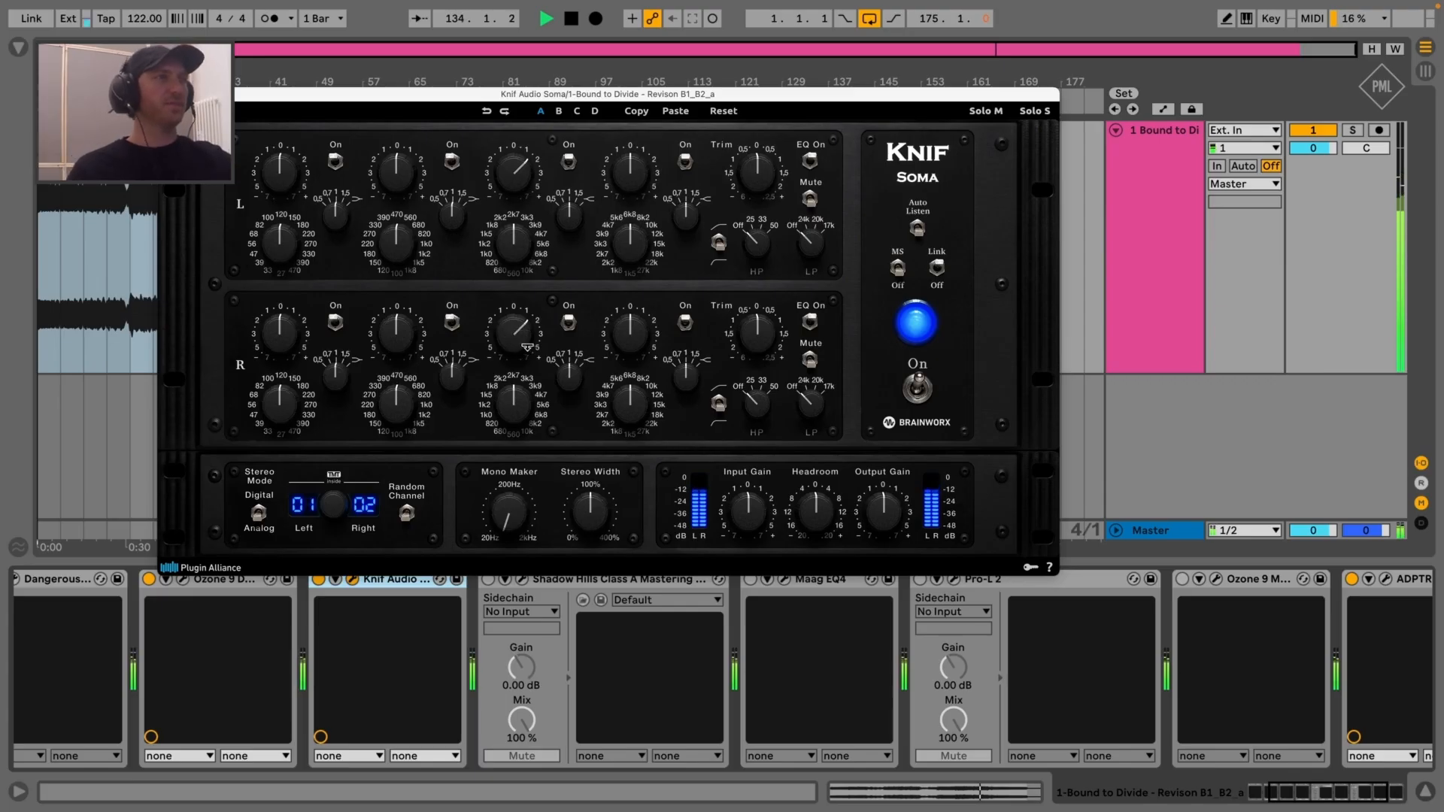
Compare the sound with the Knif Soma bypassed and active, leaving it enabled
{"action": "left_click", "coordinate": [321, 584]}
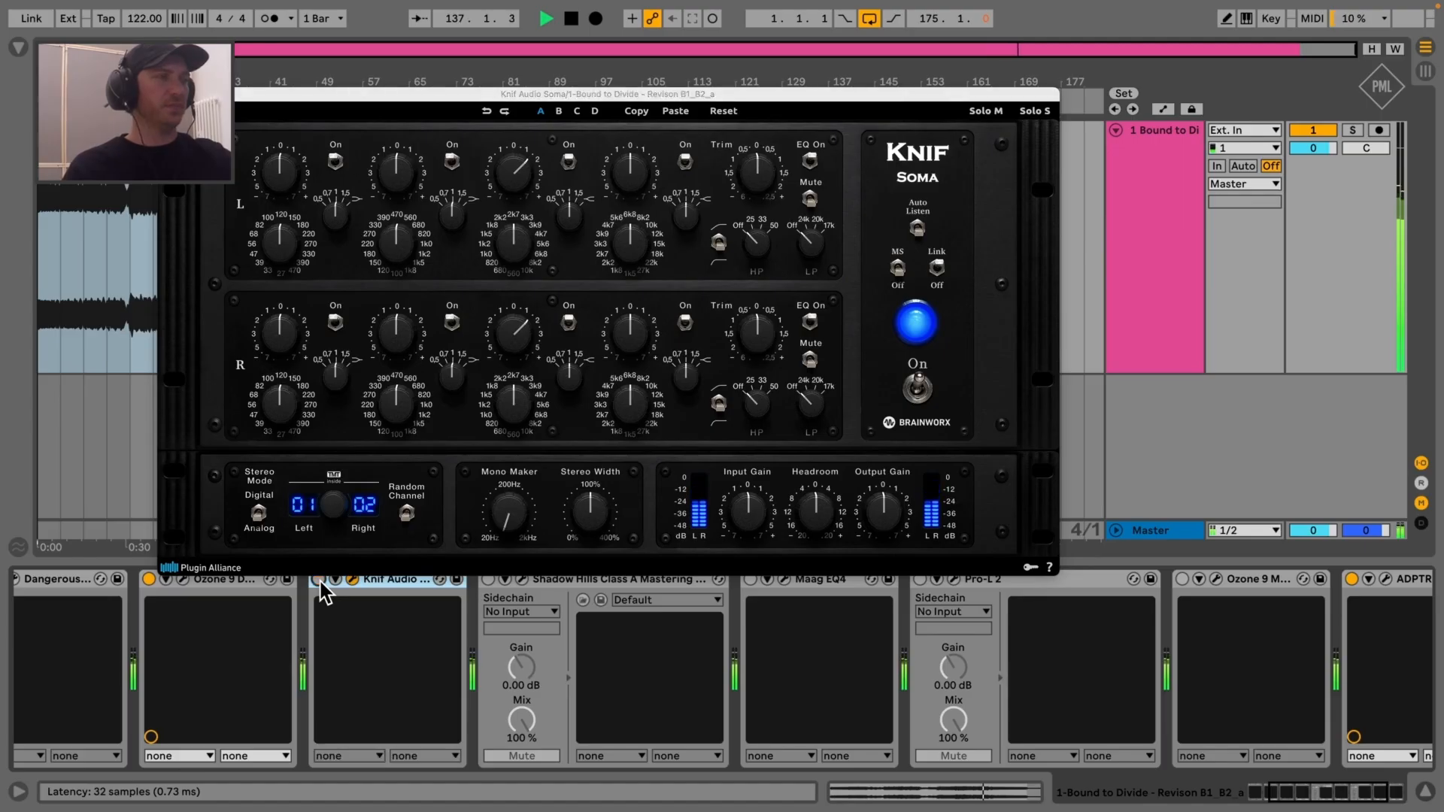
{"action": "left_click", "coordinate": [319, 580]}
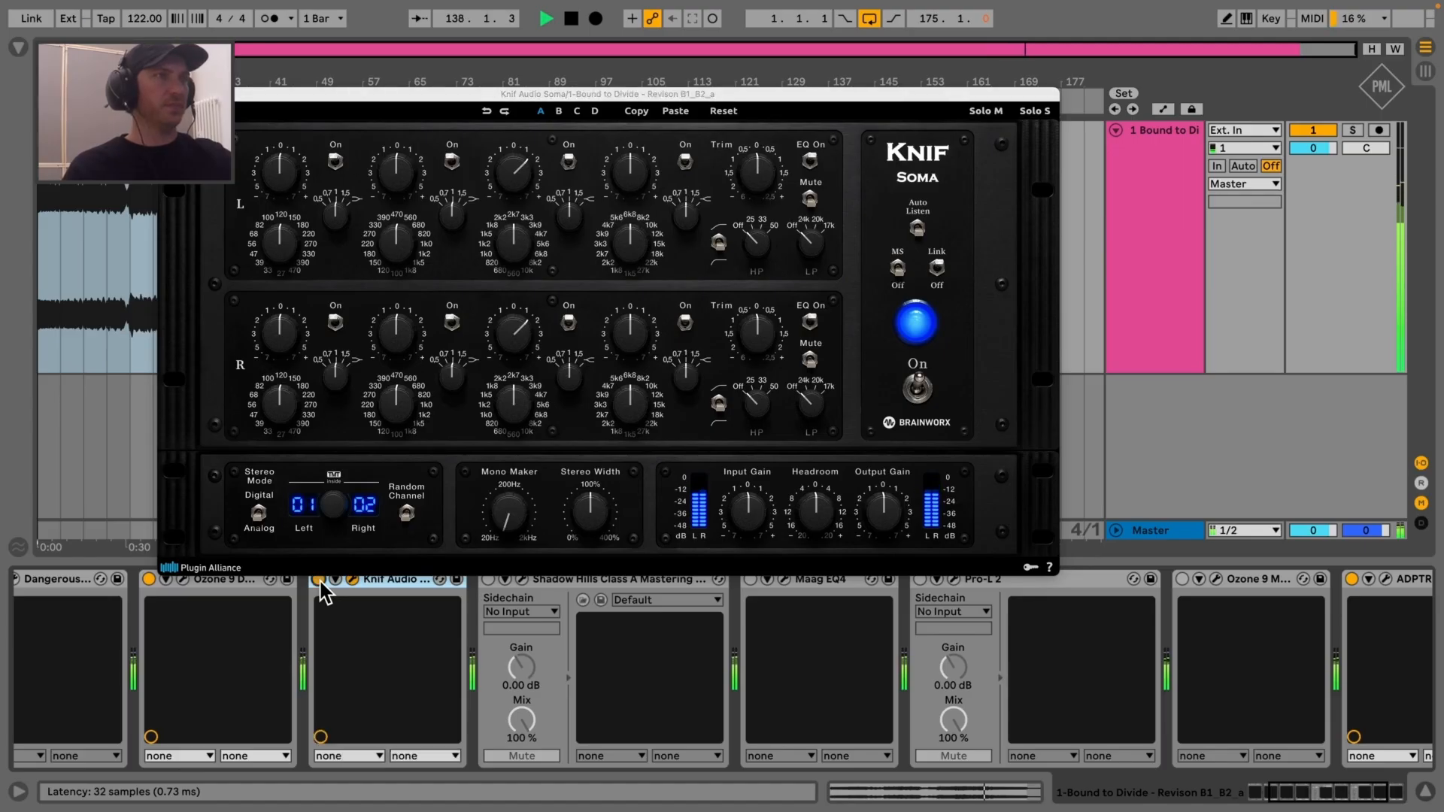
{"action": "left_click", "coordinate": [318, 581]}
{"action": "left_click", "coordinate": [318, 580]}
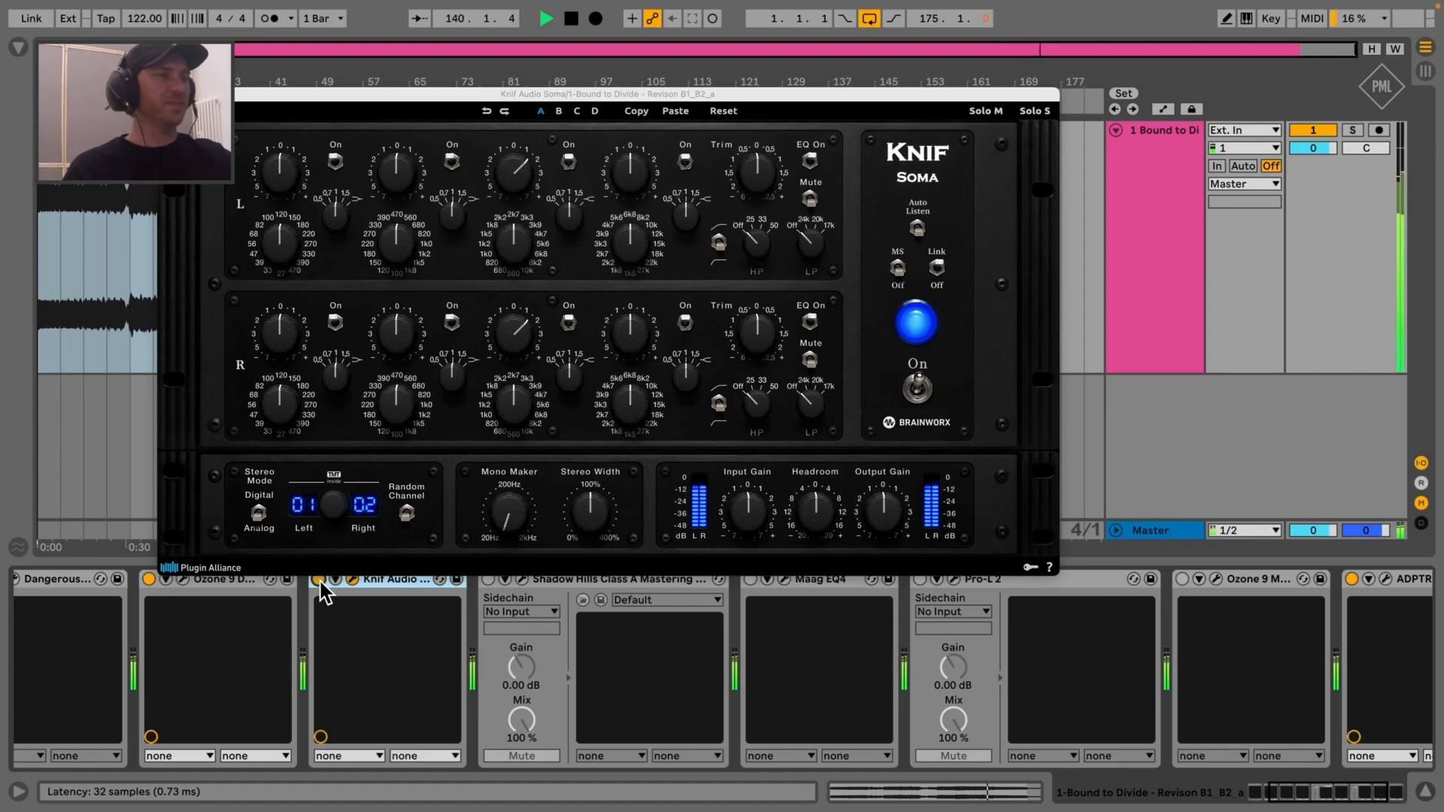
Replay the track from the start and from around bar 58, raise the third band's Q slightly, and bypass the Knif Soma for comparison
{"action": "left_click", "coordinate": [569, 386]}
{"action": "key", "text": "space"}
{"action": "key", "text": "space"}
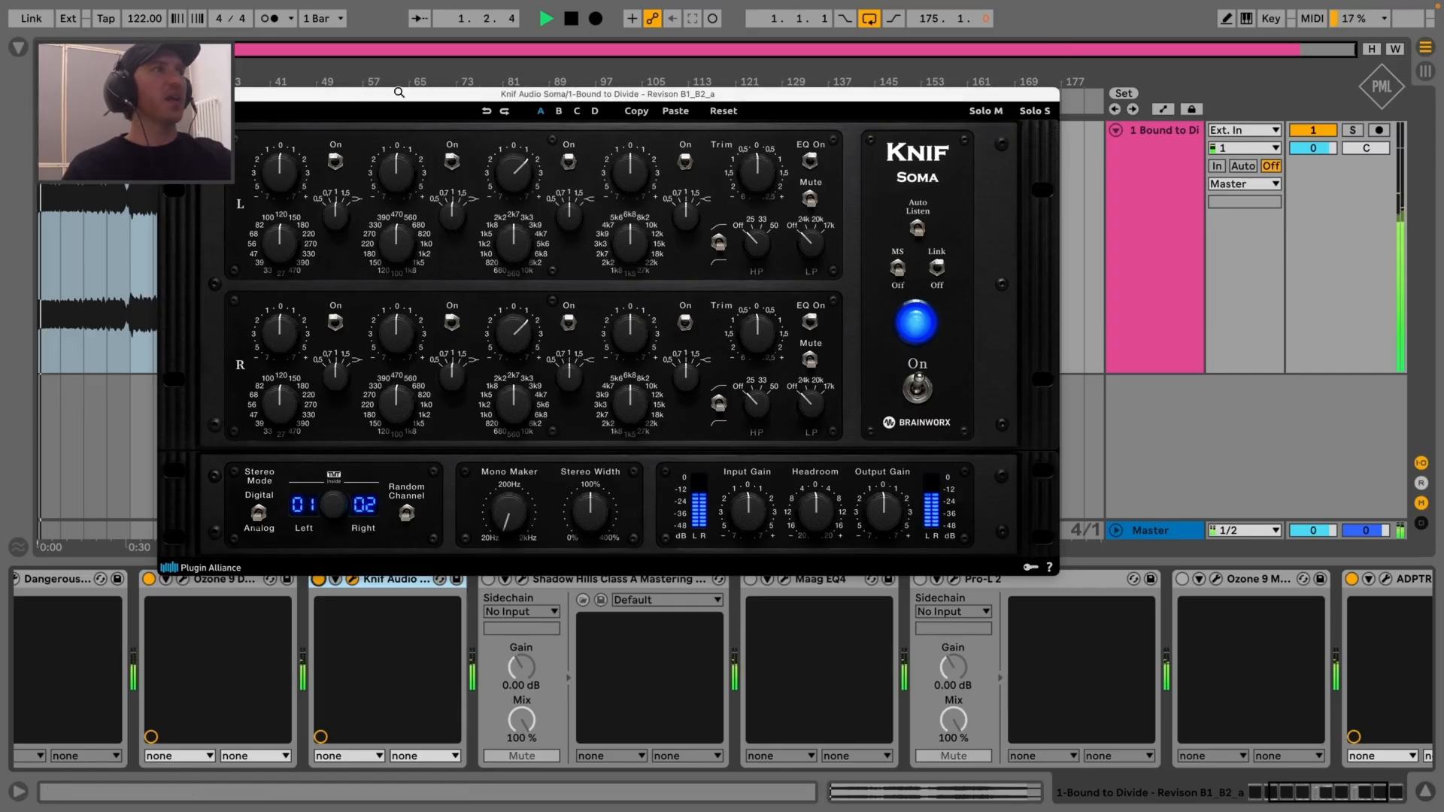
{"action": "left_click_drag", "start_coordinate": [400, 93], "coordinate": [462, 248]}
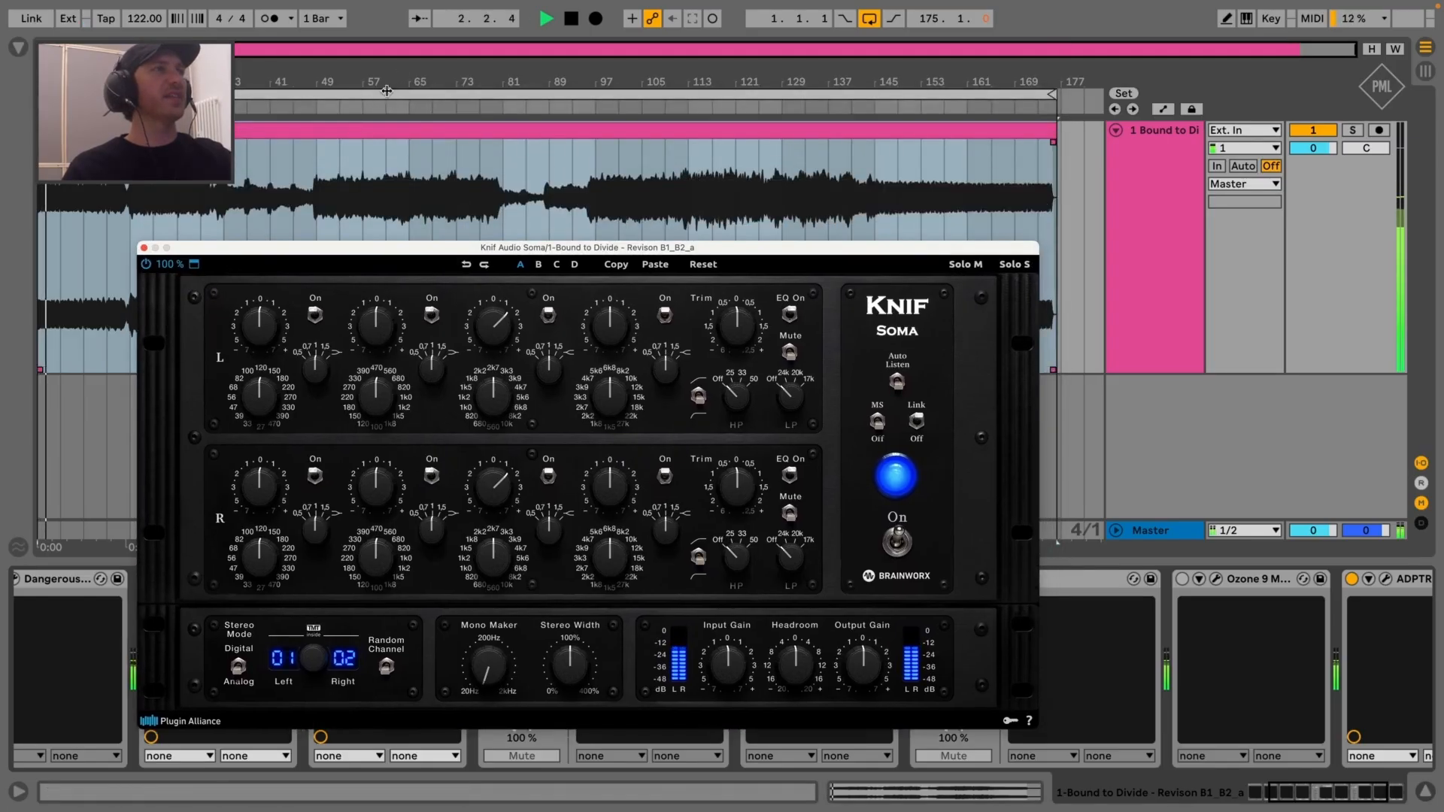
{"action": "left_click", "coordinate": [387, 91]}
{"action": "left_click_drag", "start_coordinate": [584, 250], "coordinate": [597, 105]}
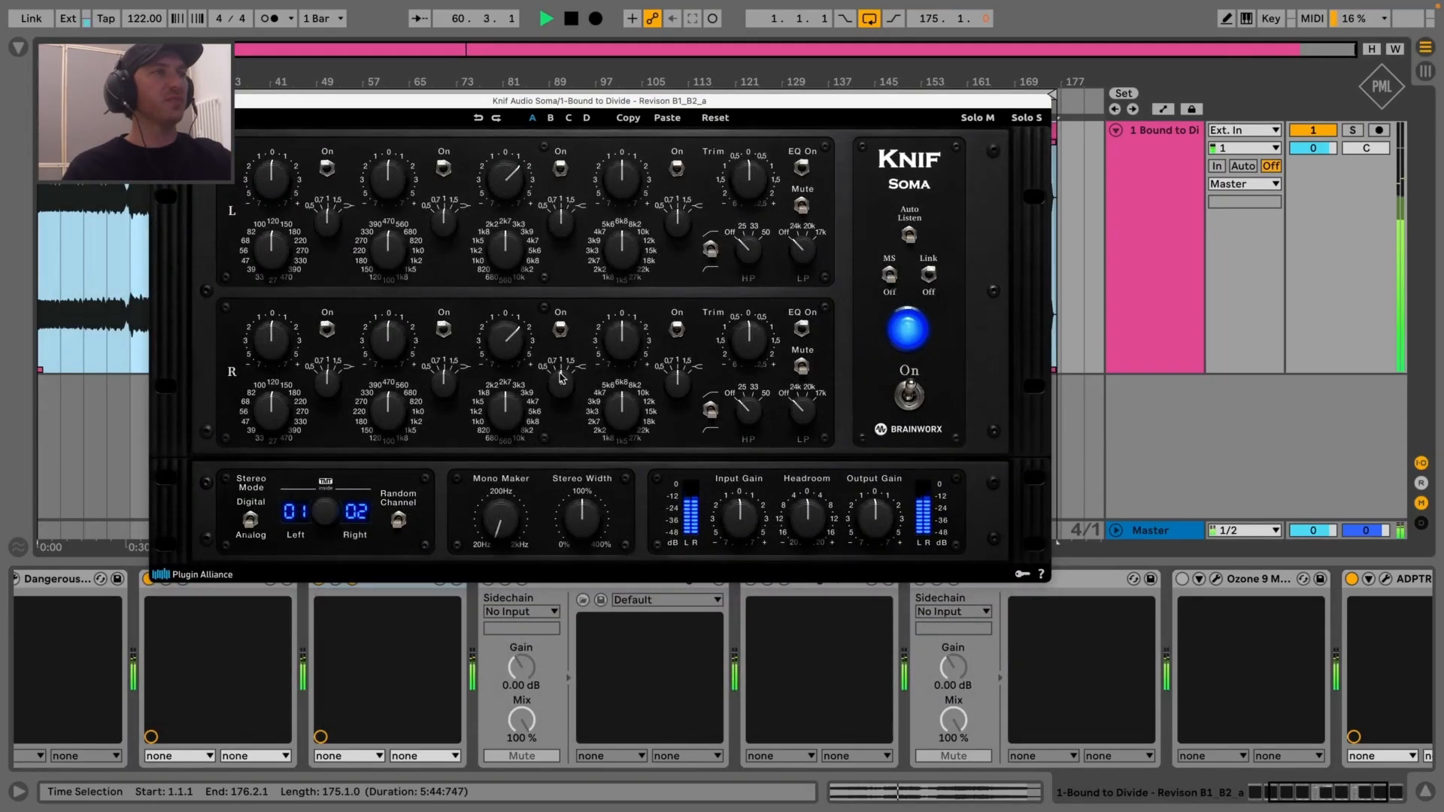
{"action": "left_click_drag", "start_coordinate": [561, 378], "coordinate": [563, 367]}
{"action": "left_click_drag", "start_coordinate": [476, 100], "coordinate": [494, 66]}
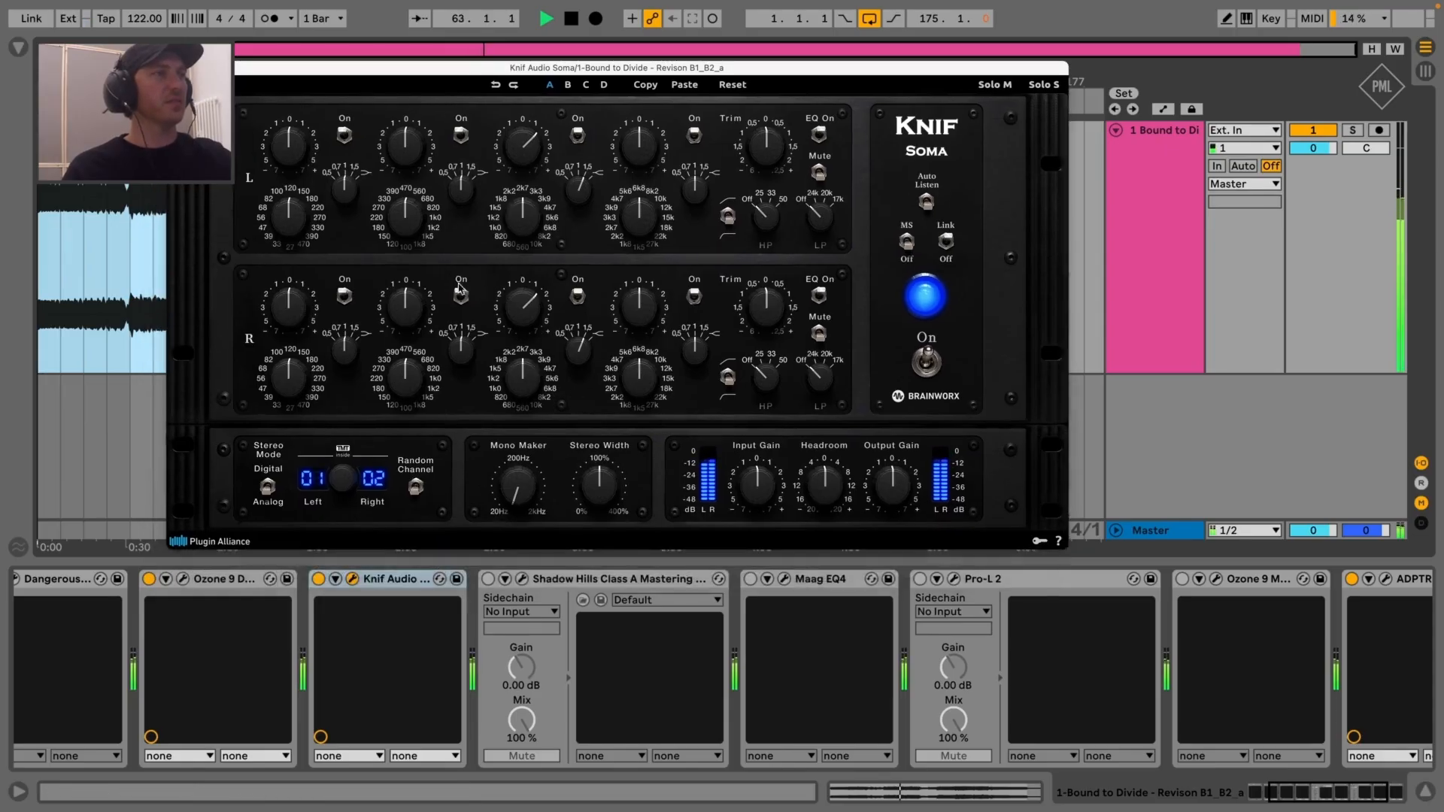
{"action": "left_click", "coordinate": [318, 578]}
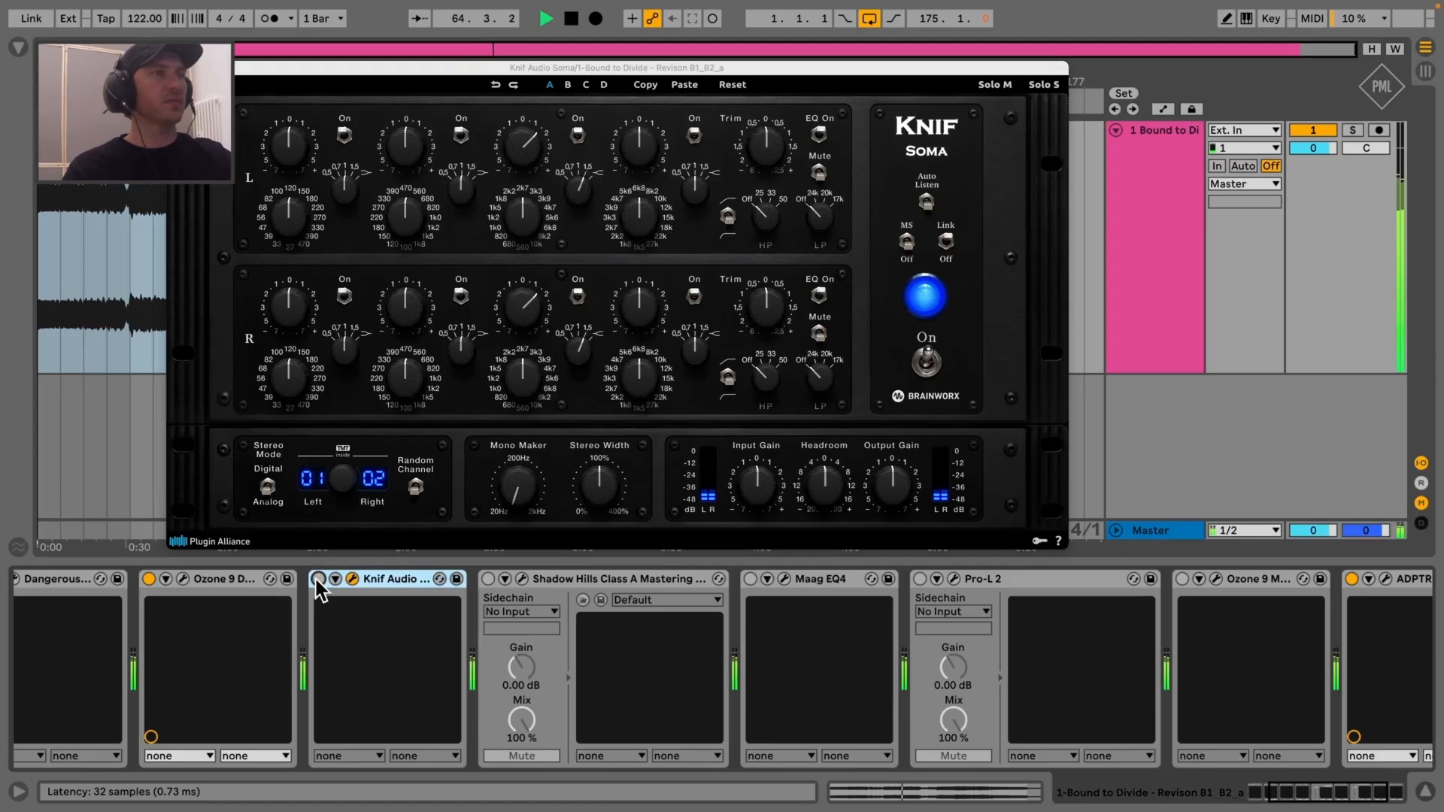
Switch on the Knif Soma equalizer and move its window clear of the device chain
{"action": "left_click", "coordinate": [319, 579]}
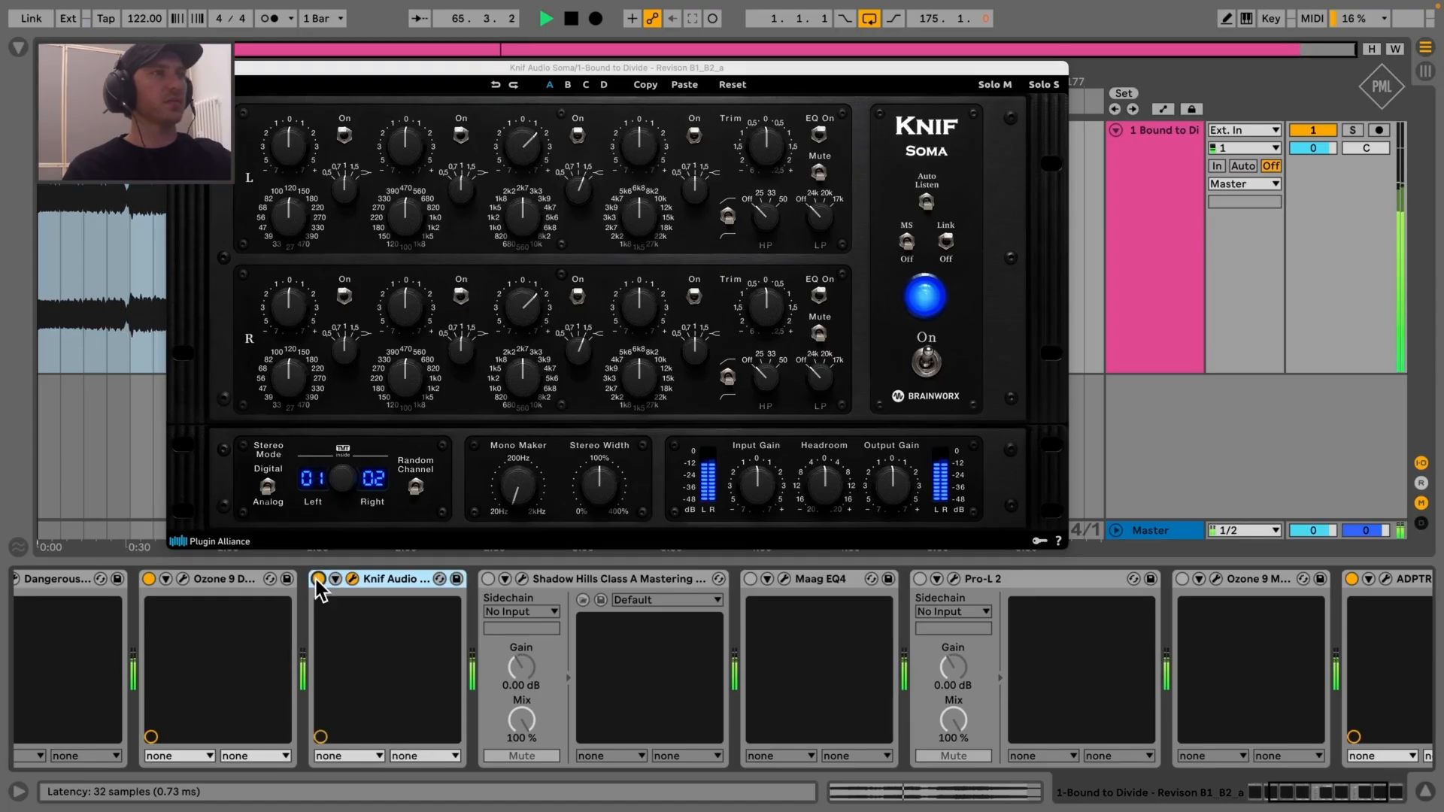
{"action": "left_click_drag", "start_coordinate": [679, 72], "coordinate": [523, 262]}
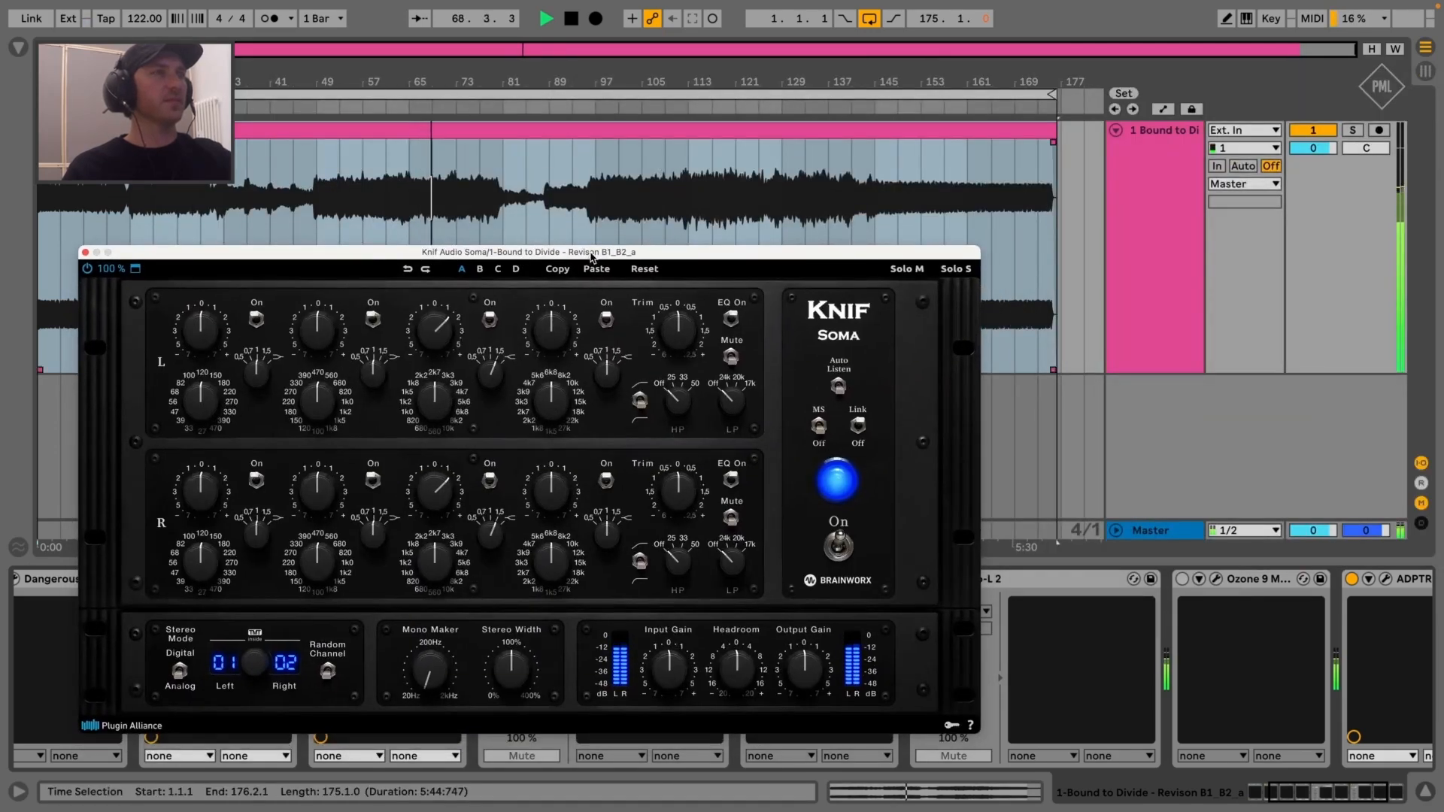
{"action": "left_click_drag", "start_coordinate": [591, 256], "coordinate": [660, 100]}
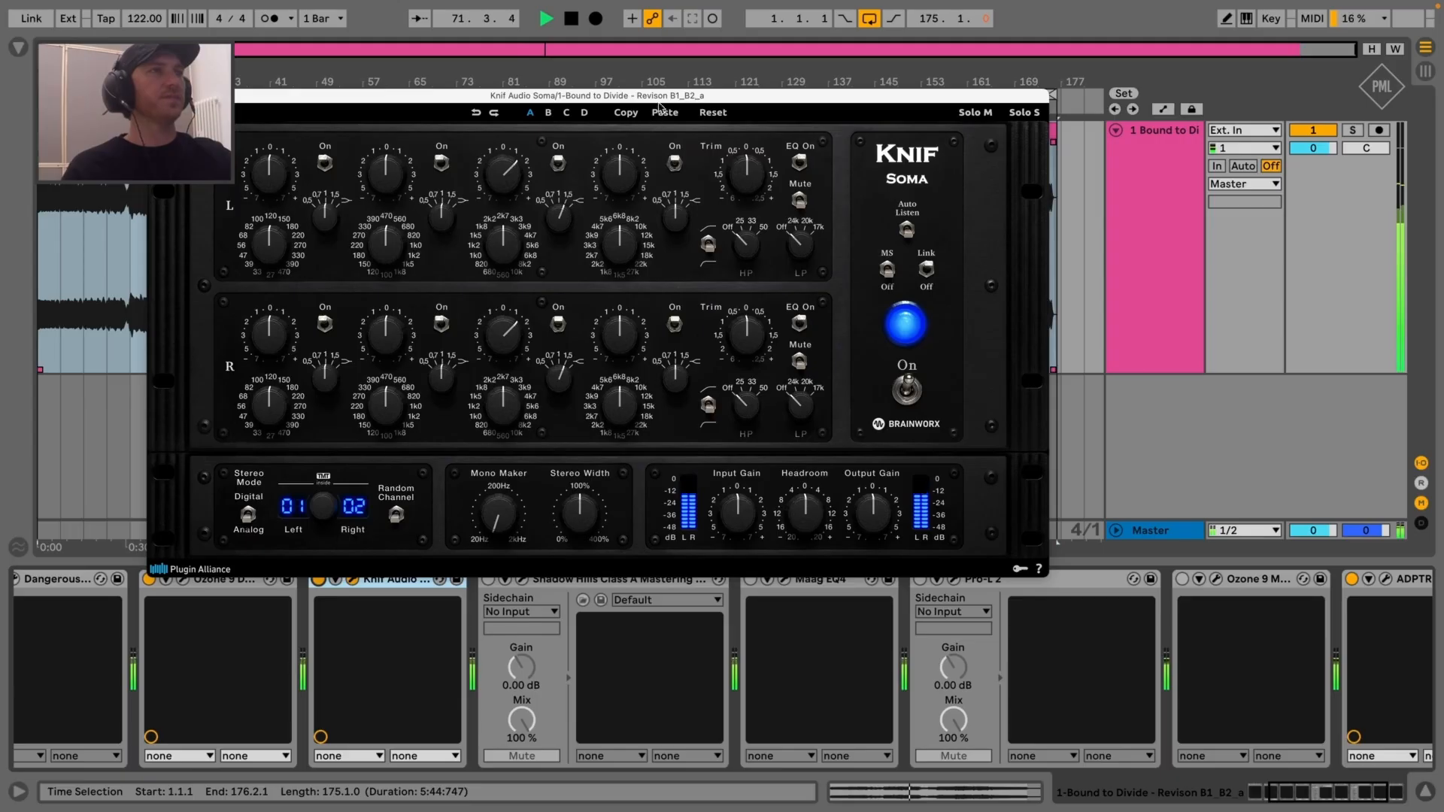
{"action": "mouse_move", "coordinate": [661, 105]}
{"action": "left_mouse_down"}
{"action": "mouse_move", "coordinate": [705, 105]}
{"action": "mouse_move", "coordinate": [680, 93]}
{"action": "left_mouse_up"}
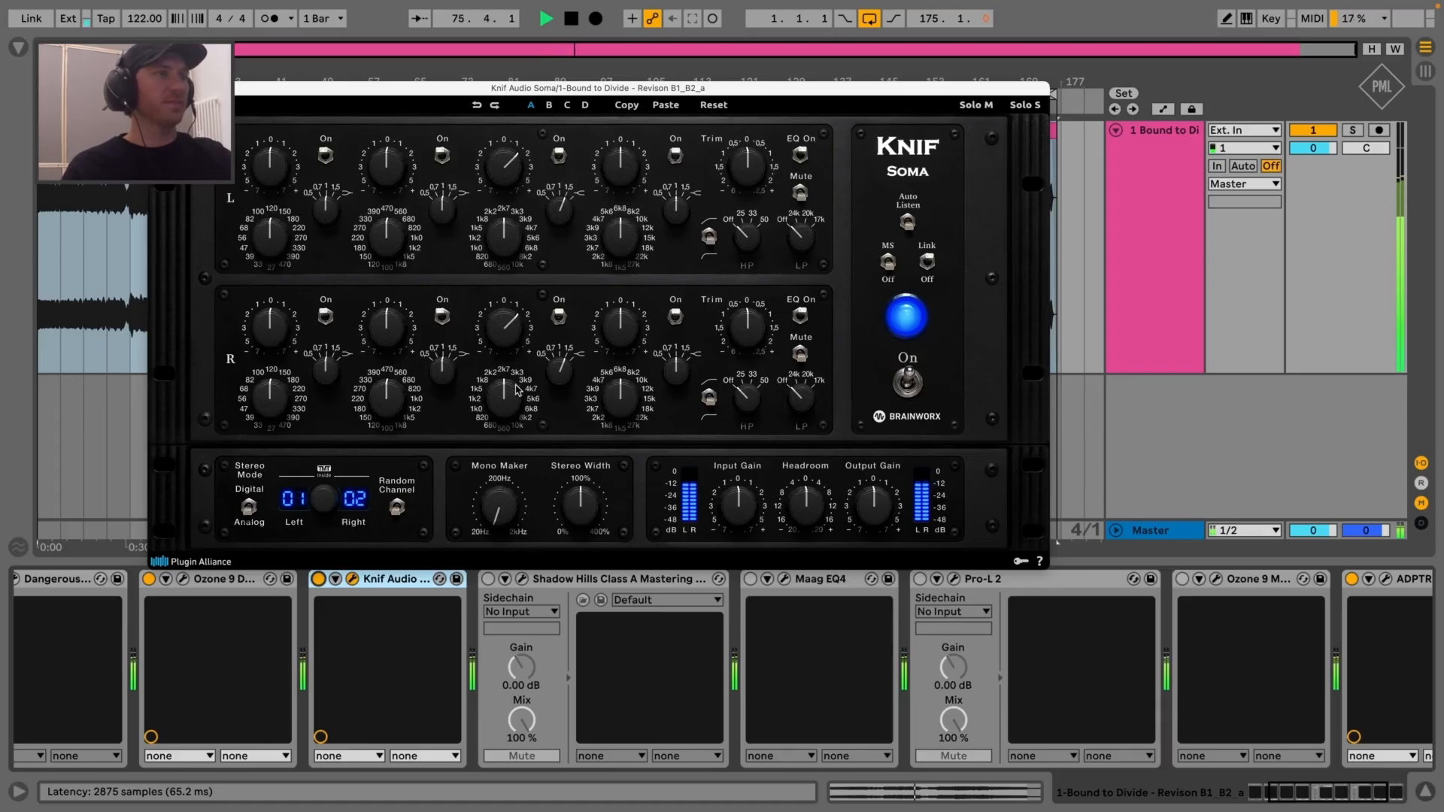
Check the track's spectrum in ADPTR MetricAB and cut the gain of Knif Soma's fourth band on both channels
{"action": "left_click", "coordinate": [1385, 578]}
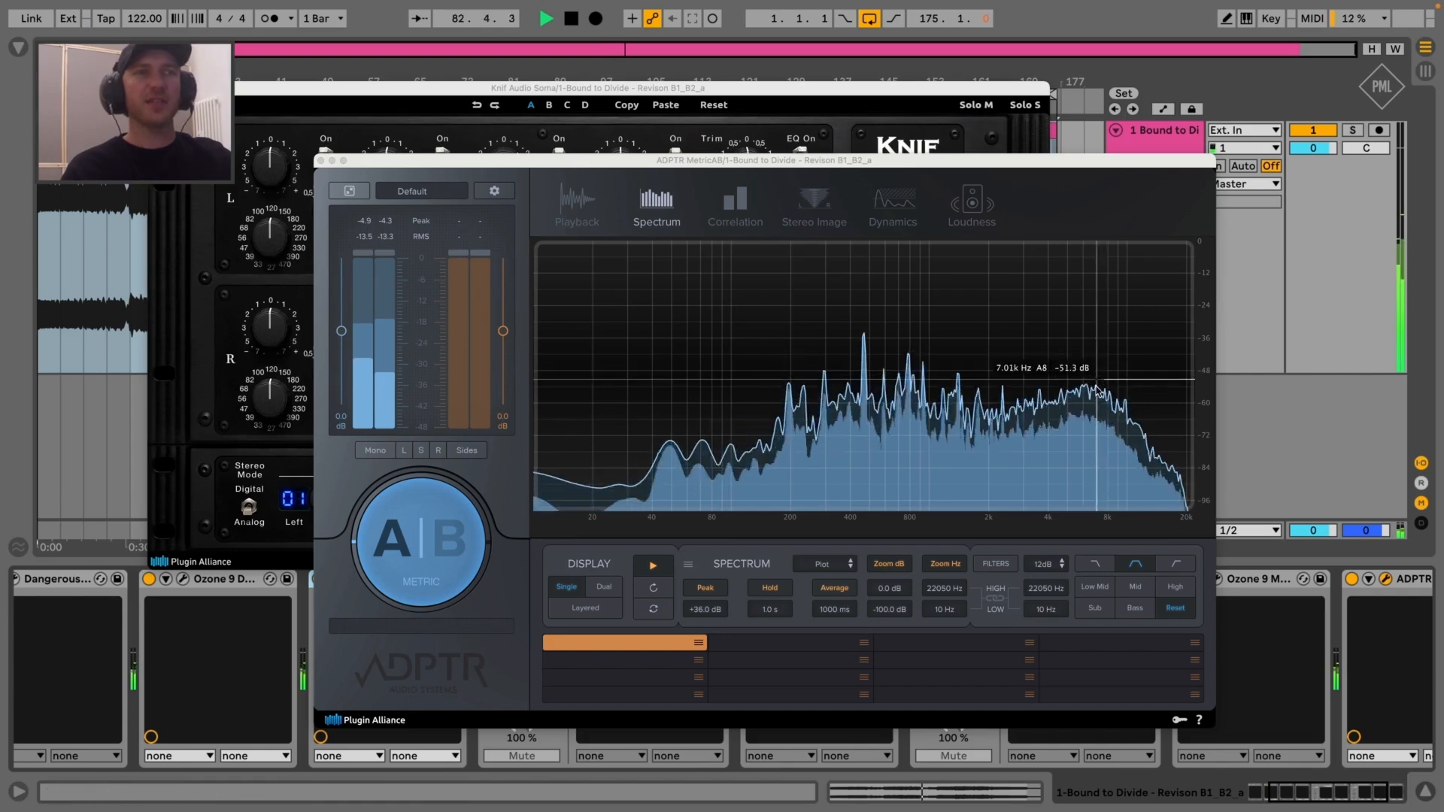
{"action": "left_click", "coordinate": [321, 161]}
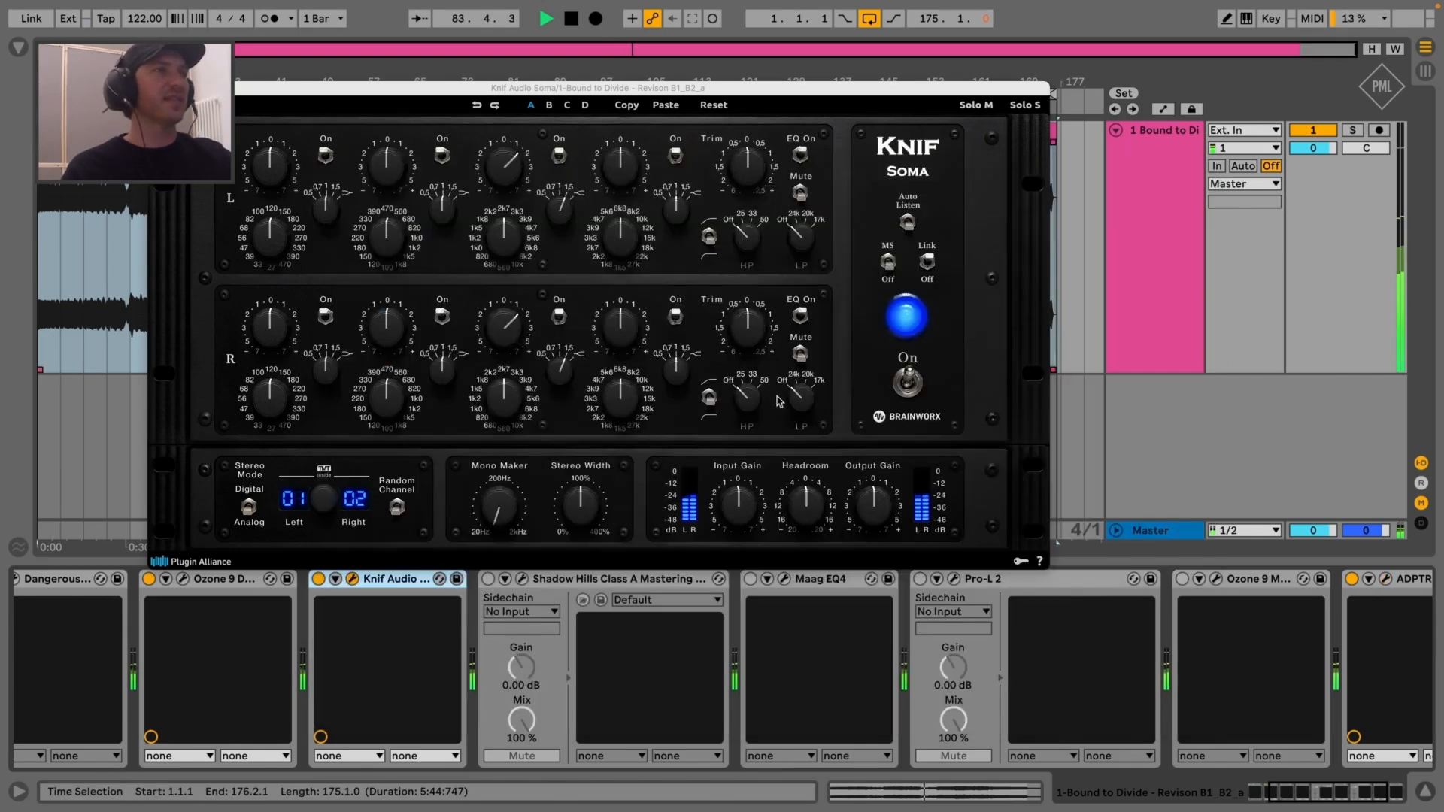
{"action": "left_click_drag", "start_coordinate": [621, 325], "coordinate": [613, 335]}
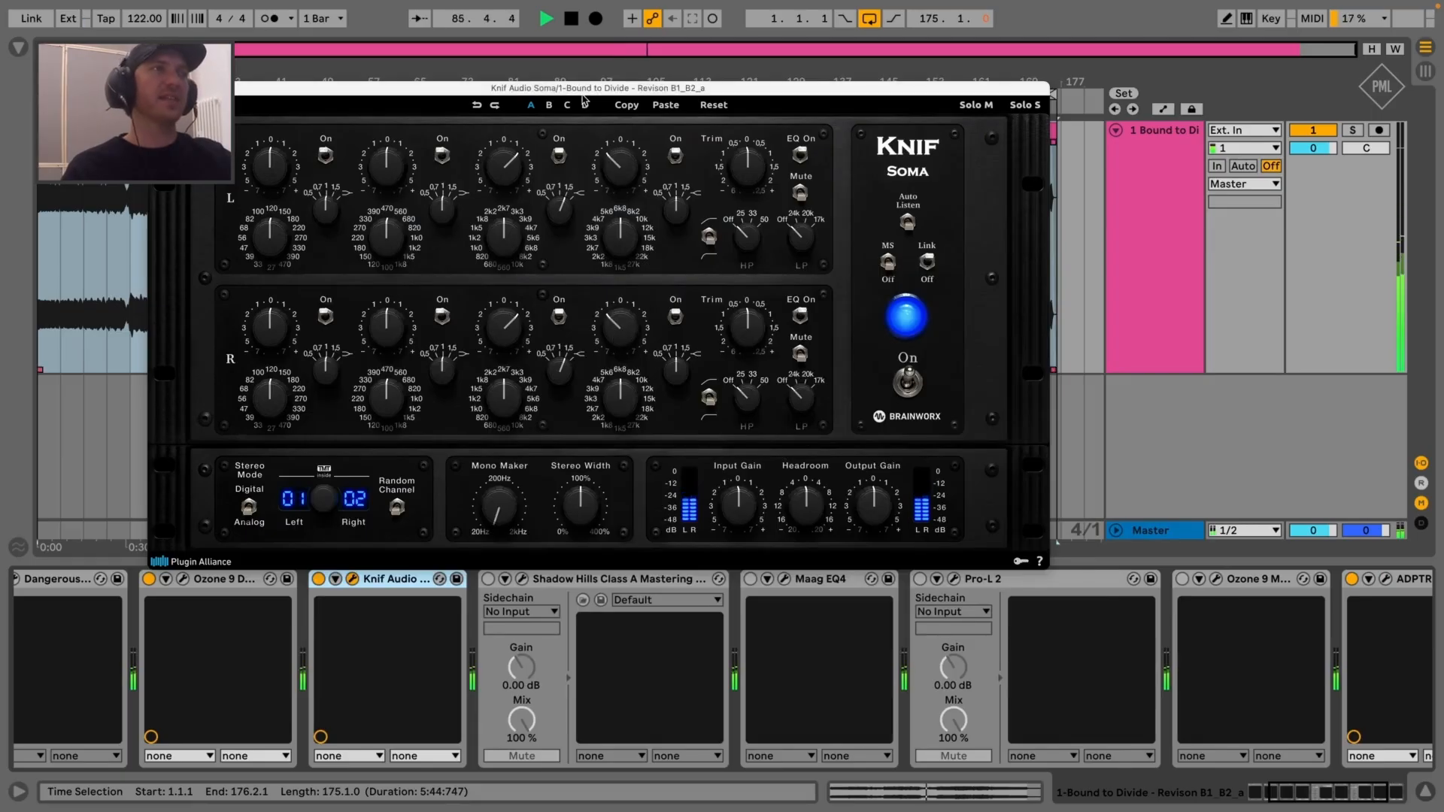
Continue playback from around bar 113 and keep the Knif Soma window clear of the device chain
{"action": "left_click_drag", "start_coordinate": [582, 89], "coordinate": [585, 224]}
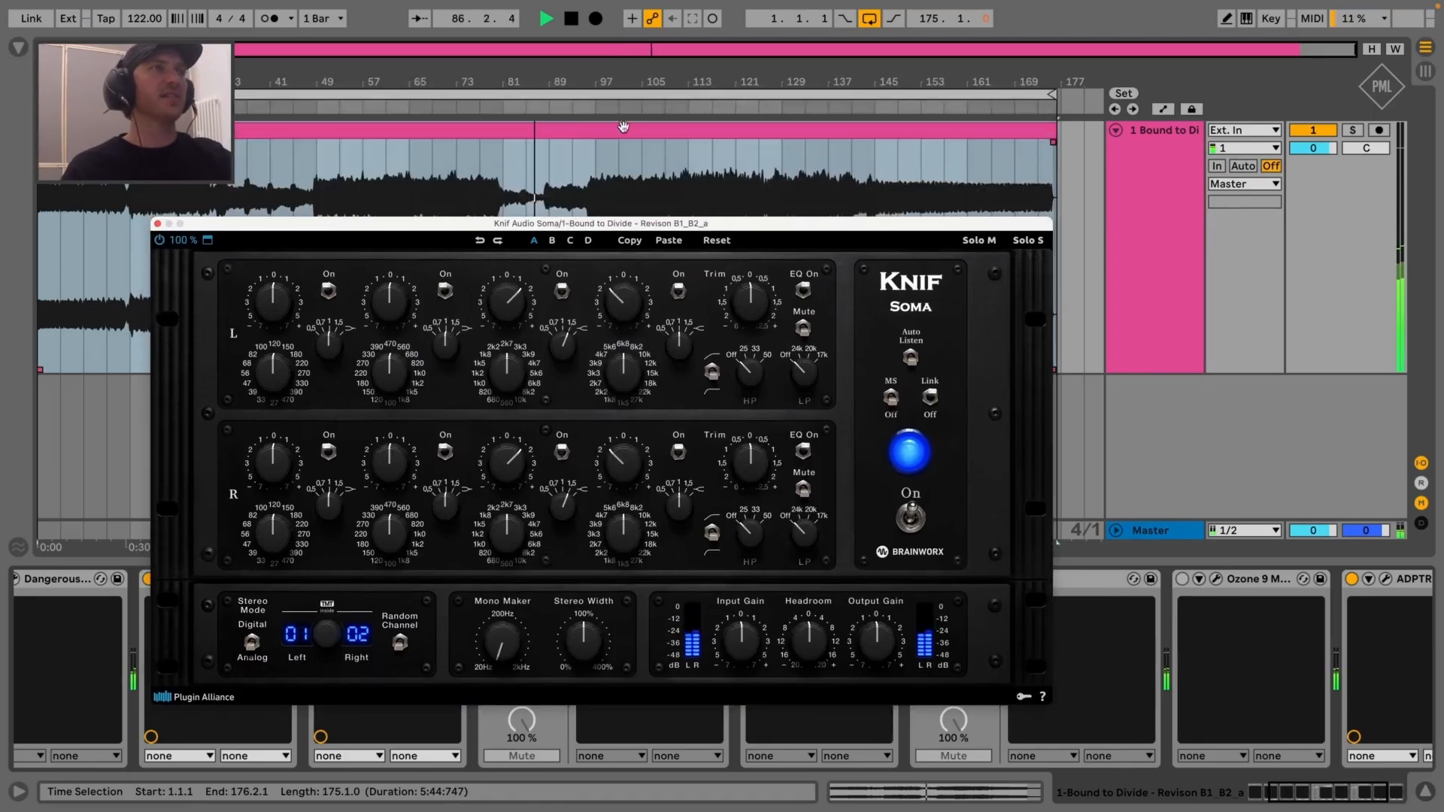
{"action": "left_click", "coordinate": [700, 109]}
{"action": "left_click_drag", "start_coordinate": [699, 225], "coordinate": [691, 121]}
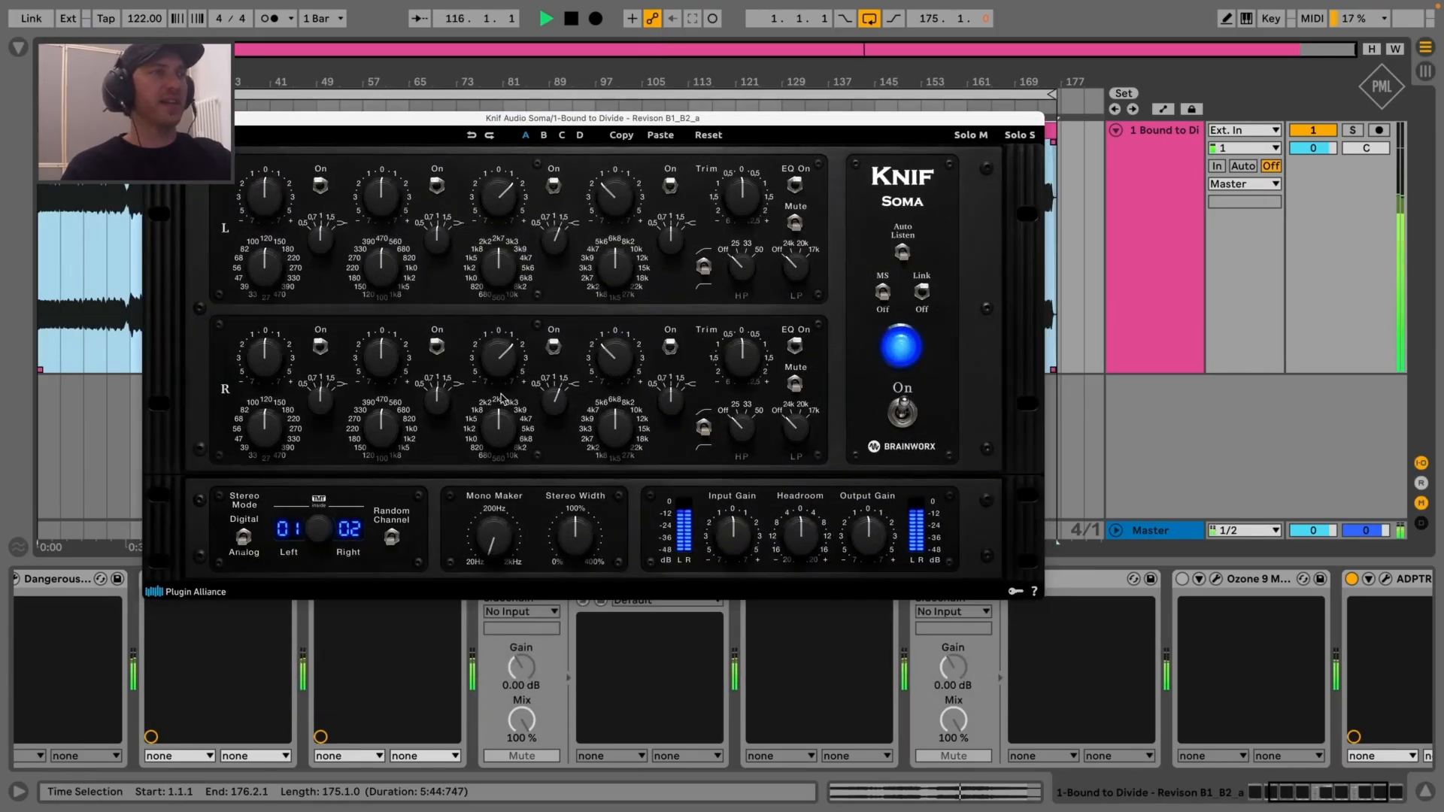
{"action": "left_click_drag", "start_coordinate": [524, 120], "coordinate": [649, 80]}
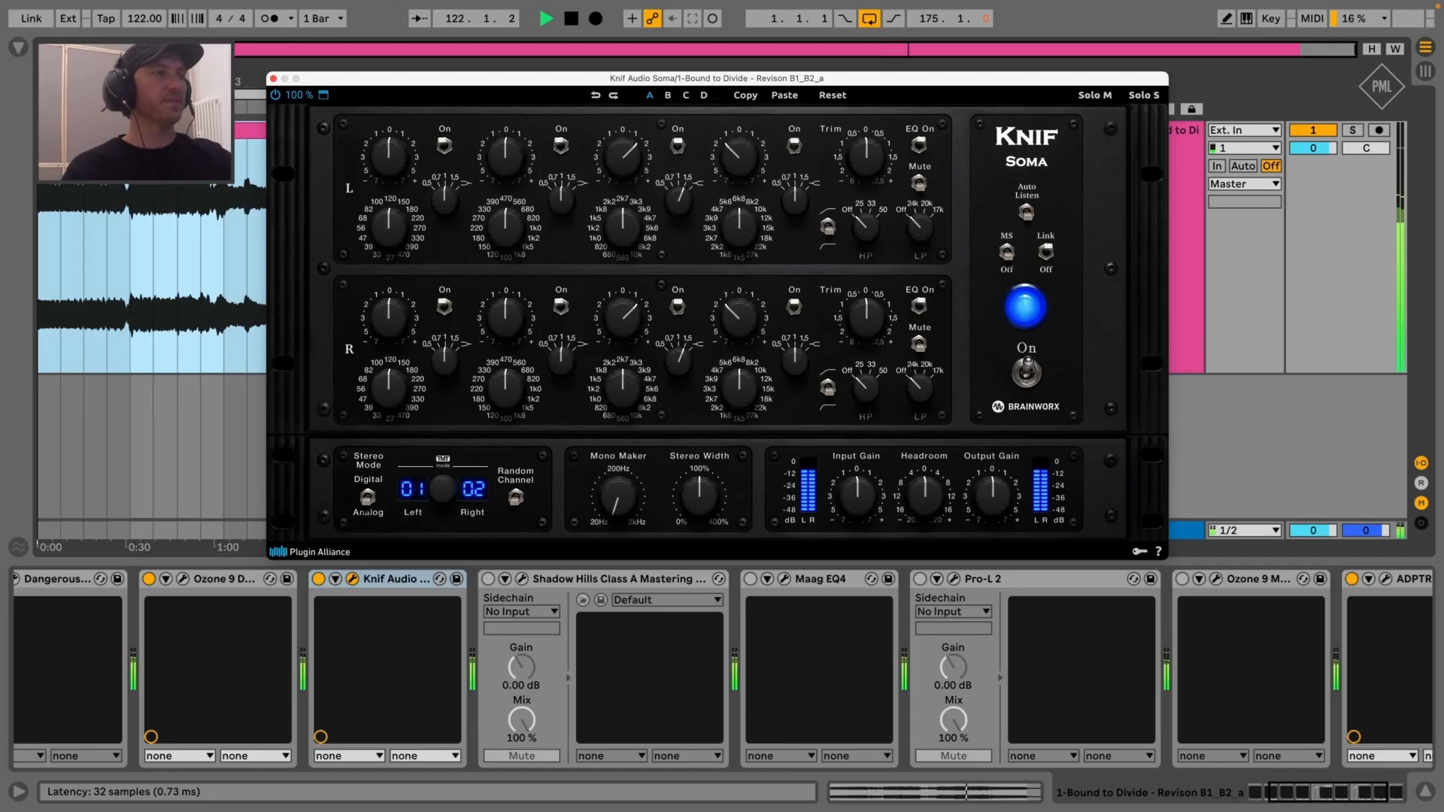
Compare the track with and without Knif Soma by repeatedly bypassing and re-enabling the equalizer during playback
{"action": "left_click", "coordinate": [318, 579]}
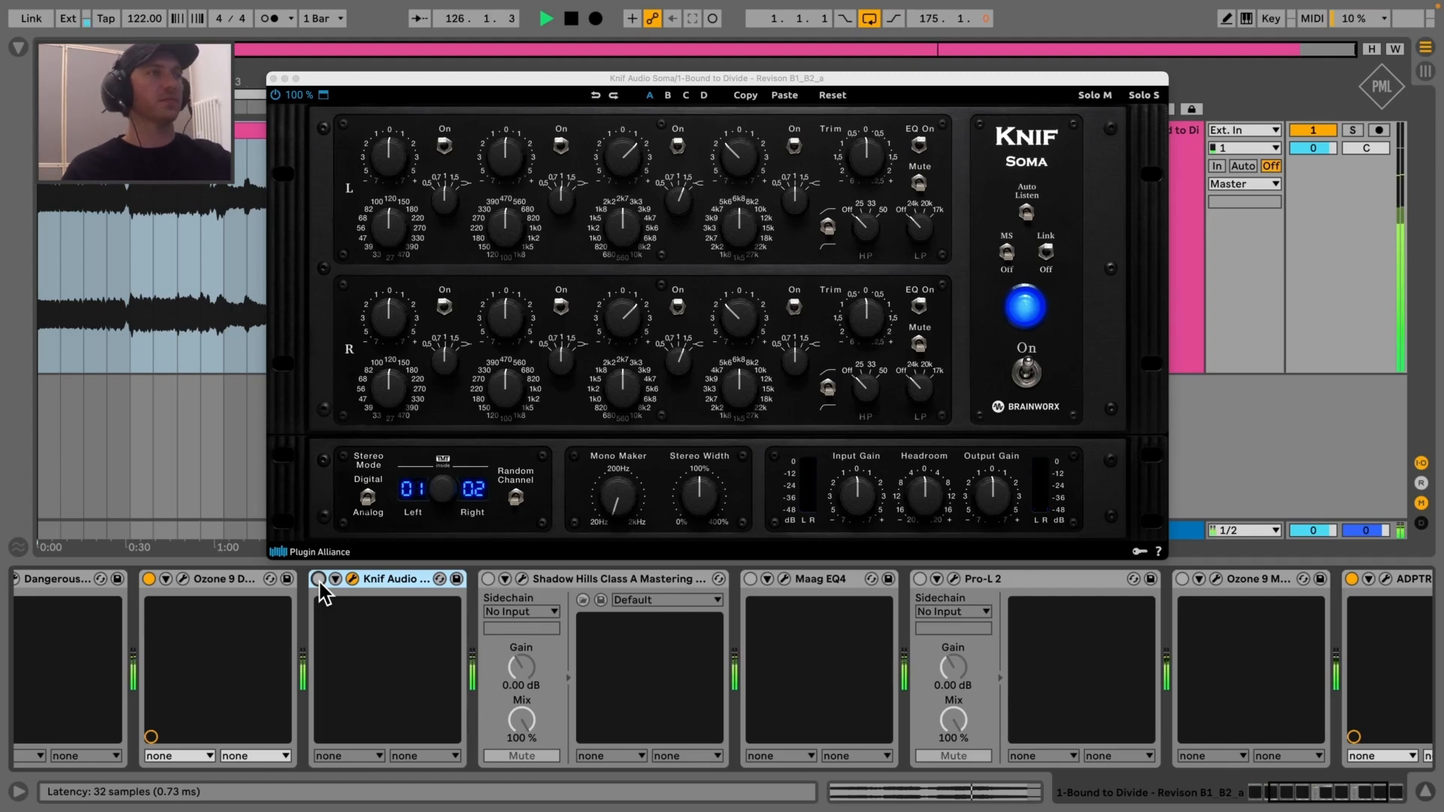
{"action": "left_click", "coordinate": [318, 579]}
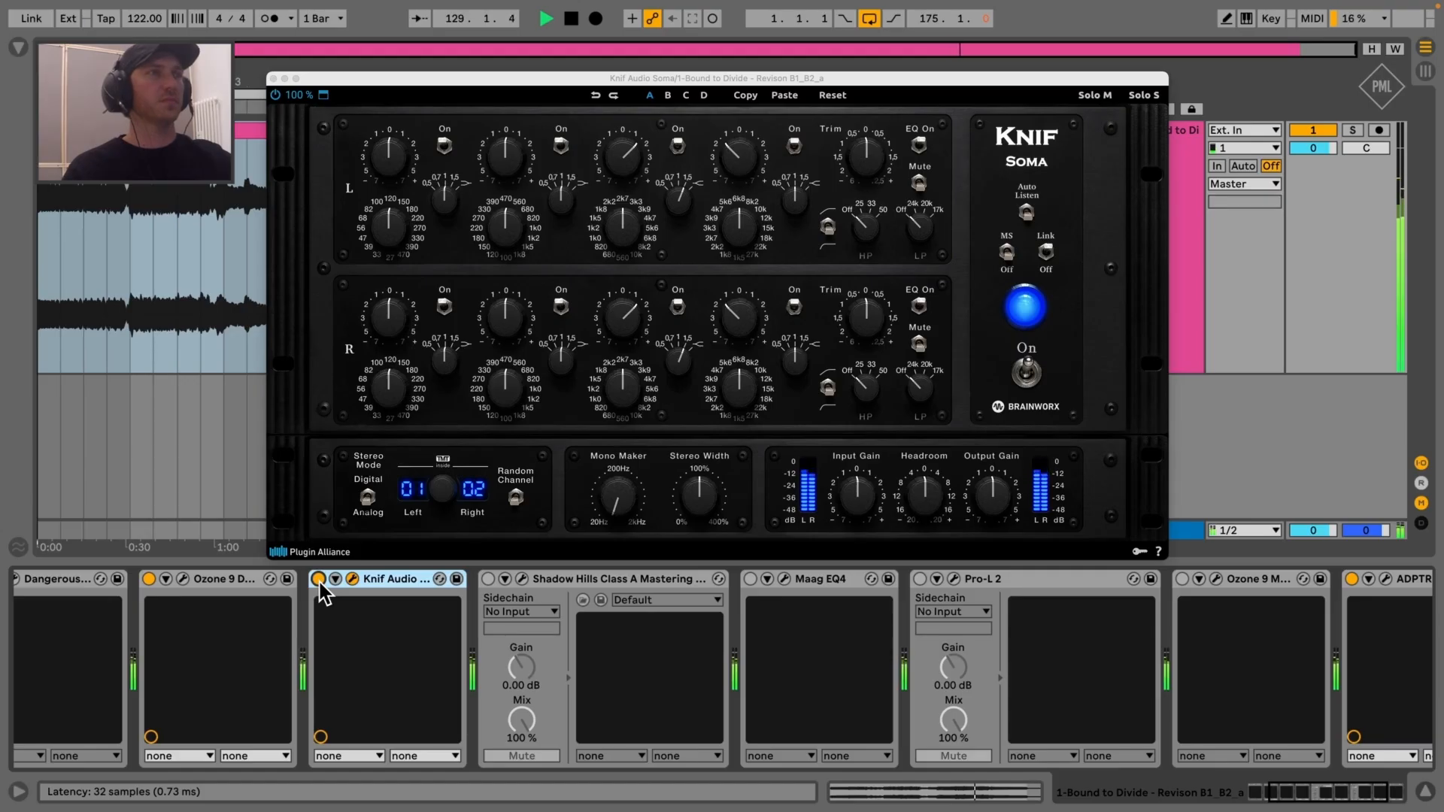
{"action": "left_click", "coordinate": [319, 579]}
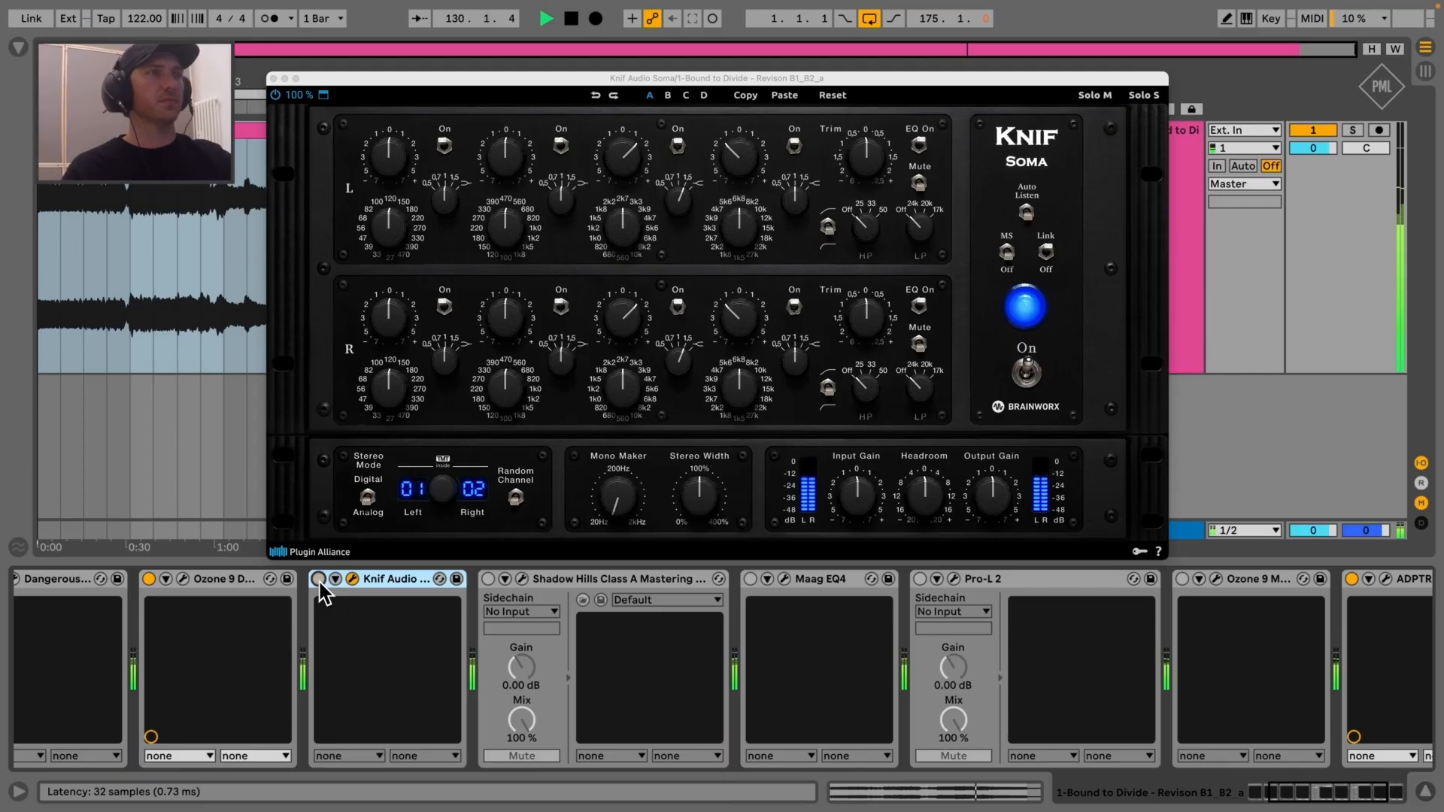
{"action": "left_click", "coordinate": [318, 579]}
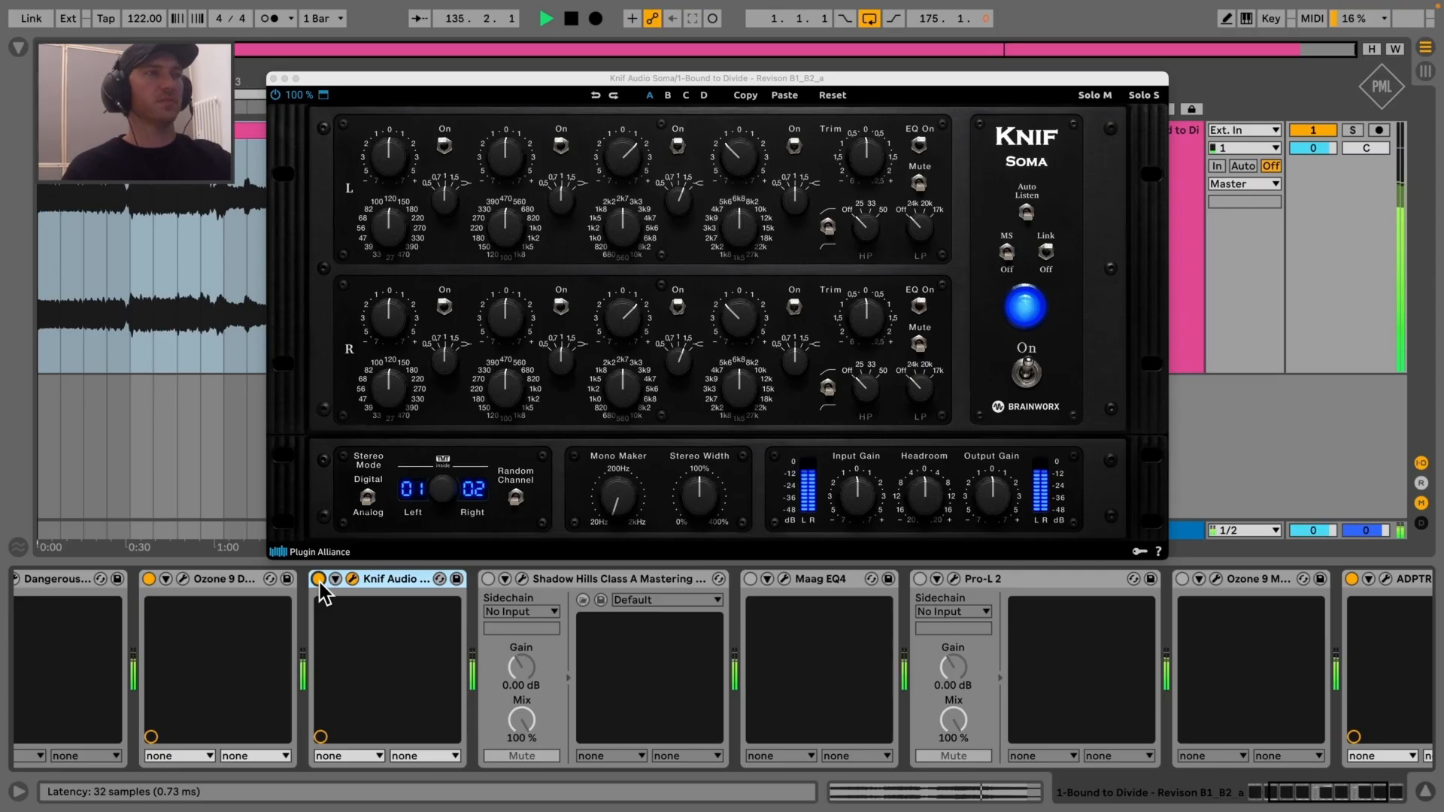
{"action": "left_click", "coordinate": [319, 579]}
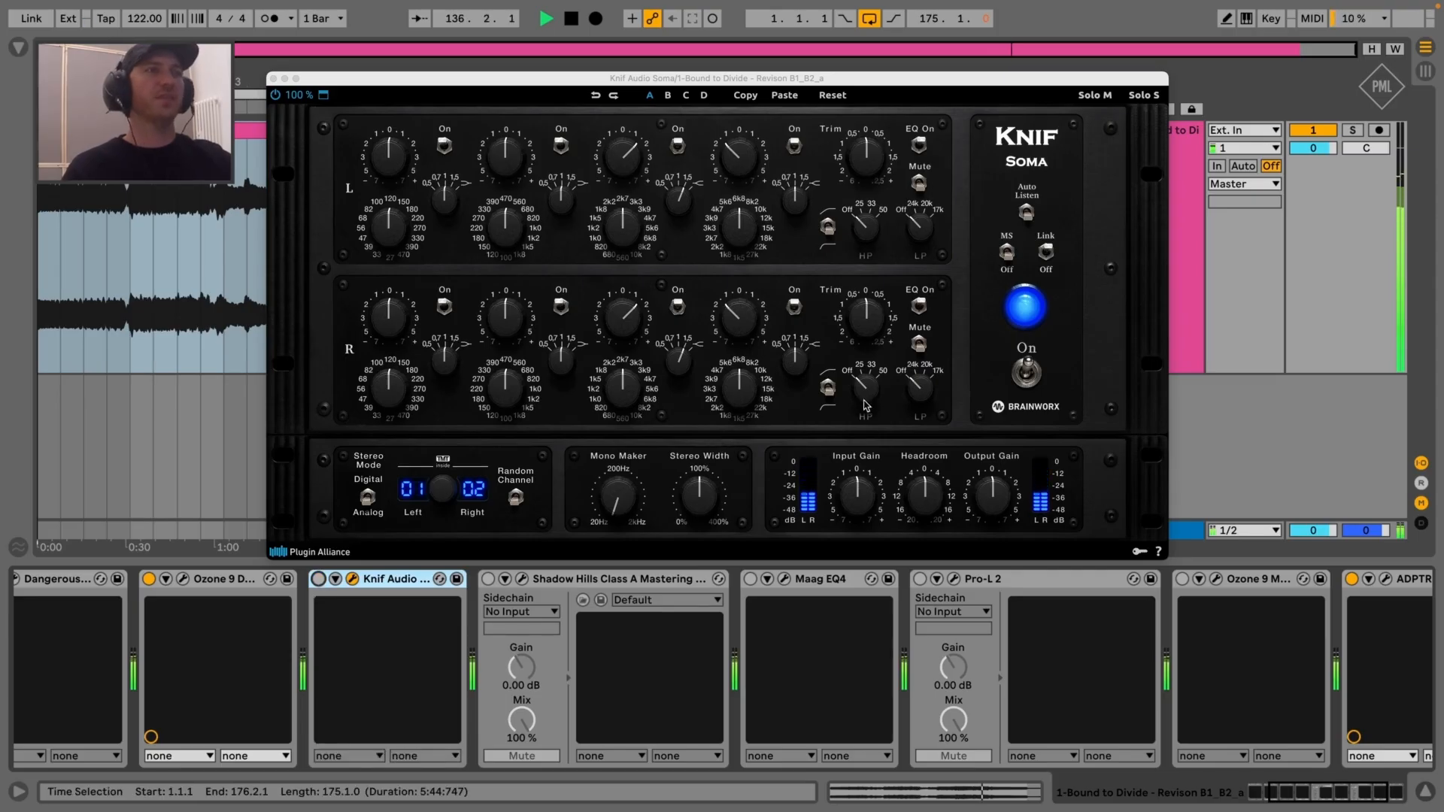
Adjust the Q of Knif Soma's fourth band, then compare it bypassed and active, leaving the equalizer on
{"action": "left_click", "coordinate": [797, 363]}
{"action": "left_click_drag", "start_coordinate": [795, 361], "coordinate": [795, 372]}
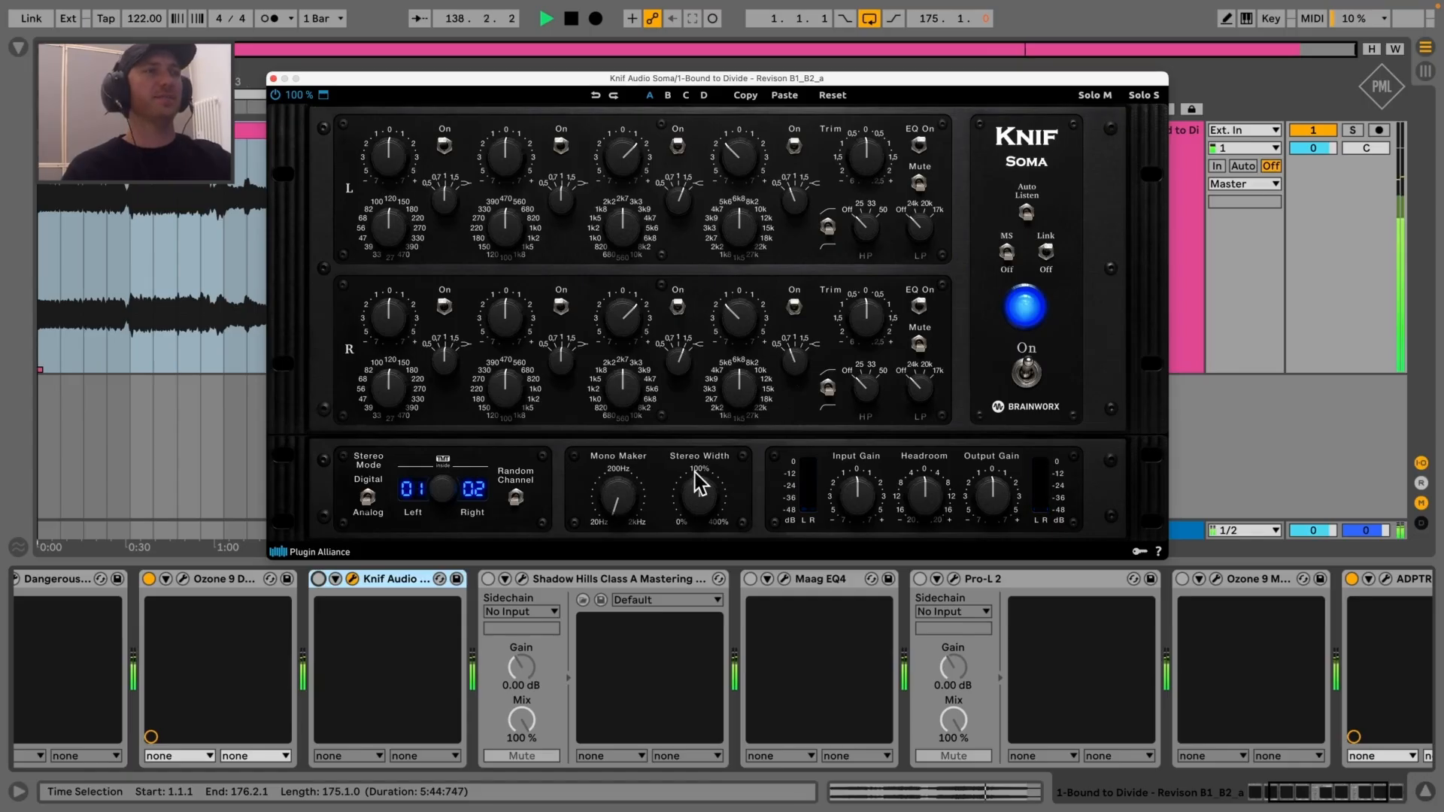
{"action": "left_click", "coordinate": [318, 579]}
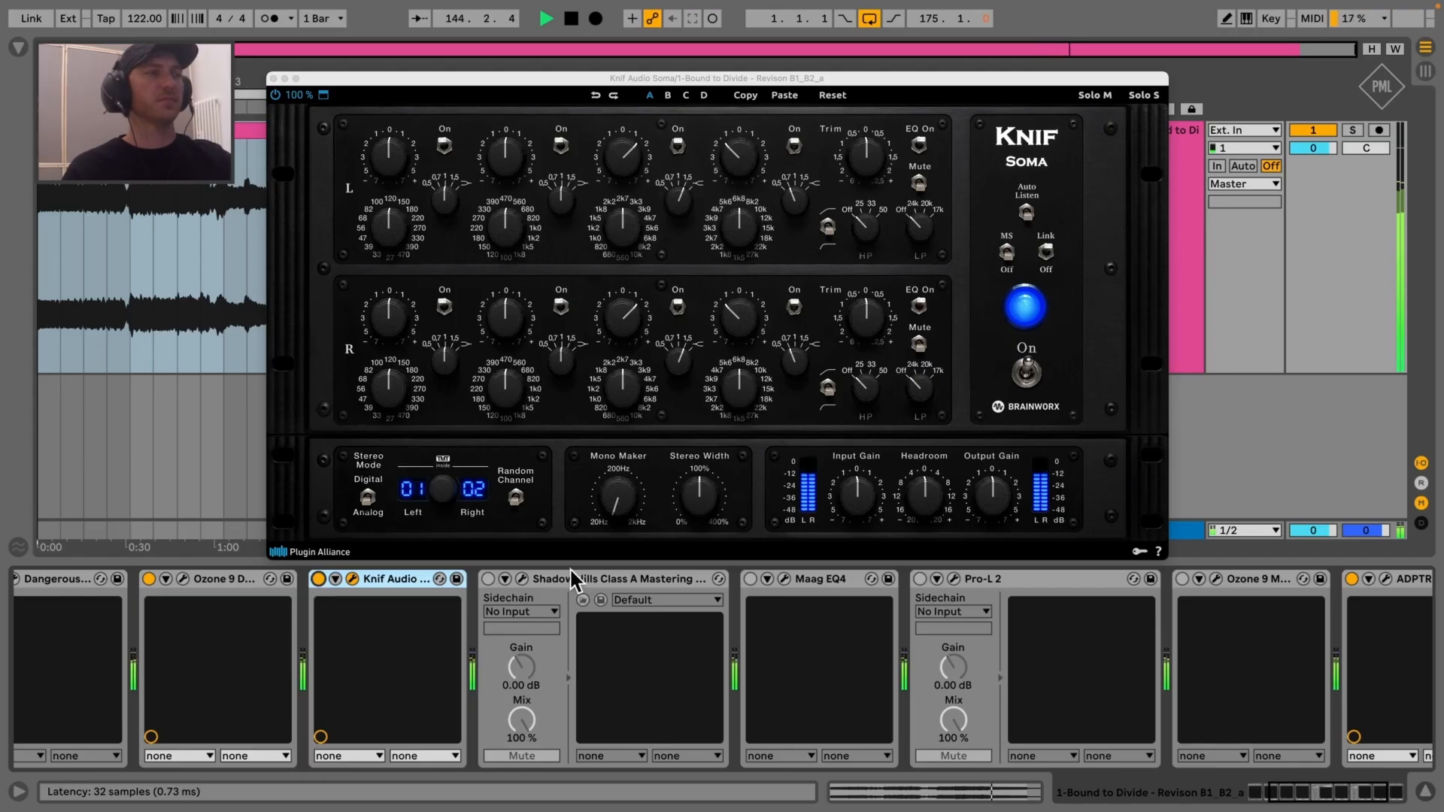
{"action": "left_click", "coordinate": [320, 580]}
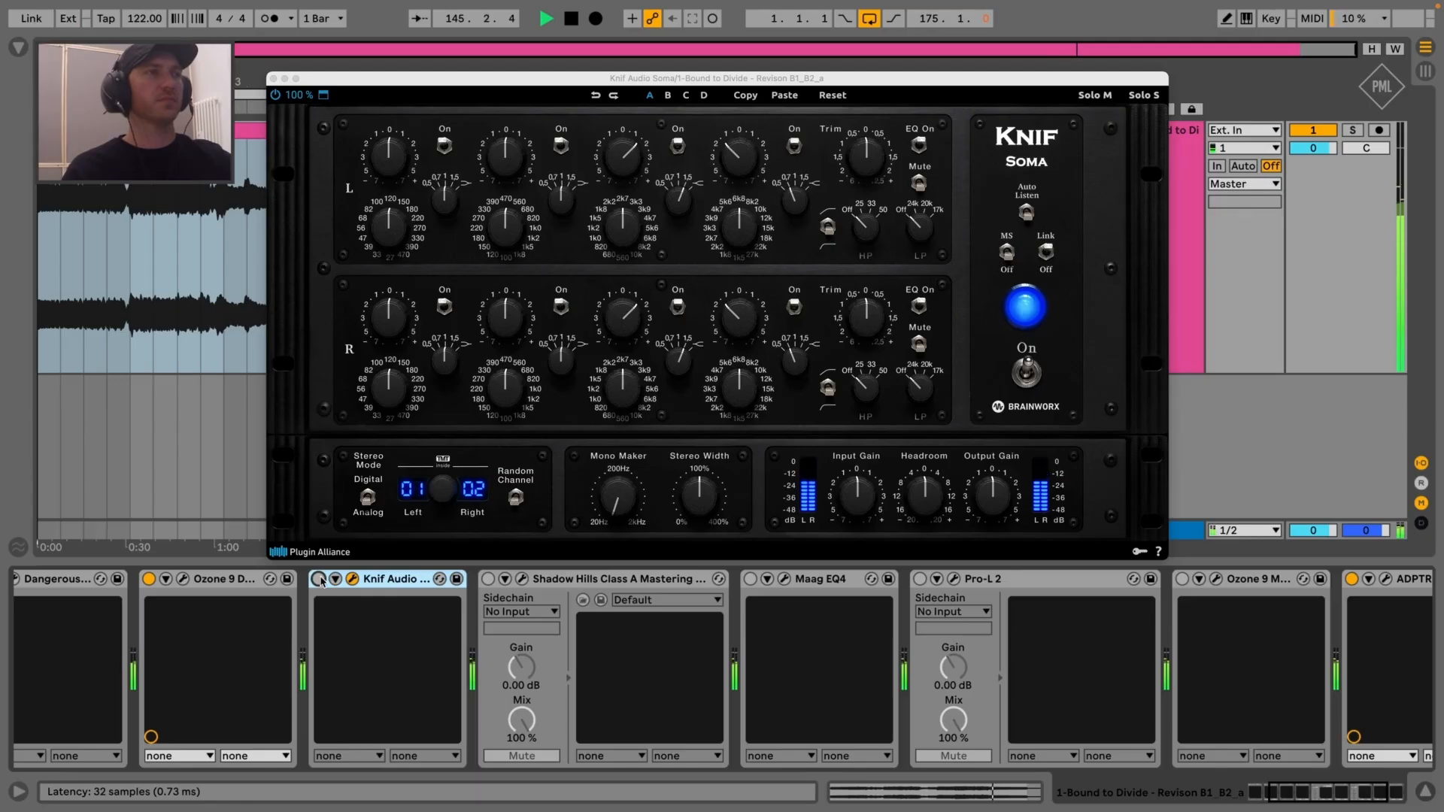
{"action": "left_click", "coordinate": [320, 580]}
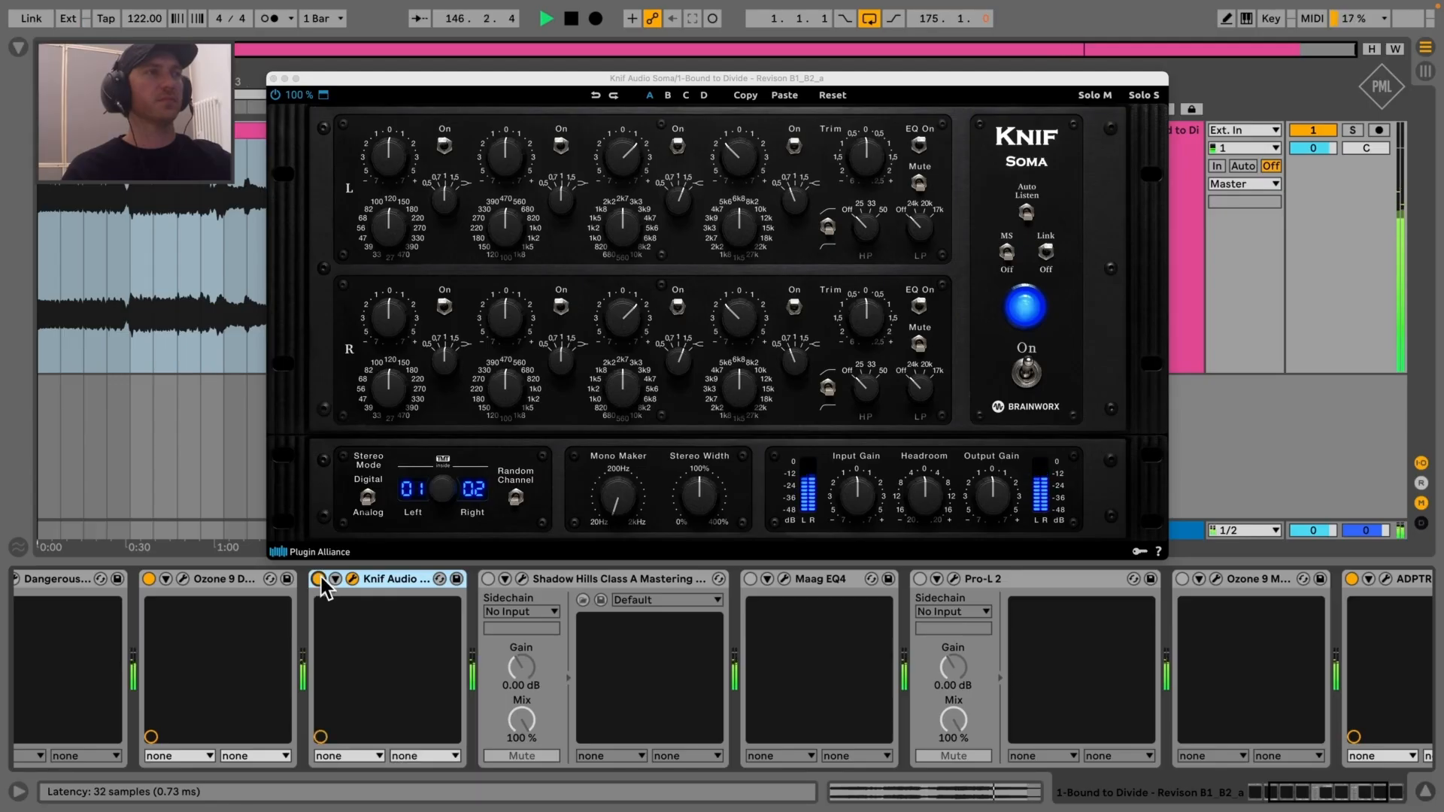
Select bars 113 to 129 of the audio clip and loop that section
{"action": "left_click_drag", "start_coordinate": [624, 78], "coordinate": [616, 275]}
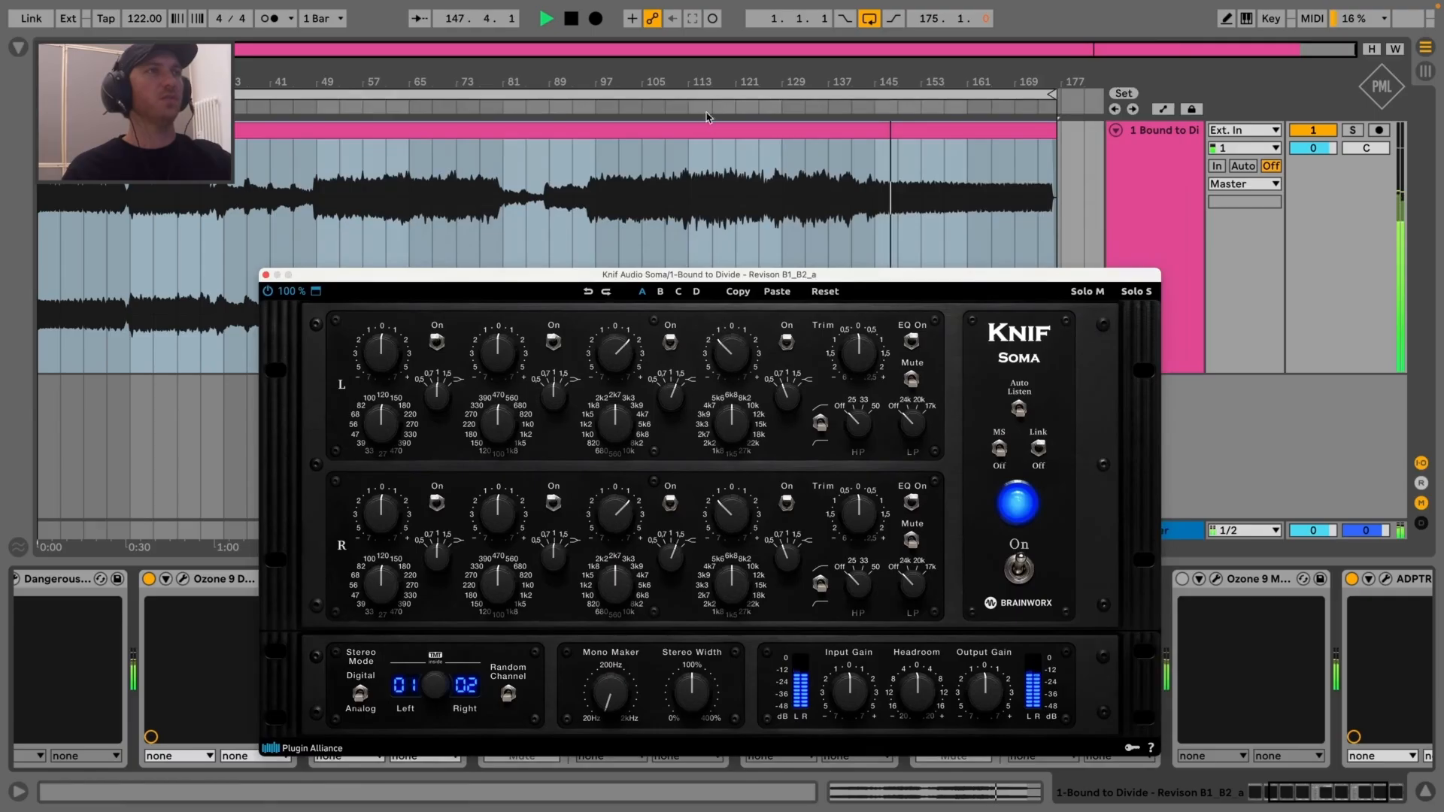
{"action": "left_click", "coordinate": [694, 231]}
{"action": "left_click_drag", "start_coordinate": [694, 230], "coordinate": [788, 229]}
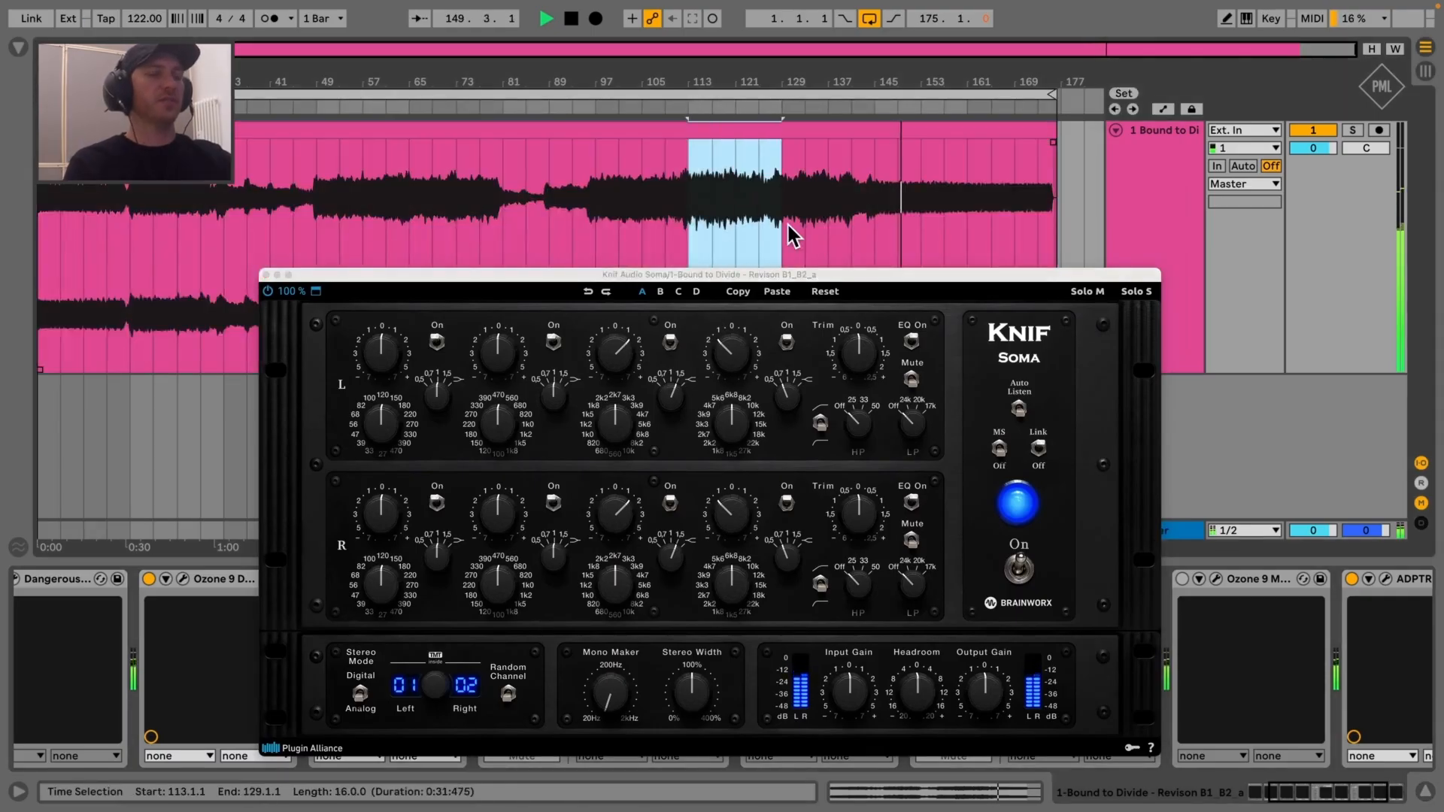
{"action": "key", "text": "super+l"}
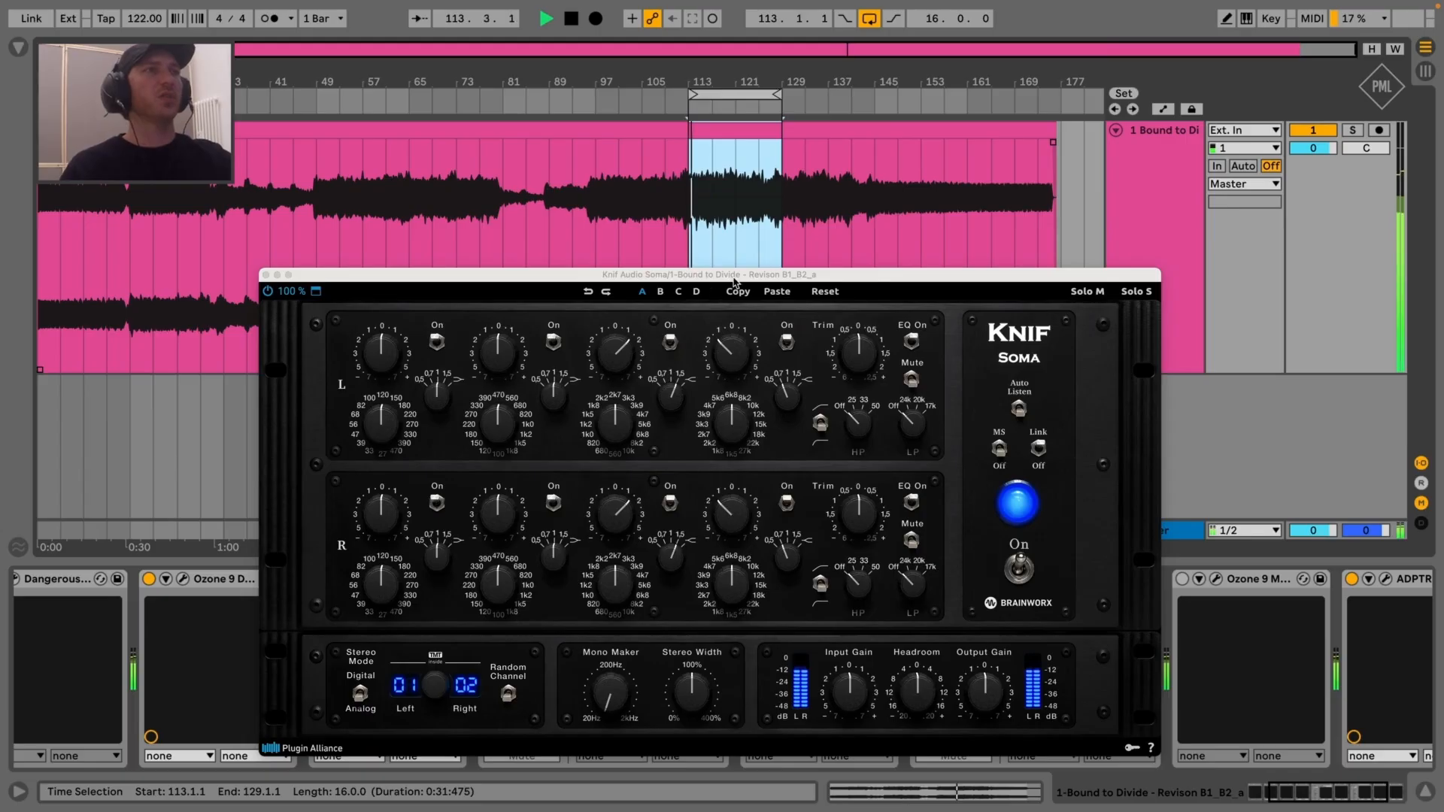
Review the Knif Soma settings against the looped section and close the equalizer window
{"action": "left_click_drag", "start_coordinate": [729, 270], "coordinate": [636, 317]}
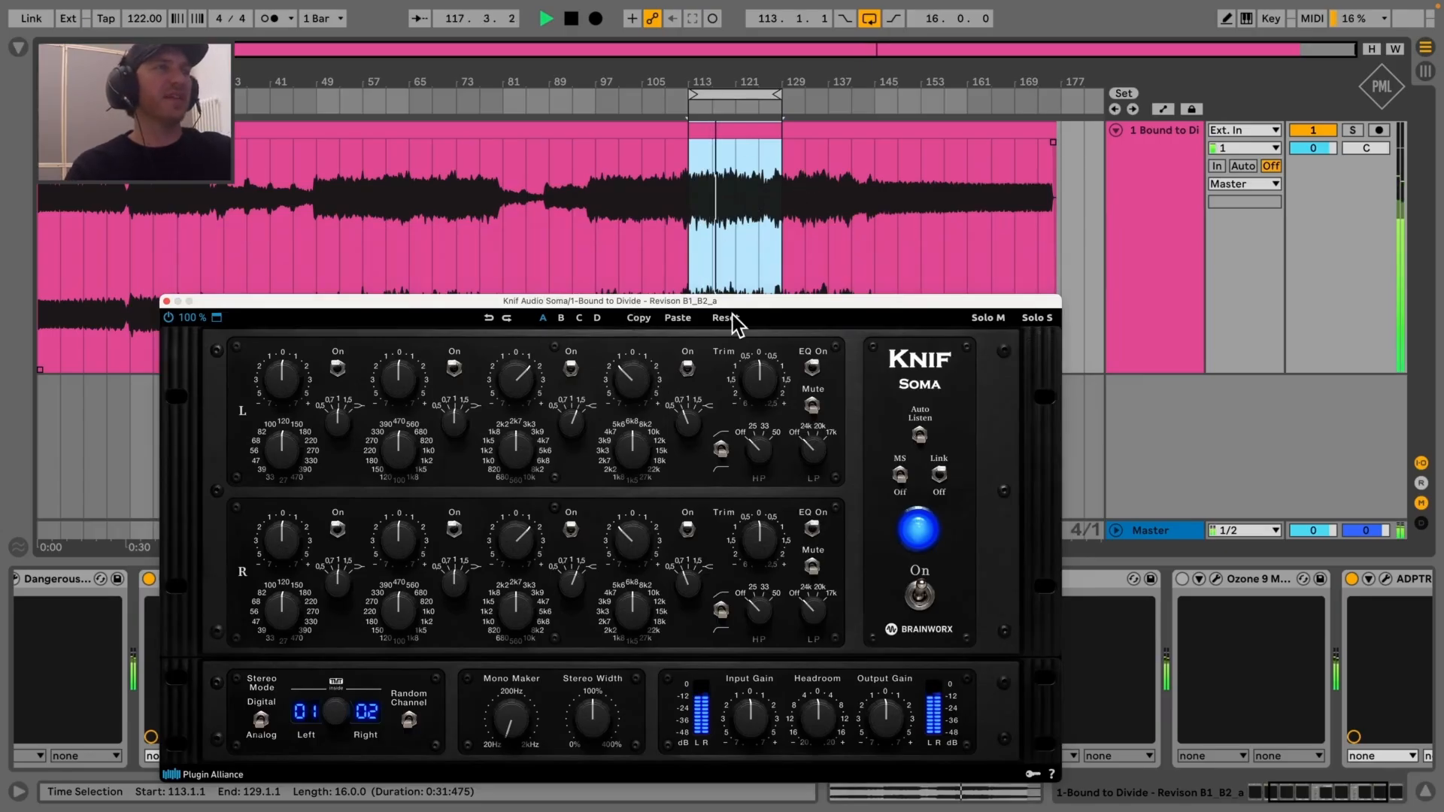
{"action": "left_click_drag", "start_coordinate": [741, 308], "coordinate": [783, 250]}
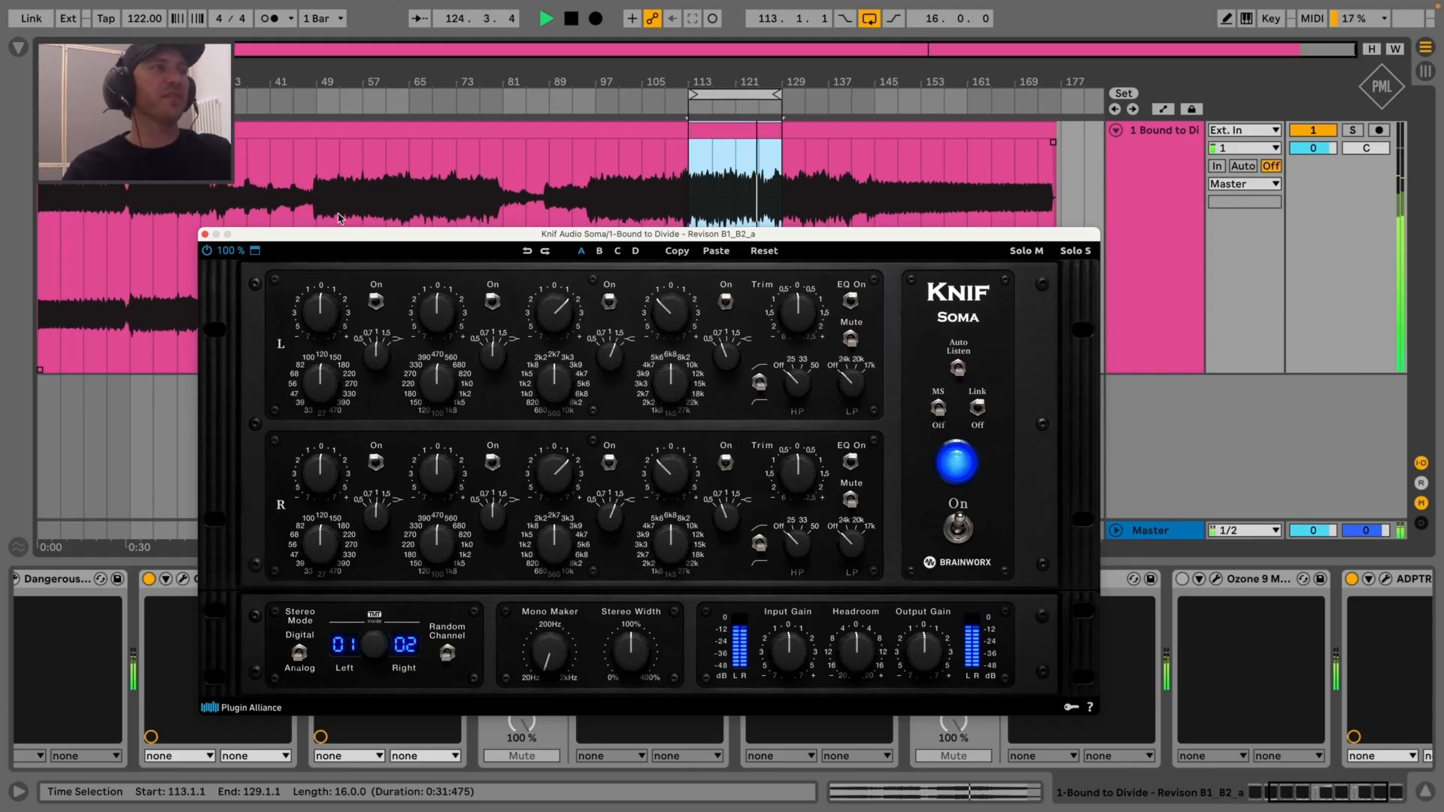
{"action": "left_click", "coordinate": [203, 235]}
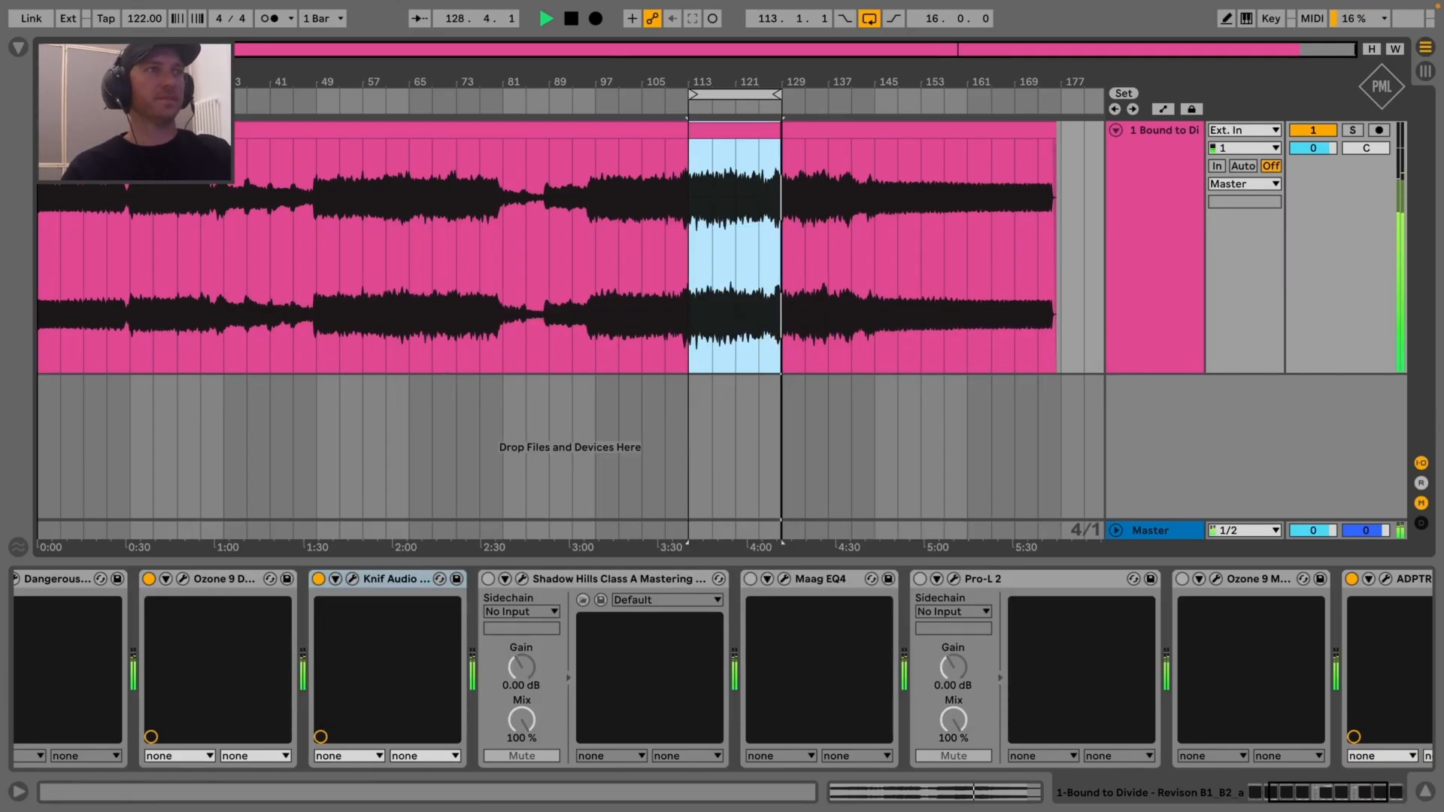
{"action": "scroll", "coordinate": [872, 461], "scroll_direction": "up", "scroll_amount": 2}
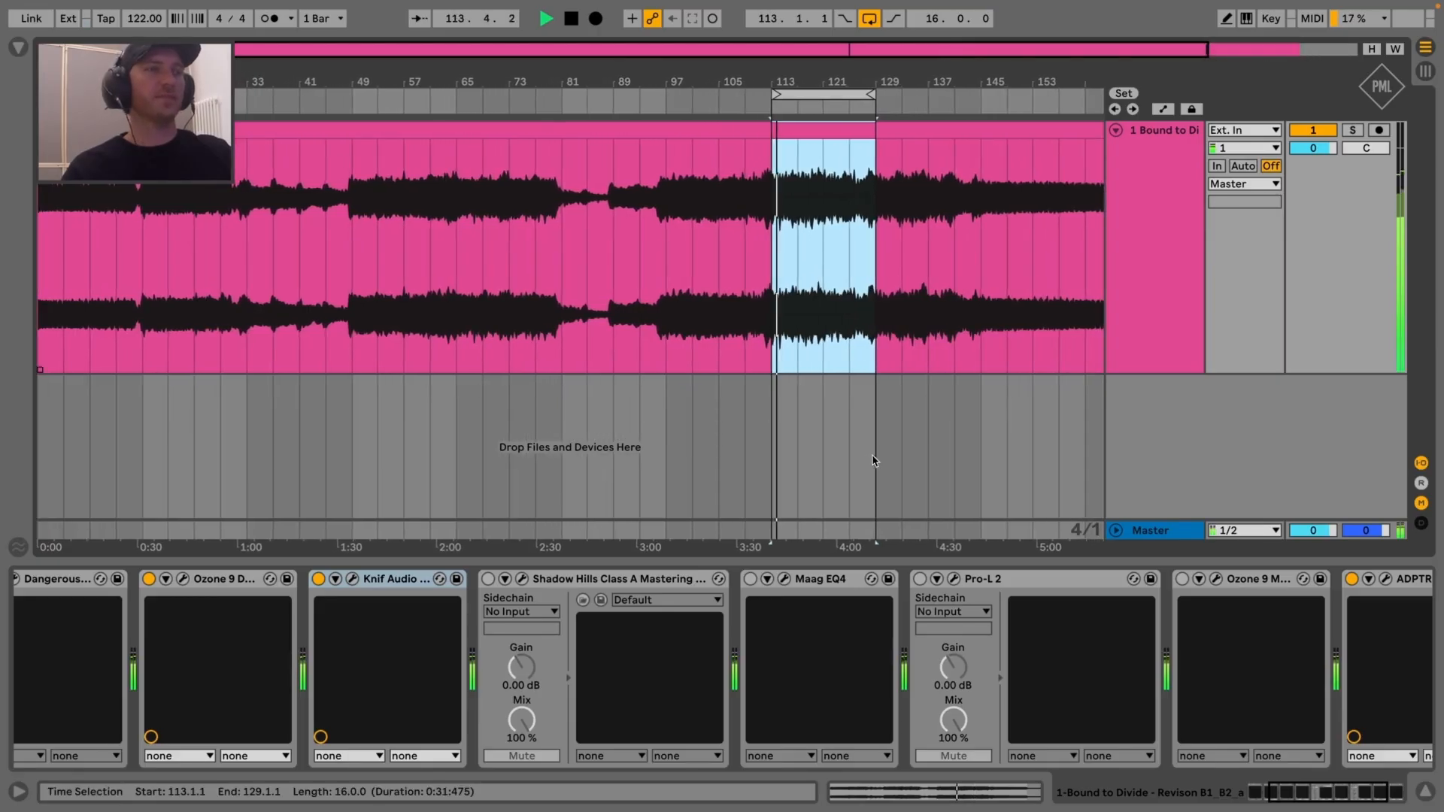
{"action": "left_click", "coordinate": [352, 579]}
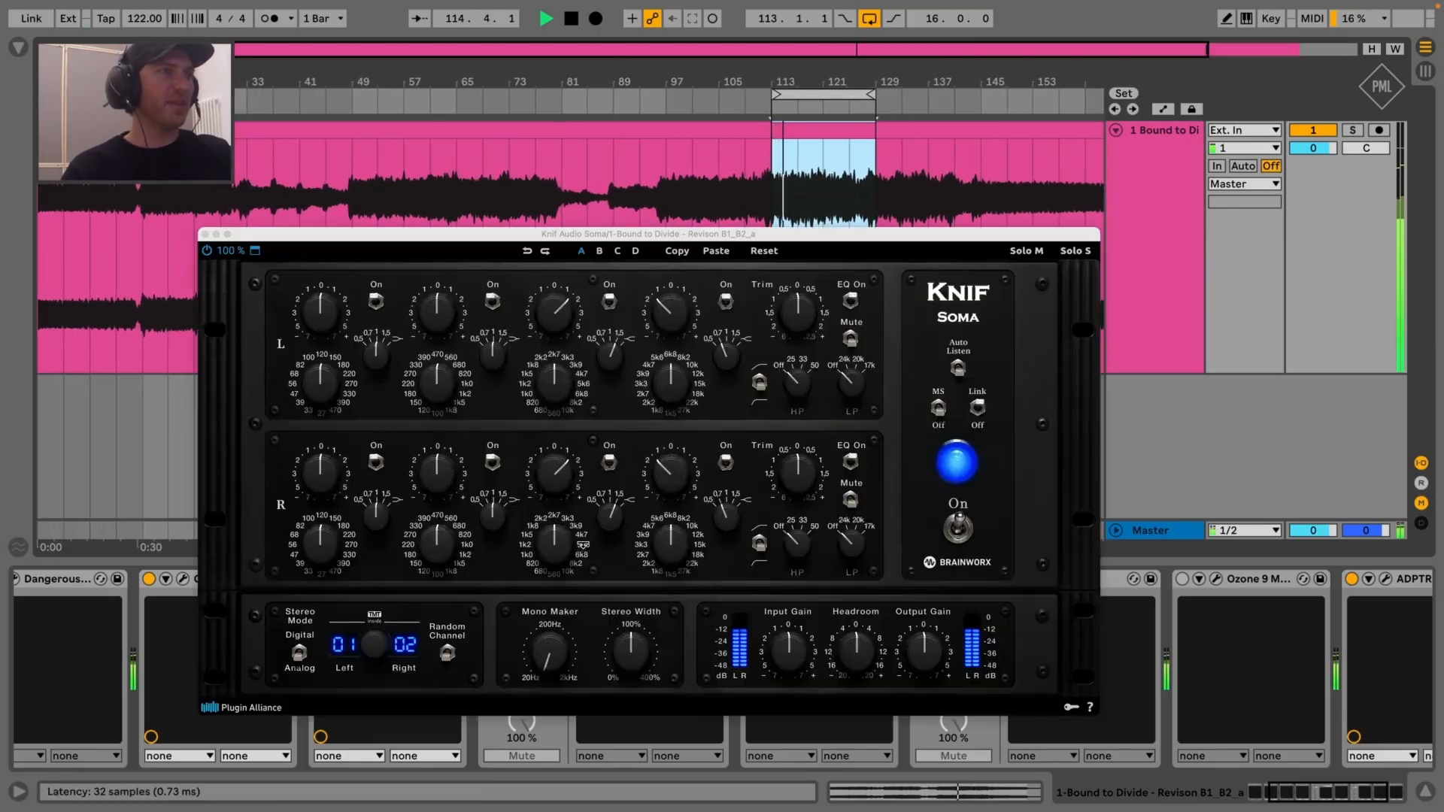
{"action": "left_click", "coordinate": [204, 236]}
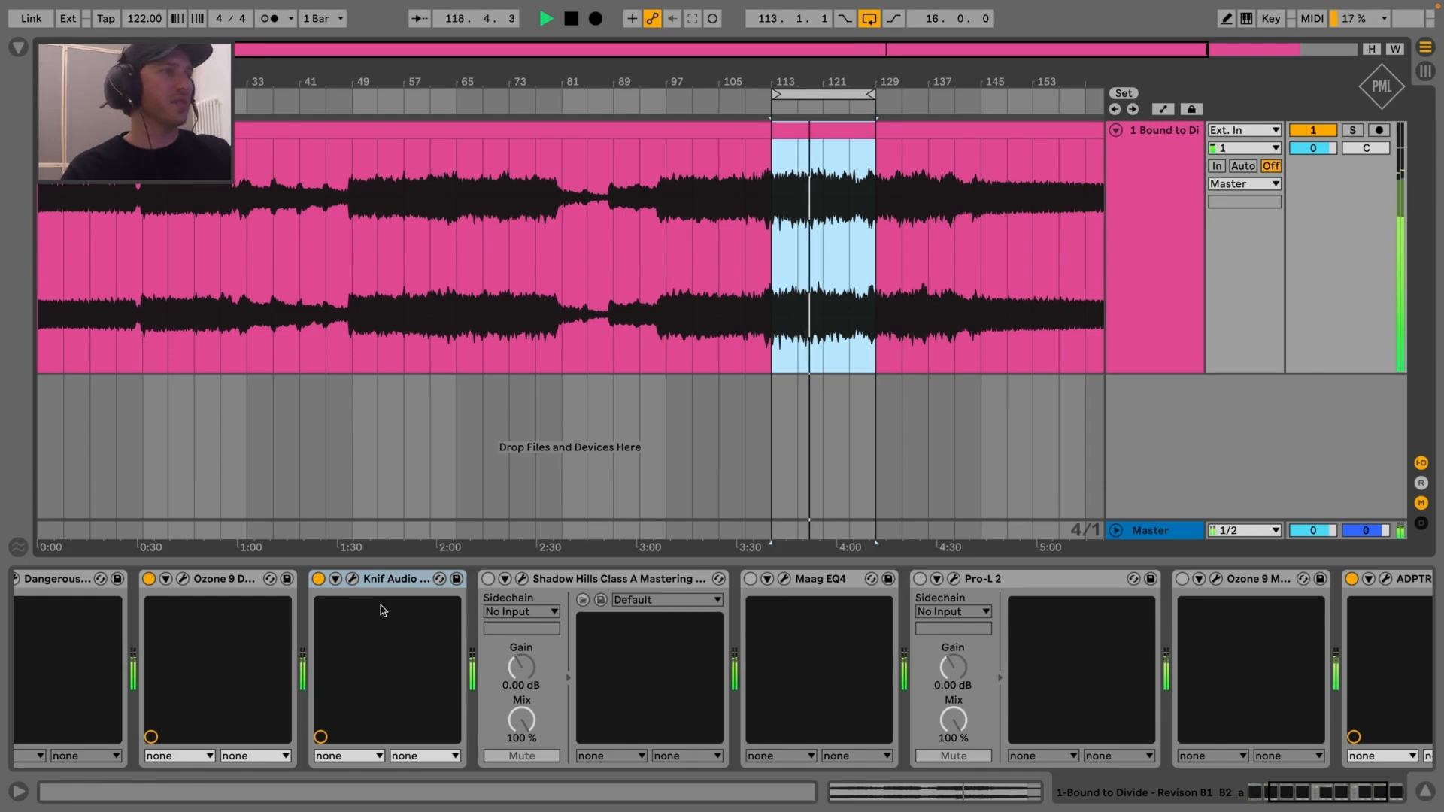
Switch on the Shadow Hills Class A Mastering Comp and check its settings, including the parallel mix
{"action": "scroll", "coordinate": [387, 608], "scroll_direction": "left", "scroll_amount": 3}
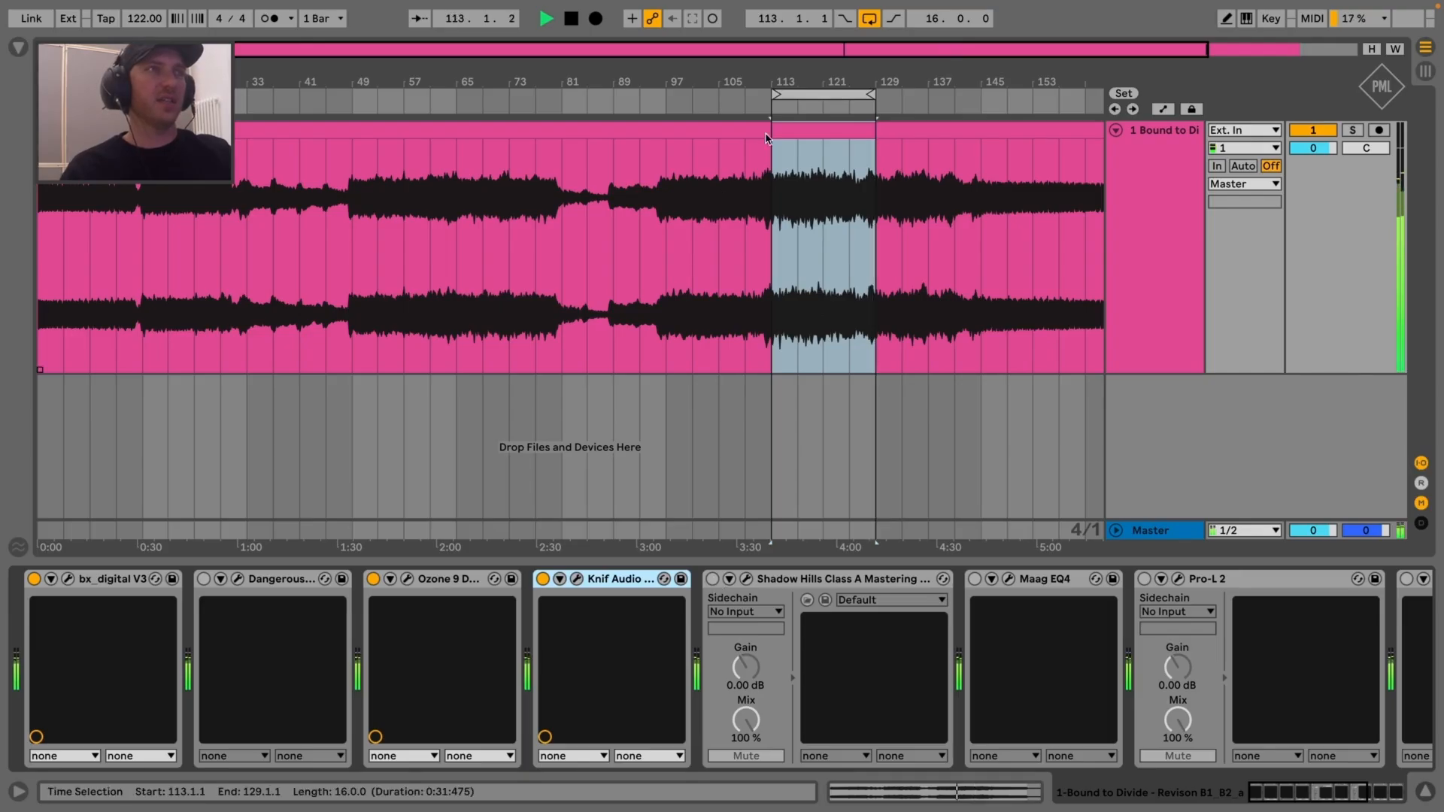
{"action": "left_click", "coordinate": [713, 579]}
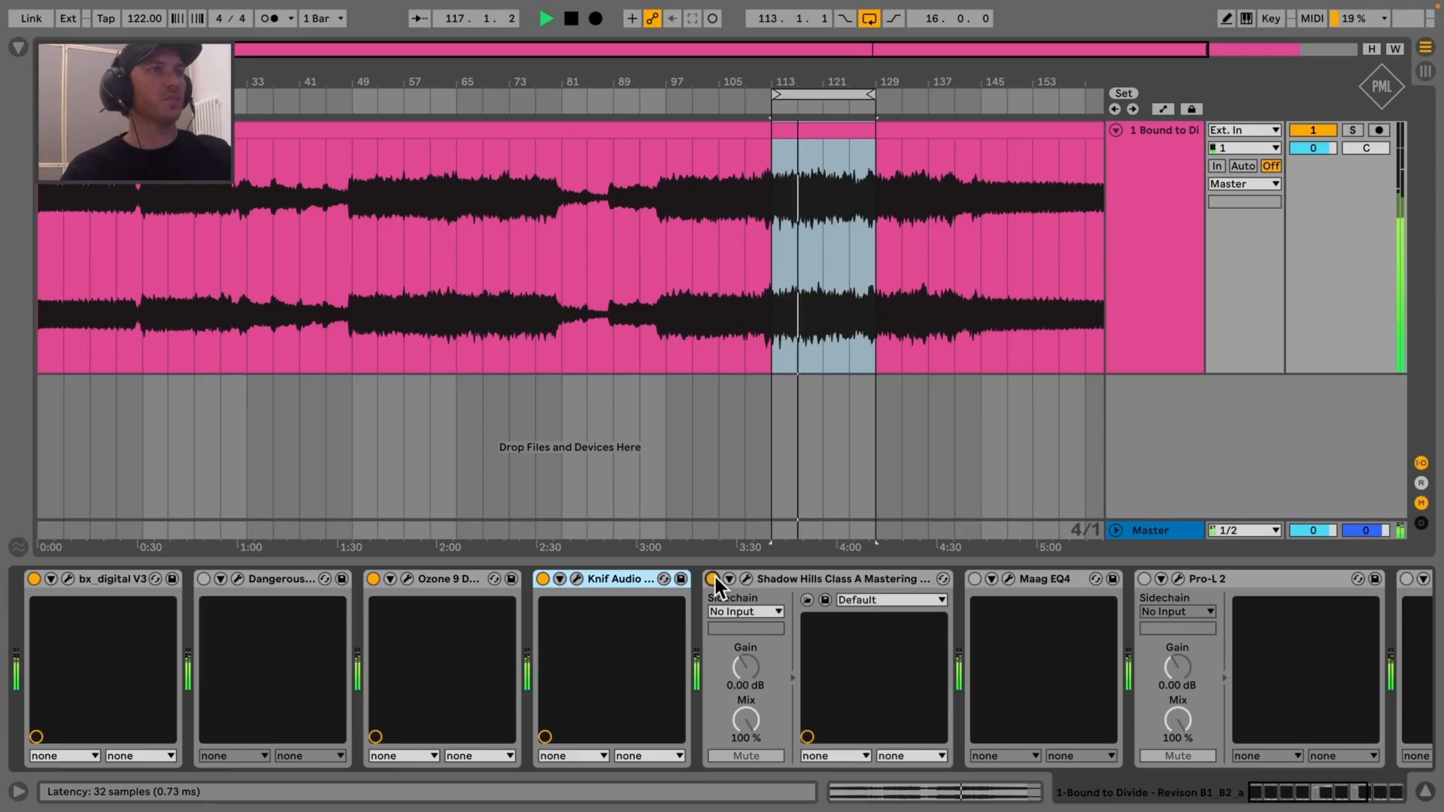
{"action": "left_click", "coordinate": [746, 578]}
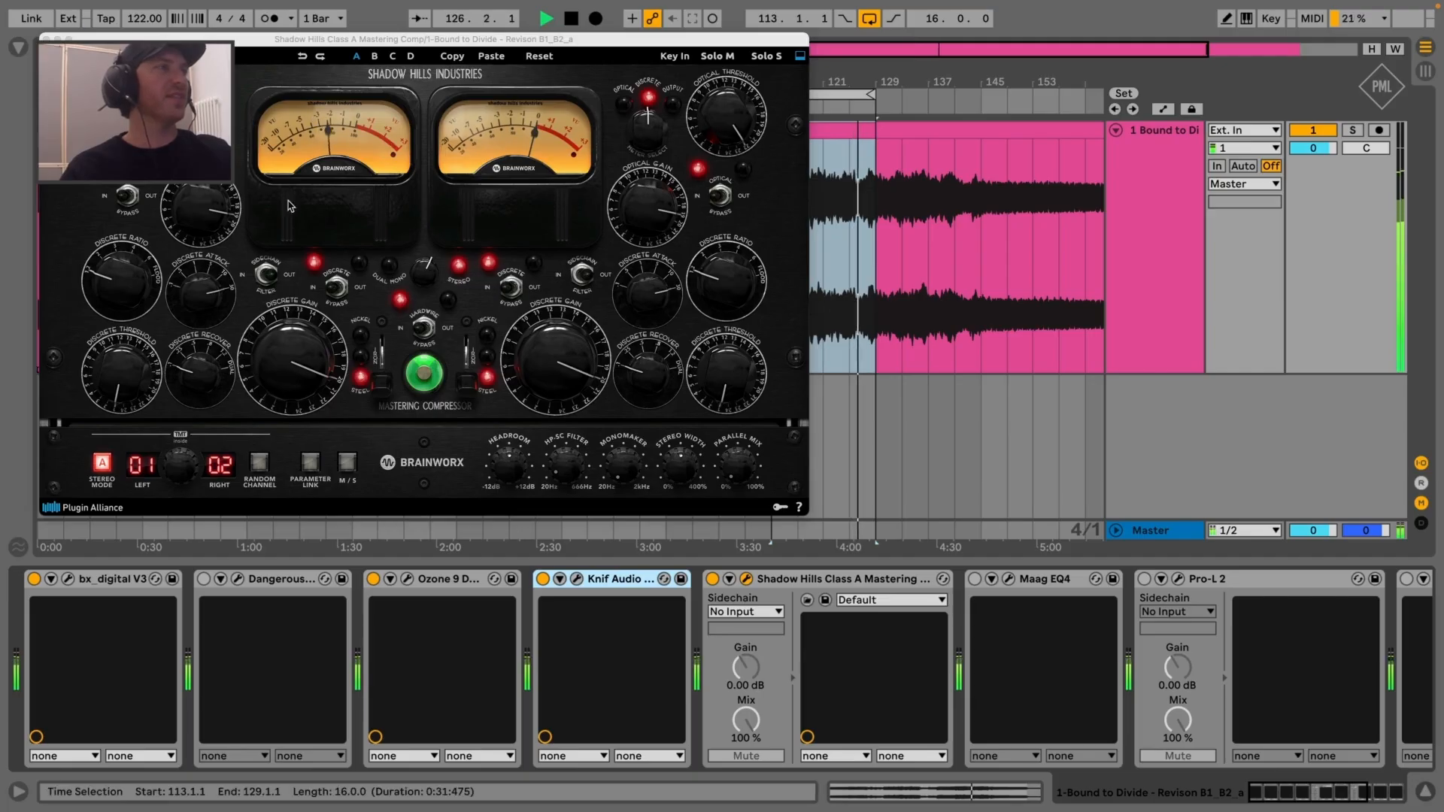
{"action": "mouse_move", "coordinate": [748, 472]}
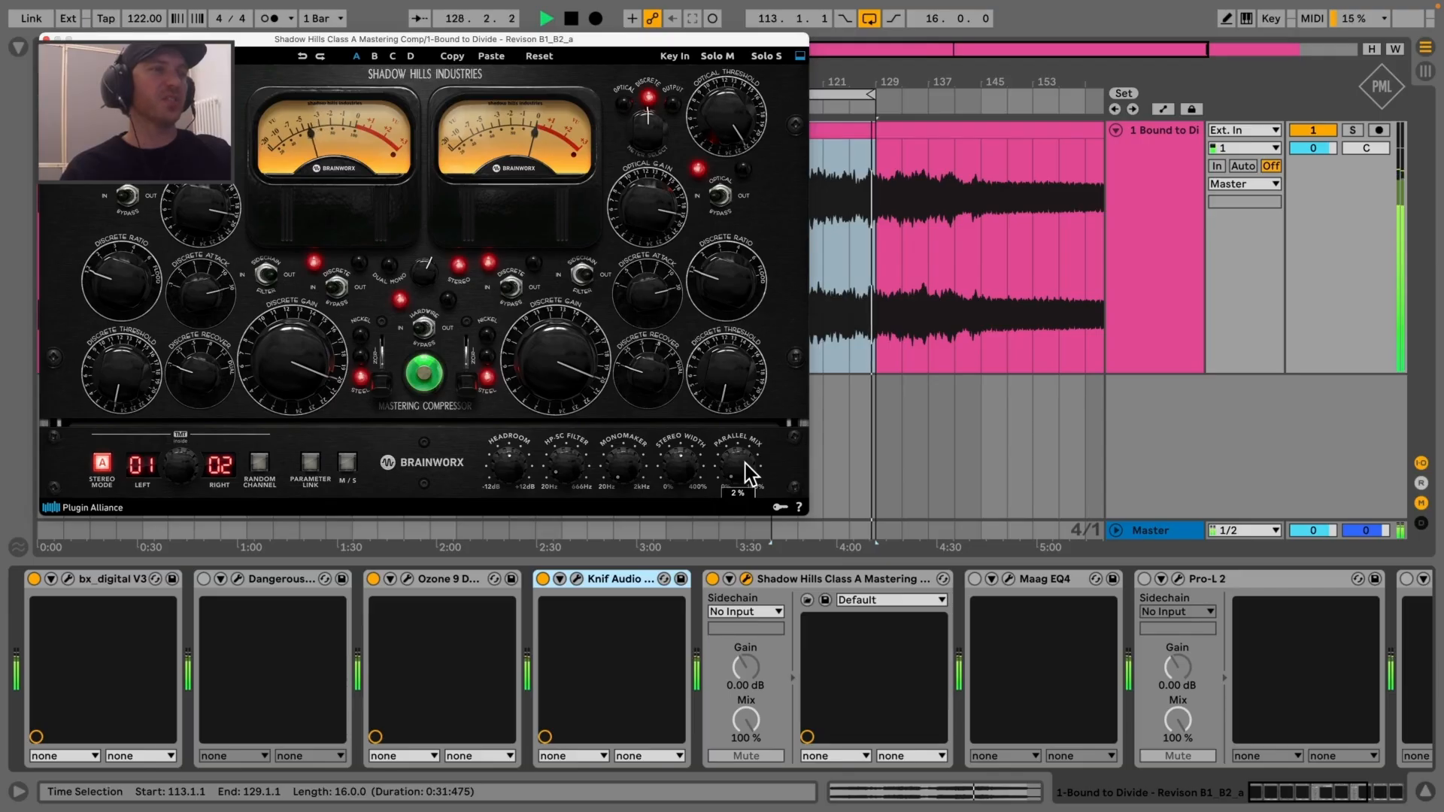
{"action": "left_click", "coordinate": [46, 39]}
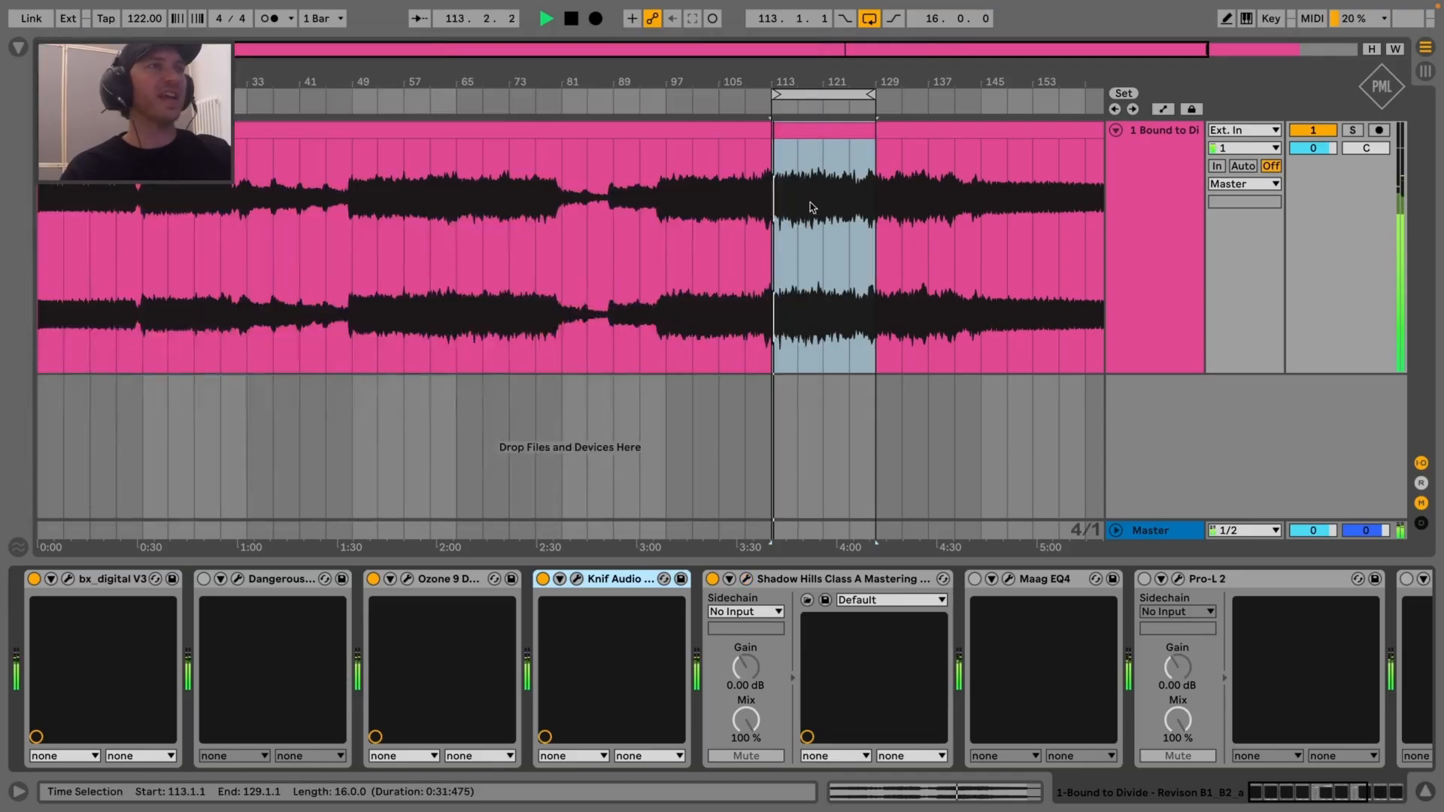
Extend the loop start back to bar 73 and continue playback from around bar 80
{"action": "left_click_drag", "start_coordinate": [775, 94], "coordinate": [509, 92]}
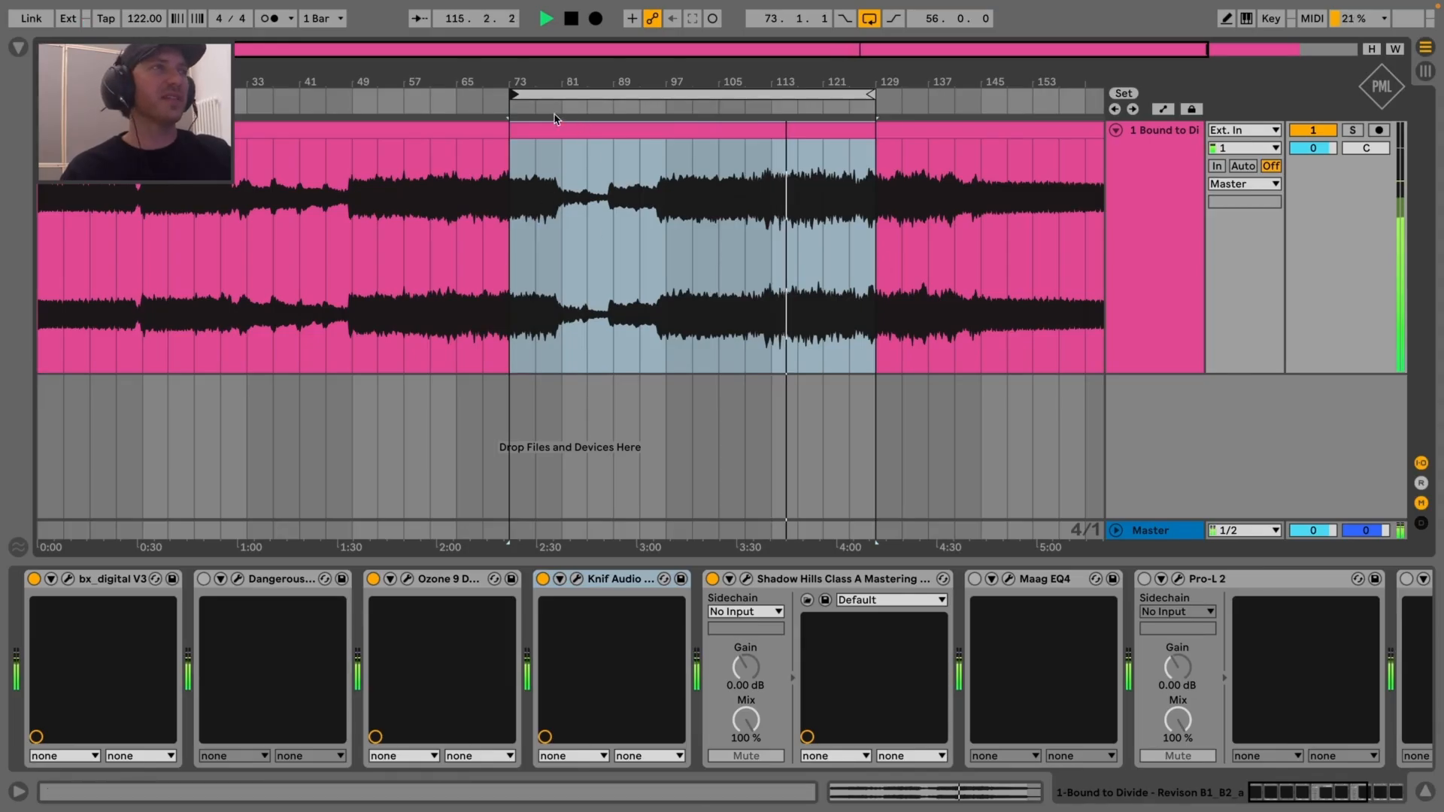
{"action": "left_click", "coordinate": [554, 106]}
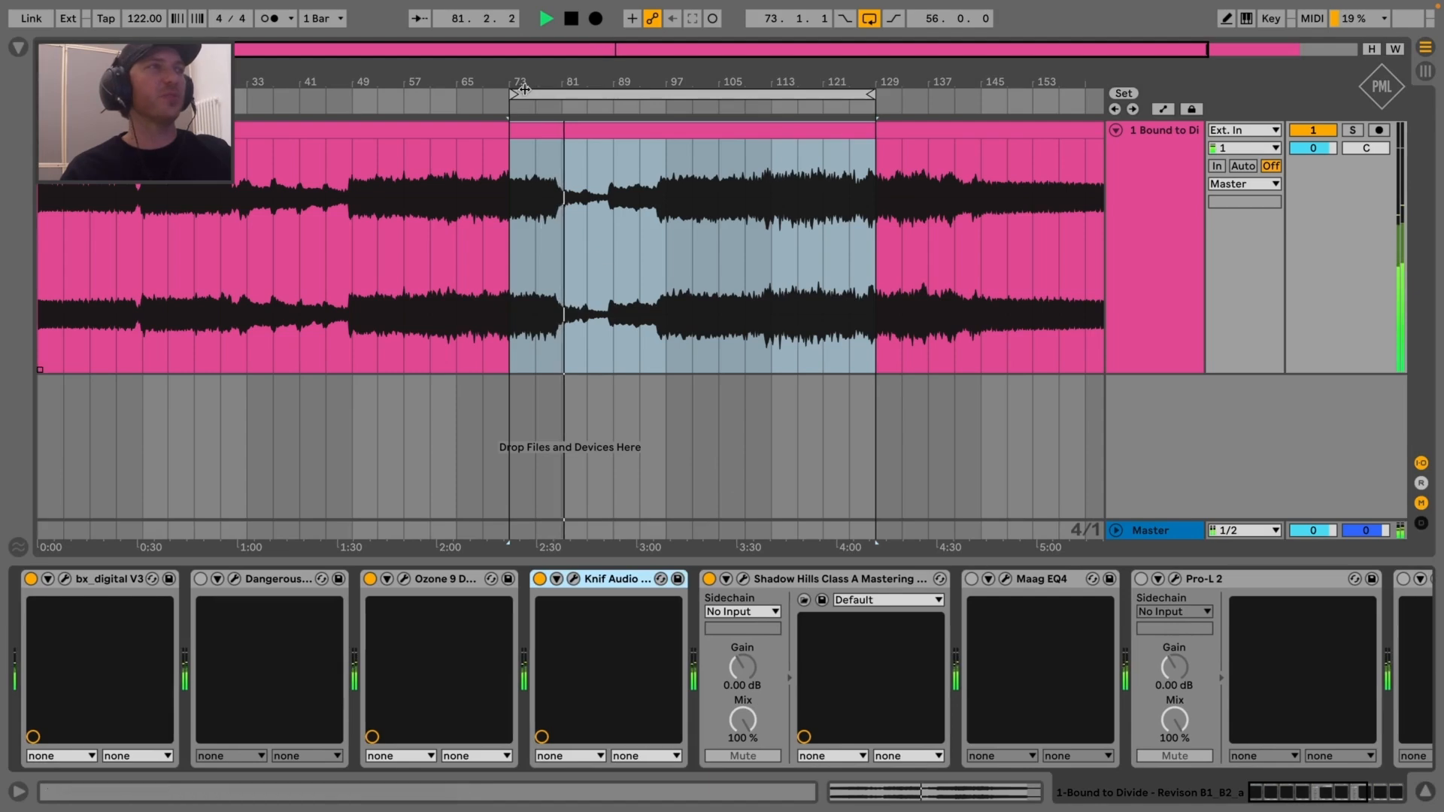
Compare the looped section with the Shadow Hills compressor bypassed and switched on, leaving it active
{"action": "left_click_drag", "start_coordinate": [527, 78], "coordinate": [526, 64]}
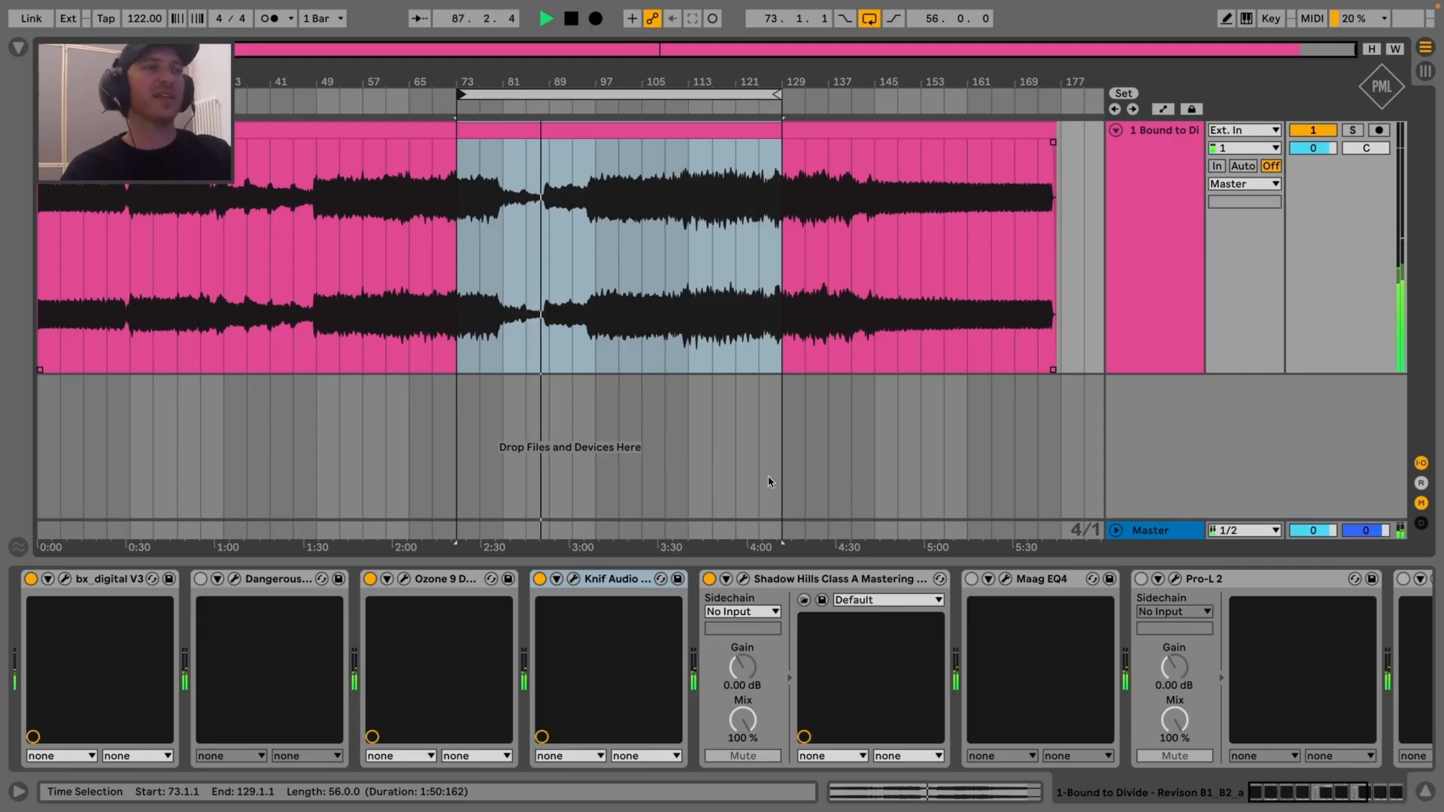
{"action": "left_click", "coordinate": [708, 579]}
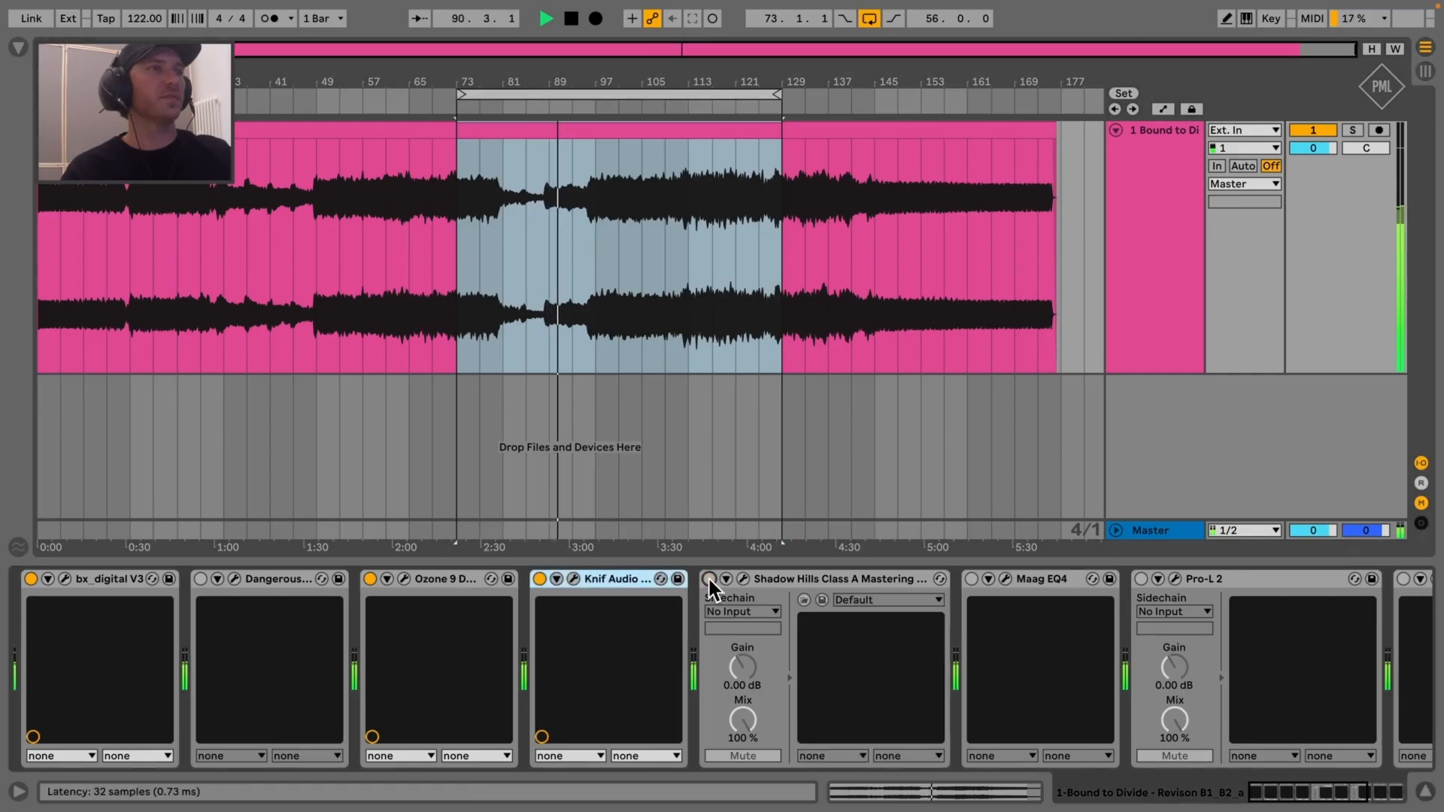
{"action": "left_click", "coordinate": [708, 579]}
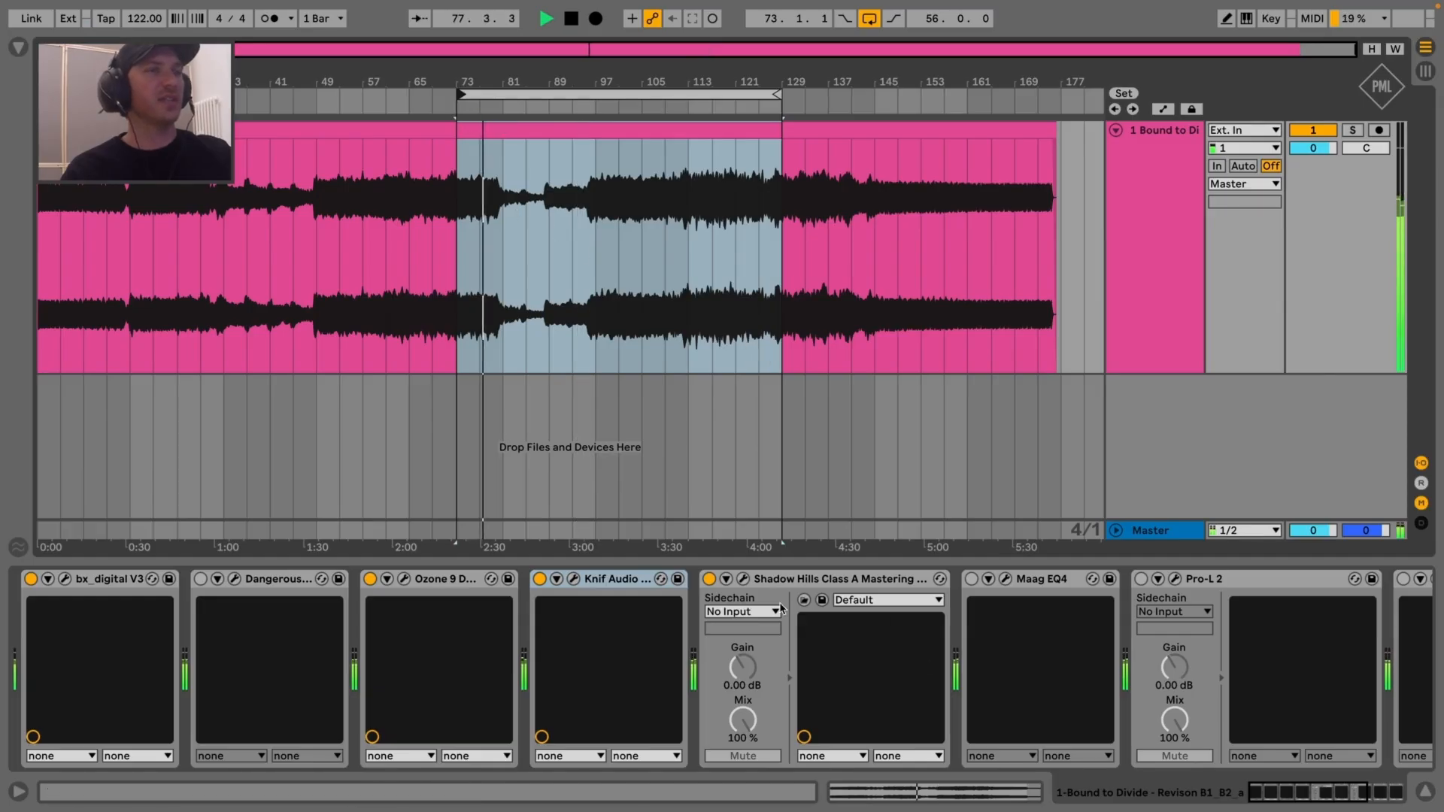
{"action": "left_click", "coordinate": [706, 577]}
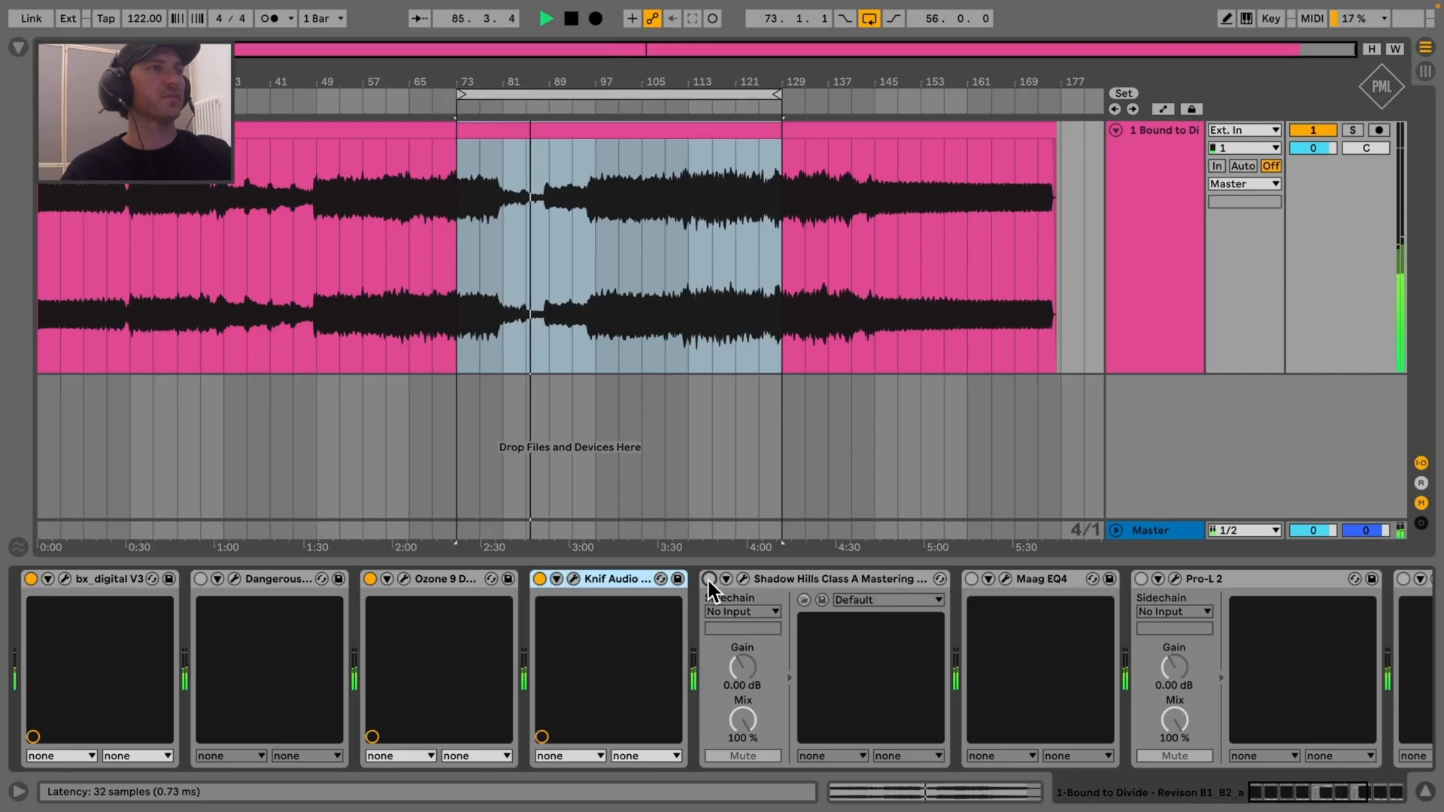
{"action": "left_click", "coordinate": [707, 578]}
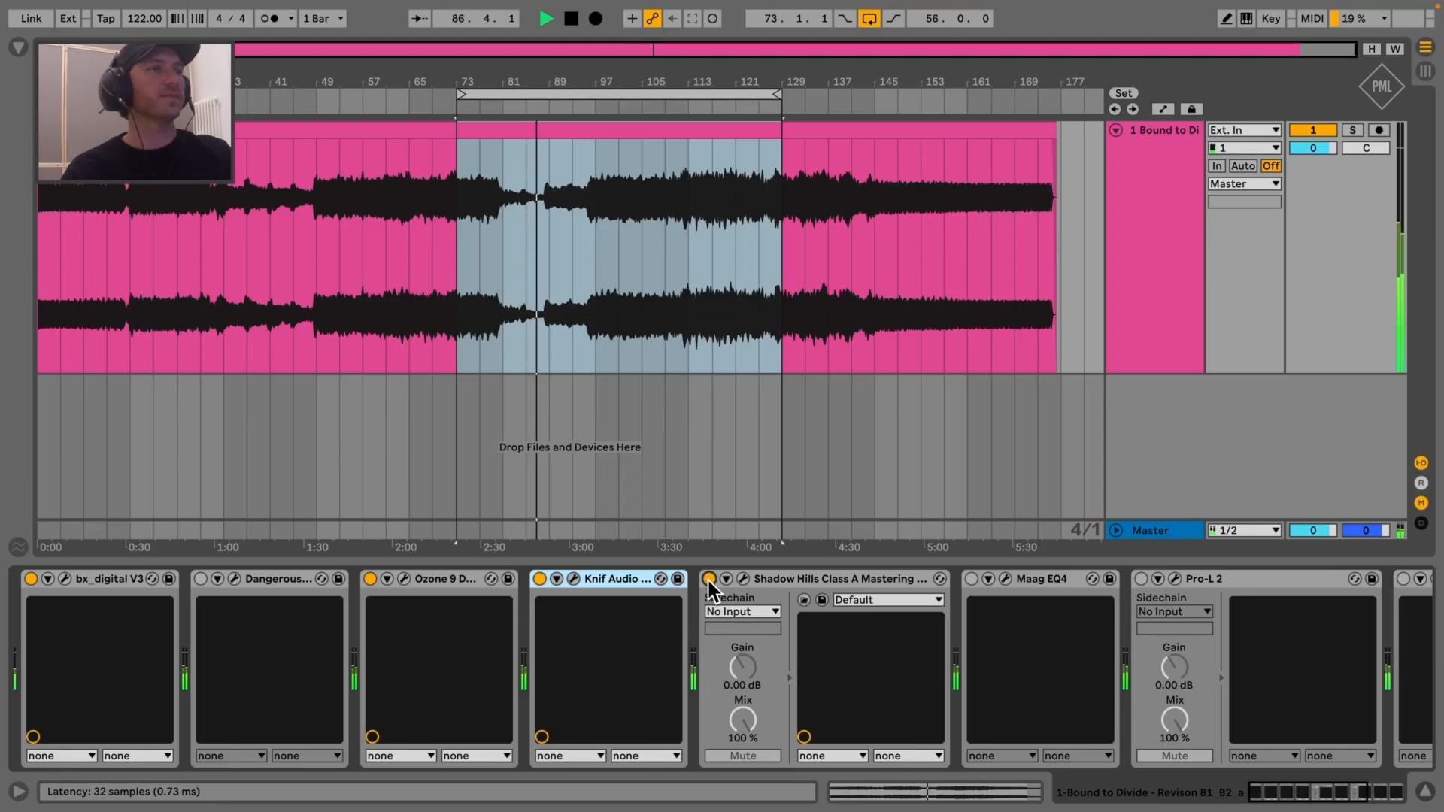
Recheck the Shadow Hills parallel mix setting, close its window and compare the sound with the compressor briefly bypassed
{"action": "left_click", "coordinate": [743, 578]}
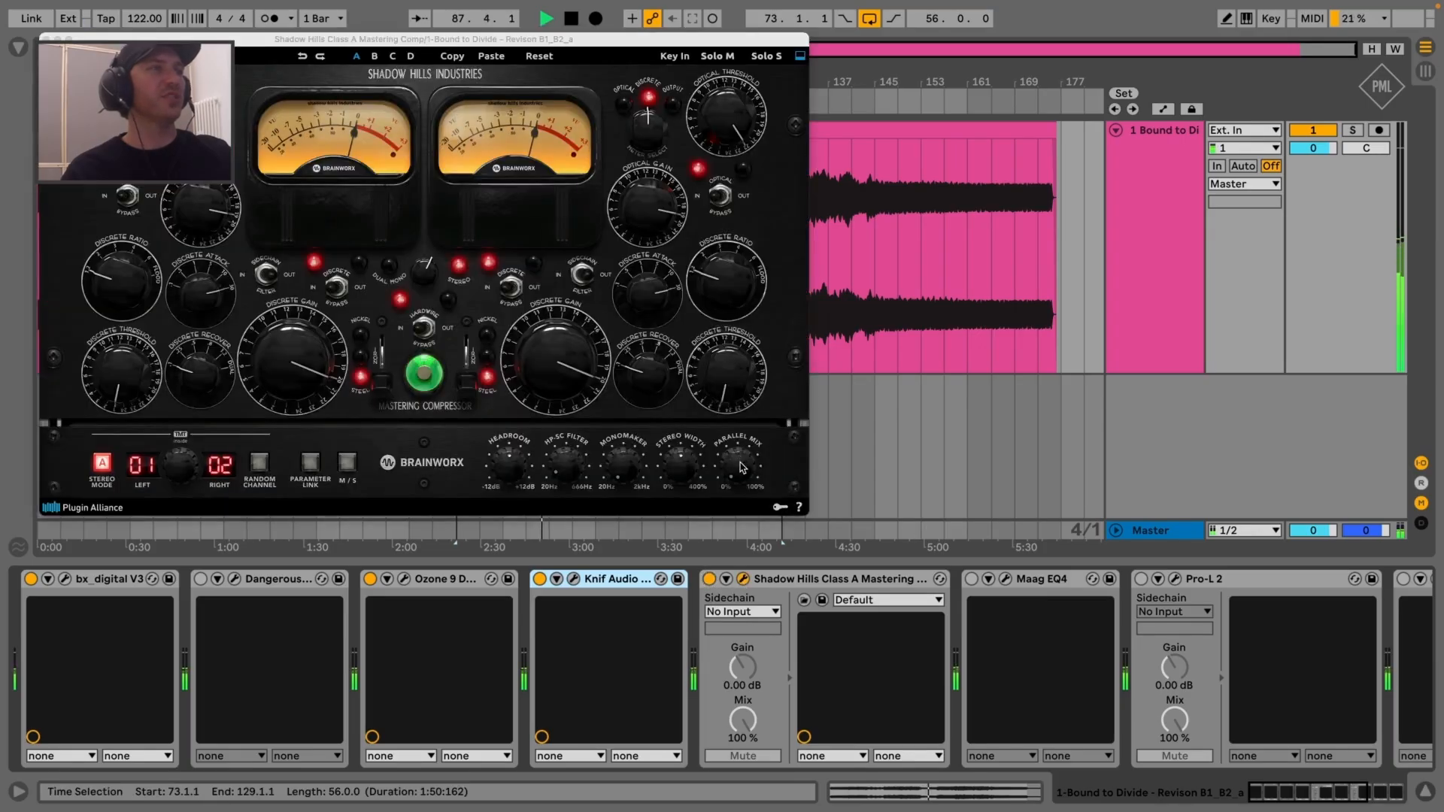
{"action": "left_click", "coordinate": [46, 39]}
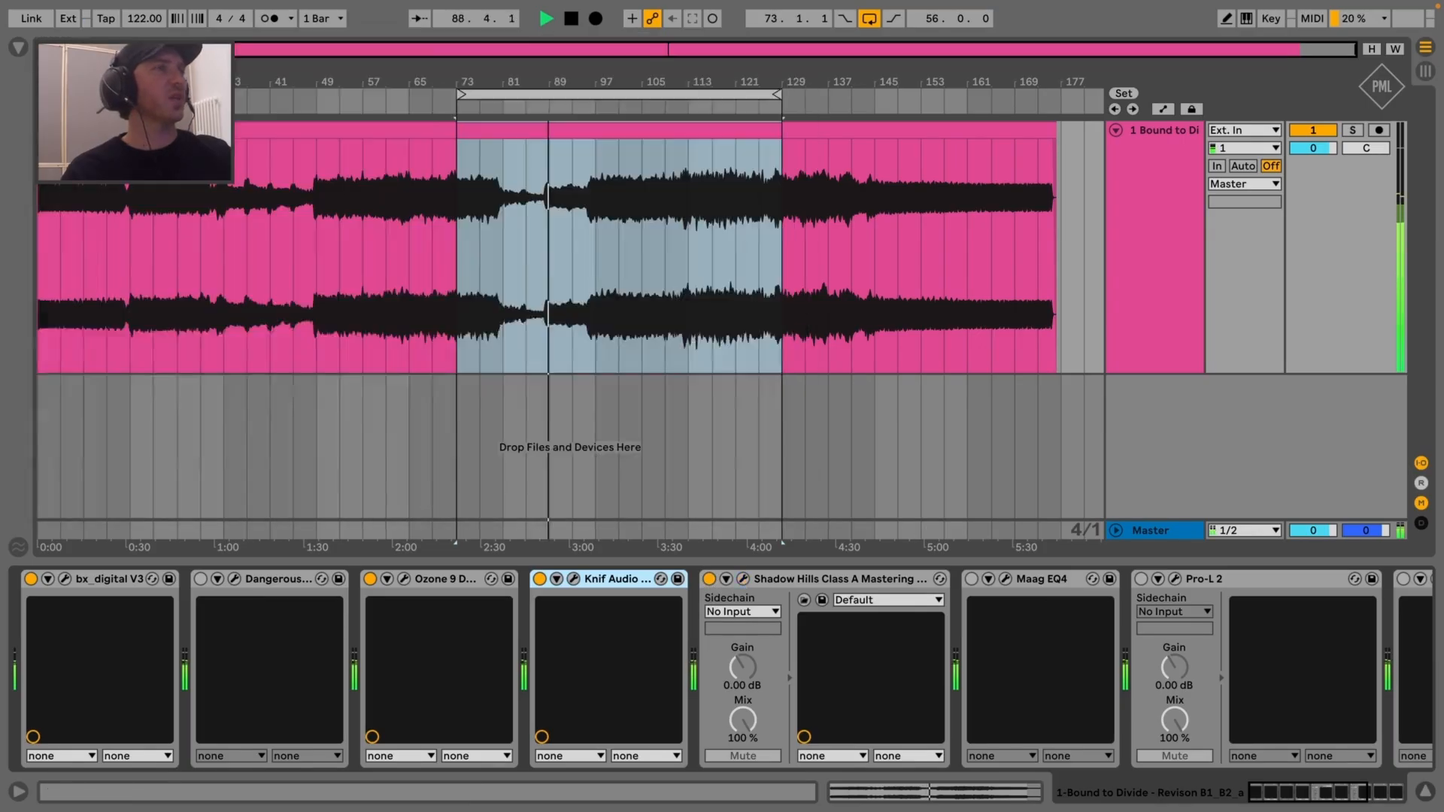
{"action": "left_click", "coordinate": [708, 579]}
{"action": "left_click", "coordinate": [709, 579]}
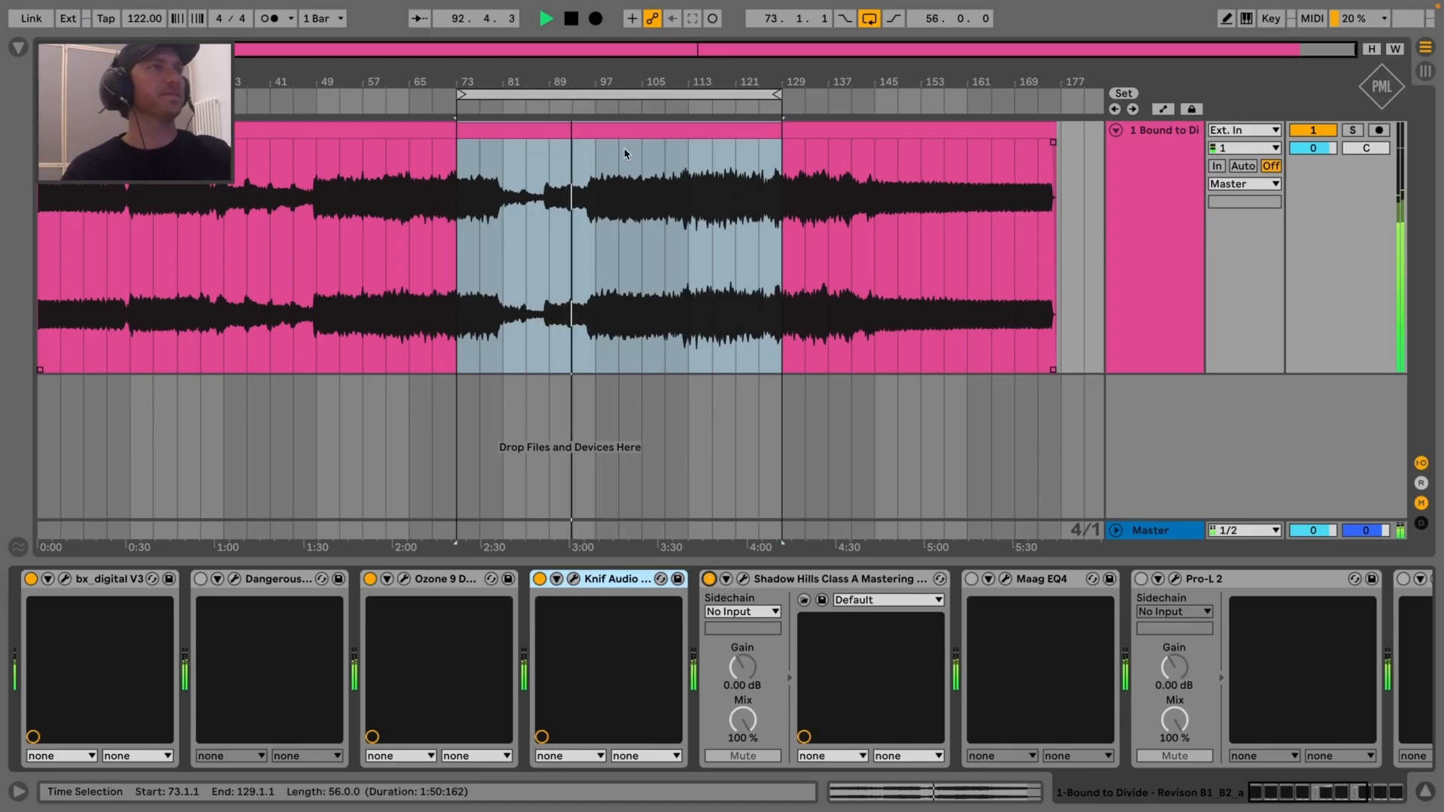
Move the loop start to bar 113 and switch on the Maag EQ4 with its window open
{"action": "left_click_drag", "start_coordinate": [461, 96], "coordinate": [689, 94]}
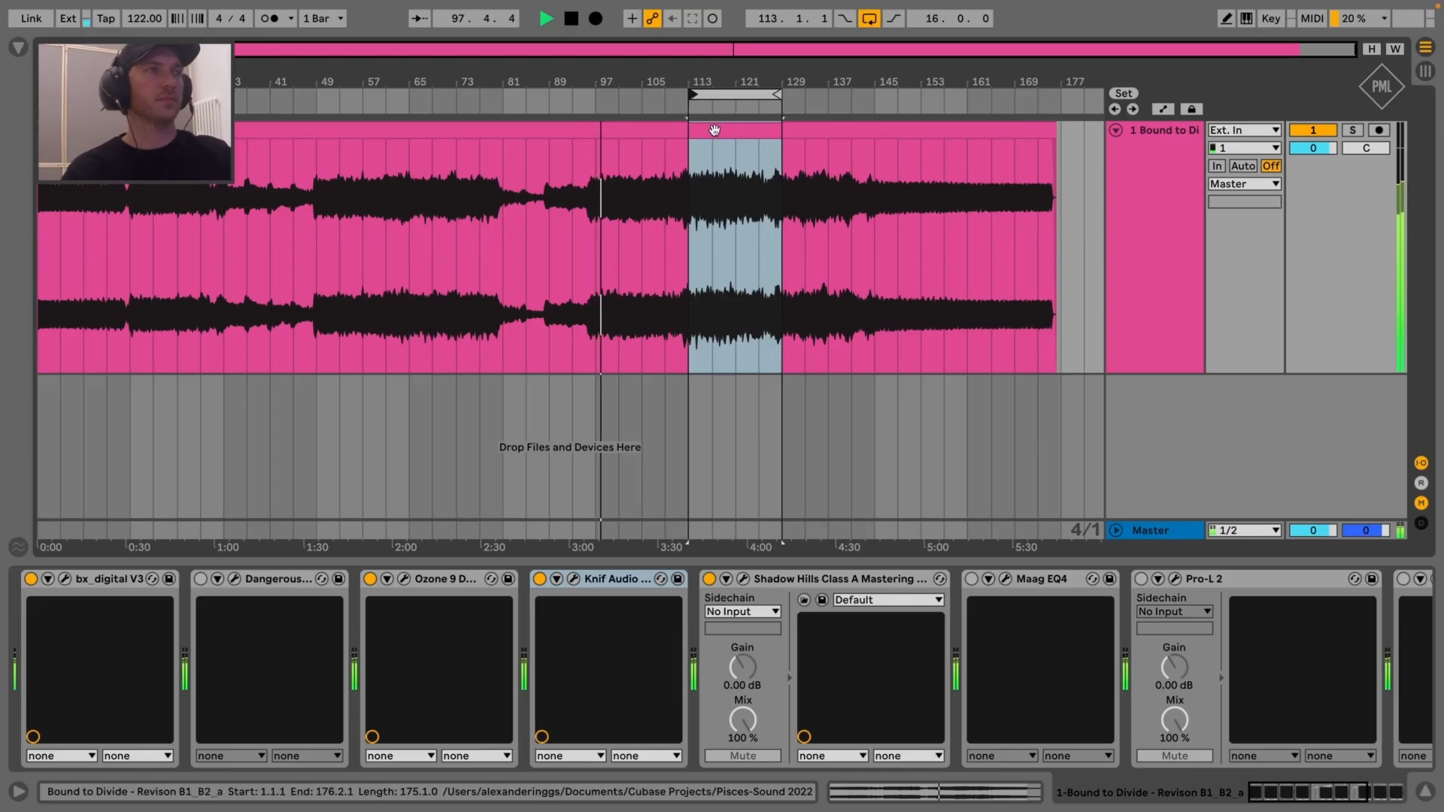
{"action": "scroll", "coordinate": [1012, 615], "scroll_direction": "right", "scroll_amount": 5}
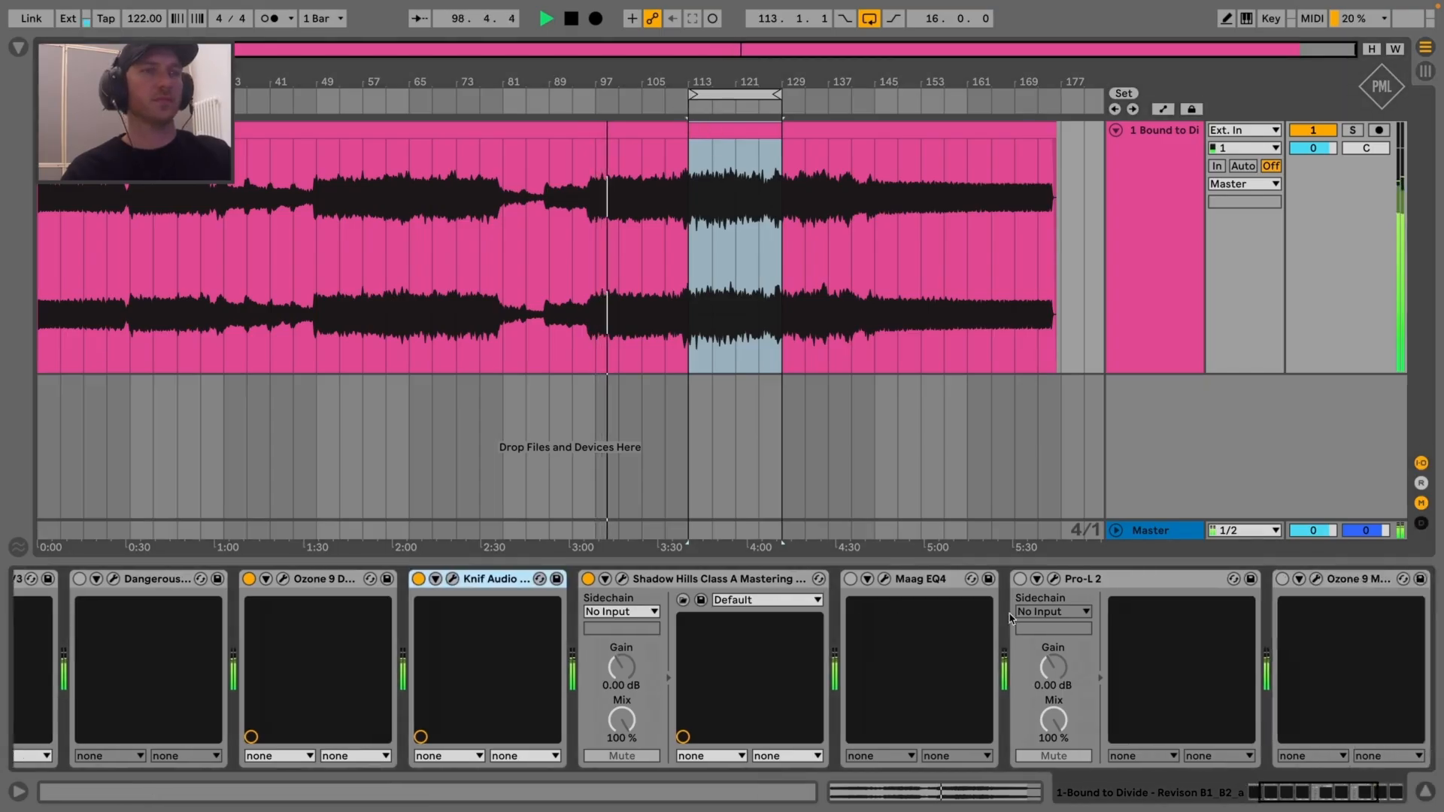
{"action": "scroll", "coordinate": [1011, 615], "scroll_direction": "left", "scroll_amount": 5}
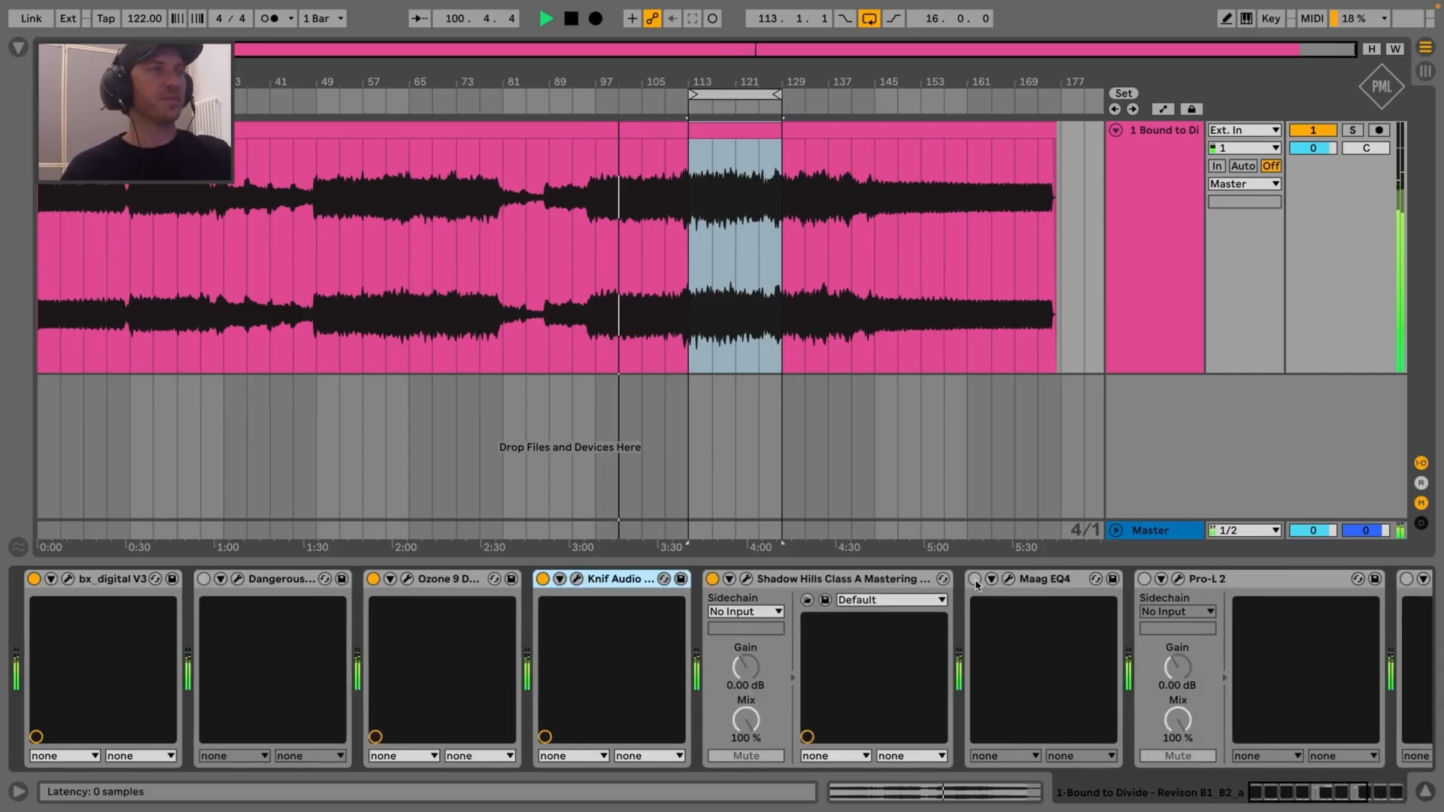
{"action": "left_click", "coordinate": [975, 583]}
{"action": "left_click", "coordinate": [1009, 579]}
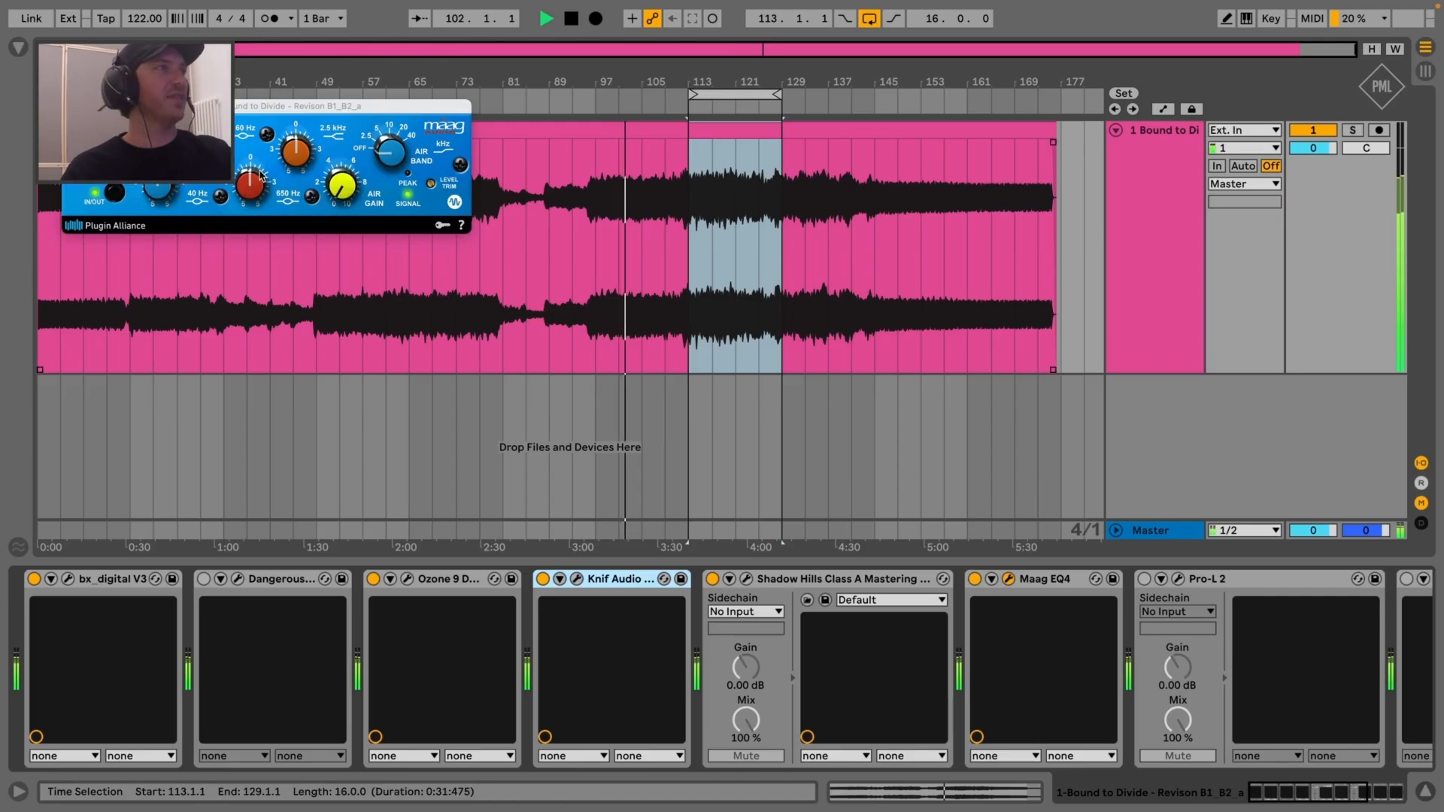
Turn up the Maag EQ4 air band frequency and raise its air gain to 4.0 with the MetricAB spectrum open
{"action": "left_click_drag", "start_coordinate": [304, 109], "coordinate": [296, 170]}
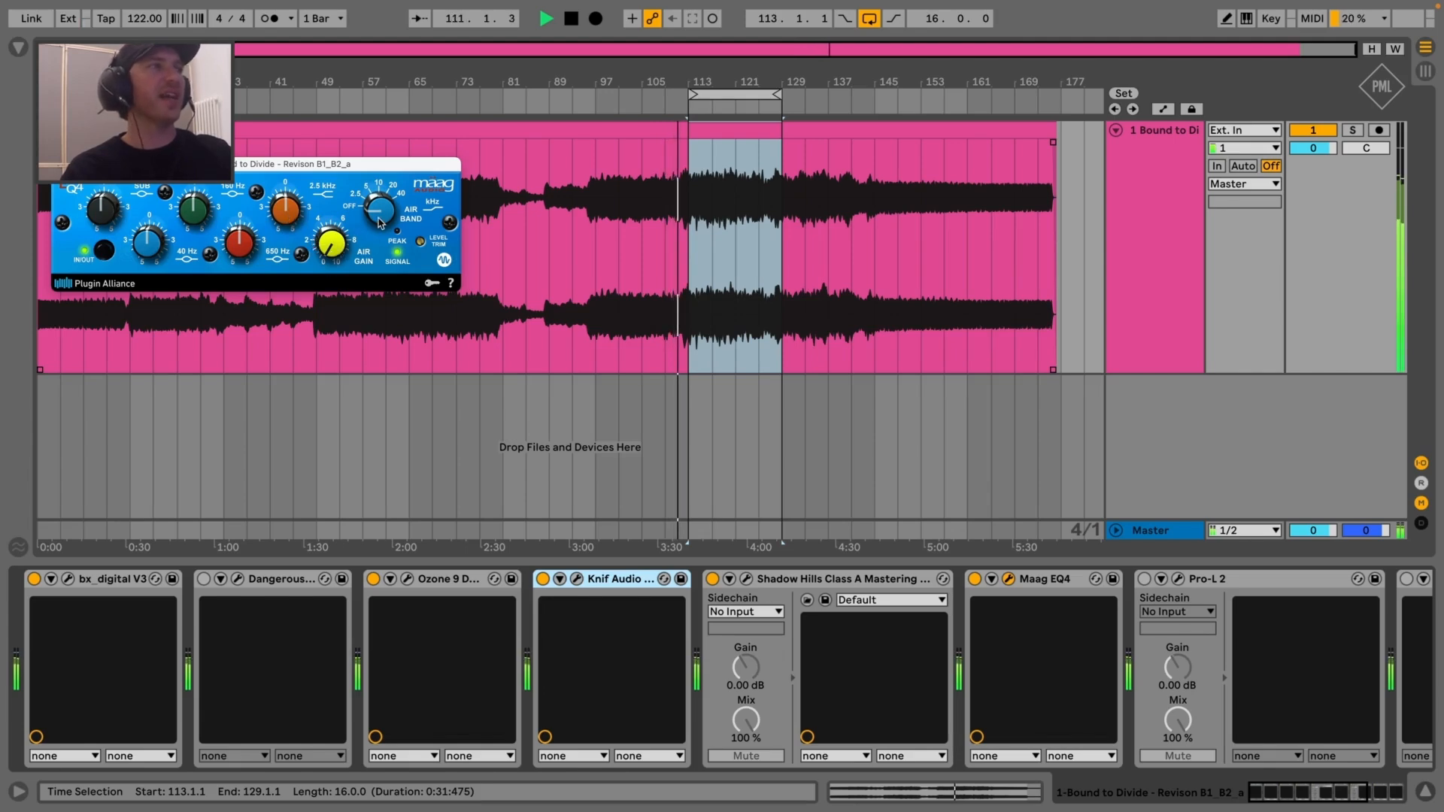
{"action": "left_click_drag", "start_coordinate": [386, 198], "coordinate": [390, 208]}
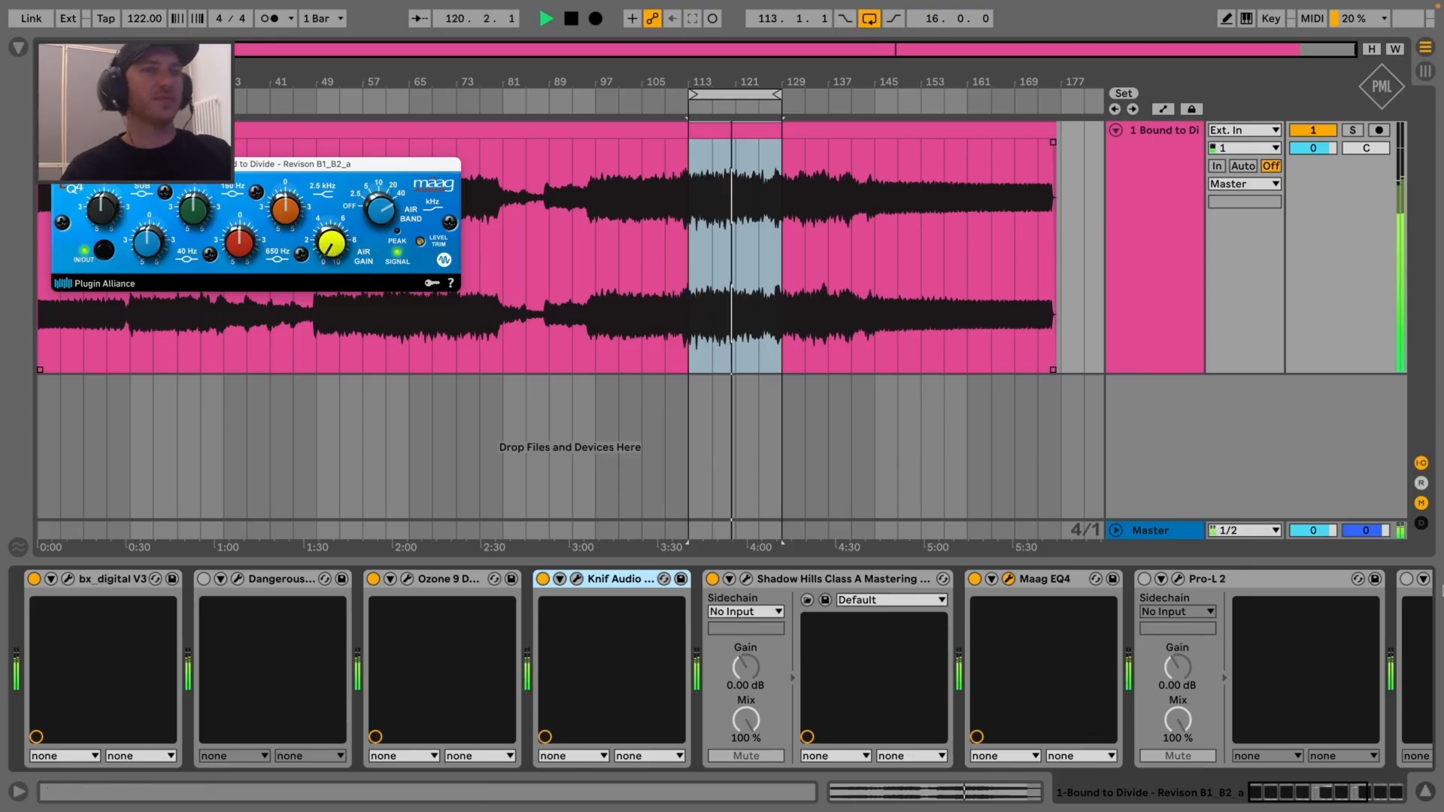
{"action": "scroll", "coordinate": [1269, 620], "scroll_direction": "right", "scroll_amount": 5}
{"action": "left_click", "coordinate": [1202, 580]}
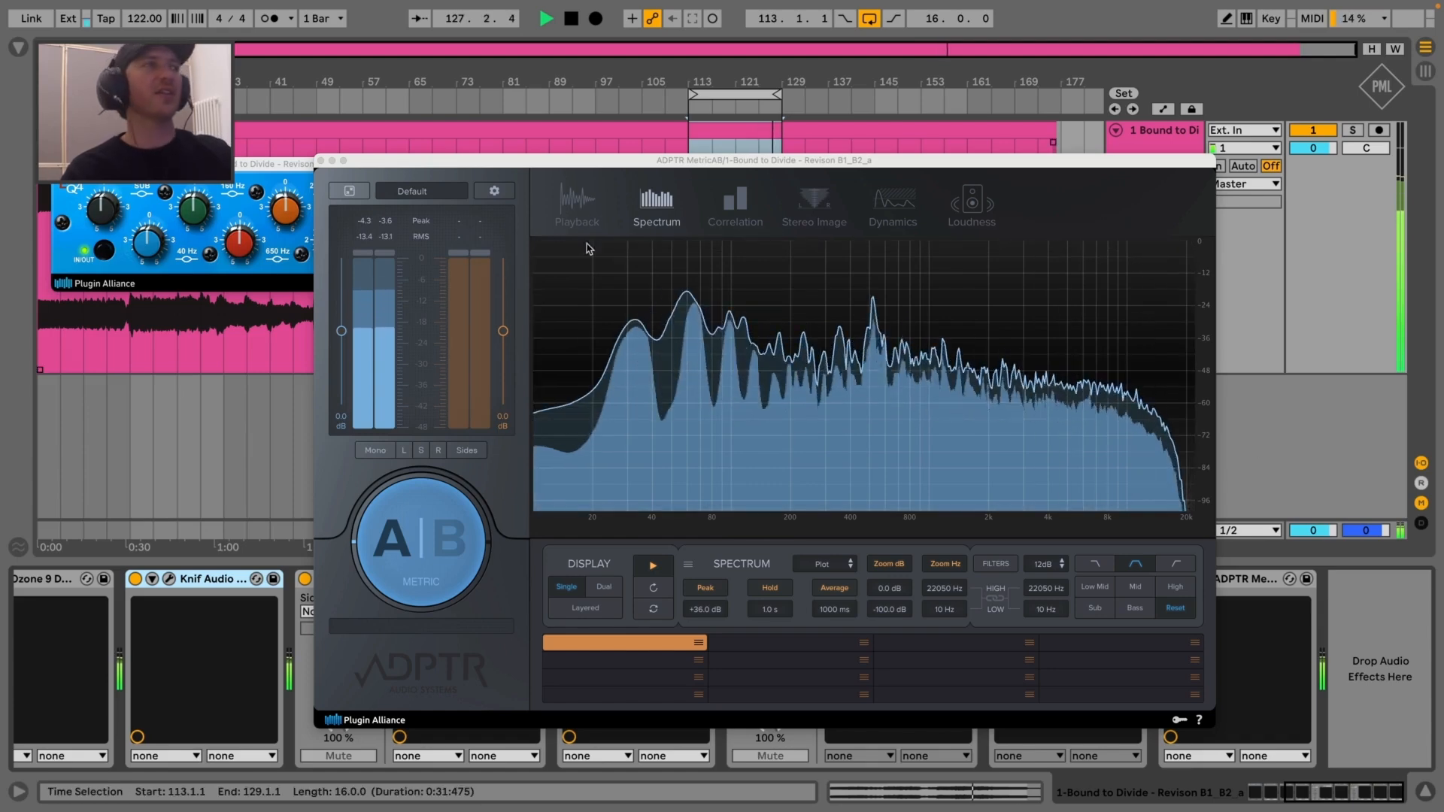
{"action": "left_click", "coordinate": [264, 179]}
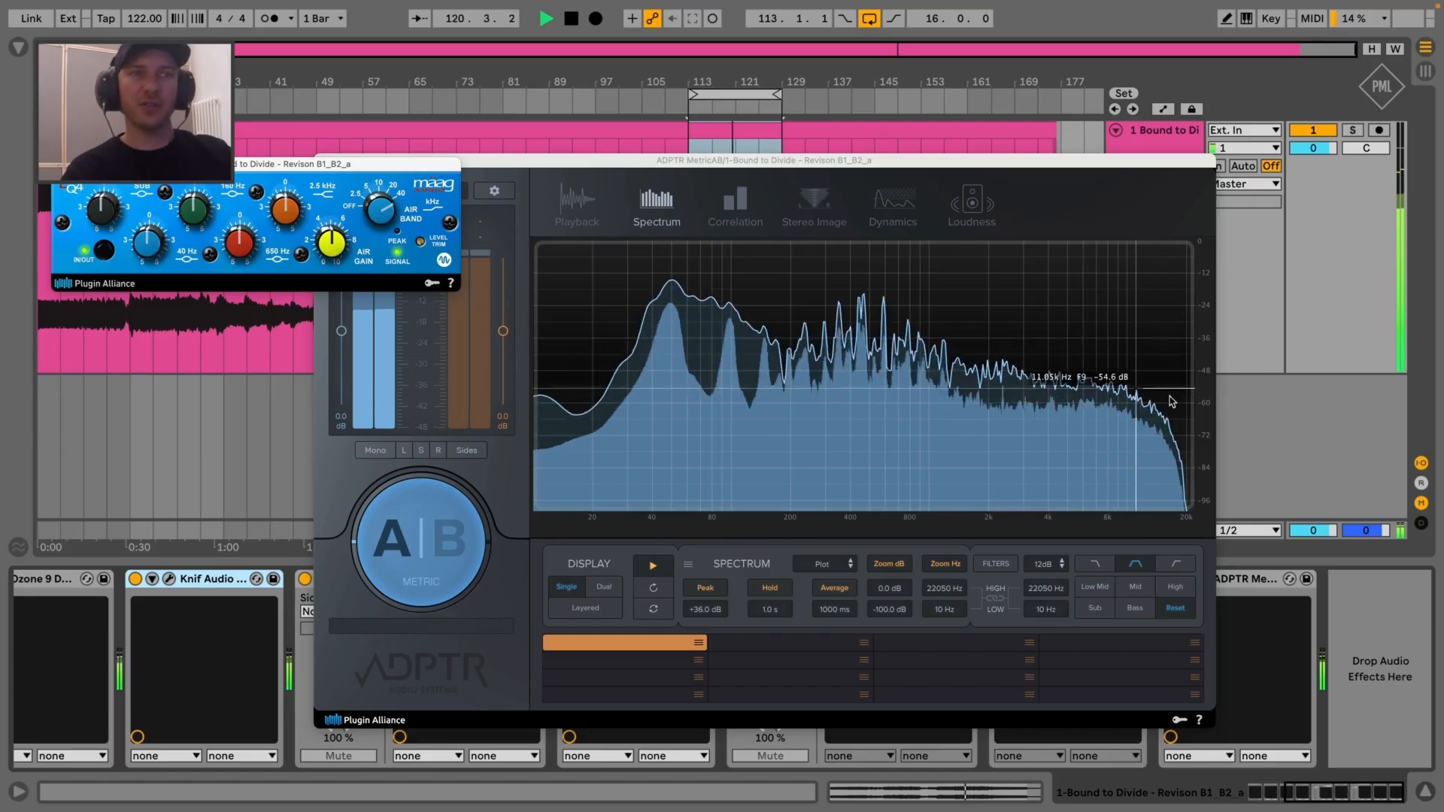
Arrange the Maag EQ4 and MetricAB windows side by side so the device chain is reachable
{"action": "left_click_drag", "start_coordinate": [270, 163], "coordinate": [528, 181]}
{"action": "left_click_drag", "start_coordinate": [434, 164], "coordinate": [691, 165]}
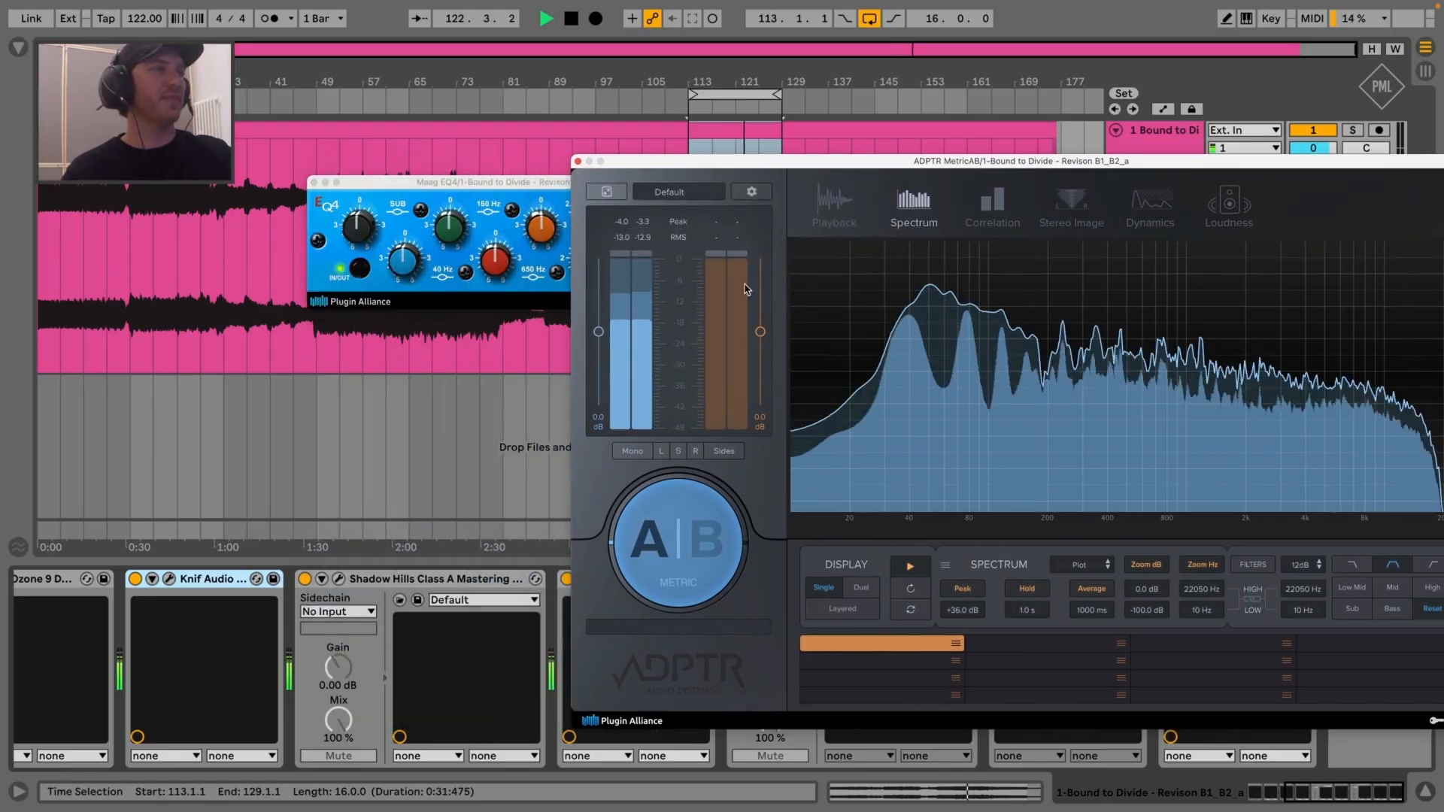
{"action": "left_click_drag", "start_coordinate": [894, 161], "coordinate": [1312, 174]}
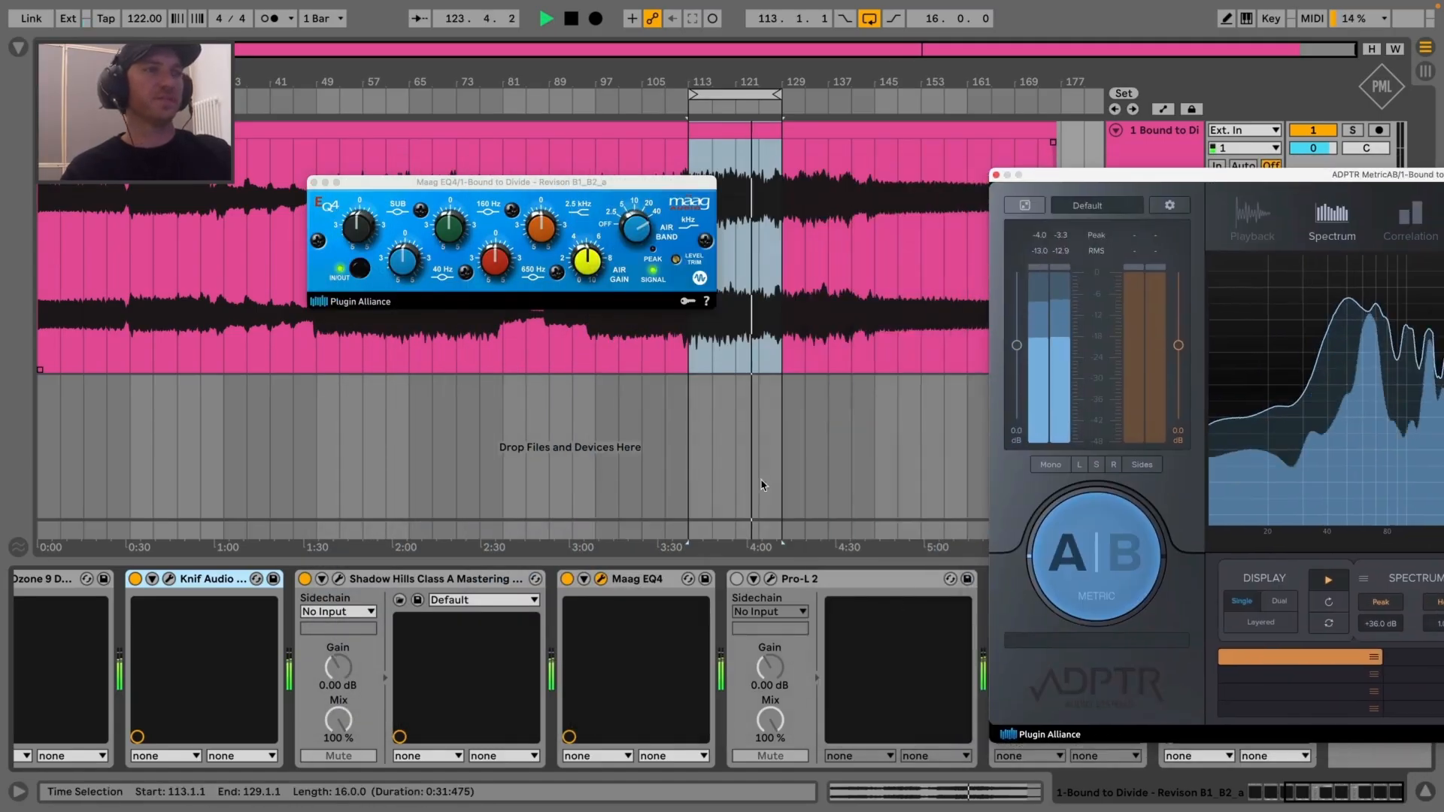
Compare the looped section with the Maag EQ4 bypassed and active, moving the MetricAB window aside again
{"action": "left_click", "coordinate": [566, 579]}
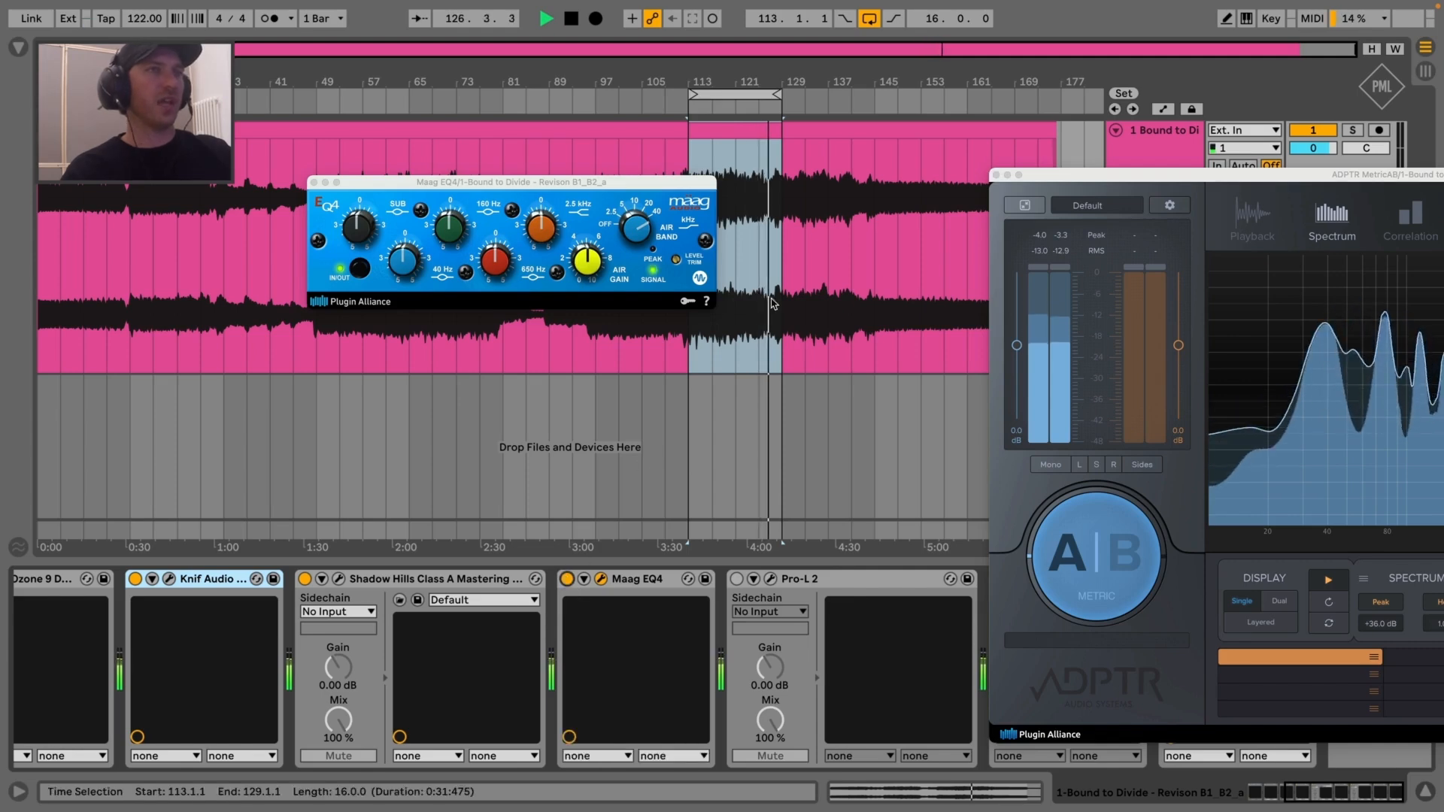
{"action": "left_click_drag", "start_coordinate": [1137, 175], "coordinate": [586, 122]}
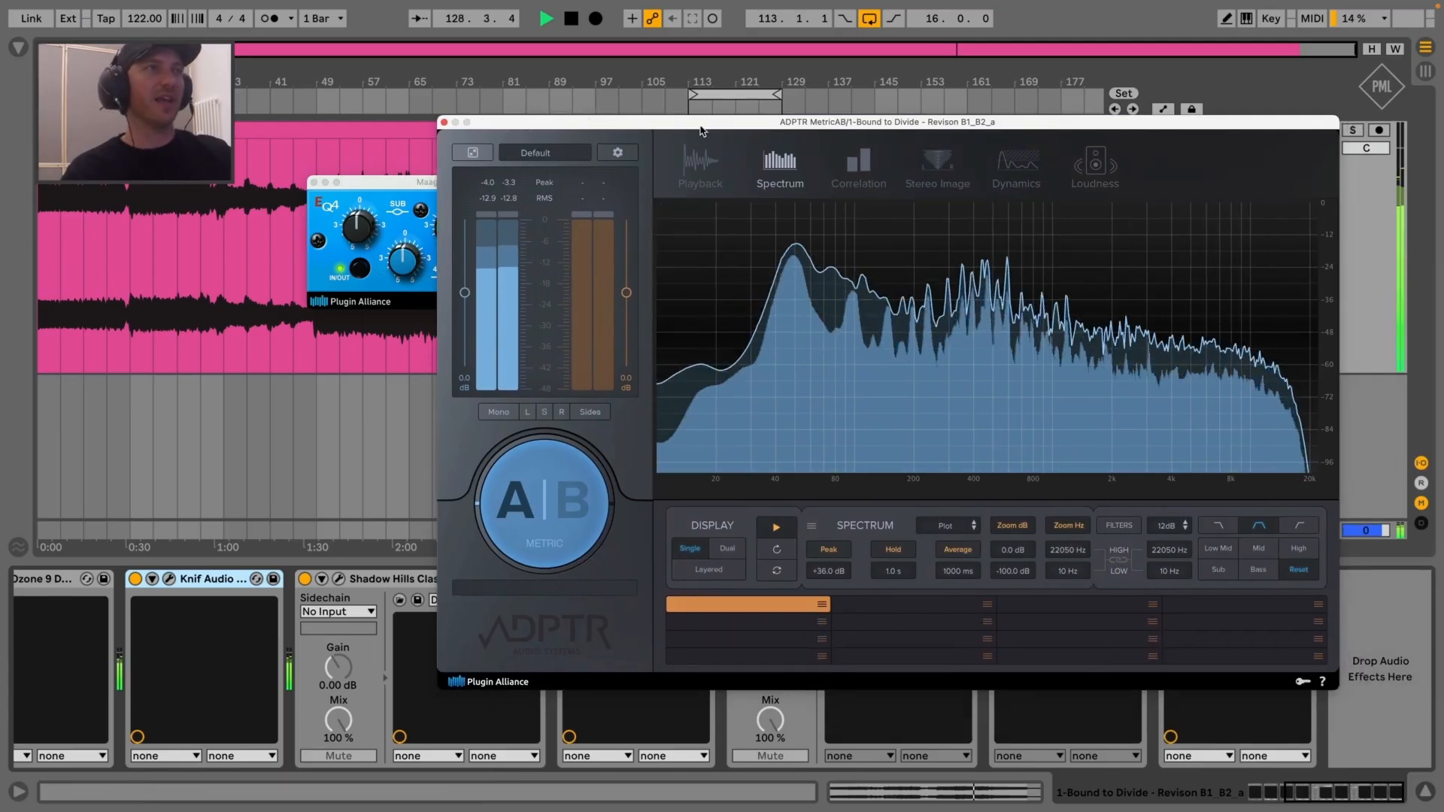
{"action": "left_click_drag", "start_coordinate": [701, 123], "coordinate": [1223, 139]}
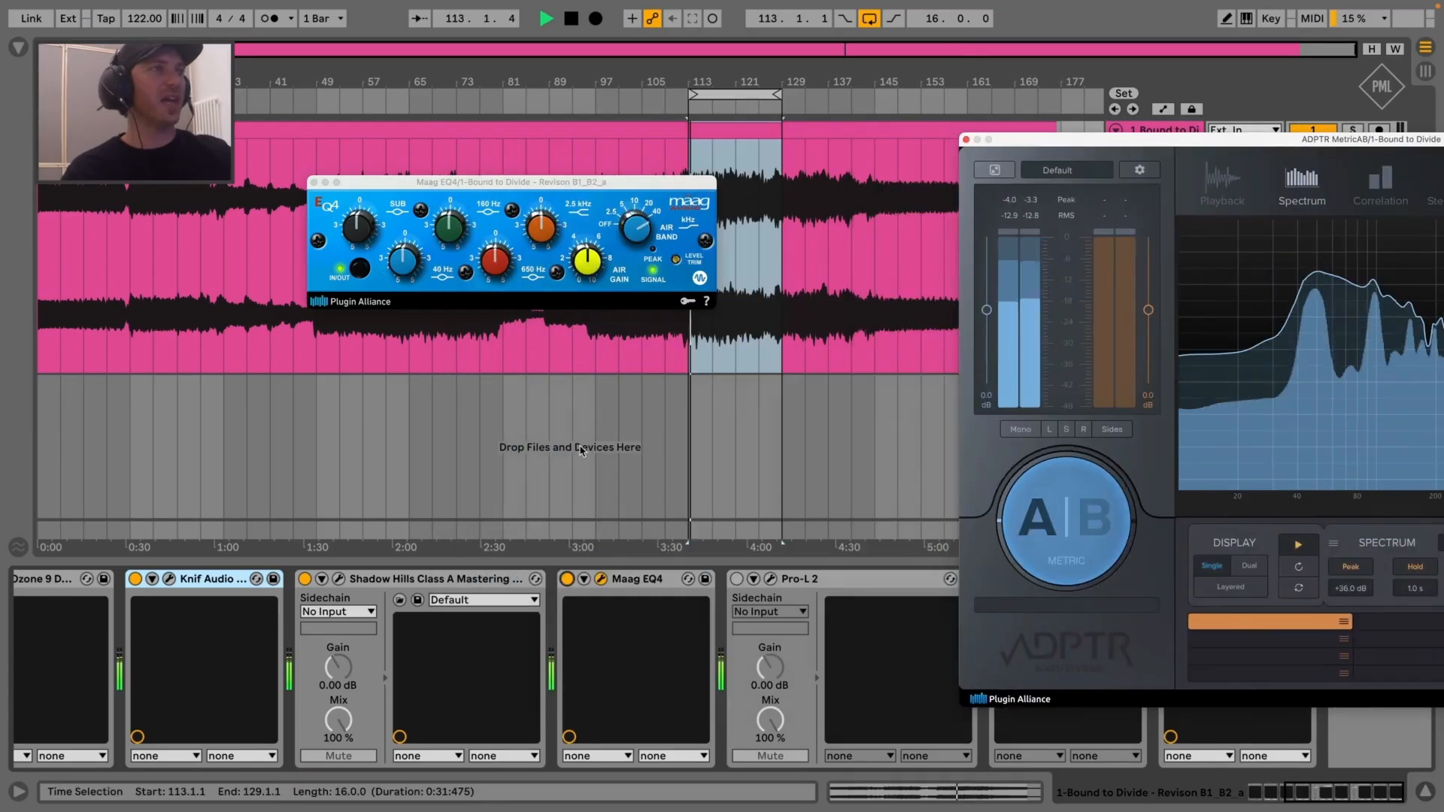
{"action": "left_click", "coordinate": [567, 579]}
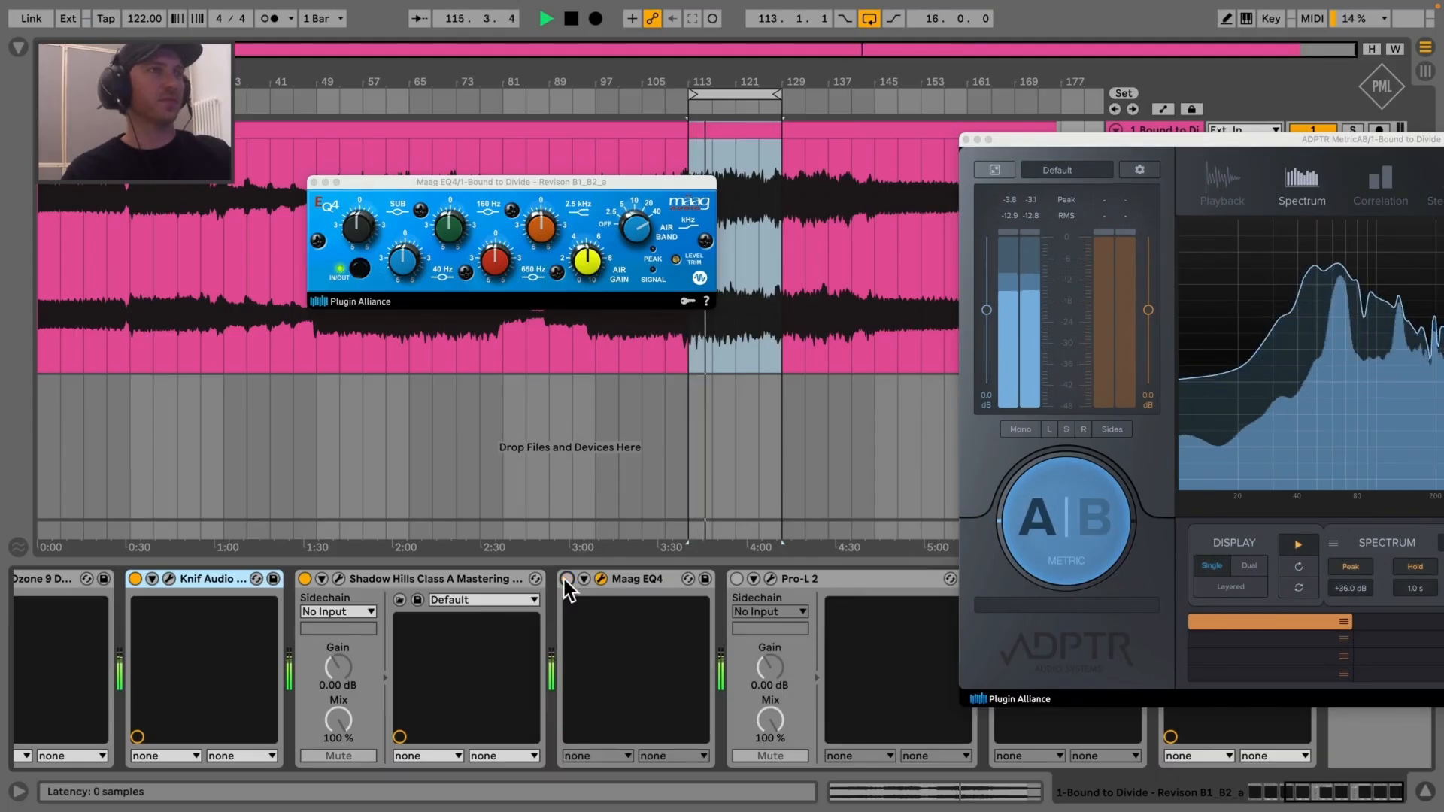
{"action": "left_click", "coordinate": [567, 579]}
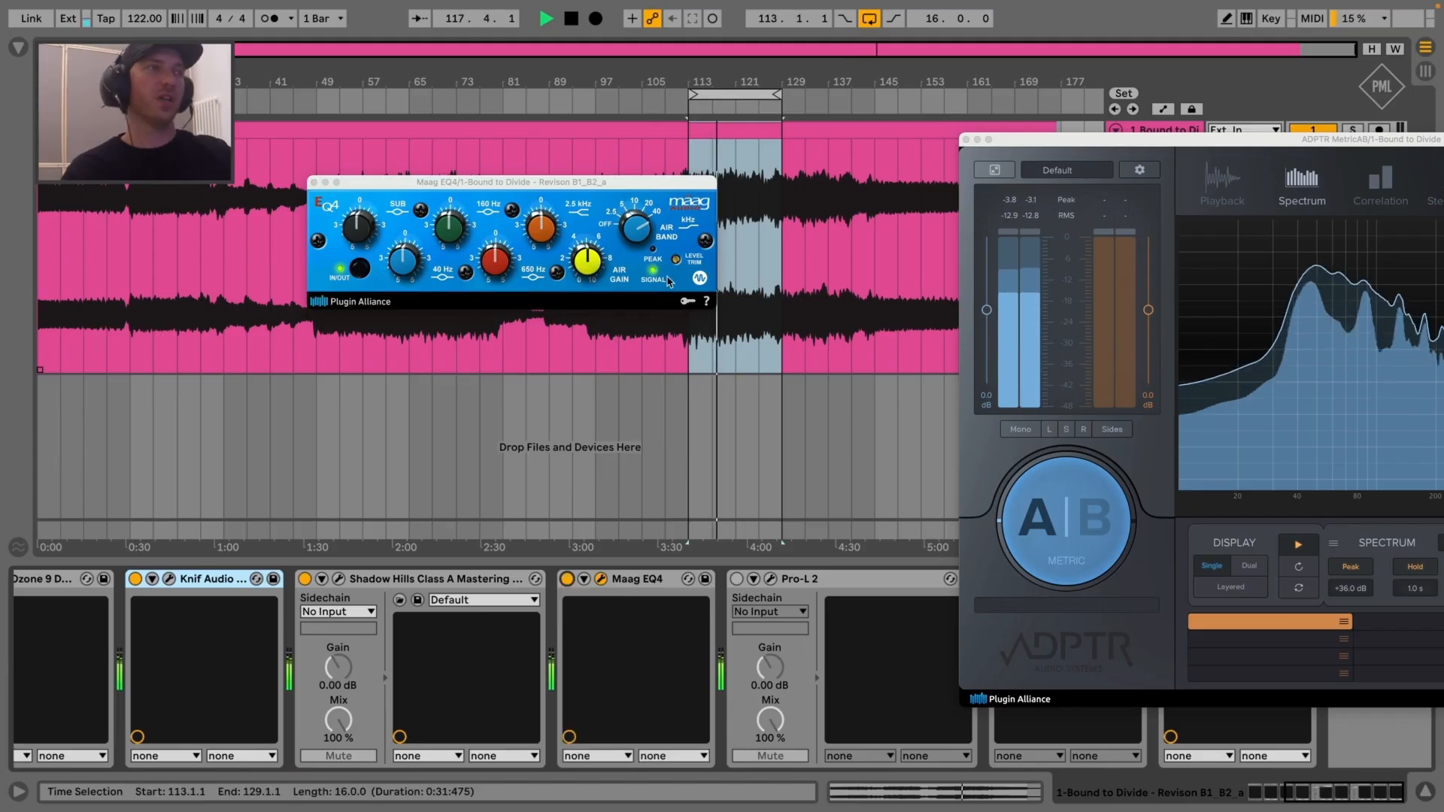
Check the Maag EQ4 air gain, close its window and compare the sound with the EQ bypassed and switched on
{"action": "mouse_move", "coordinate": [593, 262]}
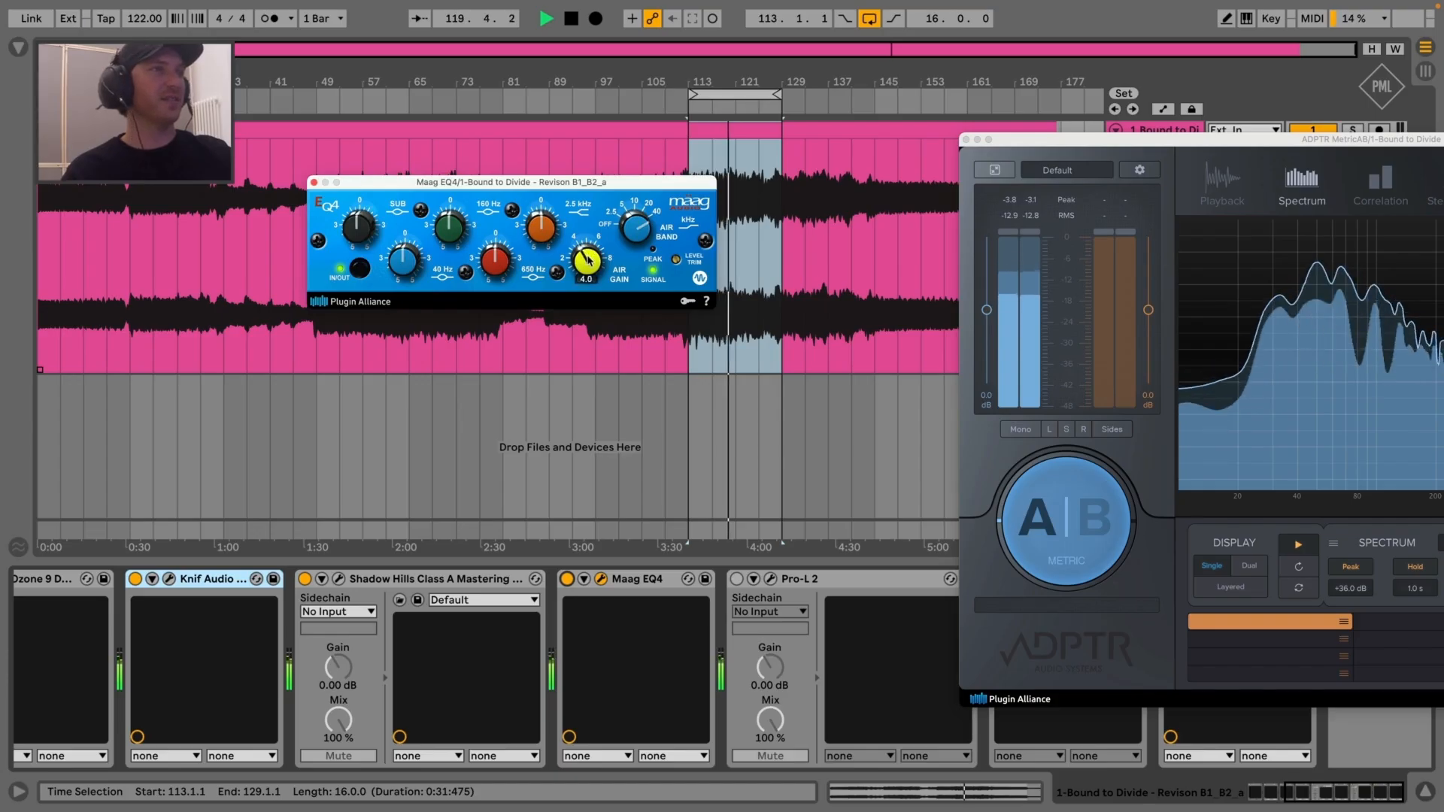
{"action": "left_click", "coordinate": [314, 182]}
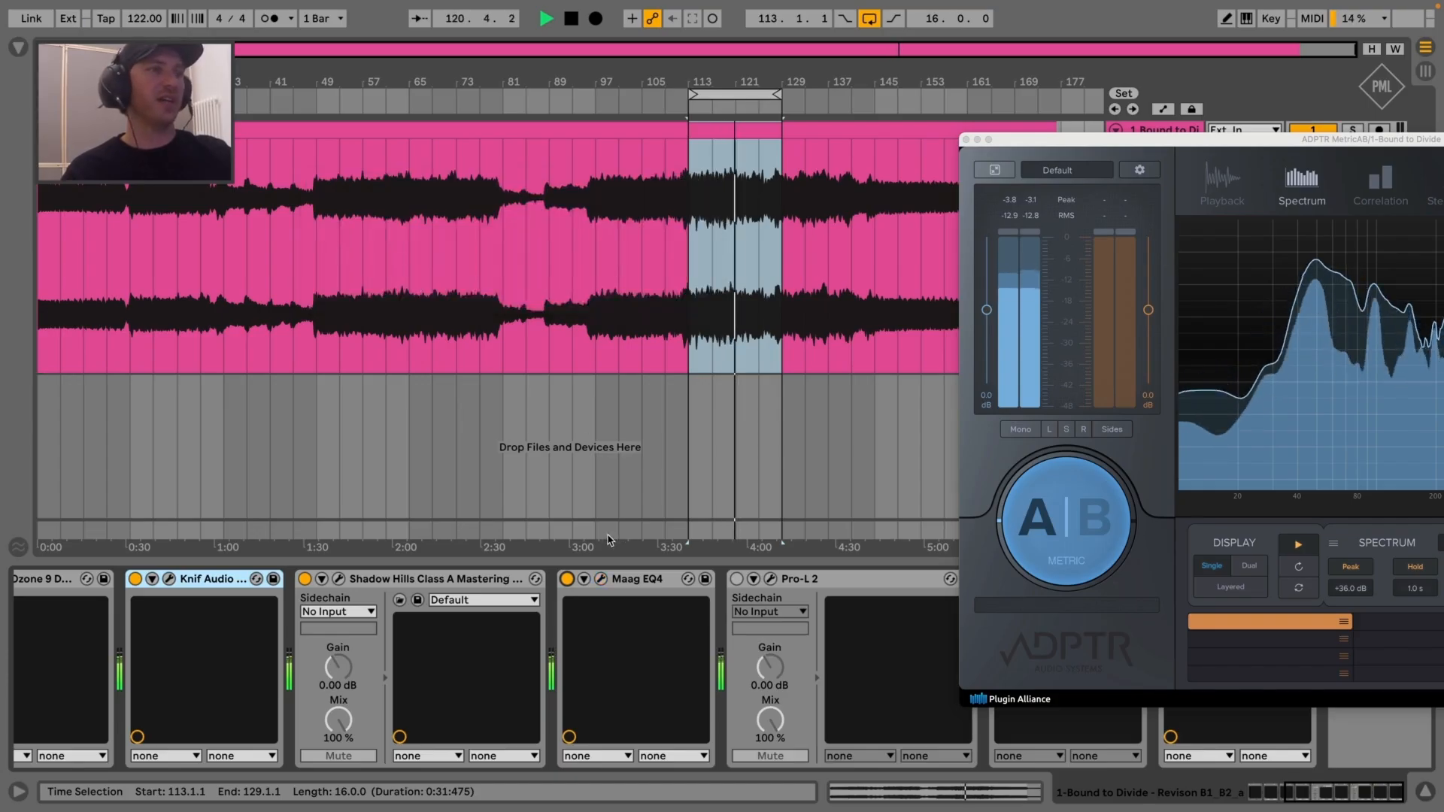
{"action": "left_click", "coordinate": [567, 579]}
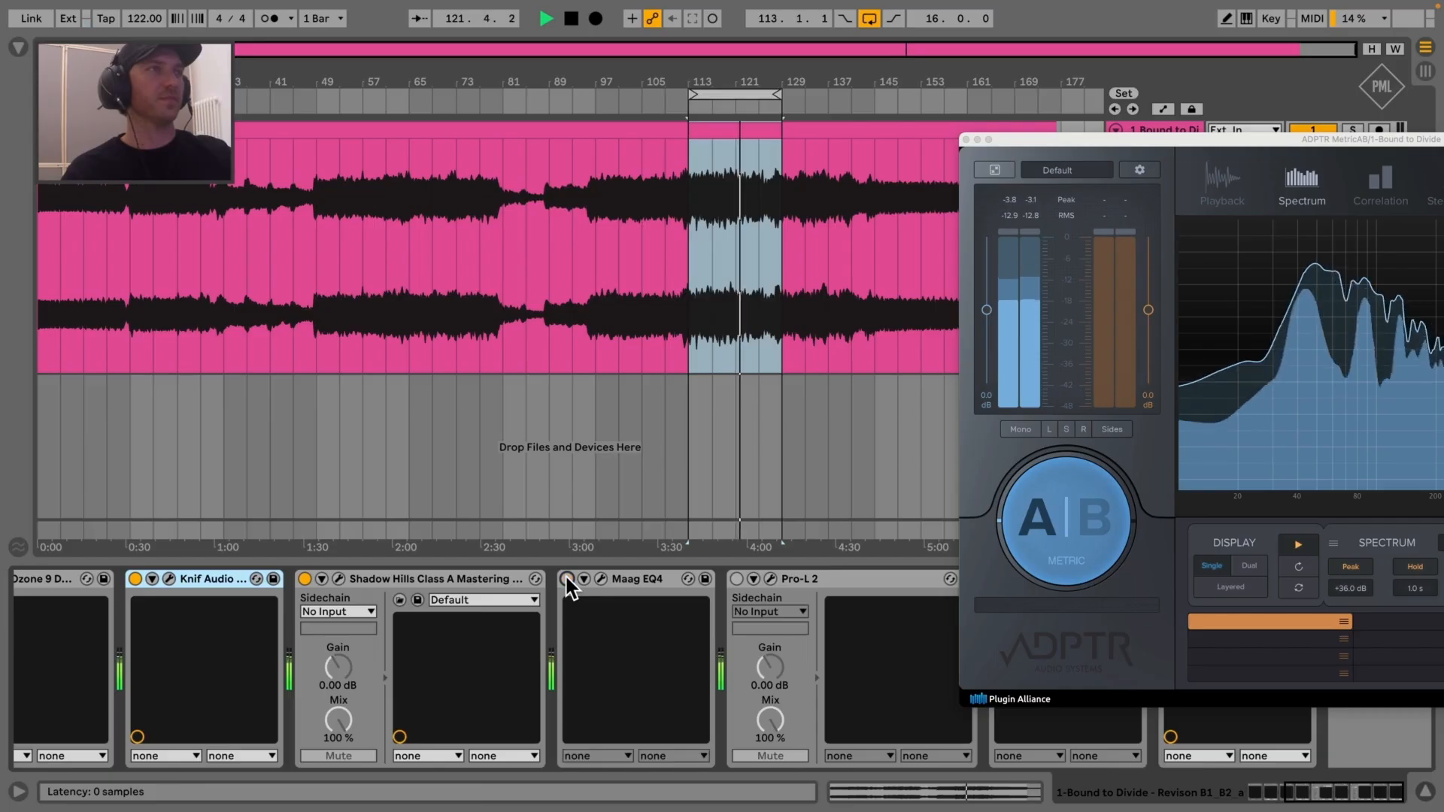
{"action": "left_click", "coordinate": [567, 579]}
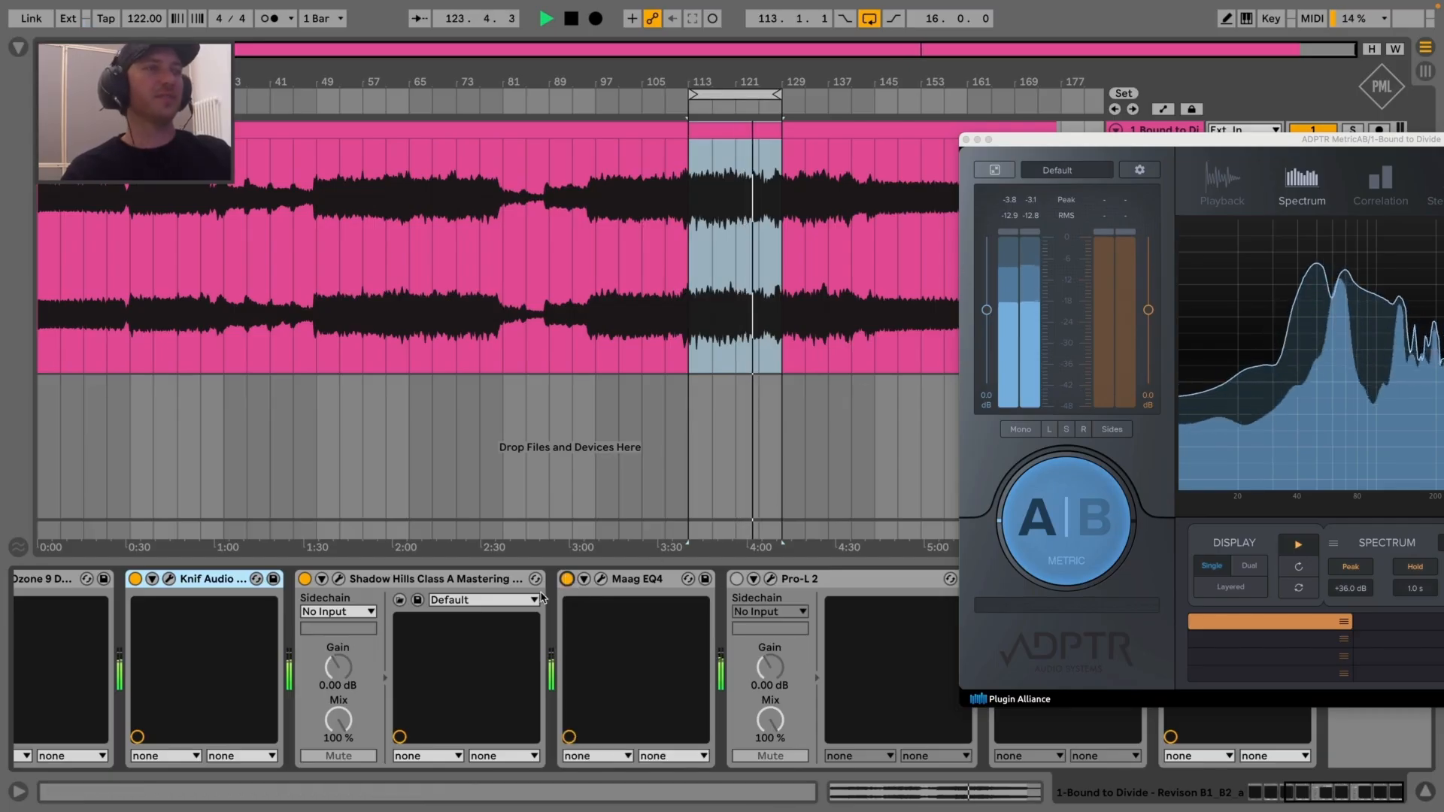
Bring the MetricAB window back into view, close it and select the whole audio clip
{"action": "left_click_drag", "start_coordinate": [1135, 140], "coordinate": [605, 93]}
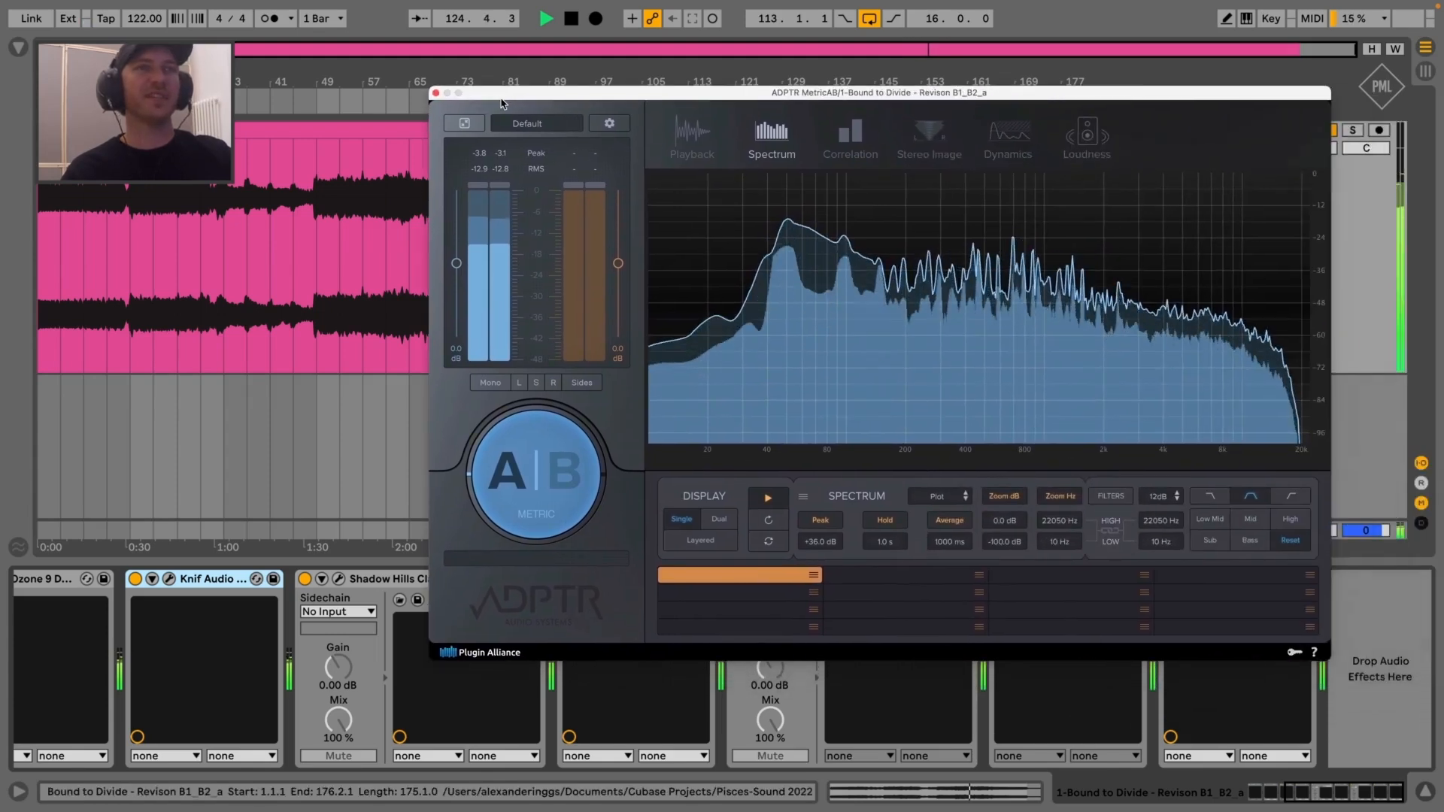
{"action": "left_click", "coordinate": [435, 93]}
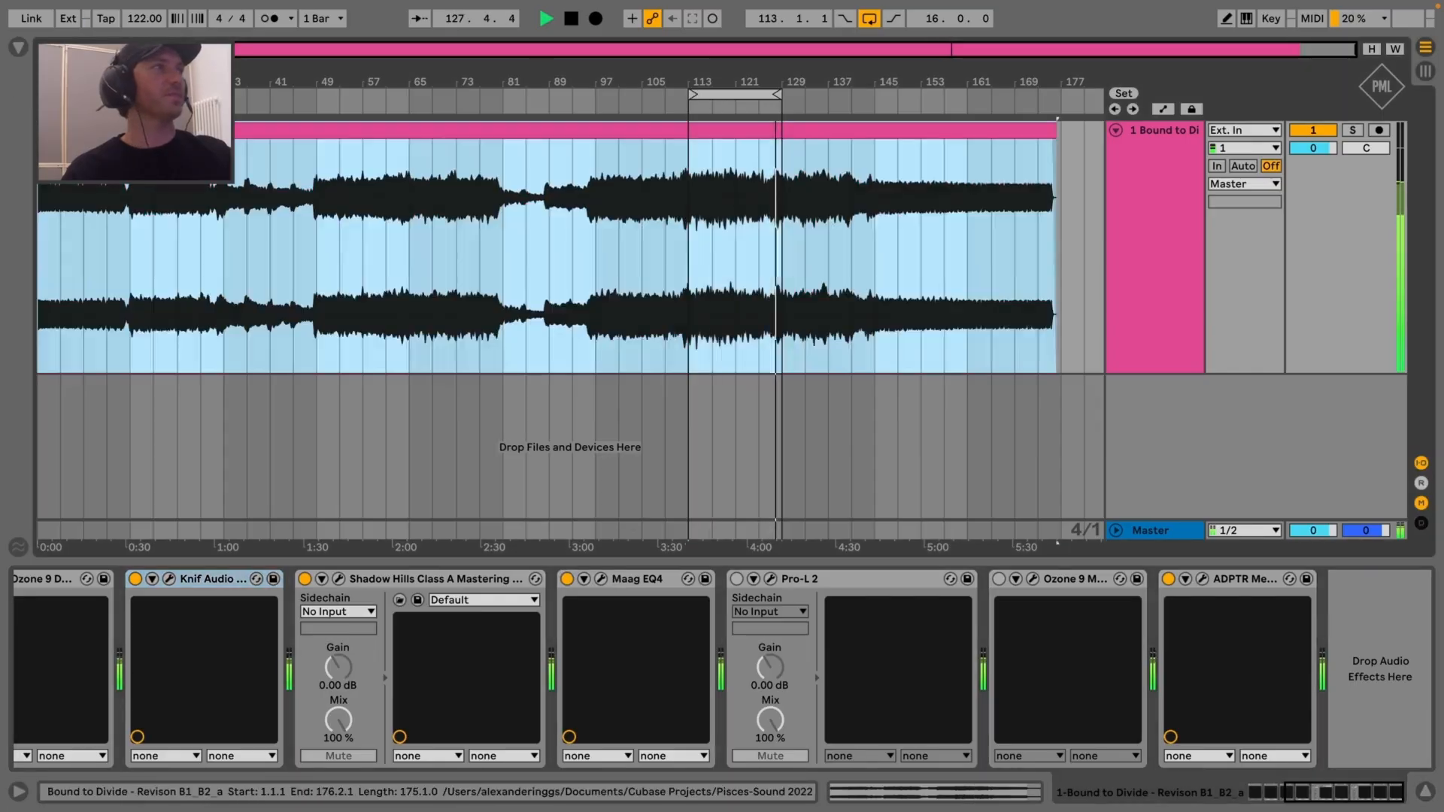
{"action": "left_click", "coordinate": [895, 130]}
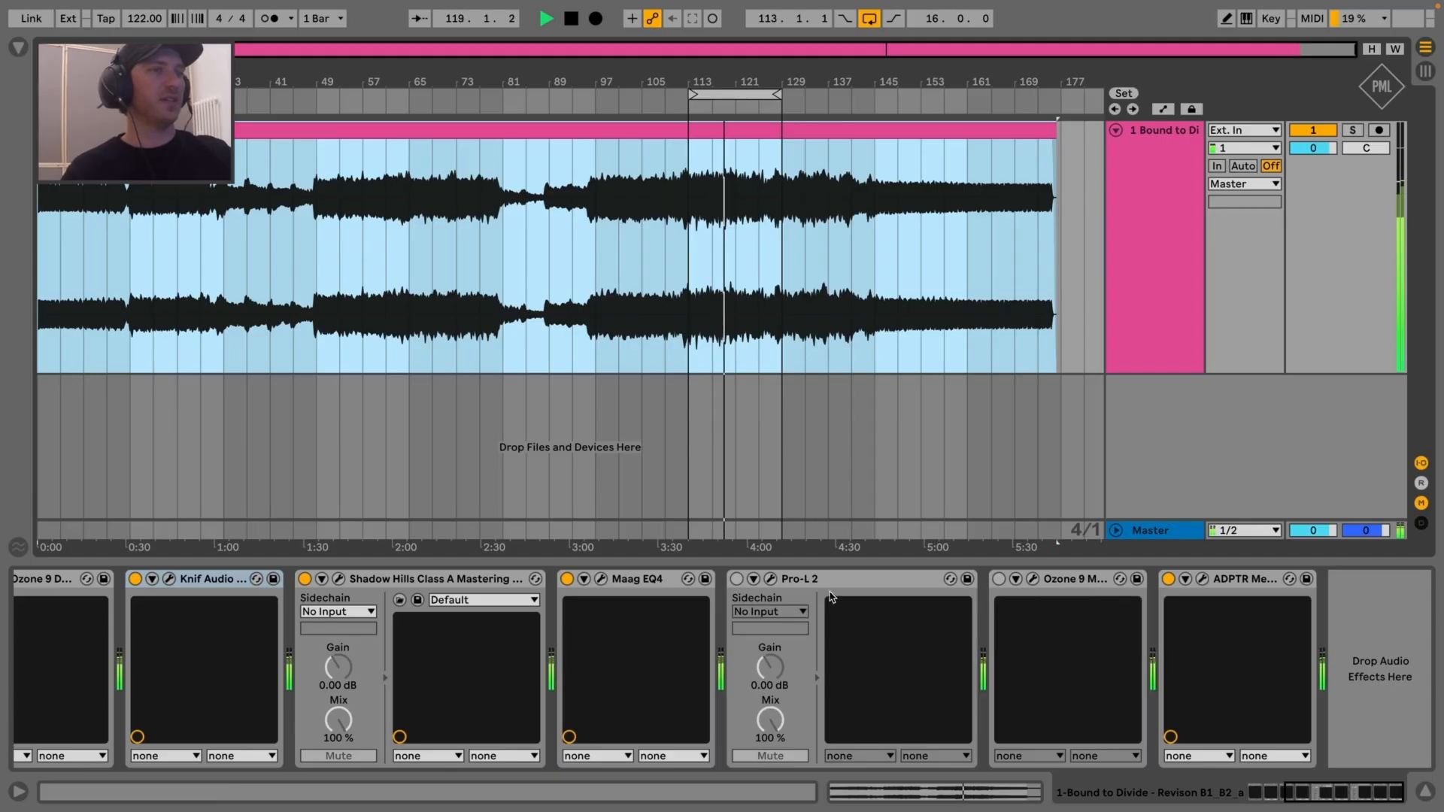
Switch on the Pro-L 2 limiter after the Maag EQ4 and open its window
{"action": "left_click", "coordinate": [736, 579]}
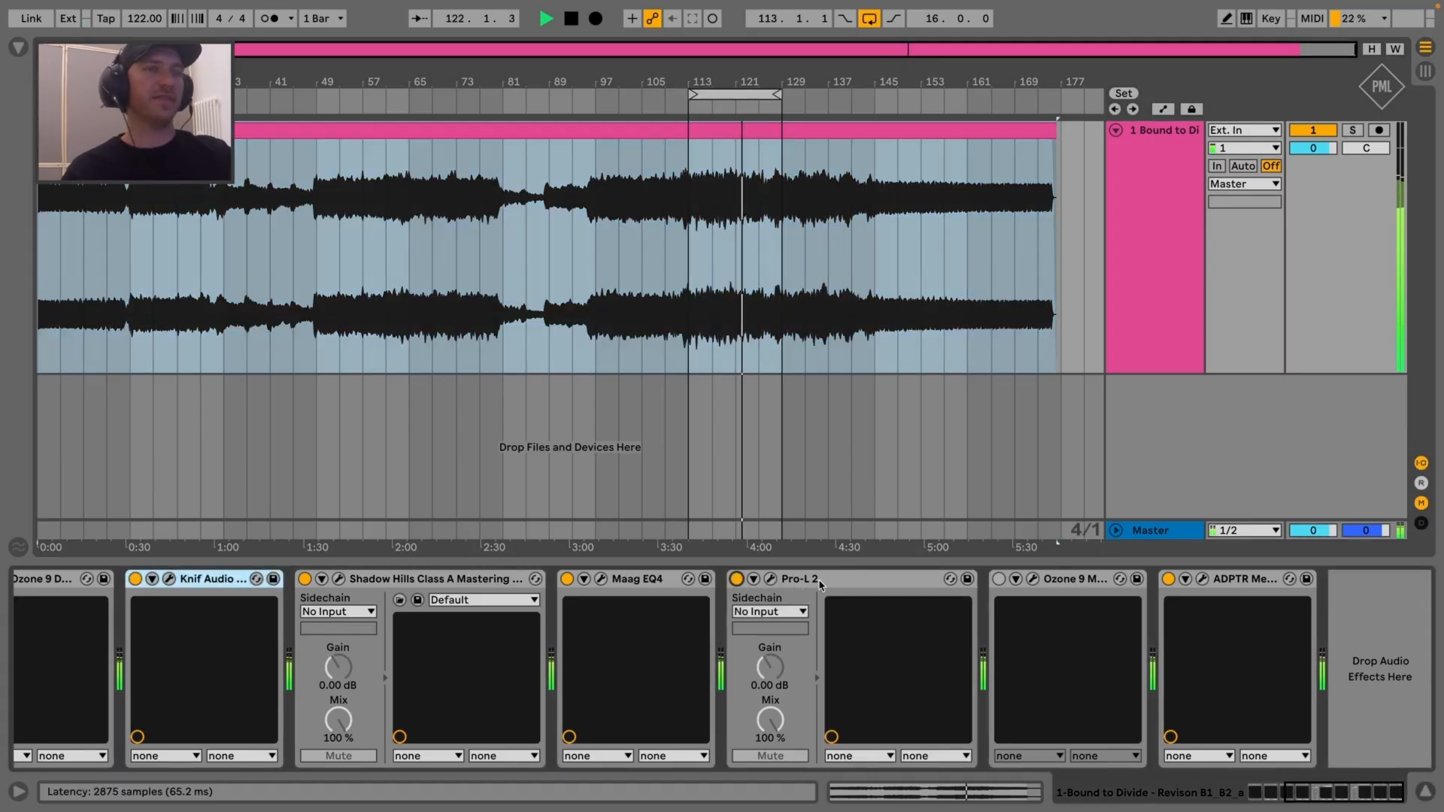
{"action": "scroll", "coordinate": [902, 602], "scroll_direction": "left", "scroll_amount": 5}
{"action": "scroll", "coordinate": [872, 590], "scroll_direction": "right", "scroll_amount": 5}
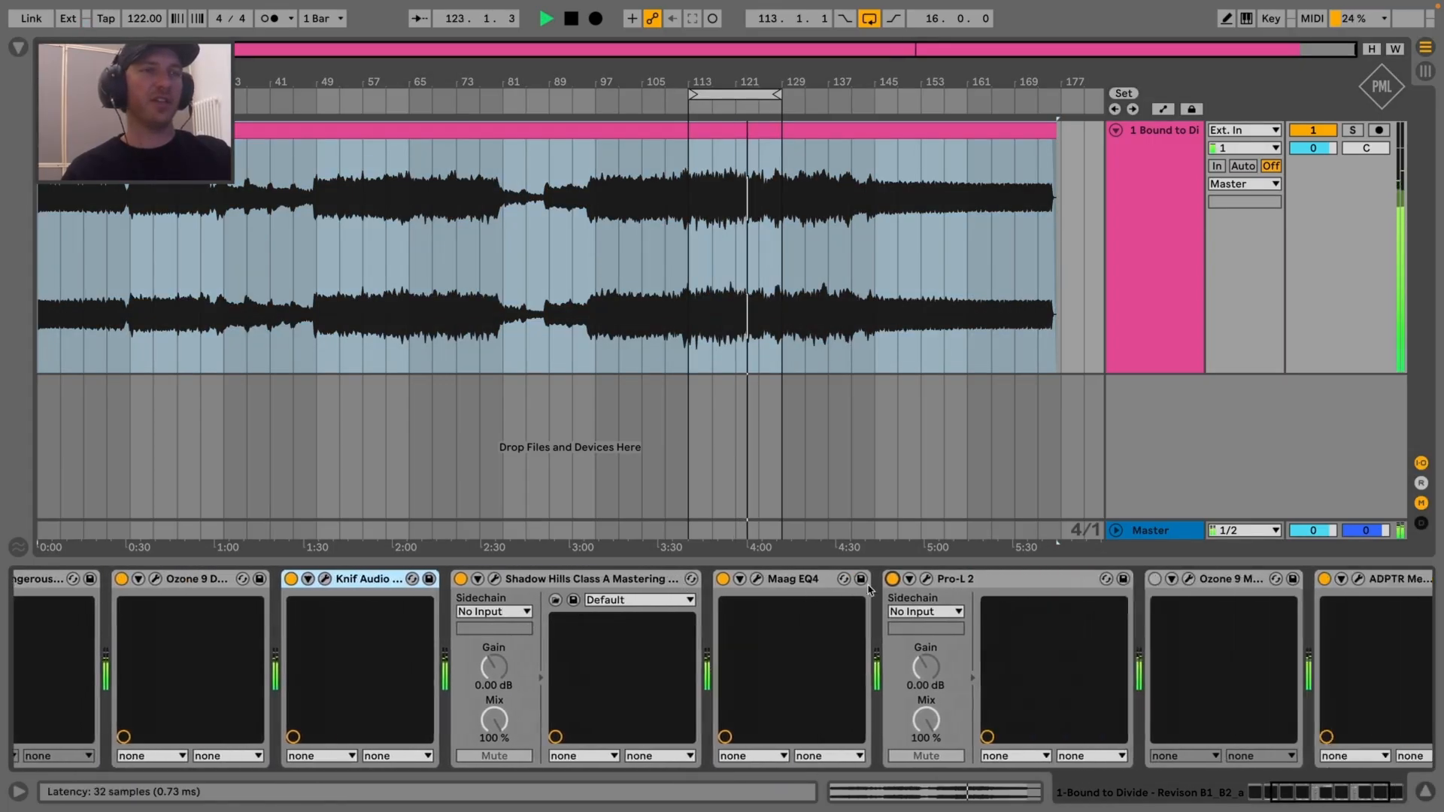
{"action": "left_click", "coordinate": [769, 579]}
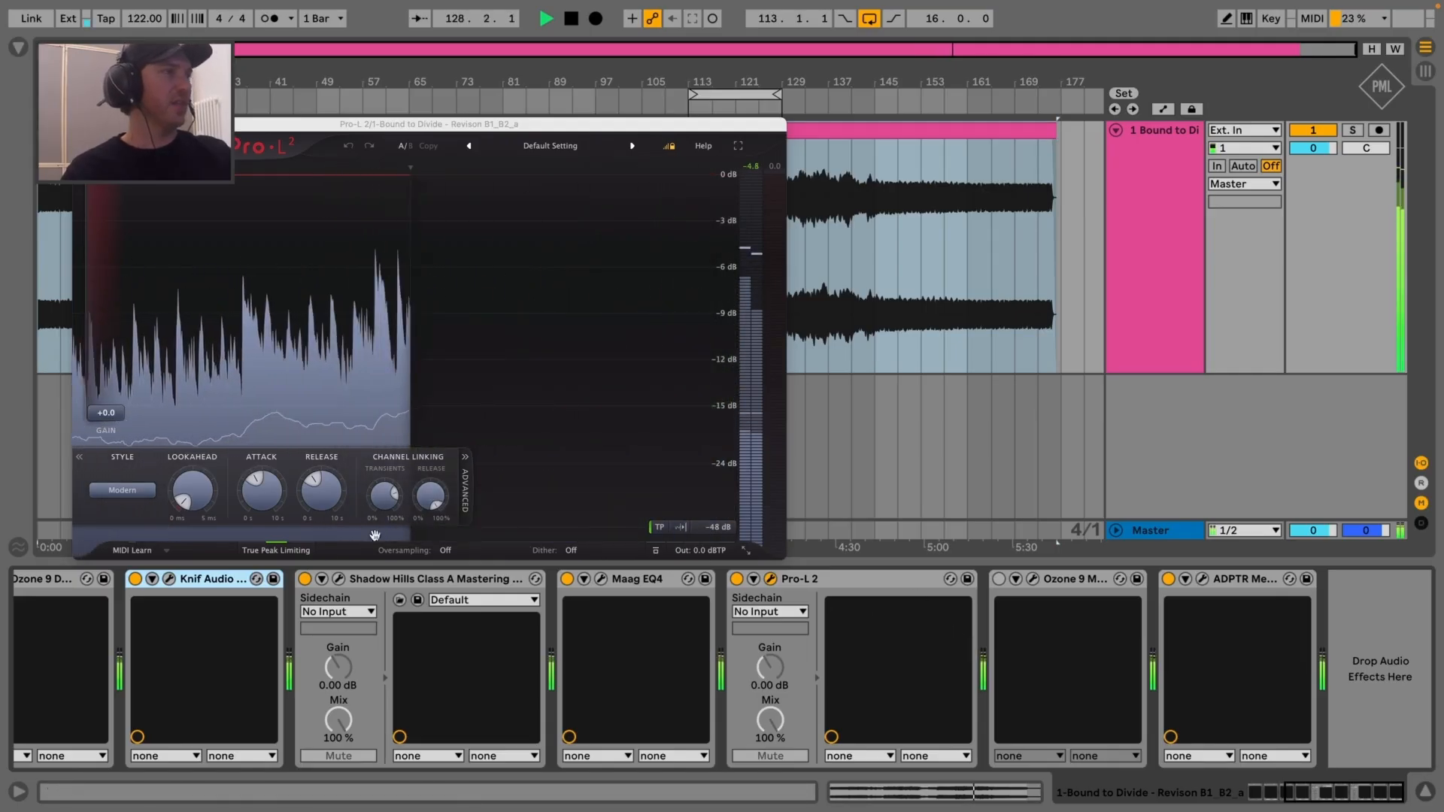
Configure the Pro-L 2 limiter with true peak limiting off, 8x oversampling and the Allround style
{"action": "left_click", "coordinate": [292, 550]}
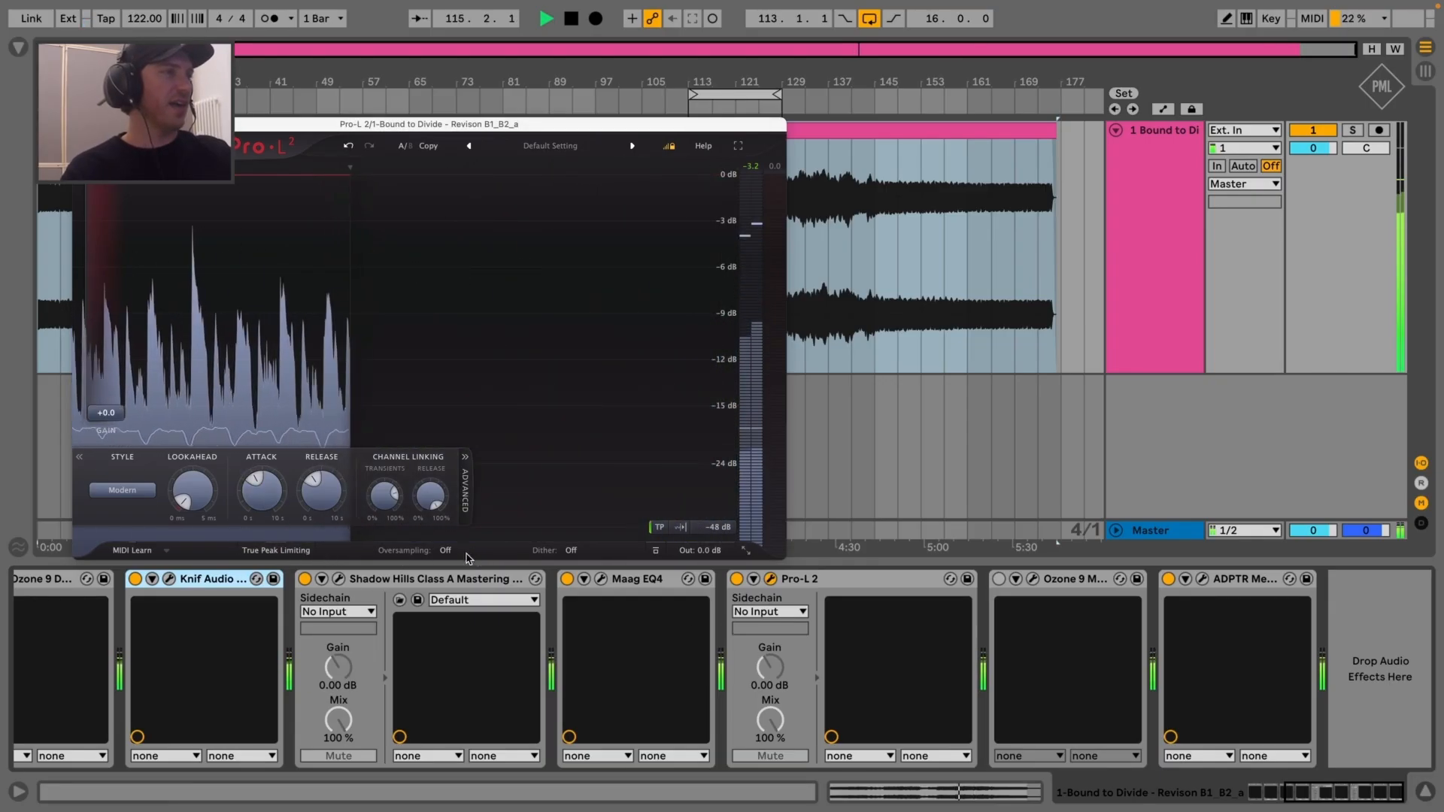
{"action": "left_click", "coordinate": [448, 551]}
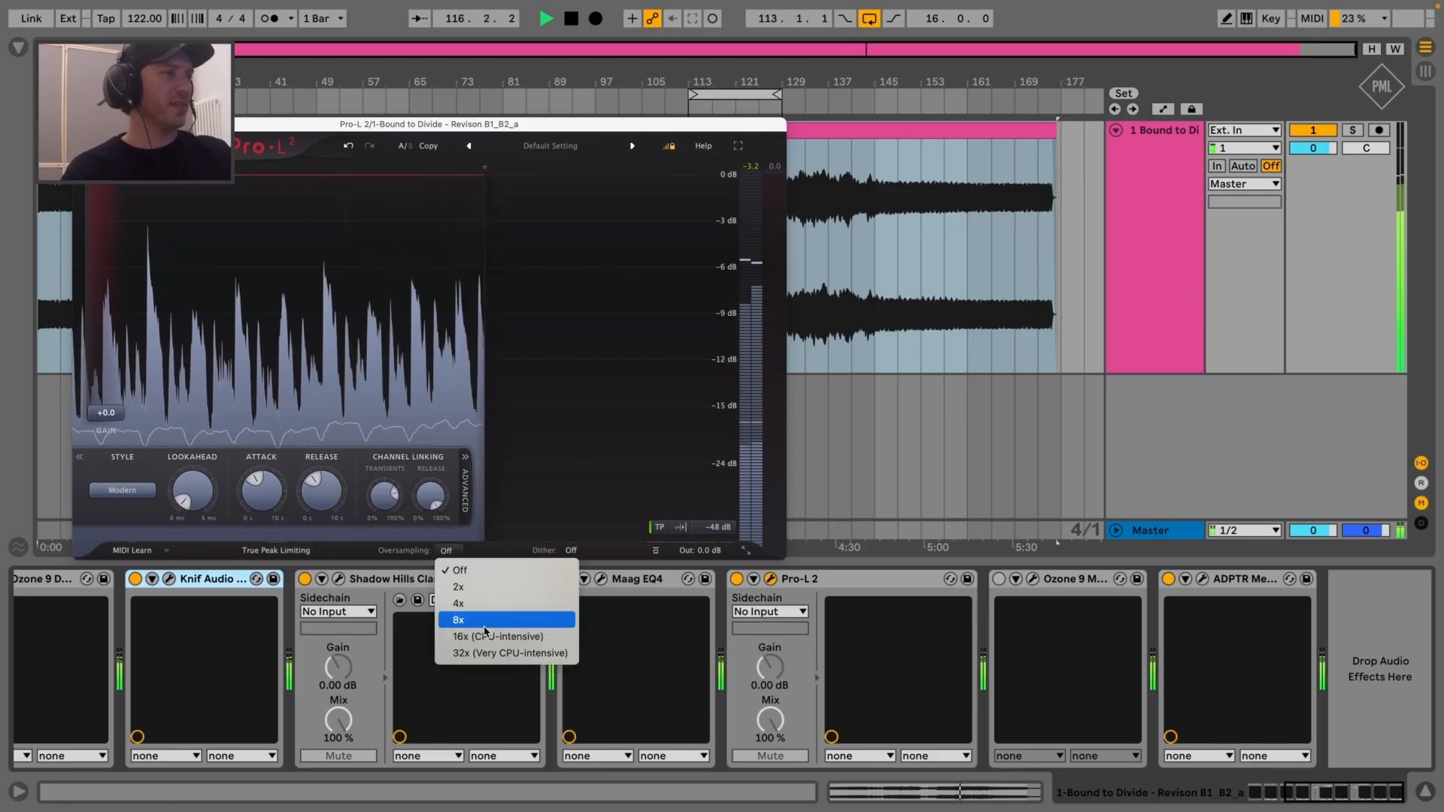
{"action": "left_click", "coordinate": [485, 621]}
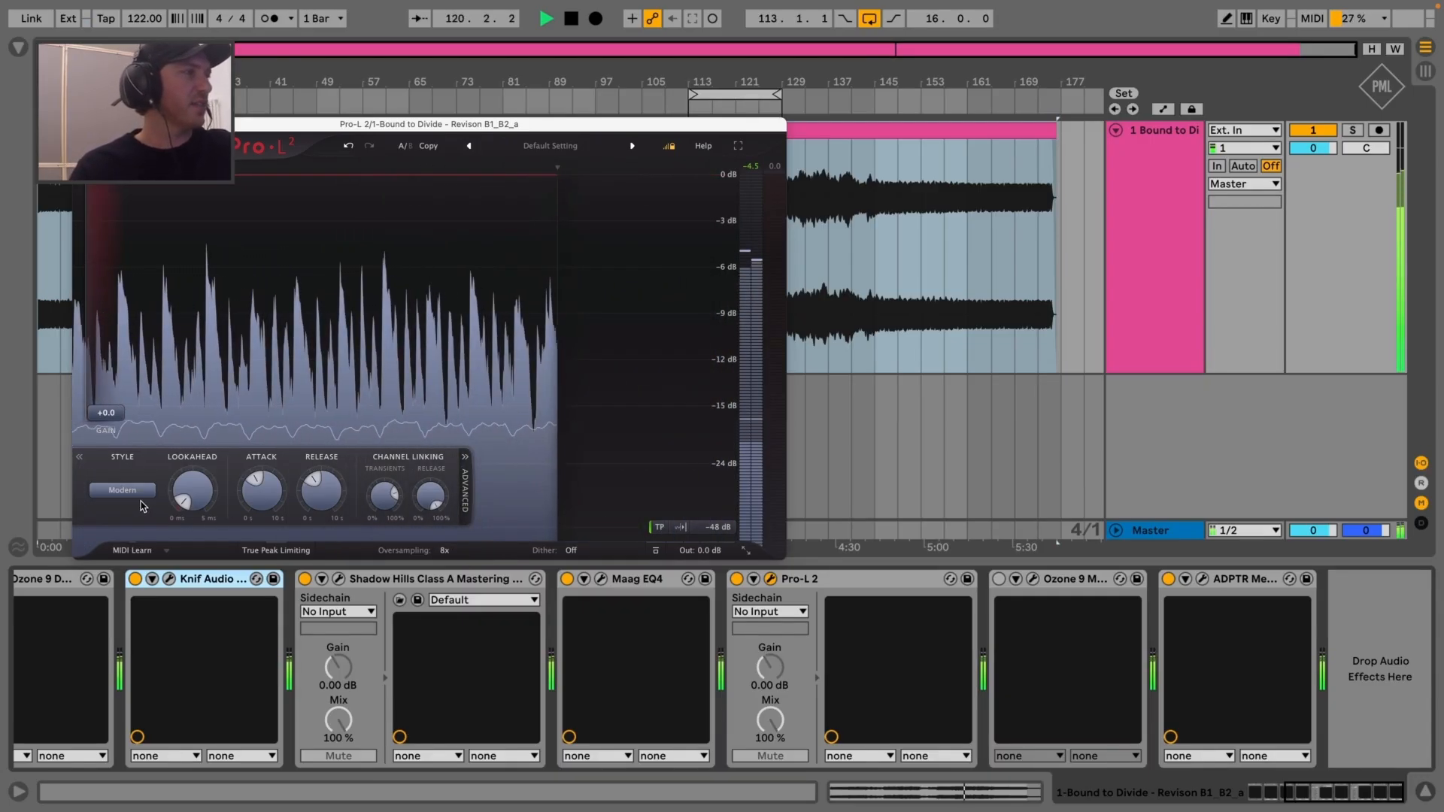
{"action": "left_click", "coordinate": [139, 495]}
{"action": "left_click", "coordinate": [143, 561]}
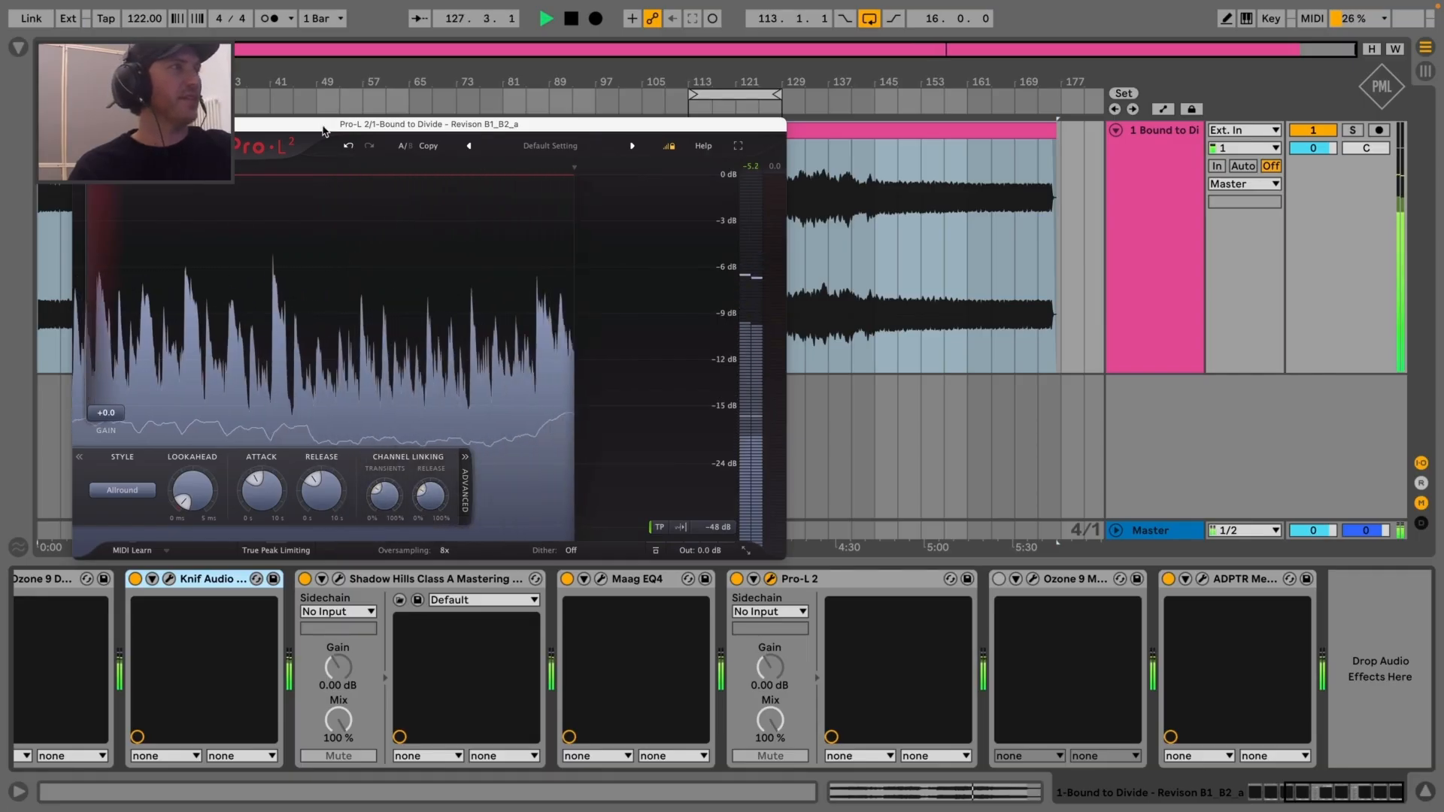
Raise the Pro-L 2 input gain to +6.0 dB while the loop plays, then close the limiter window
{"action": "left_click_drag", "start_coordinate": [321, 127], "coordinate": [552, 121]}
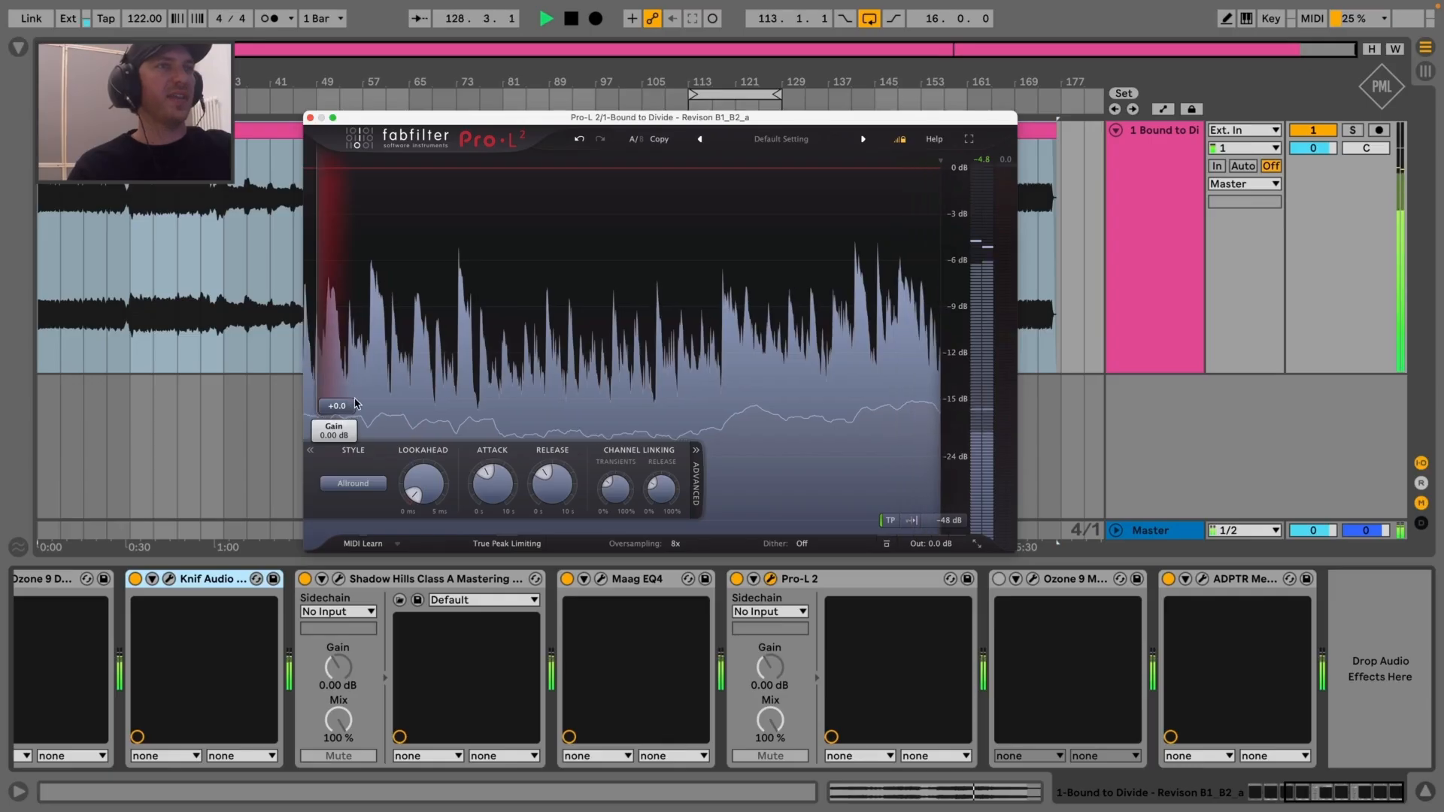
{"action": "left_click_drag", "start_coordinate": [350, 406], "coordinate": [348, 351]}
{"action": "left_click_drag", "start_coordinate": [701, 118], "coordinate": [719, 158]}
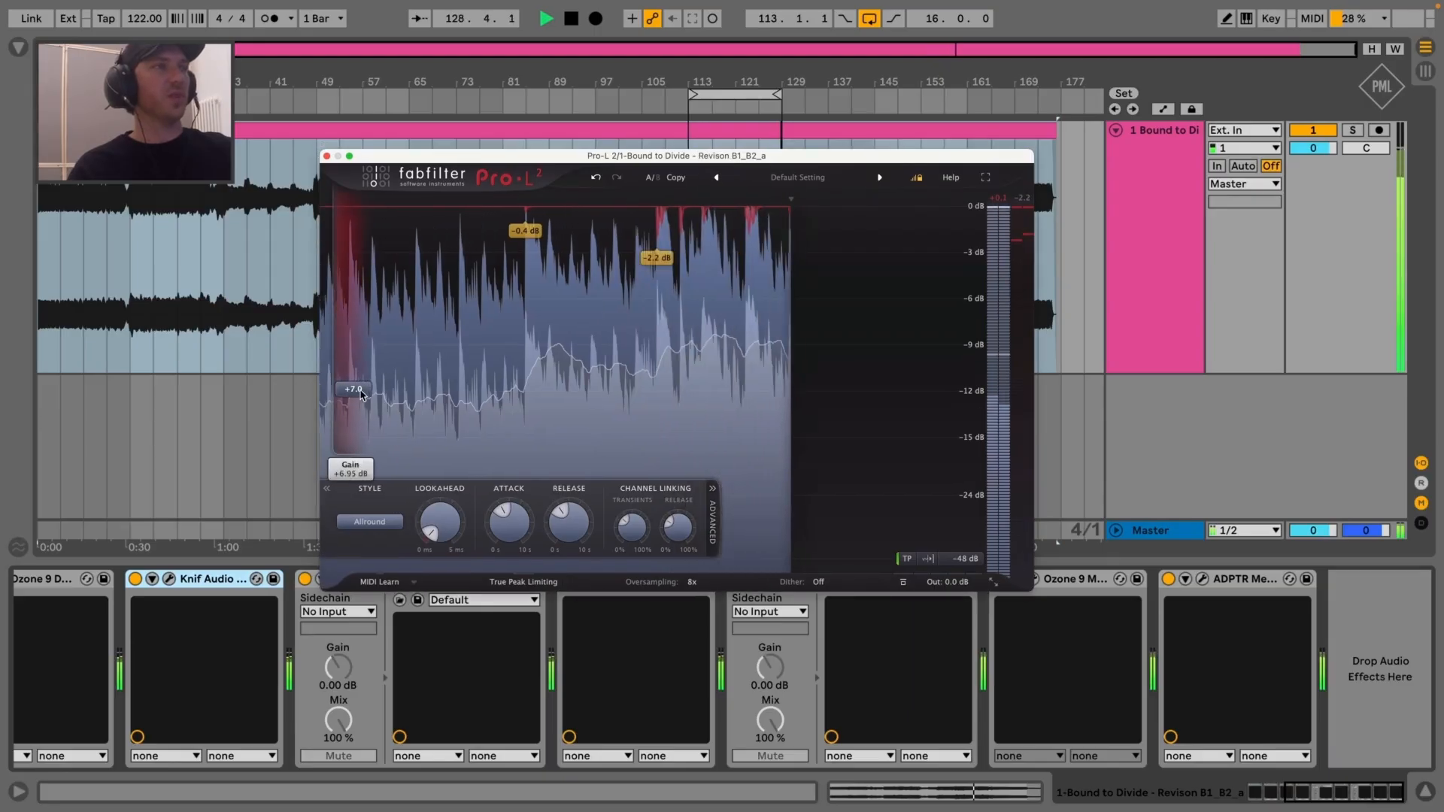
{"action": "mouse_move", "coordinate": [359, 396]}
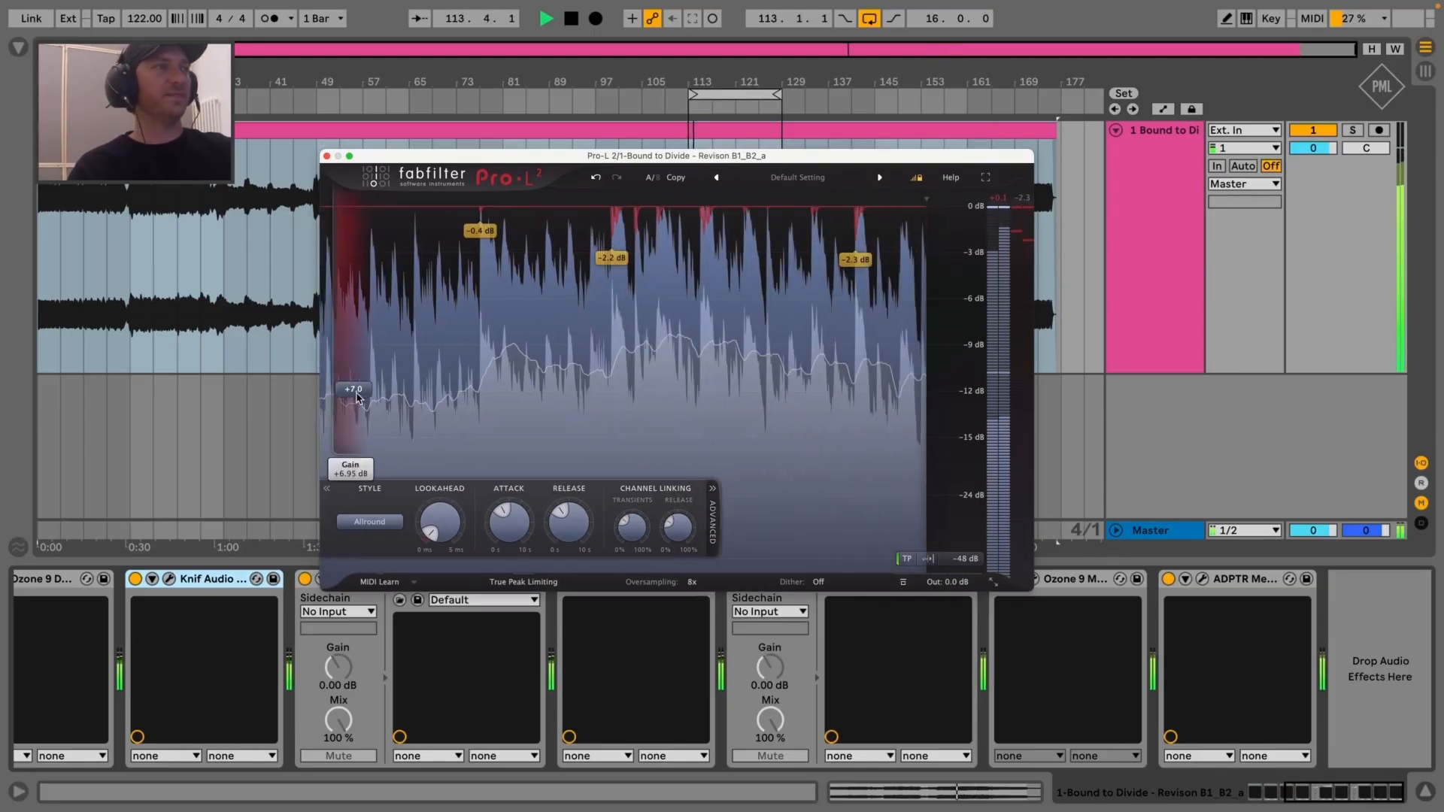
{"action": "left_click_drag", "start_coordinate": [360, 396], "coordinate": [363, 403]}
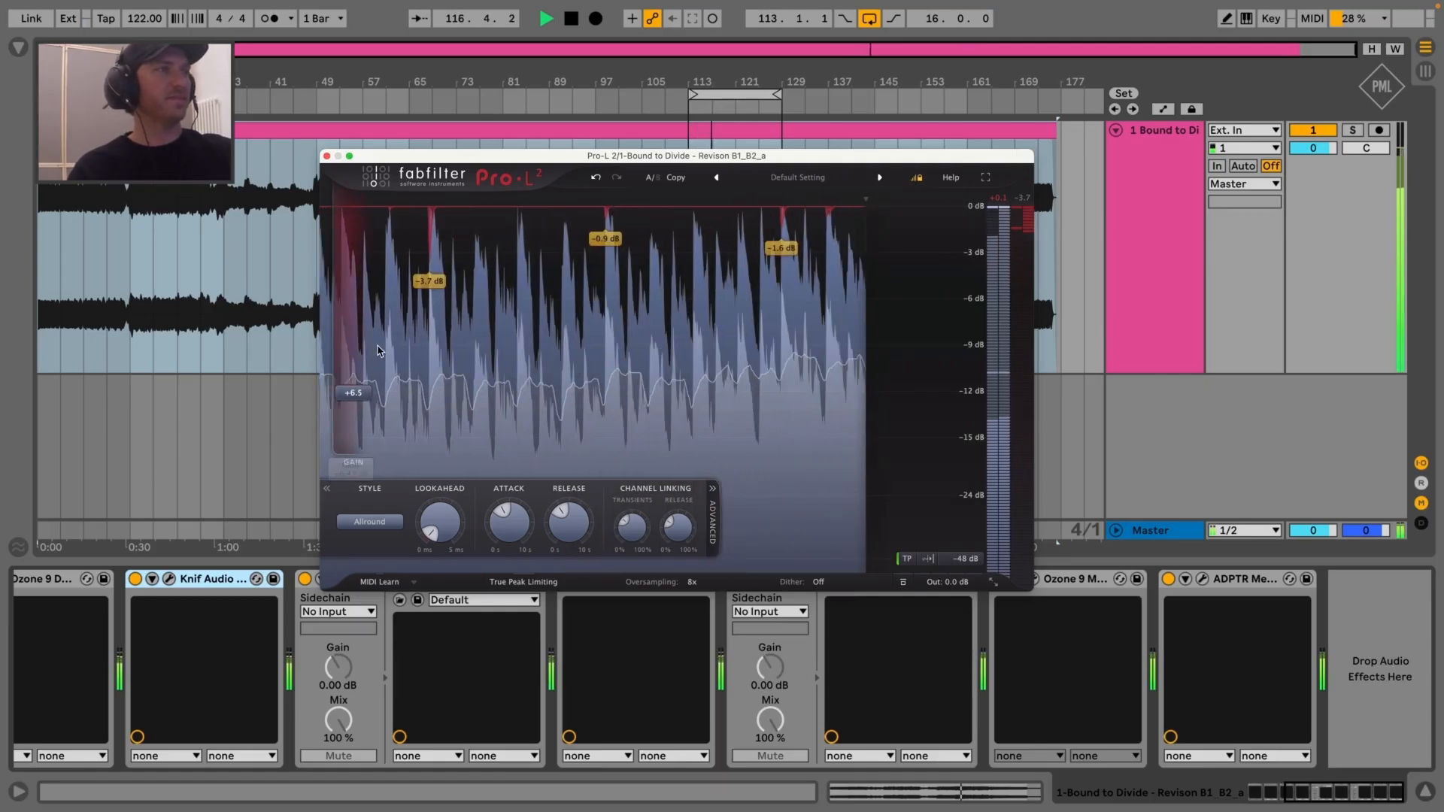
{"action": "mouse_move", "coordinate": [364, 399]}
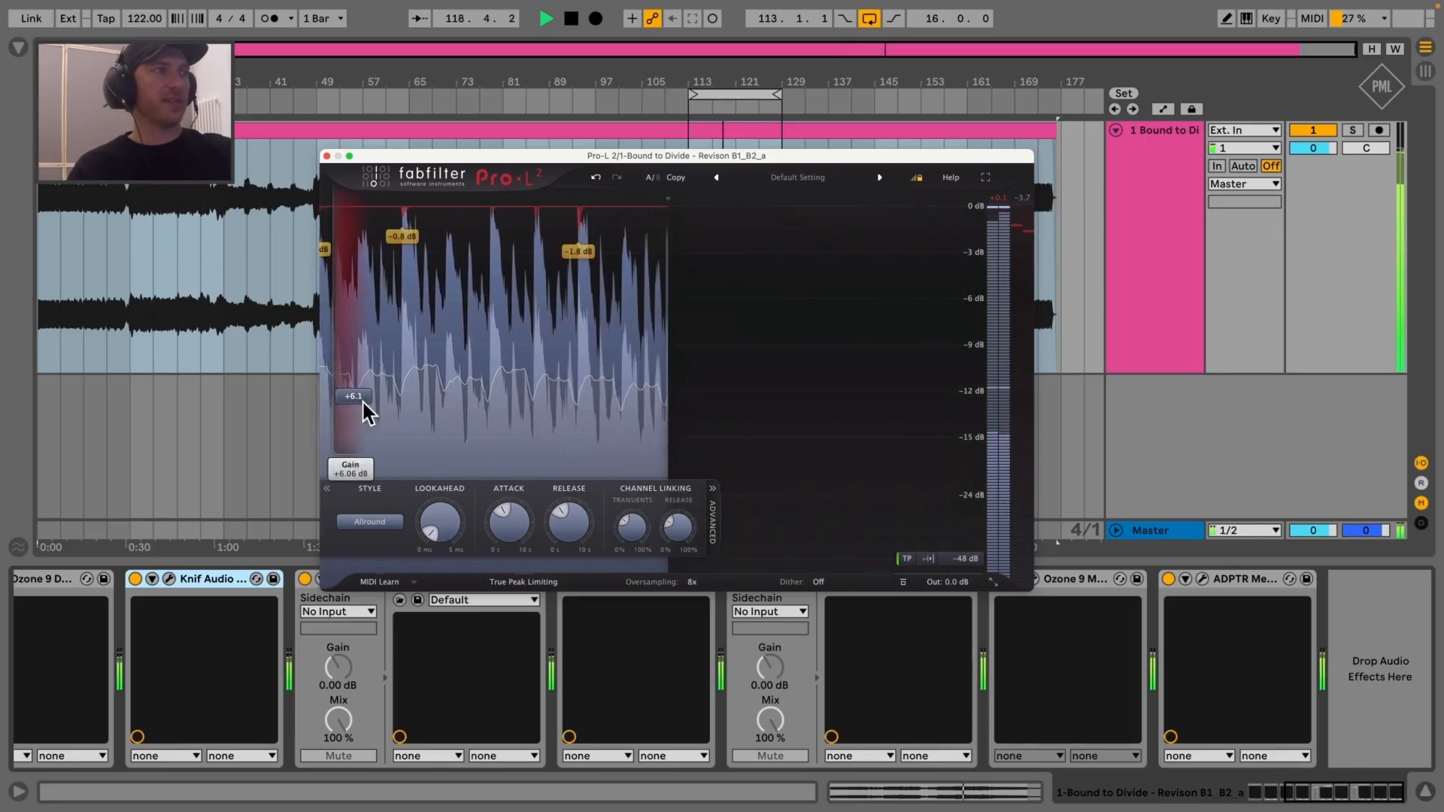
{"action": "left_click_drag", "start_coordinate": [363, 400], "coordinate": [364, 402]}
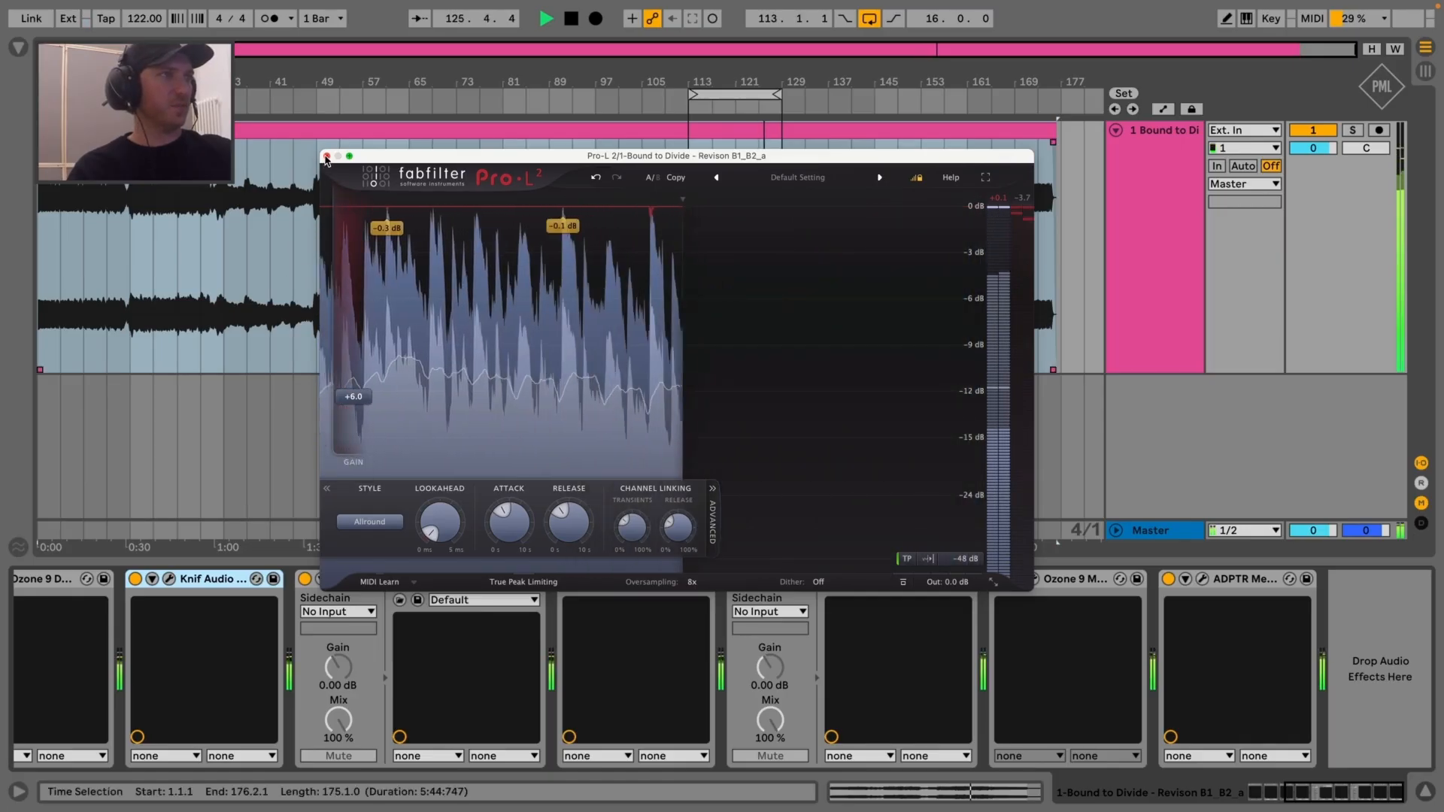
{"action": "left_click", "coordinate": [767, 76]}
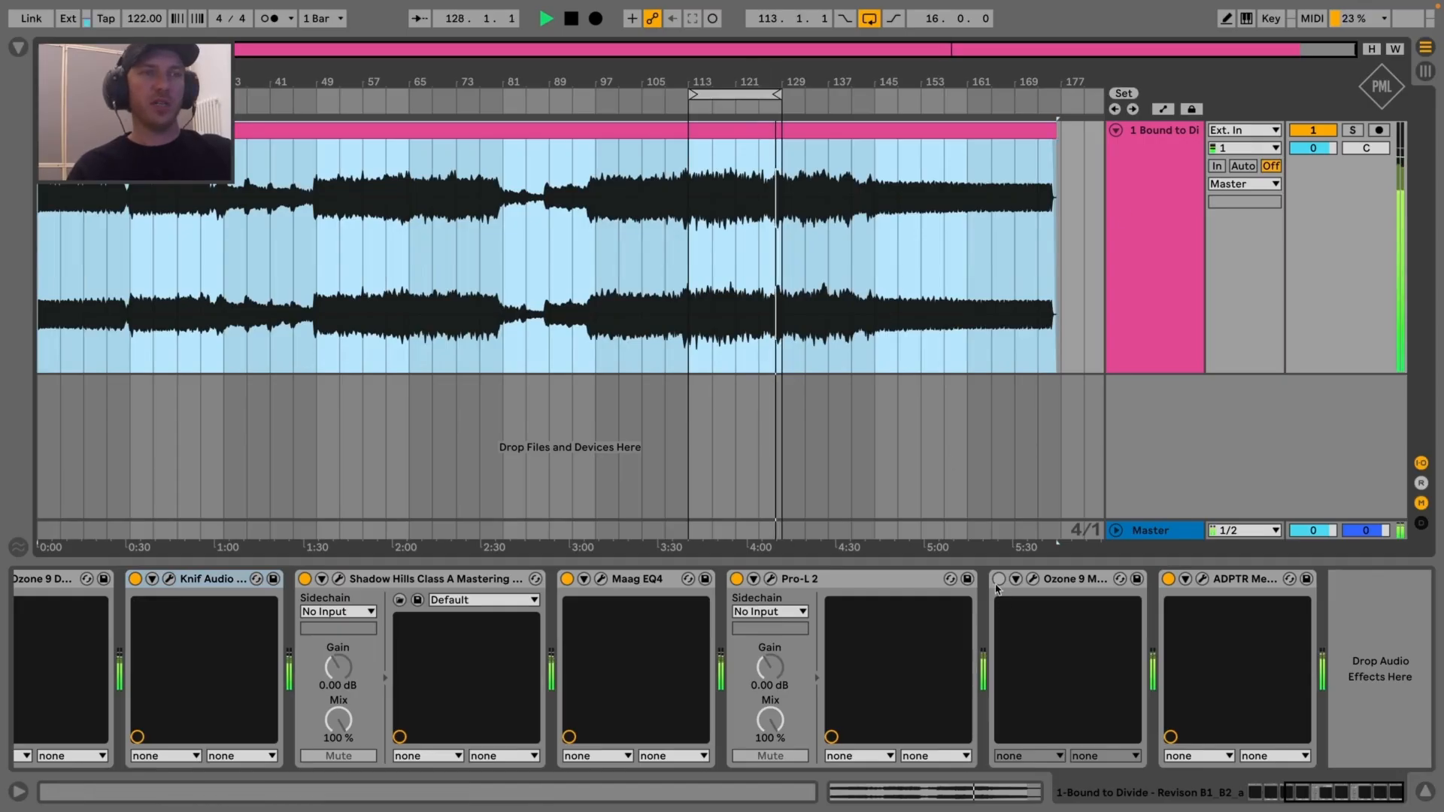
Check the limited loop's loudness readings in MetricAB and close its window
{"action": "left_click", "coordinate": [1202, 579]}
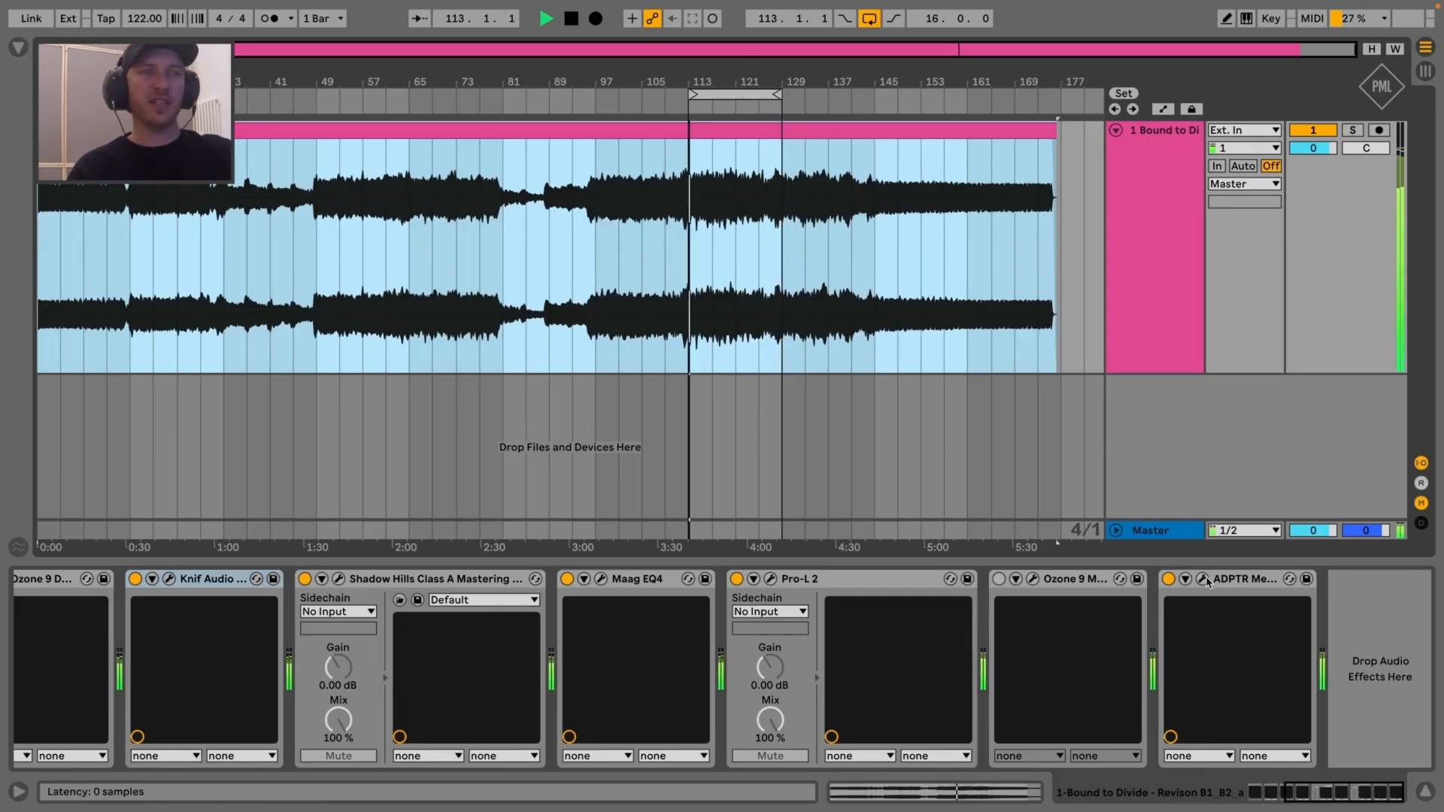
{"action": "left_click_drag", "start_coordinate": [920, 96], "coordinate": [751, 78]}
{"action": "left_click", "coordinate": [917, 120]}
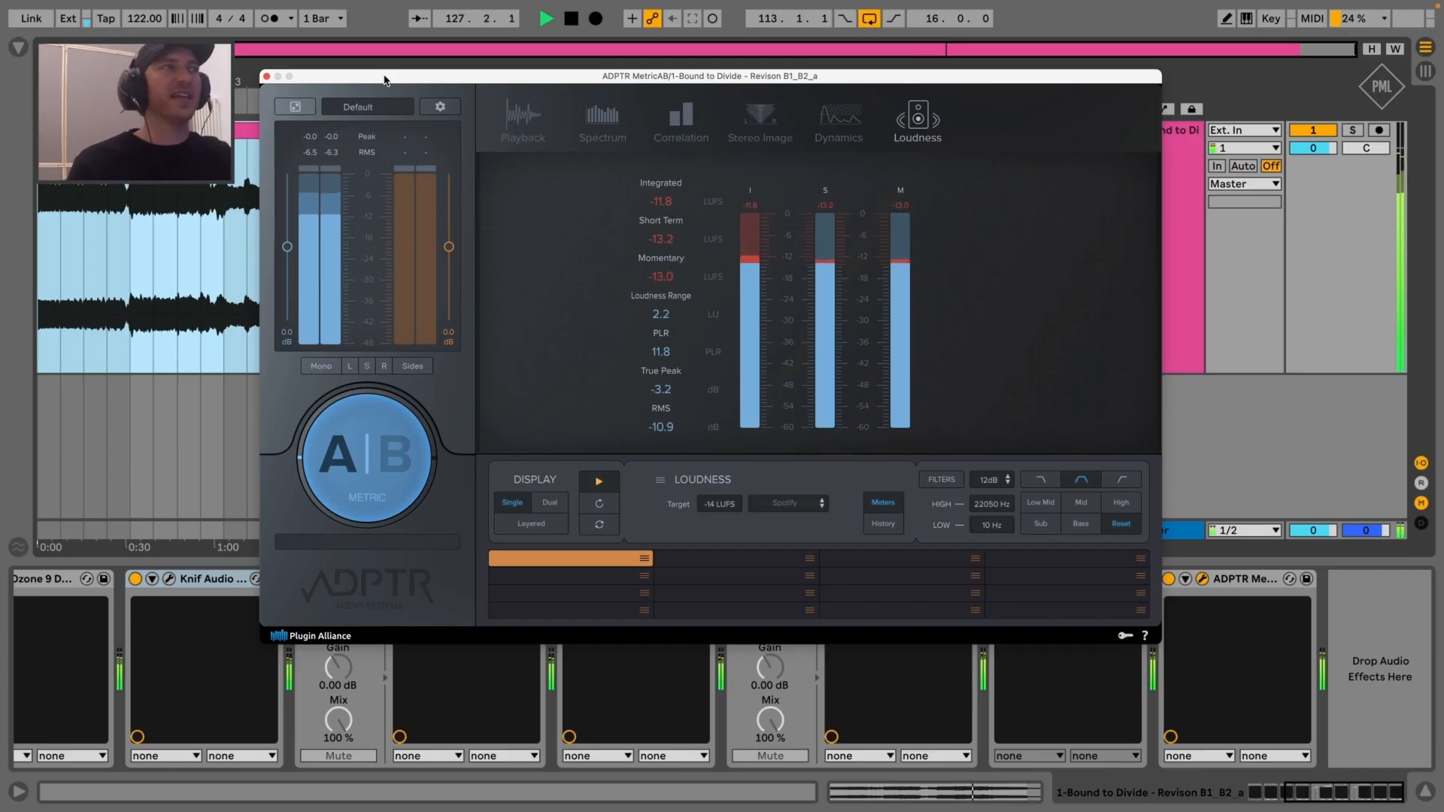
{"action": "left_click_drag", "start_coordinate": [385, 77], "coordinate": [494, 81]}
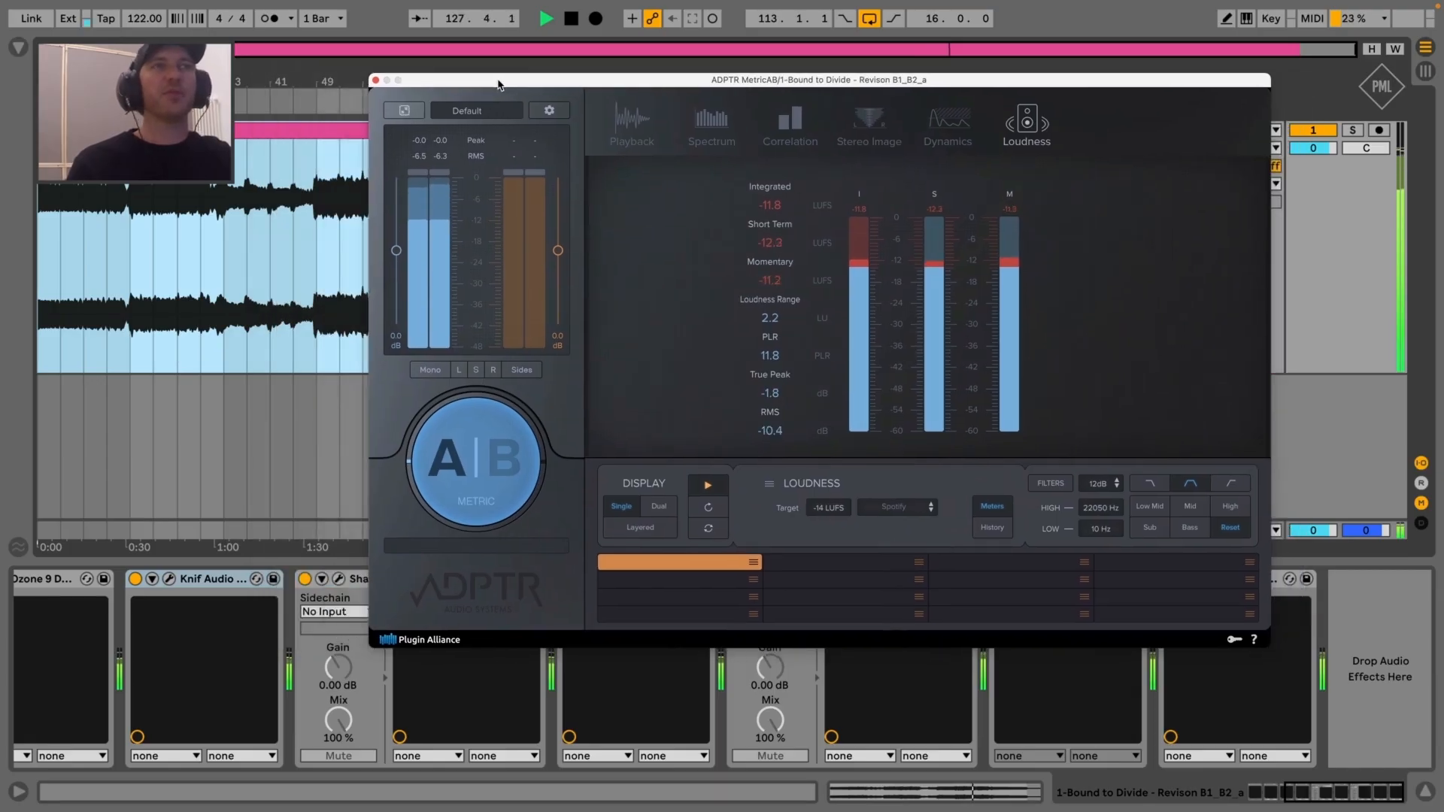
{"action": "left_click", "coordinate": [374, 81]}
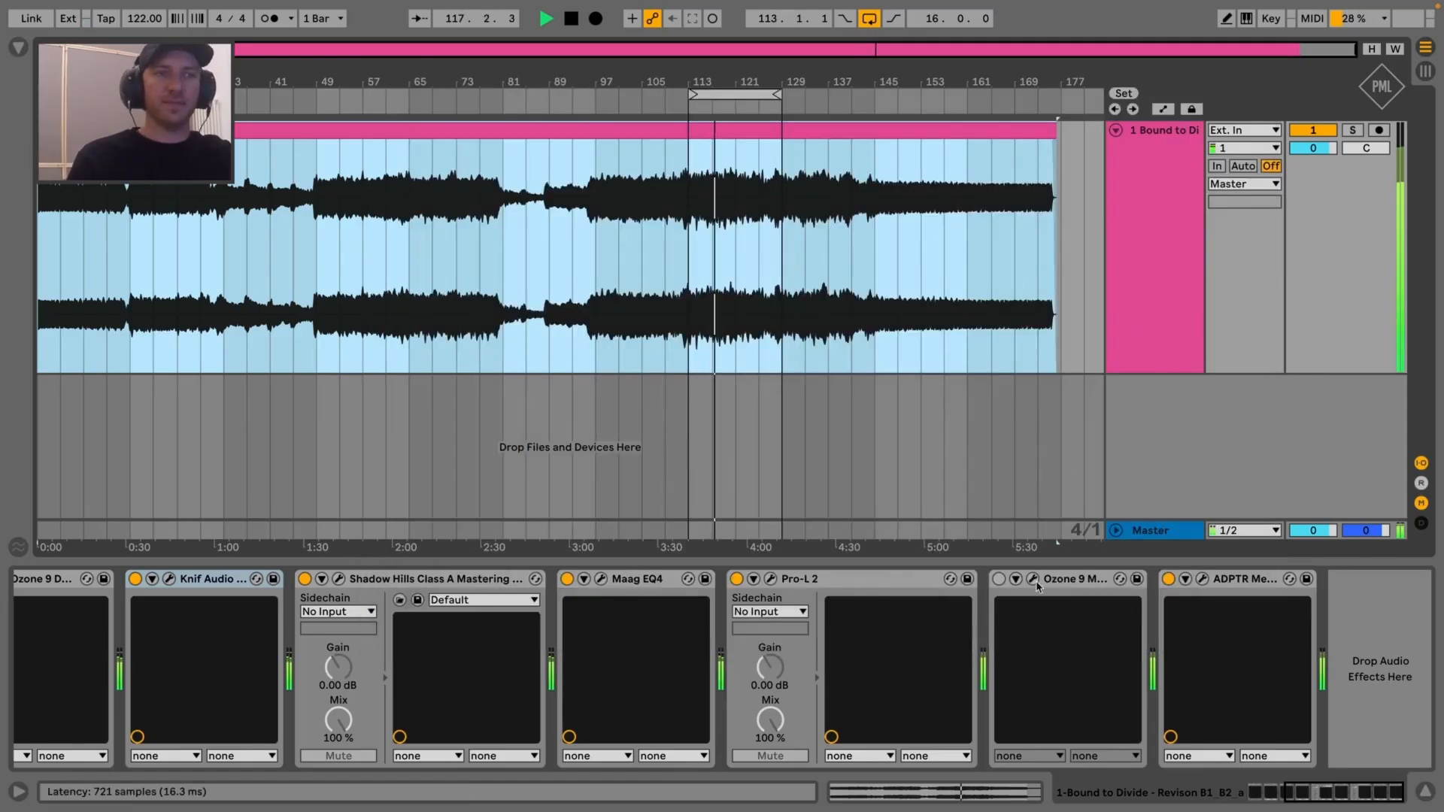
Switch on and open the Ozone 9 Maximizer after the Pro-L 2, and reset its threshold to 0.0 dB
{"action": "left_click", "coordinate": [1023, 596]}
{"action": "left_click", "coordinate": [998, 579]}
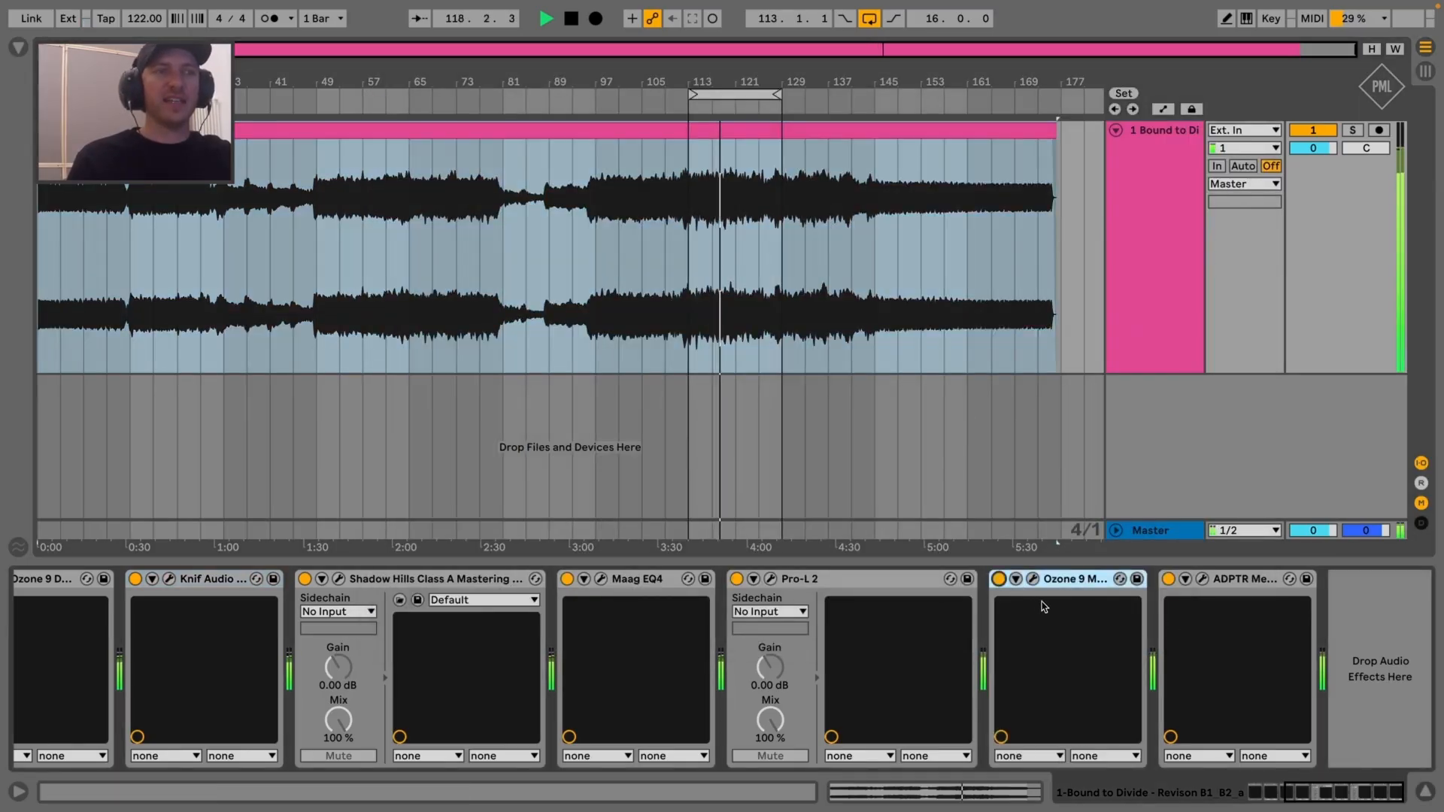
{"action": "left_click", "coordinate": [1034, 579]}
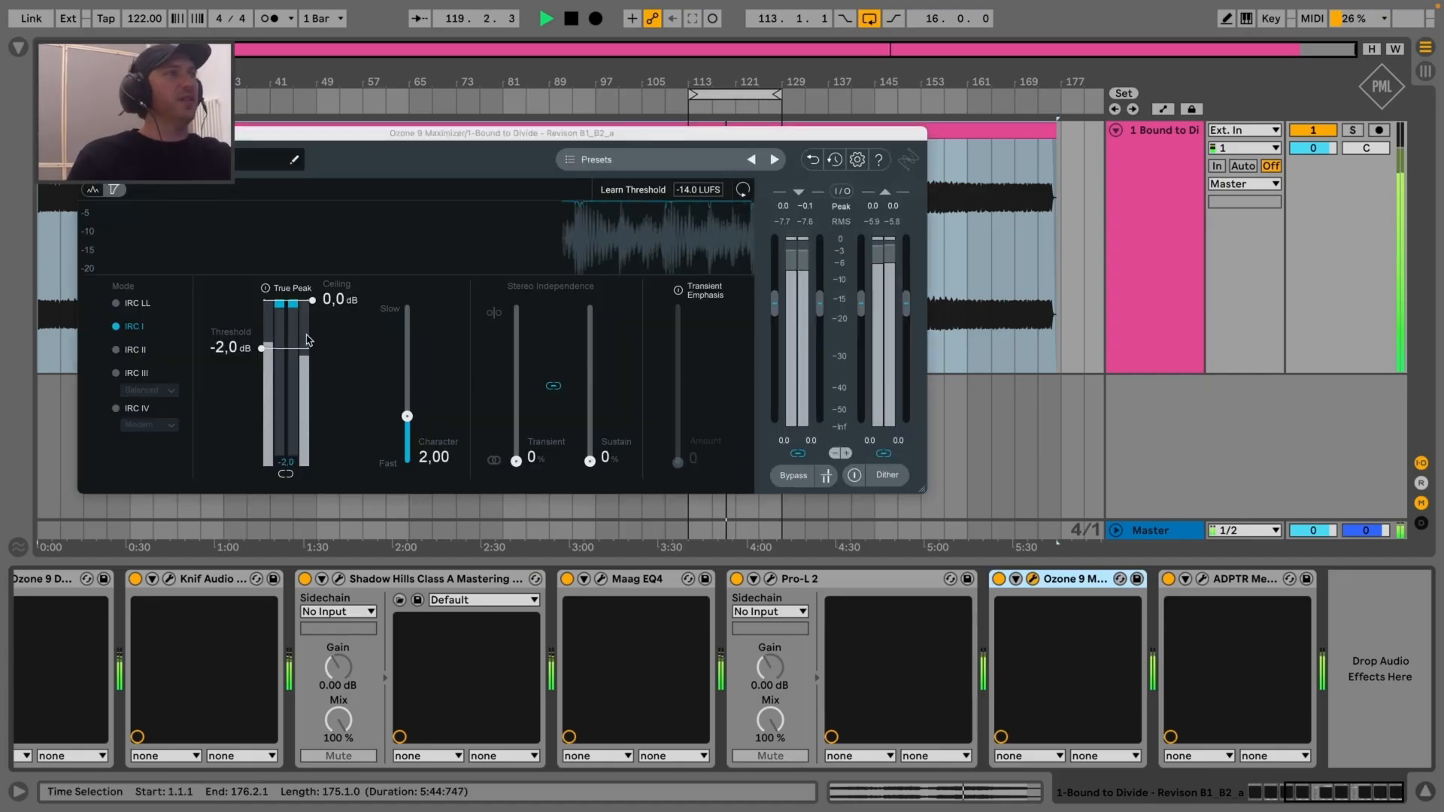
{"action": "double_click", "coordinate": [261, 348]}
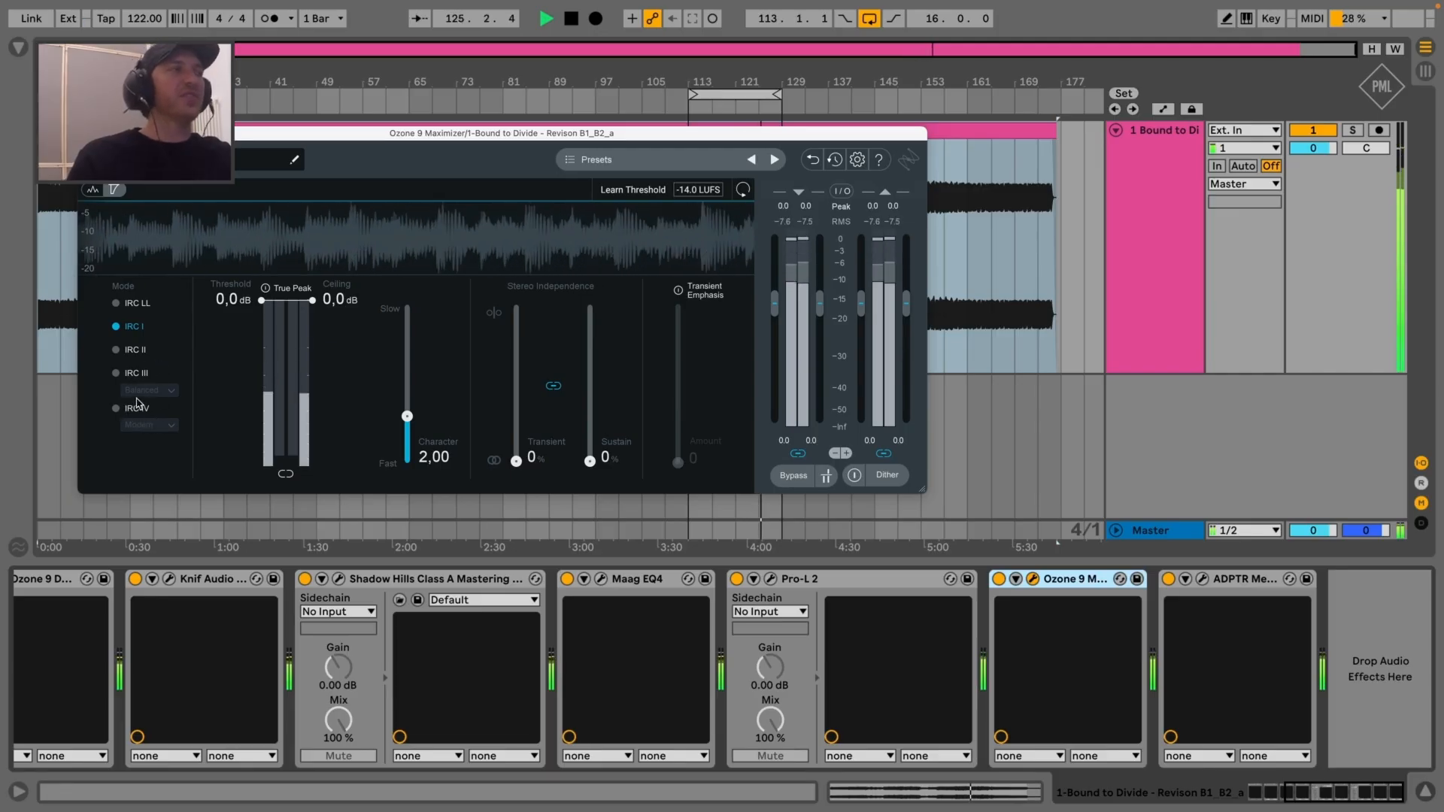
Set the Maximizer's limiting mode to IRC IV with the Transient character
{"action": "left_click", "coordinate": [118, 374]}
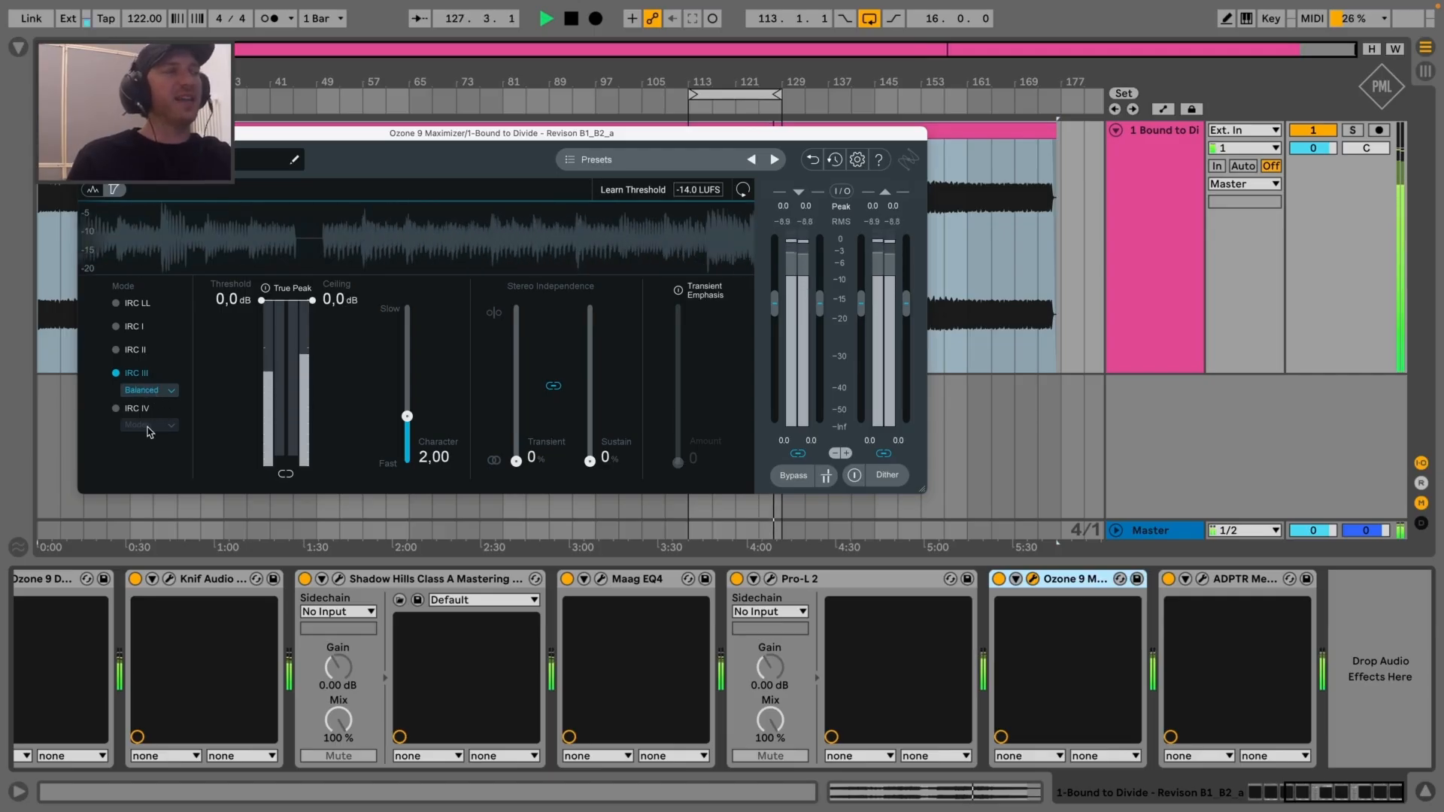
{"action": "left_click", "coordinate": [128, 410]}
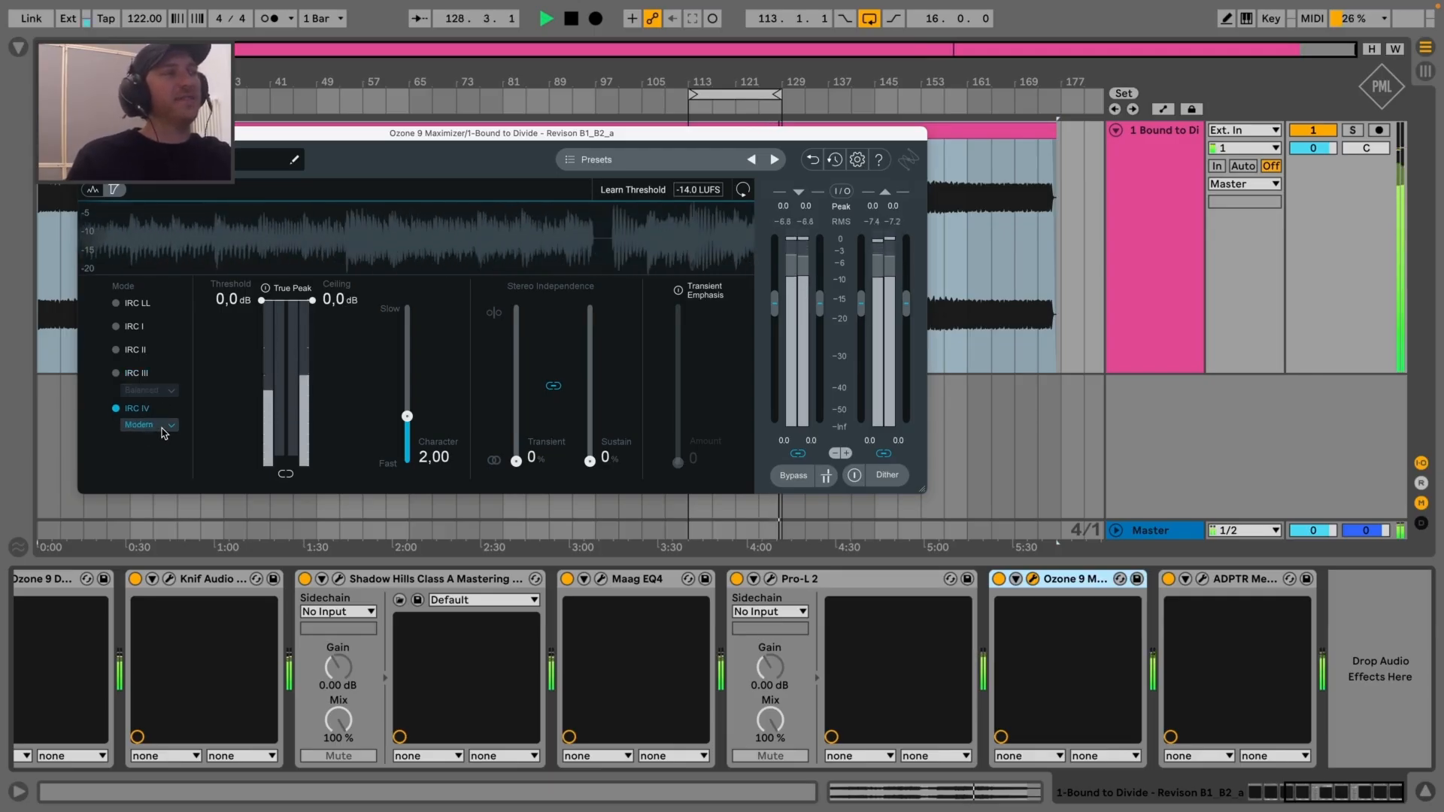
{"action": "left_click", "coordinate": [140, 423]}
{"action": "left_click", "coordinate": [162, 476]}
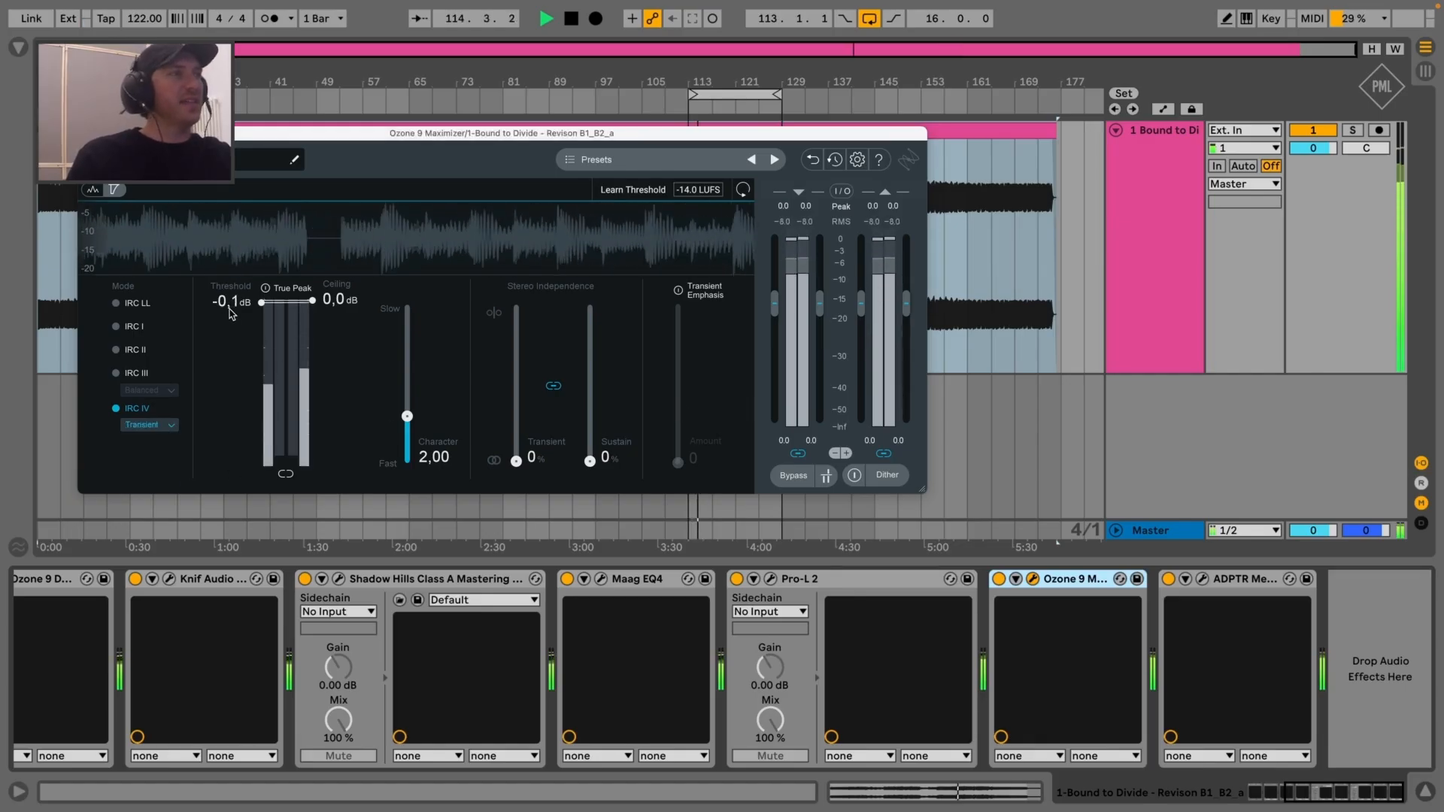
Lower the Maximizer threshold to -2.2 dB, check the gain reduction and close the Maximizer window
{"action": "left_click_drag", "start_coordinate": [235, 331], "coordinate": [236, 351]}
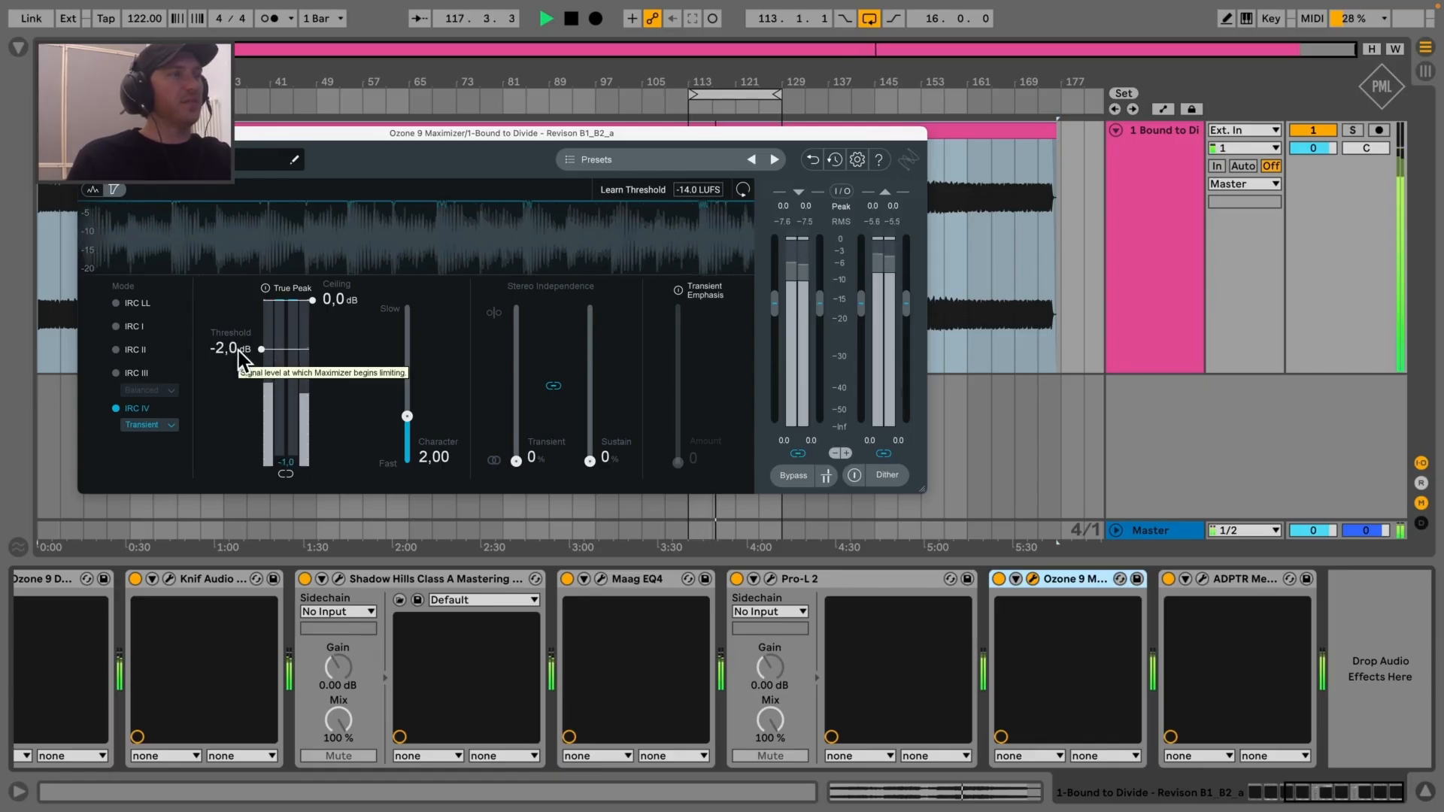
{"action": "left_click_drag", "start_coordinate": [239, 354], "coordinate": [245, 362]}
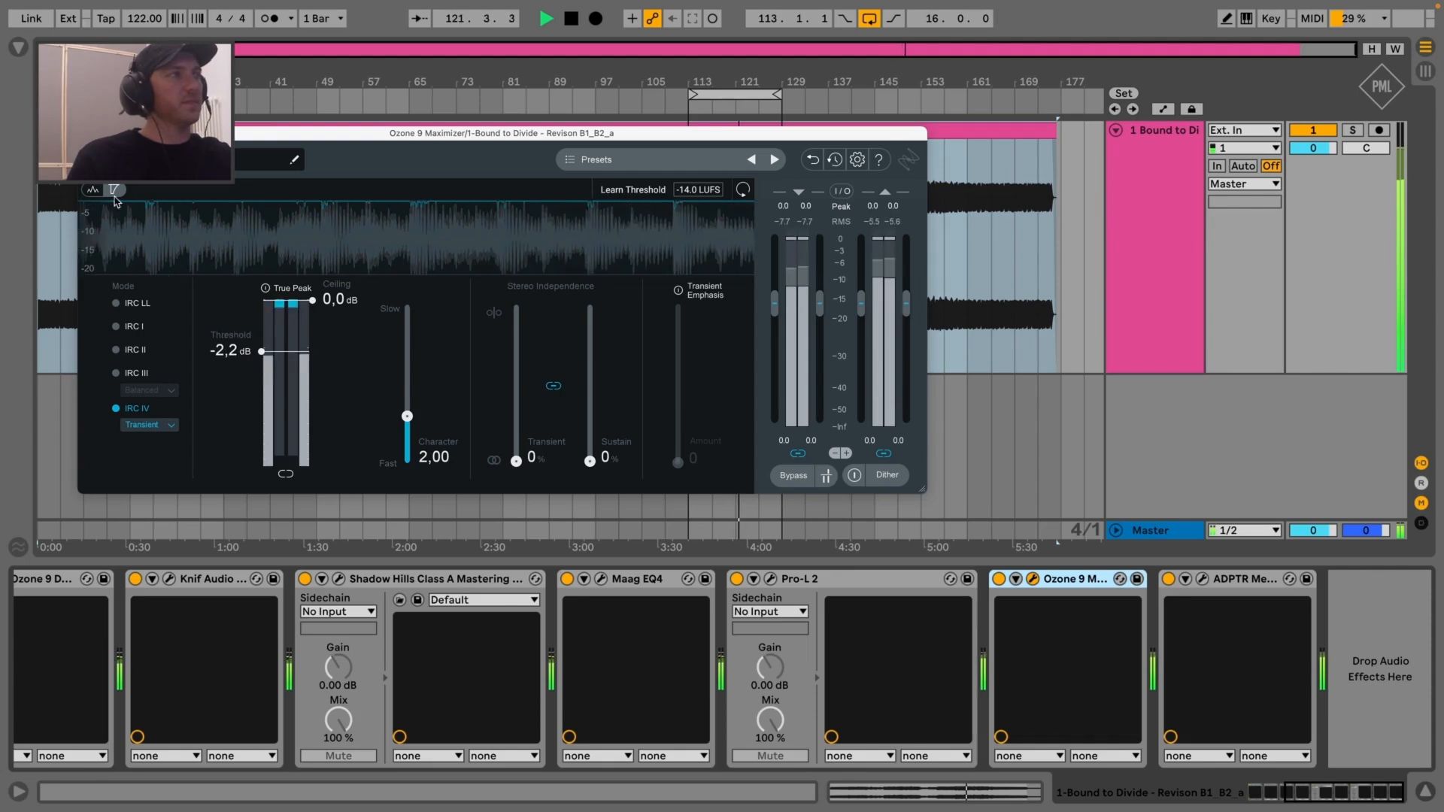
{"action": "left_click", "coordinate": [89, 134]}
{"action": "left_click", "coordinate": [791, 131]}
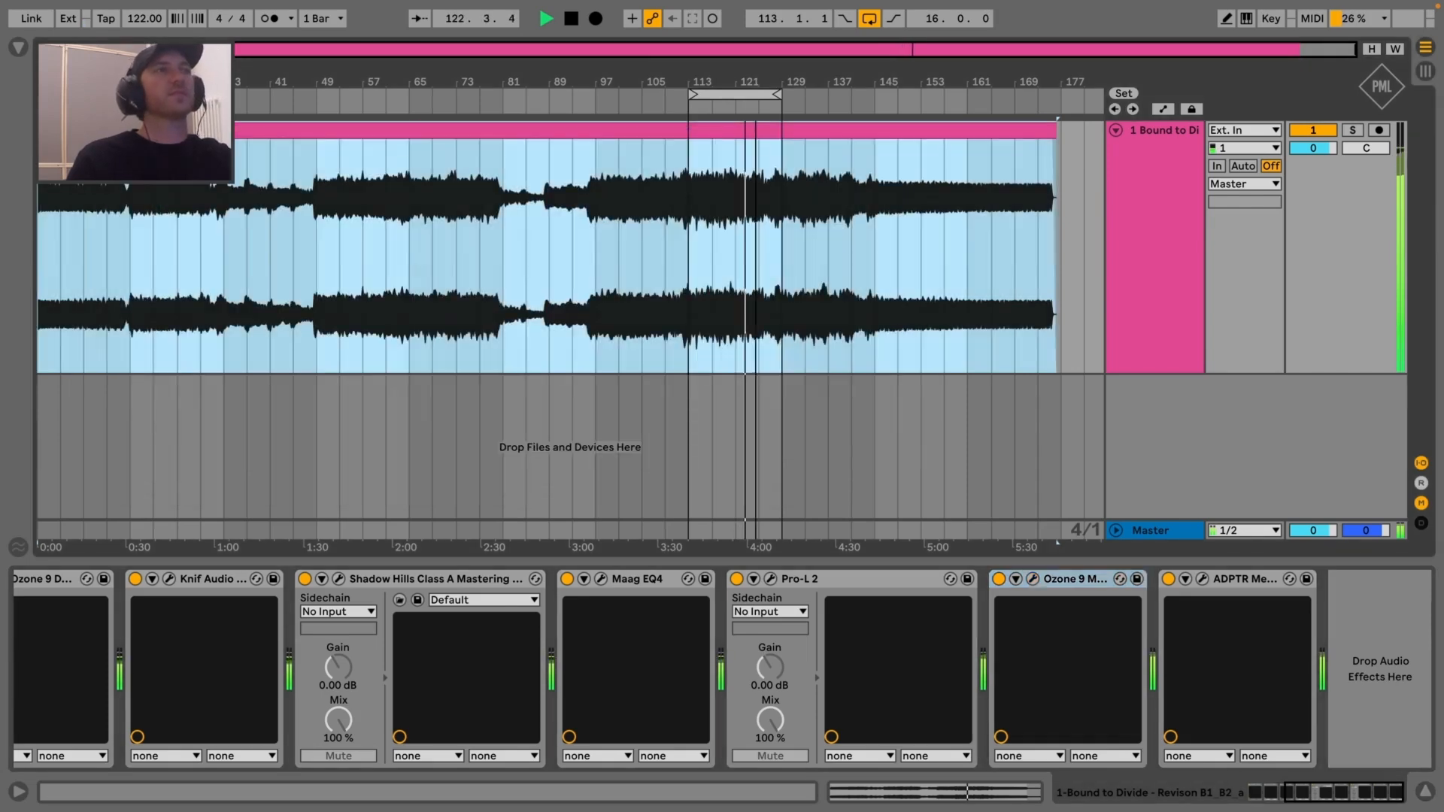
{"action": "left_click", "coordinate": [1033, 578]}
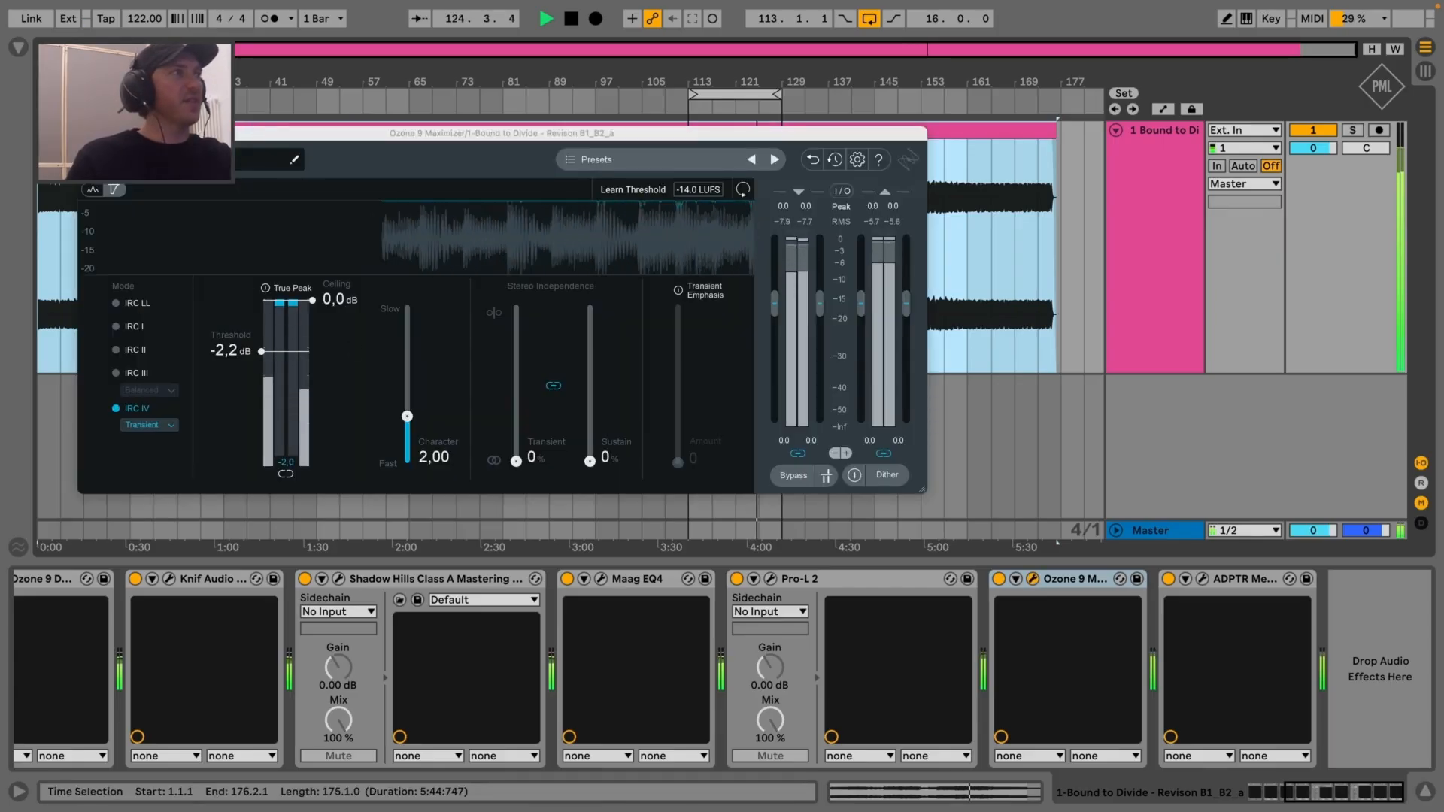
{"action": "left_click", "coordinate": [86, 133]}
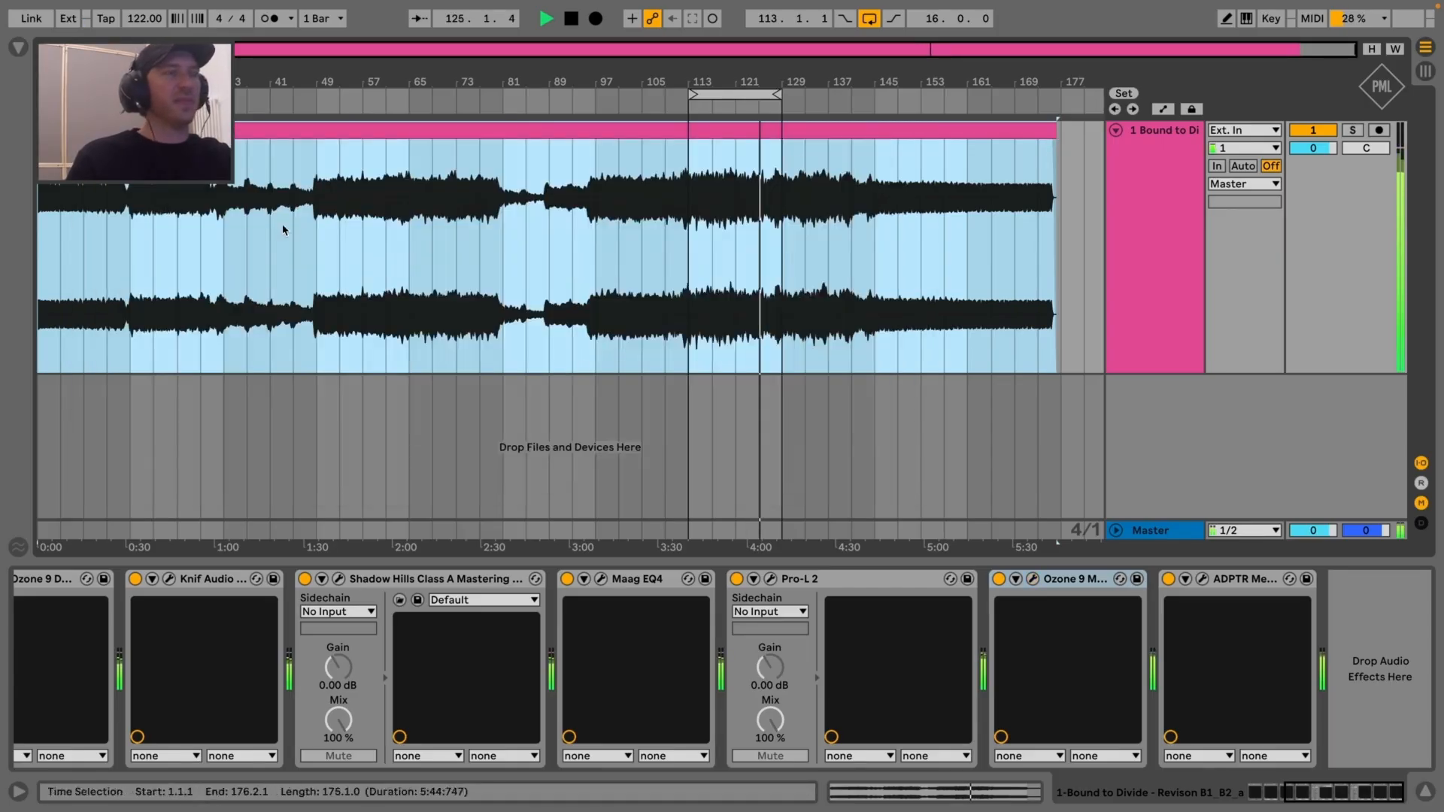
Read the loudness and true peak levels in MetricAB for the loop and the track's opening, then close the window
{"action": "left_click", "coordinate": [1202, 579]}
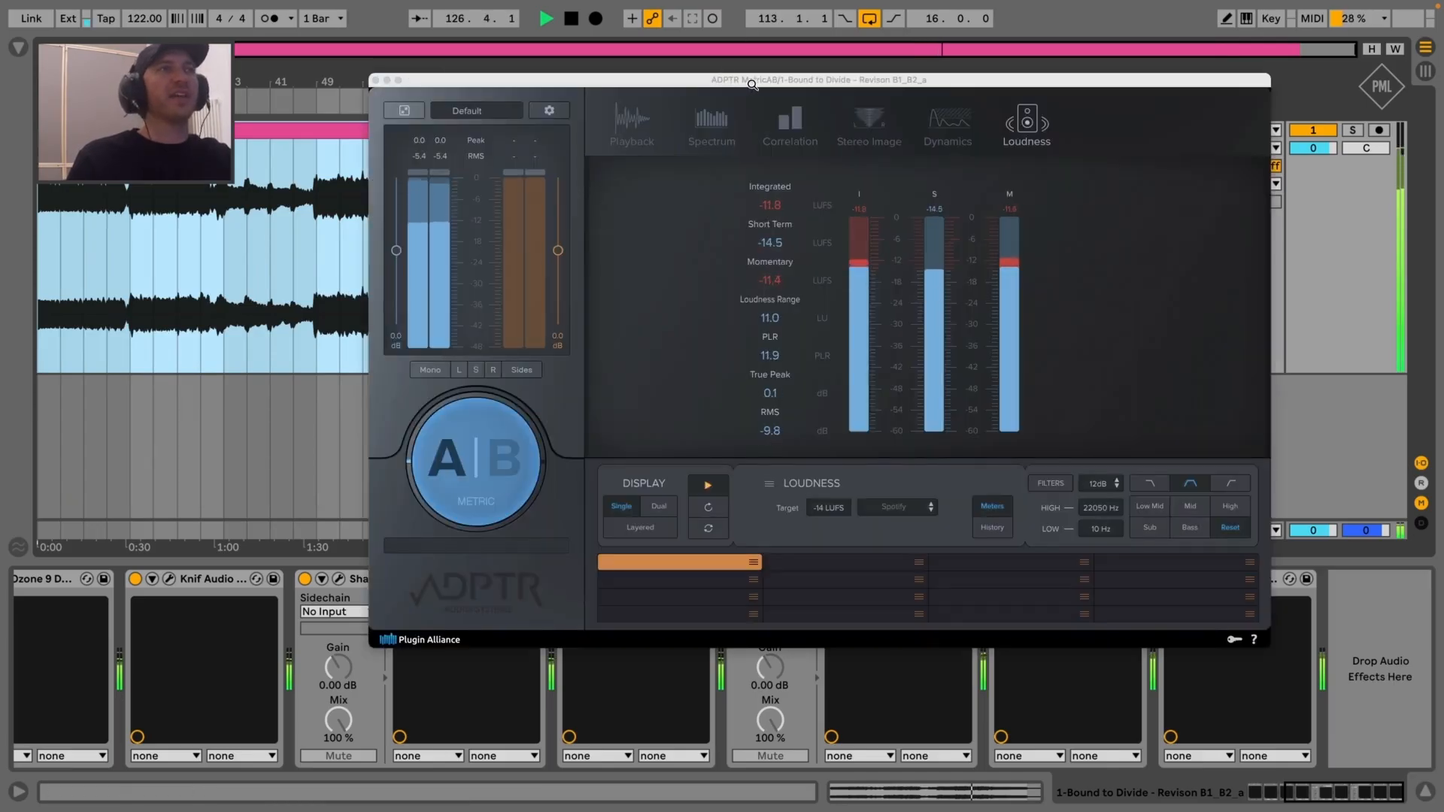
{"action": "left_click_drag", "start_coordinate": [769, 94], "coordinate": [564, 82]}
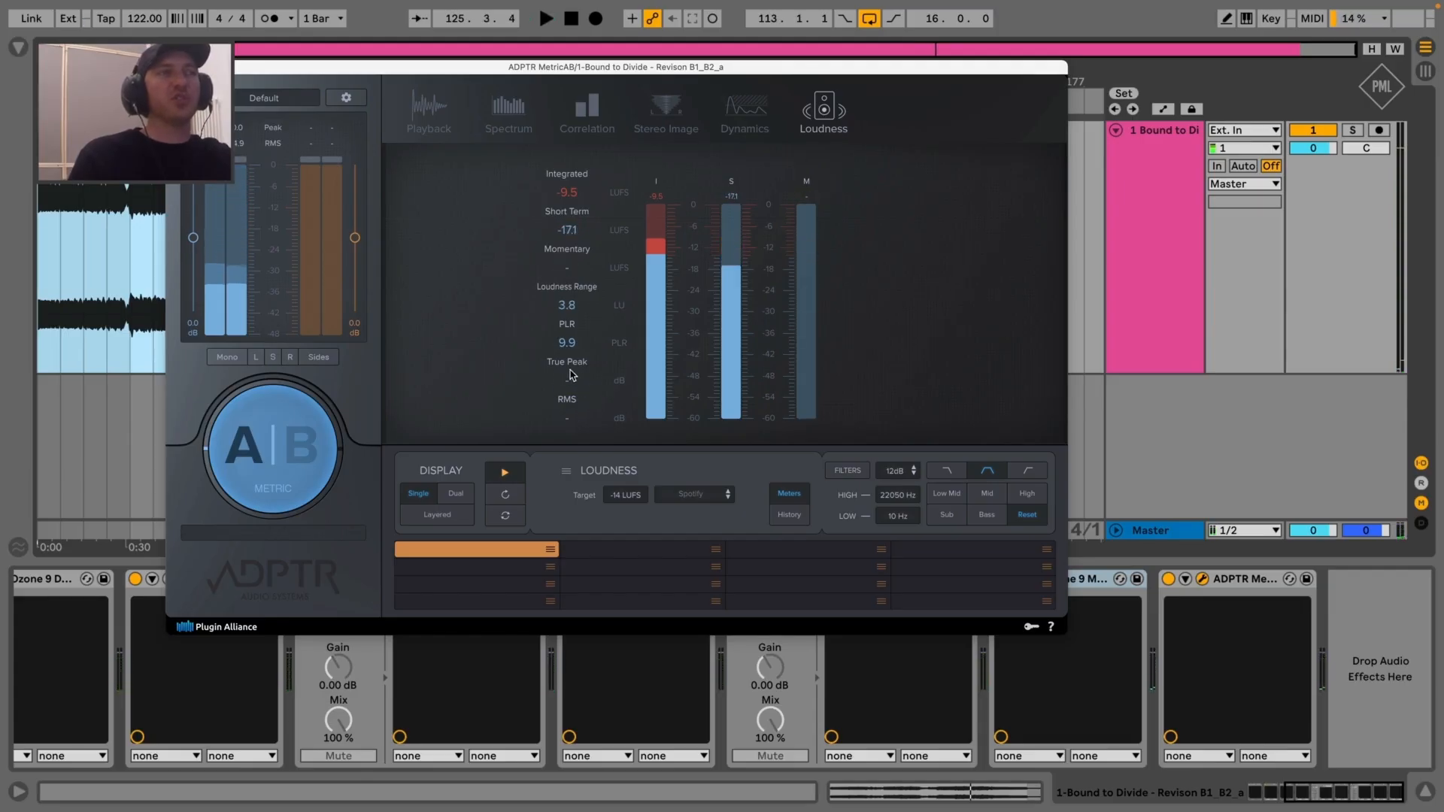
{"action": "key", "text": "space"}
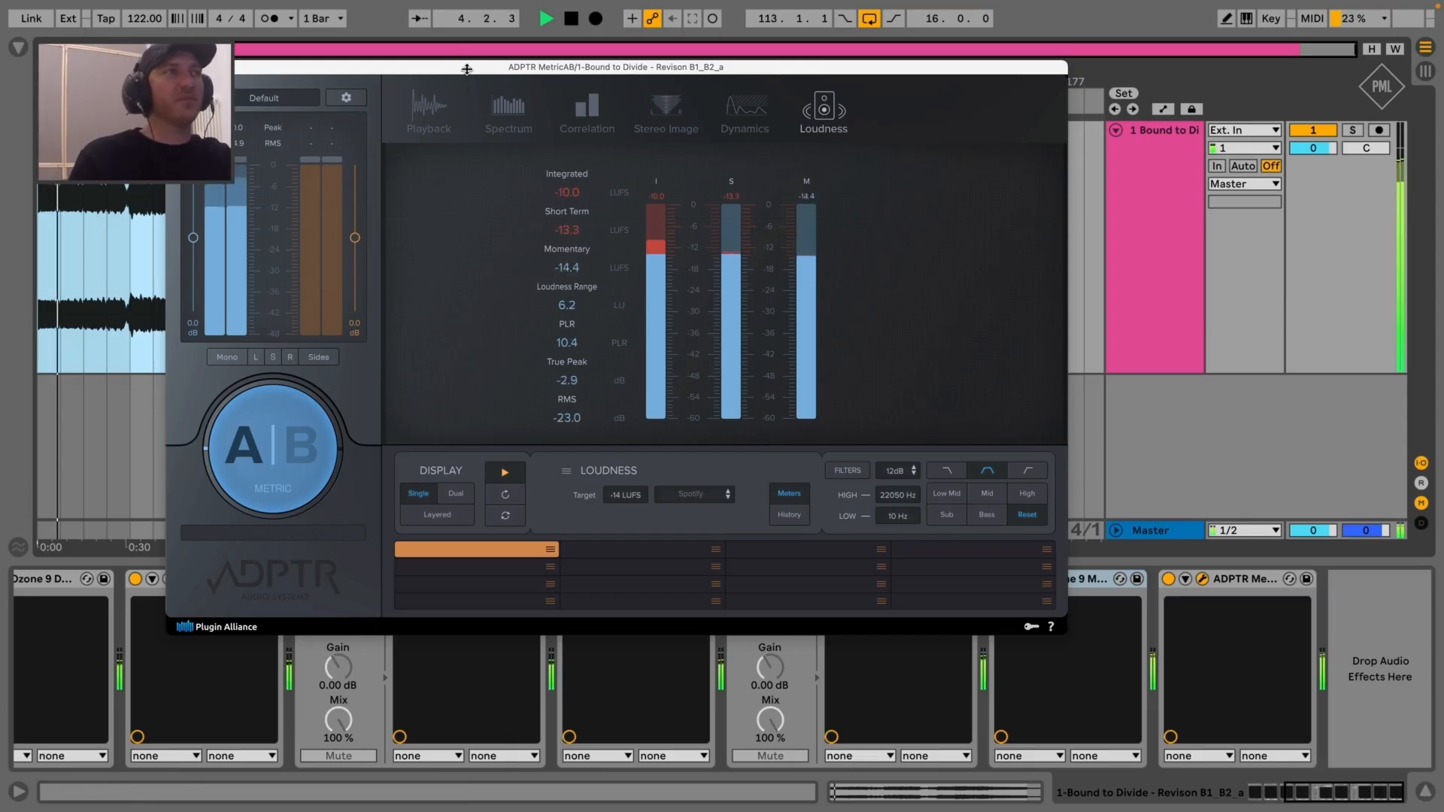
{"action": "left_click_drag", "start_coordinate": [462, 61], "coordinate": [380, 50]}
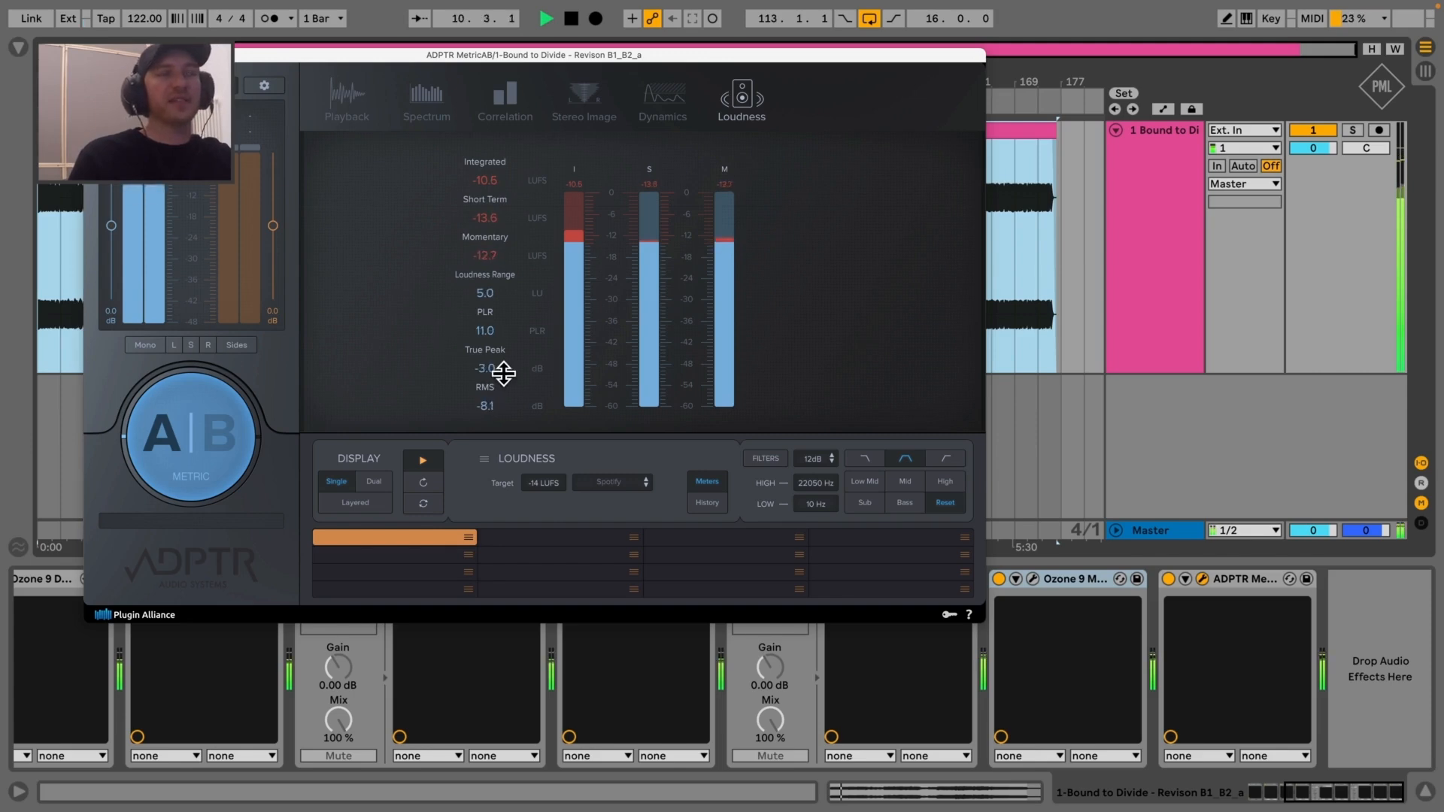
{"action": "left_click", "coordinate": [93, 55]}
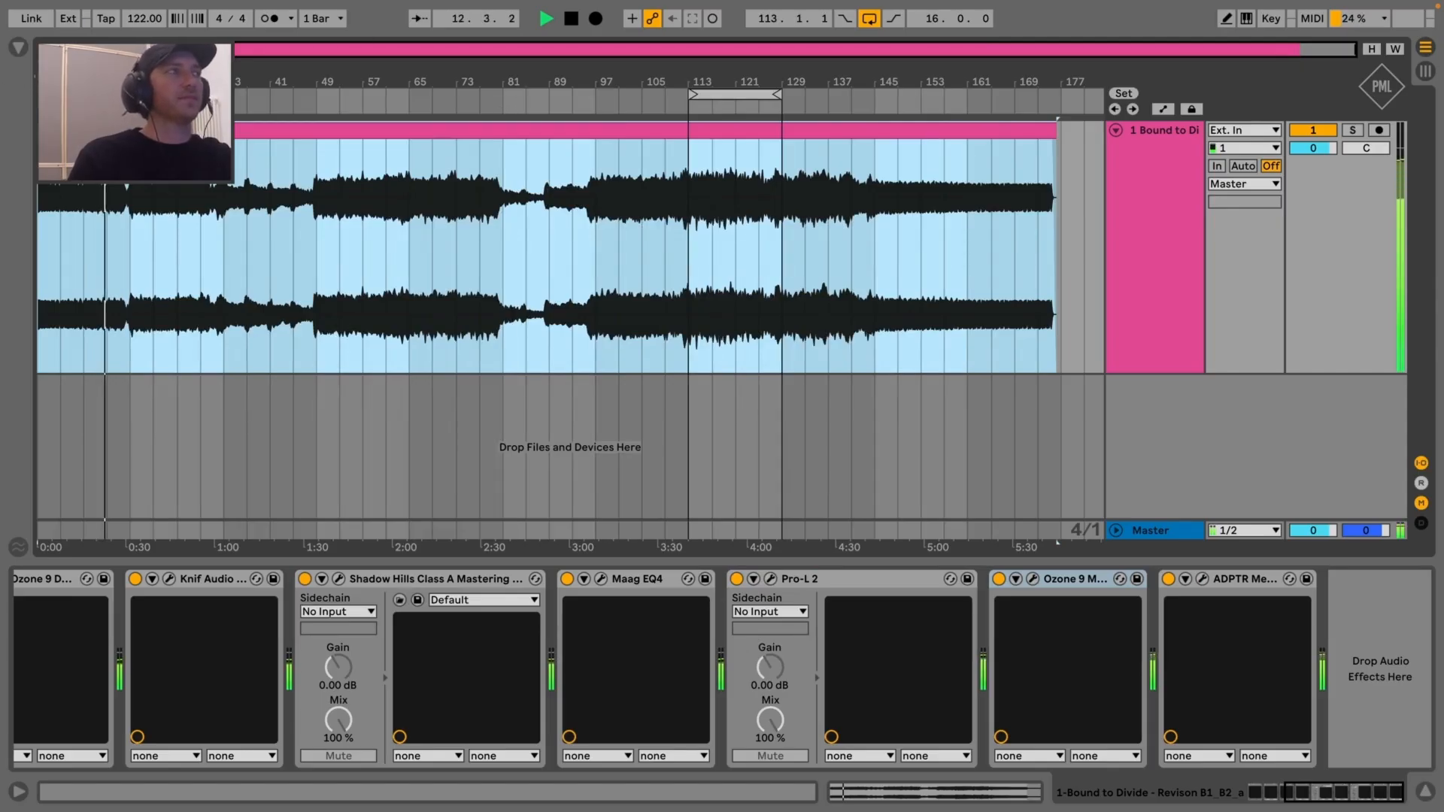
Extend the loop over the whole track, starting at 1.1.1 with a length of 176 bars
{"action": "left_click", "coordinate": [718, 141]}
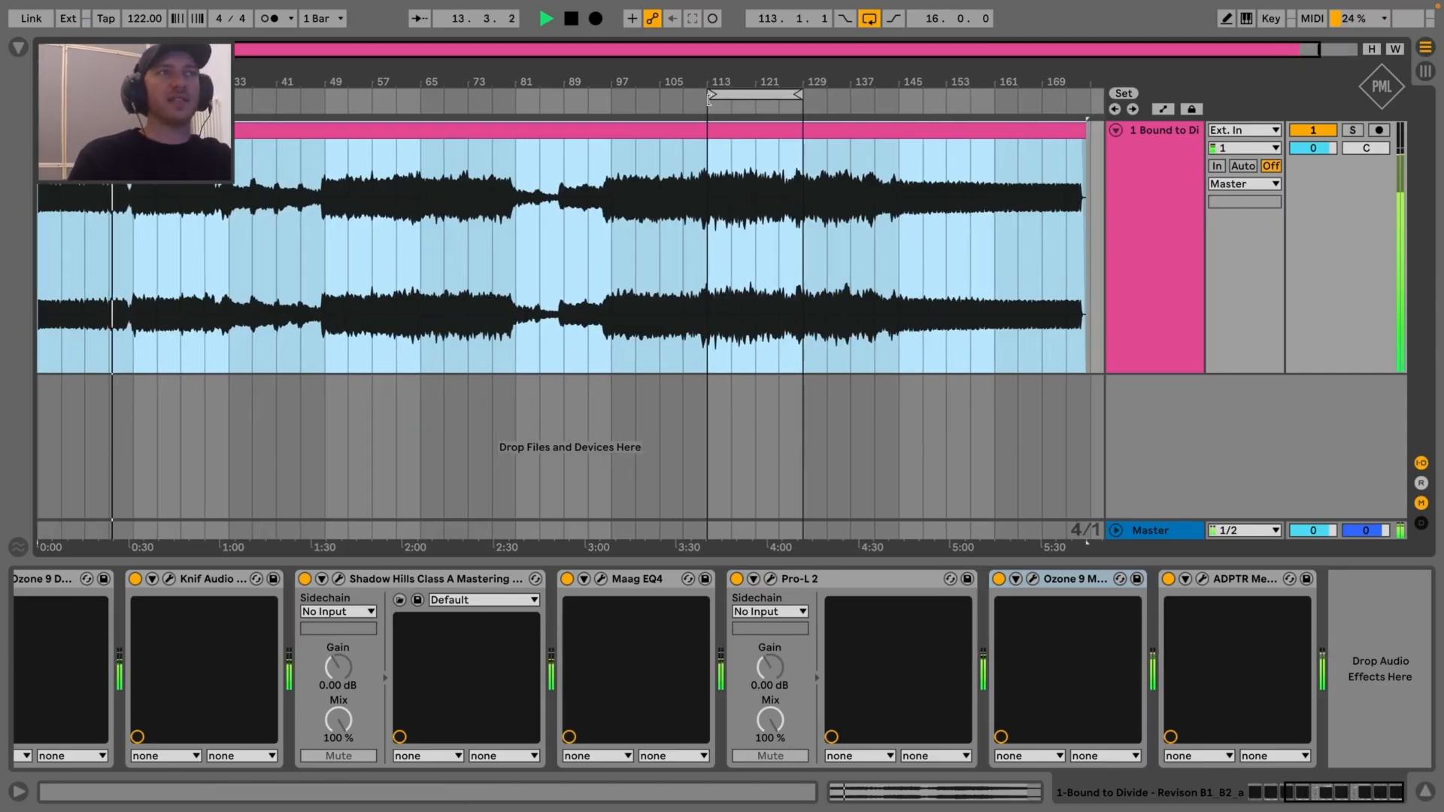
{"action": "left_click_drag", "start_coordinate": [710, 94], "coordinate": [42, 93]}
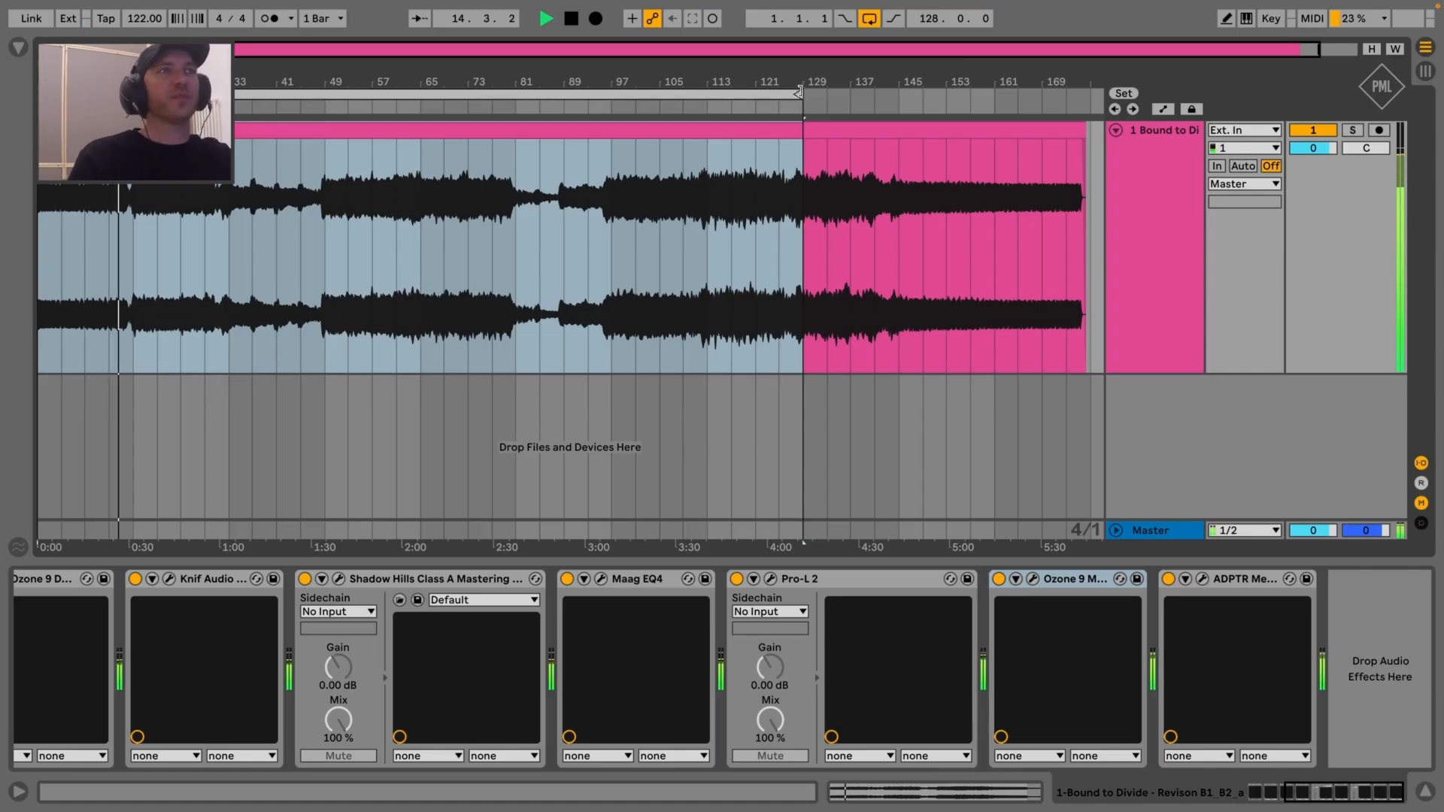
{"action": "left_click_drag", "start_coordinate": [799, 93], "coordinate": [1075, 92]}
{"action": "left_click_drag", "start_coordinate": [967, 81], "coordinate": [968, 79]}
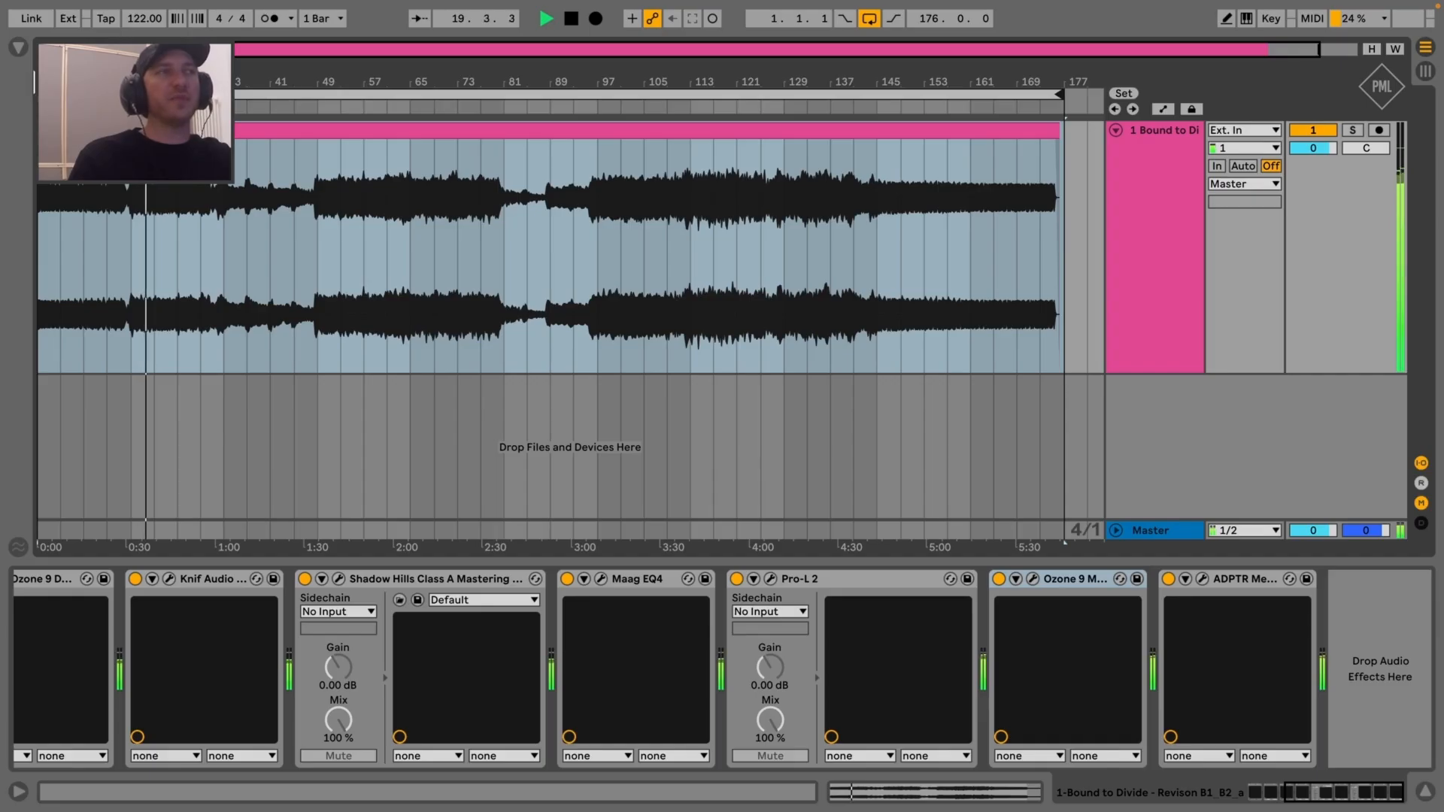
{"action": "key", "text": "ctrl+a"}
{"action": "left_click_drag", "start_coordinate": [596, 81], "coordinate": [596, 78]}
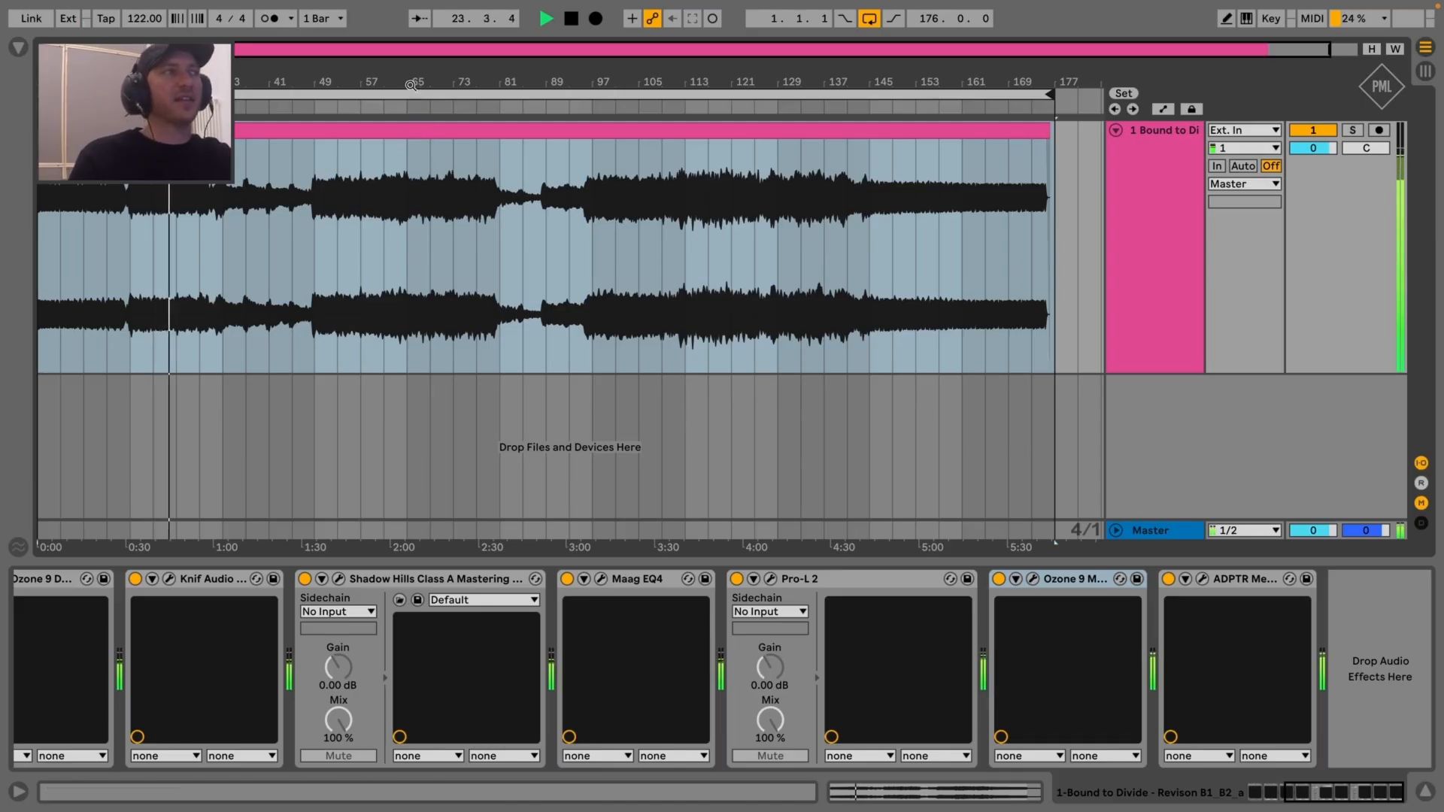
Turn on True Peak limiting in the Ozone 9 Maximizer and set its ceiling to -0.4 dB
{"action": "left_click_drag", "start_coordinate": [407, 87], "coordinate": [407, 83]}
{"action": "left_click", "coordinate": [1032, 578]}
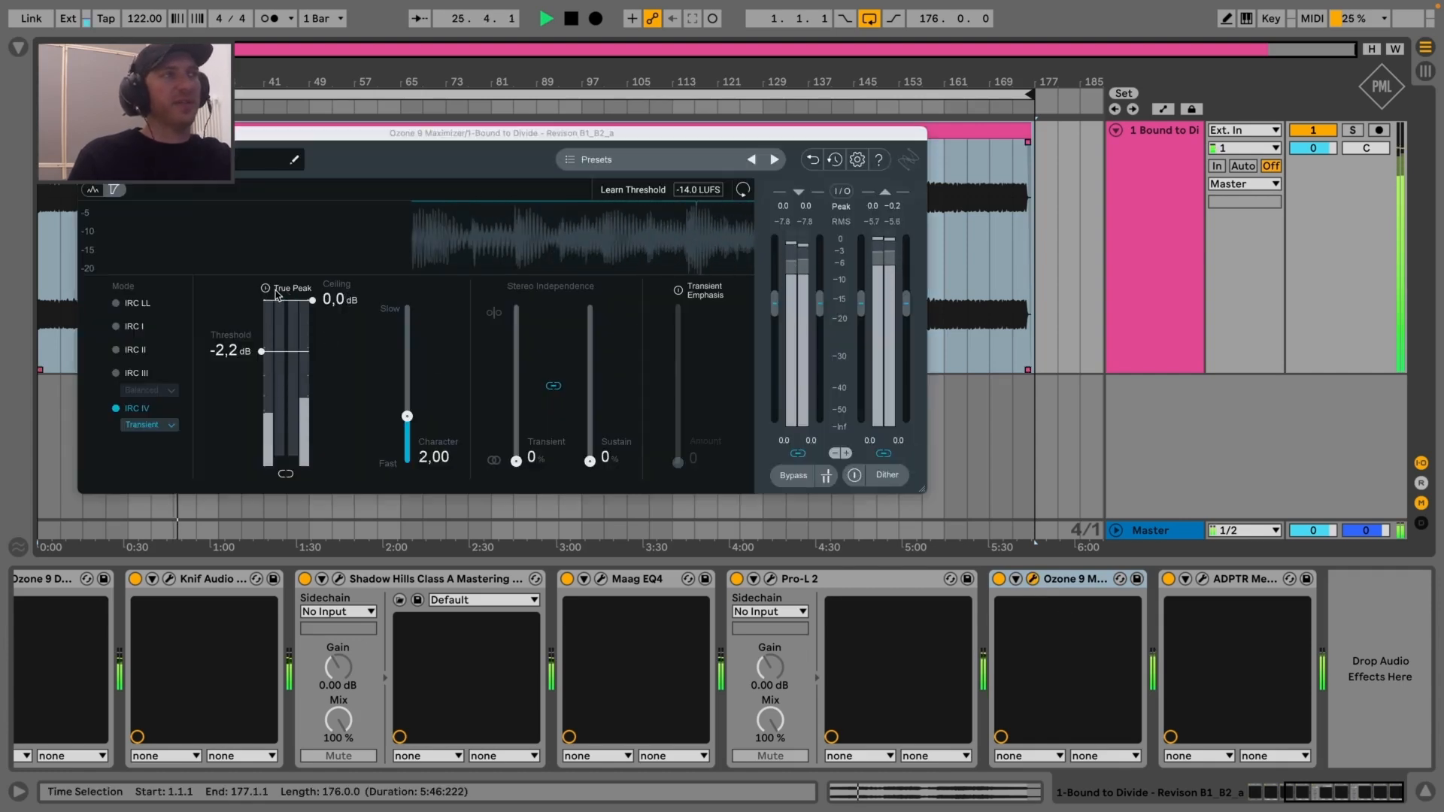
{"action": "left_click", "coordinate": [267, 290]}
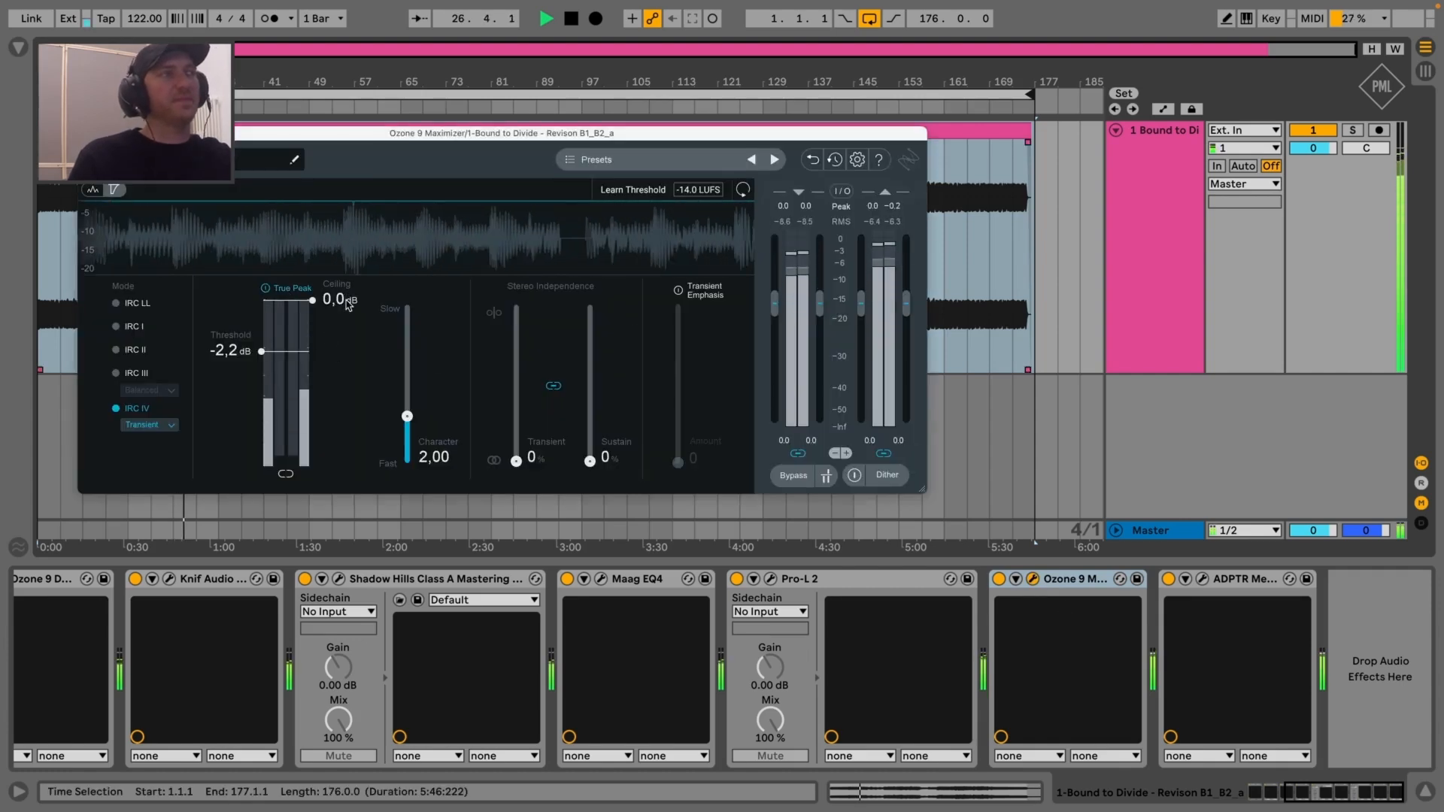
{"action": "left_click_drag", "start_coordinate": [346, 300], "coordinate": [352, 315]}
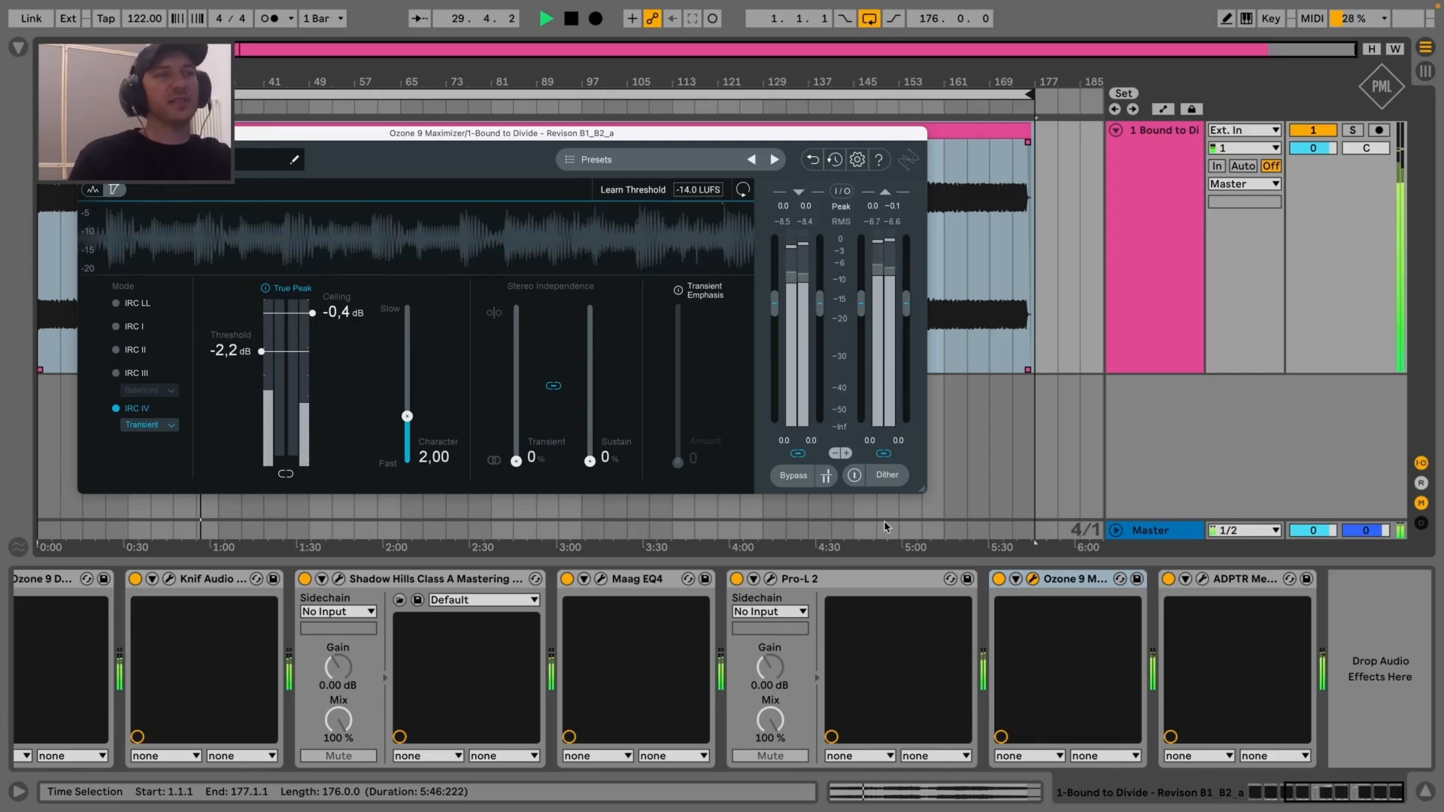
Compare MetricAB's loudness and true peak levels with the Maximizer's gain reduction around bar 119, and close both plugin windows
{"action": "left_click", "coordinate": [1202, 579]}
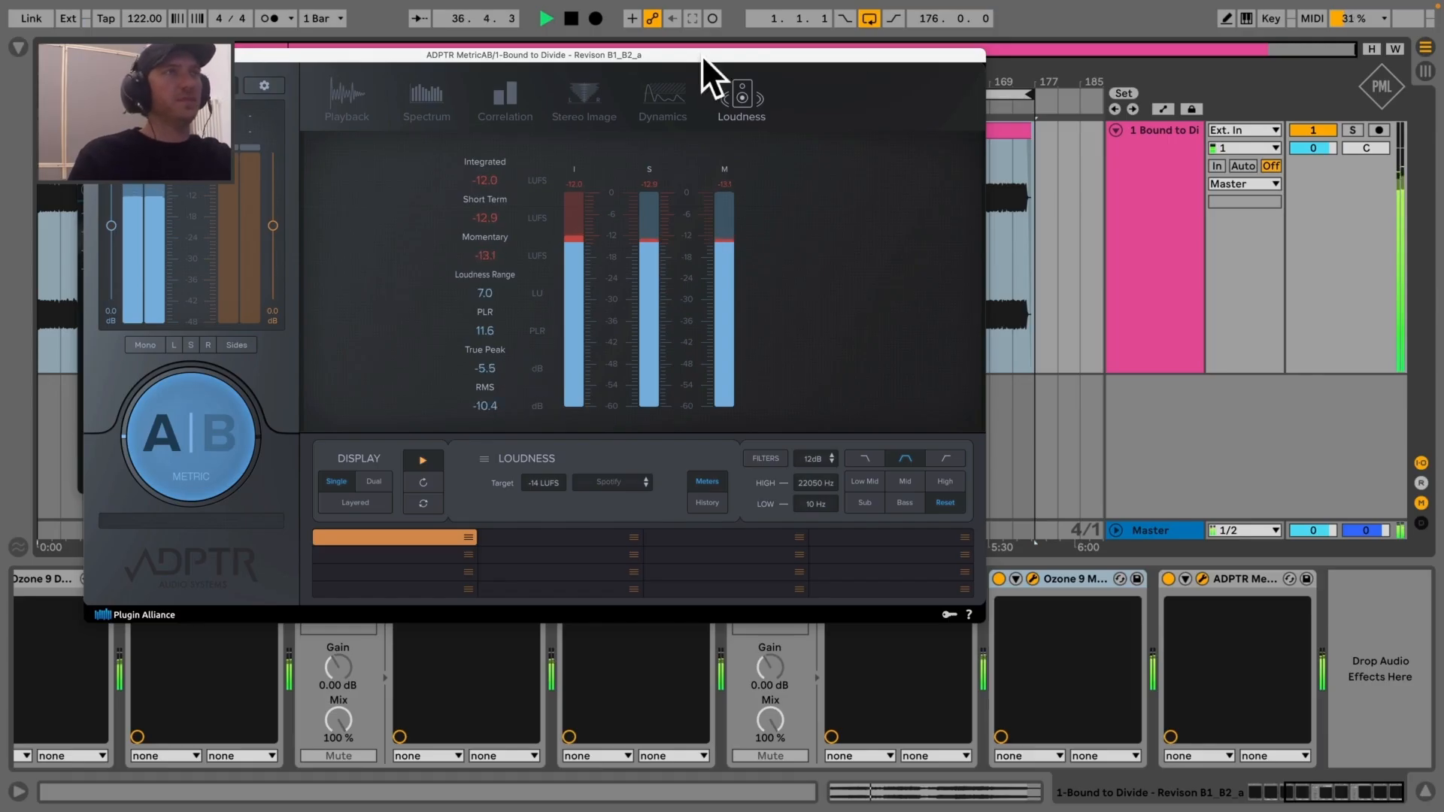
{"action": "left_click_drag", "start_coordinate": [702, 56], "coordinate": [763, 267]}
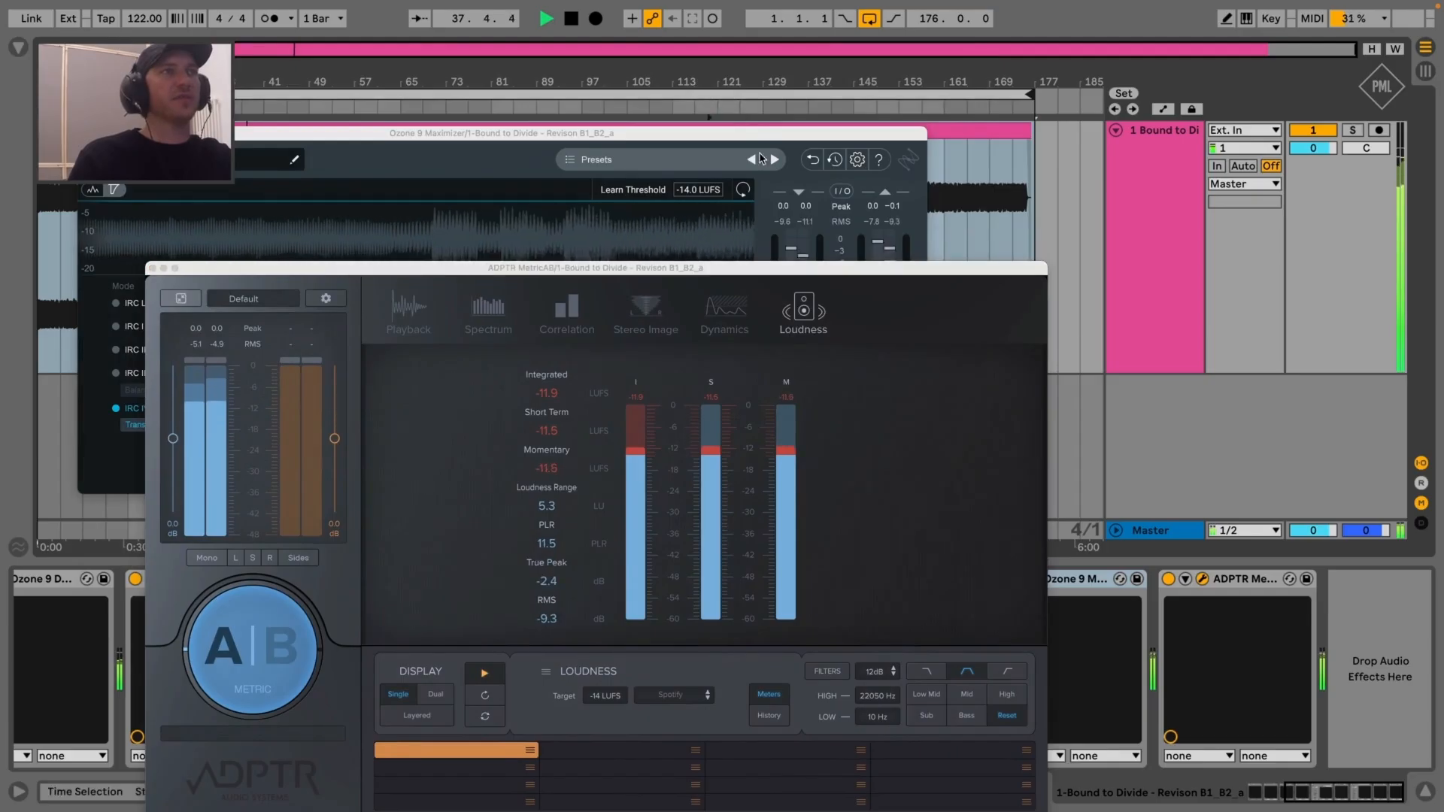
{"action": "left_click_drag", "start_coordinate": [749, 138], "coordinate": [773, 100]}
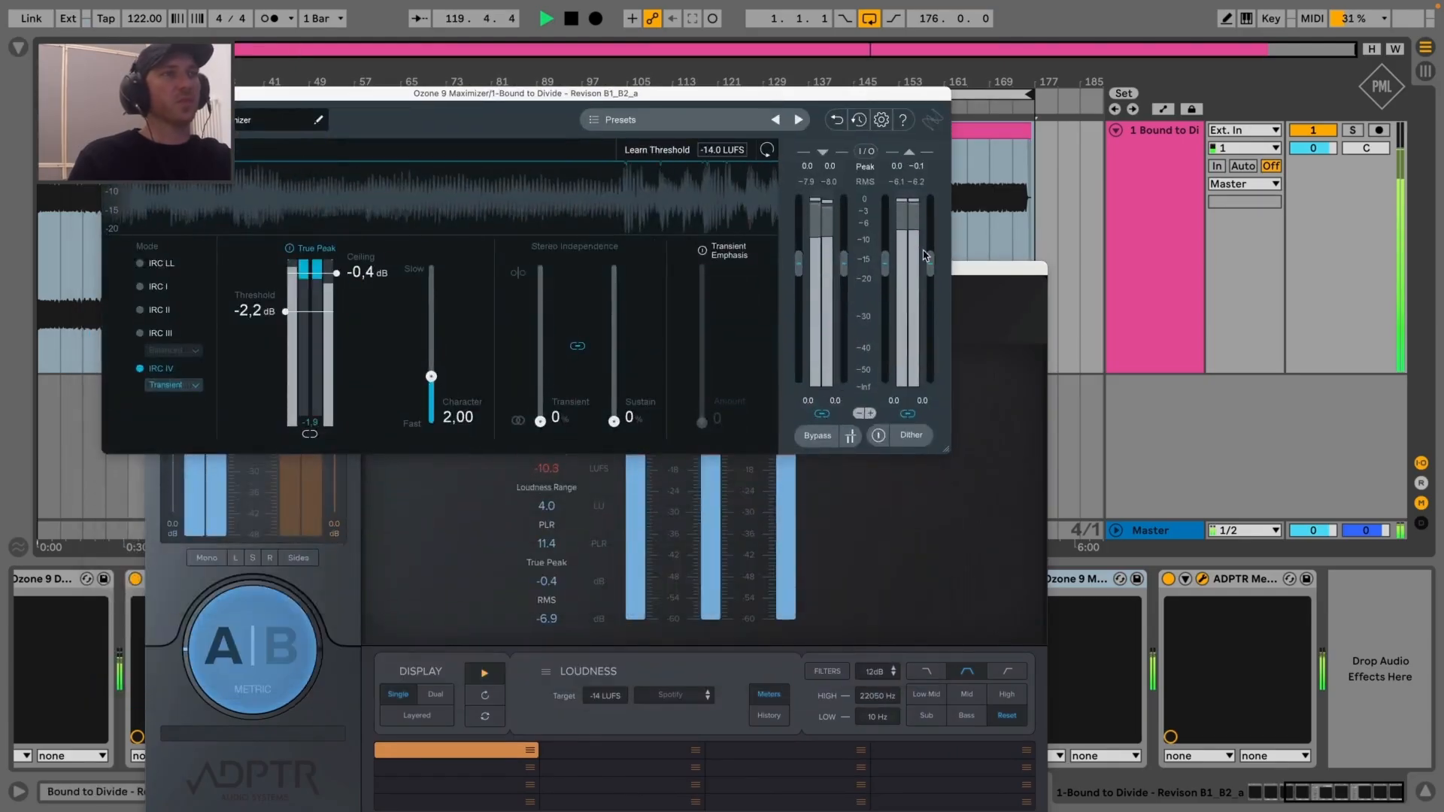
{"action": "left_click_drag", "start_coordinate": [988, 269], "coordinate": [976, 215]}
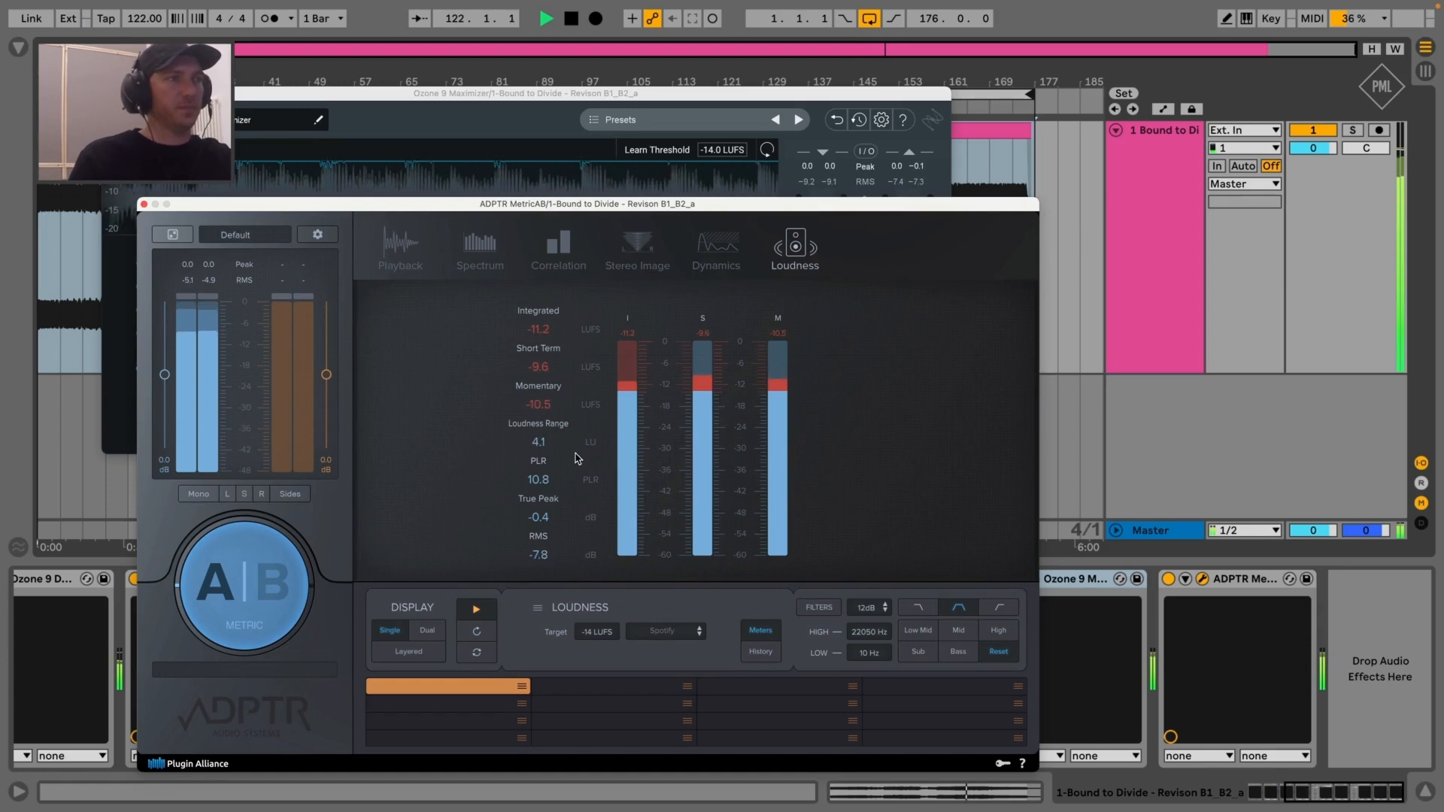
{"action": "left_click", "coordinate": [144, 203]}
{"action": "left_click", "coordinate": [111, 93]}
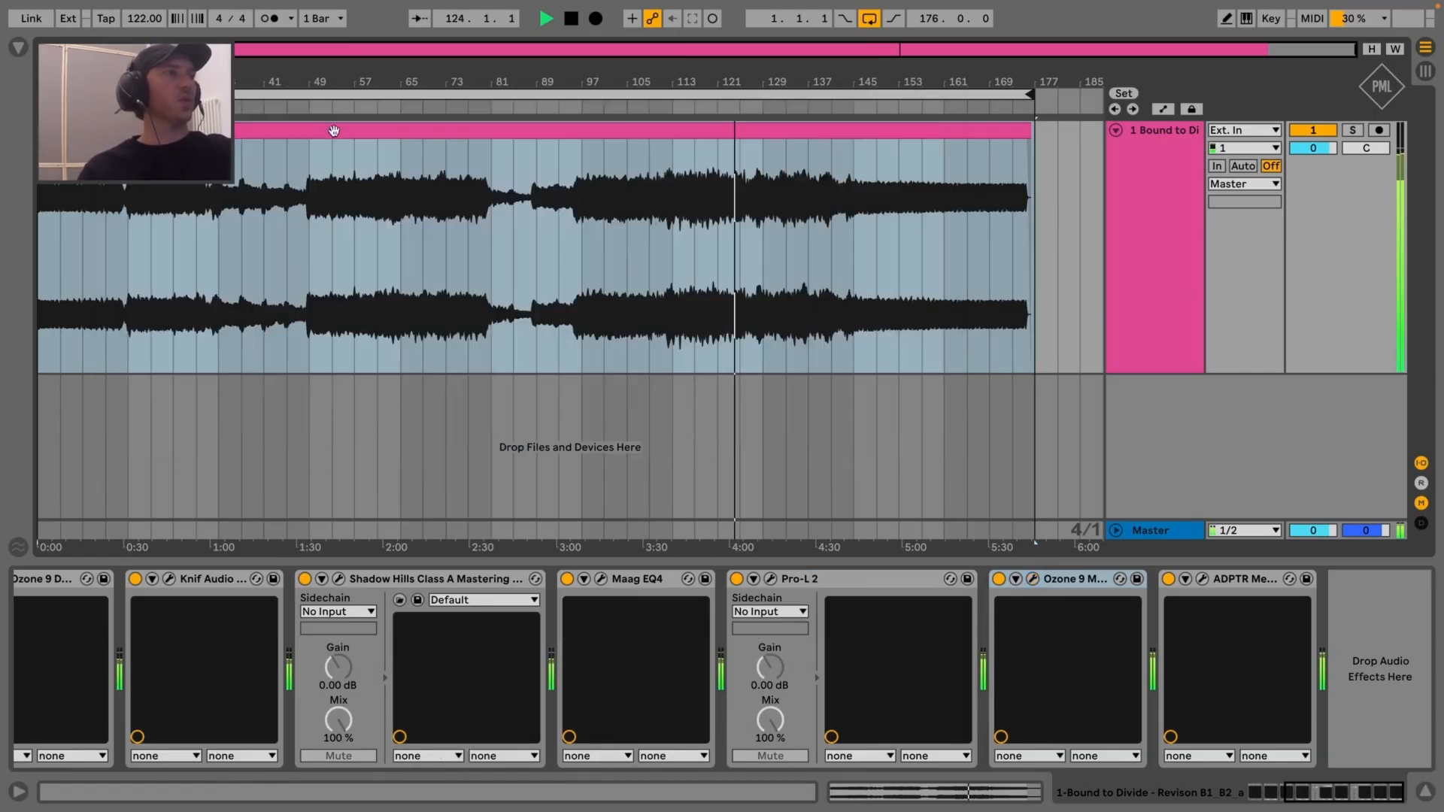
Reopen the Maximizer to check its limiting during the loud section, and close its window
{"action": "left_click_drag", "start_coordinate": [443, 84], "coordinate": [443, 95]}
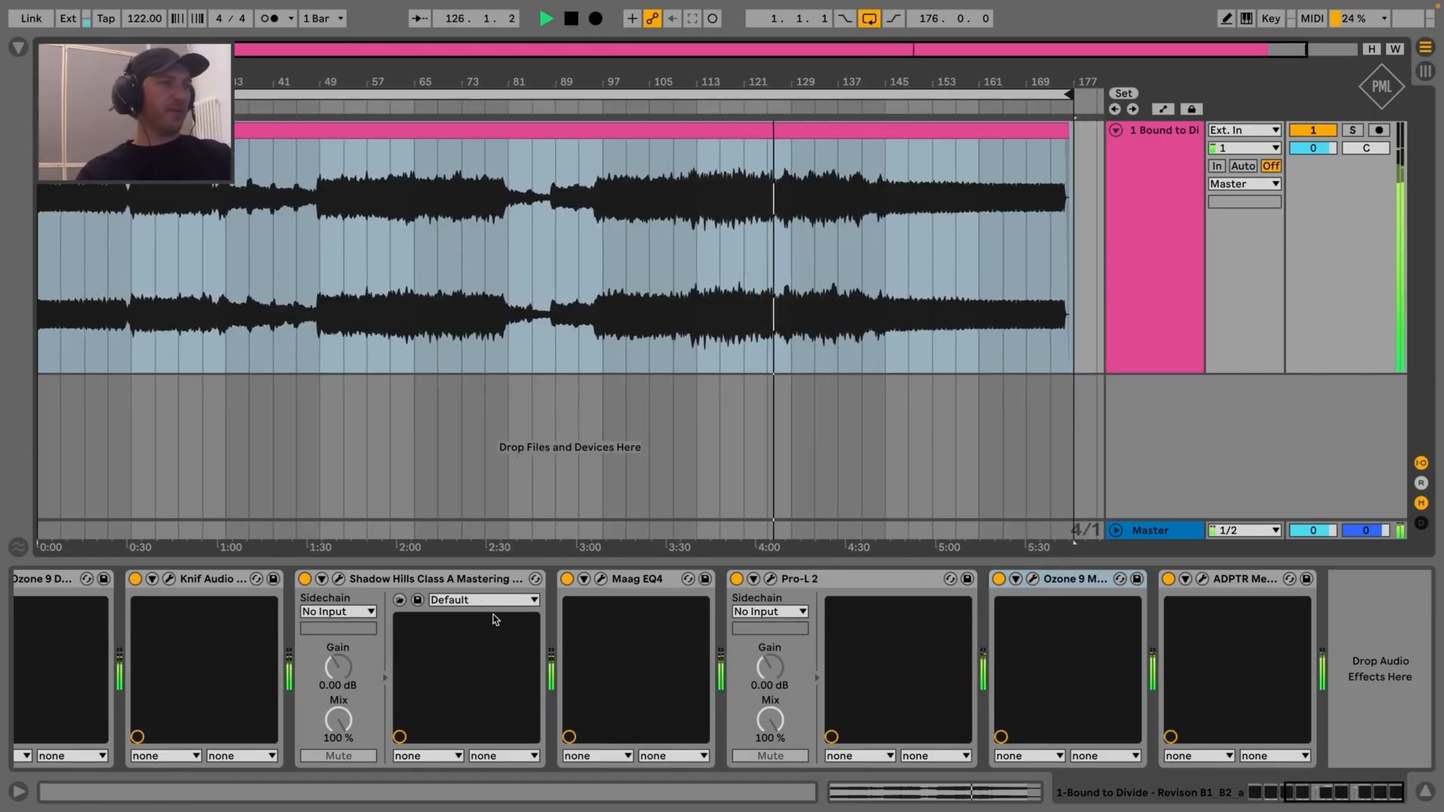
{"action": "scroll", "coordinate": [594, 585], "scroll_direction": "left", "scroll_amount": 5}
{"action": "scroll", "coordinate": [594, 588], "scroll_direction": "right", "scroll_amount": 5}
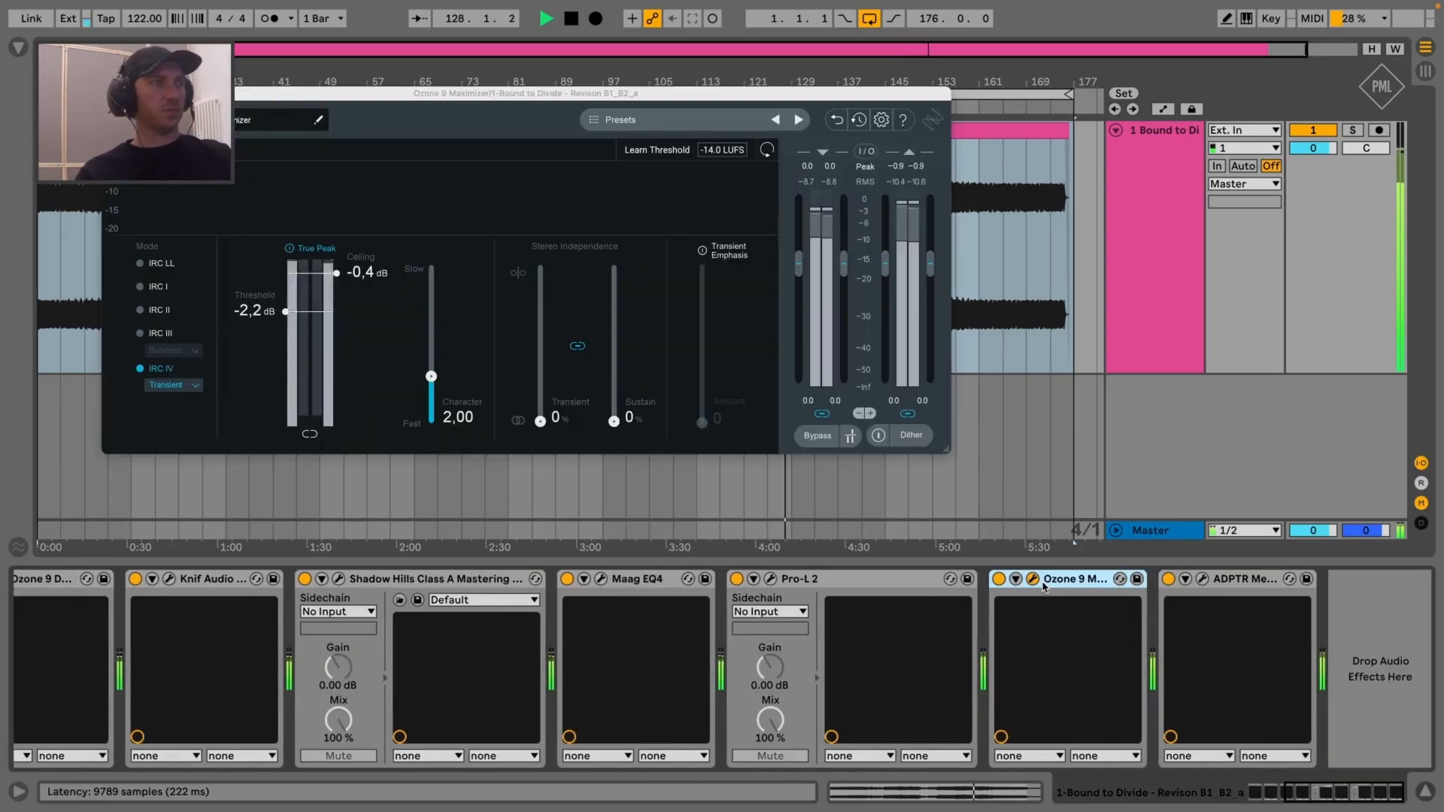
{"action": "left_click", "coordinate": [1033, 579]}
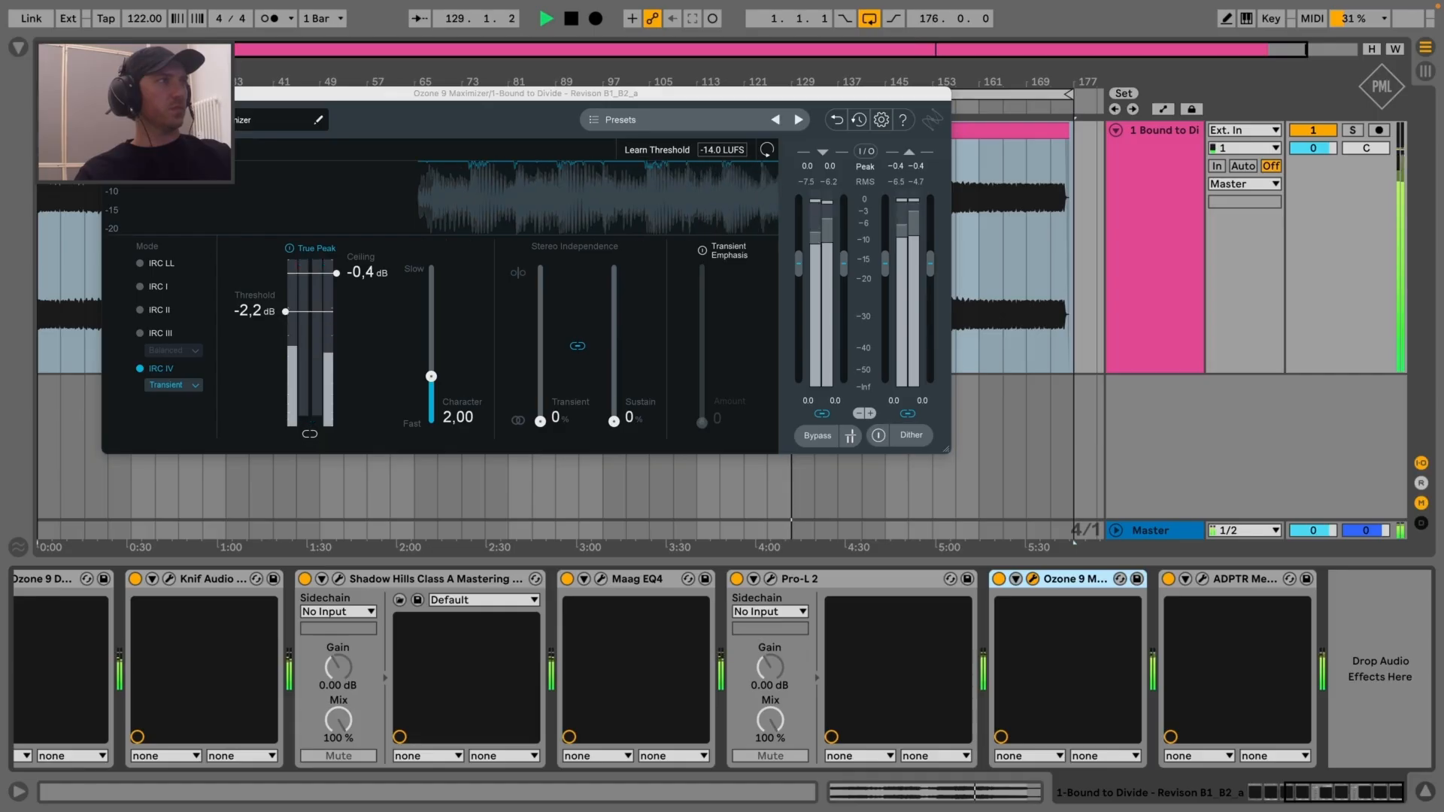
{"action": "left_click", "coordinate": [110, 93]}
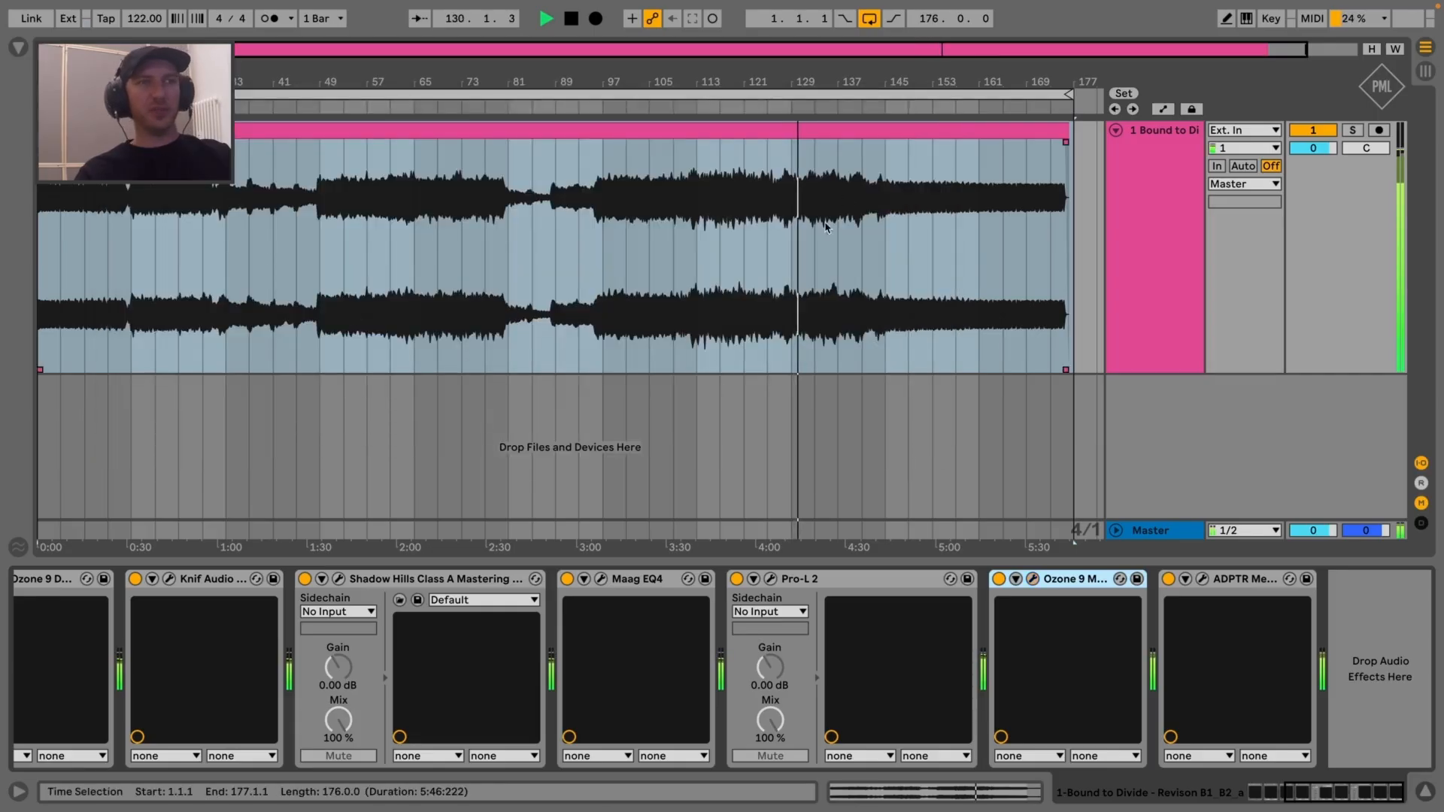
Read the integrated, short-term and true peak levels in MetricAB up to the start of the outro, and close its window
{"action": "left_click", "coordinate": [1202, 579]}
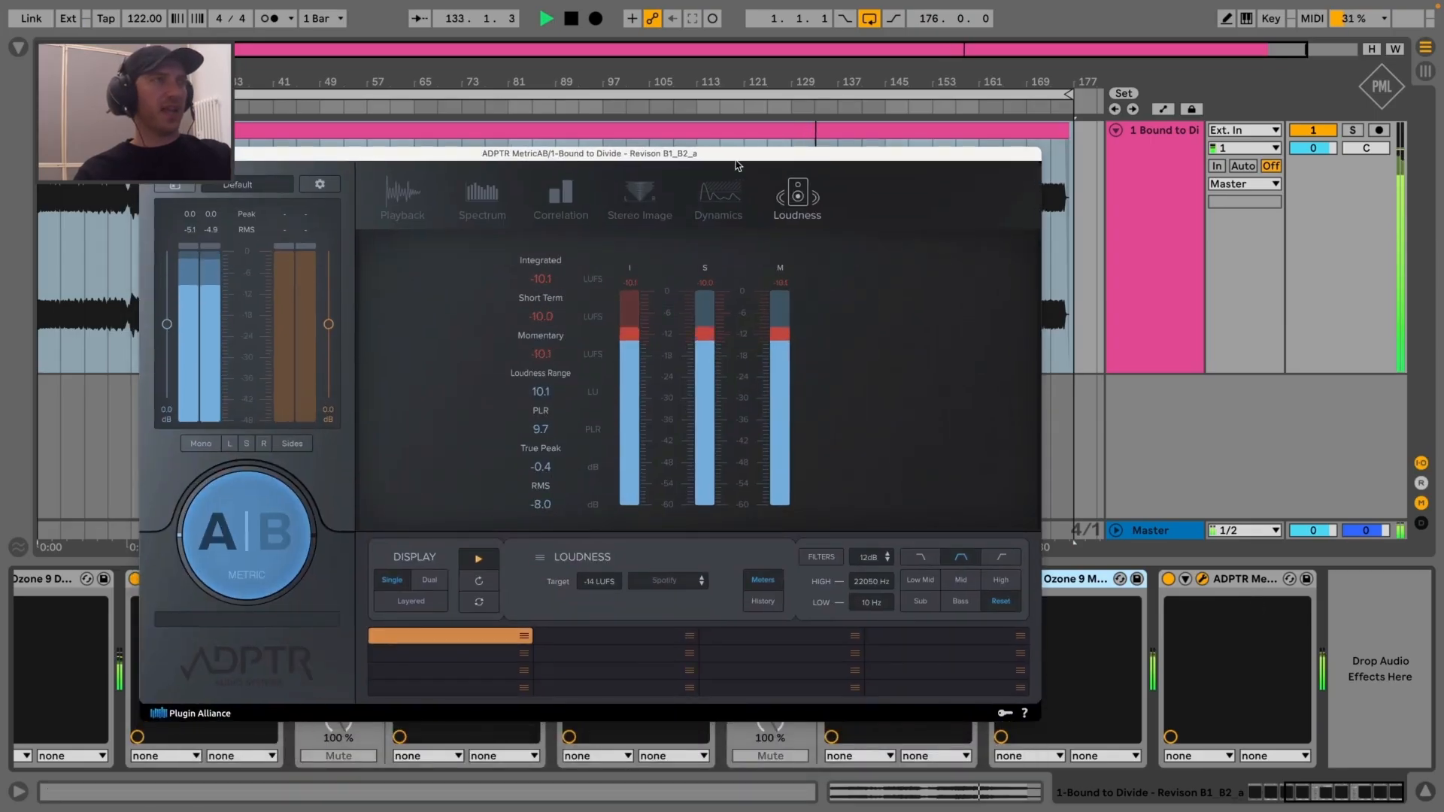
{"action": "left_click_drag", "start_coordinate": [736, 165], "coordinate": [777, 379]}
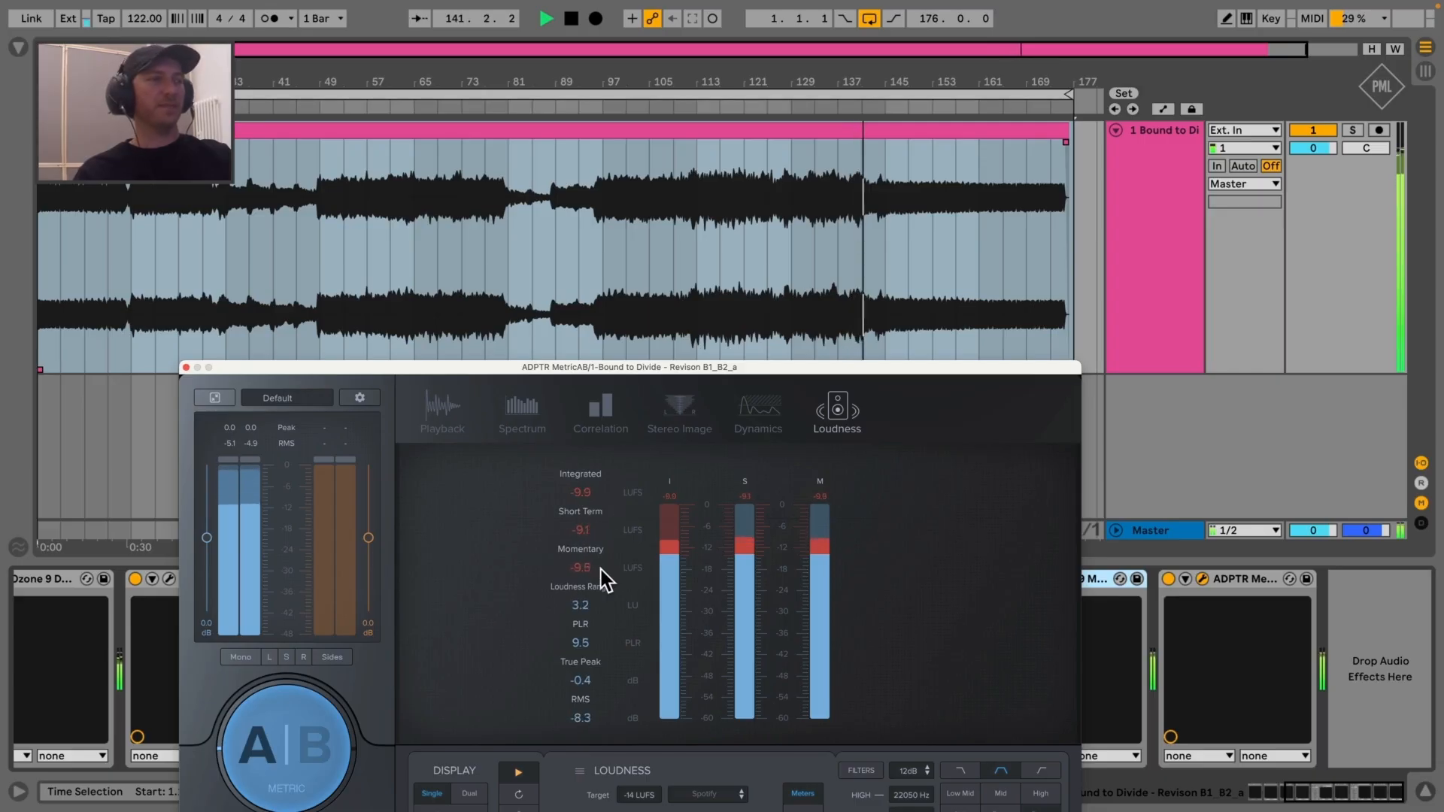
{"action": "left_click_drag", "start_coordinate": [448, 376], "coordinate": [588, 293]}
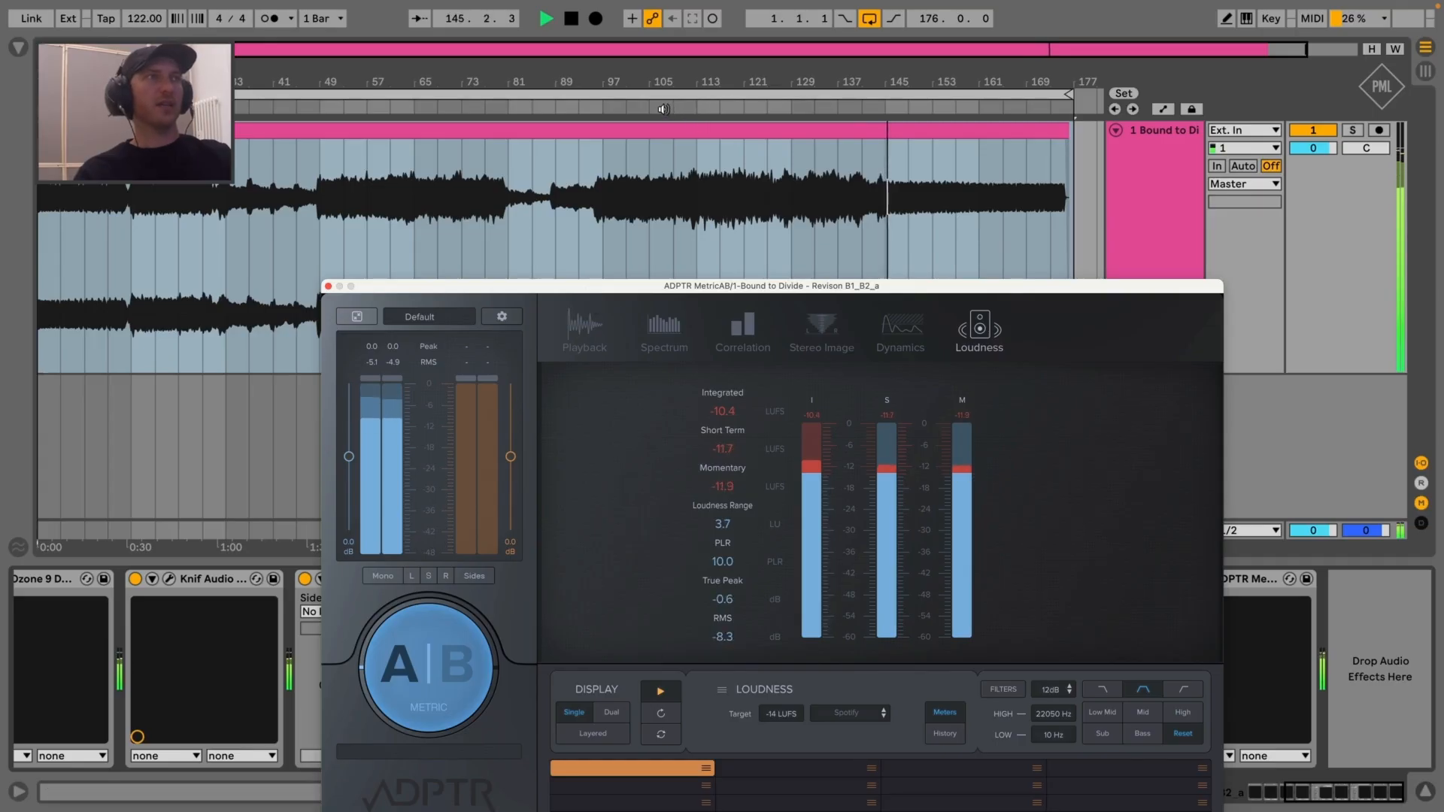
{"action": "left_click", "coordinate": [328, 286]}
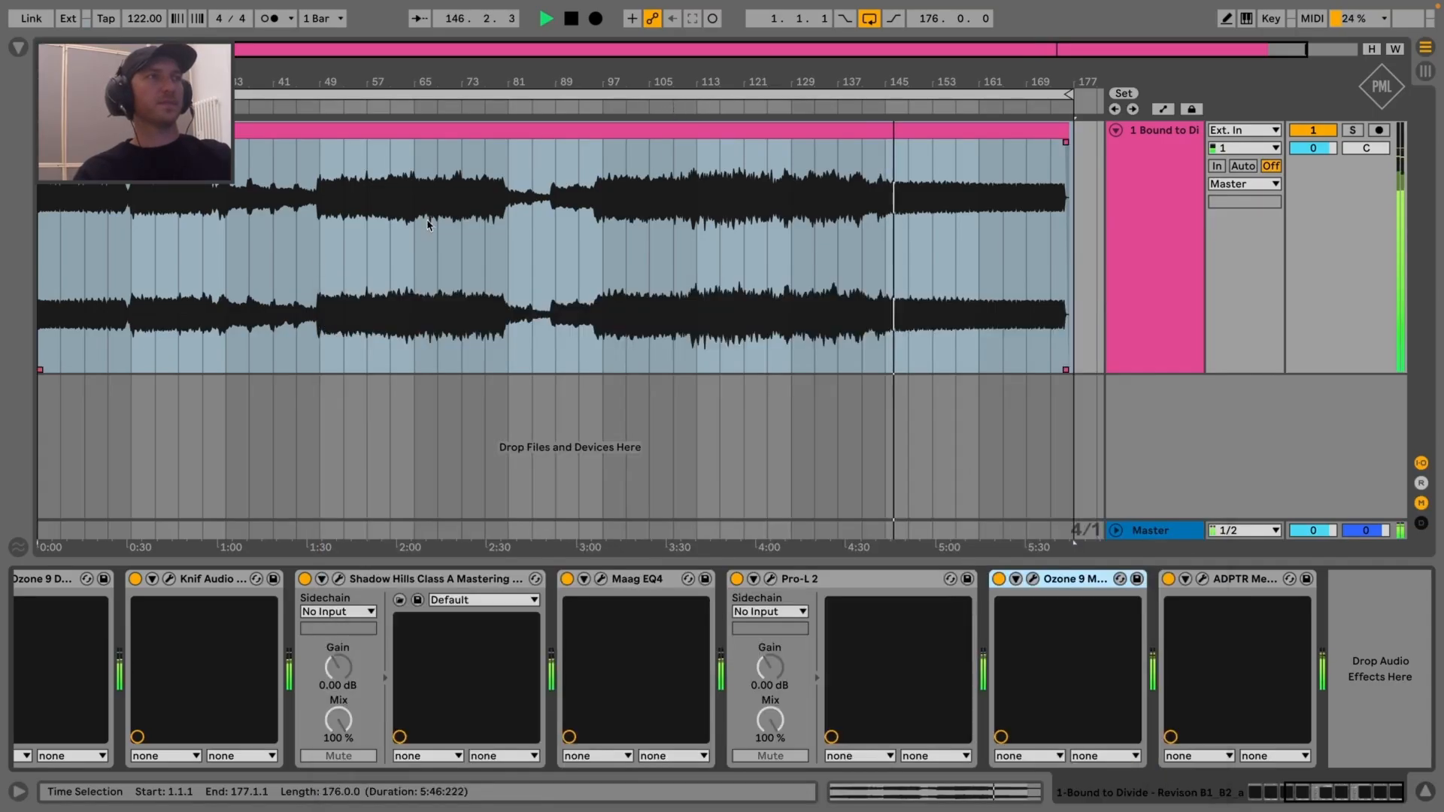
Audition the mastered track from about bar 49 and from about bar 93
{"action": "left_click_drag", "start_coordinate": [769, 78], "coordinate": [769, 74]}
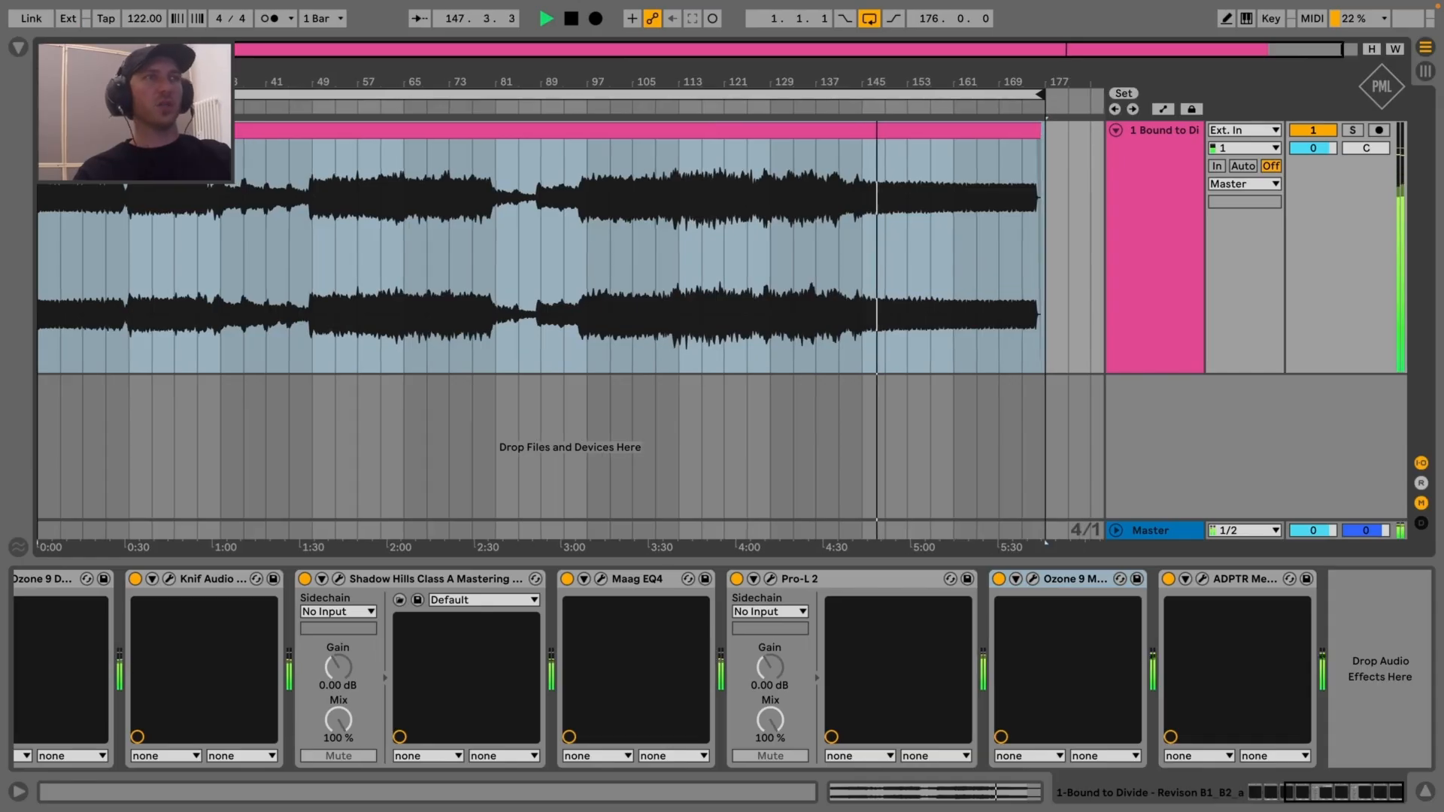
{"action": "left_click", "coordinate": [323, 106]}
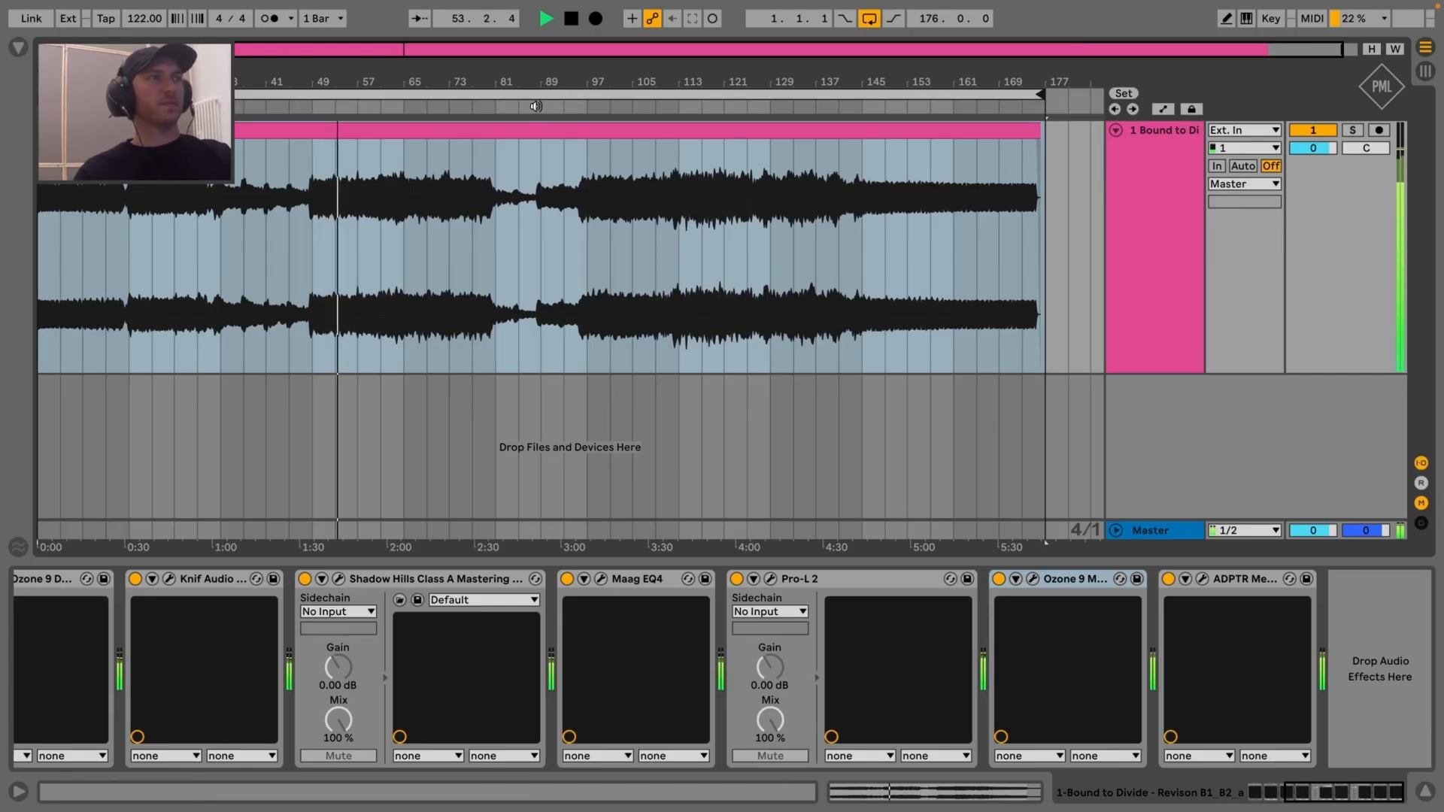
{"action": "left_click", "coordinate": [573, 106]}
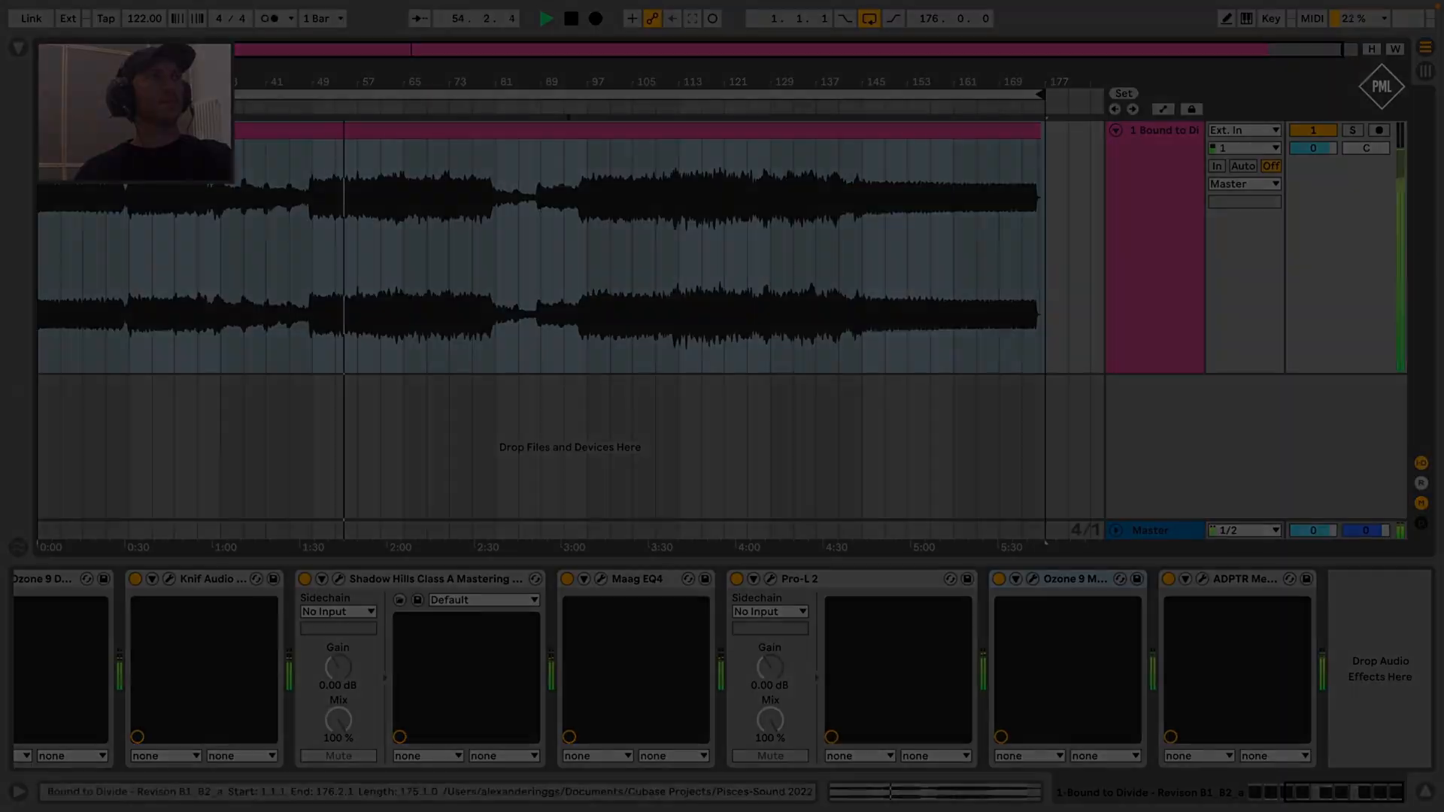
{"action": "scroll", "coordinate": [698, 275], "scroll_direction": "up", "scroll_amount": 2}
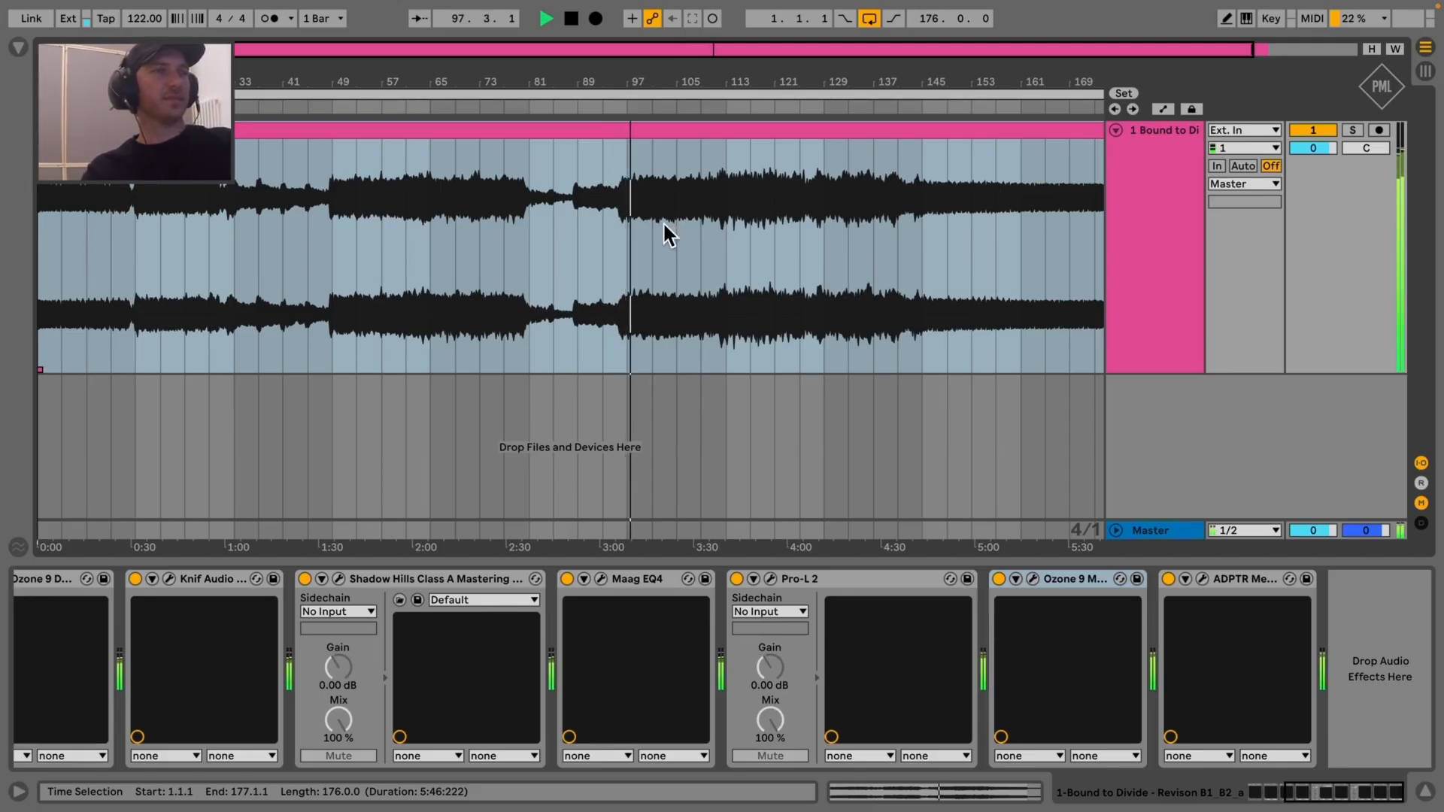
Delete the deactivated Dangerous plugin from the mastering chain
{"action": "scroll", "coordinate": [797, 585], "scroll_direction": "left", "scroll_amount": 5}
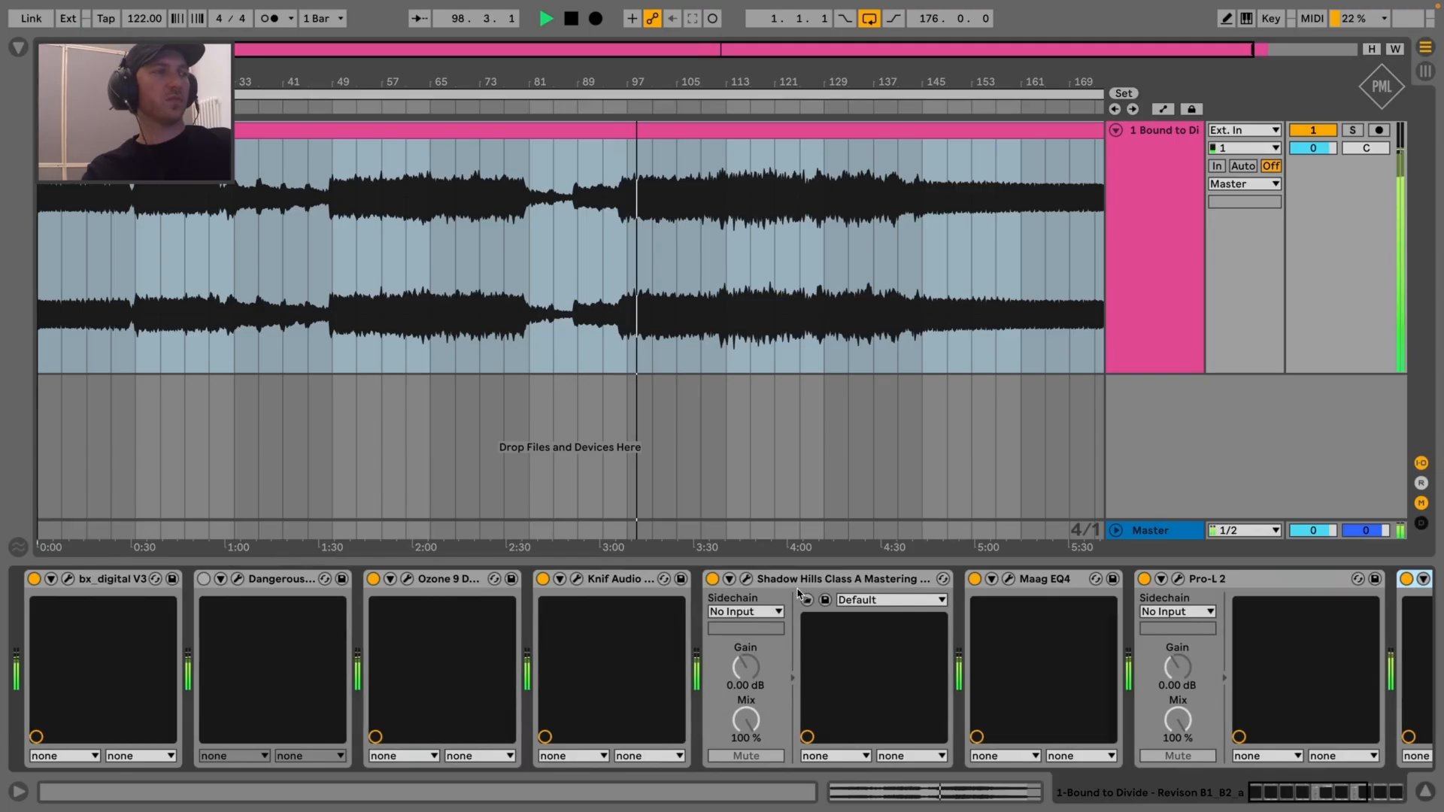
{"action": "left_click", "coordinate": [273, 581]}
{"action": "key", "text": "Delete"}
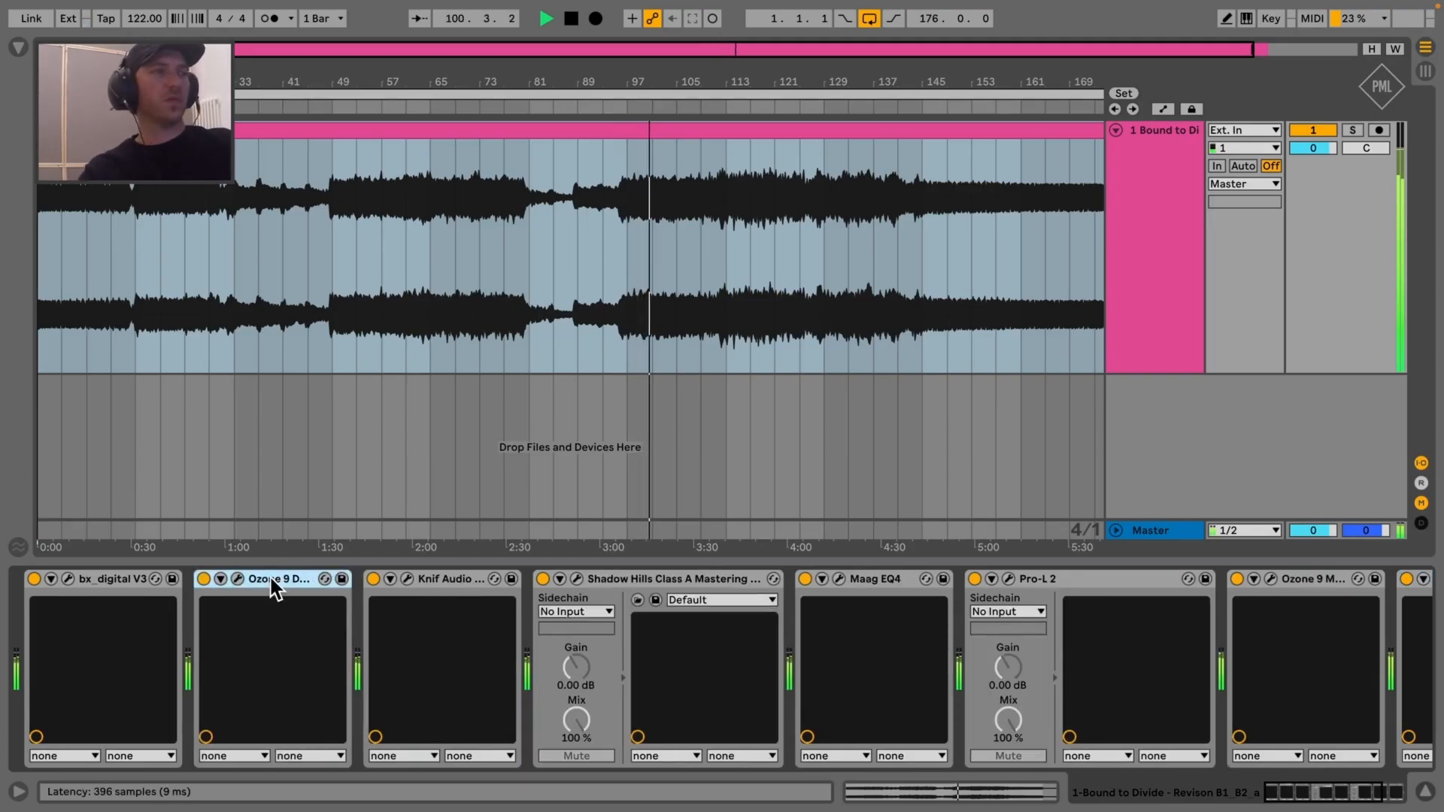
{"action": "scroll", "coordinate": [677, 641], "scroll_direction": "right", "scroll_amount": 5}
{"action": "scroll", "coordinate": [686, 639], "scroll_direction": "left", "scroll_amount": 5}
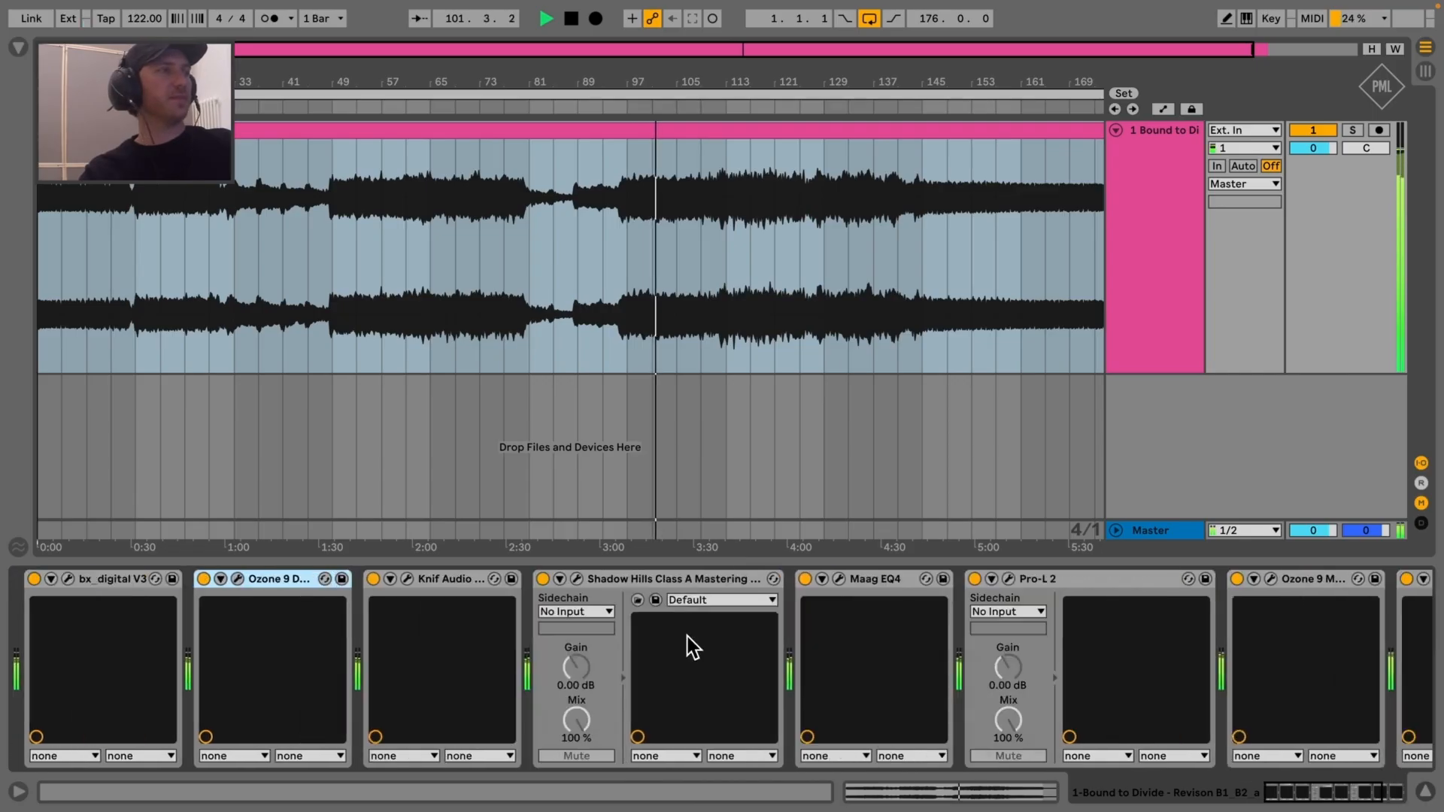
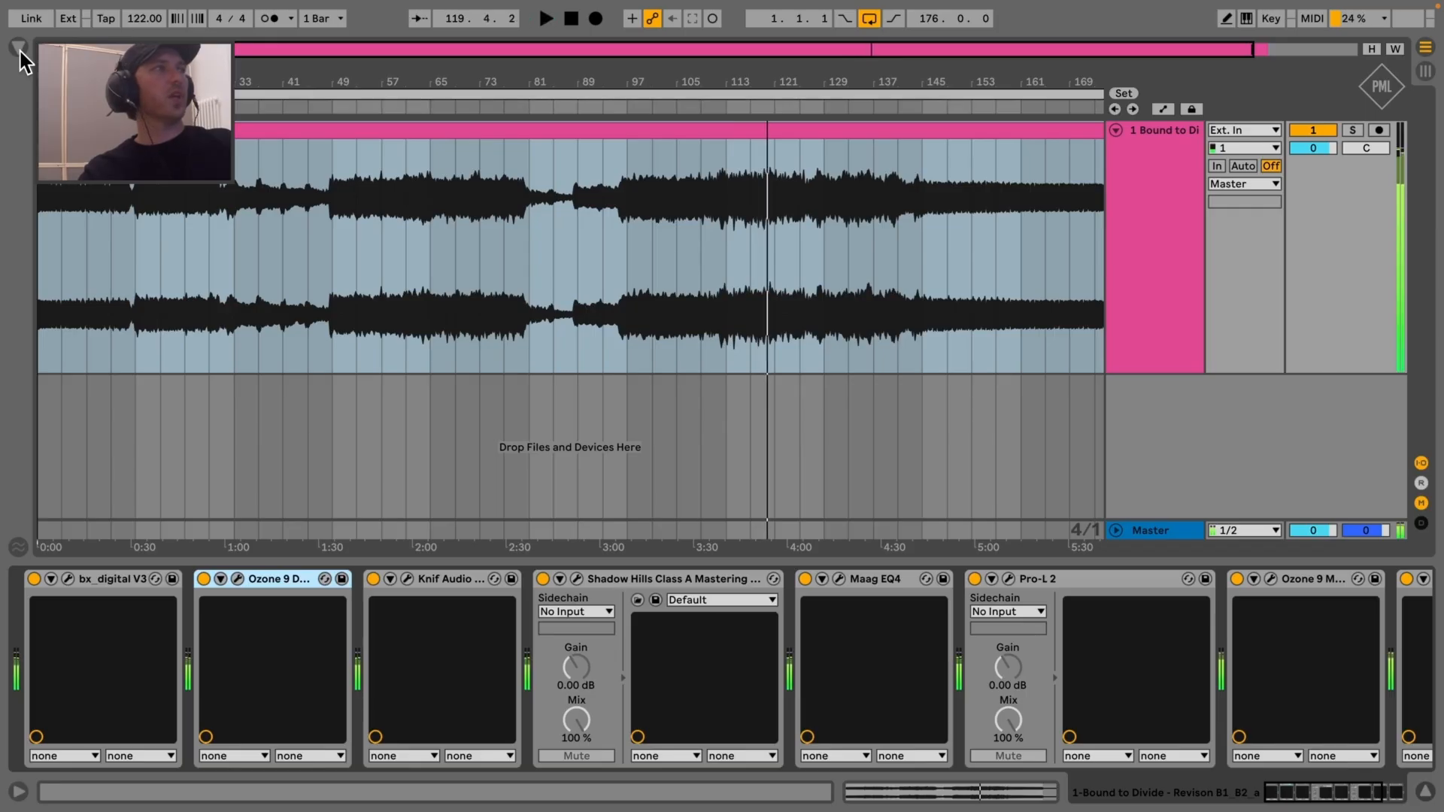
Find the VST3 version of soothe2 and insert it between Shadow Hills and Maag EQ4, closing its window and the browser
{"action": "left_click", "coordinate": [18, 48]}
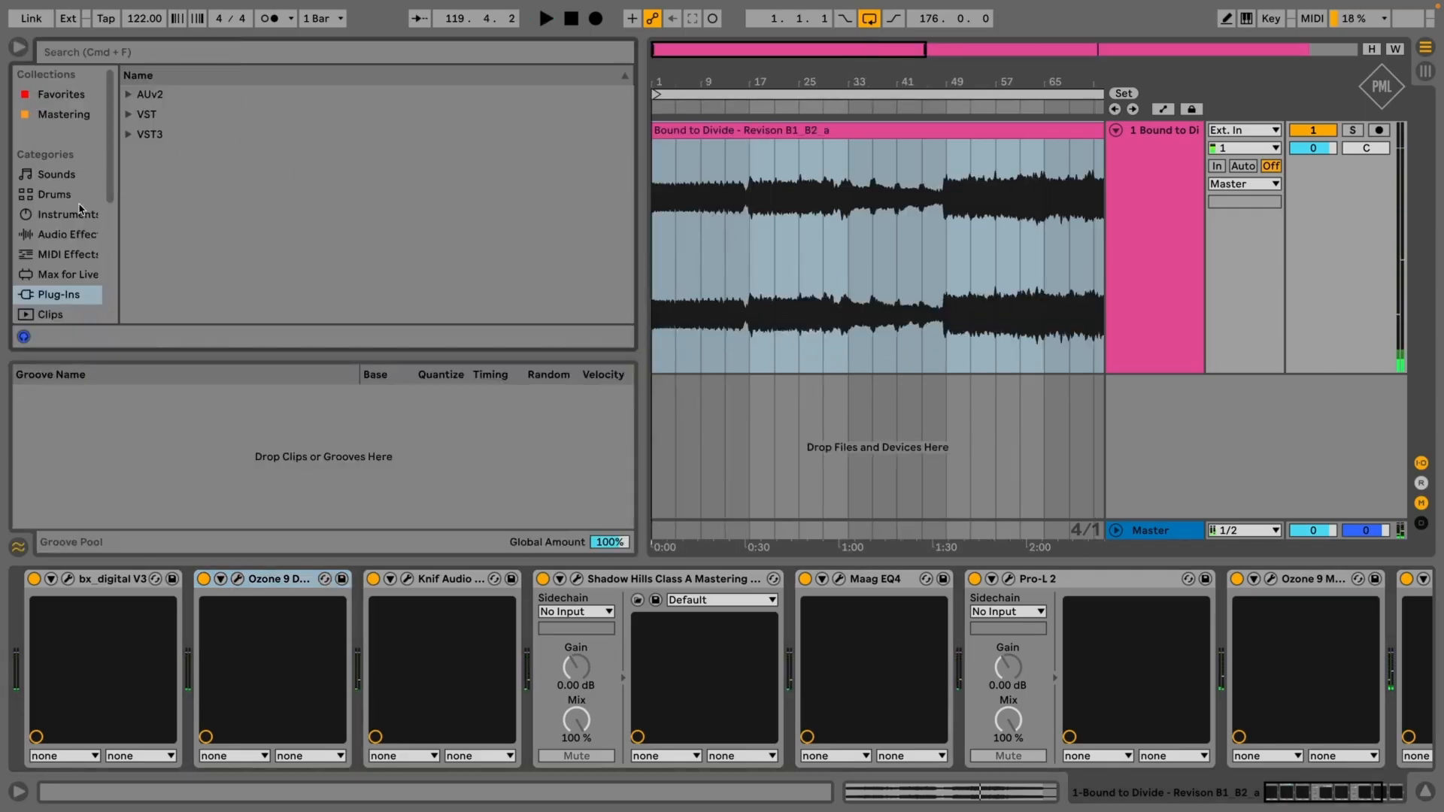
{"action": "left_click", "coordinate": [103, 57]}
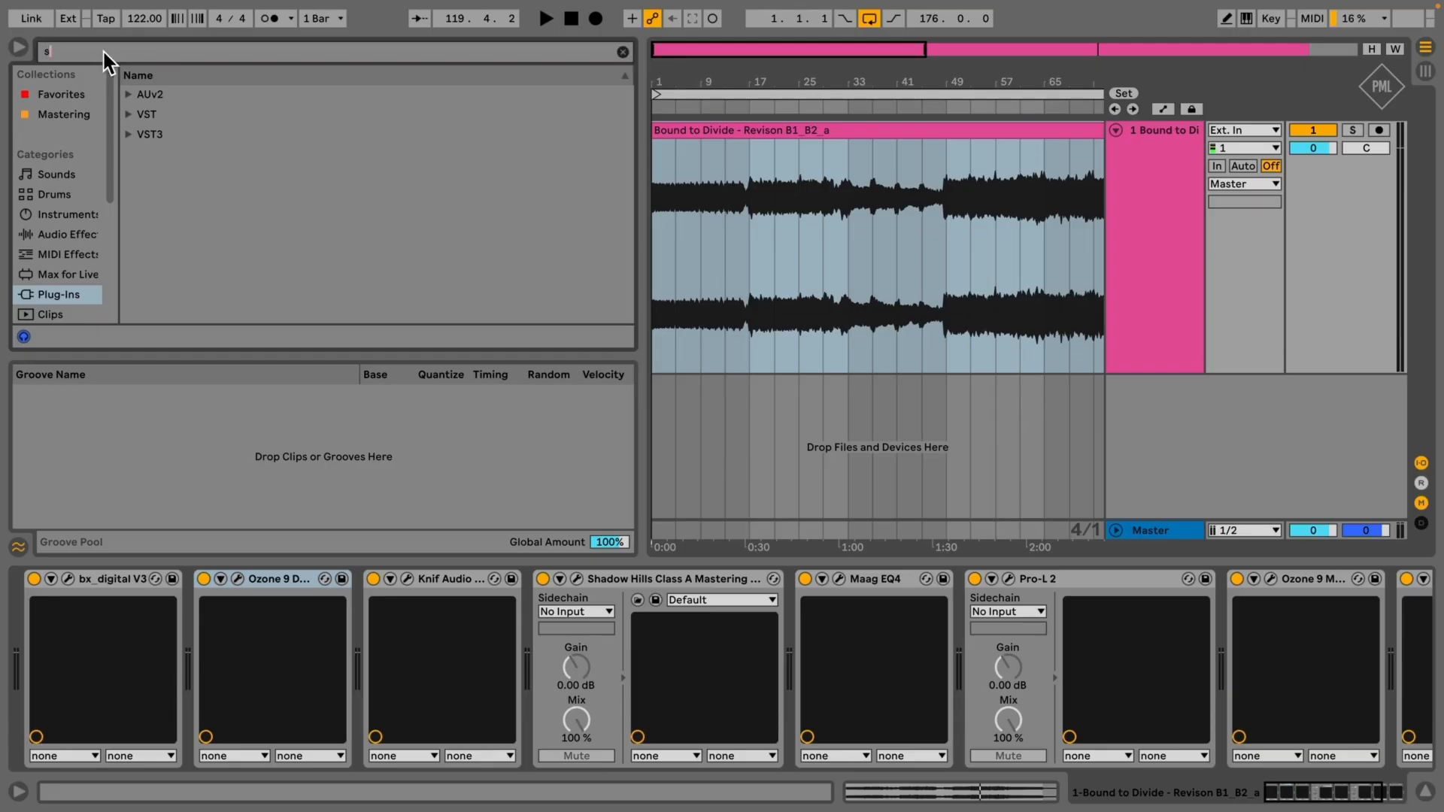
{"action": "type", "text": "soothe"}
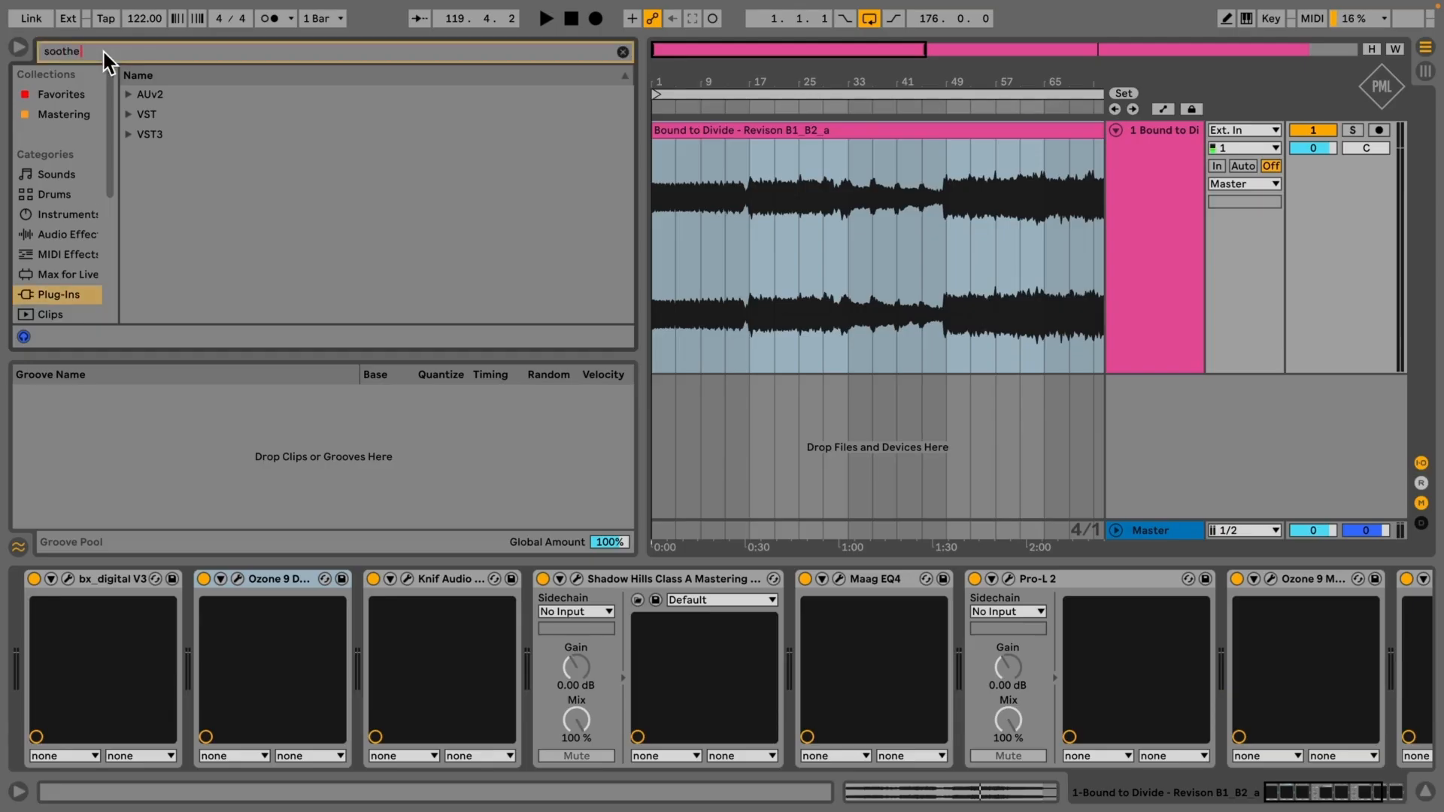
{"action": "left_click", "coordinate": [130, 134]}
{"action": "left_click", "coordinate": [153, 158]}
{"action": "left_click_drag", "start_coordinate": [175, 183], "coordinate": [198, 194]}
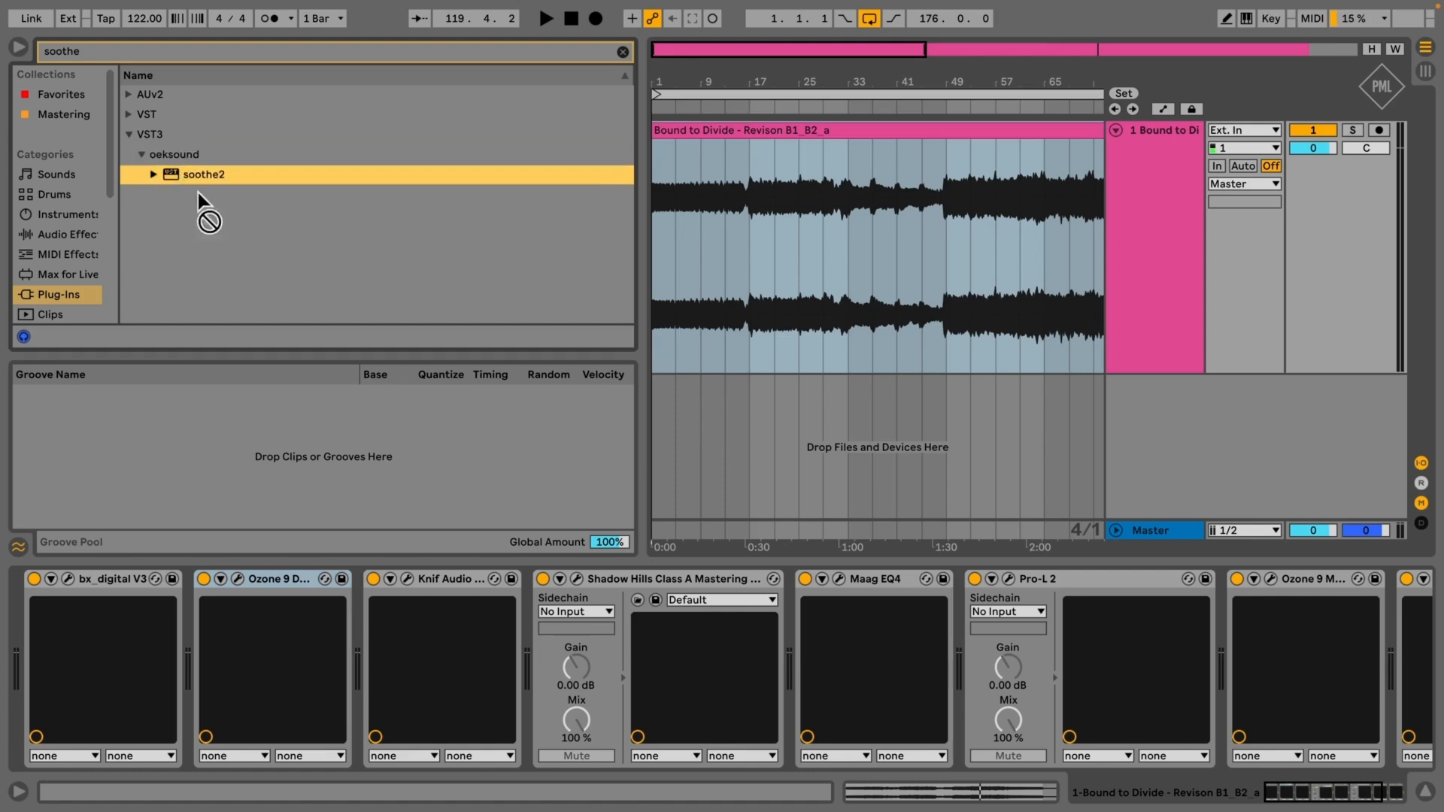
{"action": "left_click_drag", "start_coordinate": [669, 566], "coordinate": [680, 671]}
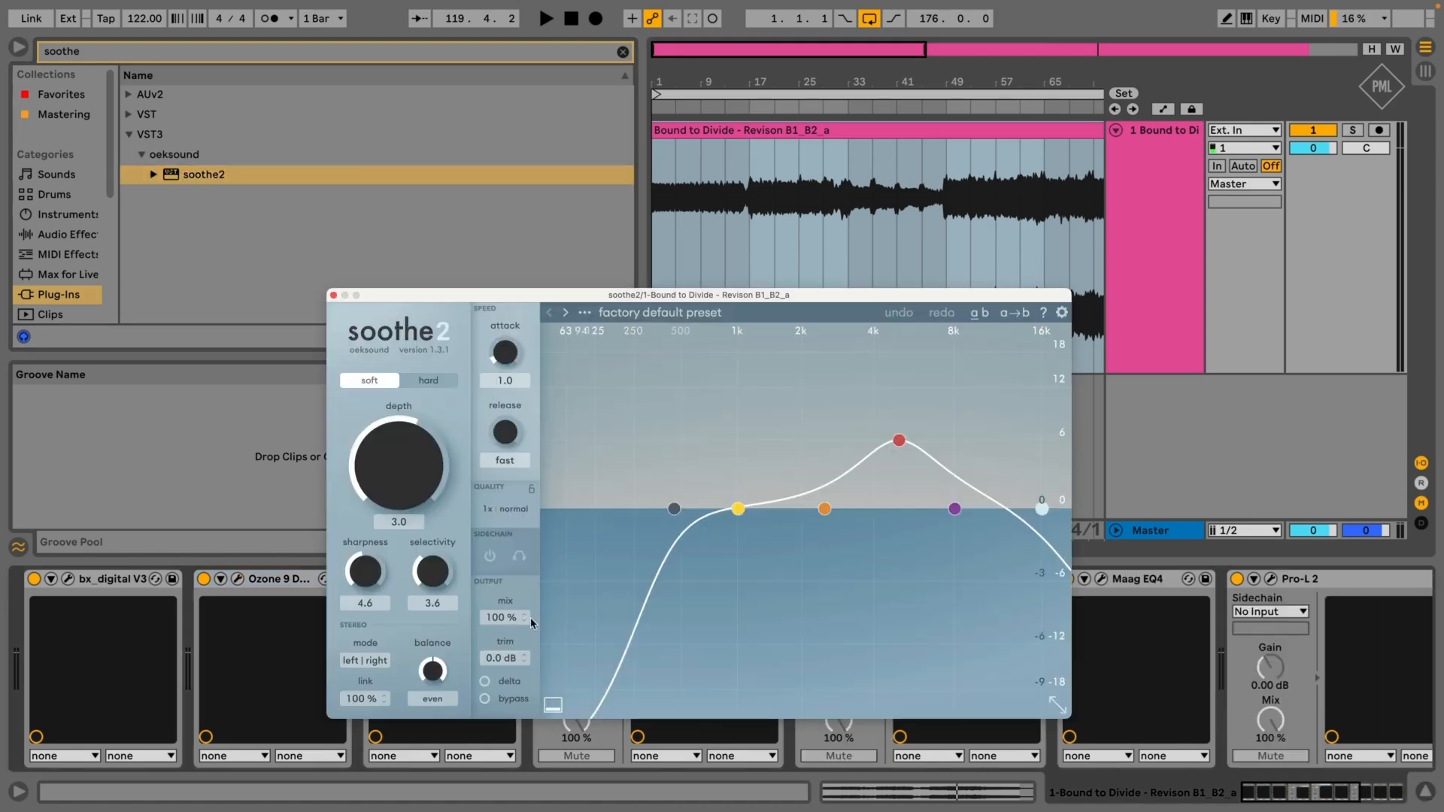
{"action": "left_click", "coordinate": [333, 296]}
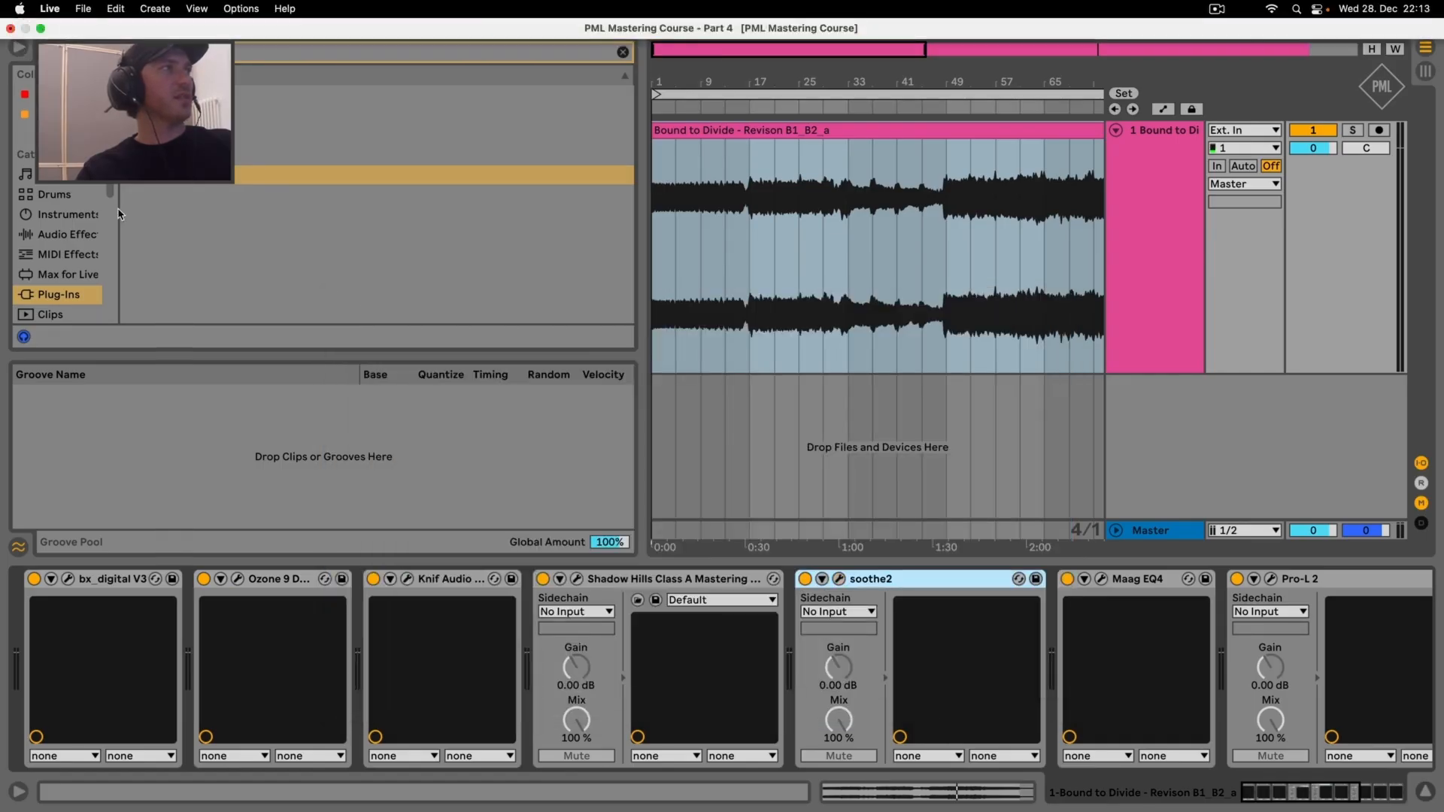
{"action": "left_click", "coordinate": [22, 51]}
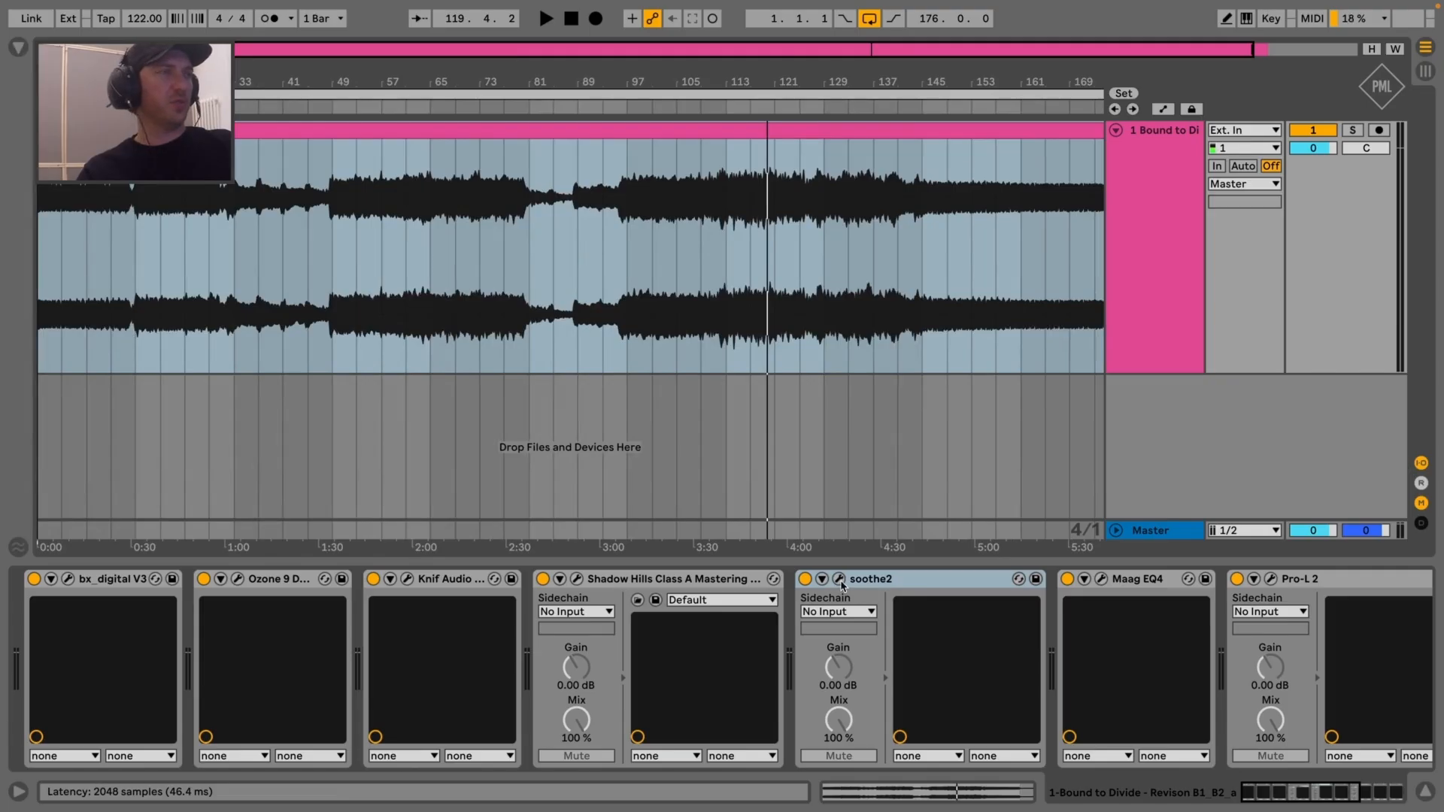
In soothe2, lower the low cut to about 223 Hz, flatten the band 3 peak and move bands 3 and 4 higher in frequency
{"action": "left_click_drag", "start_coordinate": [809, 84], "coordinate": [812, 57]}
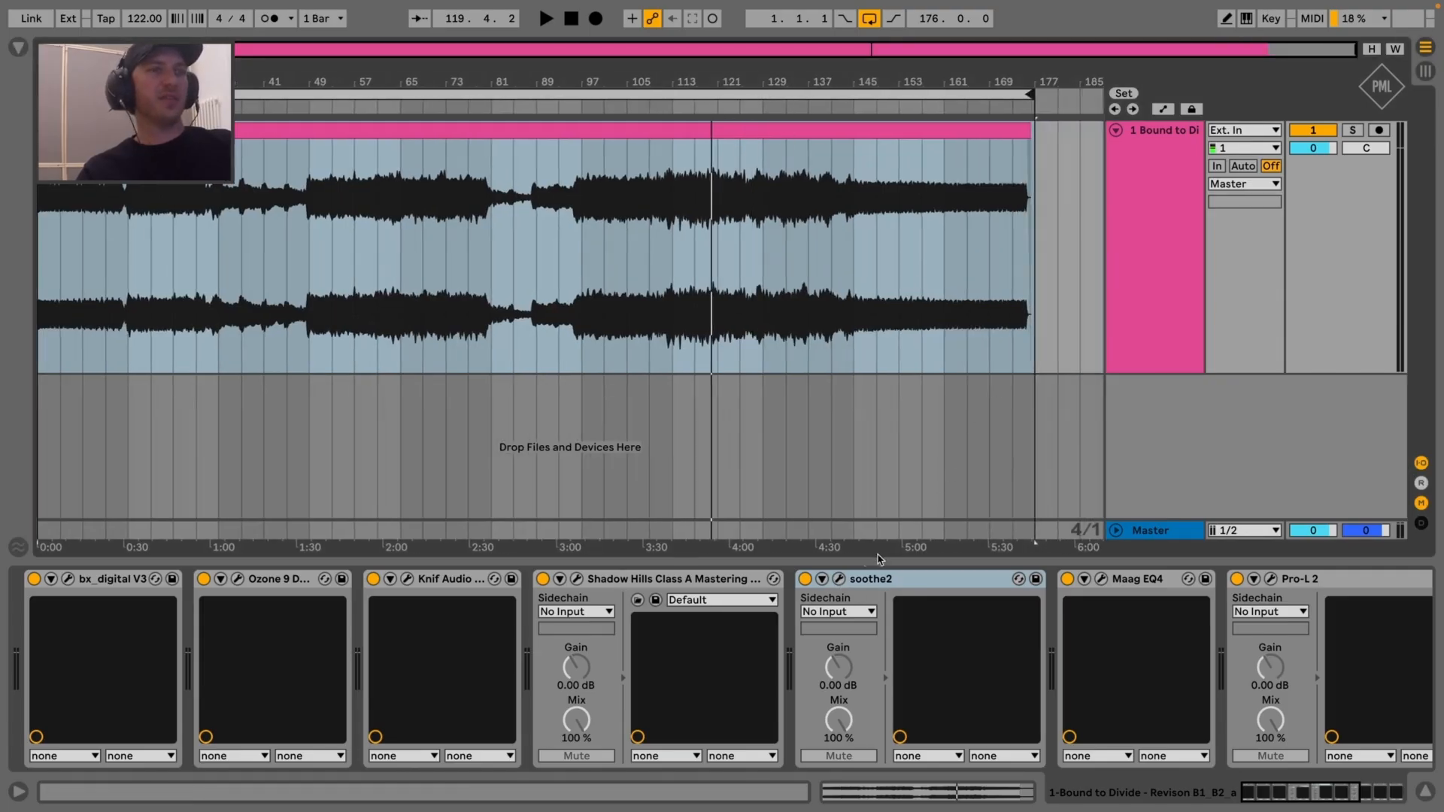
{"action": "left_click", "coordinate": [839, 578]}
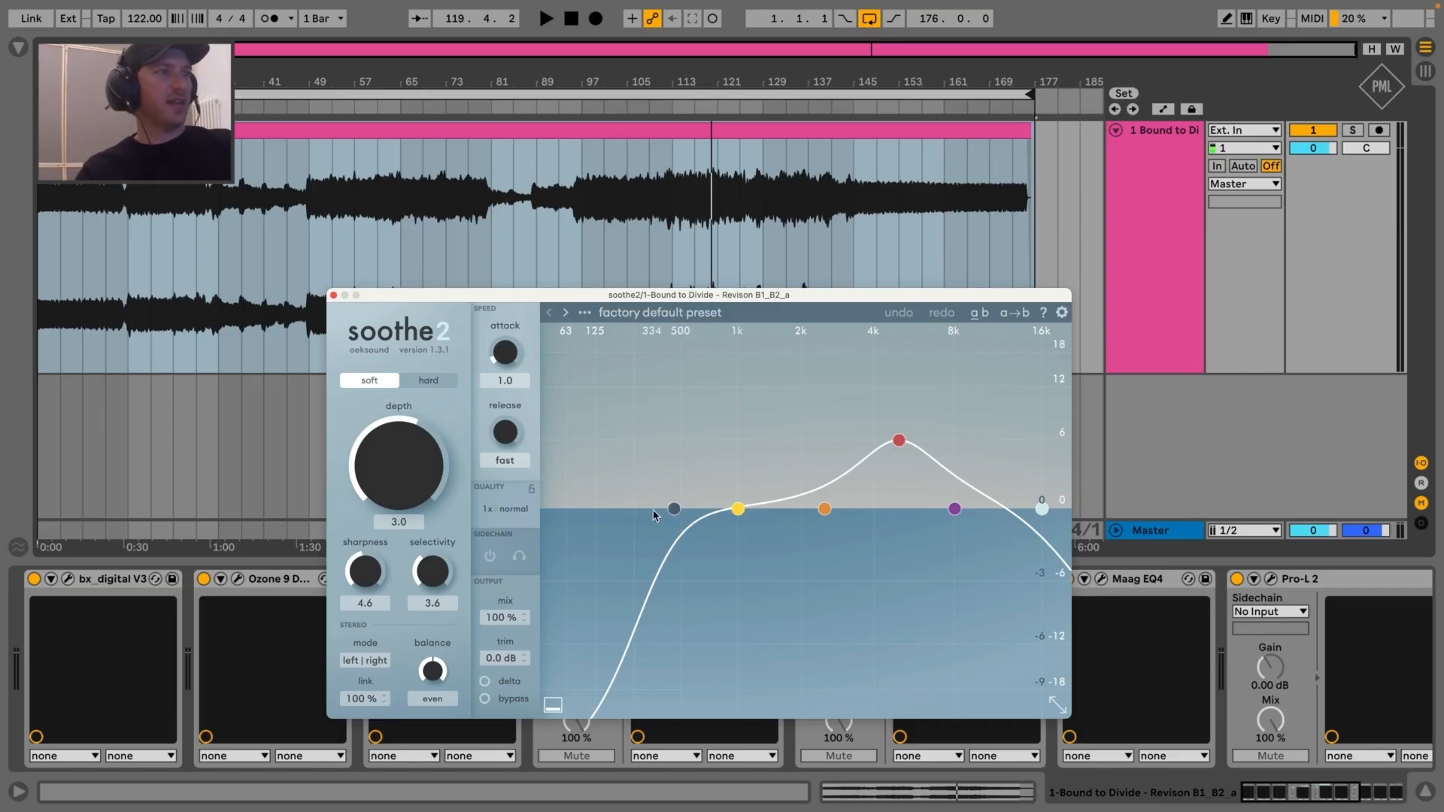
{"action": "left_click_drag", "start_coordinate": [676, 511], "coordinate": [636, 512]}
{"action": "left_click_drag", "start_coordinate": [899, 439], "coordinate": [1015, 508]}
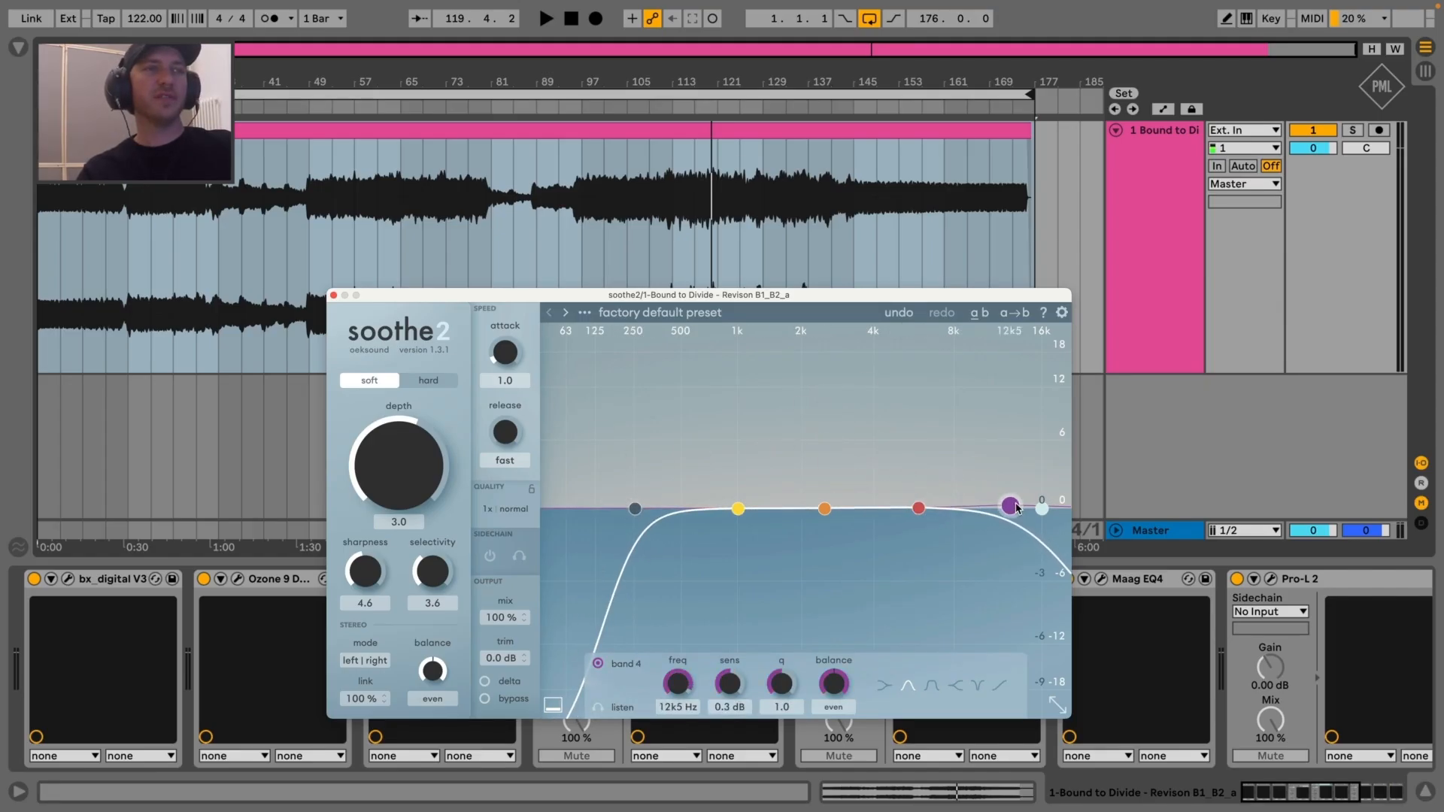
{"action": "left_click_drag", "start_coordinate": [920, 511], "coordinate": [985, 504]}
{"action": "left_click_drag", "start_coordinate": [633, 508], "coordinate": [634, 509]}
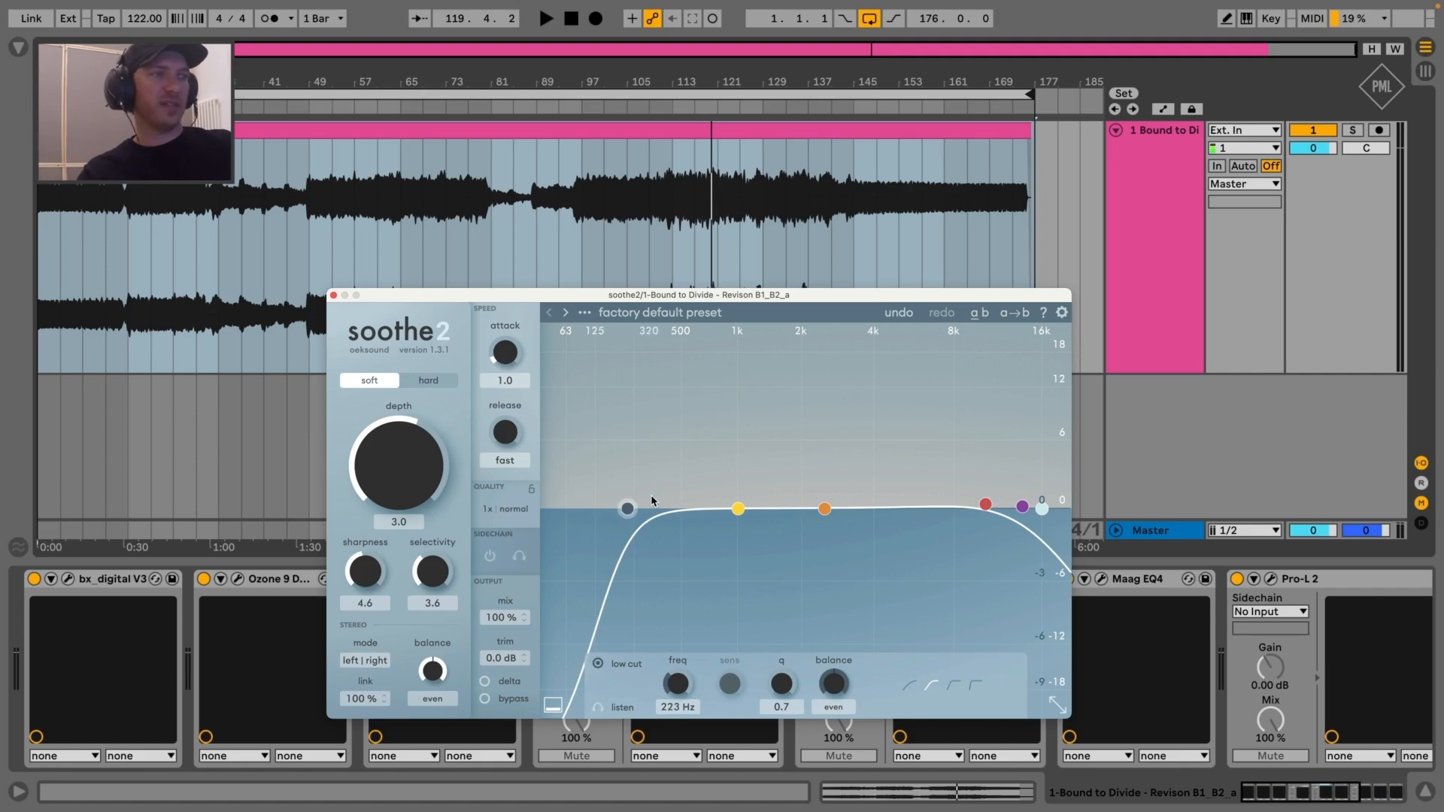
In soothe2, set the low cut to 170 Hz, band 3 to 11 kHz at 0.3 dB, and the depth to -0.5 during playback
{"action": "left_click_drag", "start_coordinate": [625, 505], "coordinate": [610, 509]}
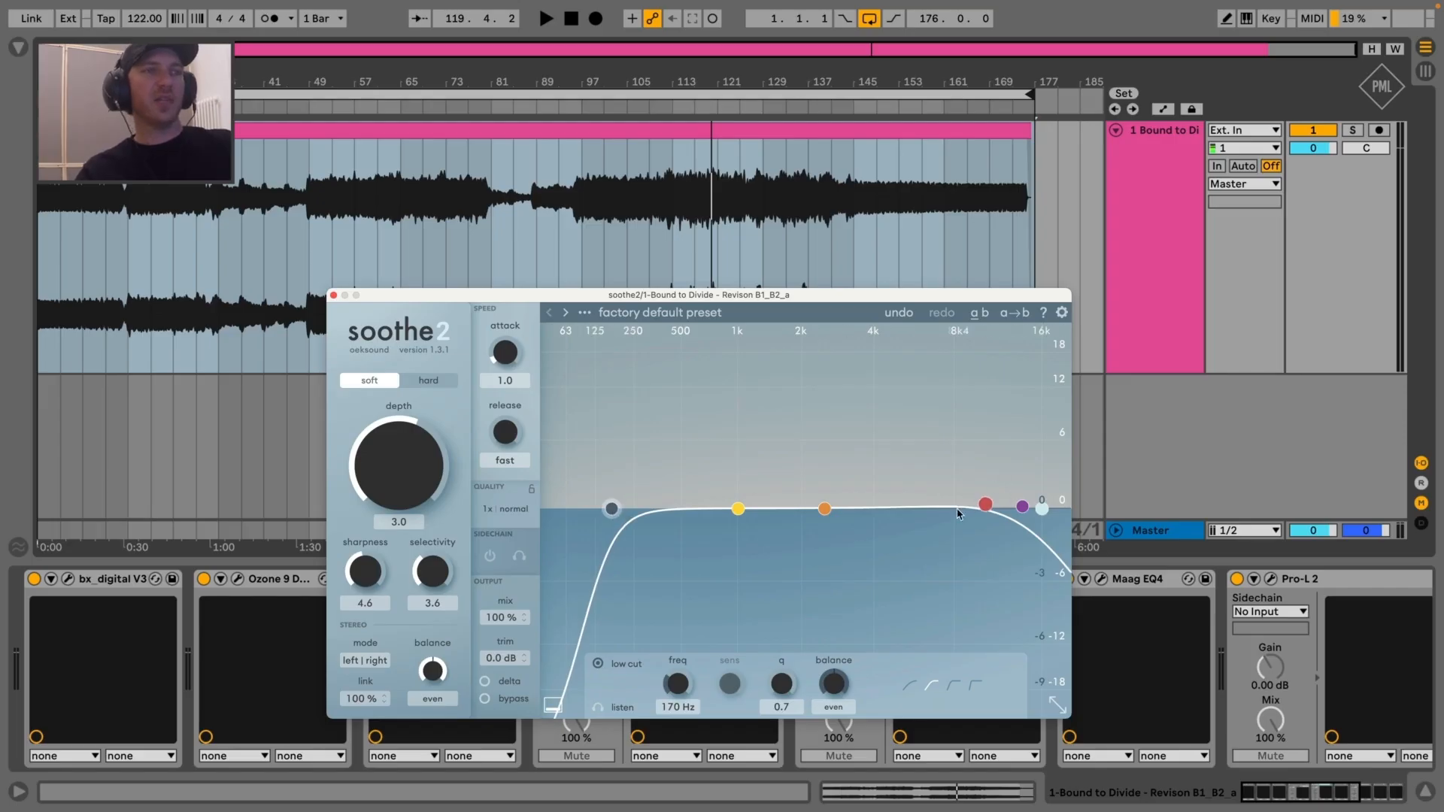
{"action": "left_click_drag", "start_coordinate": [984, 507], "coordinate": [992, 504]}
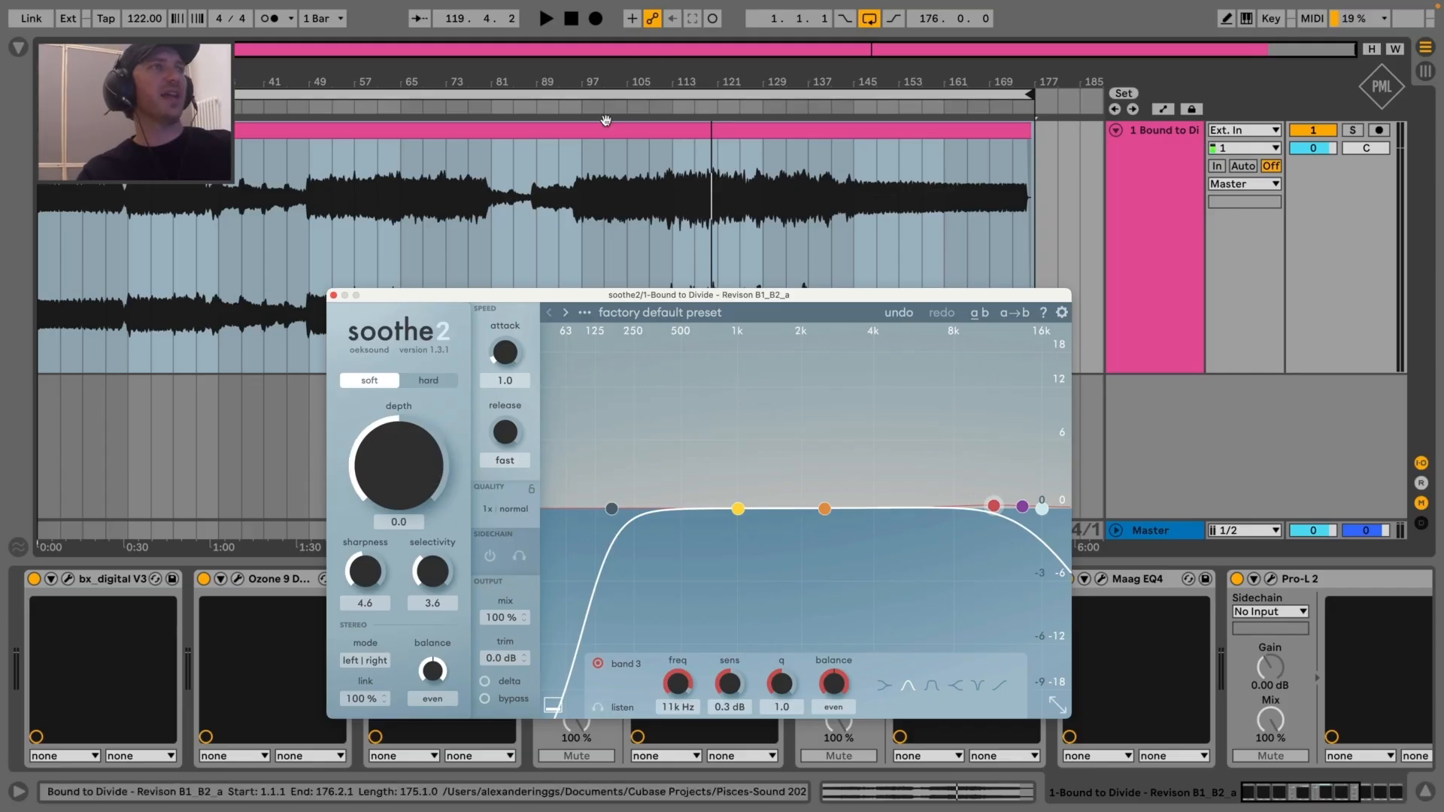
{"action": "left_click", "coordinate": [539, 109]}
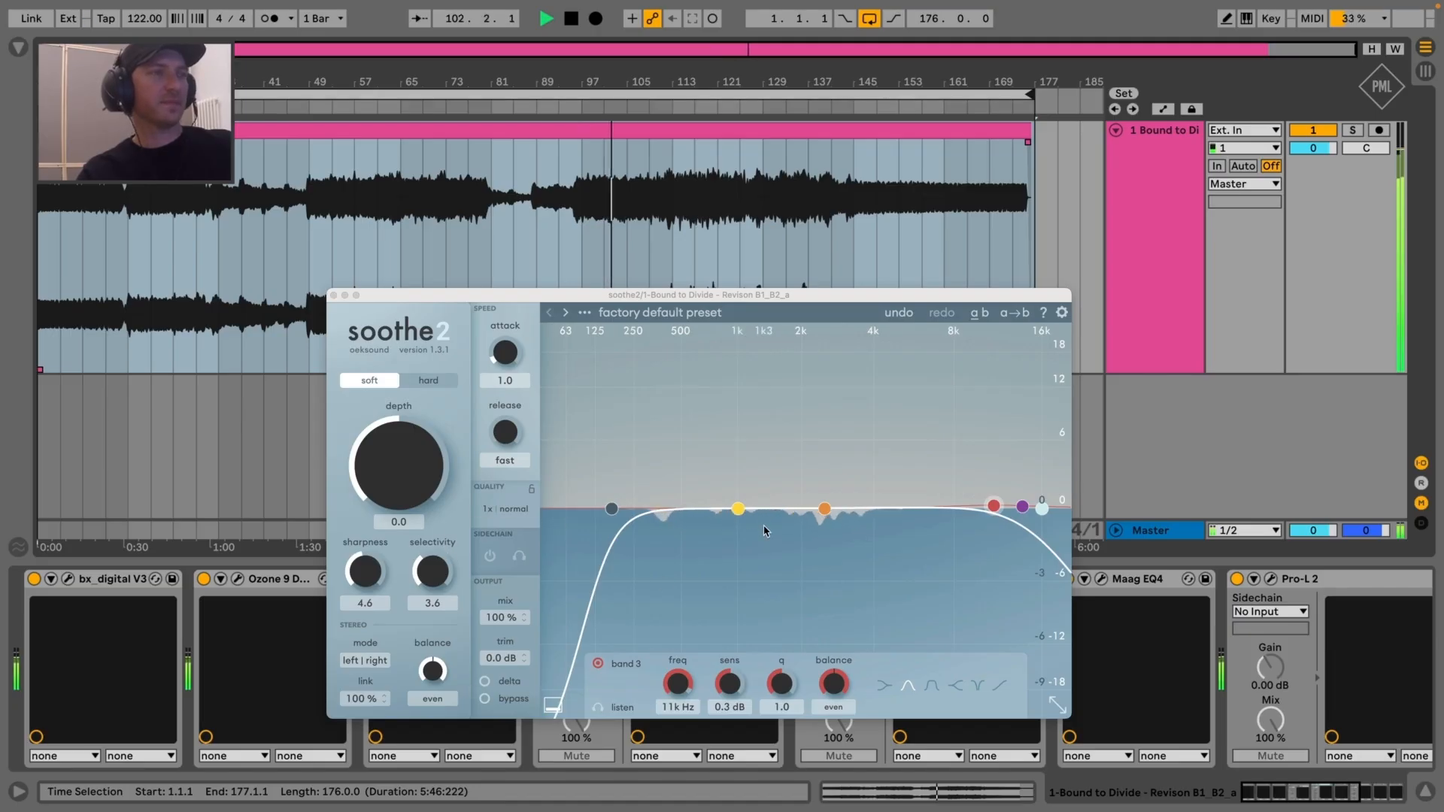
{"action": "left_click_drag", "start_coordinate": [397, 456], "coordinate": [397, 460]}
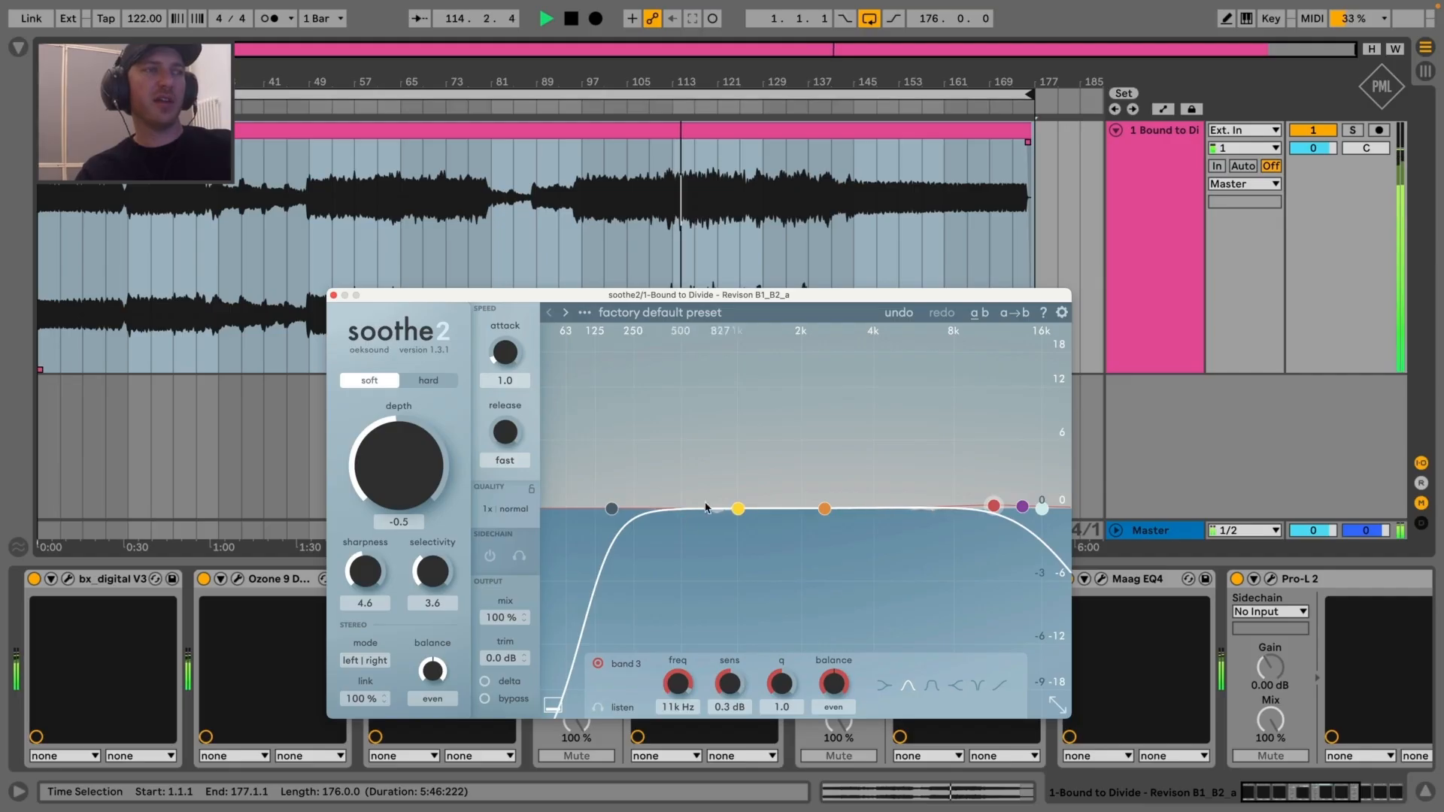
Set soothe2's band 1 to 440 Hz at 0.3 dB while checking the delta signal, and close the plugin window
{"action": "left_click_drag", "start_coordinate": [737, 508], "coordinate": [707, 510]}
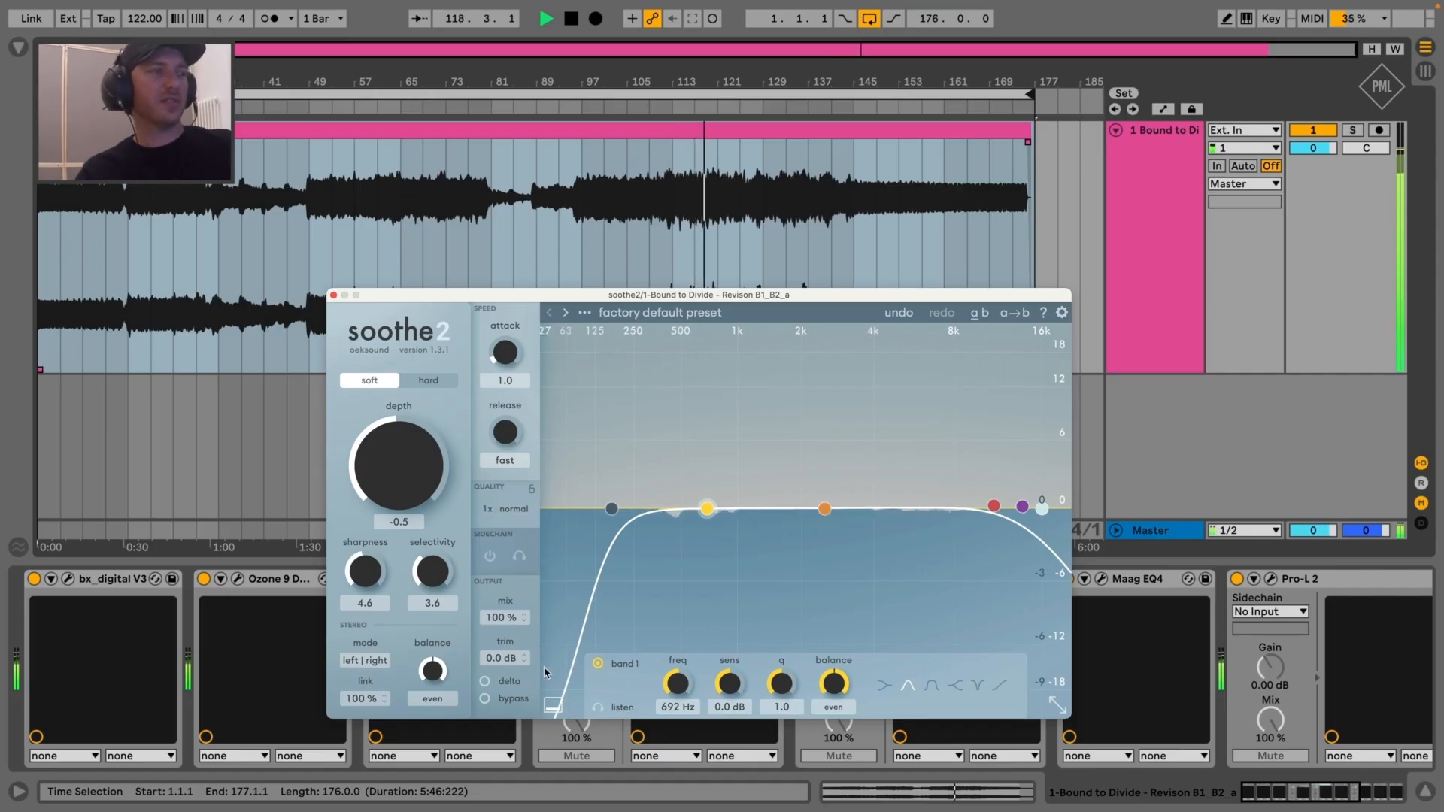
{"action": "left_click", "coordinate": [484, 681]}
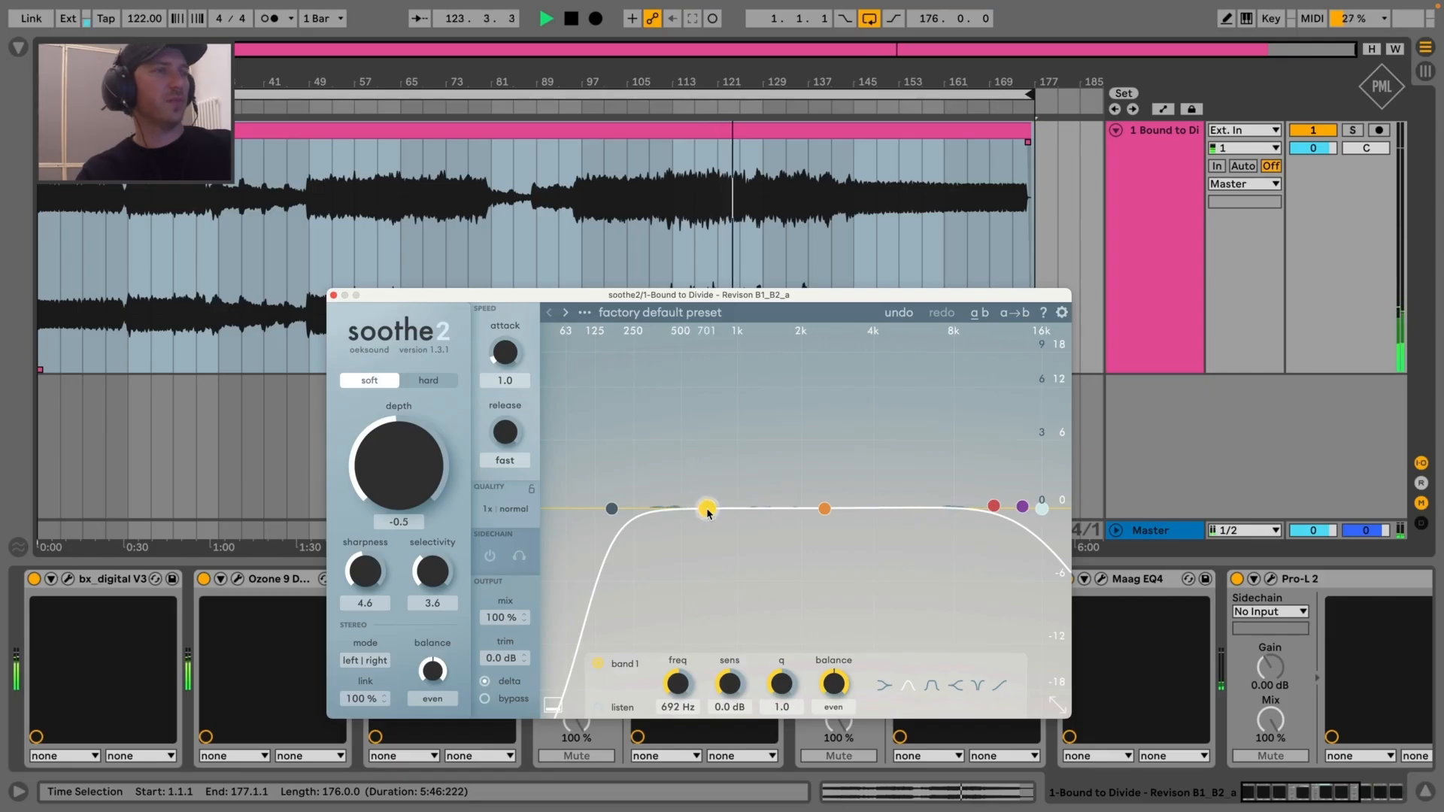
{"action": "mouse_move", "coordinate": [703, 507]}
{"action": "left_mouse_down"}
{"action": "mouse_move", "coordinate": [692, 436]}
{"action": "mouse_move", "coordinate": [668, 445]}
{"action": "mouse_move", "coordinate": [708, 444]}
{"action": "mouse_move", "coordinate": [700, 510]}
{"action": "mouse_move", "coordinate": [679, 508]}
{"action": "left_mouse_up"}
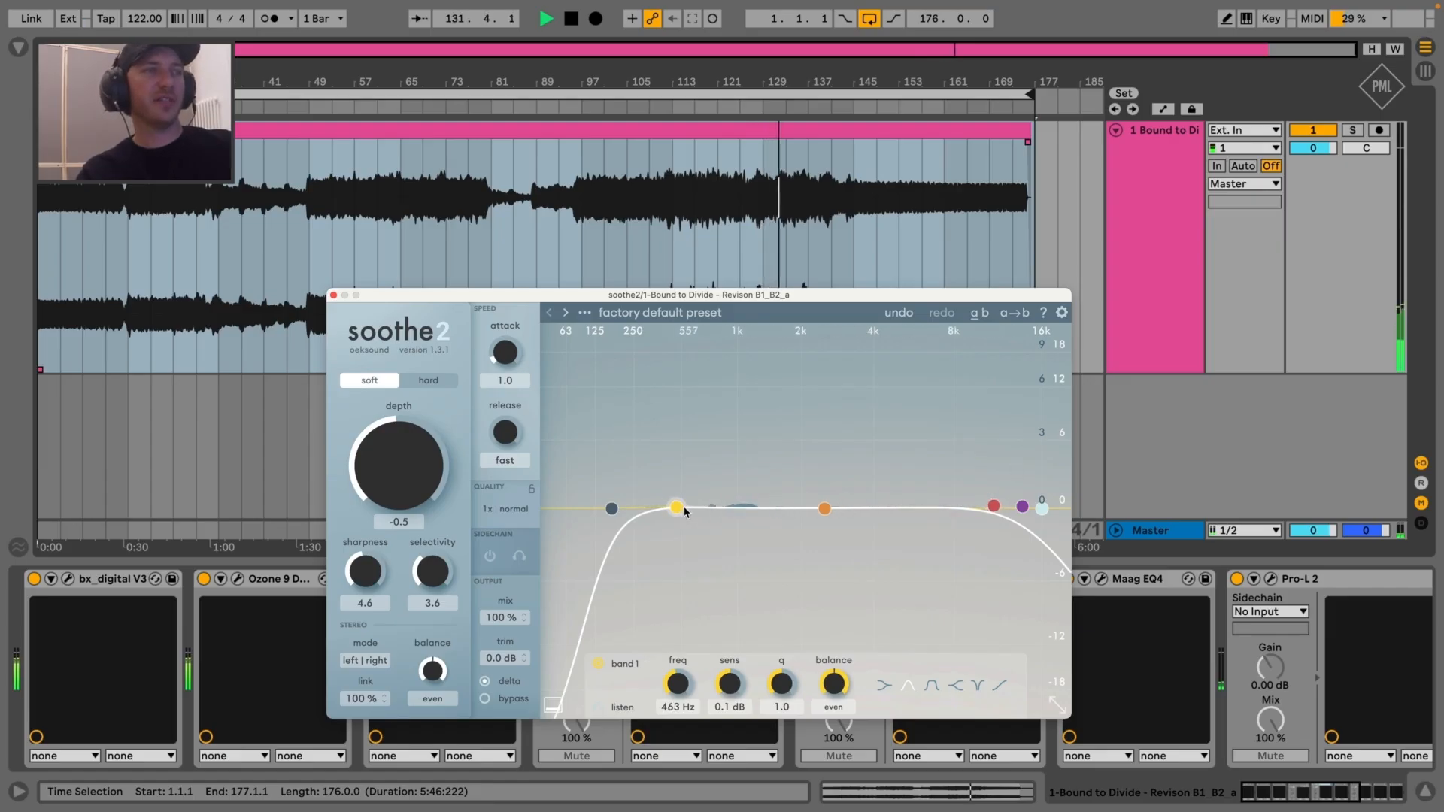
{"action": "left_click_drag", "start_coordinate": [675, 511], "coordinate": [677, 509]}
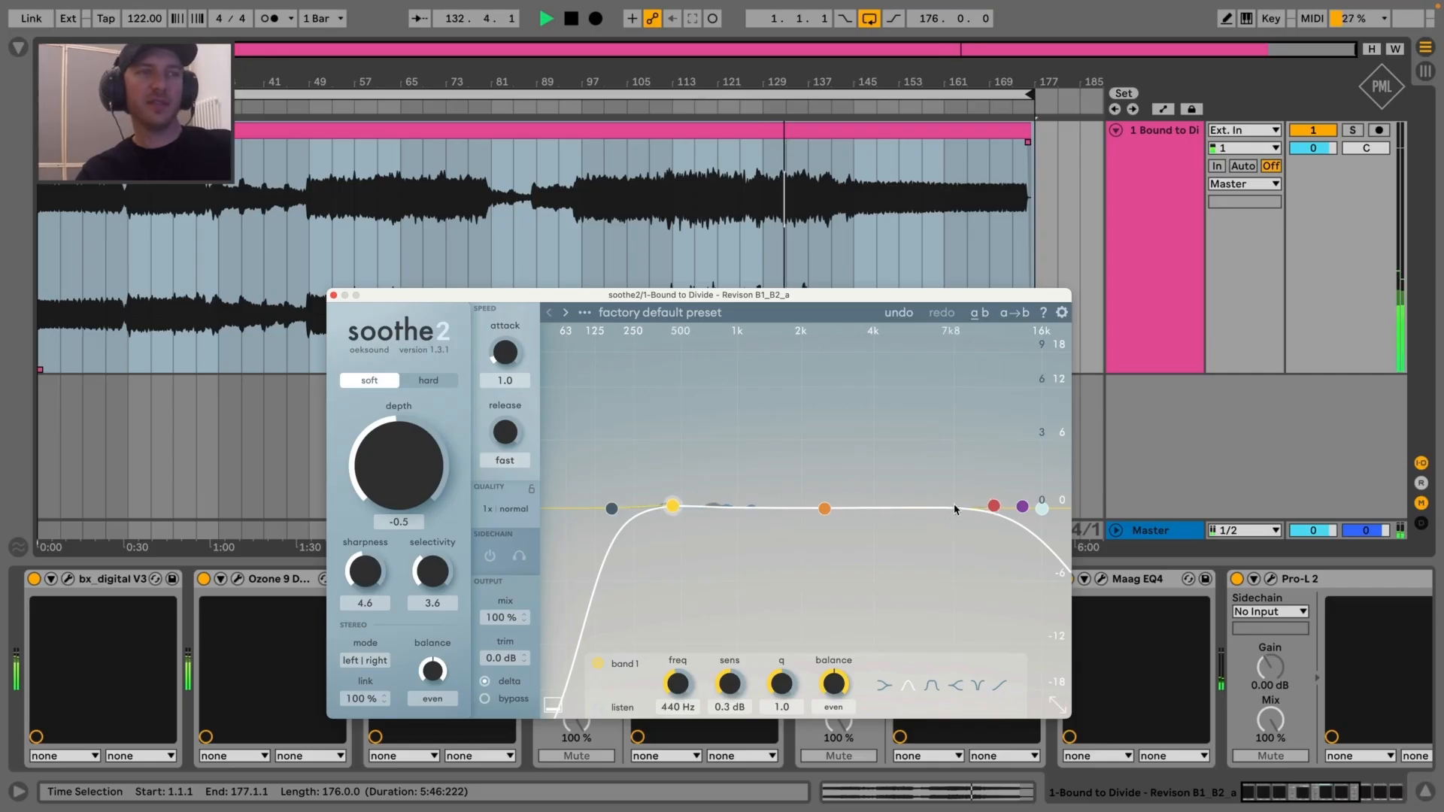
{"action": "left_click", "coordinate": [485, 682]}
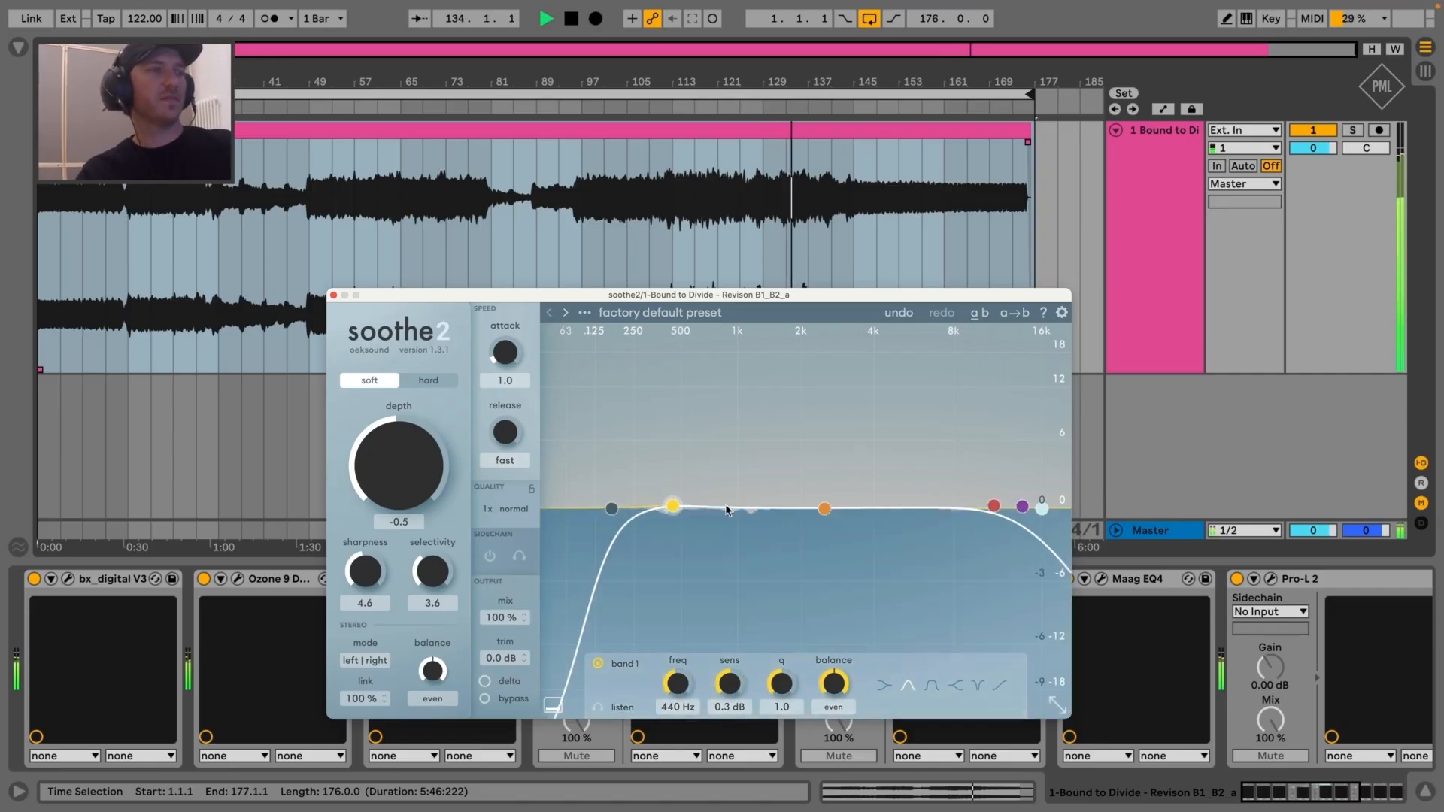
{"action": "left_click", "coordinate": [333, 295]}
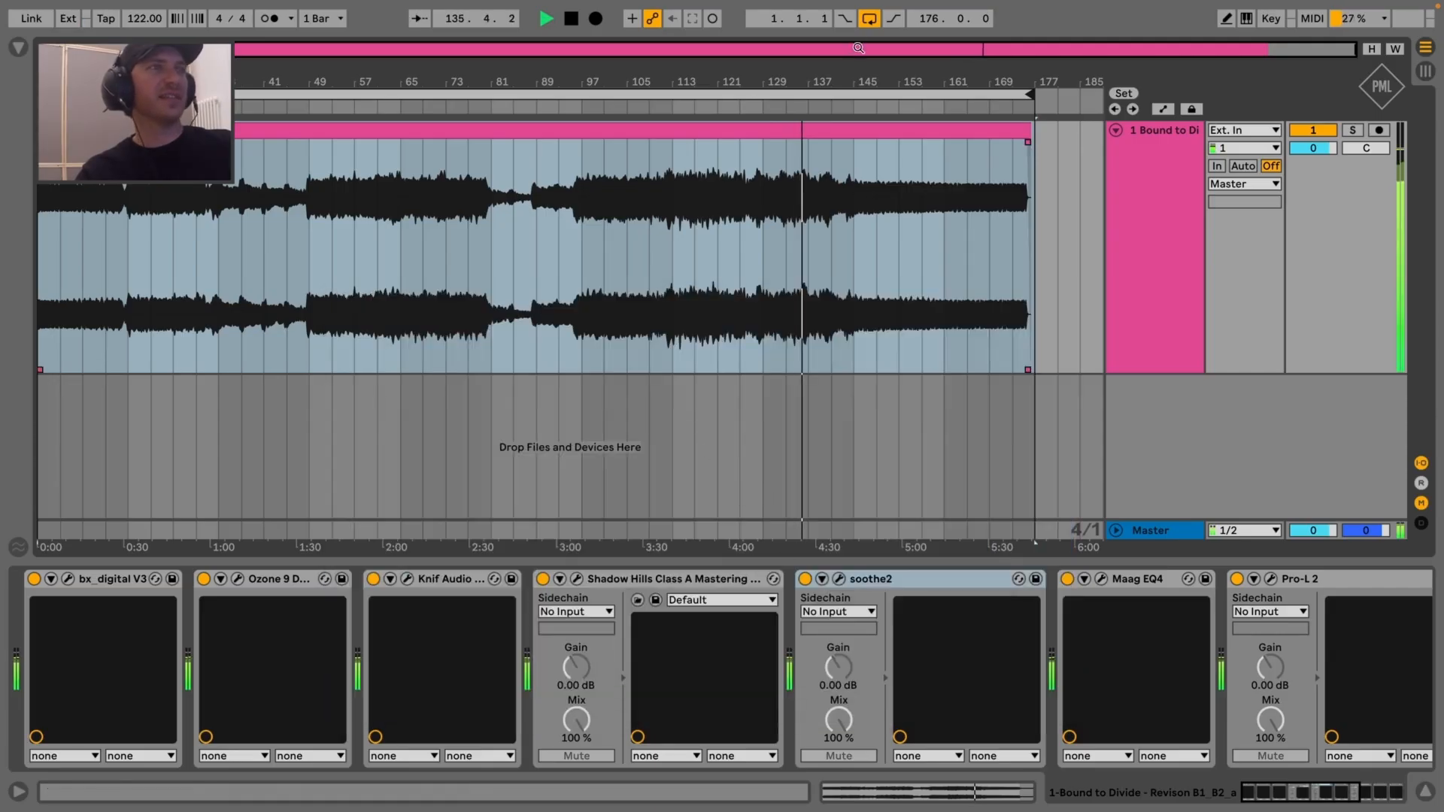
Check the playing track's loudness in MetricAB and close its window
{"action": "left_click_drag", "start_coordinate": [862, 77], "coordinate": [863, 76]}
{"action": "scroll", "coordinate": [1111, 622], "scroll_direction": "right", "scroll_amount": 7}
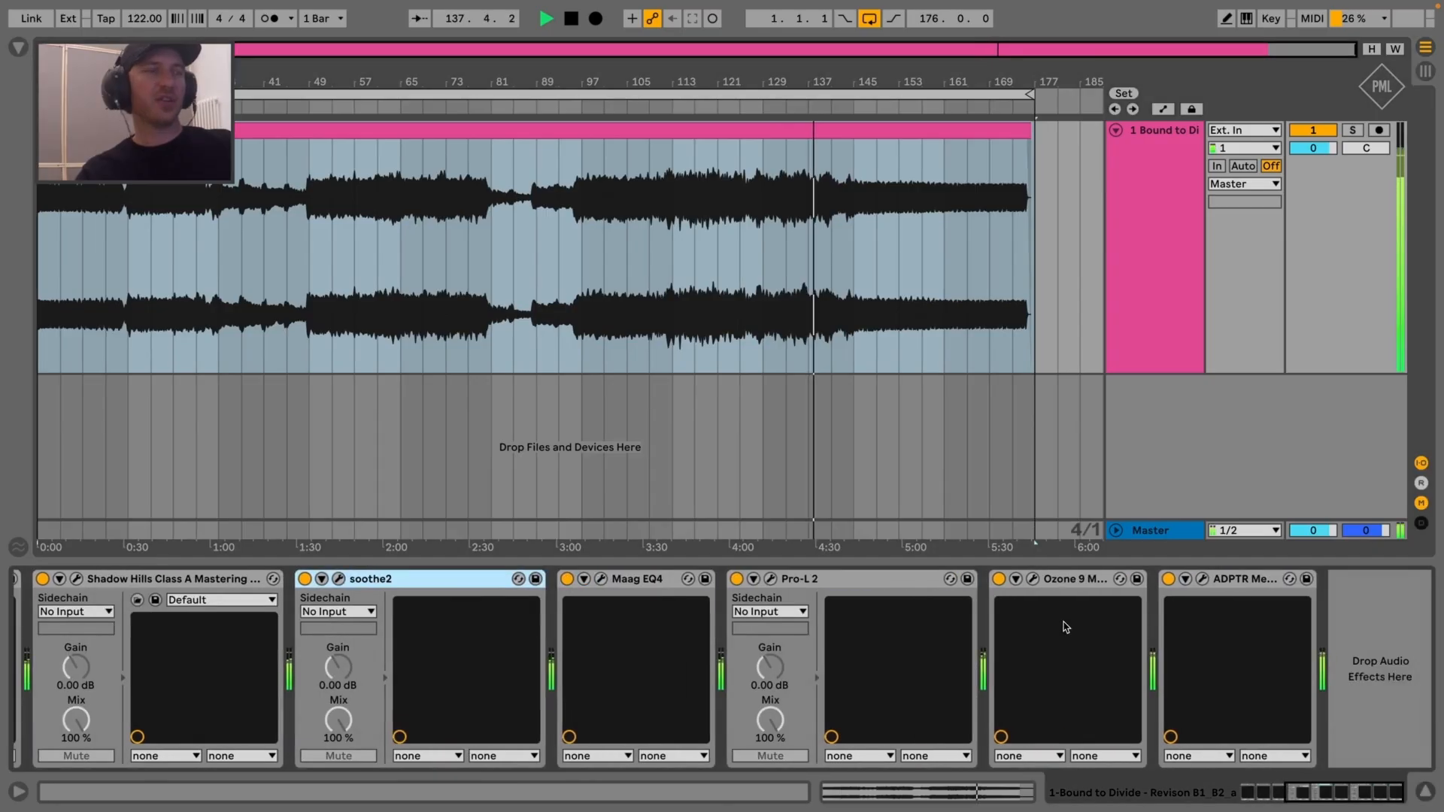
{"action": "scroll", "coordinate": [707, 636], "scroll_direction": "left", "scroll_amount": 5}
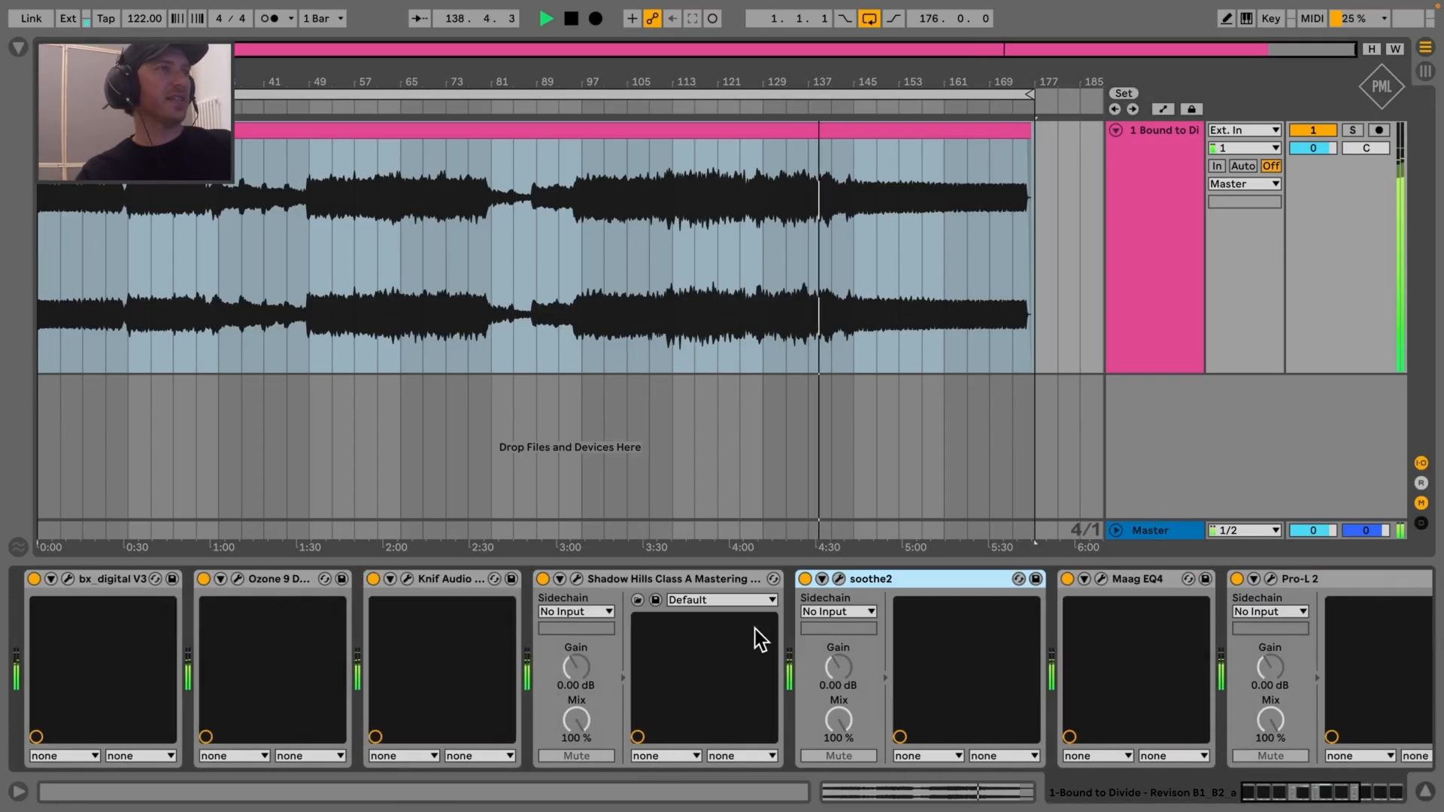
{"action": "scroll", "coordinate": [755, 636], "scroll_direction": "right", "scroll_amount": 5}
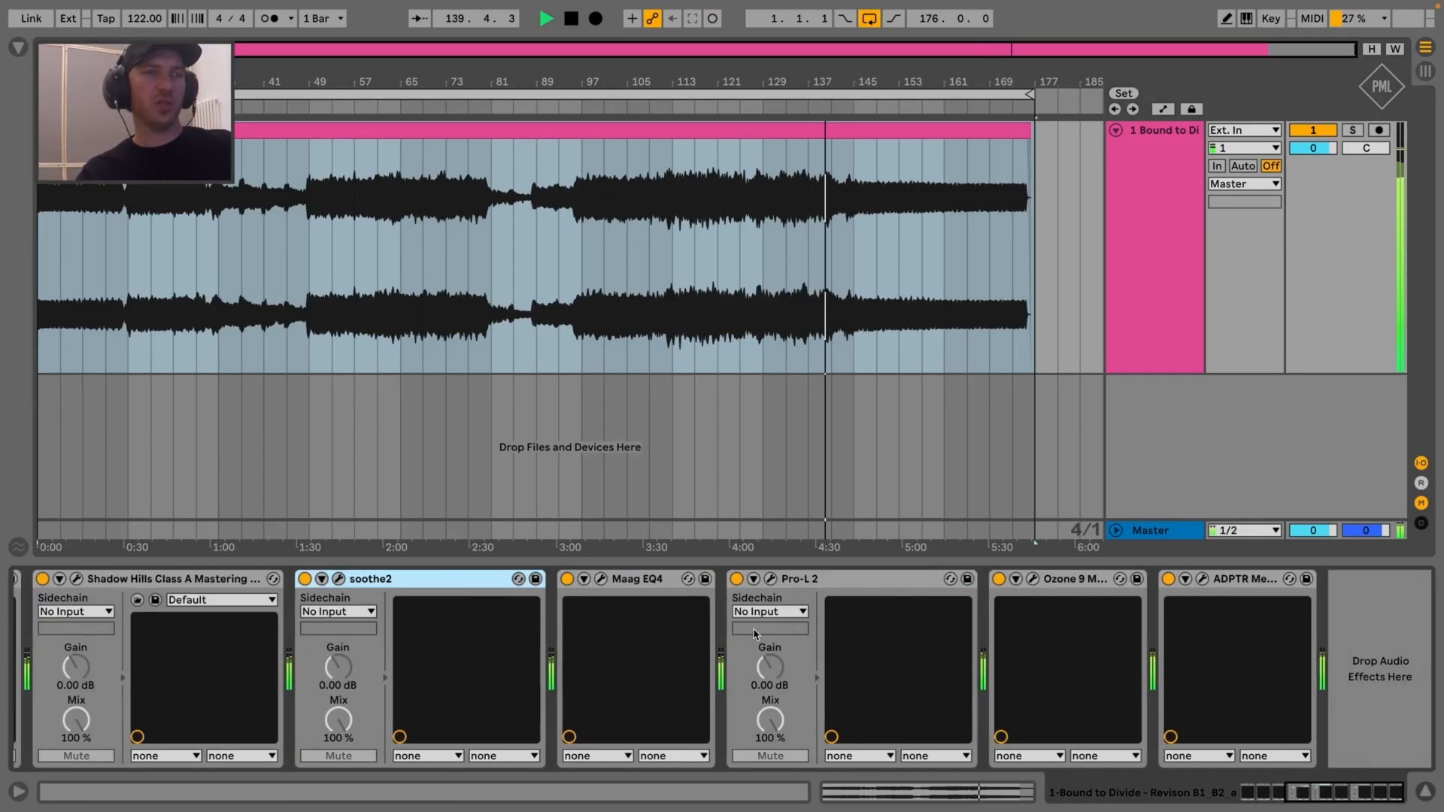
{"action": "left_click", "coordinate": [1202, 579]}
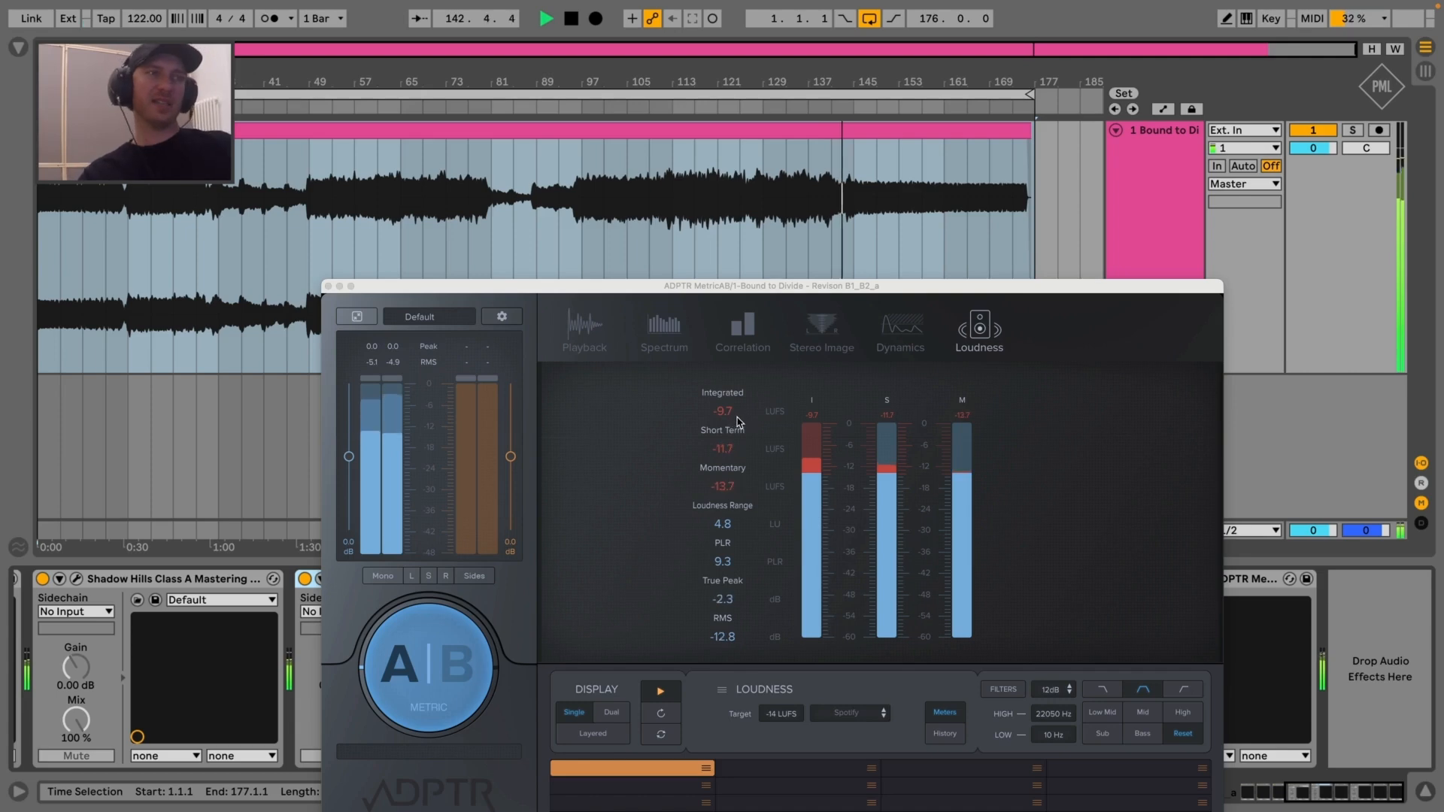
{"action": "left_click", "coordinate": [329, 286]}
{"action": "left_click", "coordinate": [592, 81]}
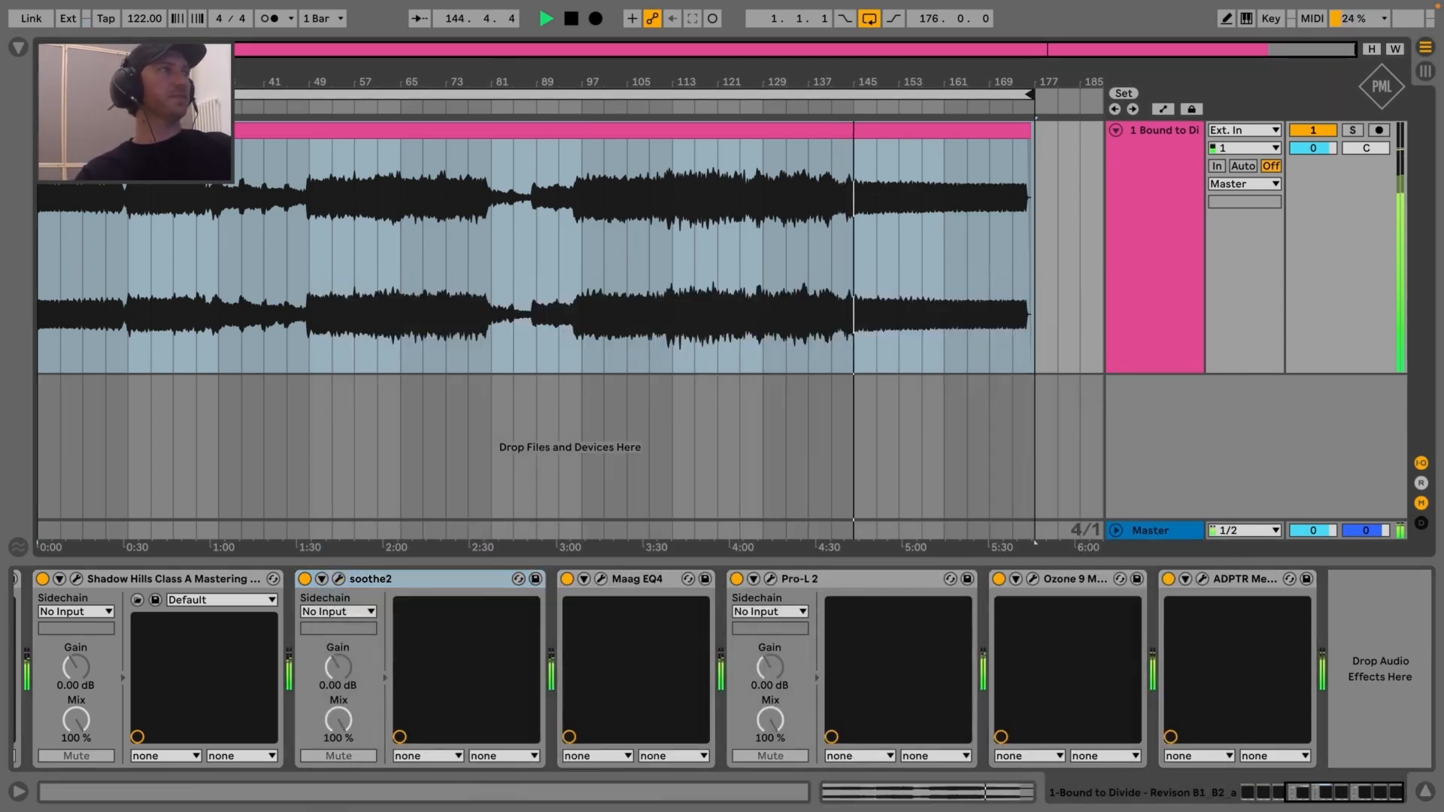
{"action": "key", "text": "z"}
{"action": "key", "text": "x"}
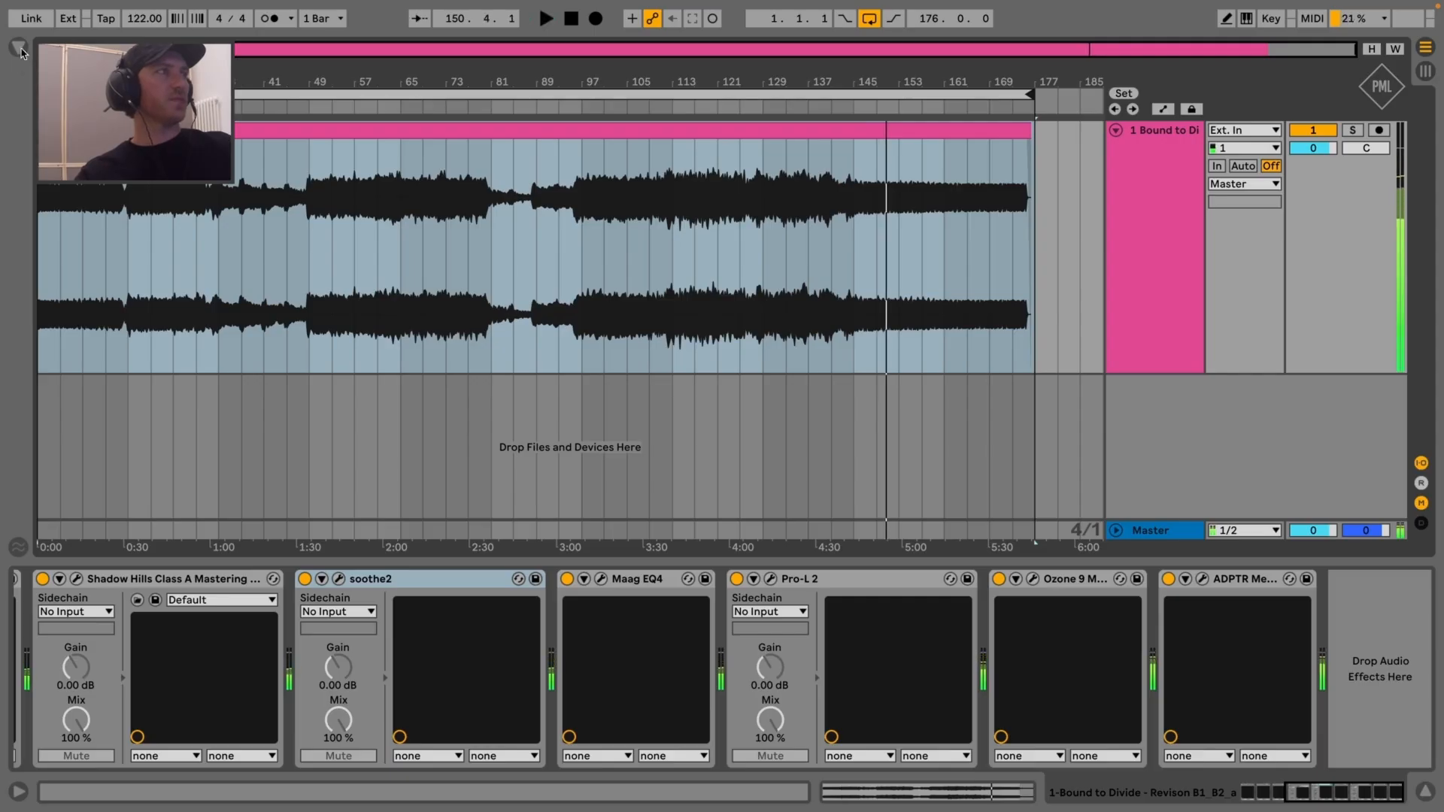
Find the FIRETHECLIPZL plugin and insert it between Pro-L 2 and the Ozone 9 Maximizer, closing its window and the browser
{"action": "left_click", "coordinate": [18, 48]}
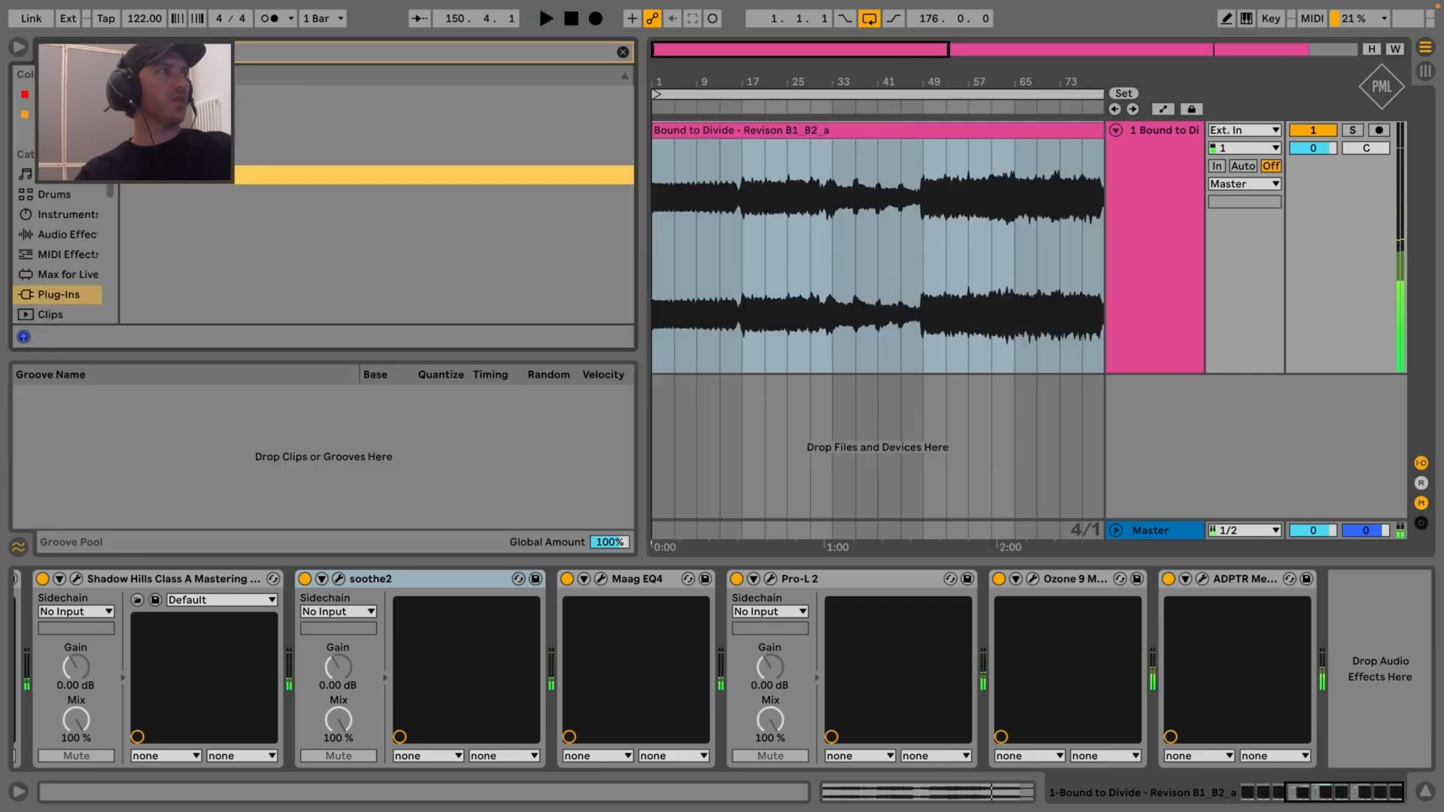
{"action": "left_click", "coordinate": [299, 49]}
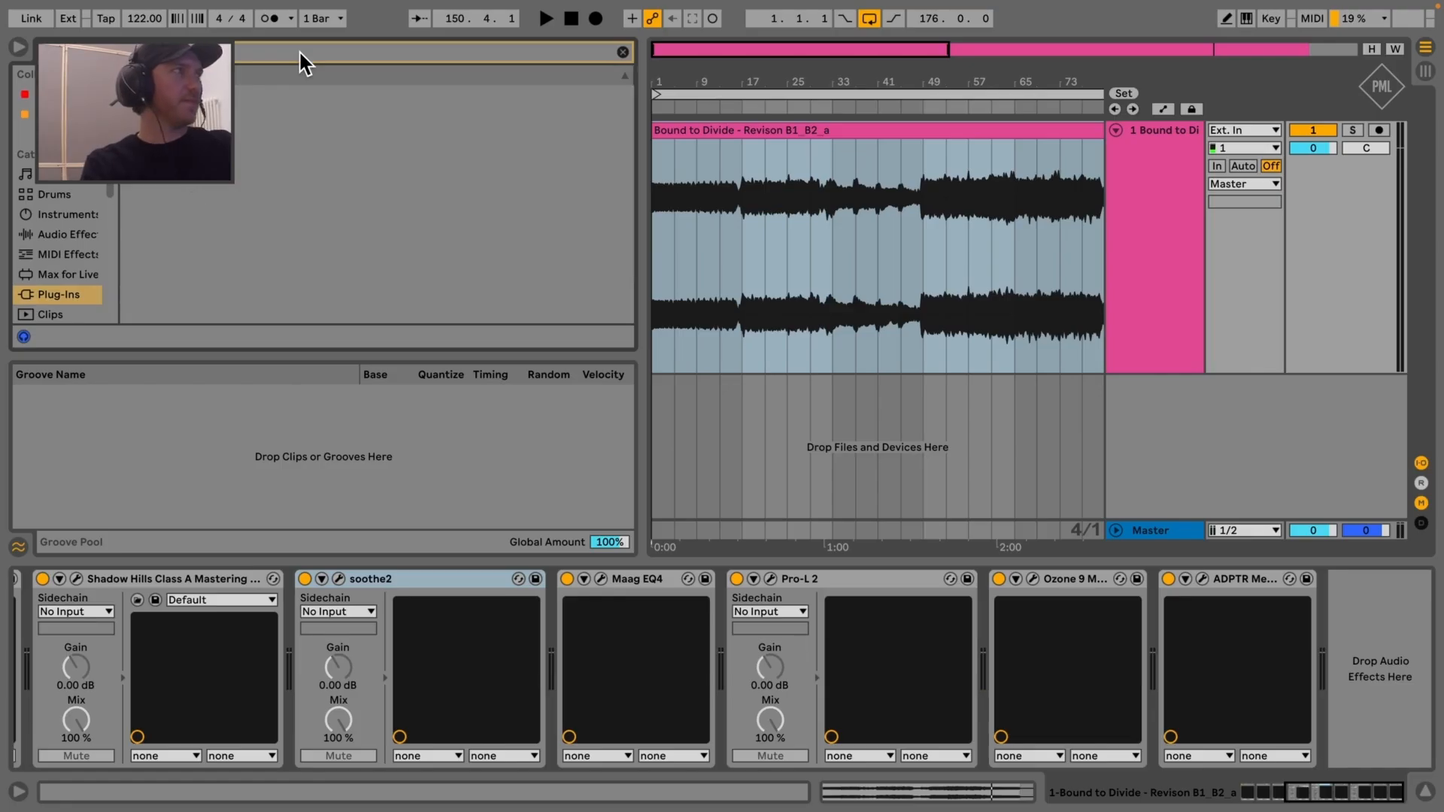
{"action": "key", "text": "Down"}
{"action": "key", "text": "Down"}
{"action": "key", "text": "Down"}
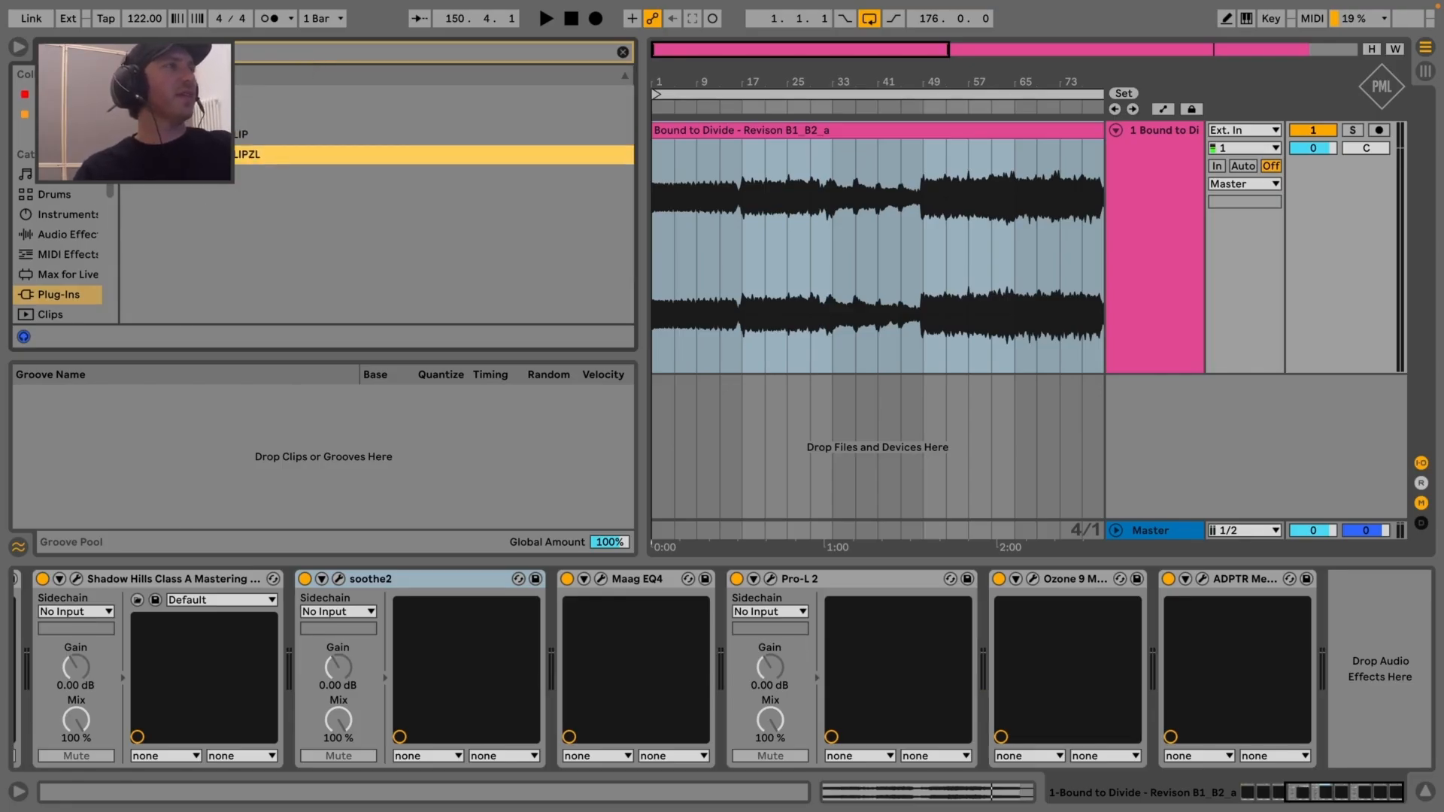
{"action": "left_click_drag", "start_coordinate": [203, 153], "coordinate": [944, 623]}
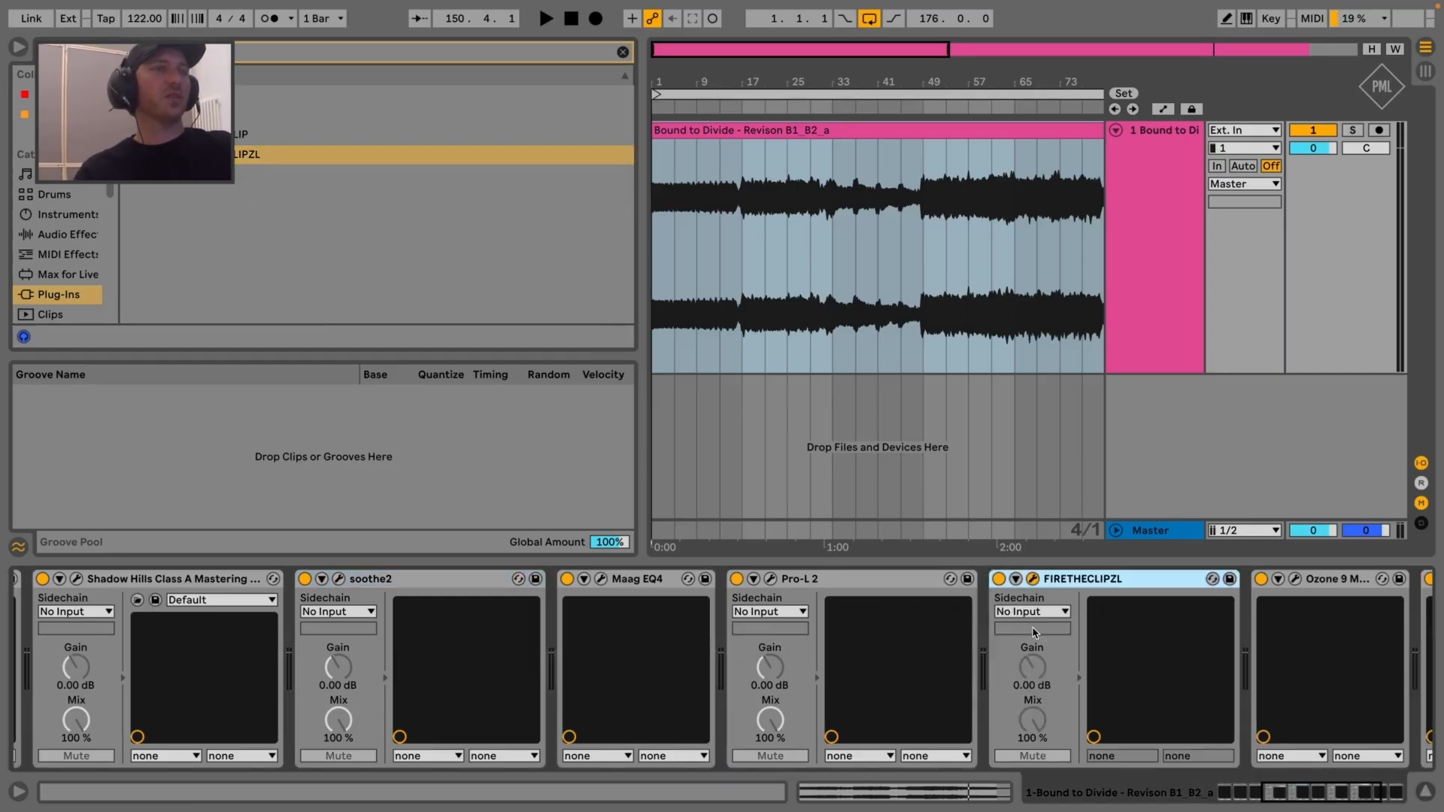
{"action": "left_click", "coordinate": [333, 295]}
{"action": "left_click", "coordinate": [18, 46]}
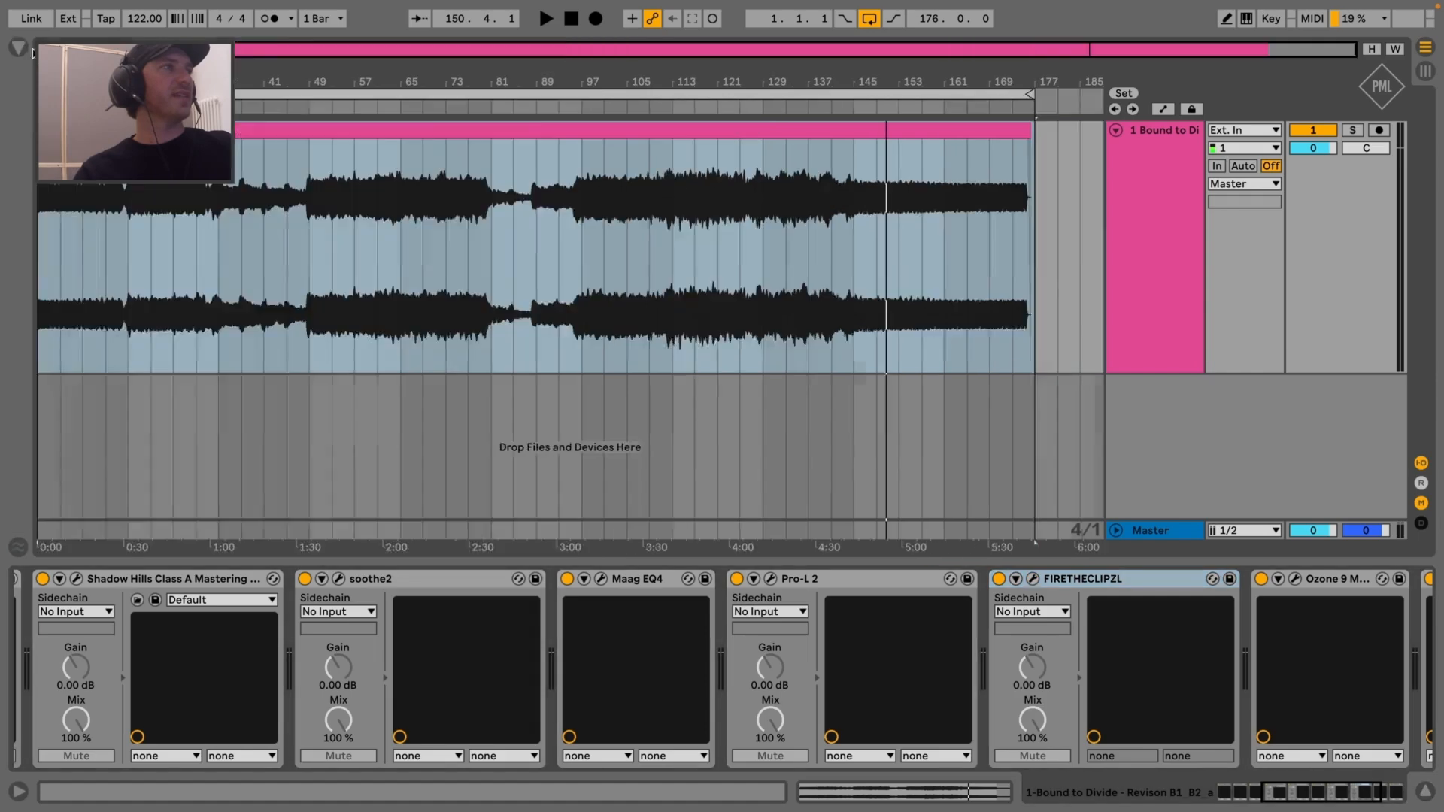
Set FIRETHECLIPZL's oversampling to 8x hq and close its window
{"action": "scroll", "coordinate": [1175, 627], "scroll_direction": "right", "scroll_amount": 3}
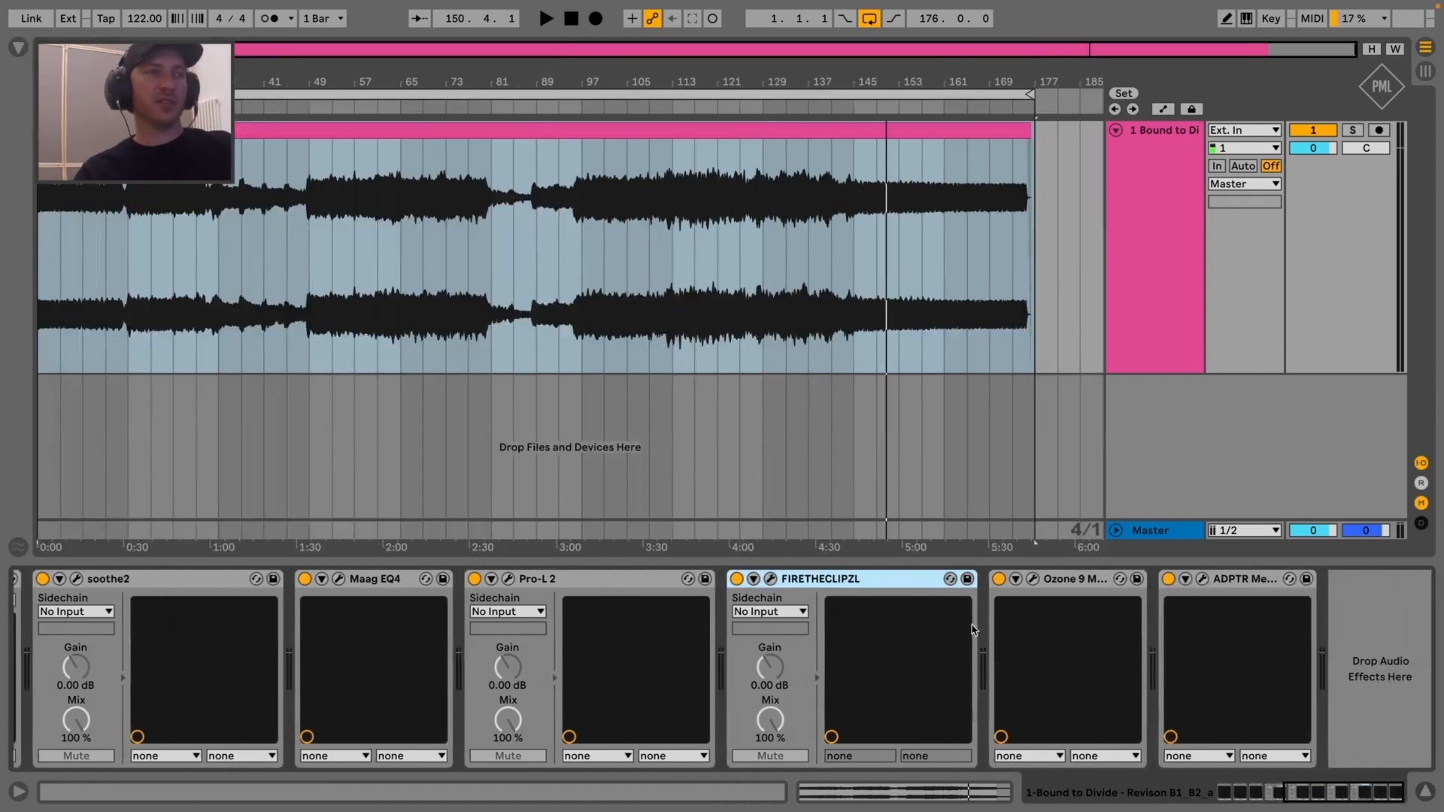
{"action": "left_click", "coordinate": [770, 578]}
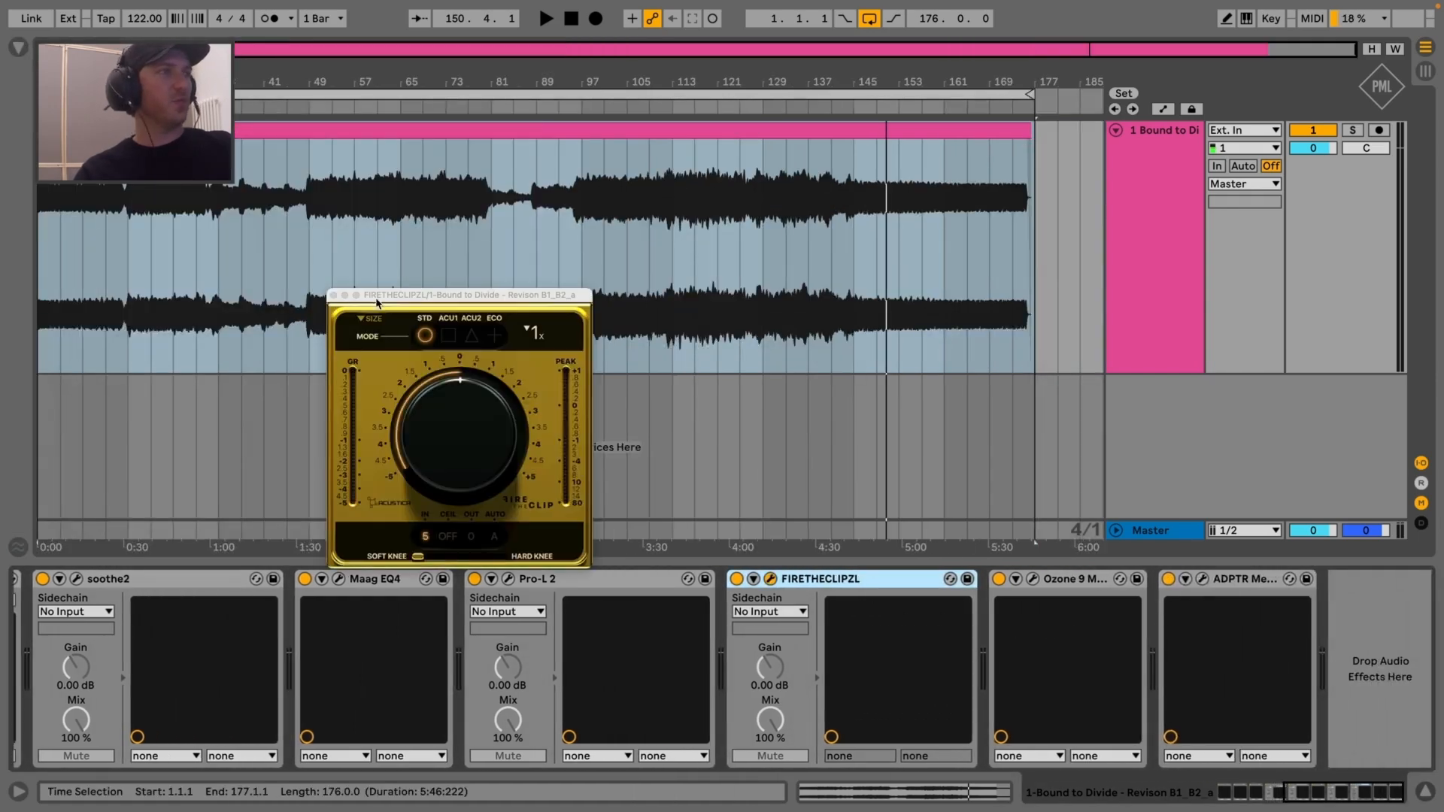
{"action": "left_click", "coordinate": [532, 334]}
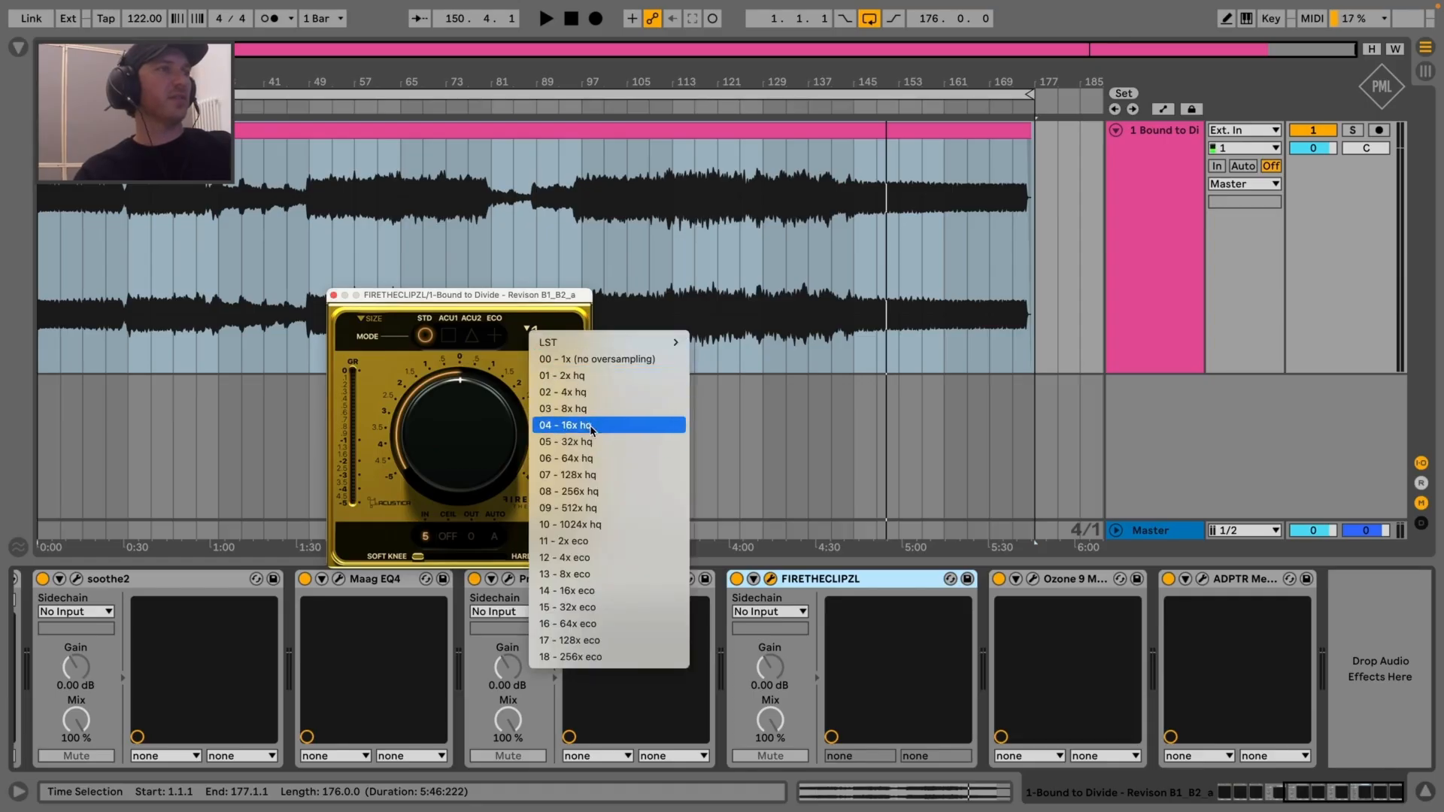
{"action": "left_click", "coordinate": [571, 408]}
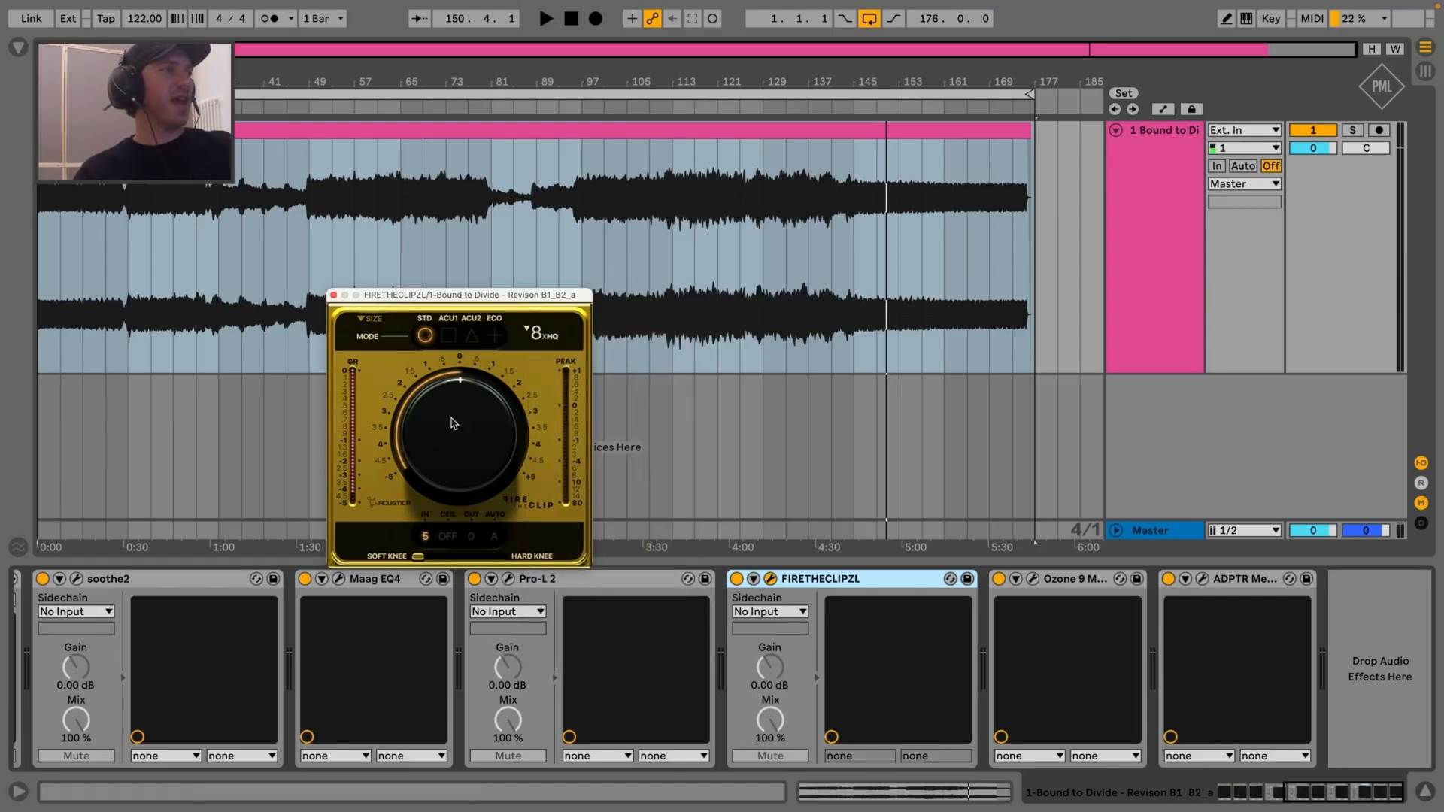
{"action": "left_click", "coordinate": [333, 296]}
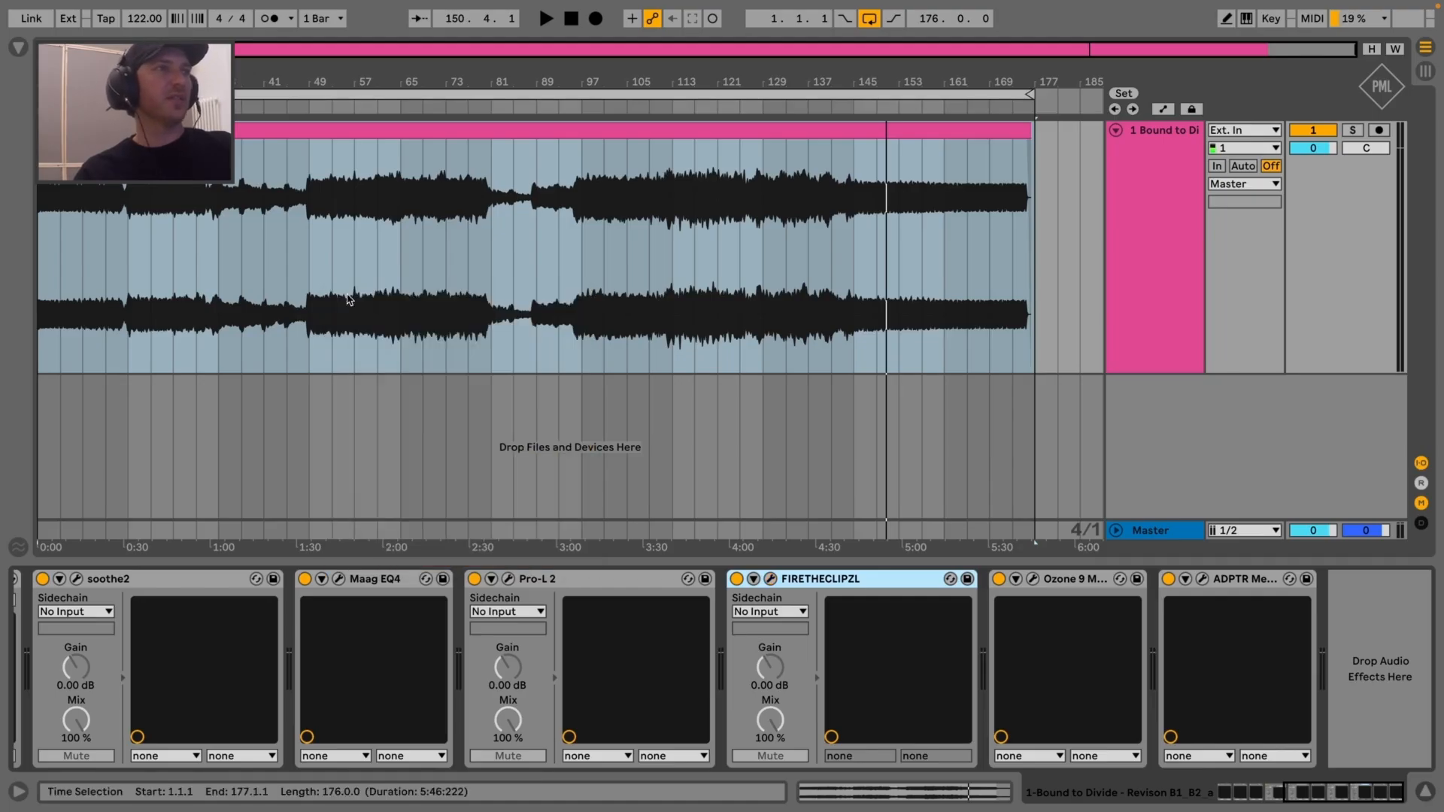
Open Pro-L 2 and play the track to examine how much gain reduction the limiter applies
{"action": "left_click", "coordinate": [509, 579]}
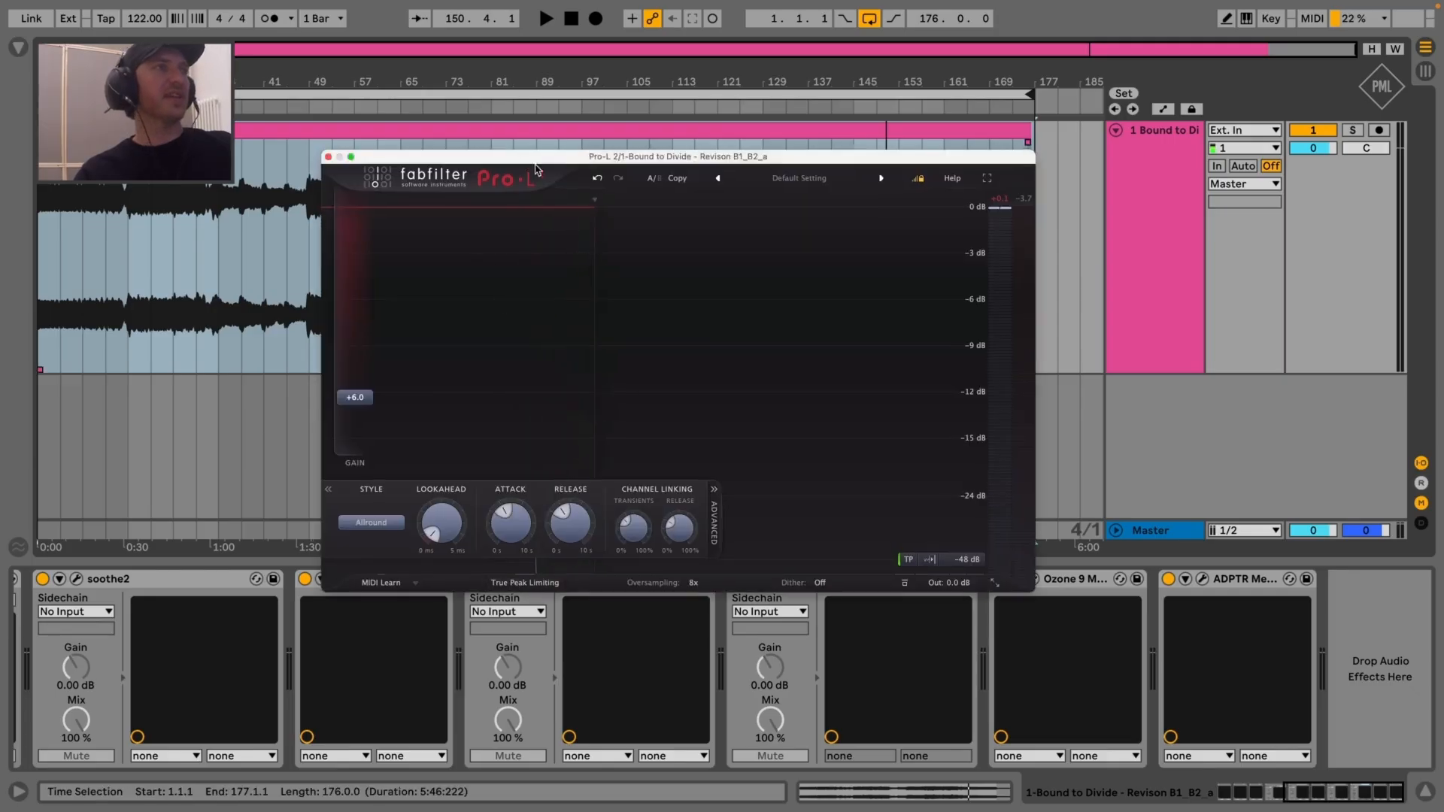
{"action": "left_click", "coordinate": [603, 104]}
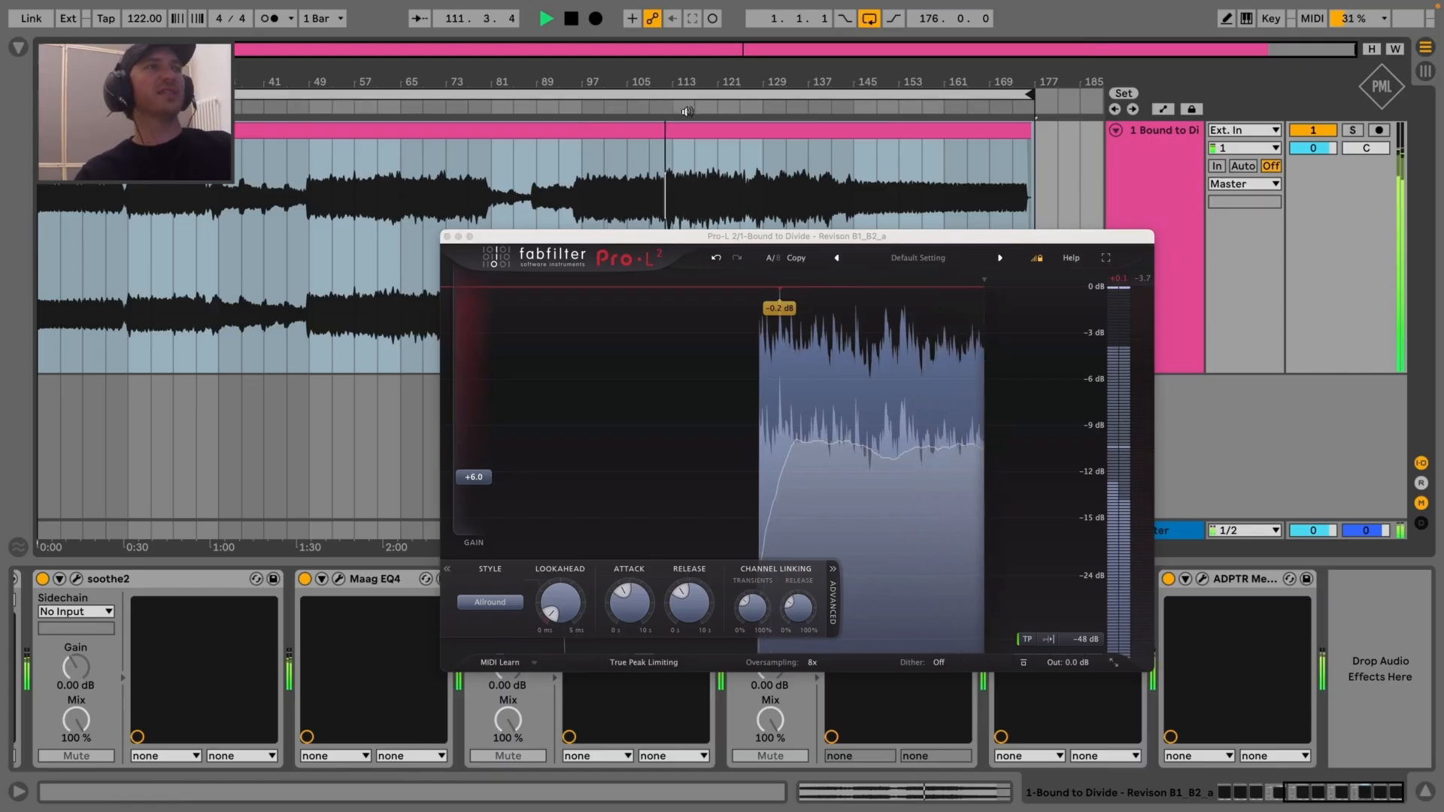
{"action": "left_click_drag", "start_coordinate": [983, 233], "coordinate": [768, 148]}
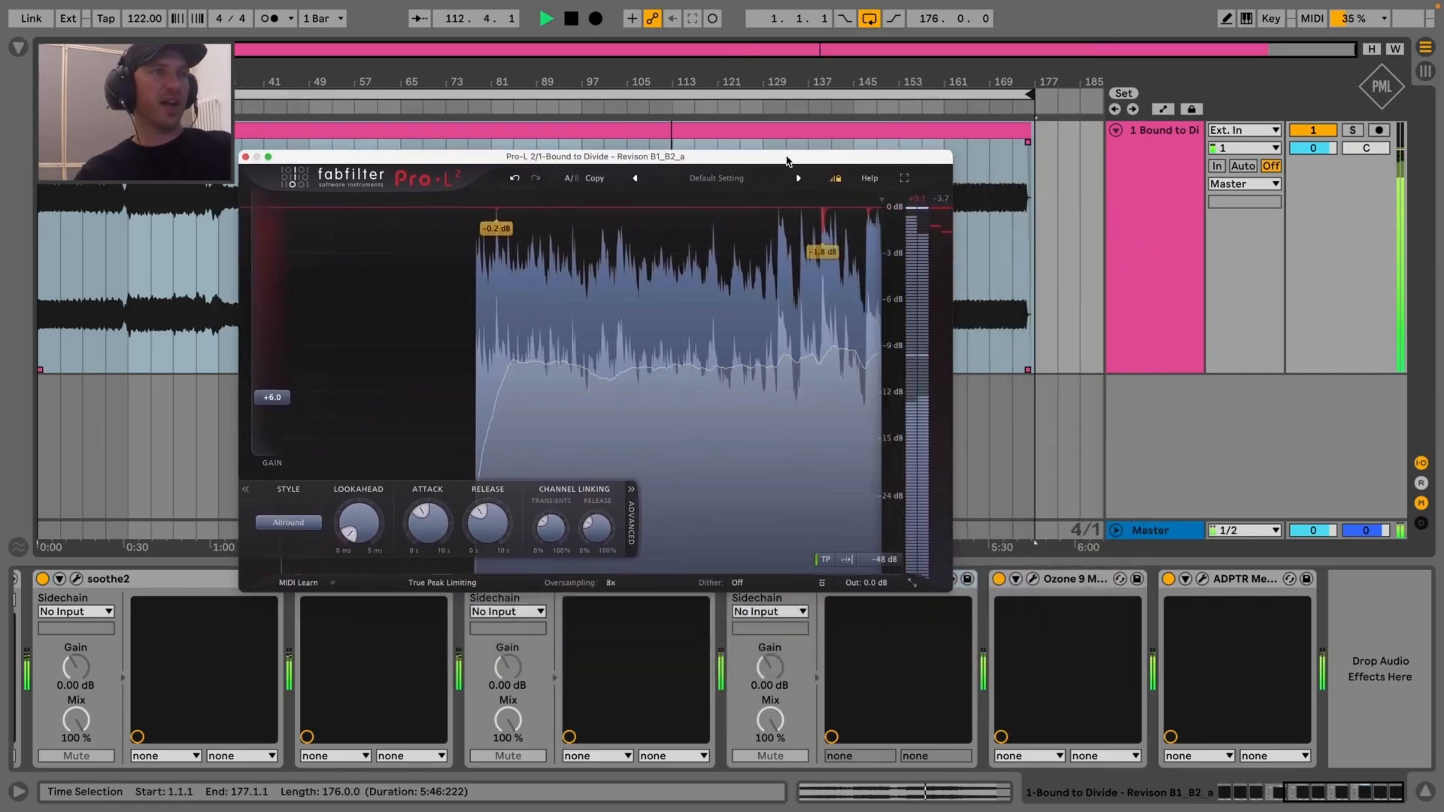
Try Pro-L 2's gain at about +4.5 dB, and raise it back through +5.5 dB to +6.0 dB
{"action": "left_click_drag", "start_coordinate": [259, 392], "coordinate": [271, 408]}
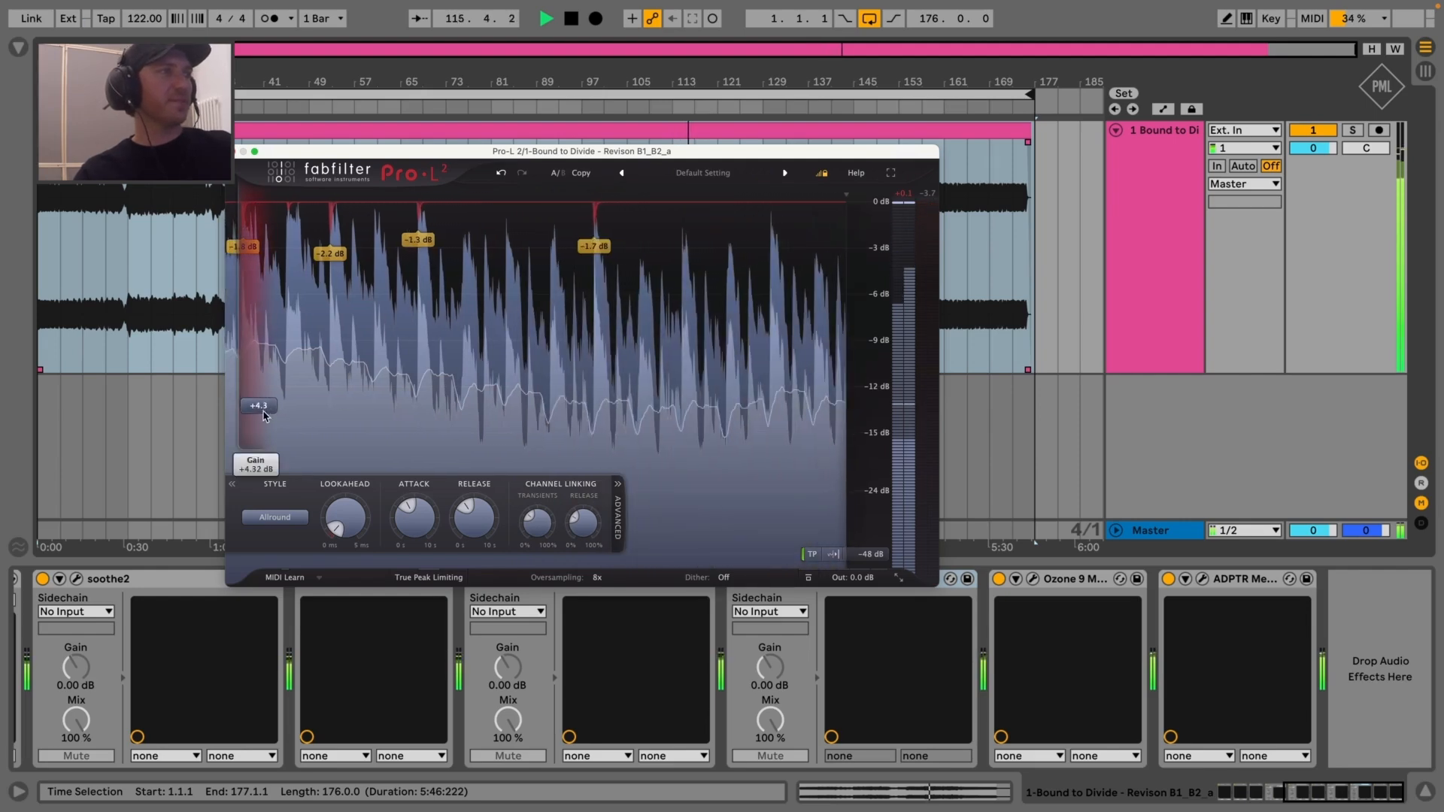
{"action": "left_click_drag", "start_coordinate": [264, 408], "coordinate": [262, 413]}
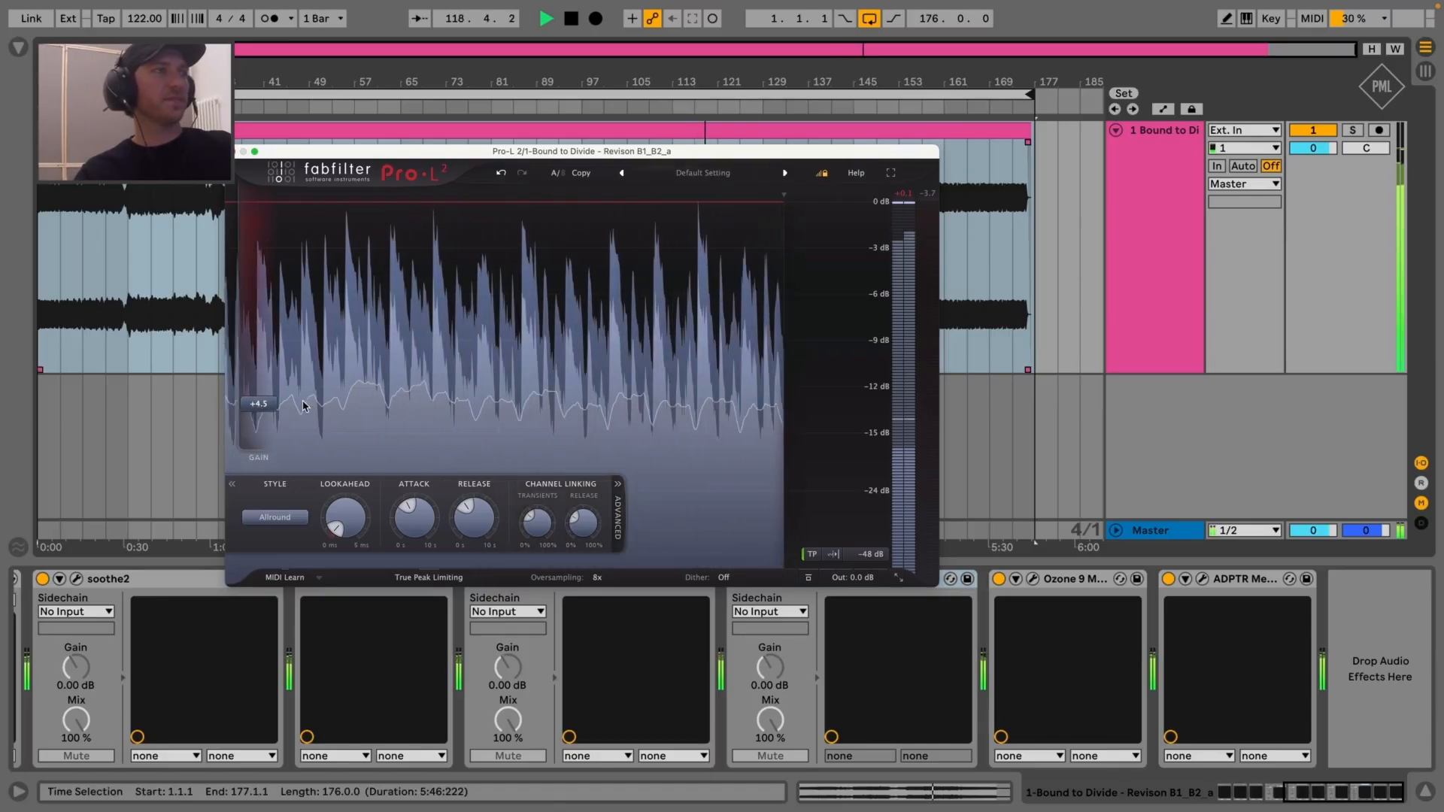
{"action": "mouse_move", "coordinate": [755, 146]}
{"action": "left_mouse_down"}
{"action": "mouse_move", "coordinate": [740, 358]}
{"action": "mouse_move", "coordinate": [766, 128]}
{"action": "left_mouse_up"}
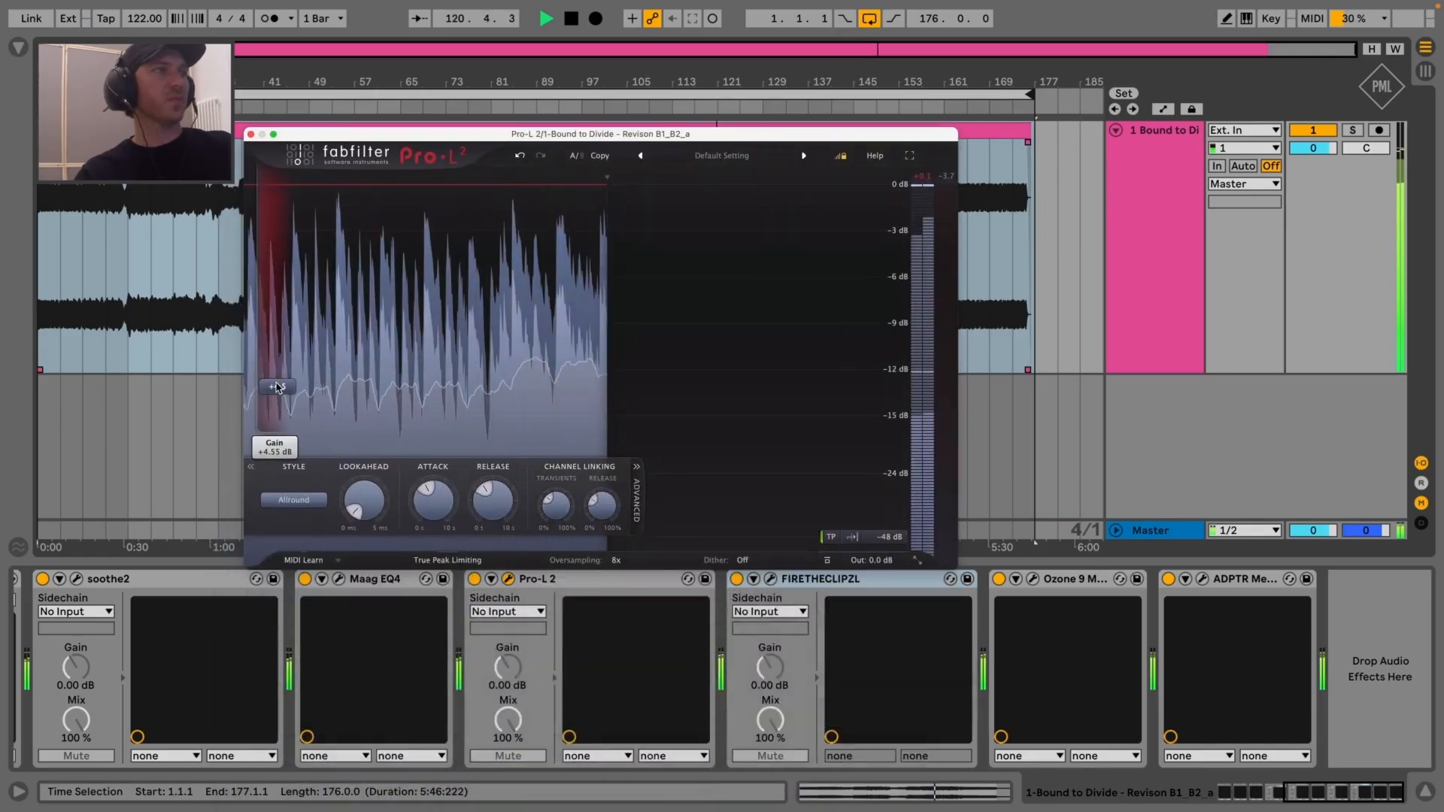
{"action": "left_click_drag", "start_coordinate": [282, 387], "coordinate": [283, 380]}
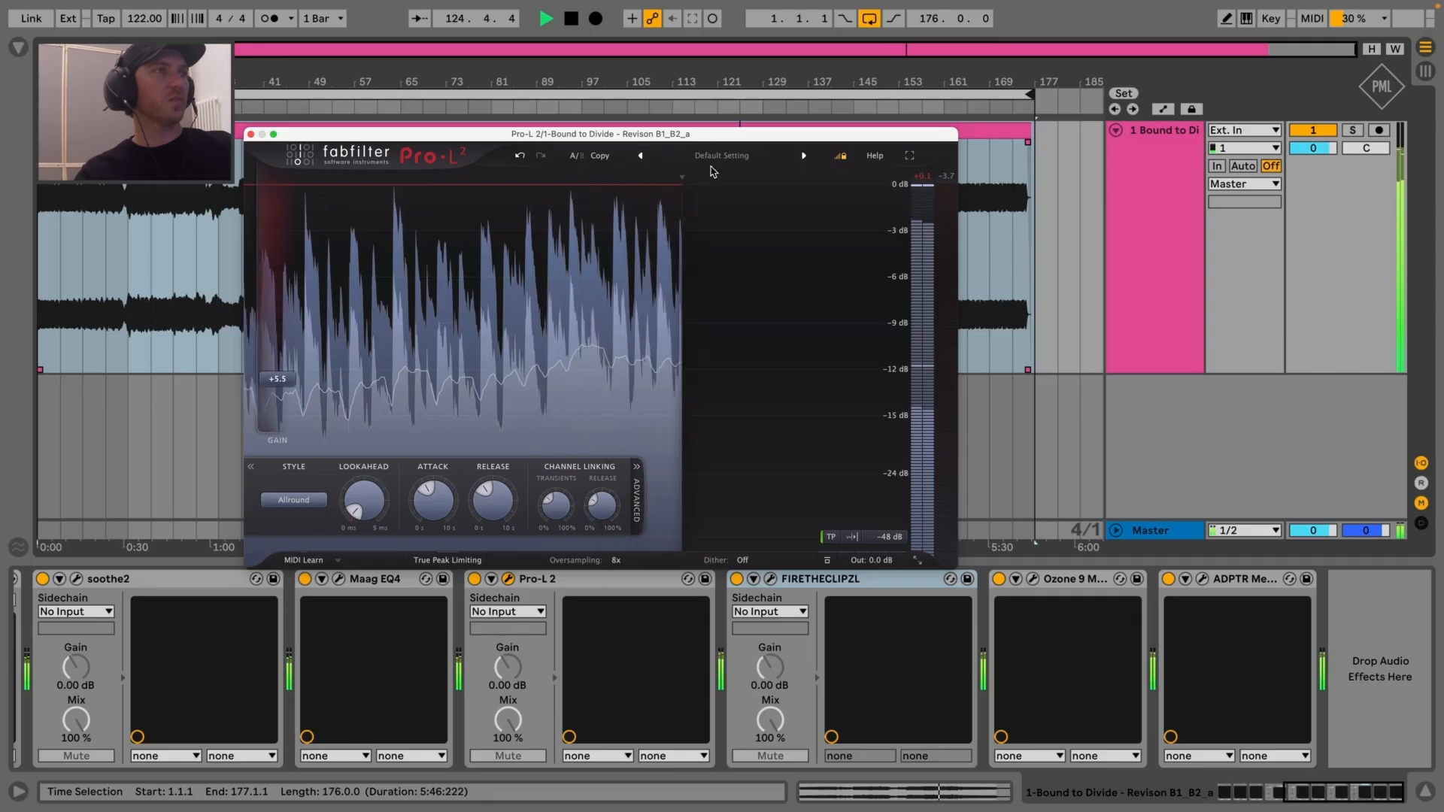
{"action": "mouse_move", "coordinate": [282, 378]}
{"action": "left_click_drag", "start_coordinate": [282, 380], "coordinate": [282, 376]}
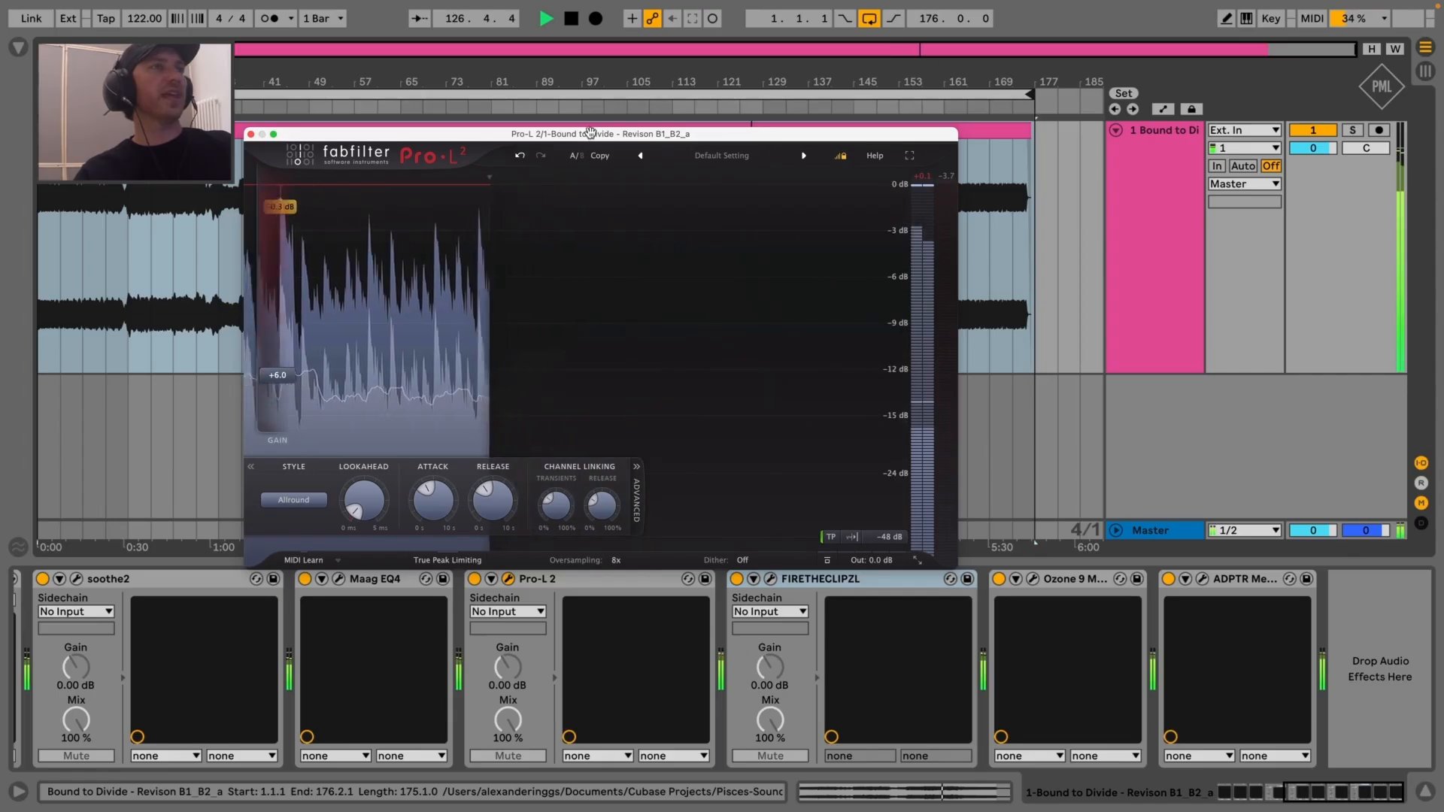
{"action": "left_click_drag", "start_coordinate": [583, 134], "coordinate": [661, 207]}
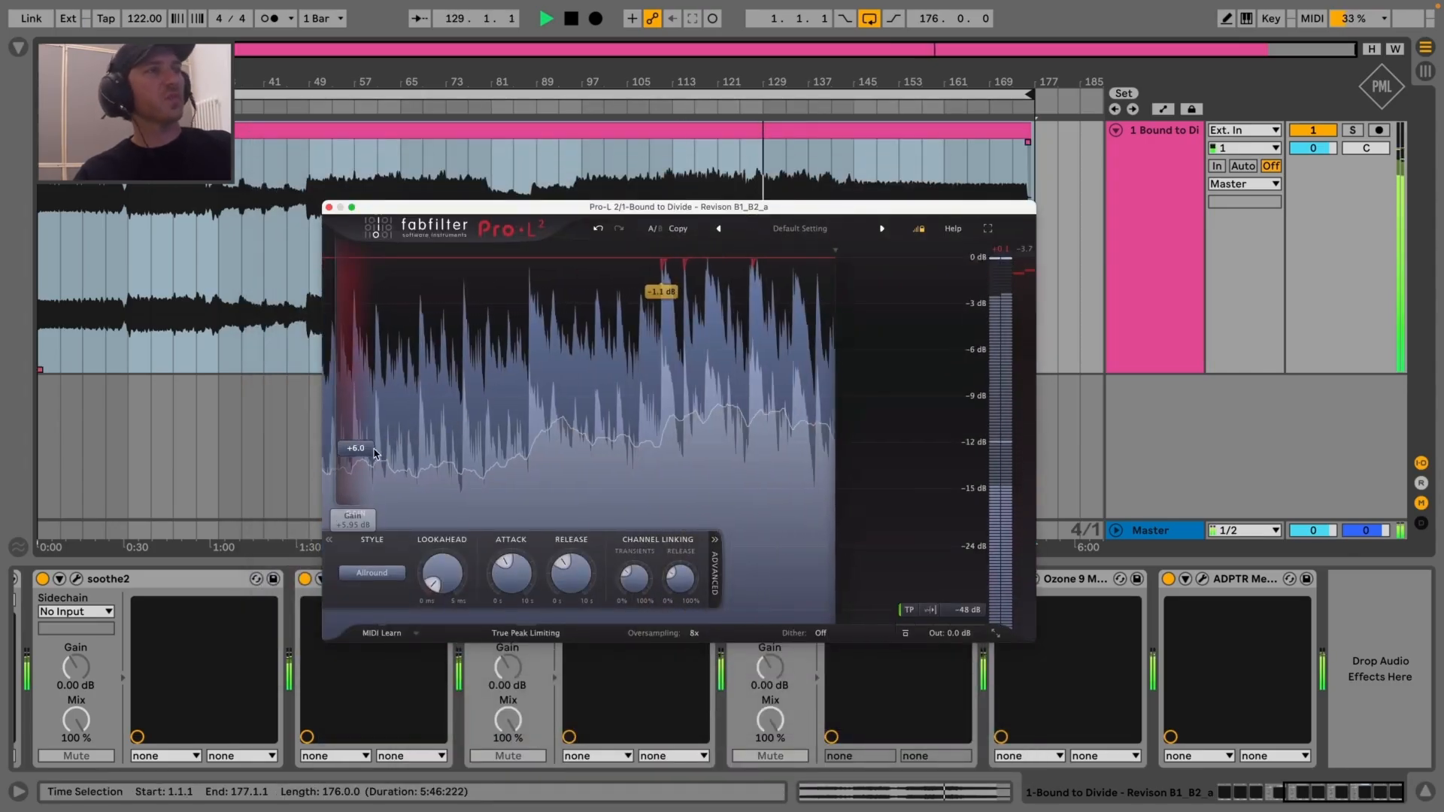
Lower Pro-L 2's gain slightly to about +5.8 dB and close its window
{"action": "mouse_move", "coordinate": [366, 448]}
{"action": "left_click_drag", "start_coordinate": [367, 447], "coordinate": [366, 449]}
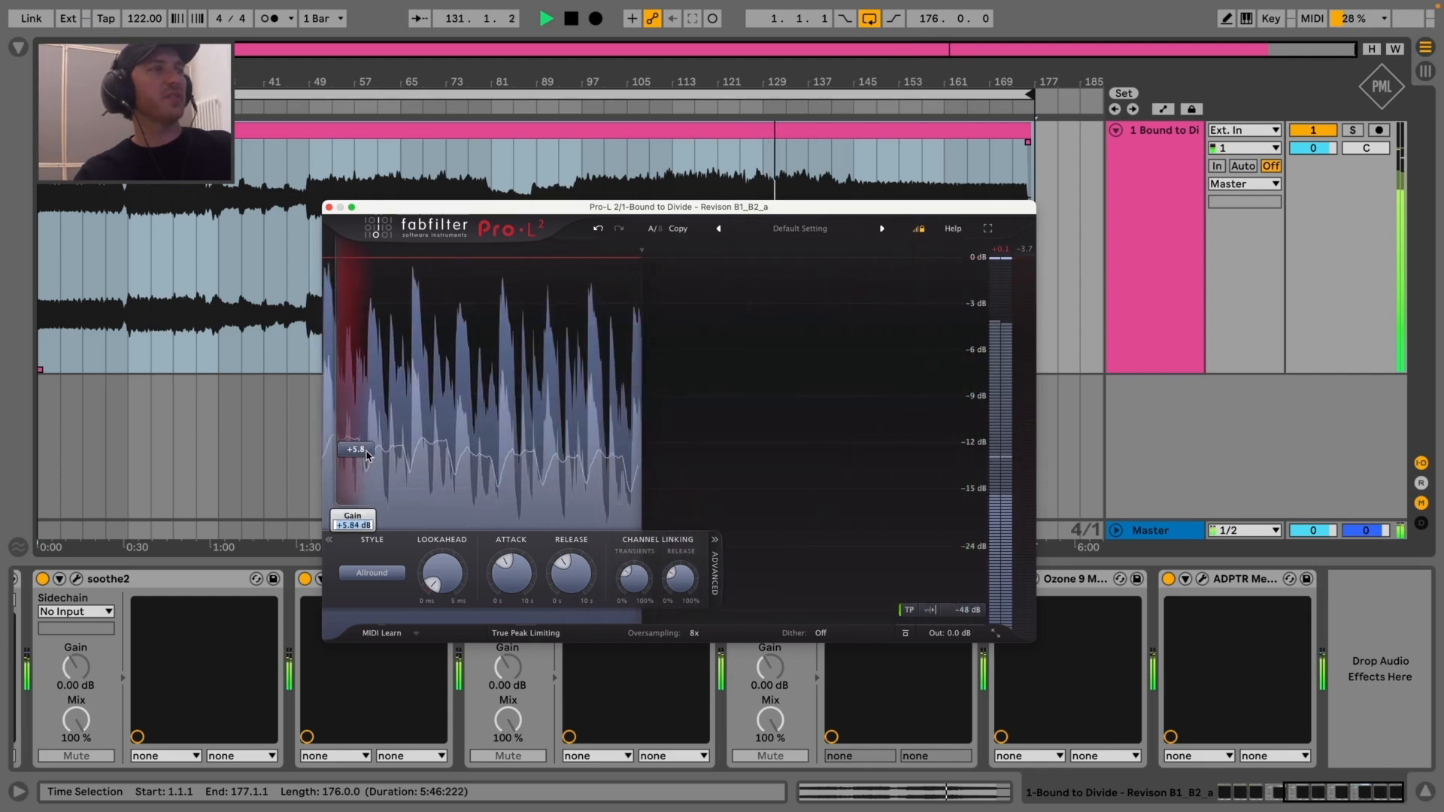
{"action": "left_click_drag", "start_coordinate": [364, 456], "coordinate": [363, 460]}
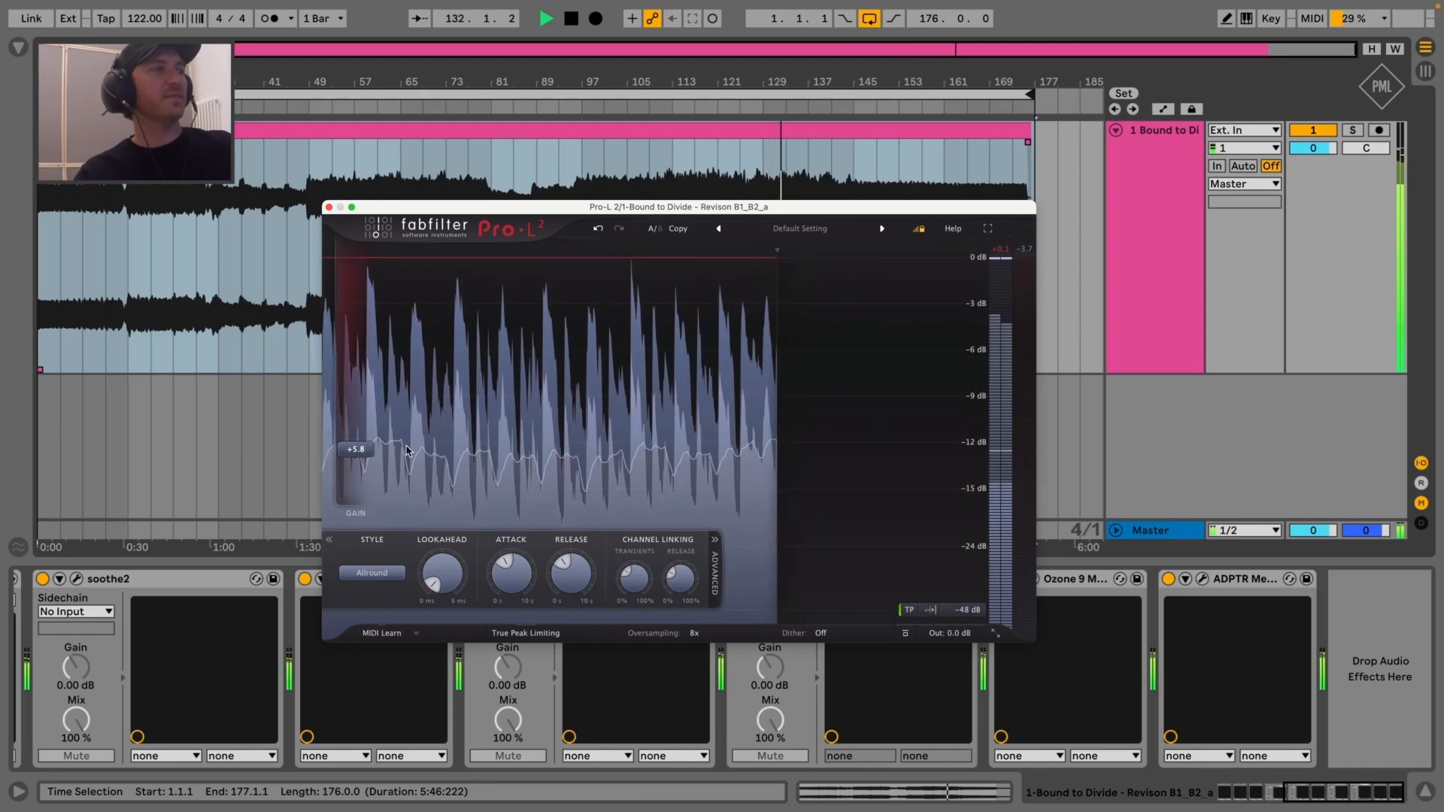
{"action": "left_click", "coordinate": [329, 206]}
Raise FIRETHECLIPZL's main knob to about +0.5, set its ceiling to 0 while replaying the loud section, and close its window
{"action": "left_click", "coordinate": [770, 579]}
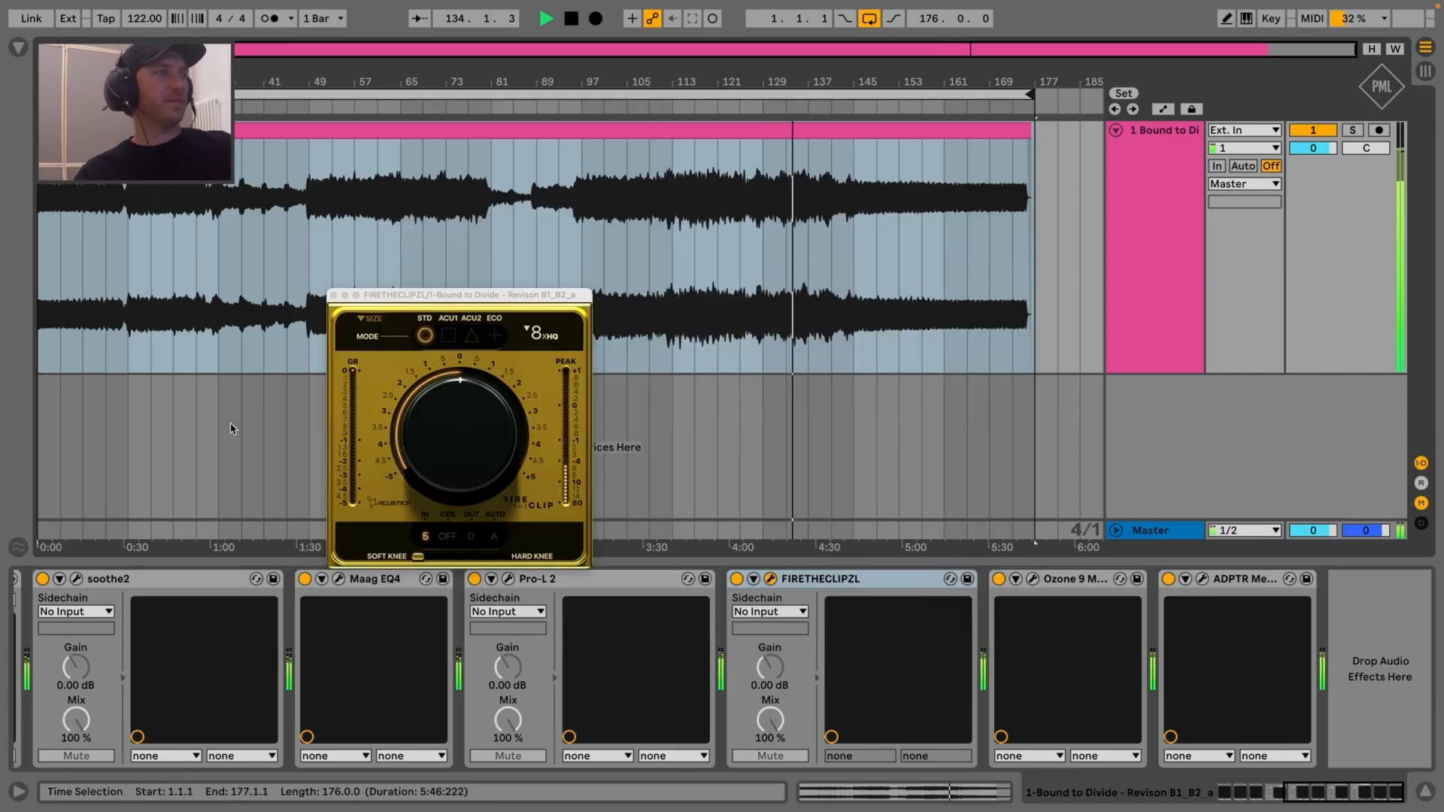
{"action": "left_click_drag", "start_coordinate": [434, 464], "coordinate": [435, 454]}
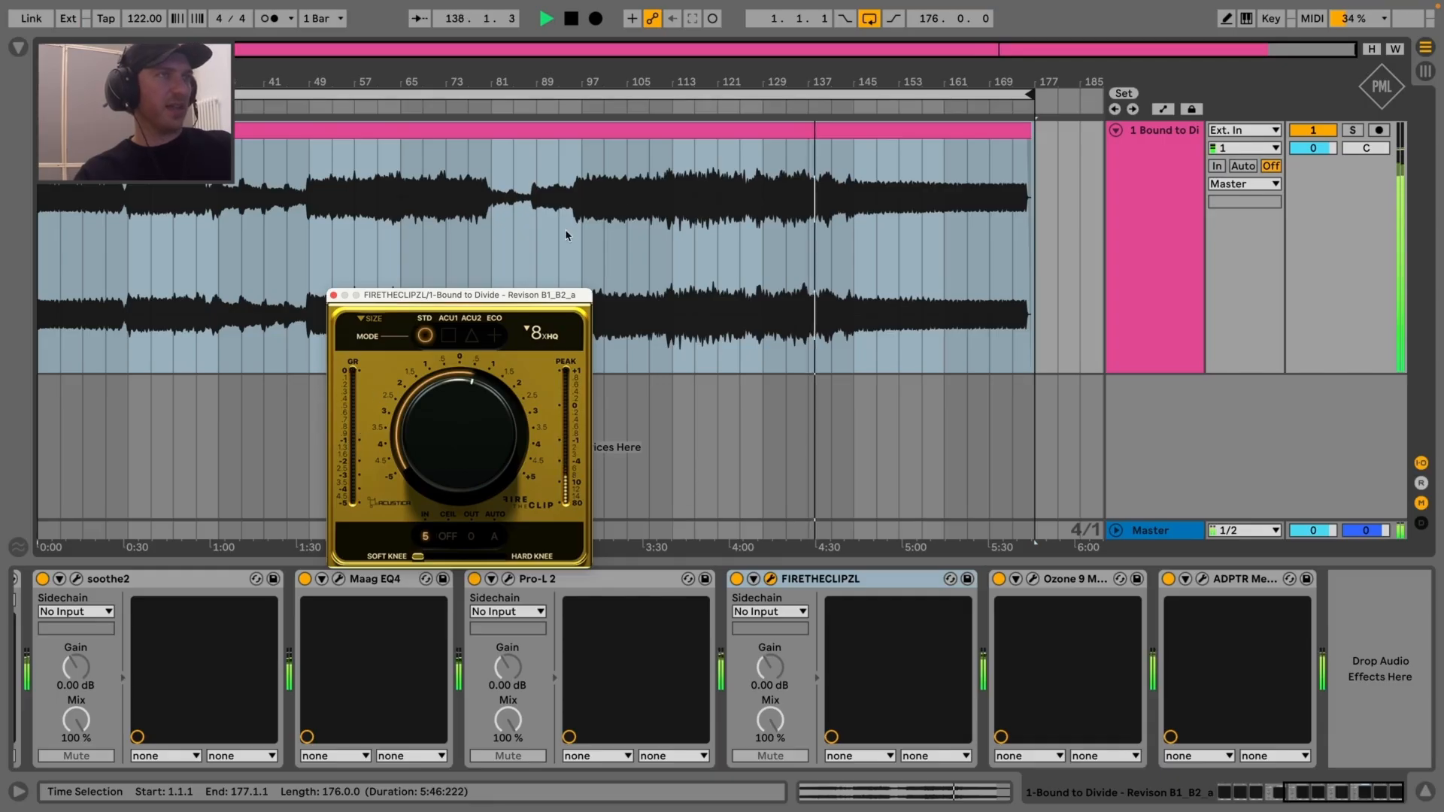
{"action": "left_click", "coordinate": [659, 111]}
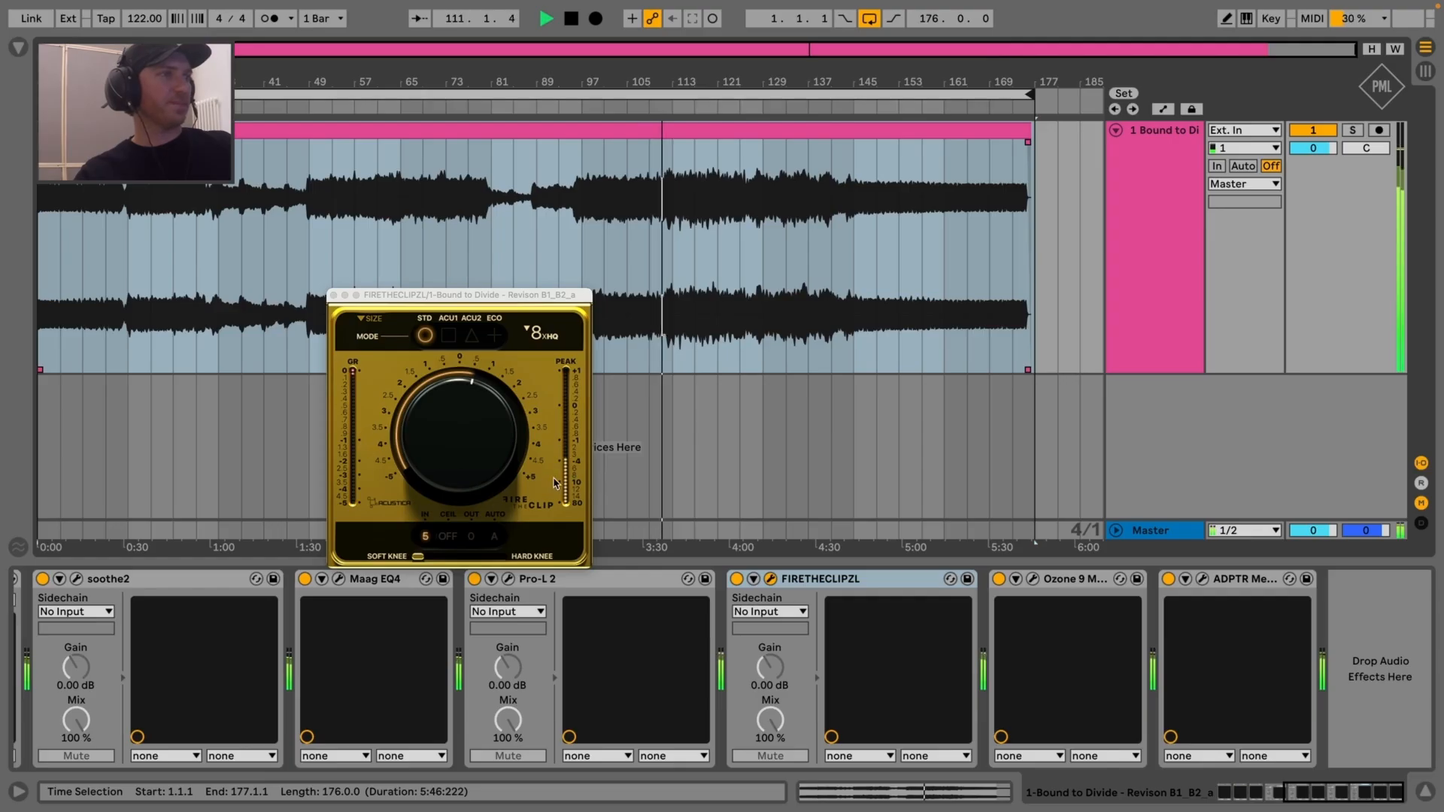
{"action": "left_click", "coordinate": [451, 540]}
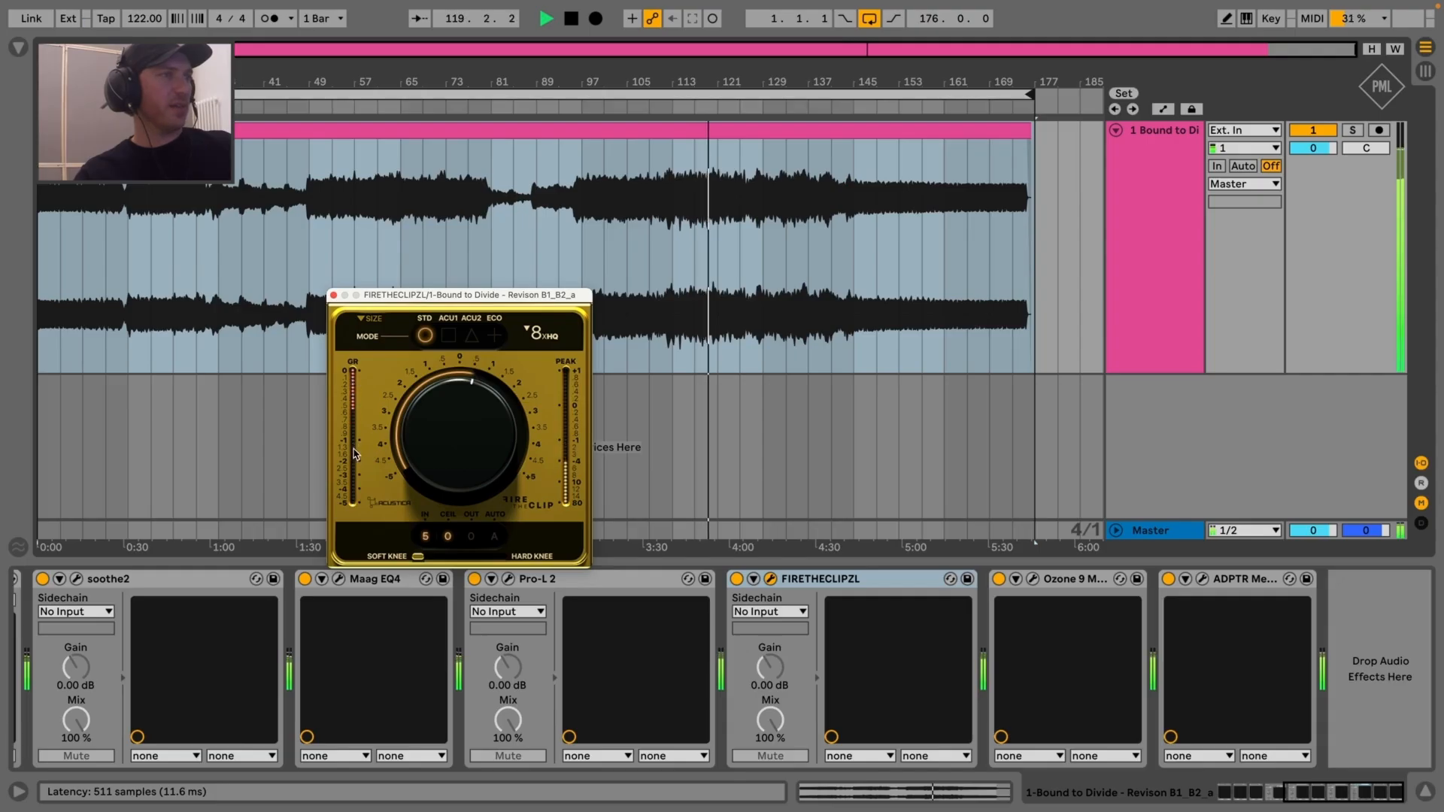
{"action": "left_click", "coordinate": [333, 295]}
With the Ozone 9 Maximizer open for comparison, turn FIRETHECLIPZL's main knob up to about +1, with auto off, and close the clipper
{"action": "left_click", "coordinate": [1034, 579]}
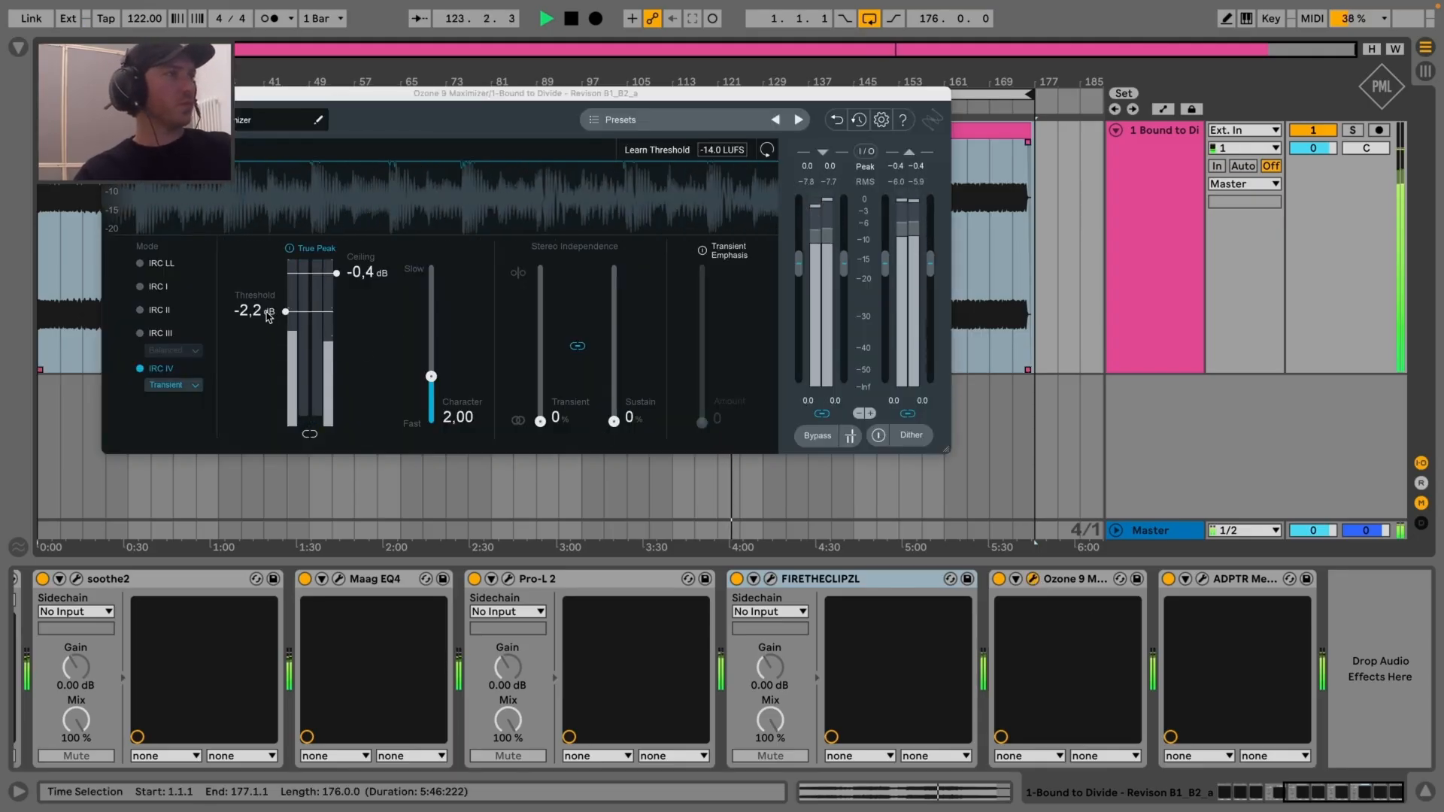
{"action": "left_click_drag", "start_coordinate": [268, 311], "coordinate": [268, 312]}
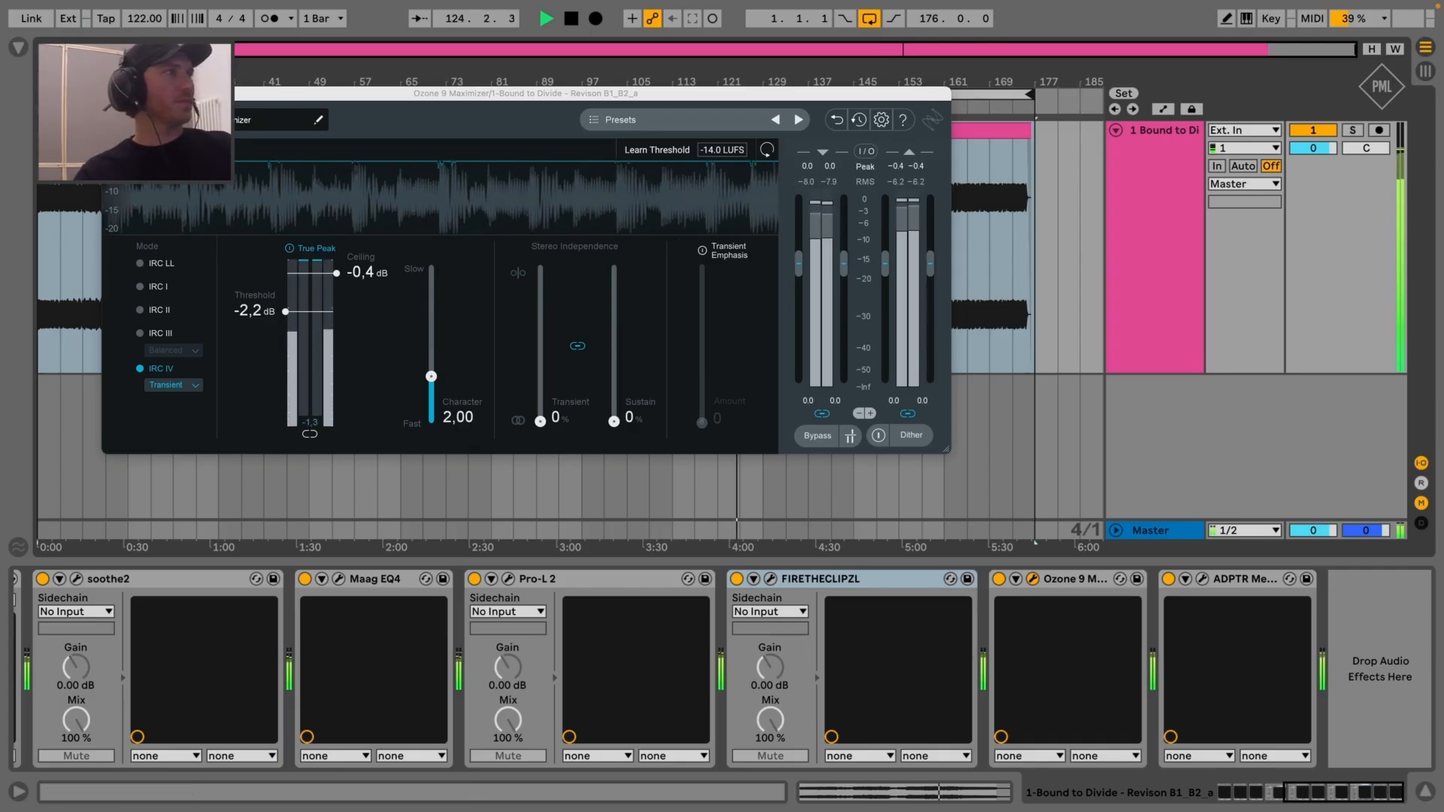
{"action": "left_click", "coordinate": [770, 578]}
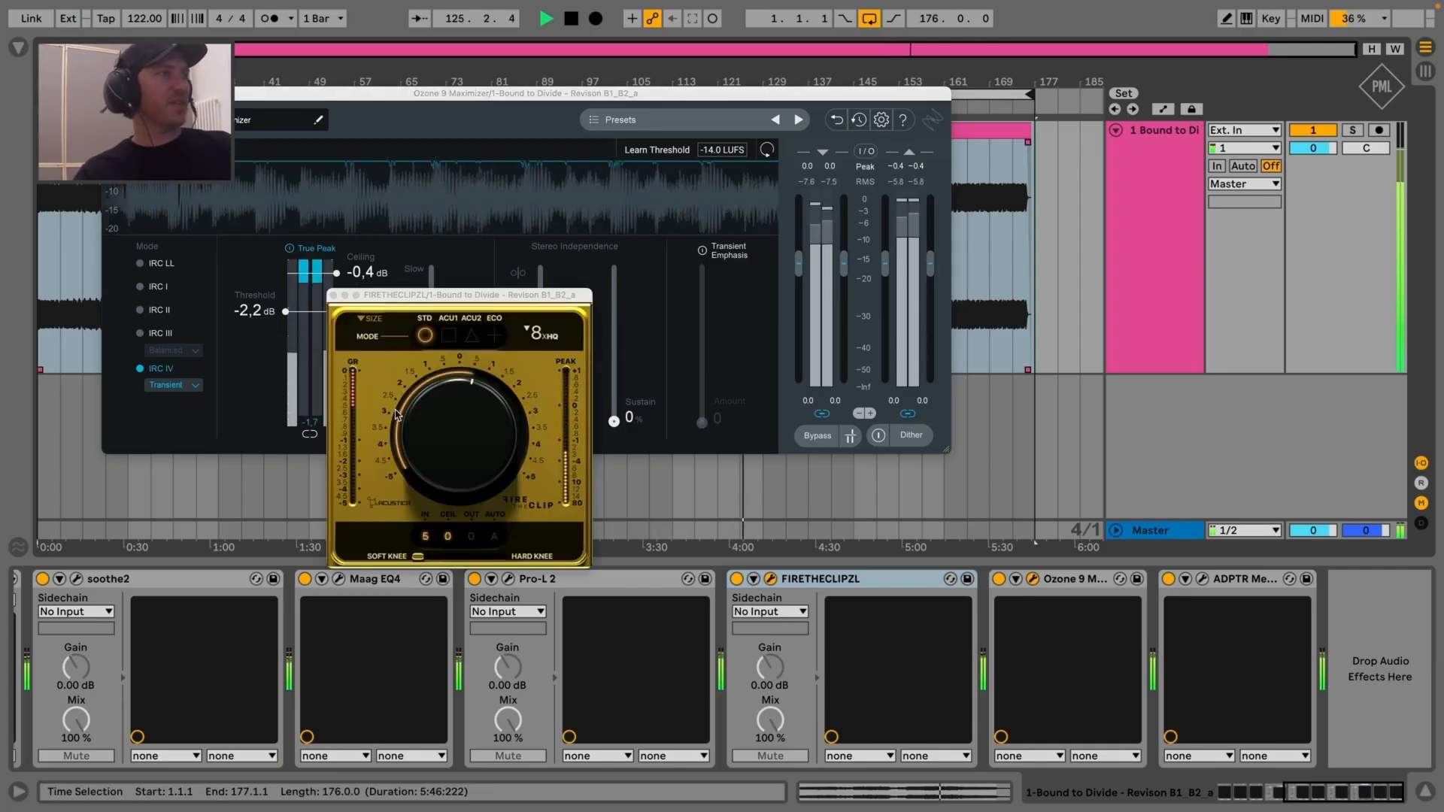
{"action": "left_click", "coordinate": [424, 440]}
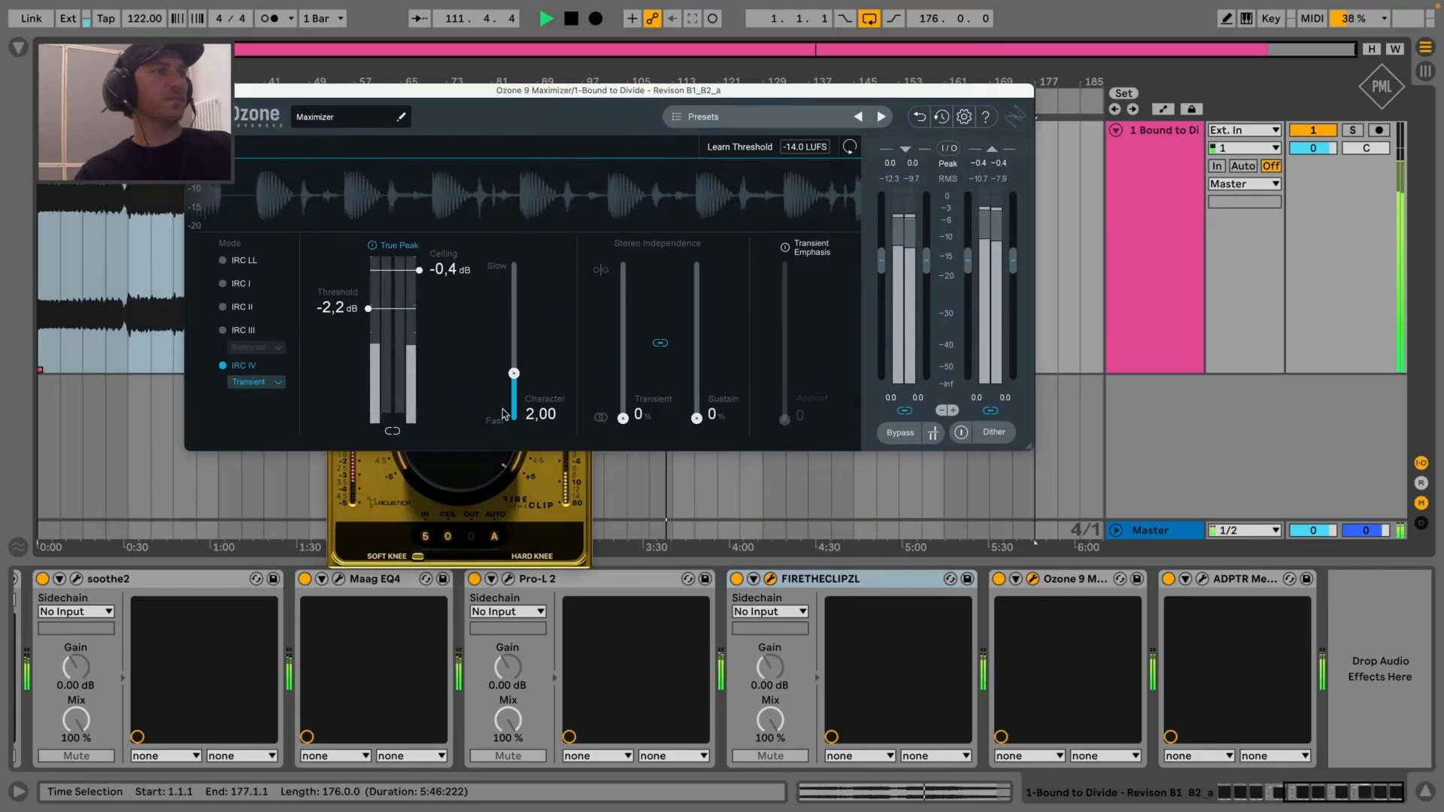
{"action": "left_click", "coordinate": [559, 526]}
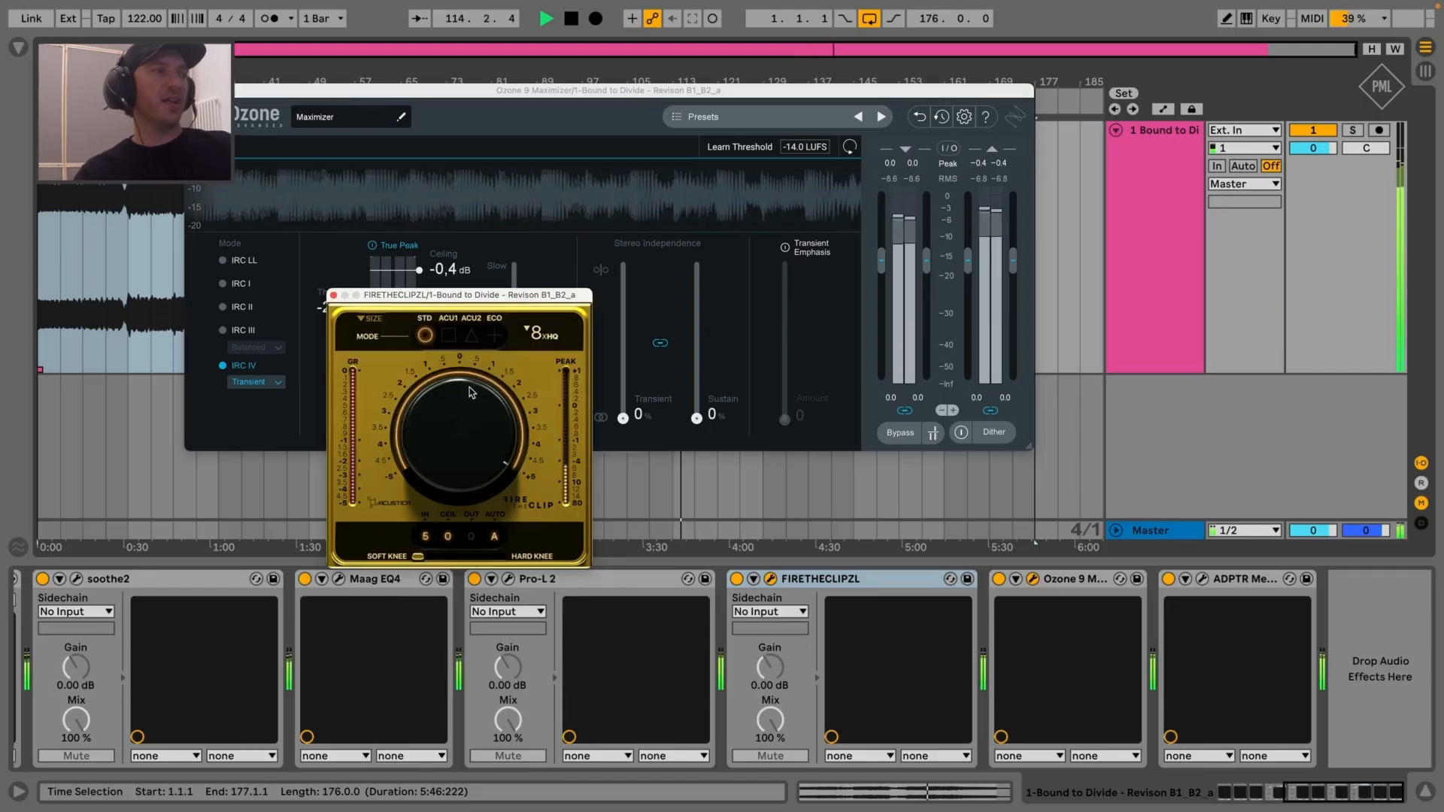
{"action": "left_click_drag", "start_coordinate": [471, 386], "coordinate": [475, 446]}
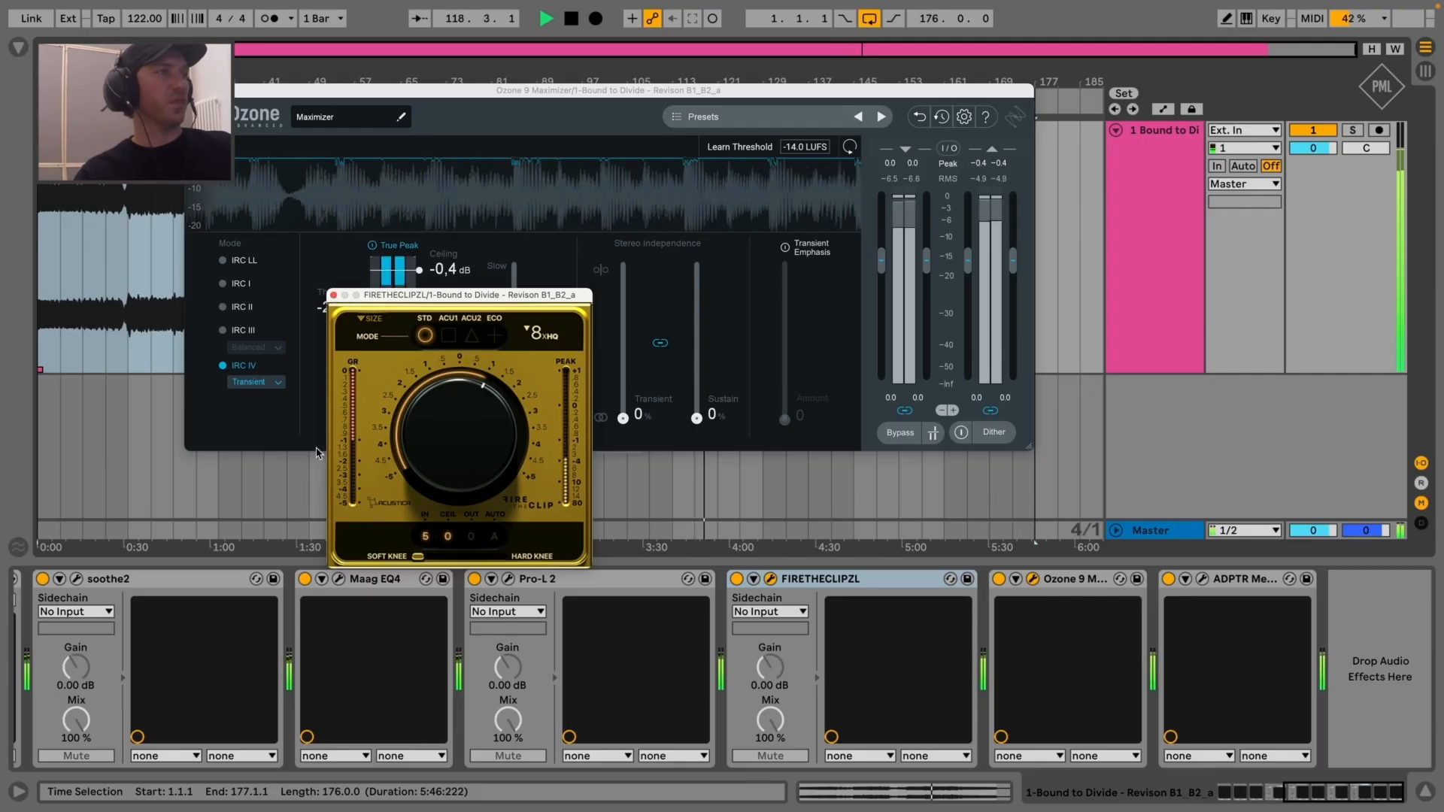
{"action": "left_click", "coordinate": [333, 295]}
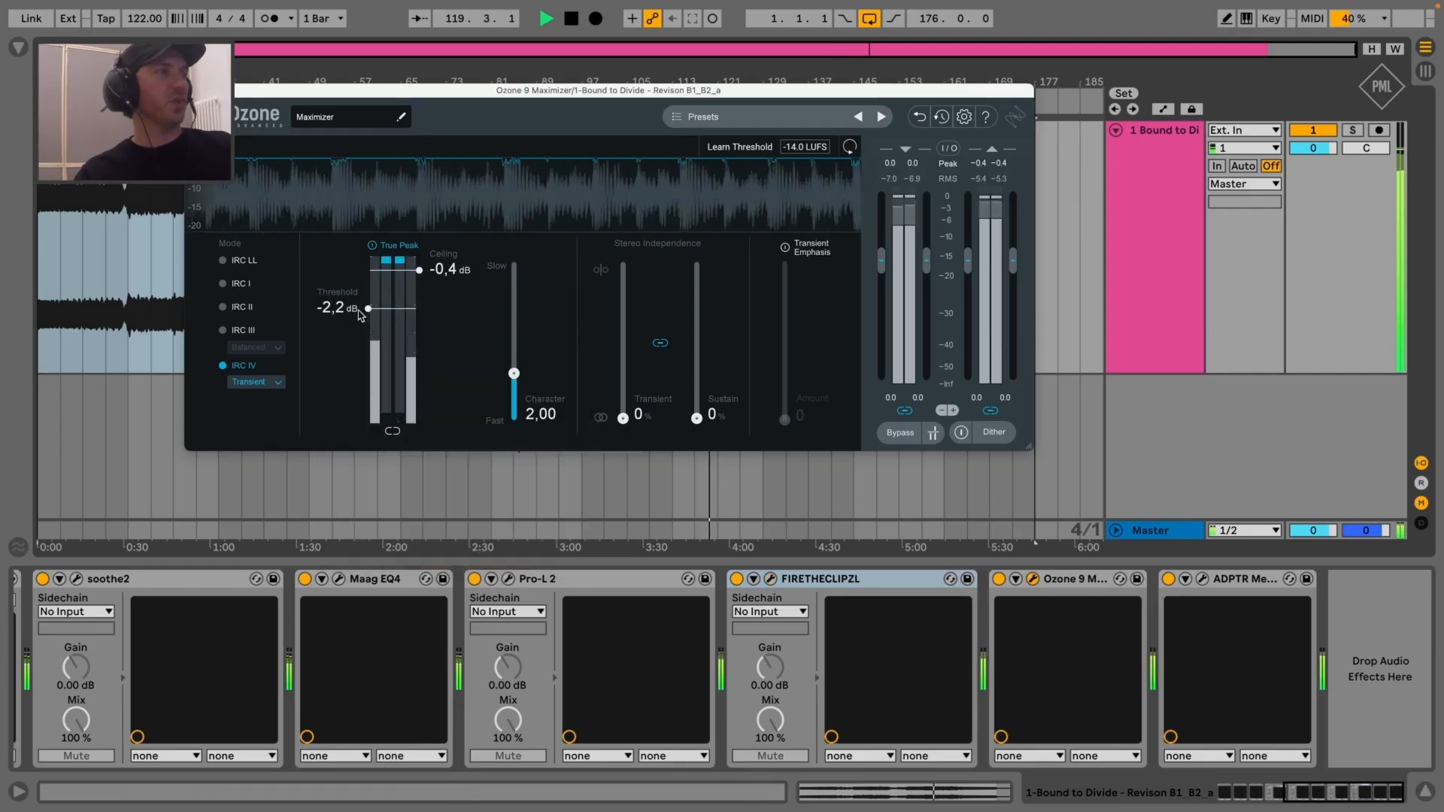
Try the Ozone 9 Maximizer's threshold at -2.5 dB, settle it at -2.4 dB, and close its window
{"action": "left_click_drag", "start_coordinate": [351, 313], "coordinate": [352, 315]}
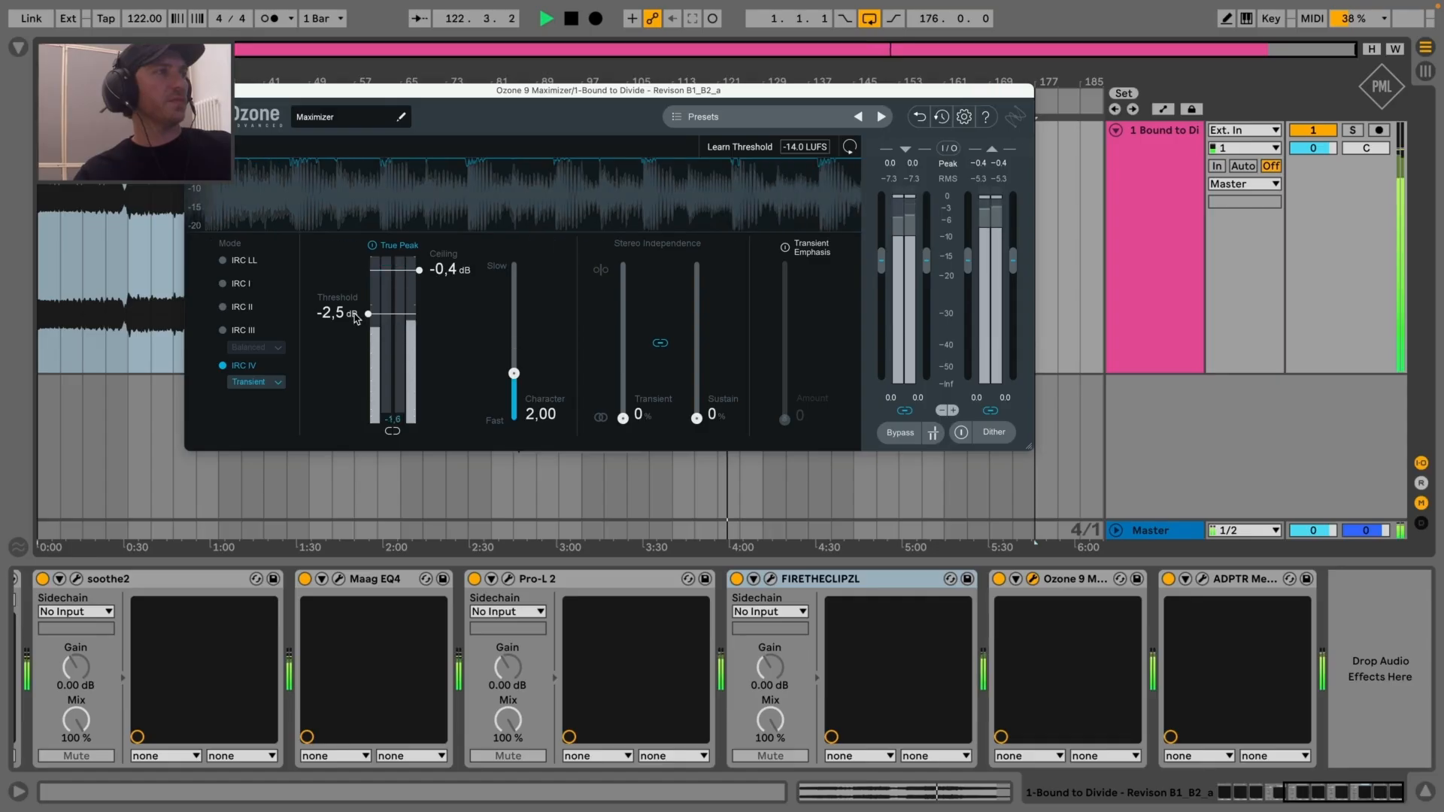
{"action": "left_click_drag", "start_coordinate": [354, 313], "coordinate": [354, 311]}
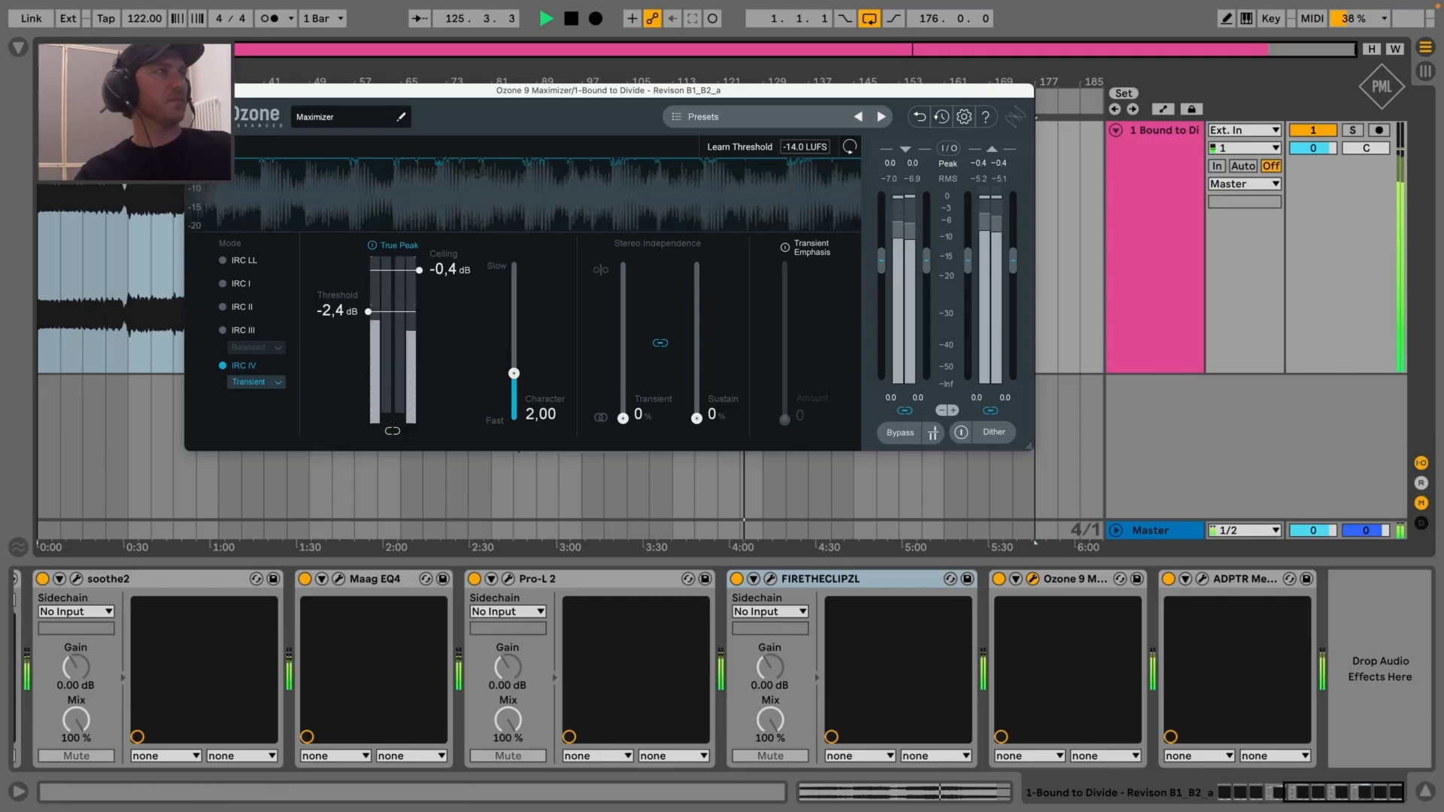
{"action": "left_click", "coordinate": [1032, 579]}
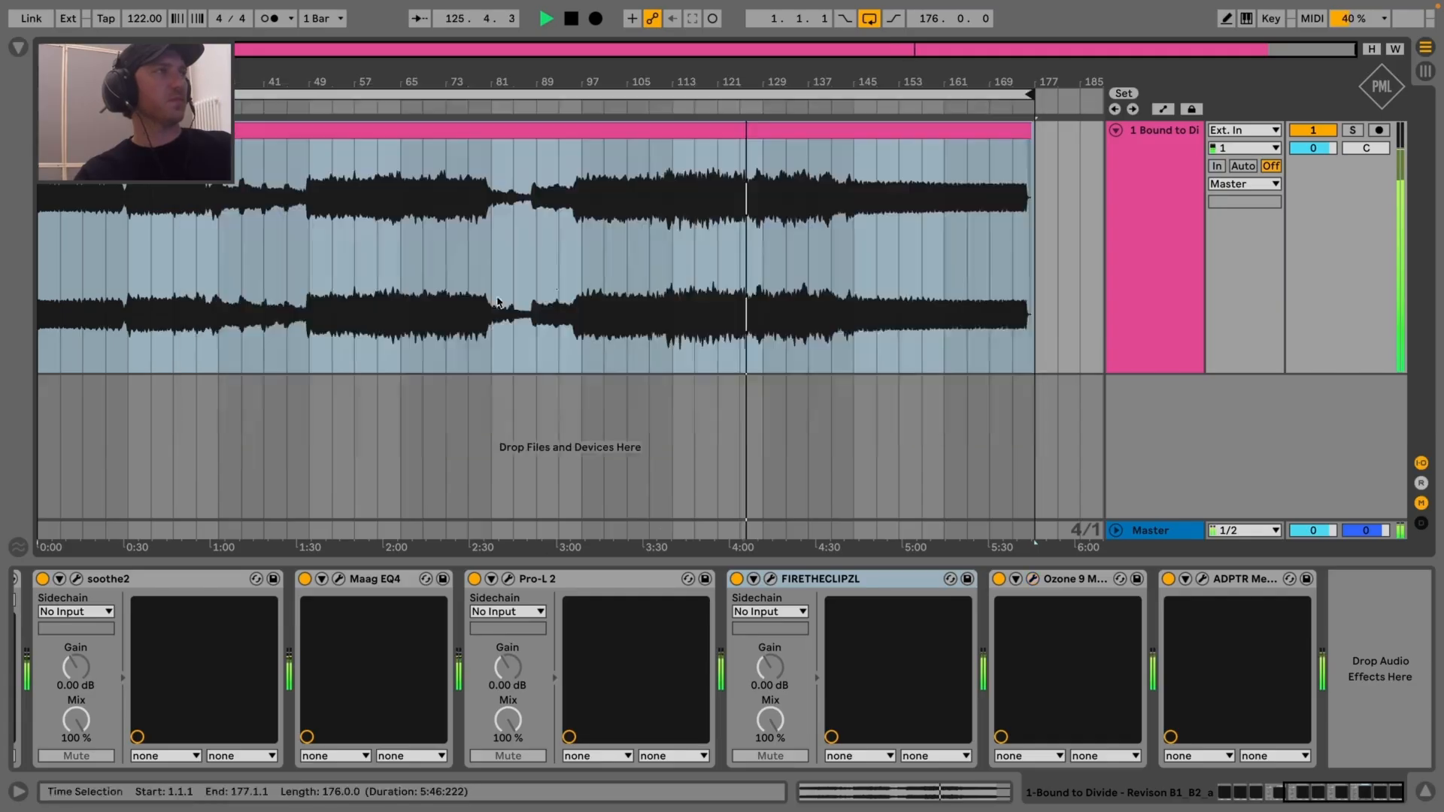
Open MetricAB and replay the track from around bar 113 to examine its loudness, moving the meter window clear of the devices
{"action": "left_click", "coordinate": [1203, 578]}
{"action": "key", "text": "space"}
{"action": "key", "text": "space"}
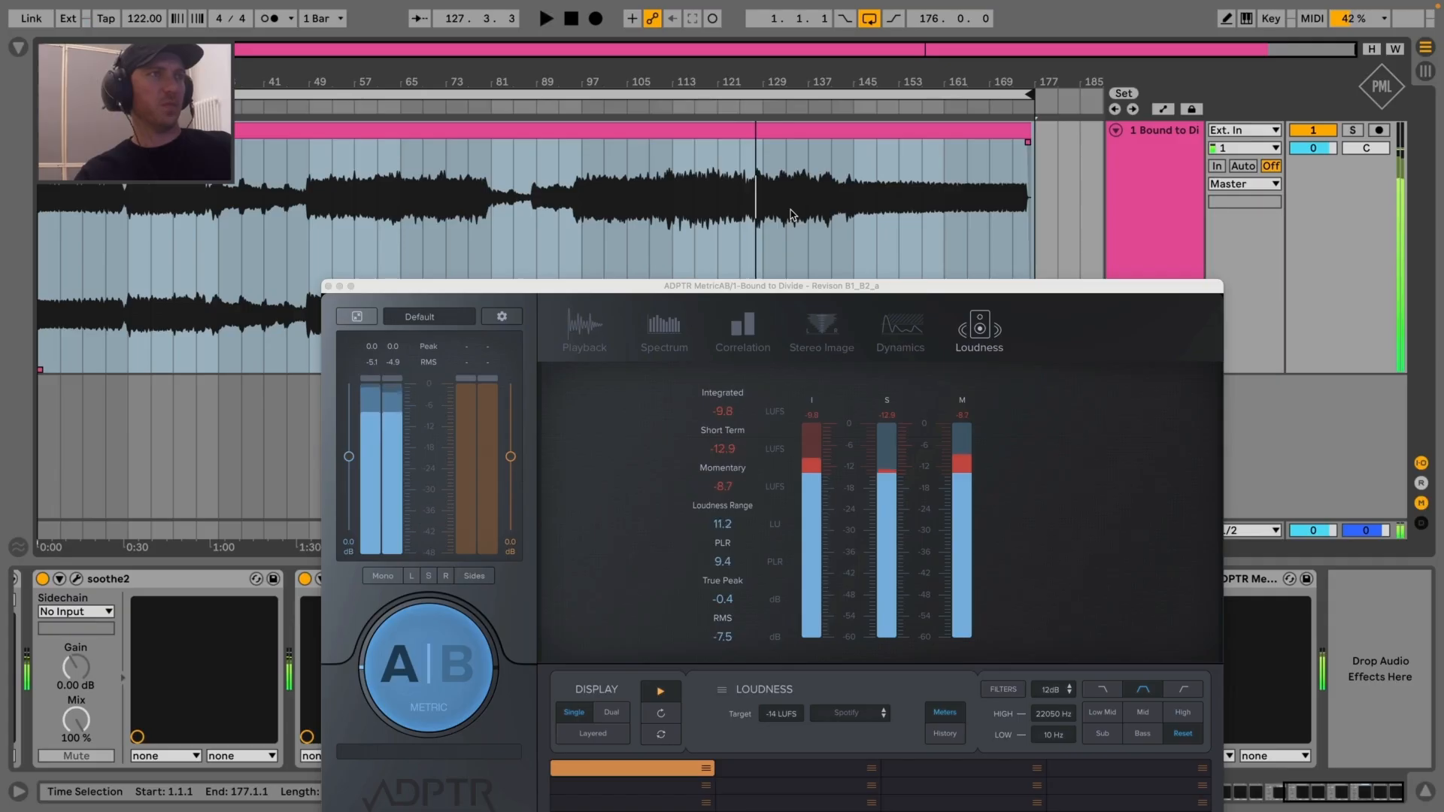
{"action": "left_click", "coordinate": [675, 110]}
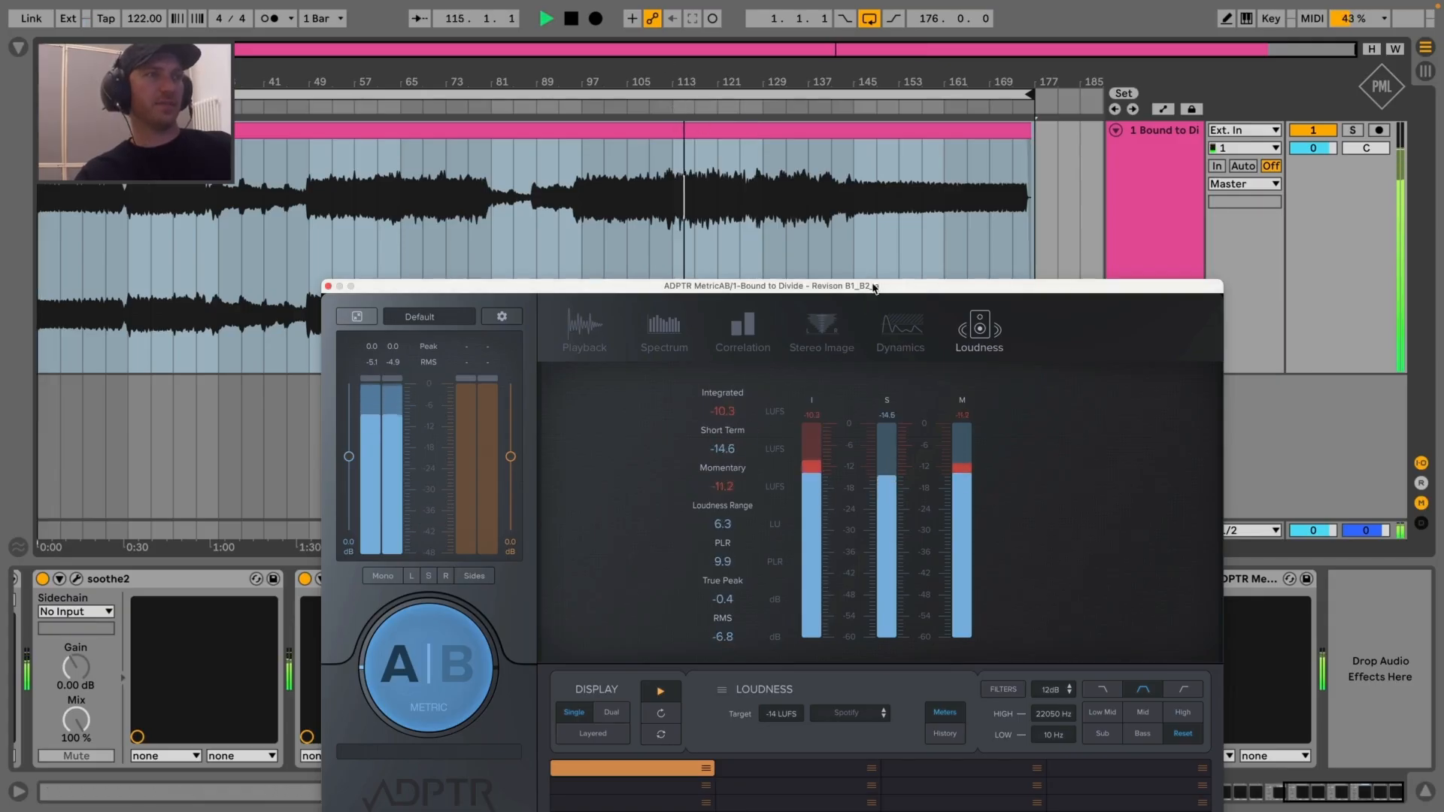
{"action": "left_click_drag", "start_coordinate": [880, 286], "coordinate": [829, 157]}
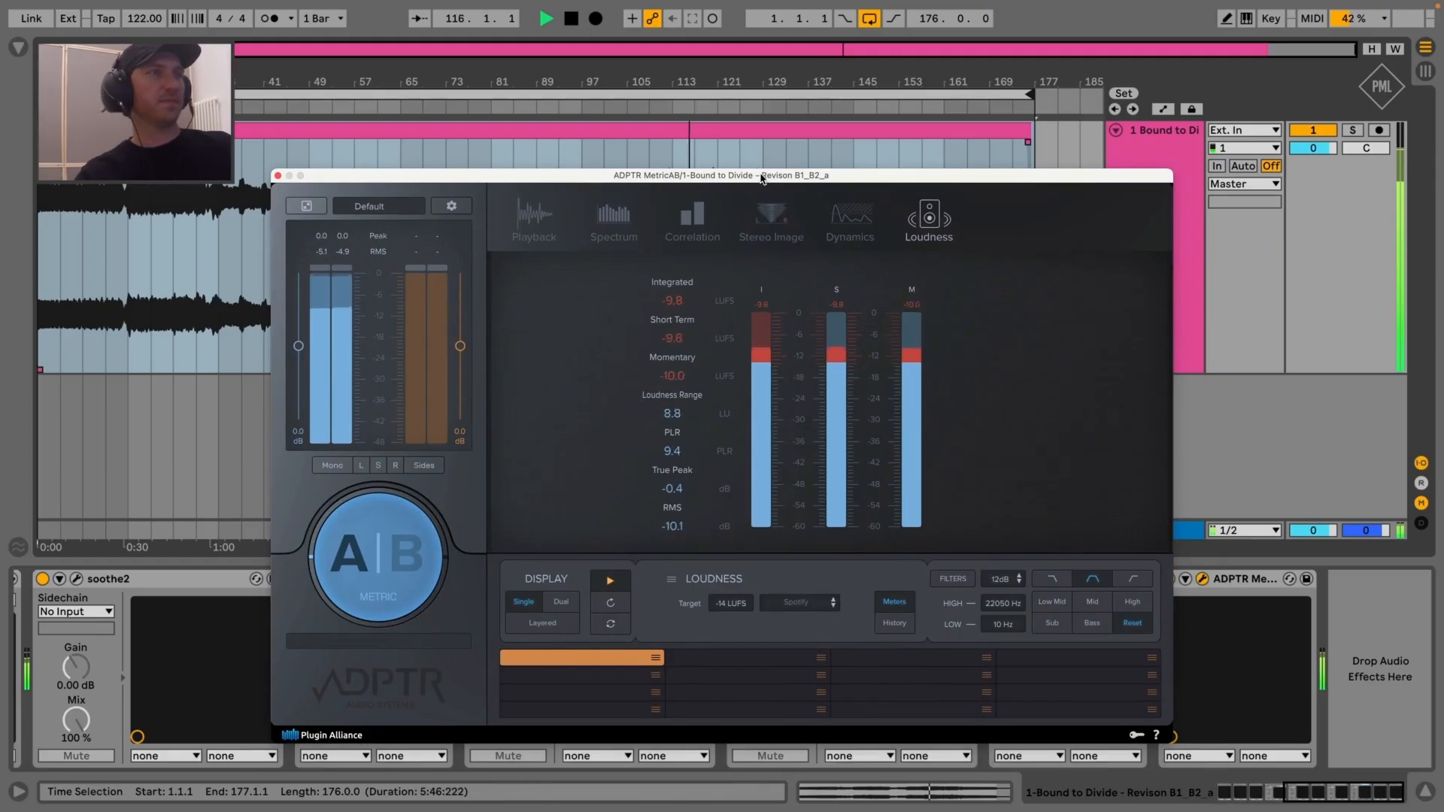
{"action": "left_click_drag", "start_coordinate": [741, 180], "coordinate": [686, 128]}
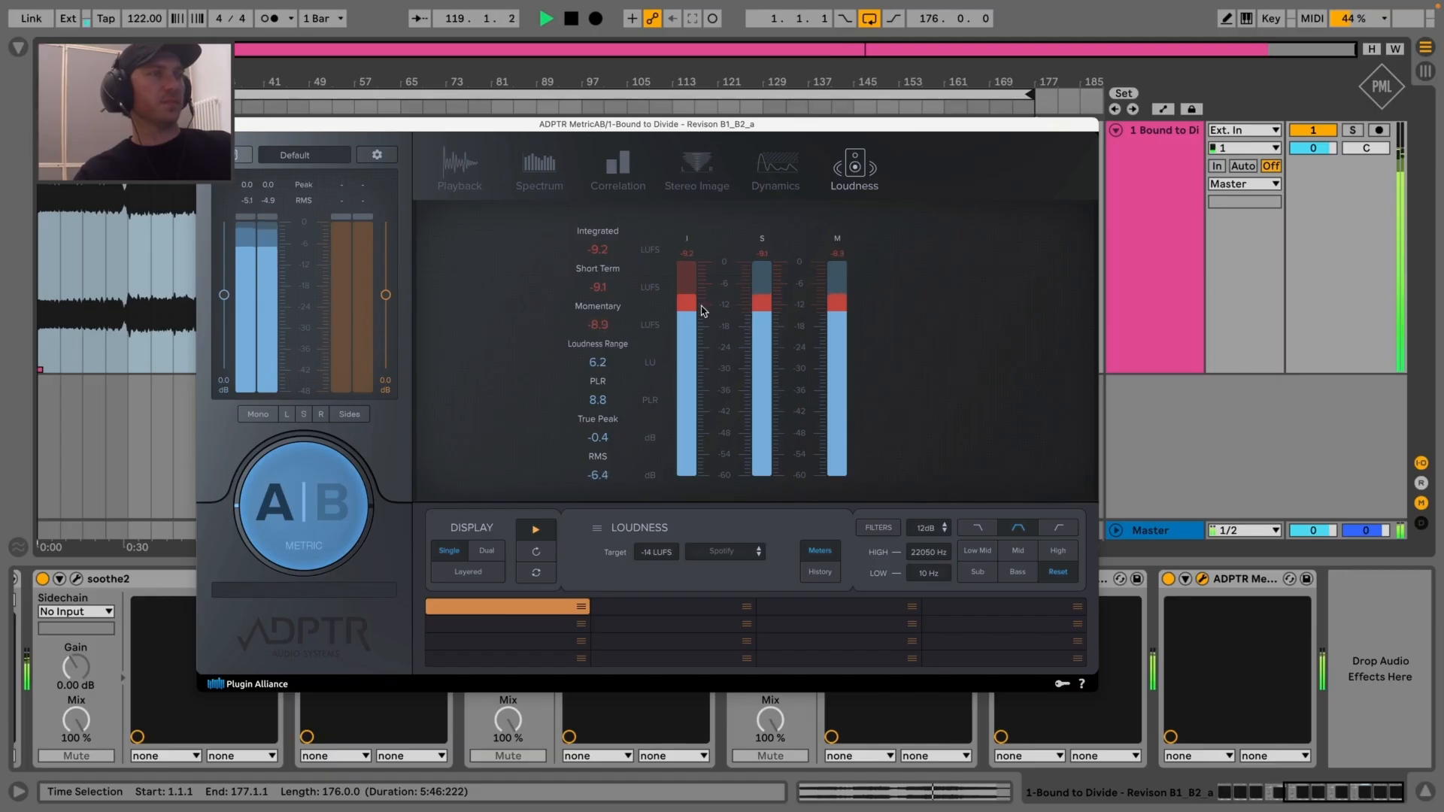
{"action": "left_click_drag", "start_coordinate": [755, 124], "coordinate": [537, 27]}
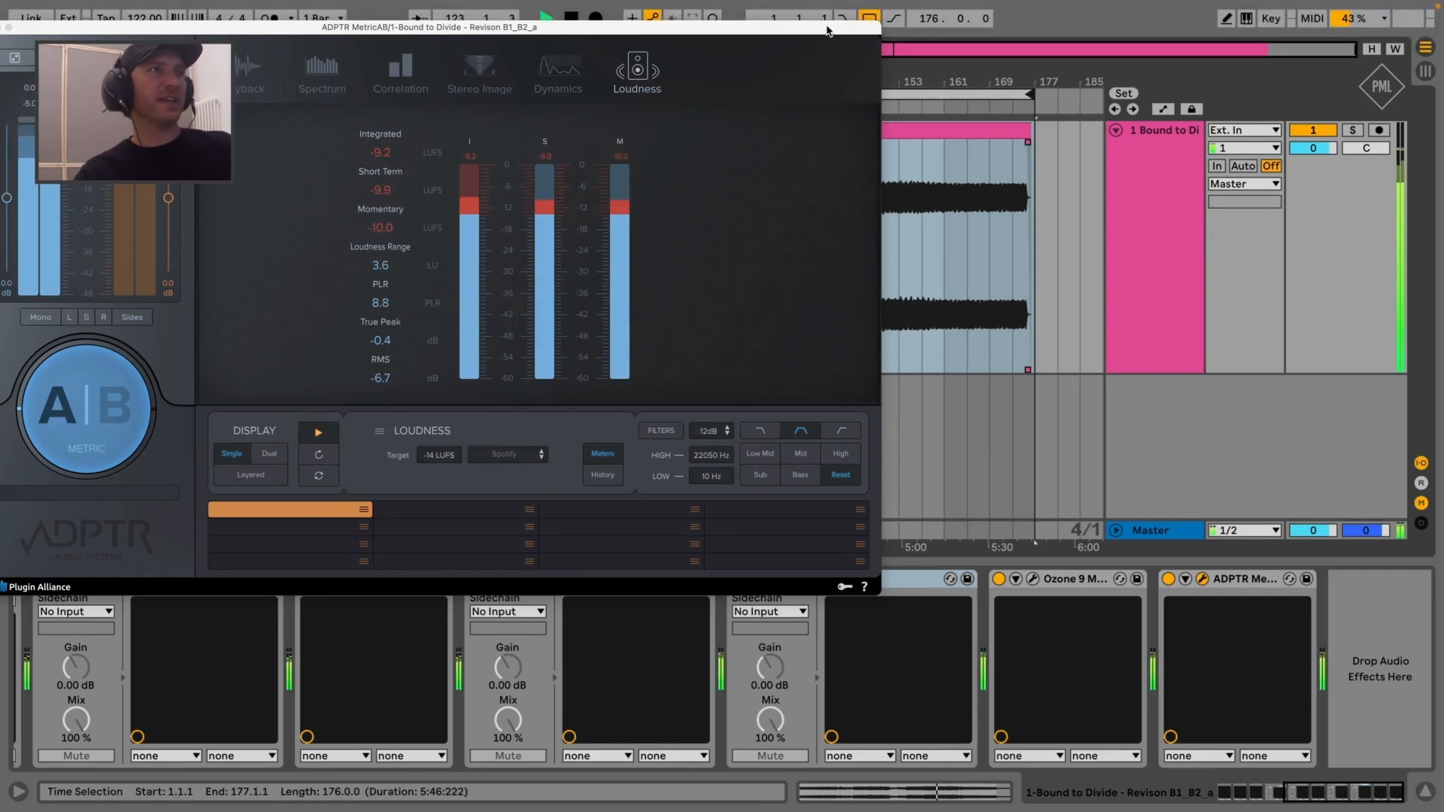
{"action": "left_click_drag", "start_coordinate": [827, 30], "coordinate": [478, 34]}
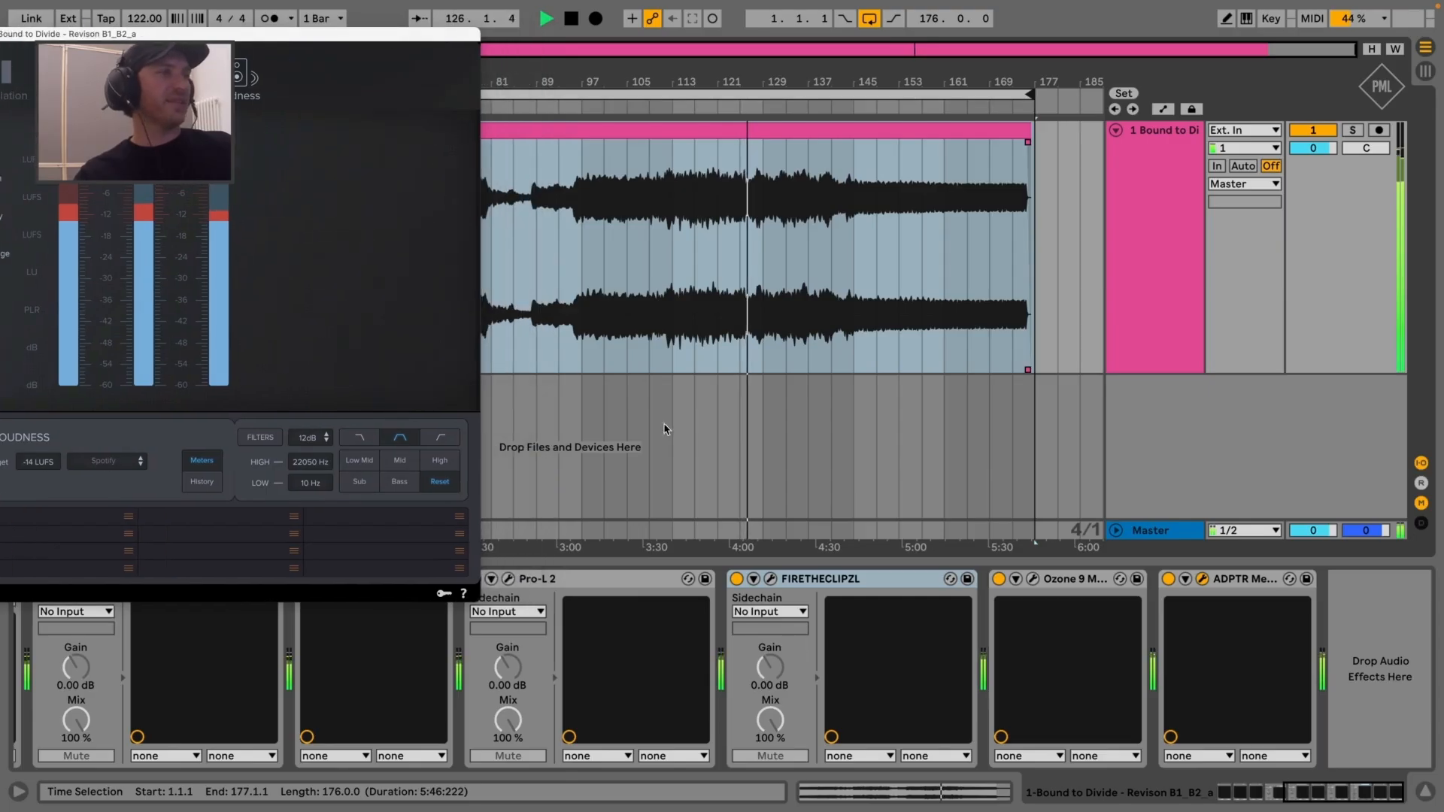
Try Pro-L 2's gain at +6.1 dB and recheck the loudness in MetricAB, keeping the meter window beside the devices
{"action": "left_click", "coordinate": [508, 578]}
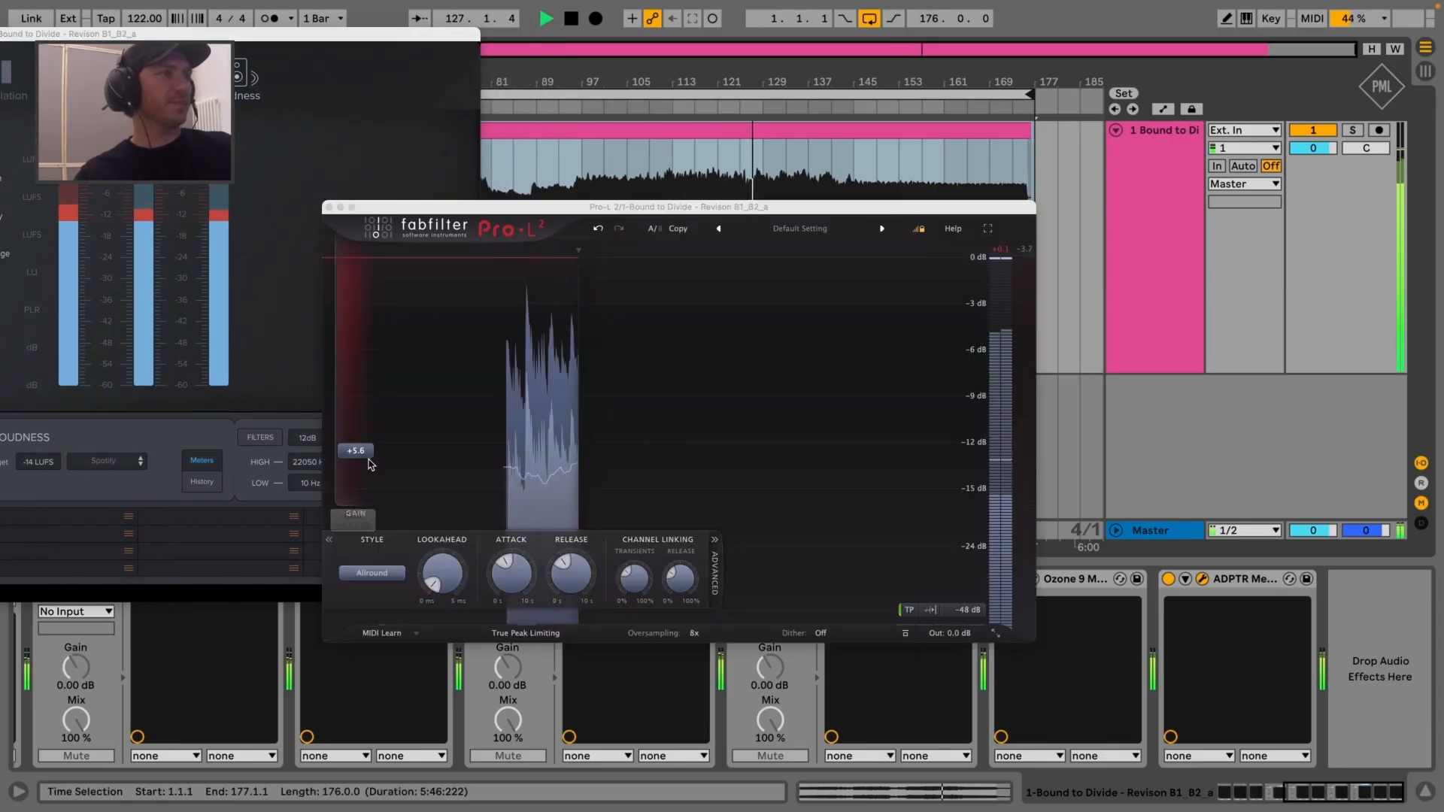
{"action": "left_click_drag", "start_coordinate": [370, 464], "coordinate": [373, 459]}
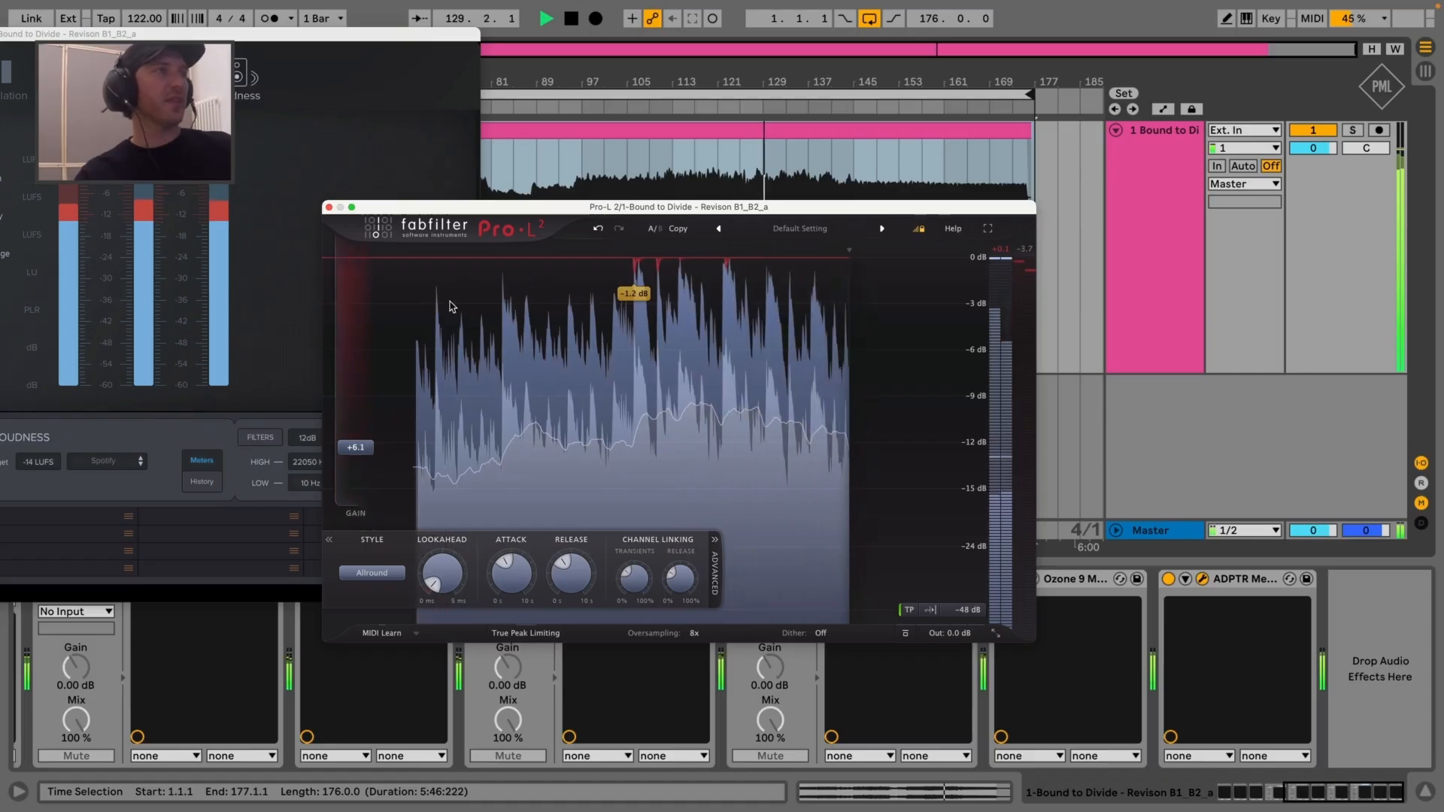
{"action": "left_click", "coordinate": [328, 206]}
{"action": "left_click_drag", "start_coordinate": [354, 35], "coordinate": [896, 40]}
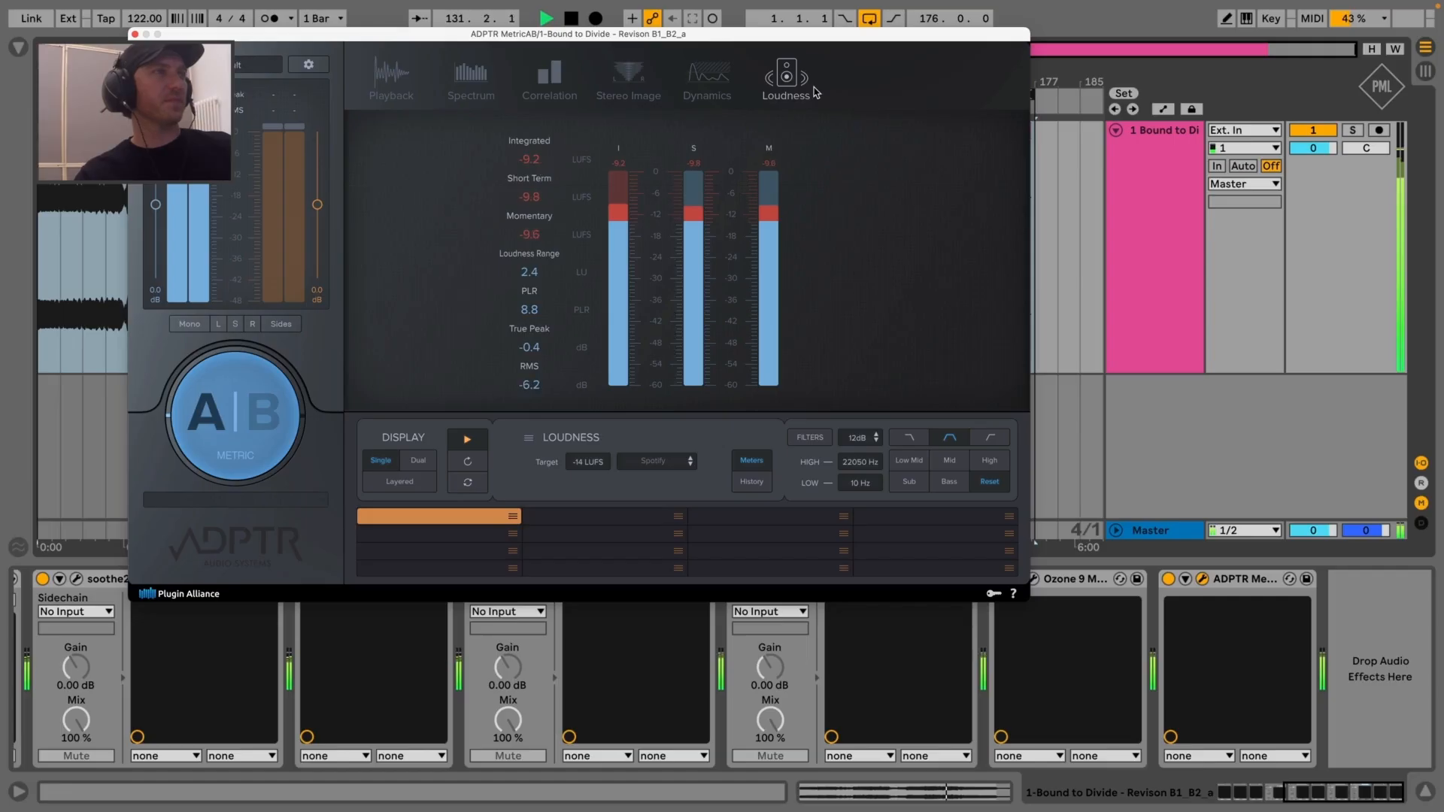
{"action": "left_click_drag", "start_coordinate": [852, 39], "coordinate": [941, 33]}
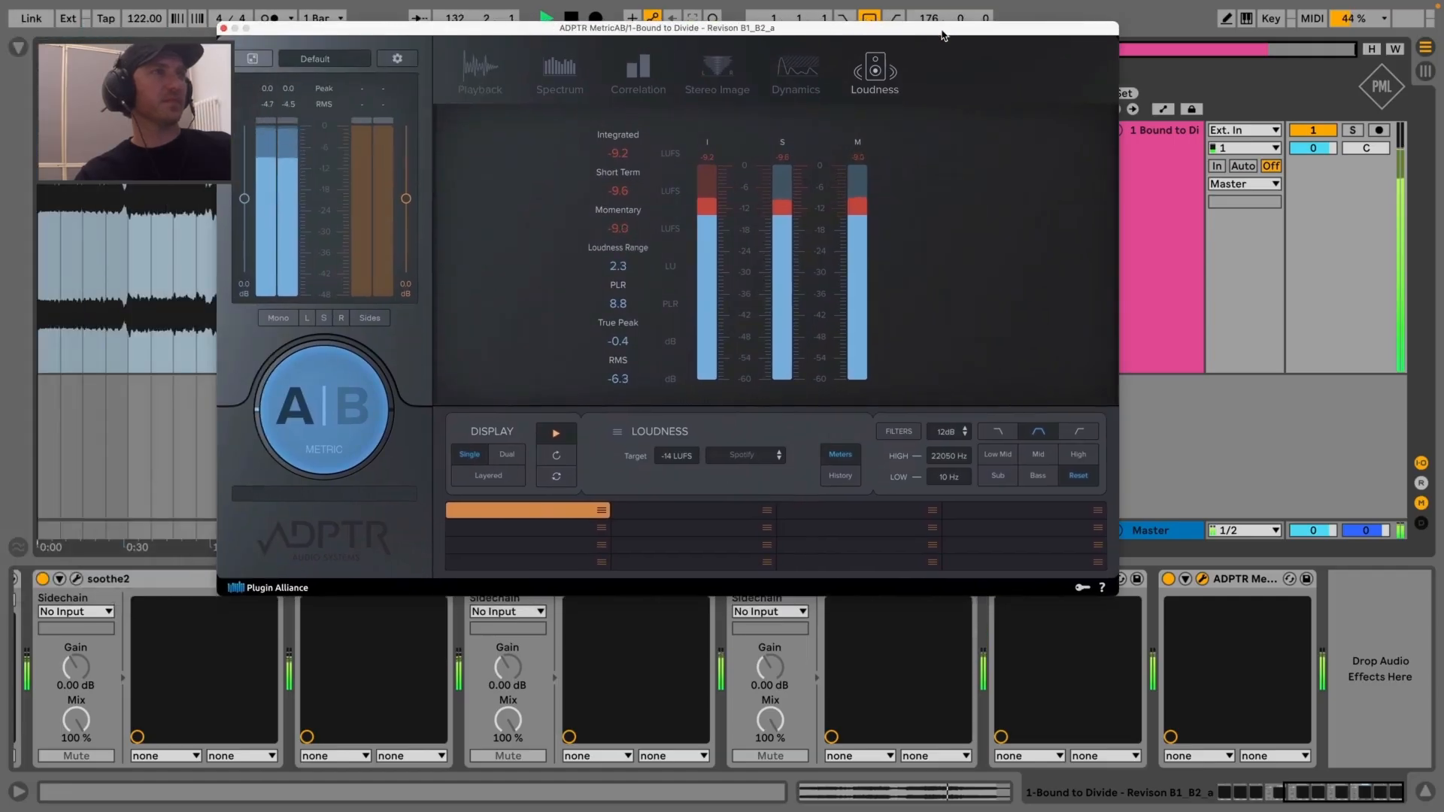
{"action": "left_click_drag", "start_coordinate": [323, 29], "coordinate": [985, 55]}
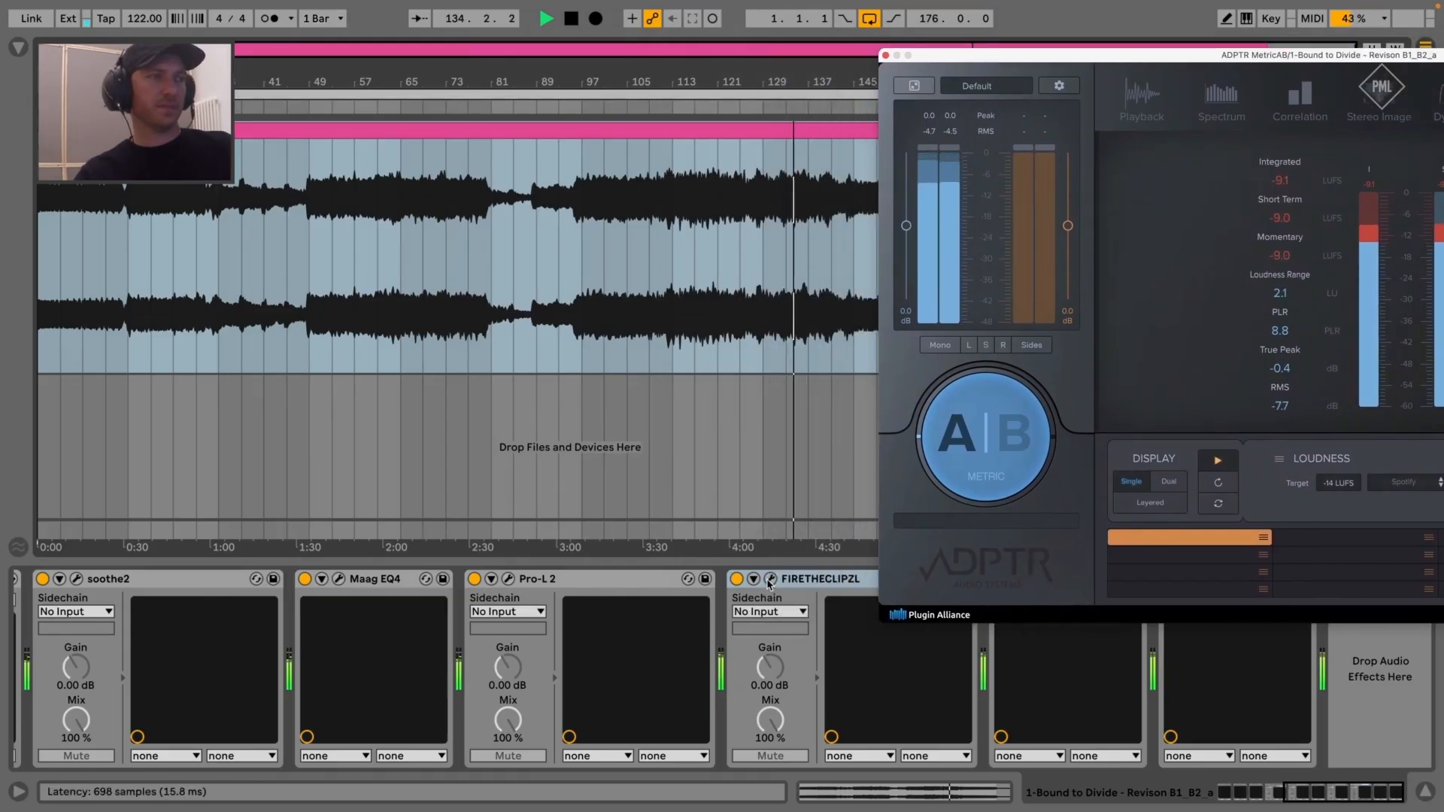
Raise Pro-L 2's gain to +6.3 dB and close its window
{"action": "left_click", "coordinate": [509, 578]}
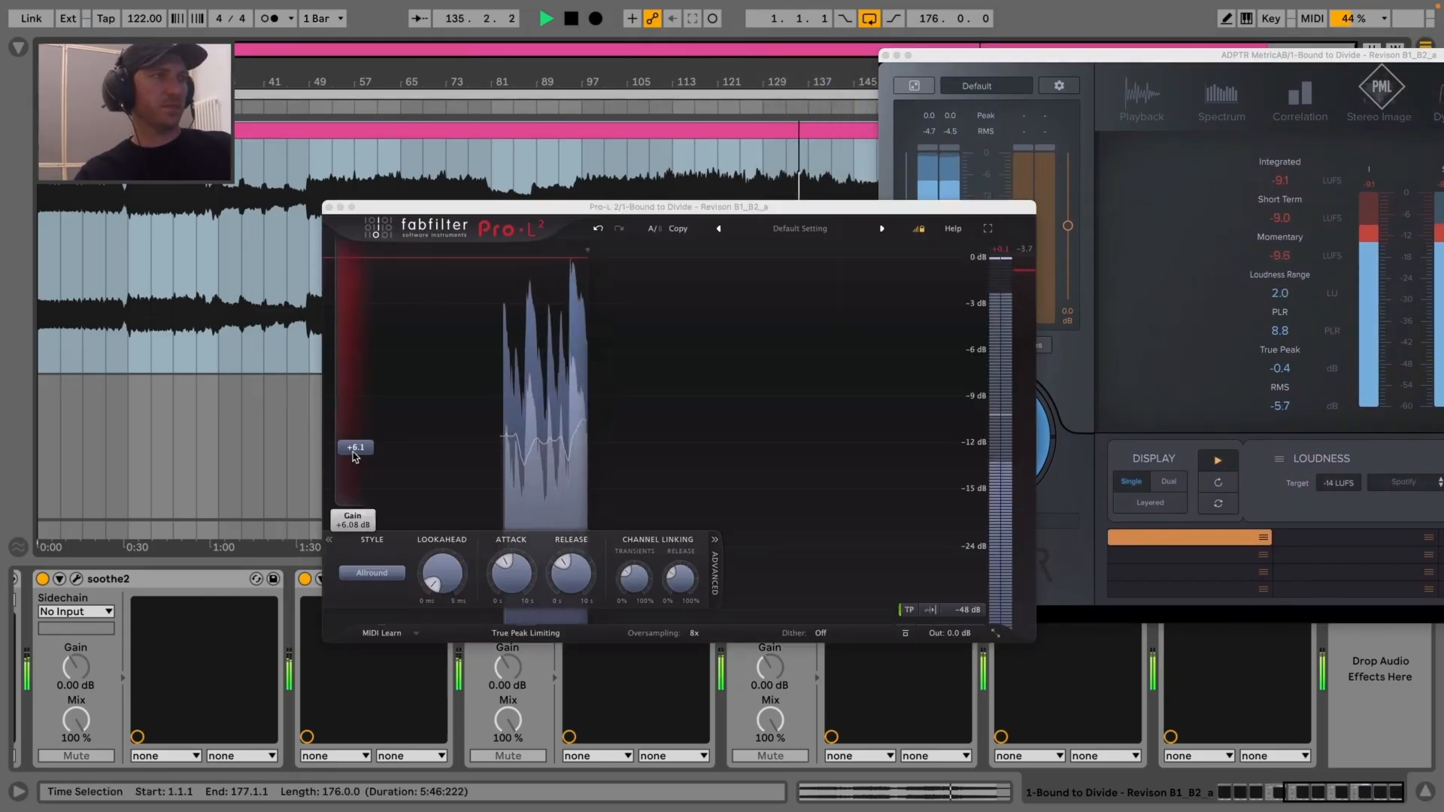
{"action": "left_click_drag", "start_coordinate": [363, 454], "coordinate": [368, 450]}
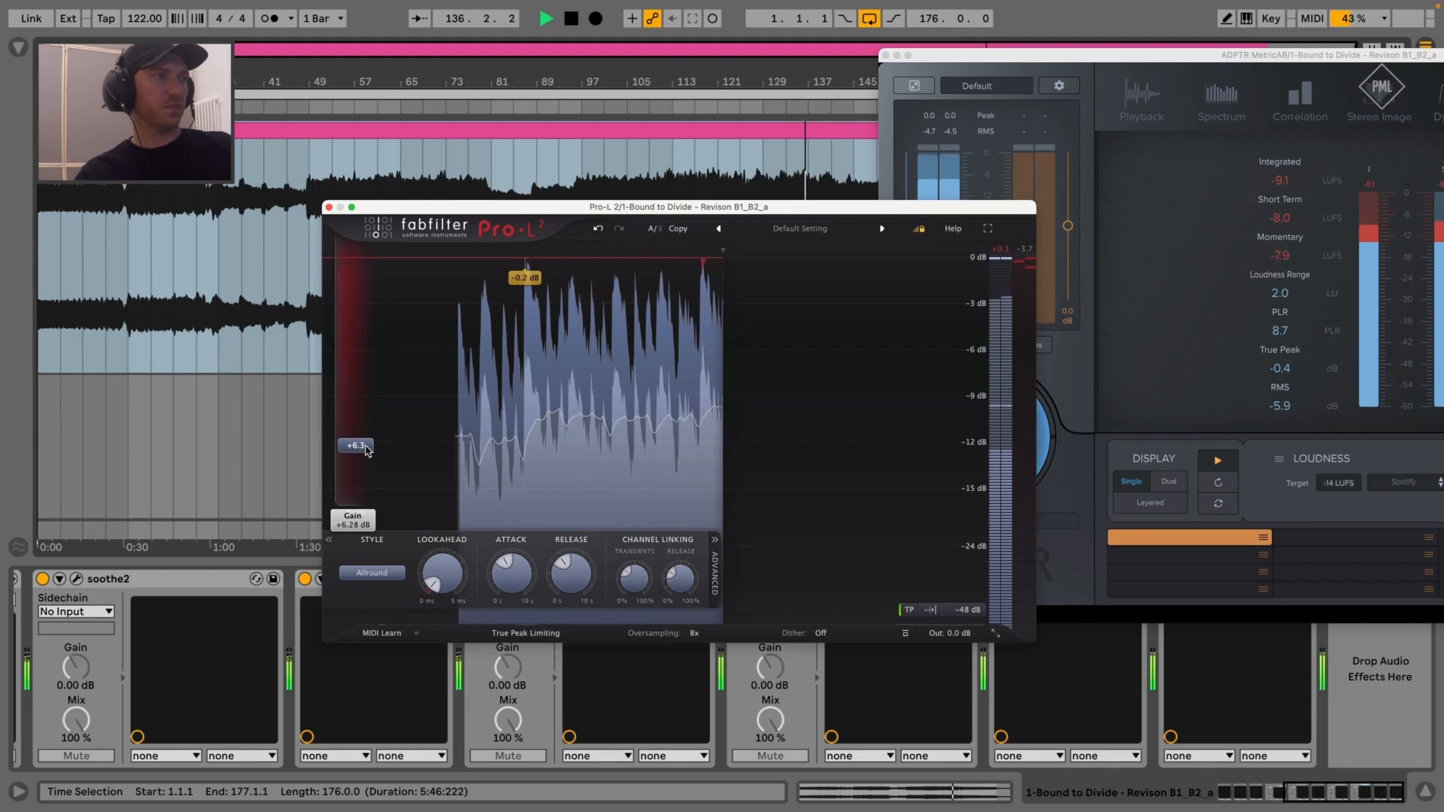
{"action": "left_click", "coordinate": [329, 208]}
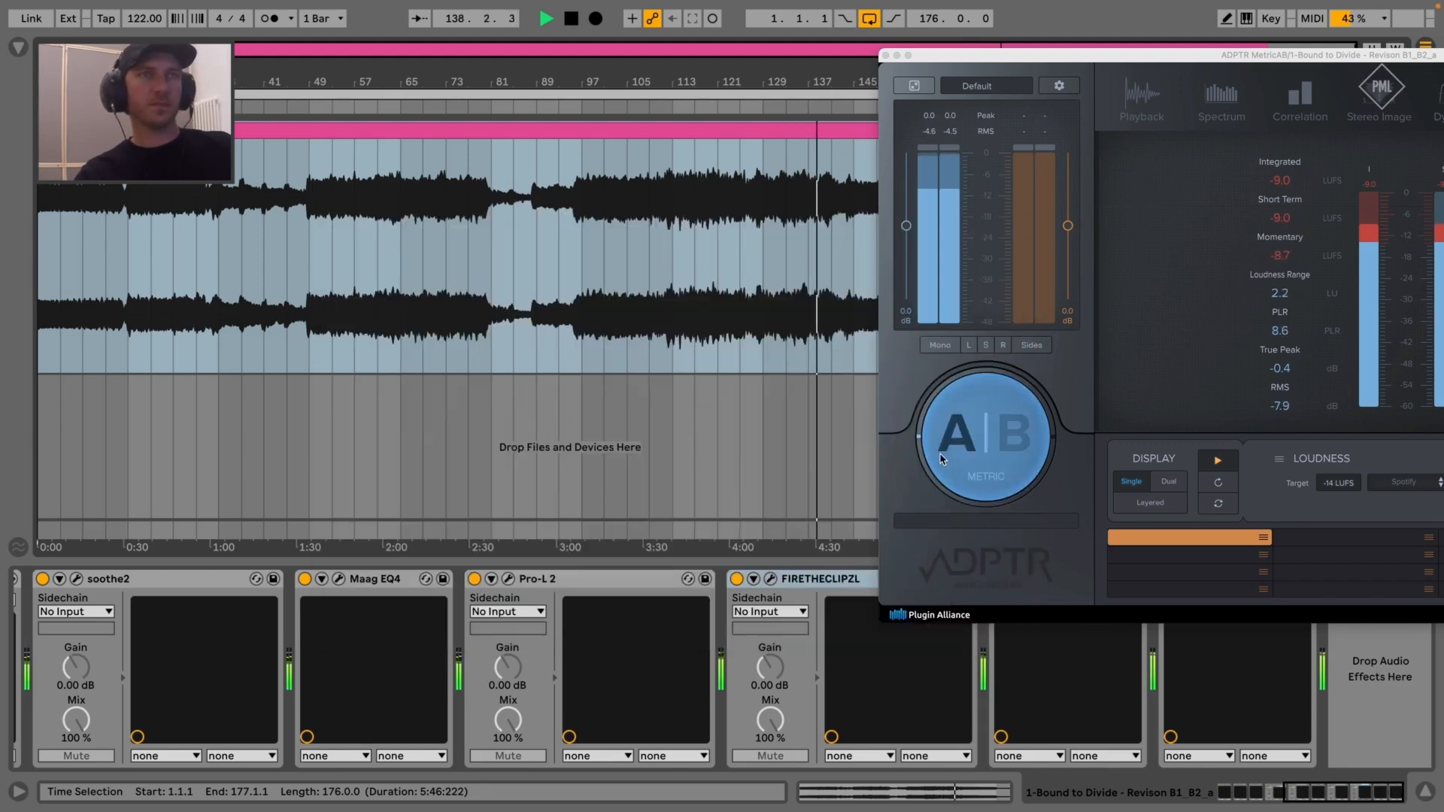
Inspect the clipping in FIRETHECLIPZL and the limiting in Pro-L 2 during playback, closing each window after checking it
{"action": "left_click", "coordinate": [772, 579]}
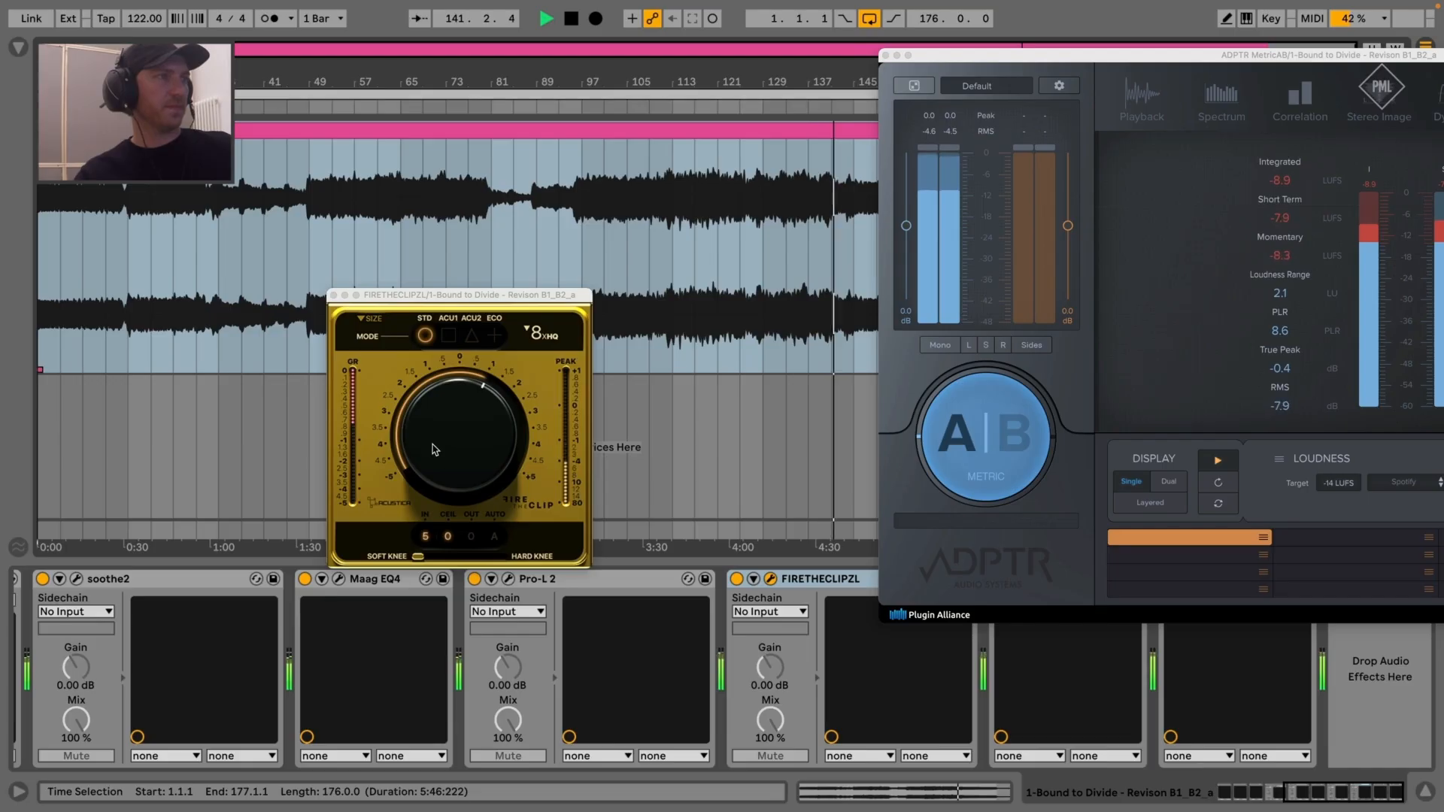
{"action": "left_click", "coordinate": [333, 295]}
{"action": "left_click", "coordinate": [508, 579]}
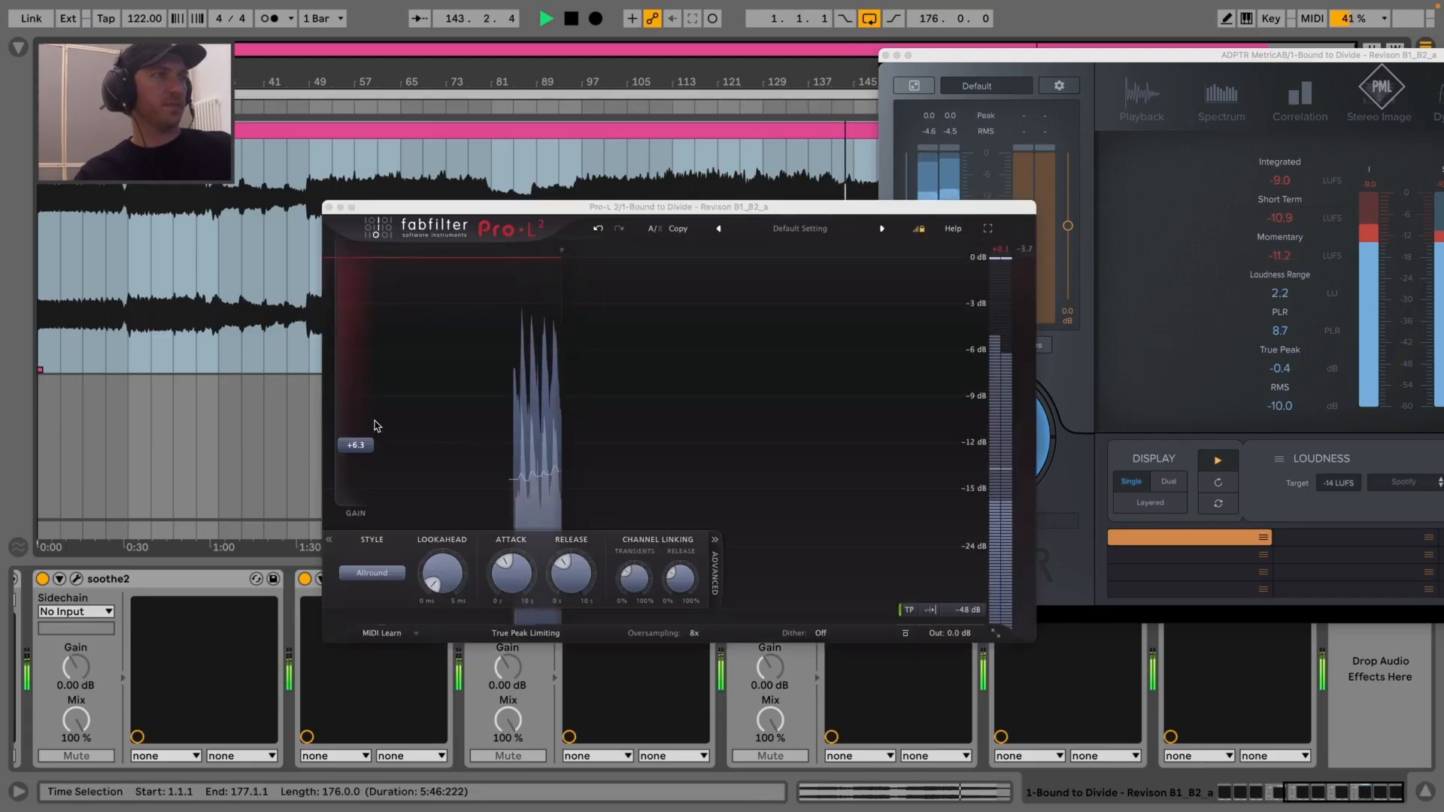
{"action": "left_click", "coordinate": [329, 207]}
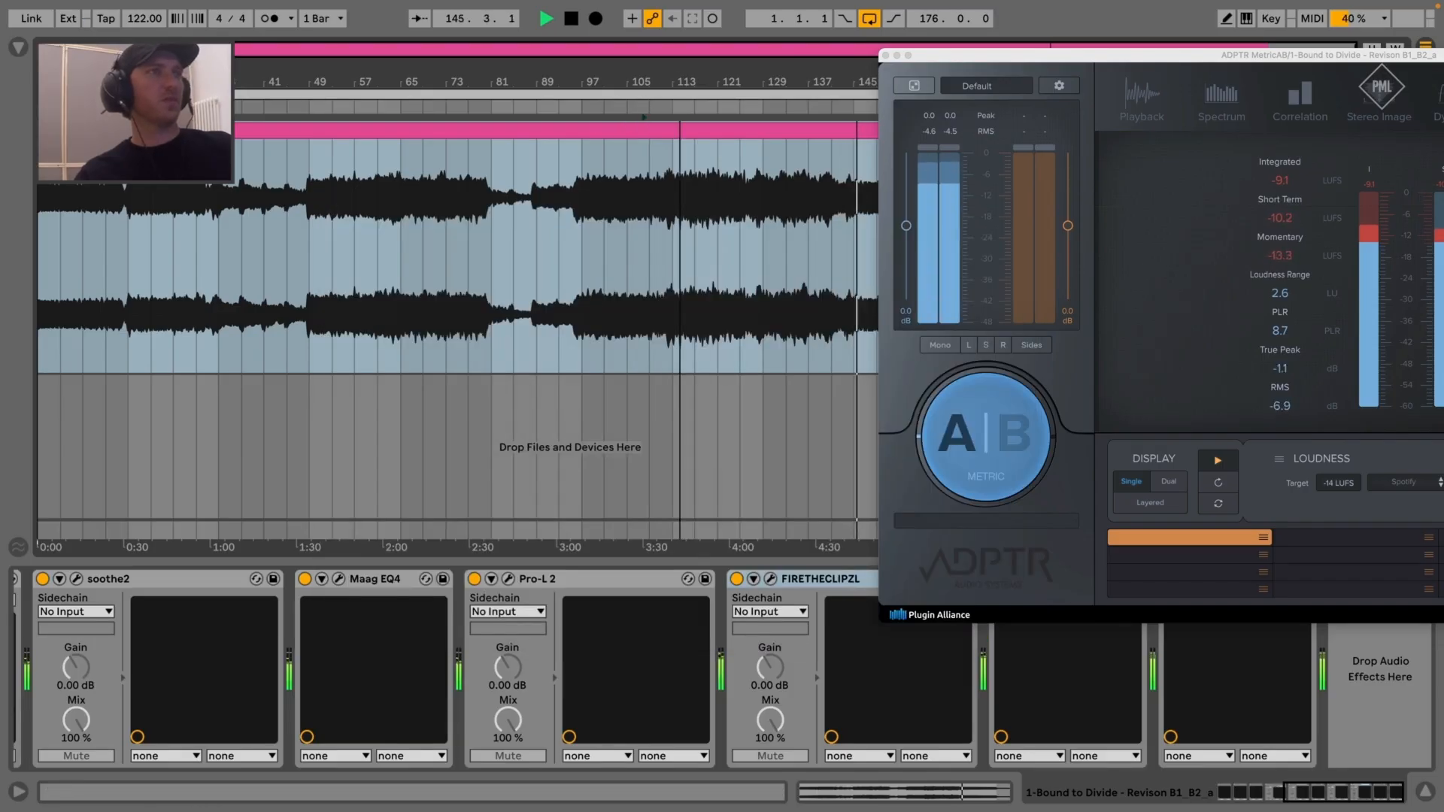
Replay the track from around bar 107 and bring the whole MetricAB window into view to read the loudness
{"action": "left_click", "coordinate": [643, 82]}
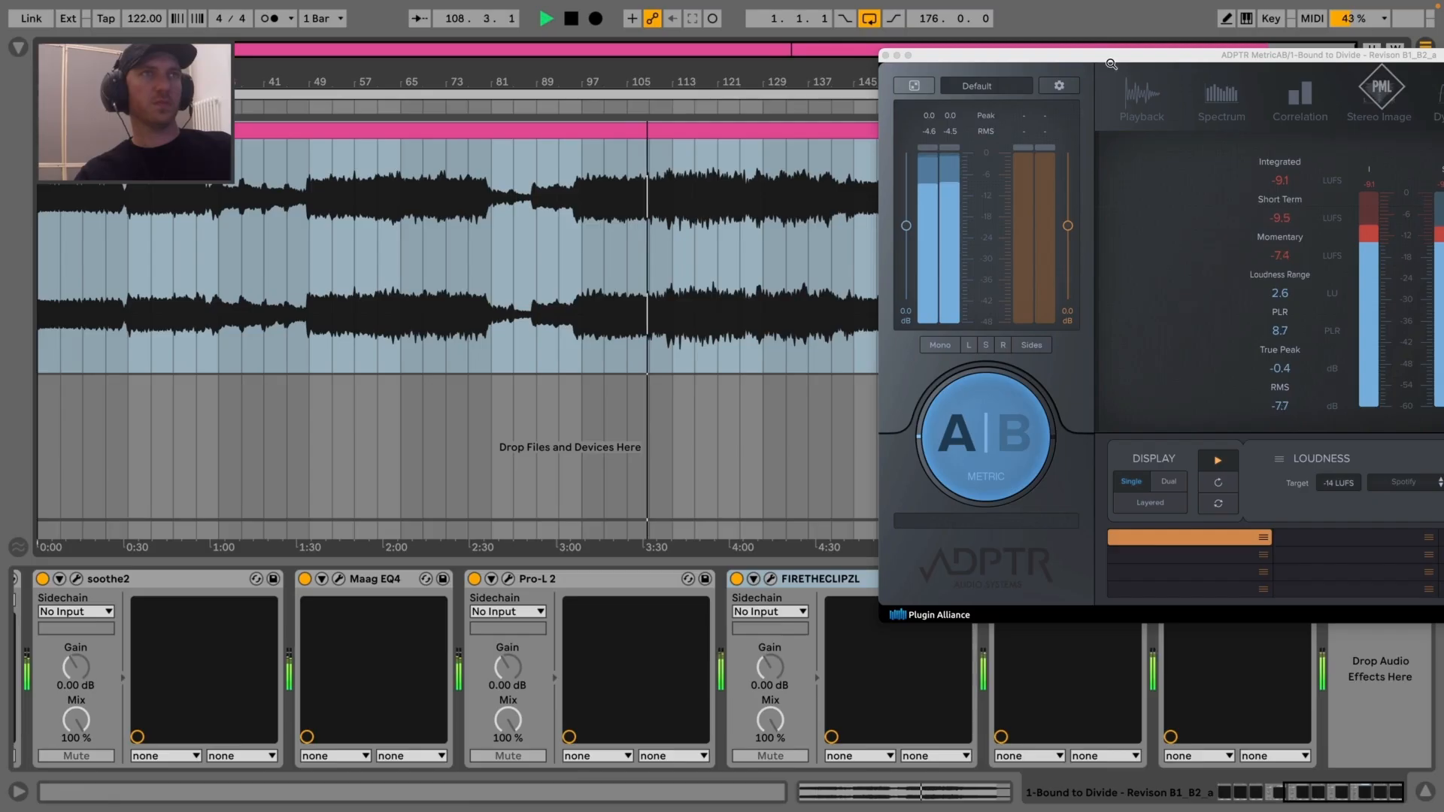
{"action": "left_click_drag", "start_coordinate": [1111, 60], "coordinate": [609, 52]}
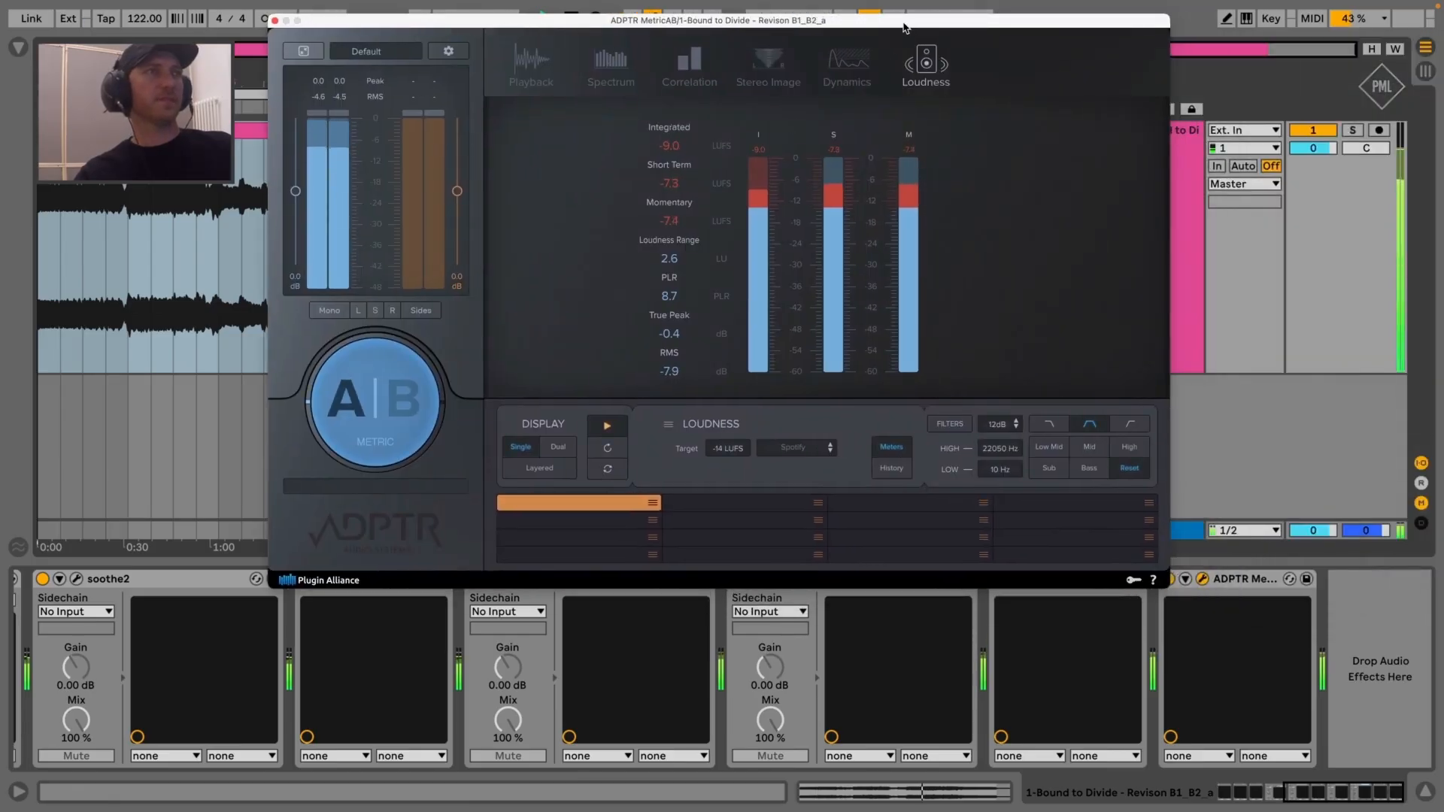
Read the loudness values in MetricAB during playback, close its window and stop the track
{"action": "left_click_drag", "start_coordinate": [904, 28], "coordinate": [685, 100]}
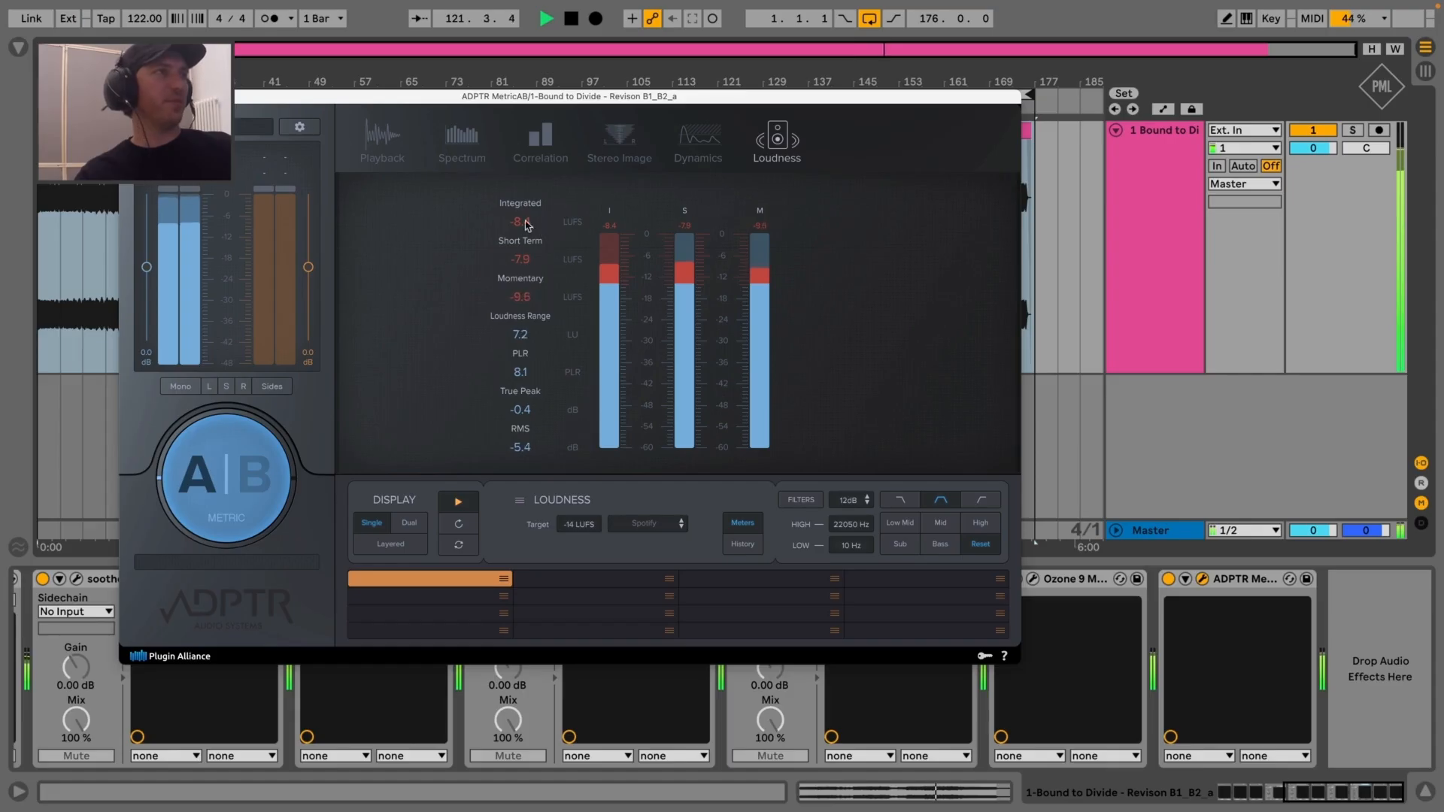
{"action": "left_click", "coordinate": [127, 97]}
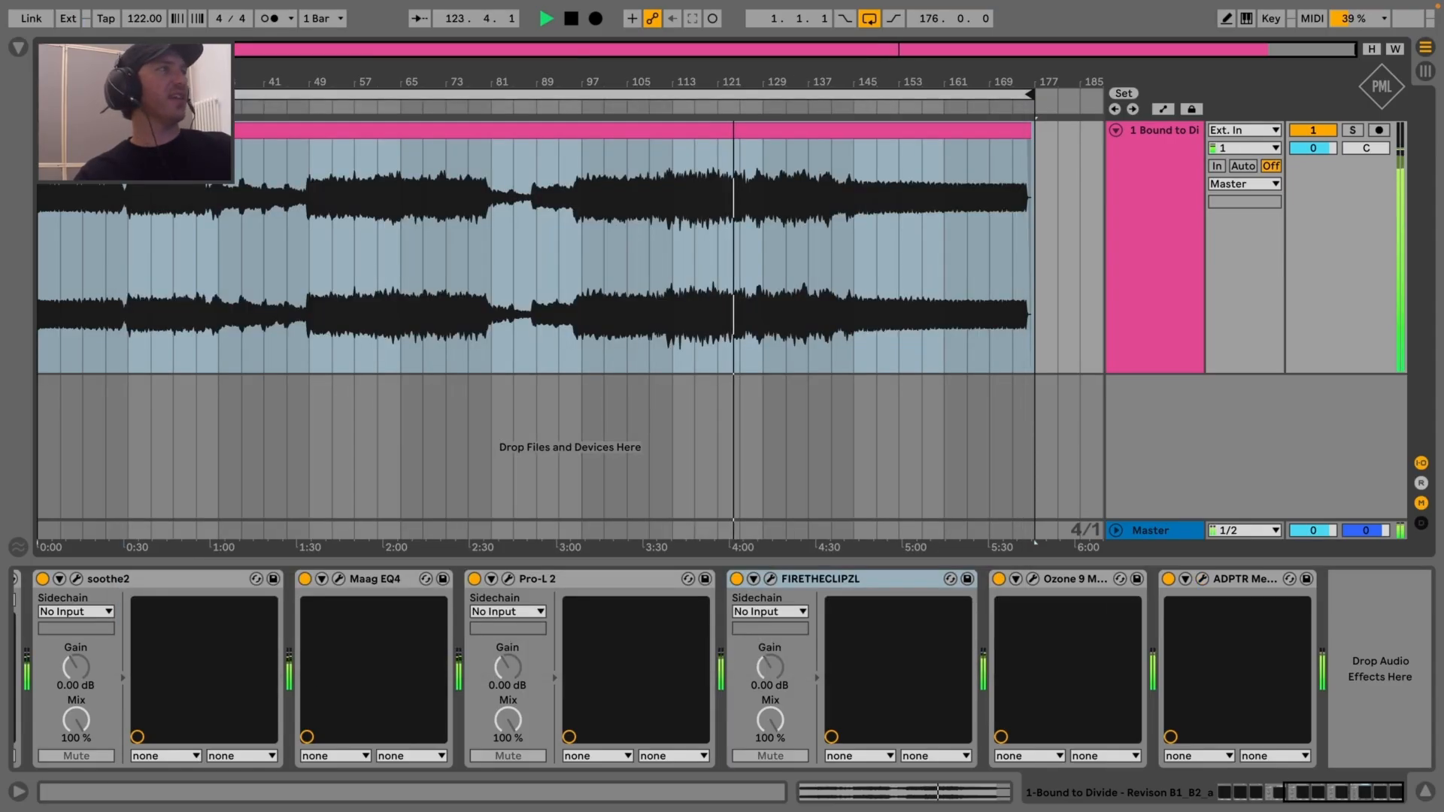
{"action": "scroll", "coordinate": [128, 96], "scroll_direction": "up", "scroll_amount": 2}
{"action": "scroll", "coordinate": [128, 96], "scroll_direction": "down", "scroll_amount": 1}
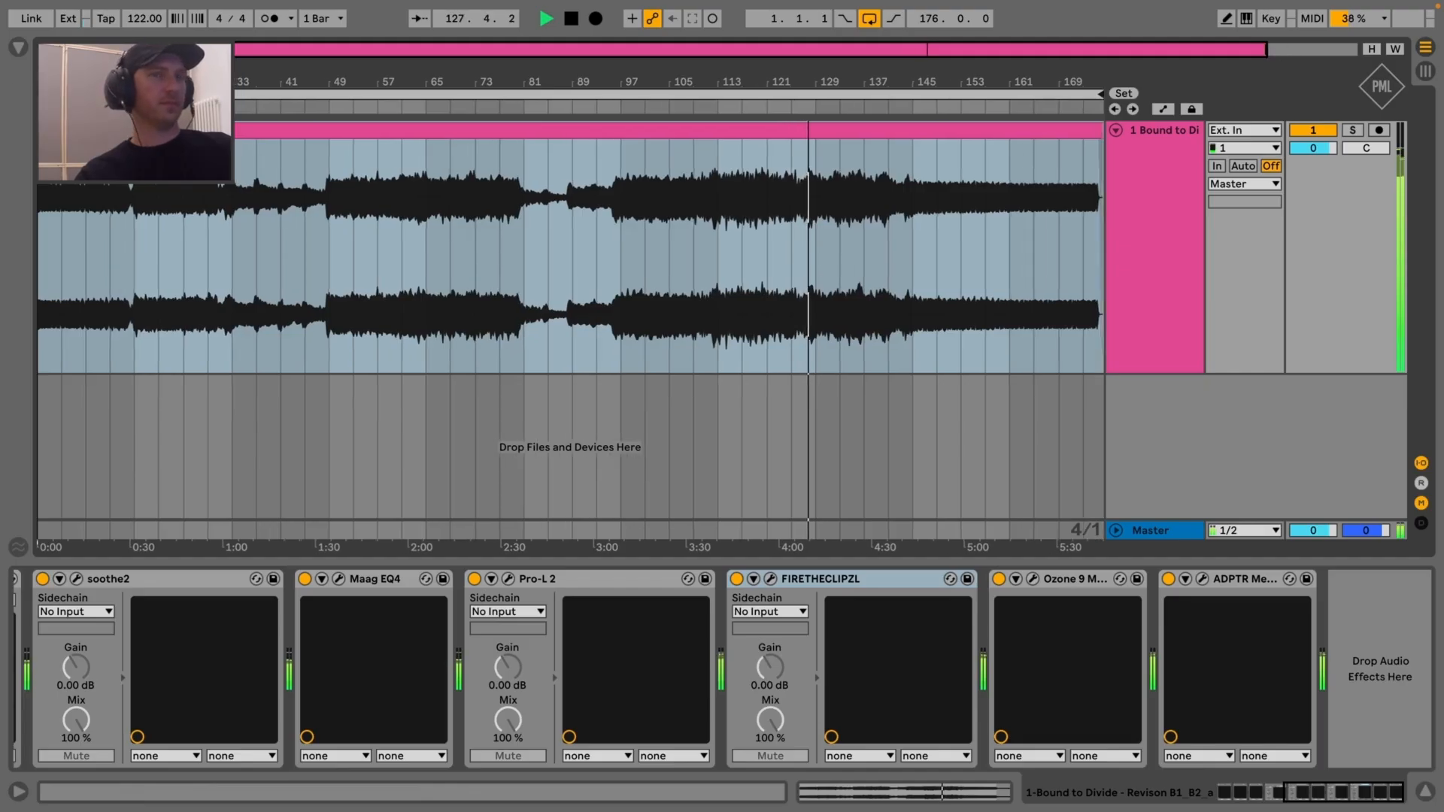
{"action": "left_click_drag", "start_coordinate": [36, 84], "coordinate": [36, 76]}
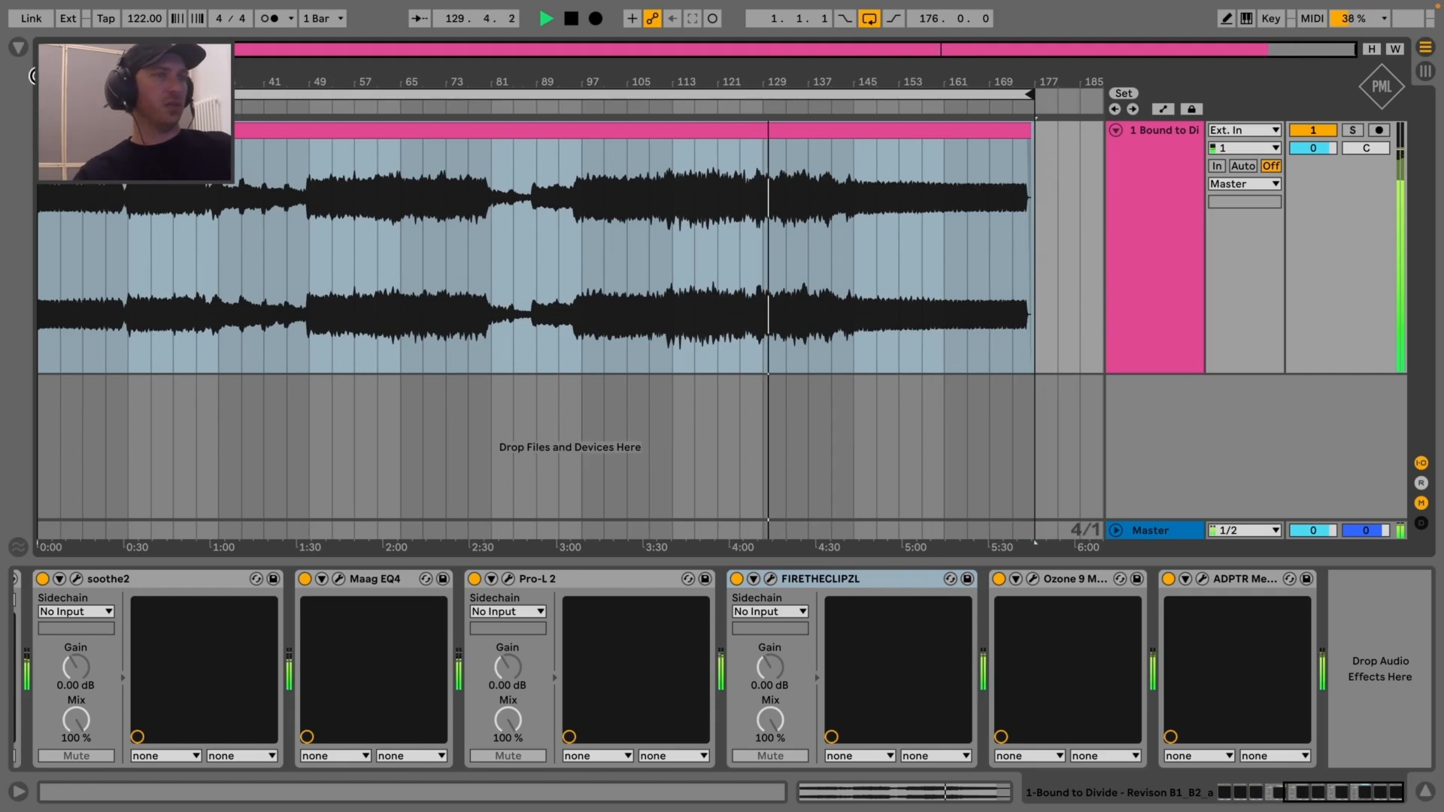
{"action": "scroll", "coordinate": [444, 601], "scroll_direction": "left", "scroll_amount": 10}
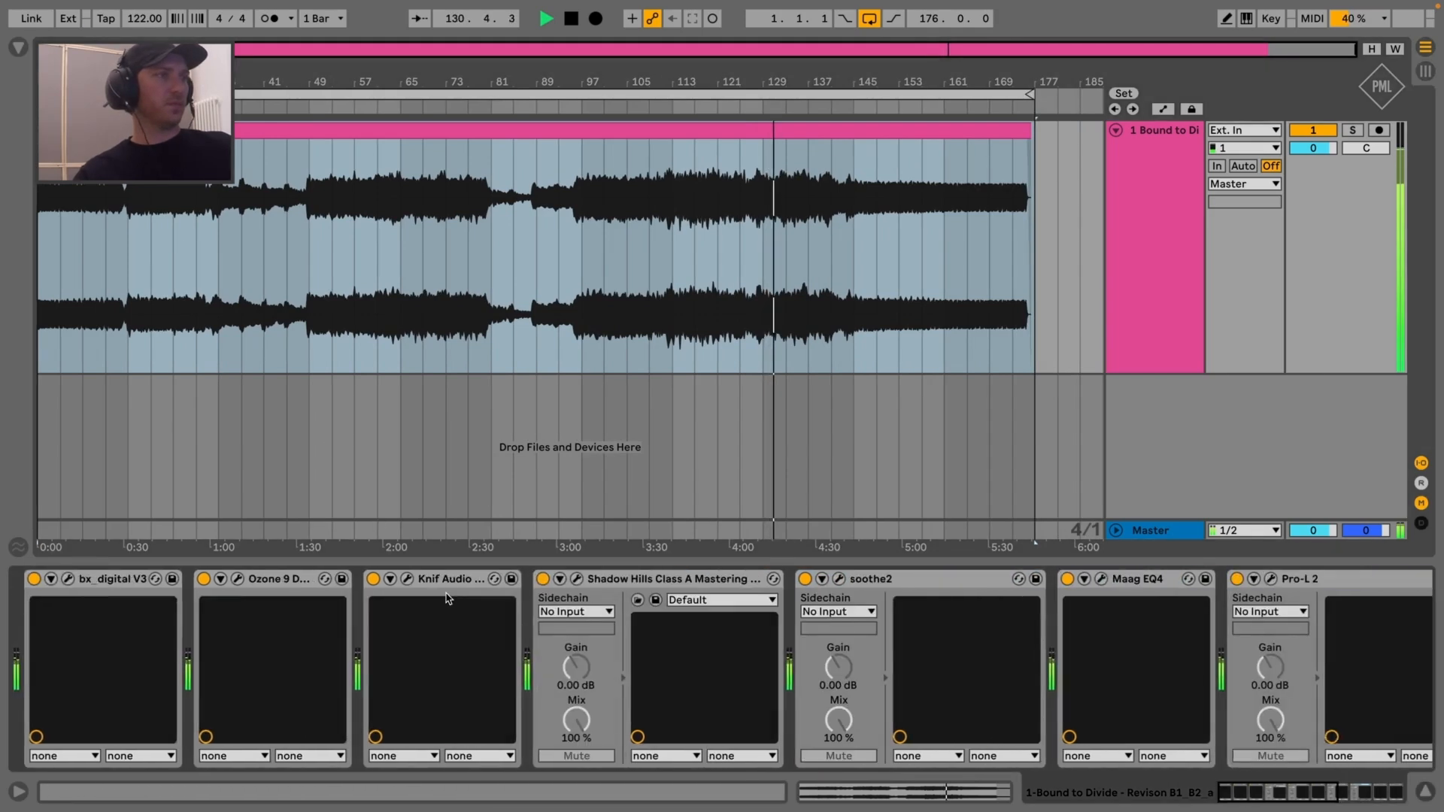
{"action": "scroll", "coordinate": [449, 599], "scroll_direction": "right", "scroll_amount": 10}
{"action": "key", "text": "space"}
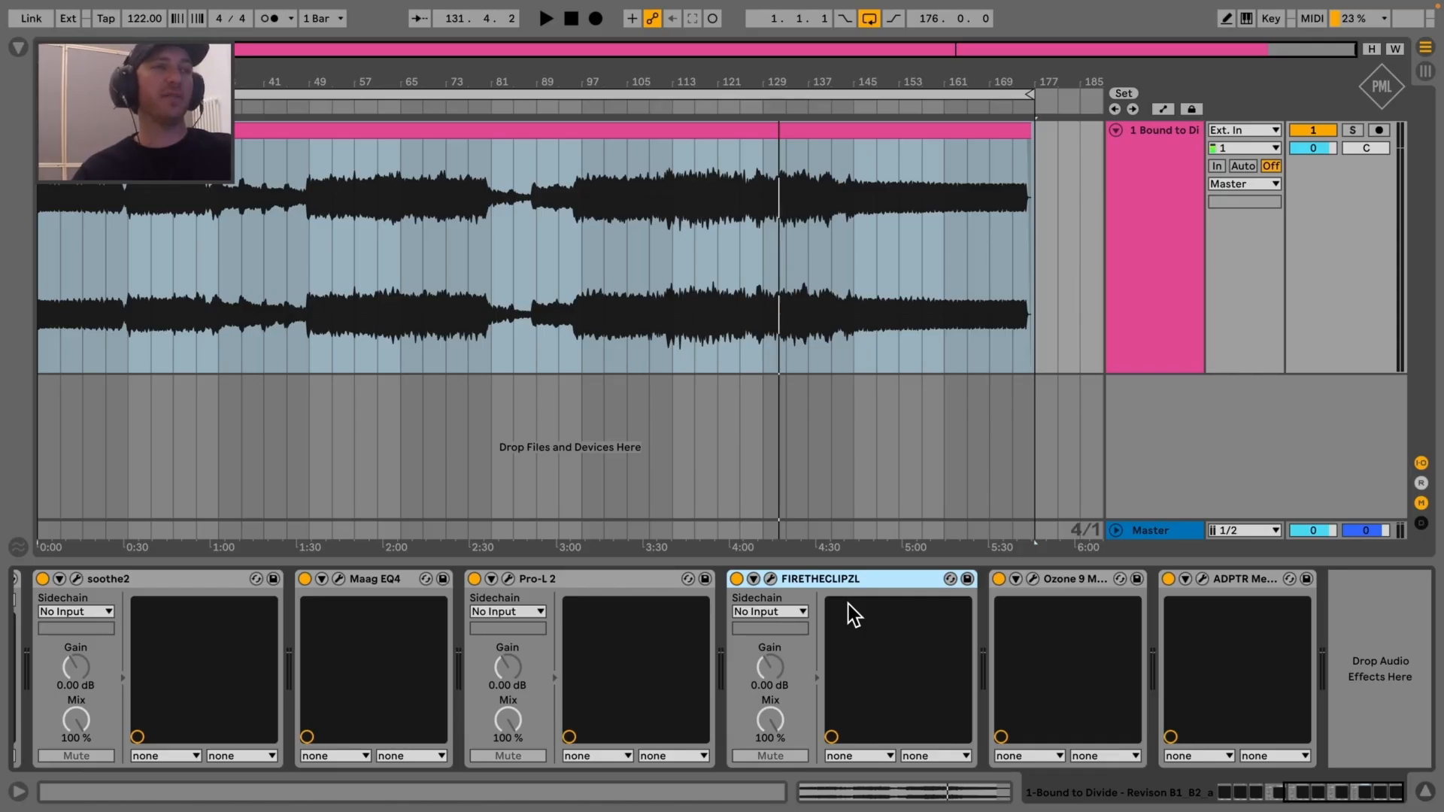
Review the mastering device chain from bx_digital V3 through to ADPTR MetricAB
{"action": "scroll", "coordinate": [847, 603], "scroll_direction": "left", "scroll_amount": 5}
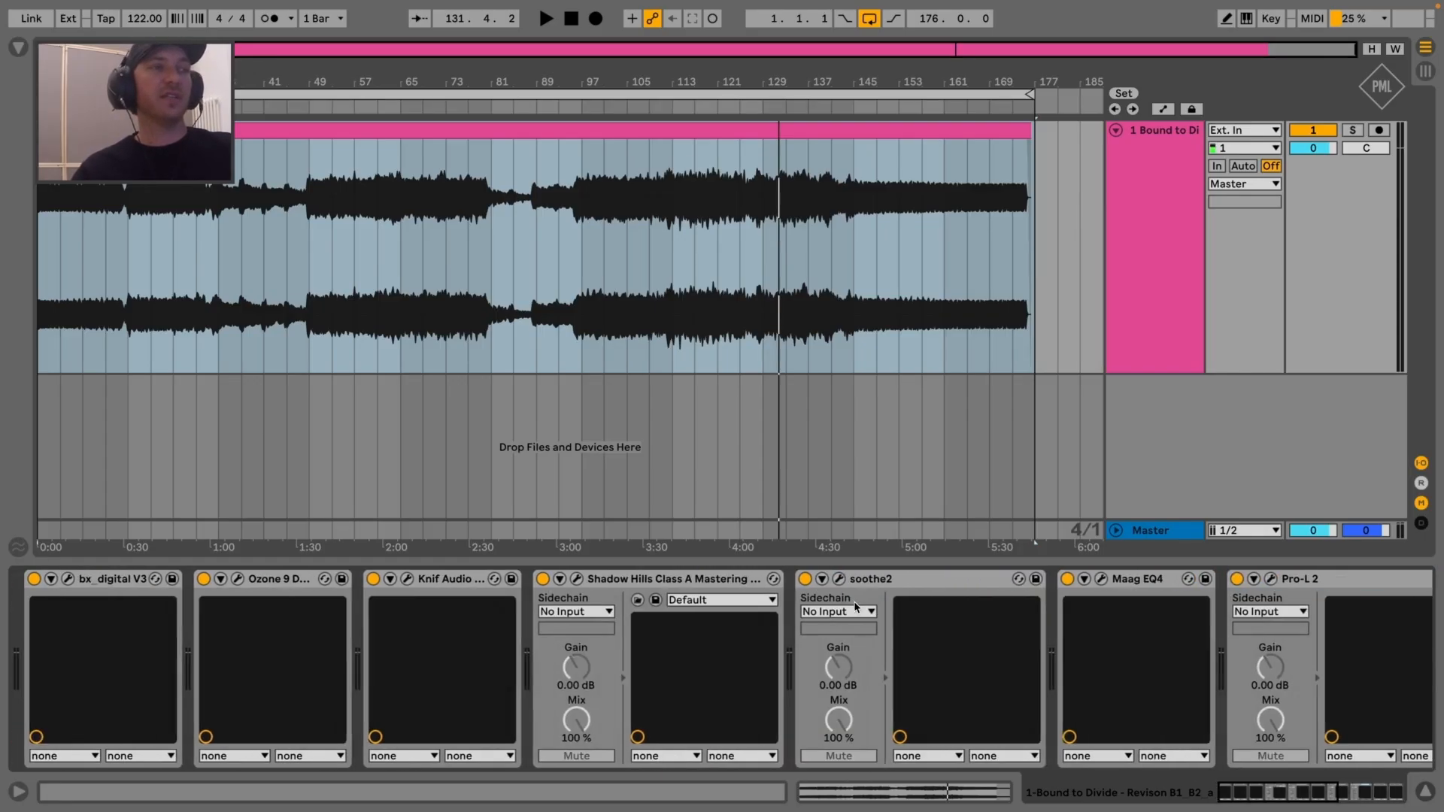
{"action": "scroll", "coordinate": [850, 604], "scroll_direction": "right", "scroll_amount": 5}
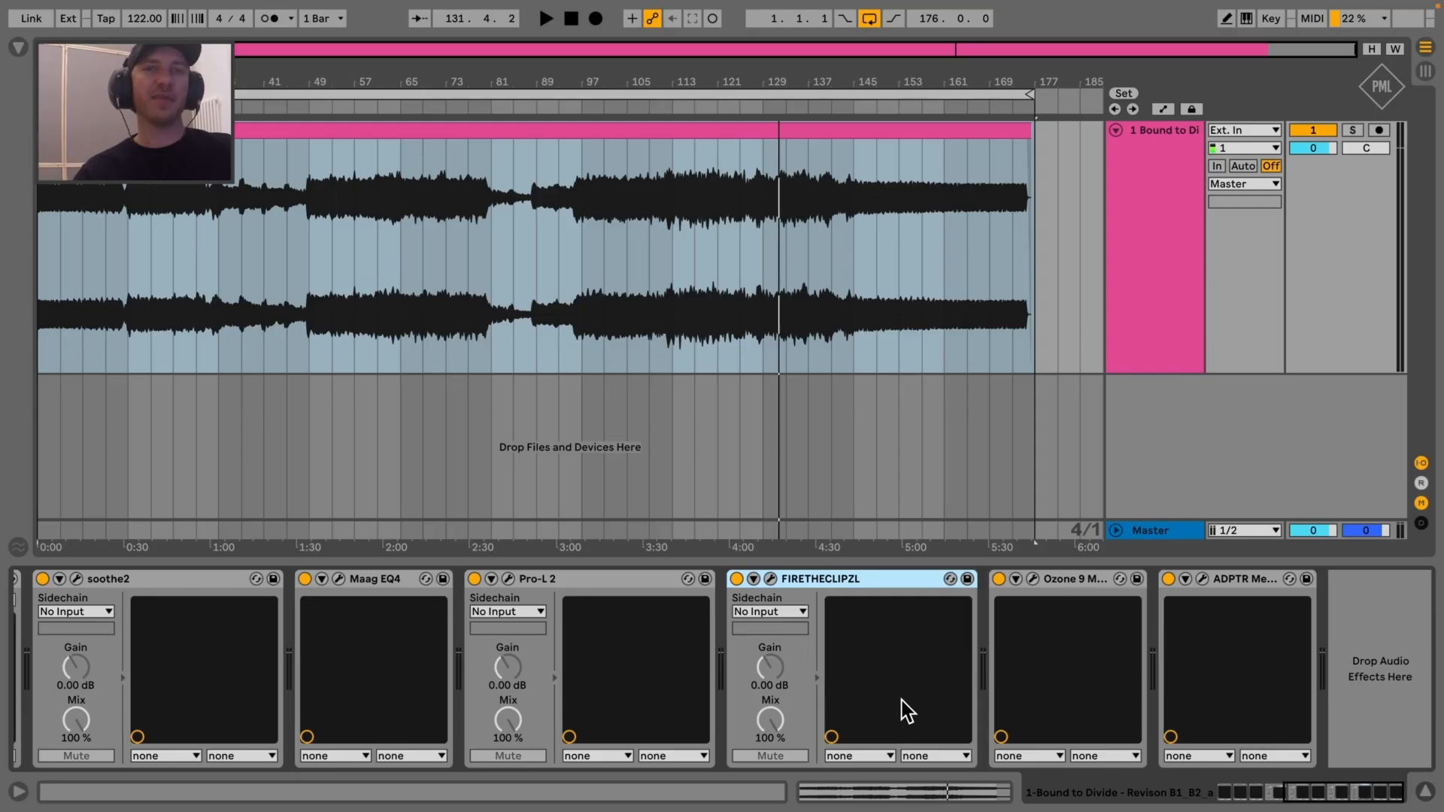
{"action": "scroll", "coordinate": [907, 710], "scroll_direction": "left", "scroll_amount": 5}
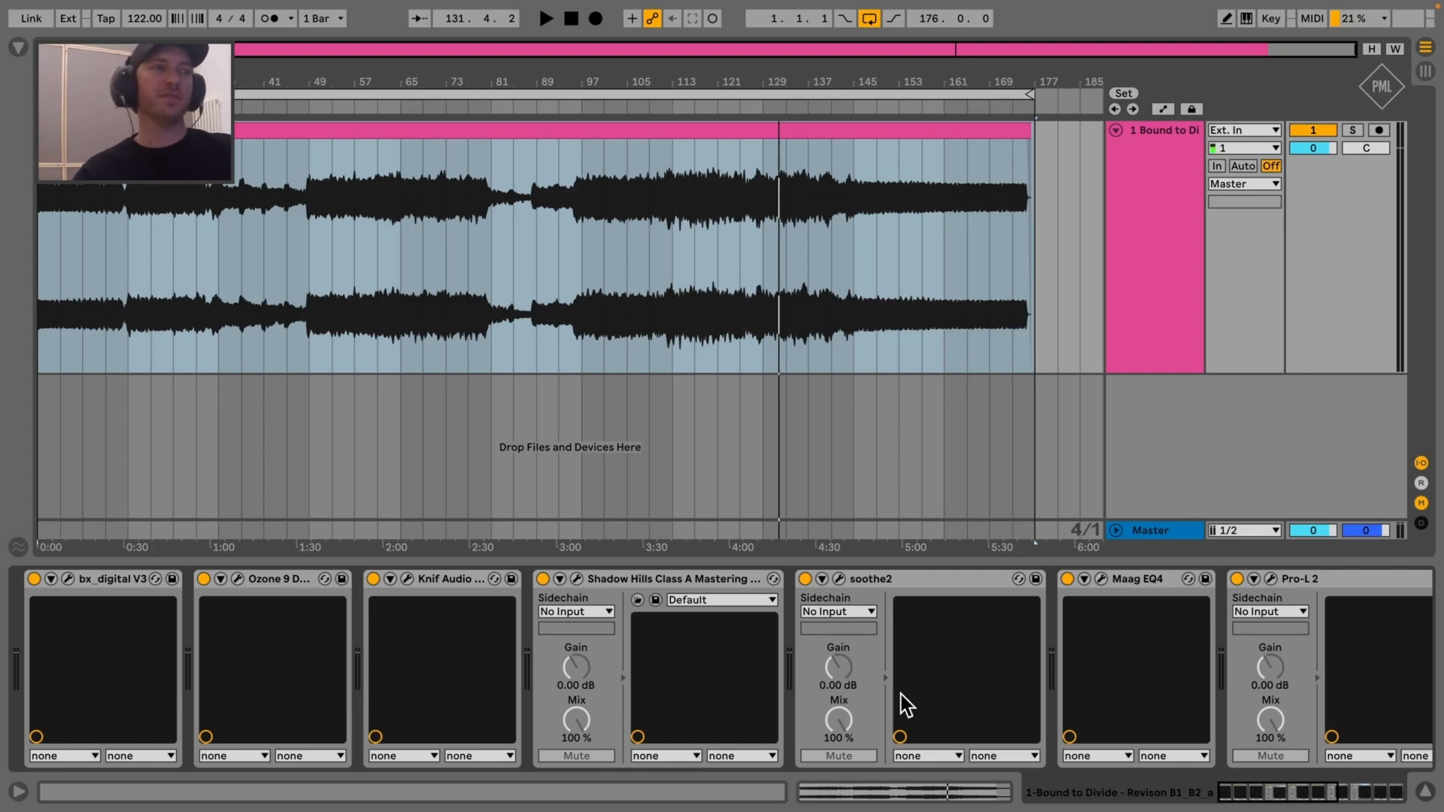
{"action": "scroll", "coordinate": [907, 707], "scroll_direction": "right", "scroll_amount": 5}
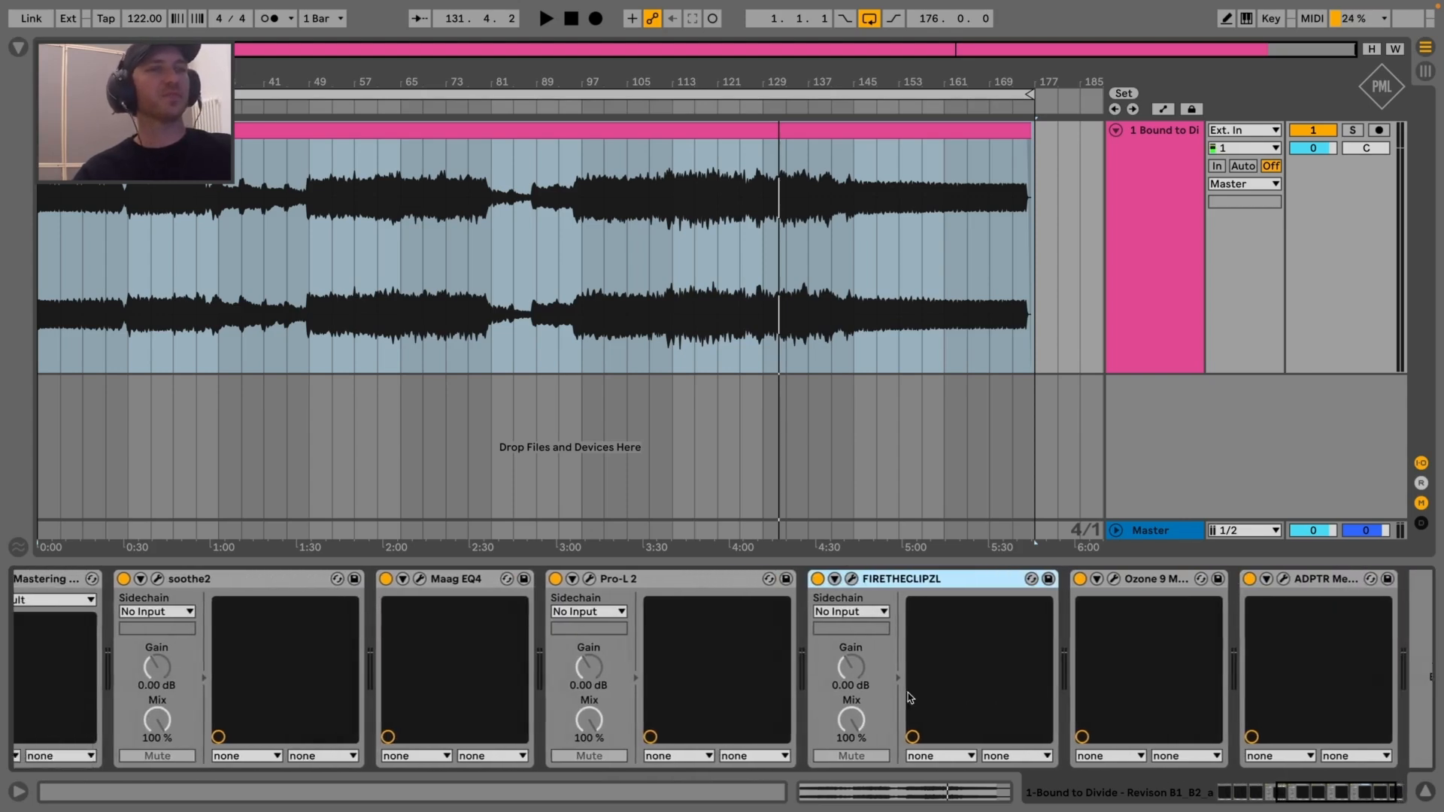
{"action": "scroll", "coordinate": [908, 697], "scroll_direction": "right", "scroll_amount": 2}
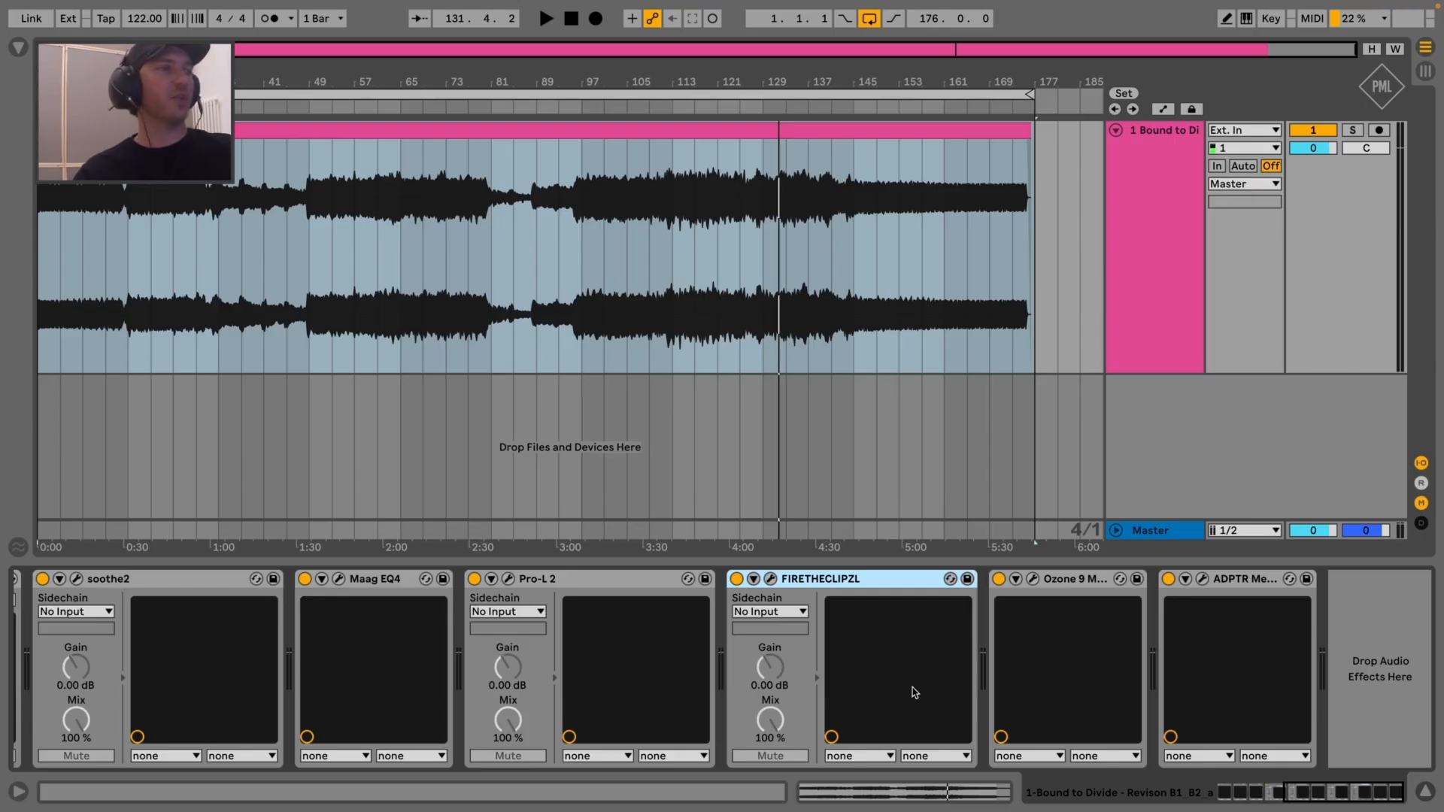
{"action": "scroll", "coordinate": [910, 688], "scroll_direction": "left", "scroll_amount": 3}
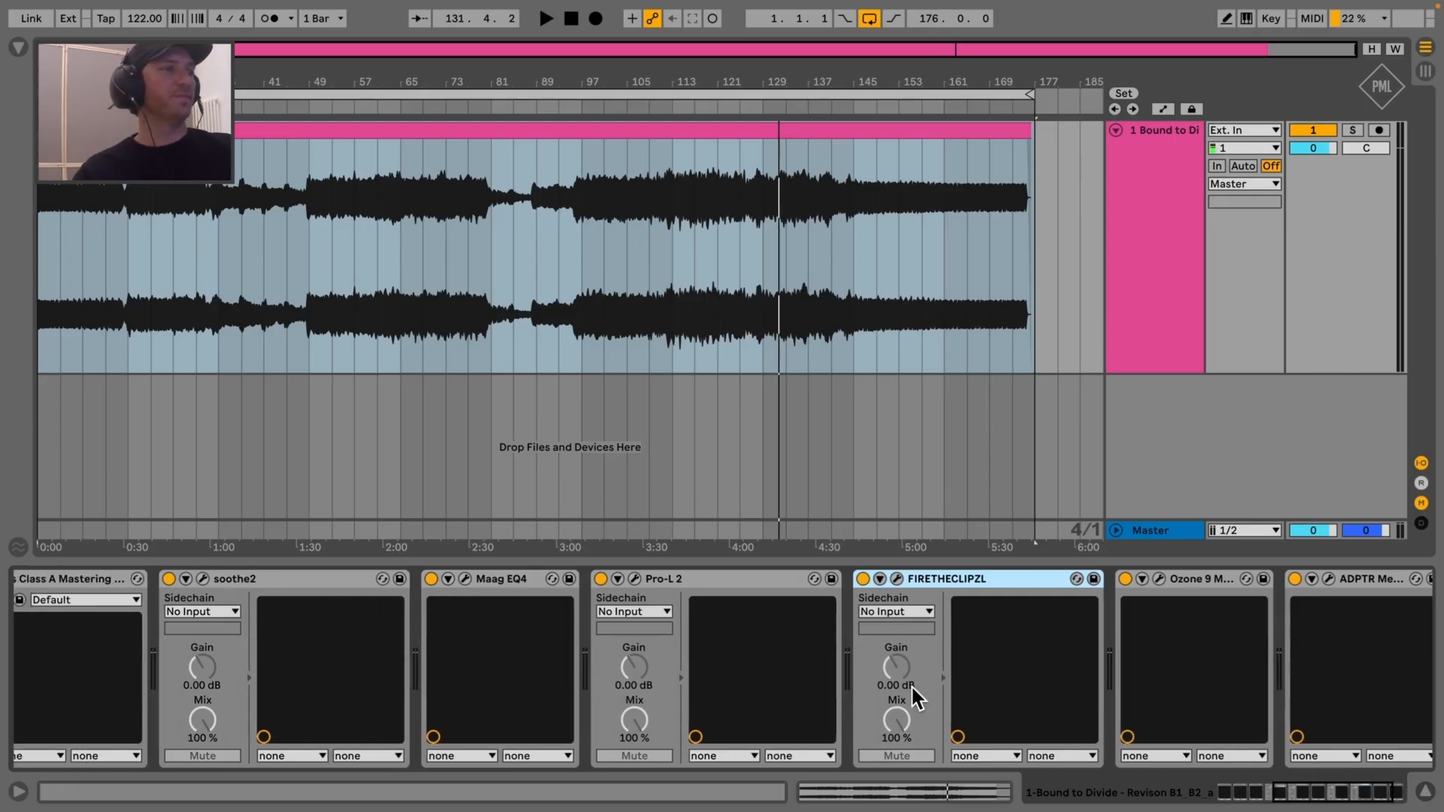
{"action": "scroll", "coordinate": [909, 684], "scroll_direction": "left", "scroll_amount": 15}
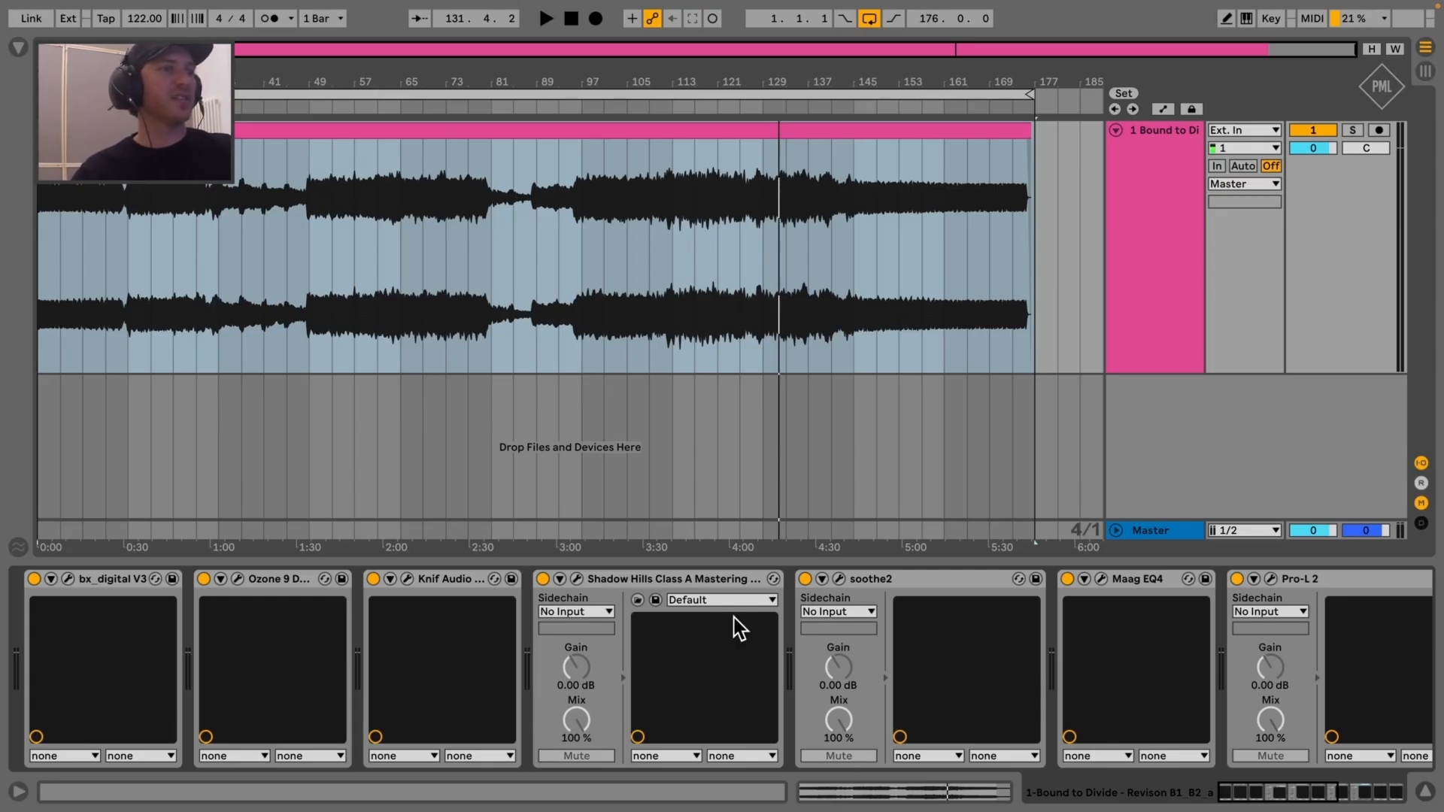
{"action": "scroll", "coordinate": [733, 615], "scroll_direction": "right", "scroll_amount": 10}
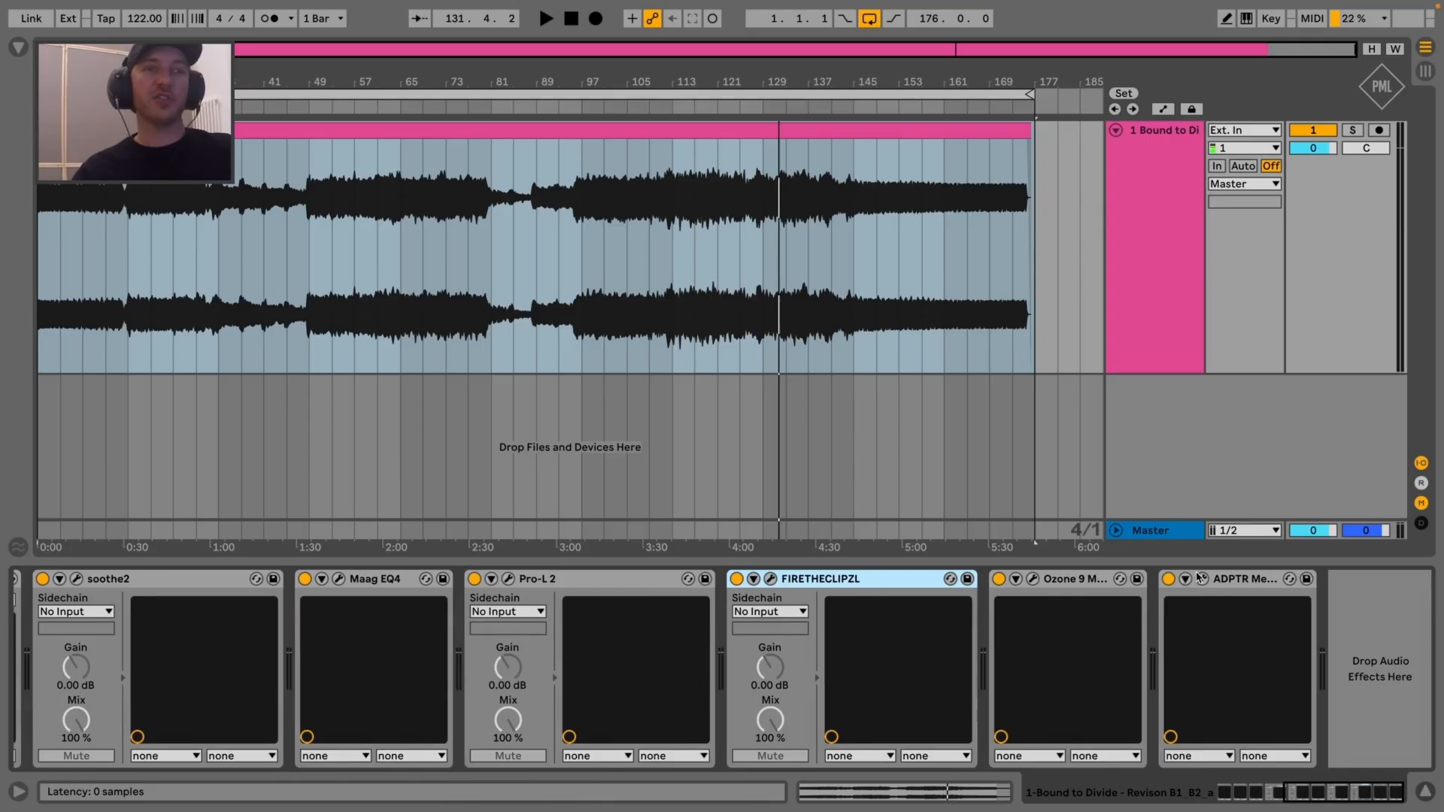
Look at MetricAB's Playback page for reference tracks and close the plugin window
{"action": "left_click", "coordinate": [1201, 578]}
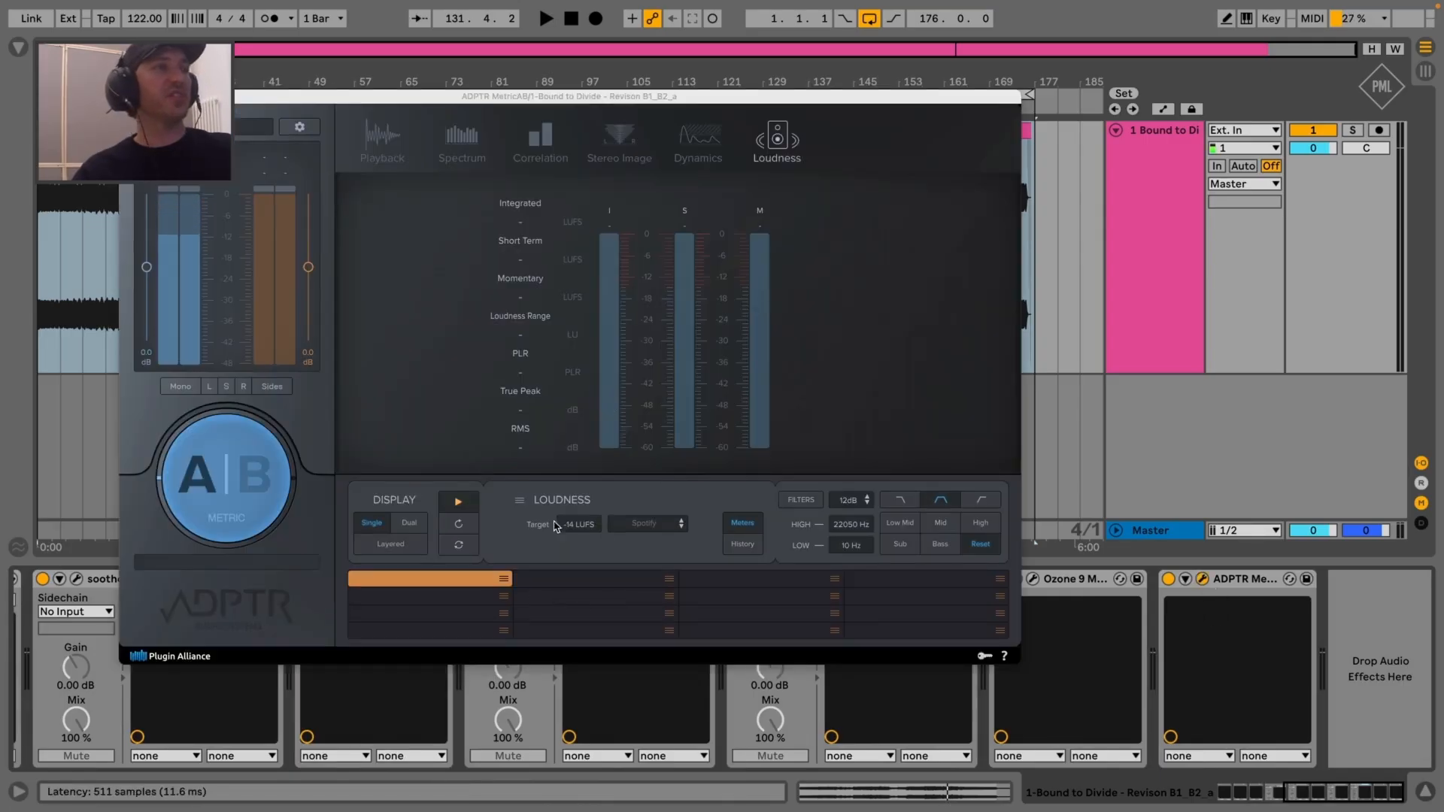
{"action": "left_click", "coordinate": [382, 141]}
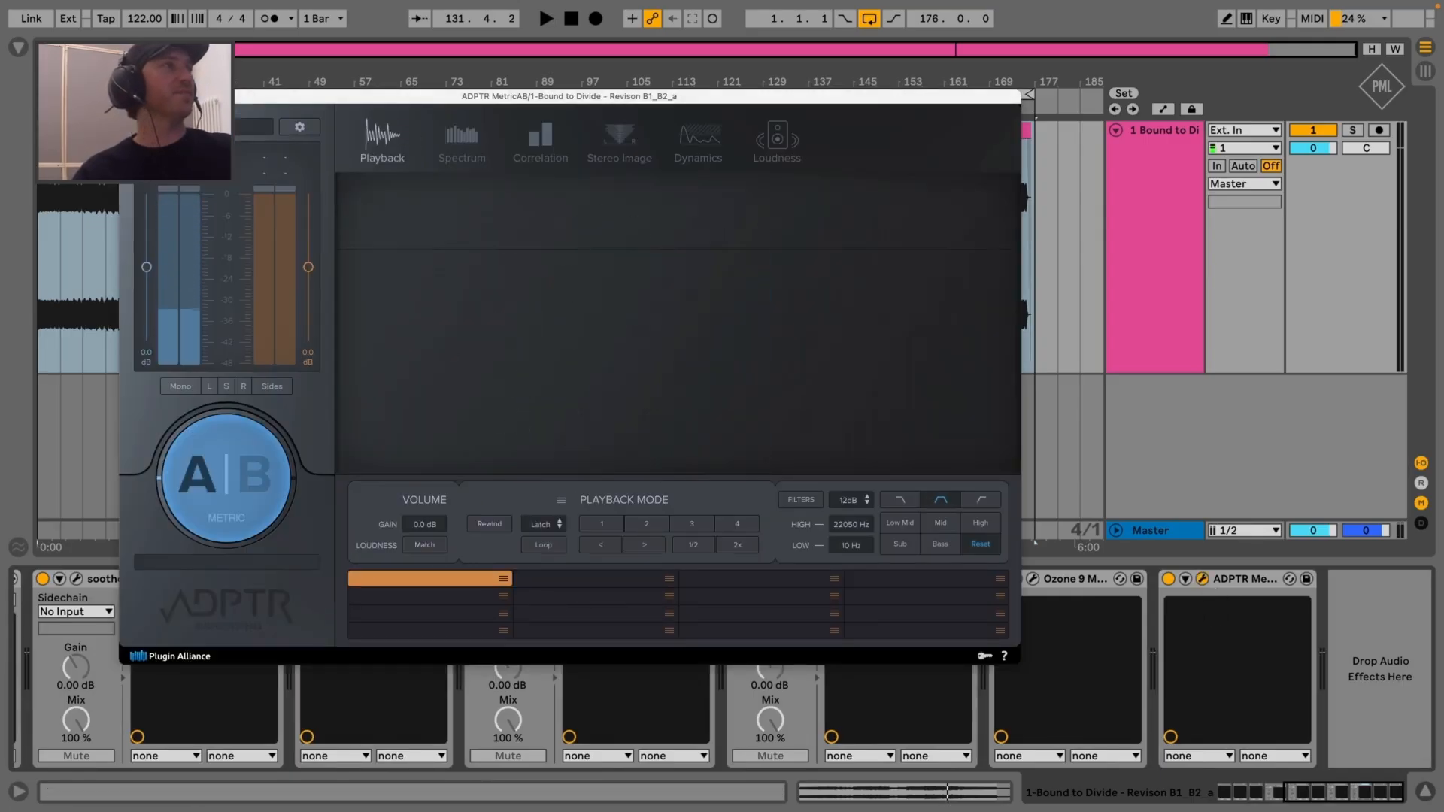
{"action": "left_click", "coordinate": [130, 97]}
Play the end of the track and extend the audio clip's end to 176.3.1, stopping playback
{"action": "left_click", "coordinate": [550, 84]}
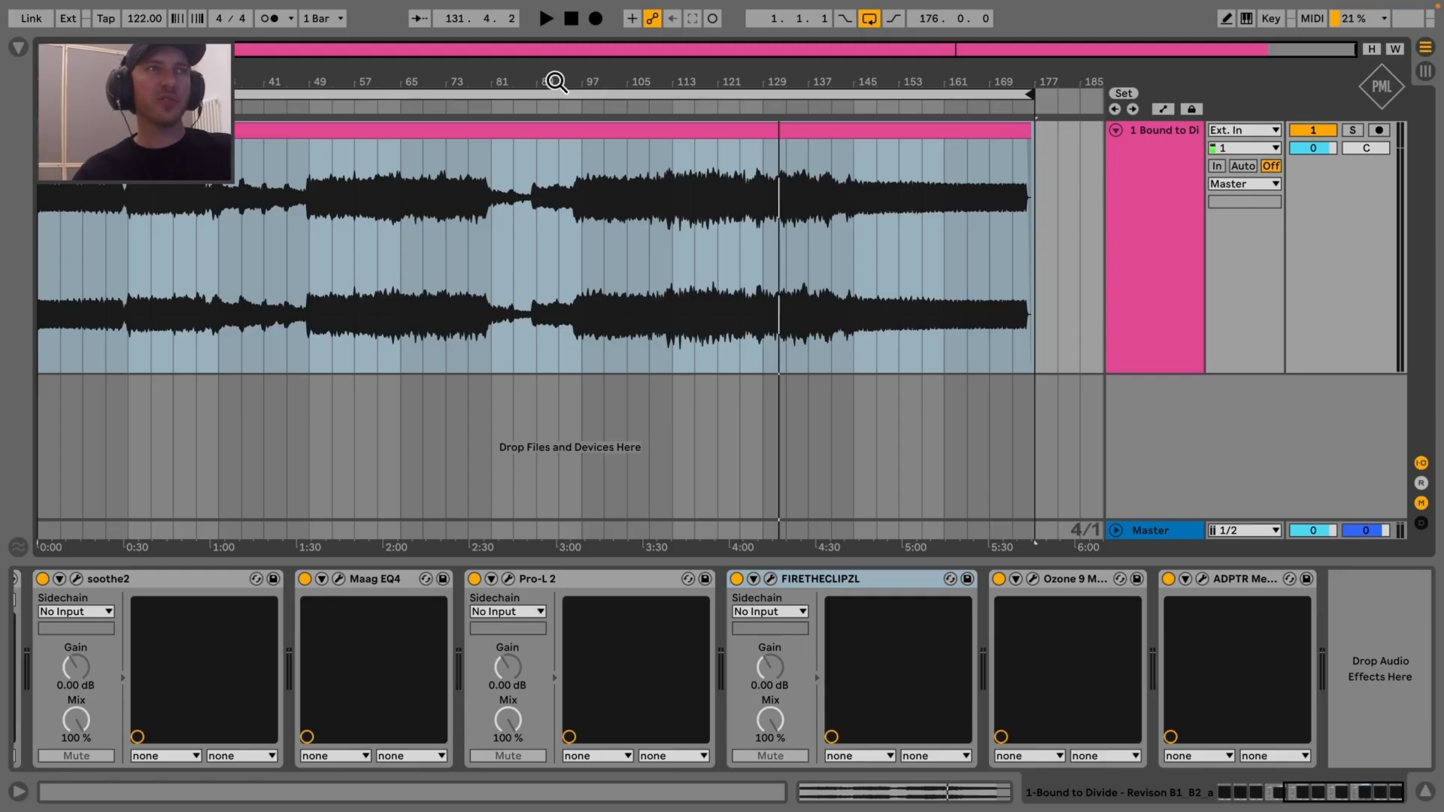
{"action": "left_click_drag", "start_coordinate": [548, 81], "coordinate": [556, 86]}
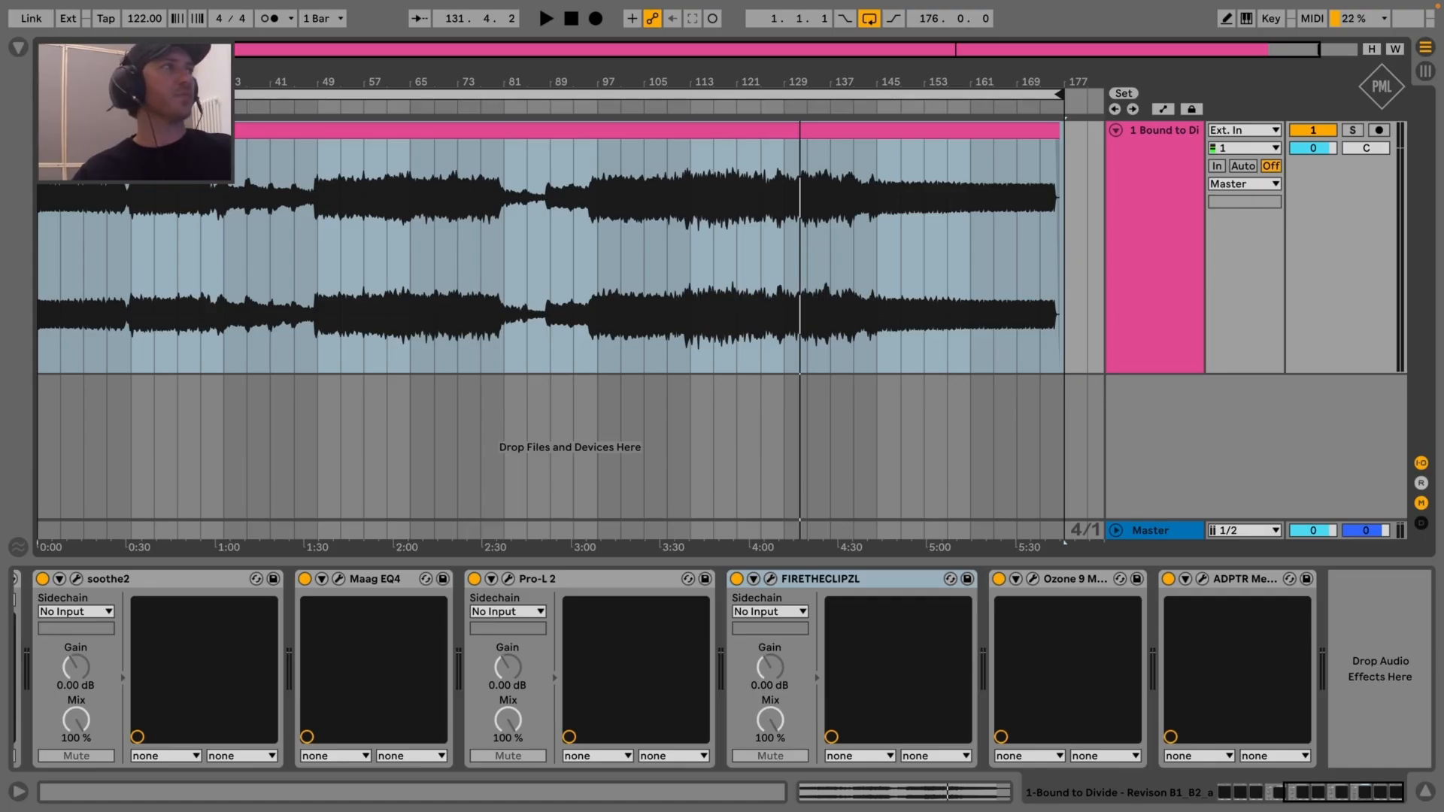
{"action": "left_click_drag", "start_coordinate": [556, 86], "coordinate": [556, 88]}
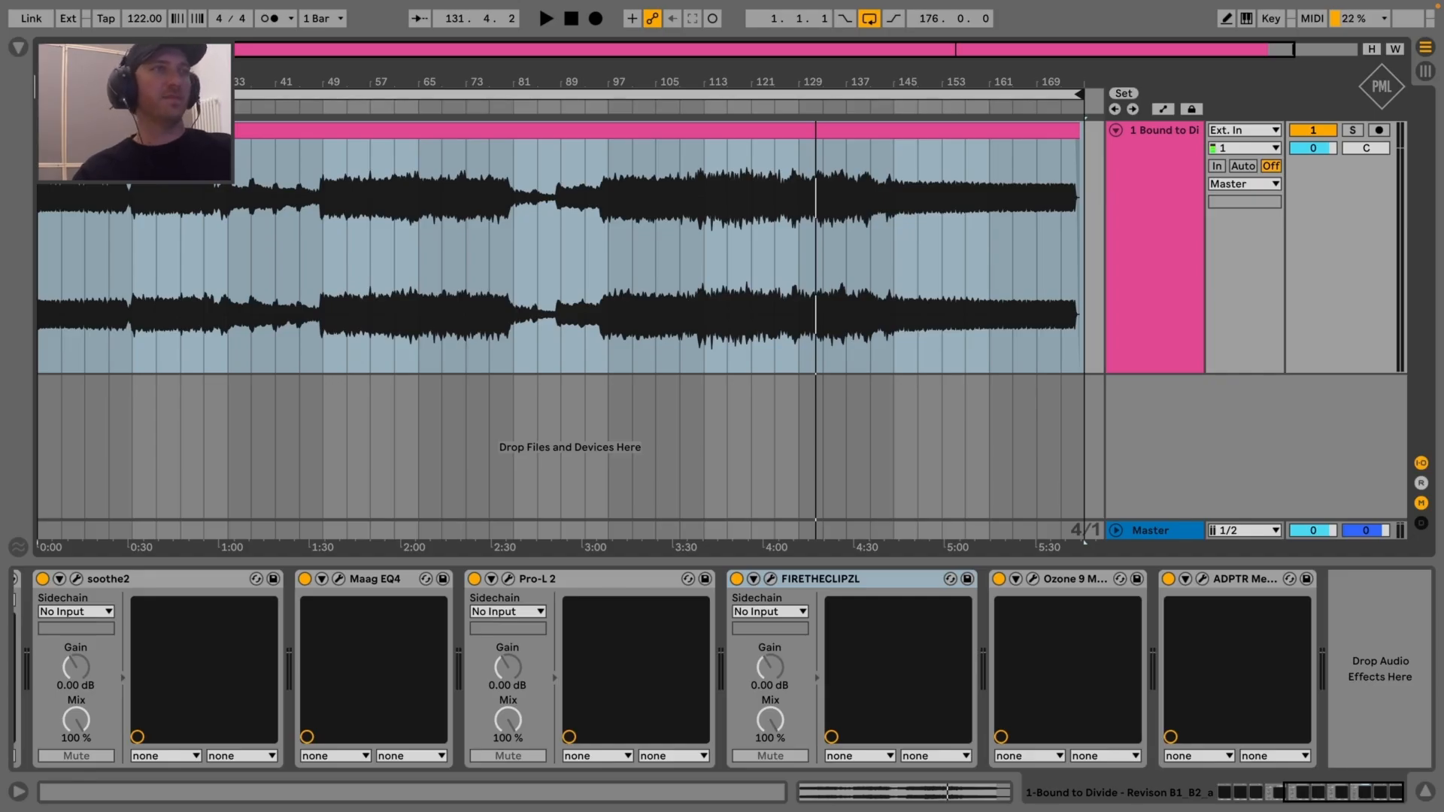
{"action": "left_click_drag", "start_coordinate": [556, 89], "coordinate": [556, 81]}
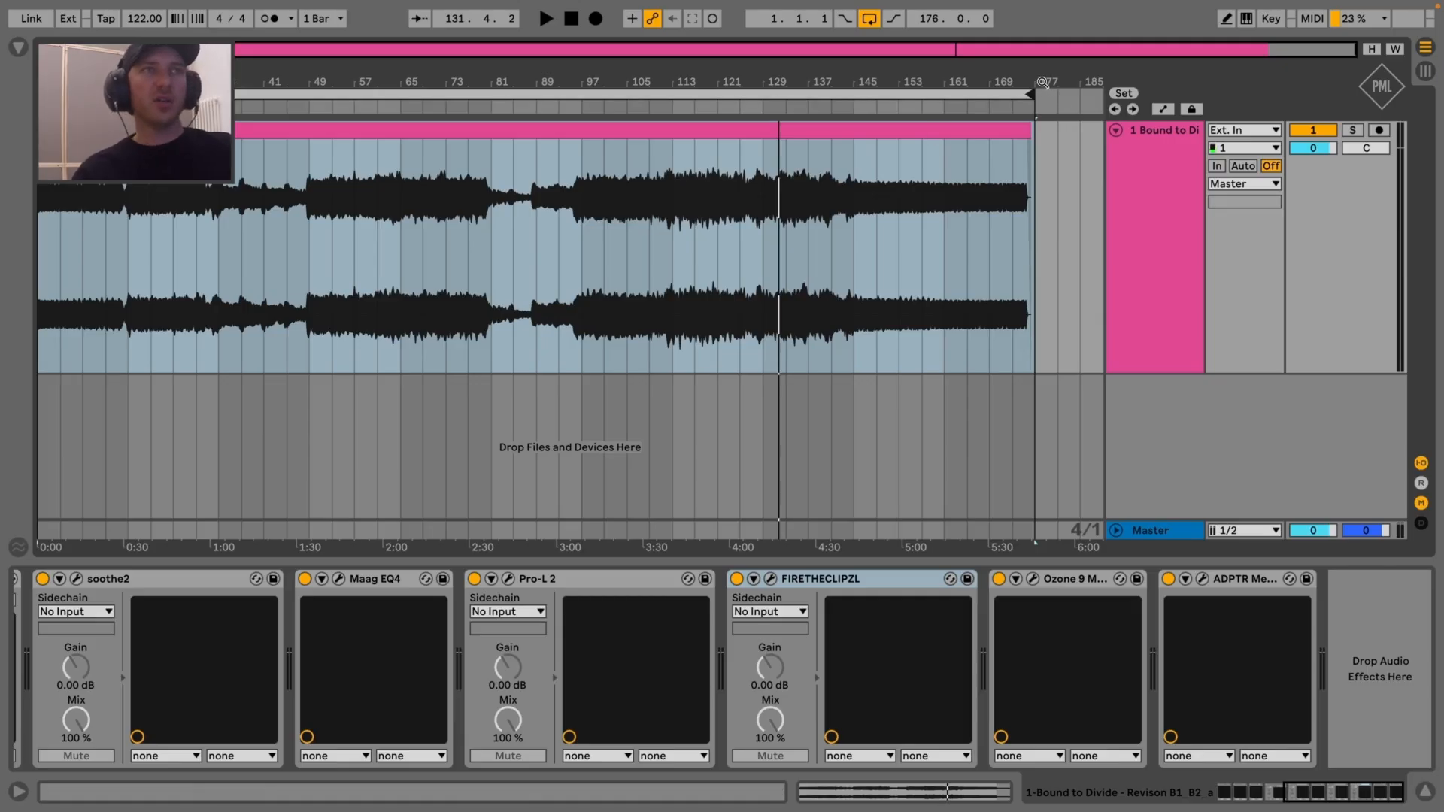
{"action": "left_click_drag", "start_coordinate": [1042, 86], "coordinate": [837, 127]}
{"action": "left_click", "coordinate": [801, 128]}
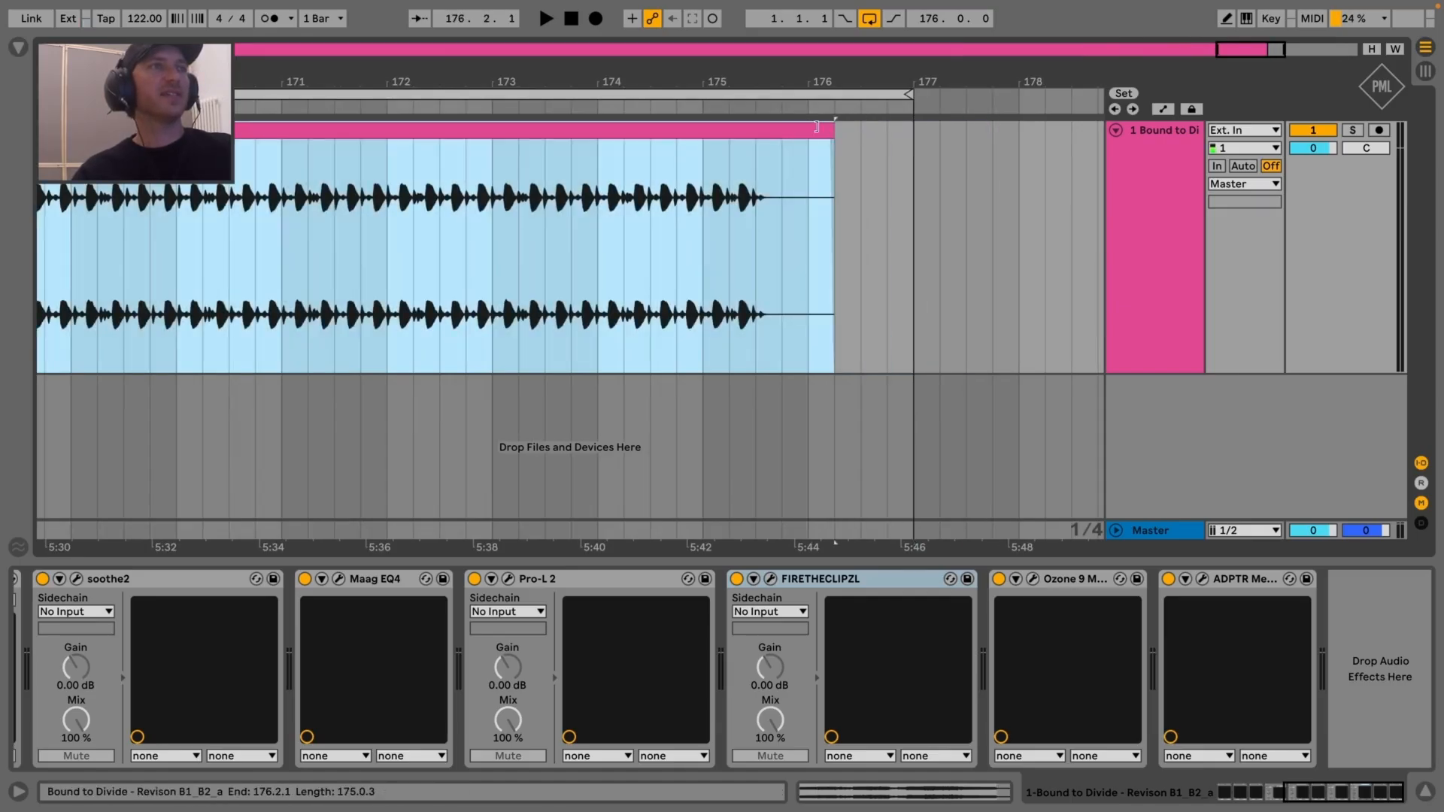
{"action": "left_click", "coordinate": [734, 109]}
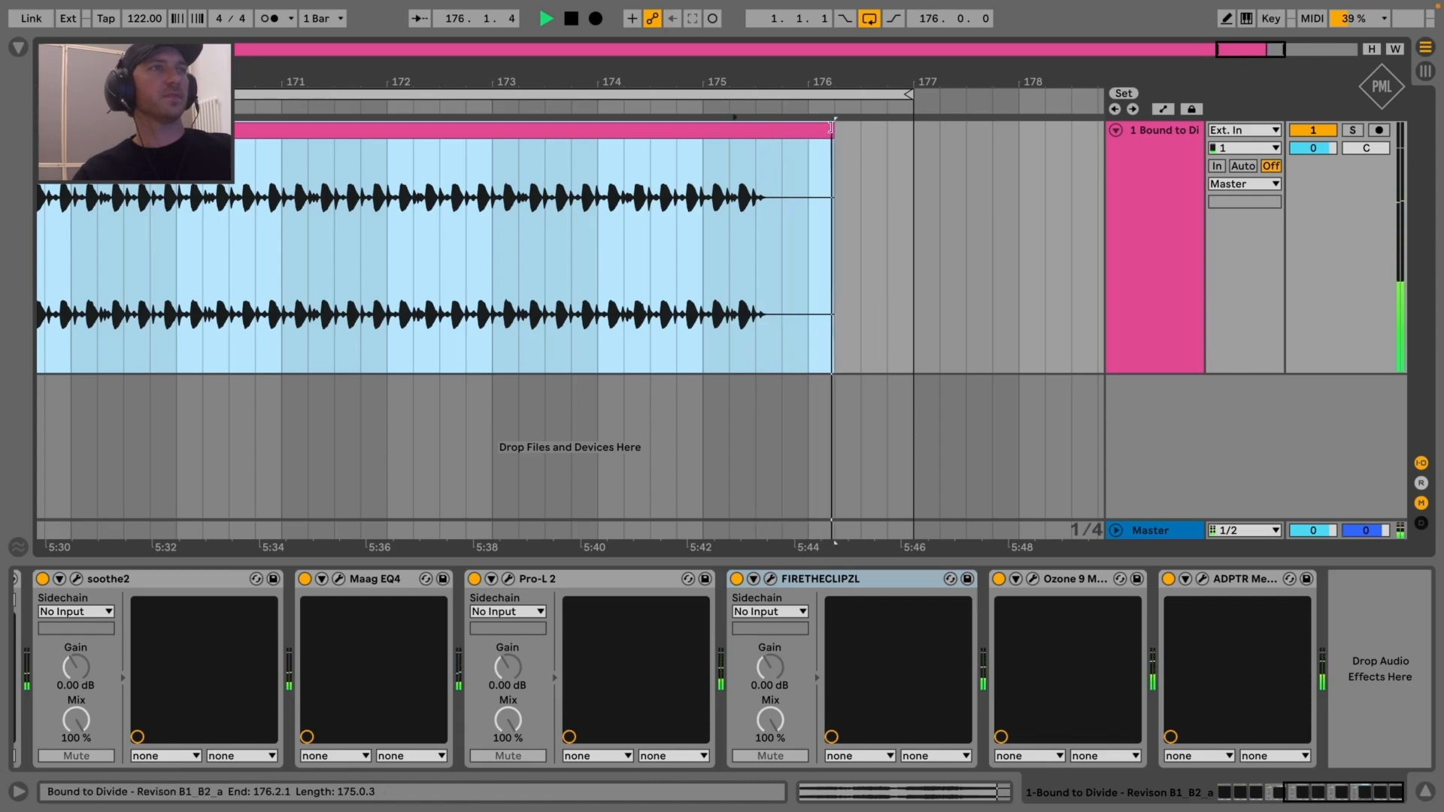
{"action": "left_click_drag", "start_coordinate": [834, 129], "coordinate": [861, 128]}
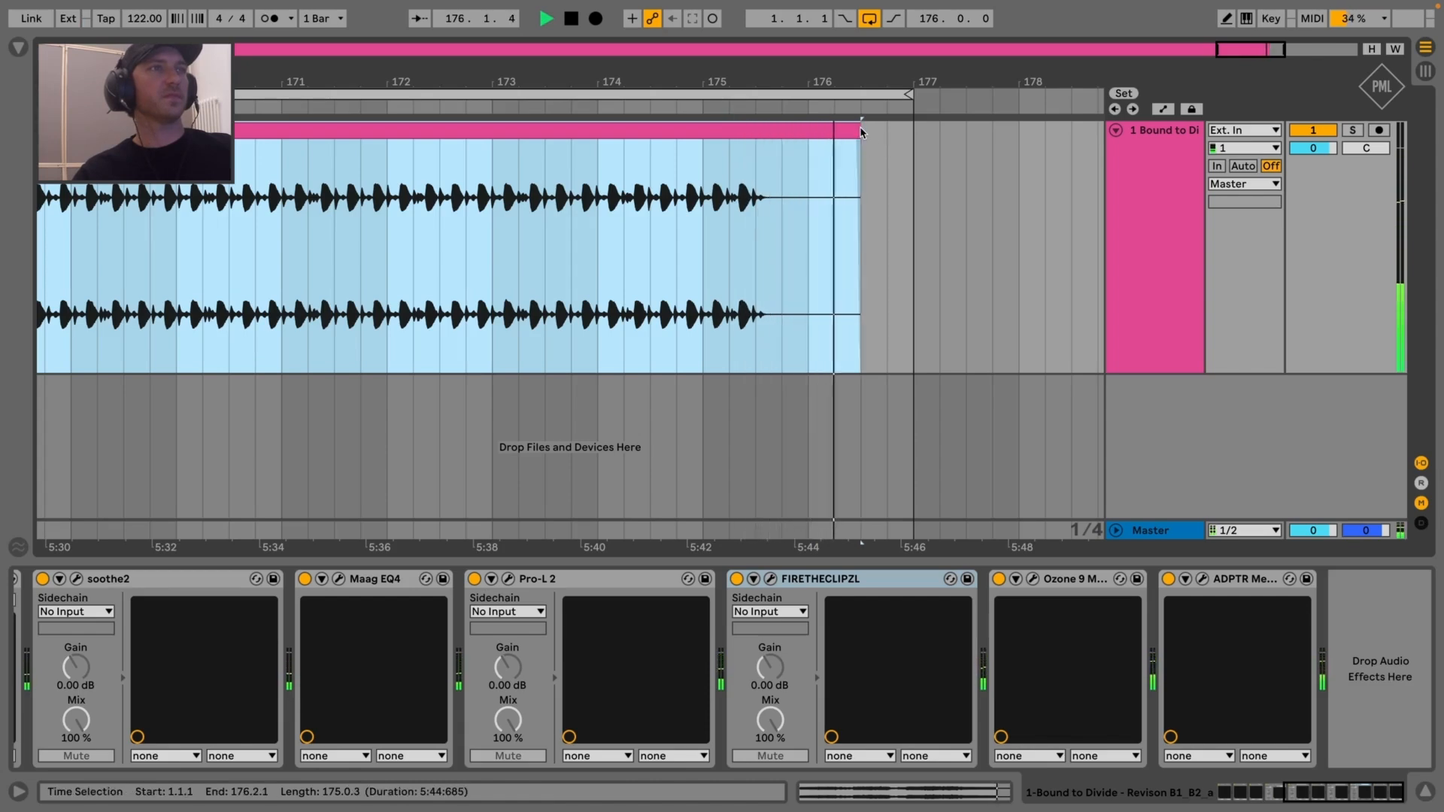
{"action": "key", "text": "space"}
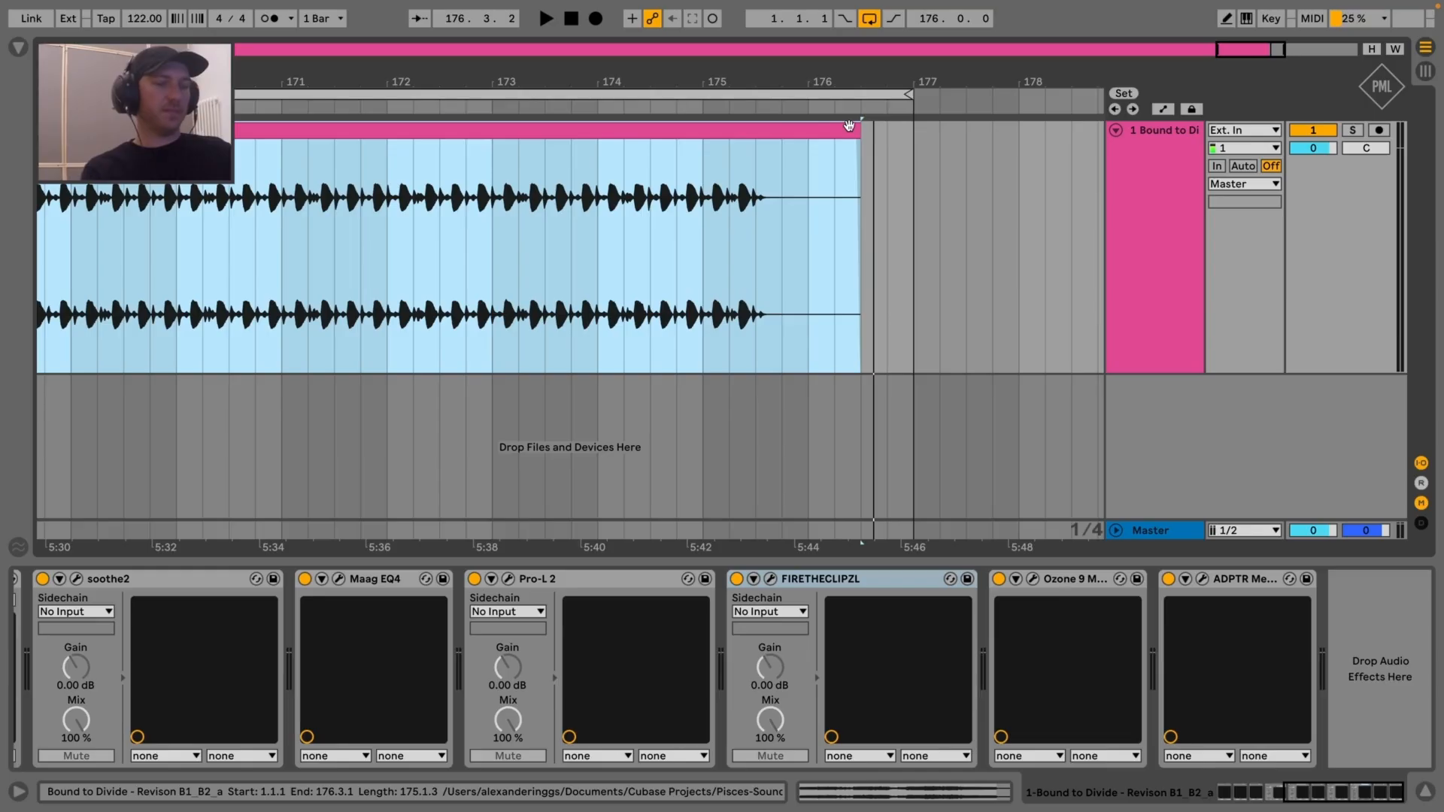
Set the loop to cover the whole clip, starting at 1.1.1 with a length of 175.2.0
{"action": "key", "text": "ctrl+l"}
{"action": "left_click_drag", "start_coordinate": [797, 81], "coordinate": [797, 10]}
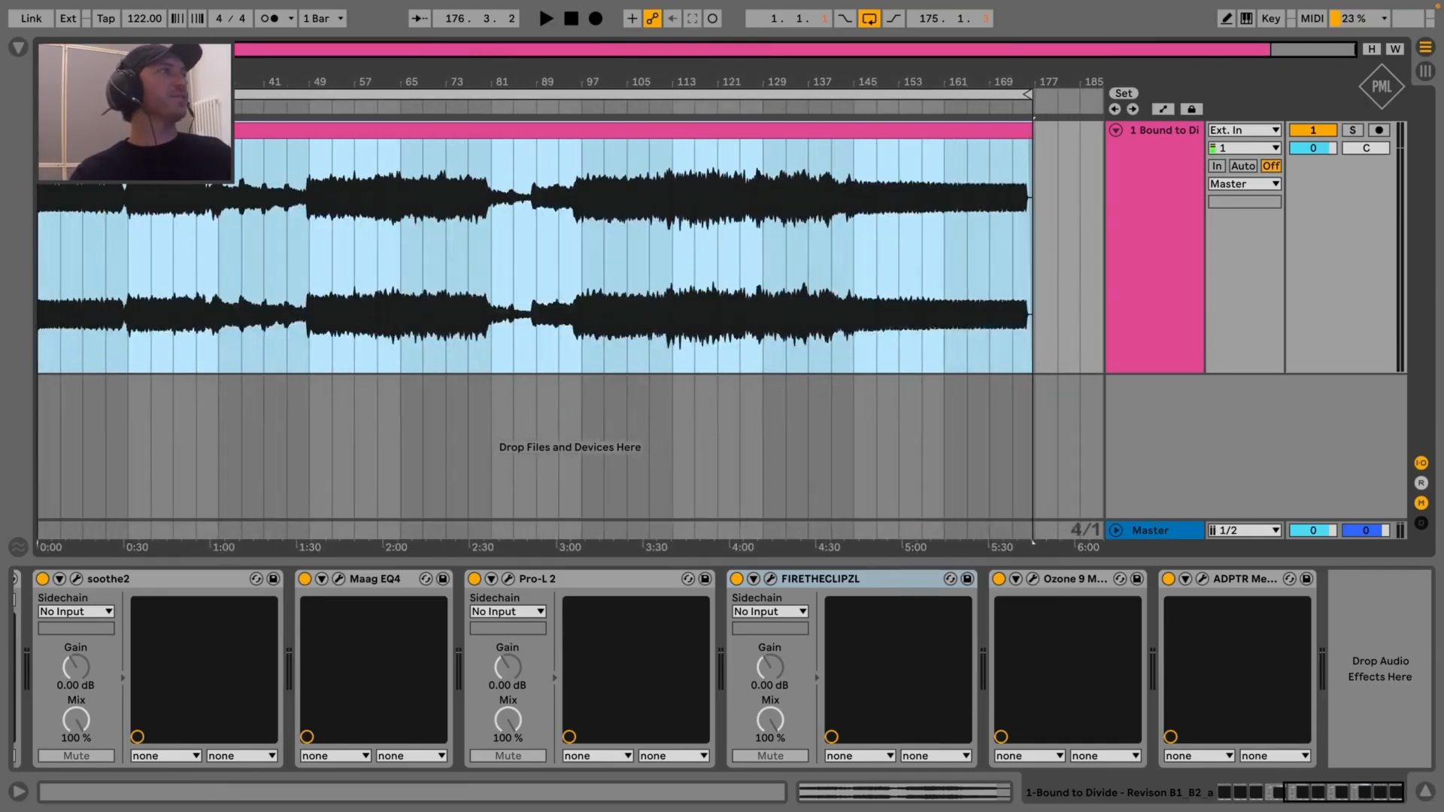
{"action": "left_click_drag", "start_coordinate": [47, 81], "coordinate": [47, 240]}
{"action": "left_click_drag", "start_coordinate": [89, 95], "coordinate": [47, 0]}
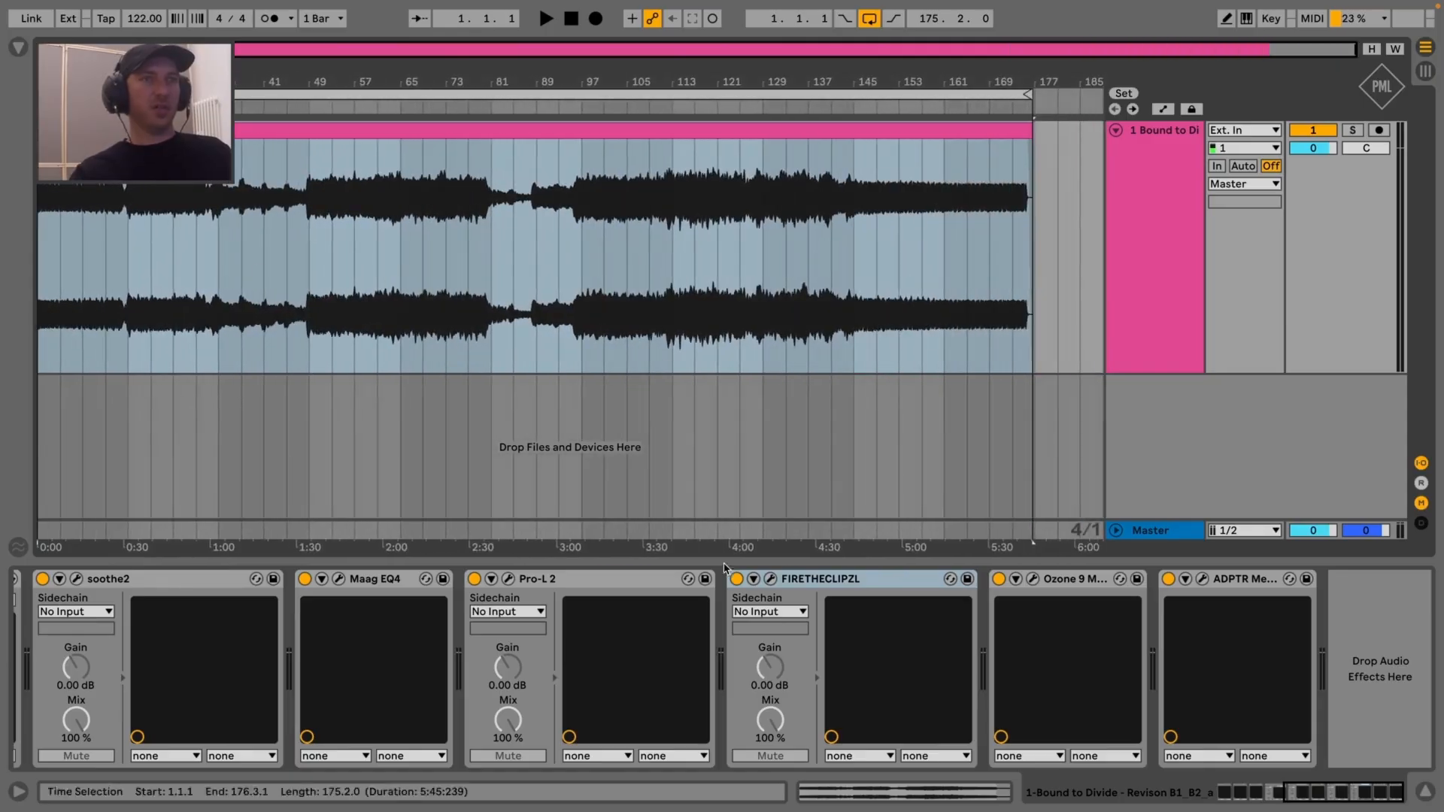
Deactivate the ADPTR MetricAB device and dismiss the alert raised by opening Ozone 9 Maximizer
{"action": "left_click", "coordinate": [1170, 579]}
{"action": "left_click", "coordinate": [1033, 579]}
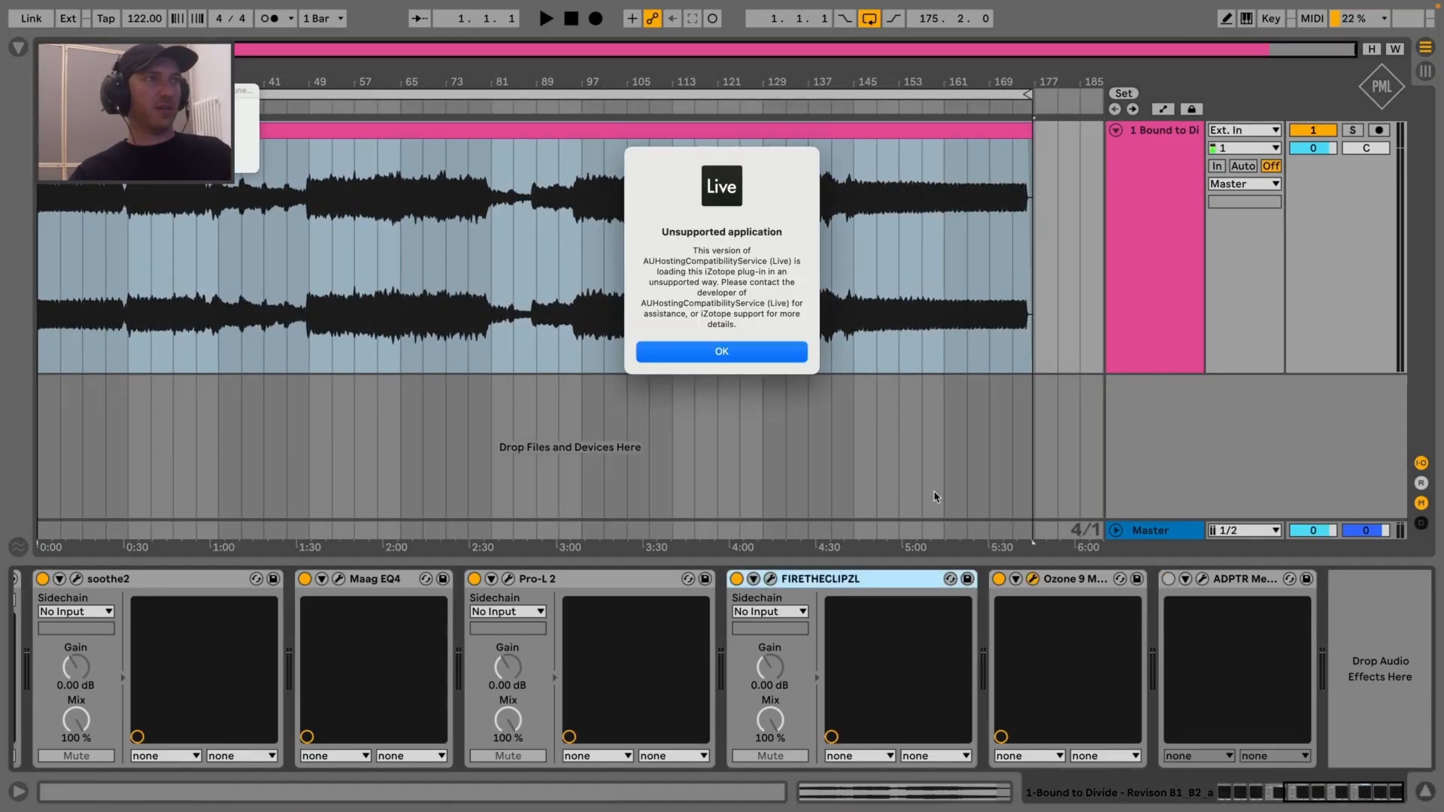
{"action": "left_click", "coordinate": [782, 350]}
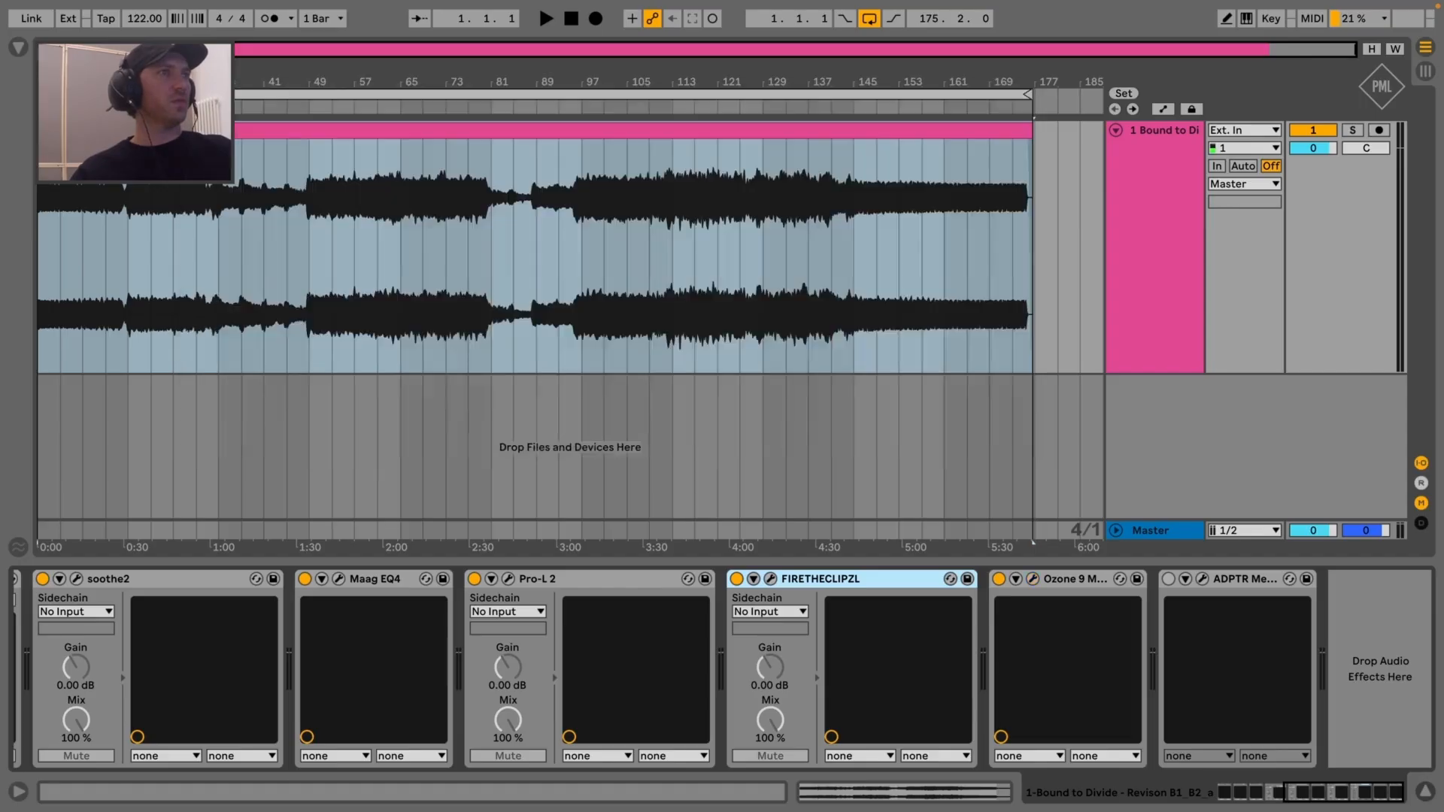
Reopen Ozone 9 Maximizer, bring its full window into view to review its settings, and close it
{"action": "left_click", "coordinate": [1036, 579]}
{"action": "left_click", "coordinate": [1034, 579]}
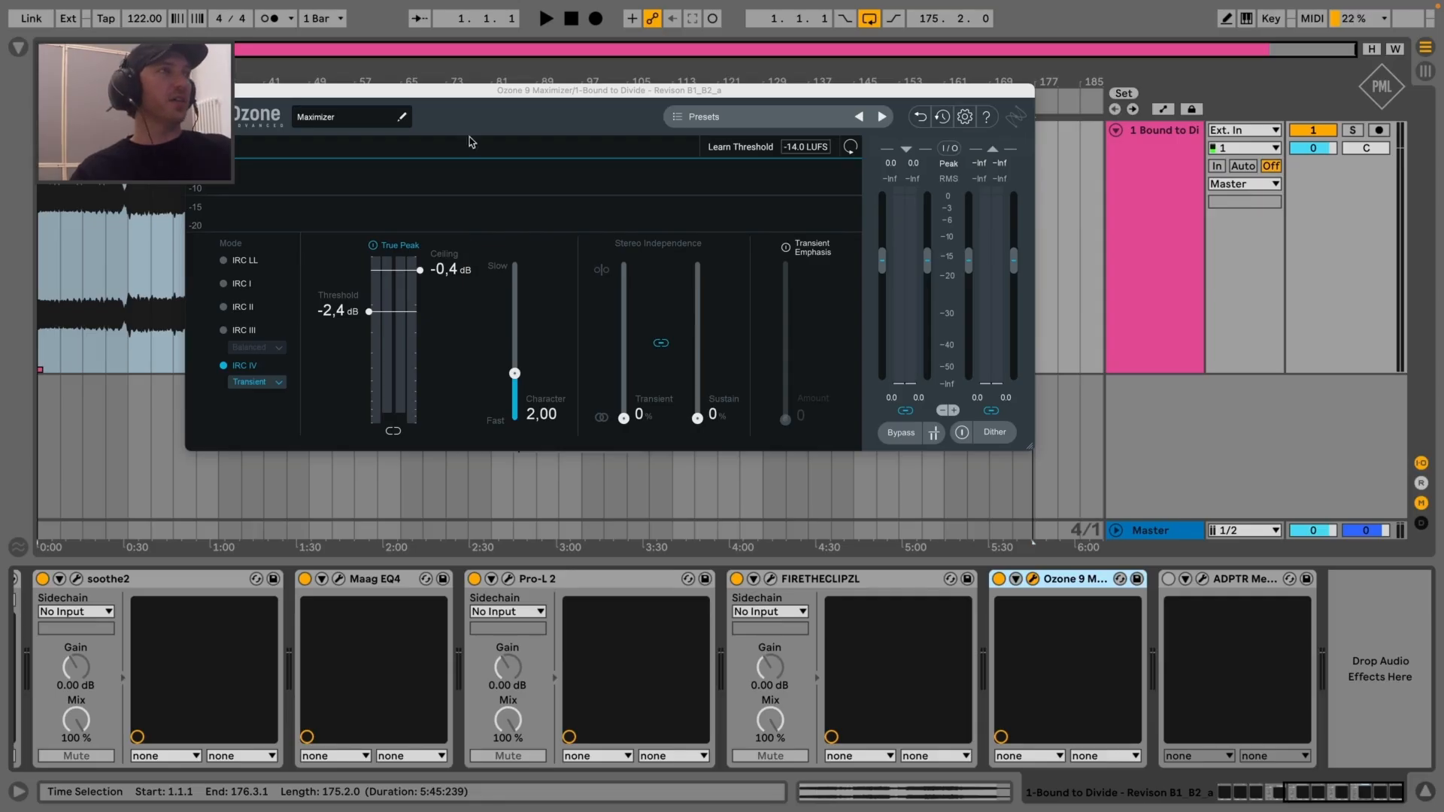
{"action": "left_click_drag", "start_coordinate": [463, 97], "coordinate": [527, 97]}
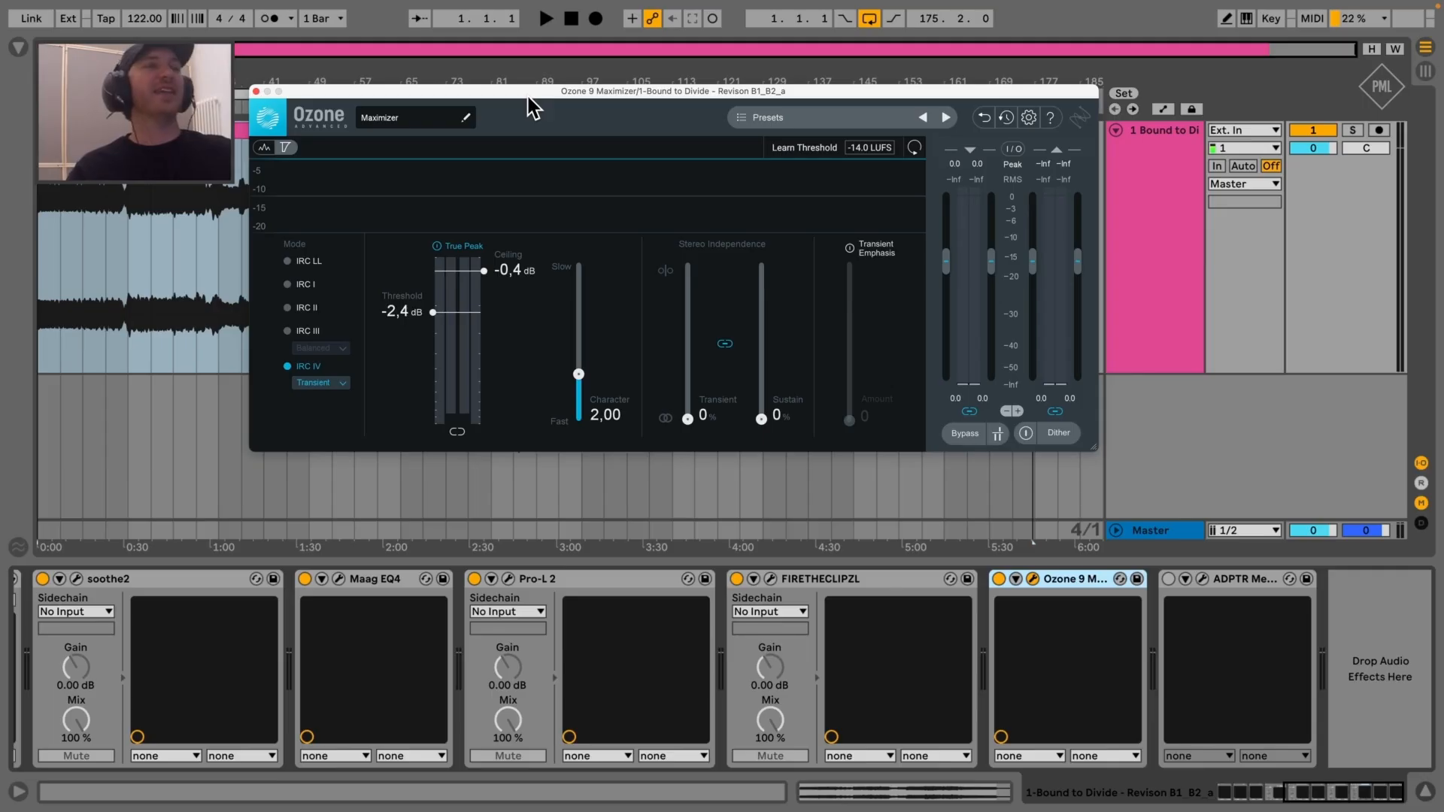
{"action": "left_click_drag", "start_coordinate": [398, 92], "coordinate": [425, 96]}
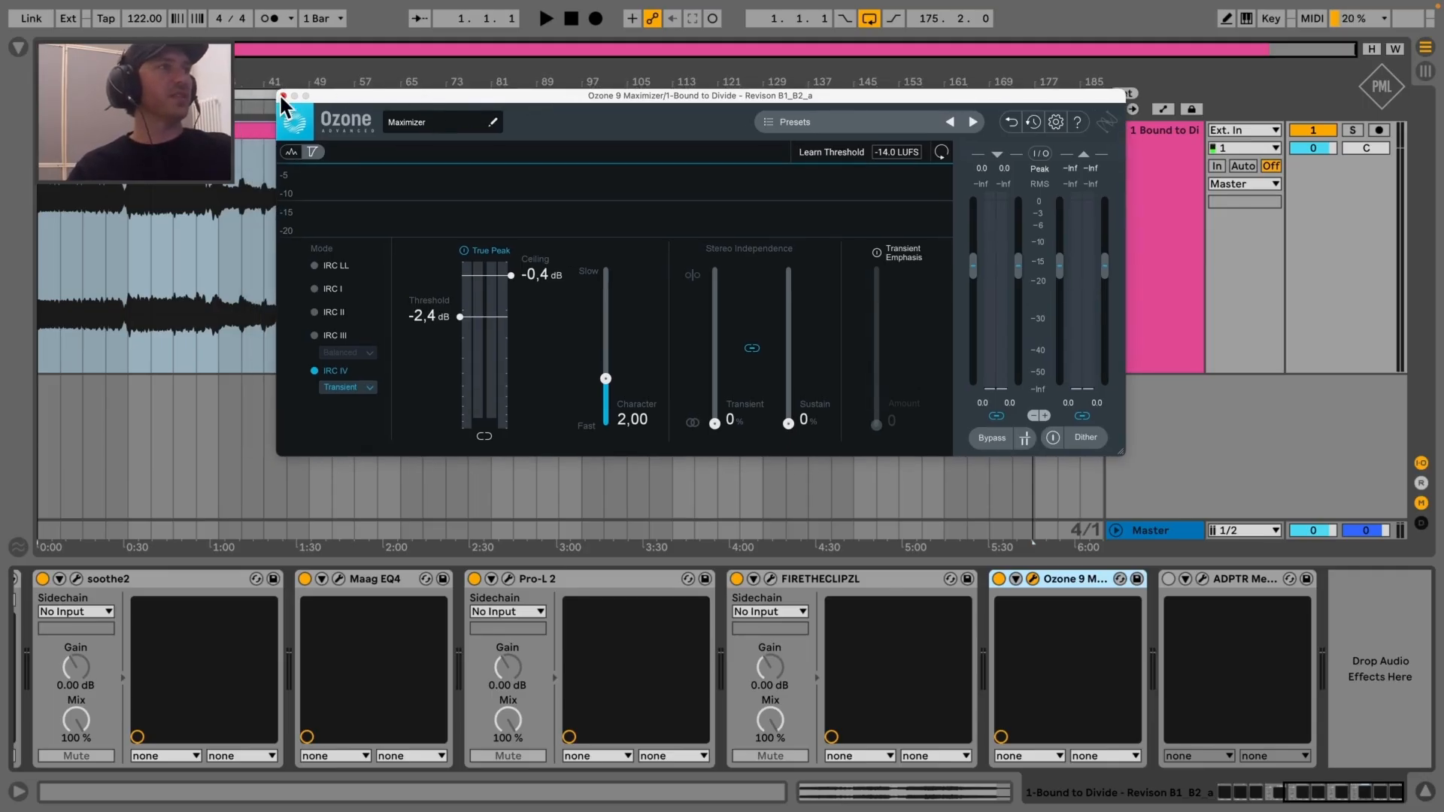
{"action": "left_click", "coordinate": [283, 97]}
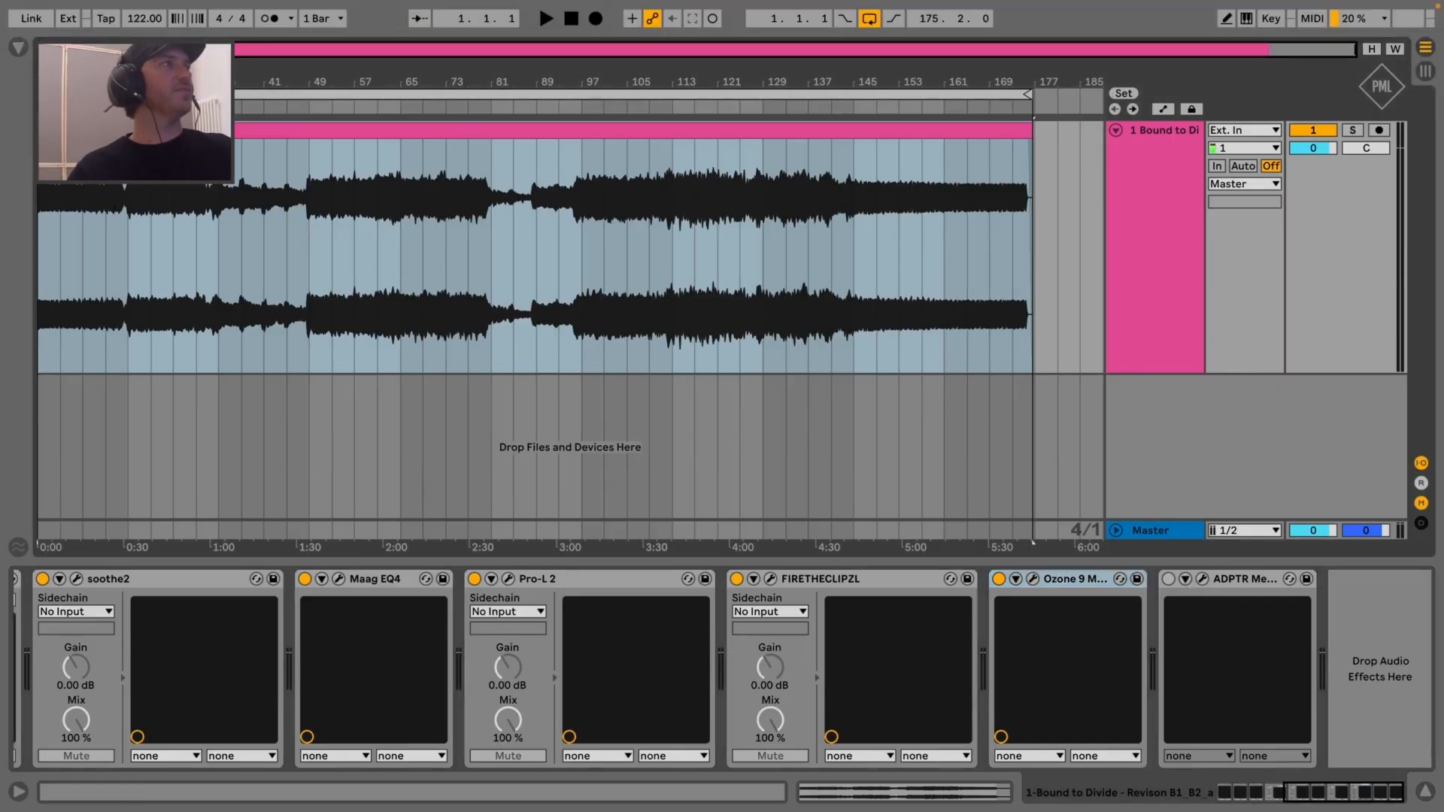
Export the Master from 1.1.1 with length 175.2.0 as a 24-bit WAV at 44100 Hz, with dithering set to No Dither
{"action": "left_click", "coordinate": [80, 8]}
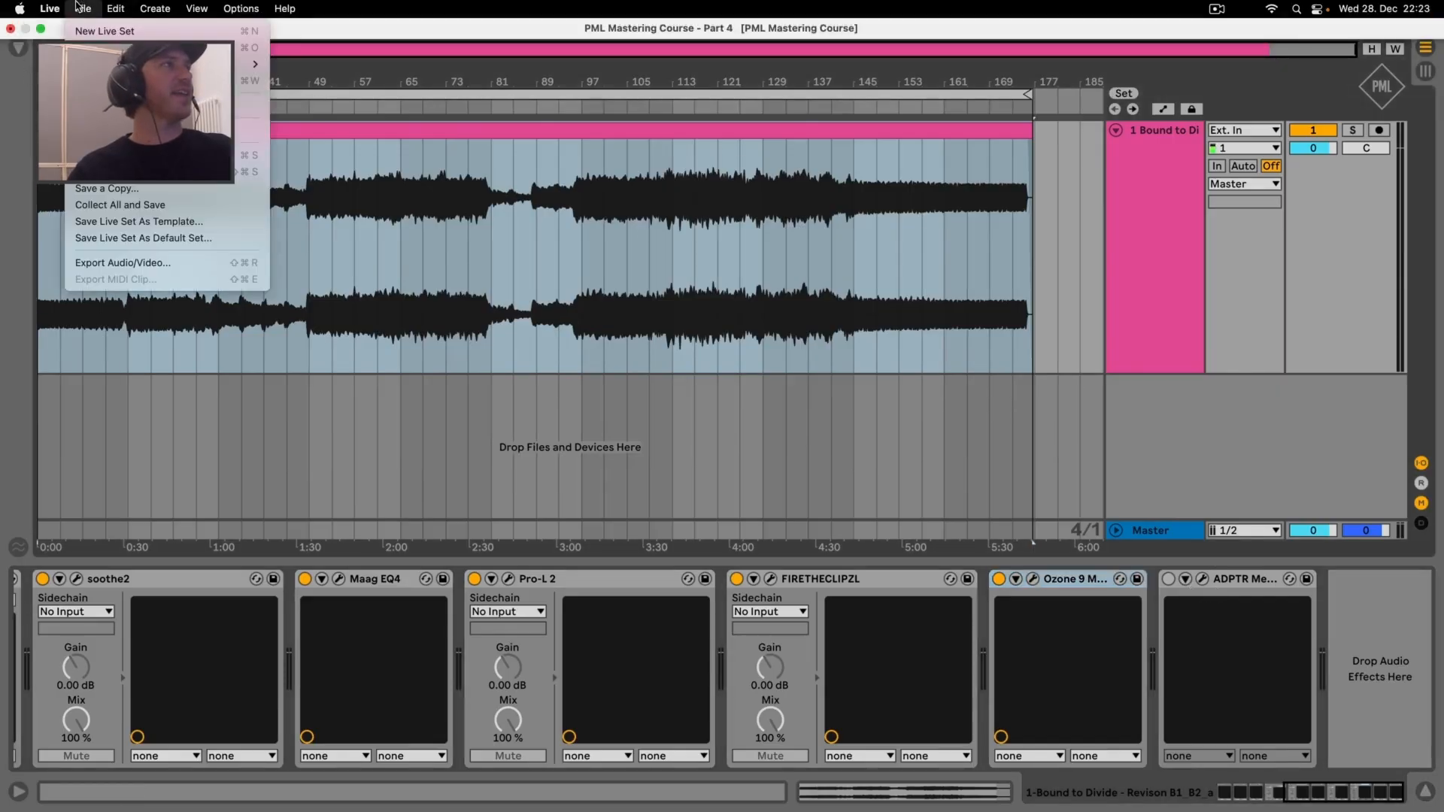
{"action": "left_click", "coordinate": [150, 262]}
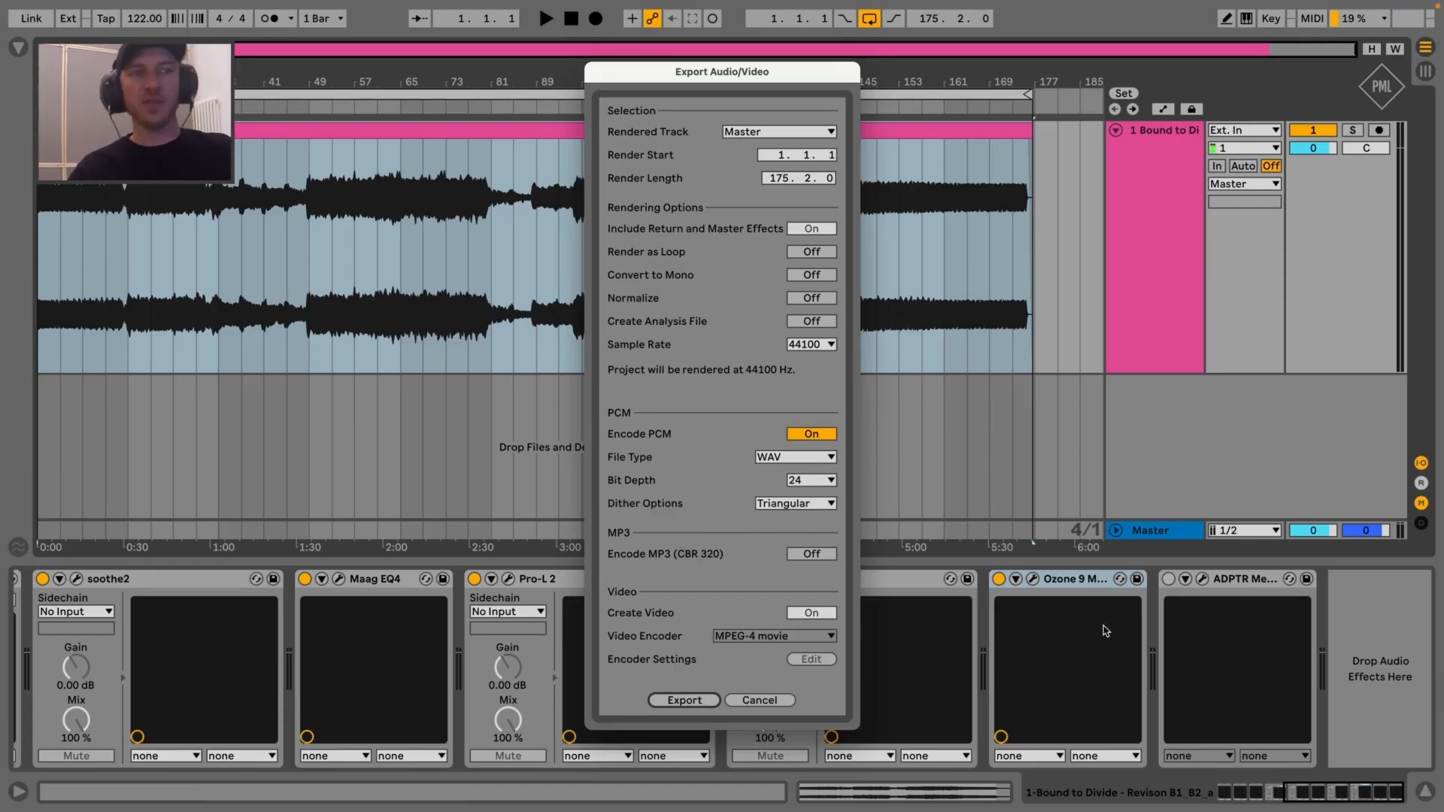
{"action": "left_click_drag", "start_coordinate": [653, 74], "coordinate": [418, 57]}
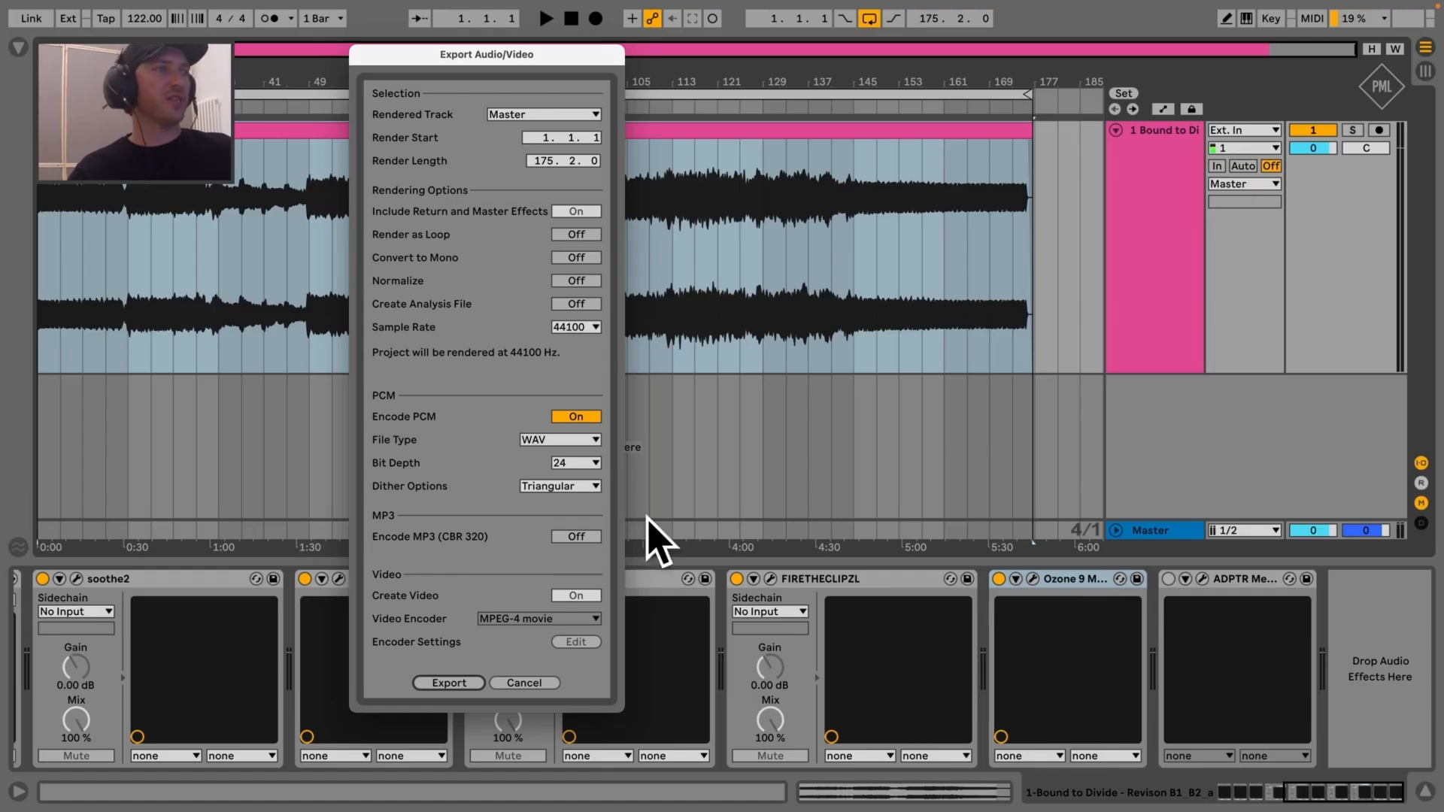
{"action": "left_click", "coordinate": [570, 490]}
{"action": "left_click", "coordinate": [541, 486]}
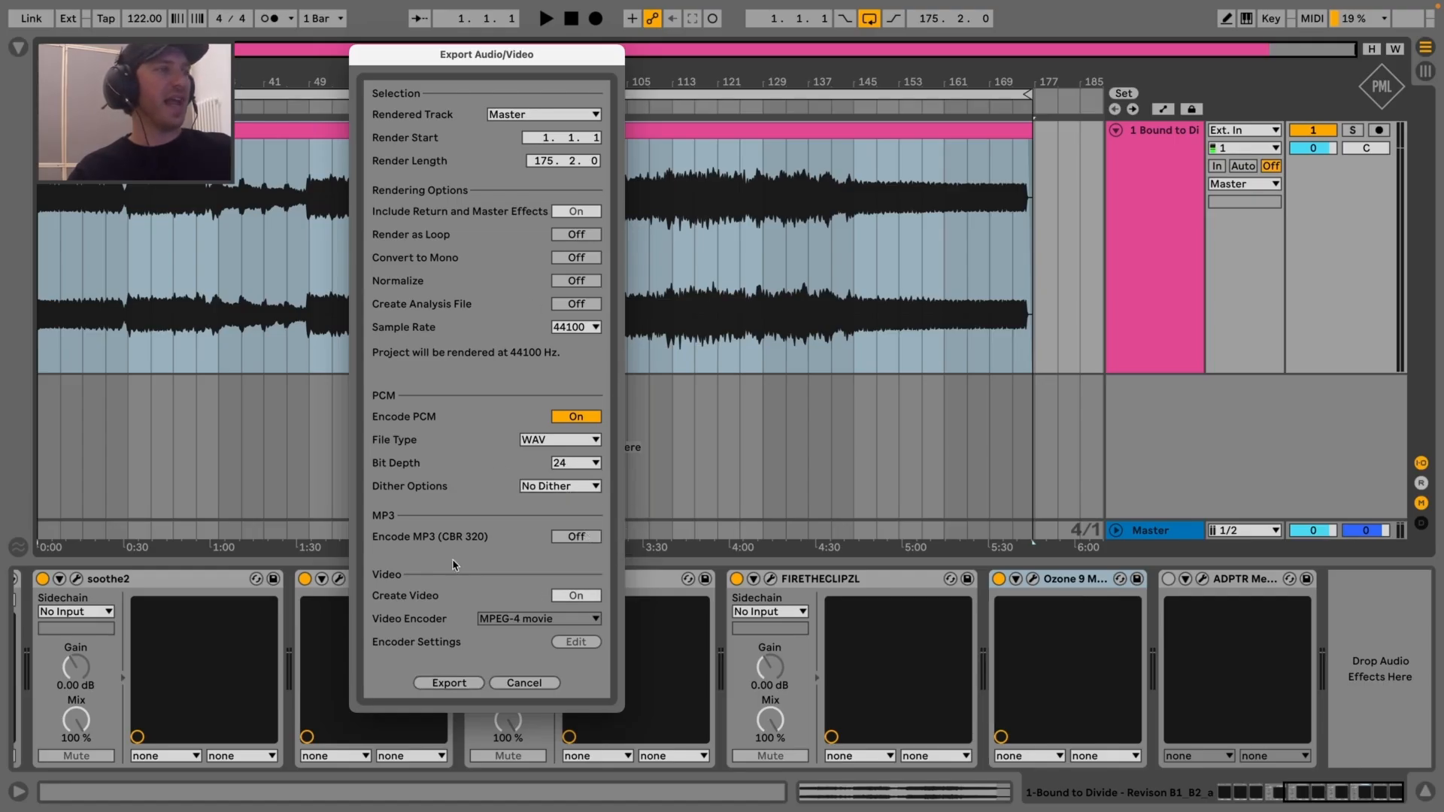
{"action": "left_click", "coordinate": [450, 682]}
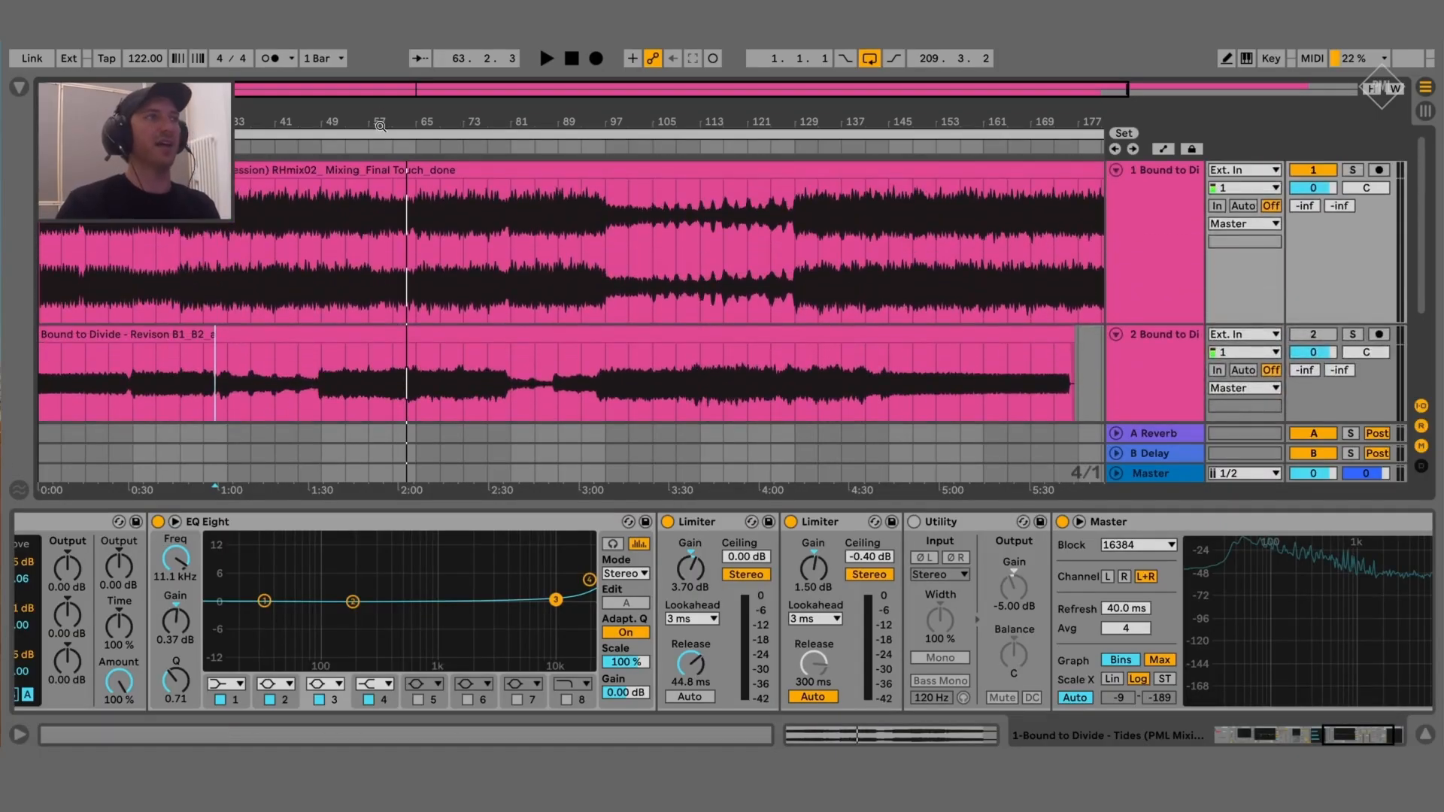
Examine the first track's mastering chain of stock devices, from Channel EQ through the limiters to the spectrum analyzer
{"action": "left_click_drag", "start_coordinate": [380, 126], "coordinate": [379, 97]}
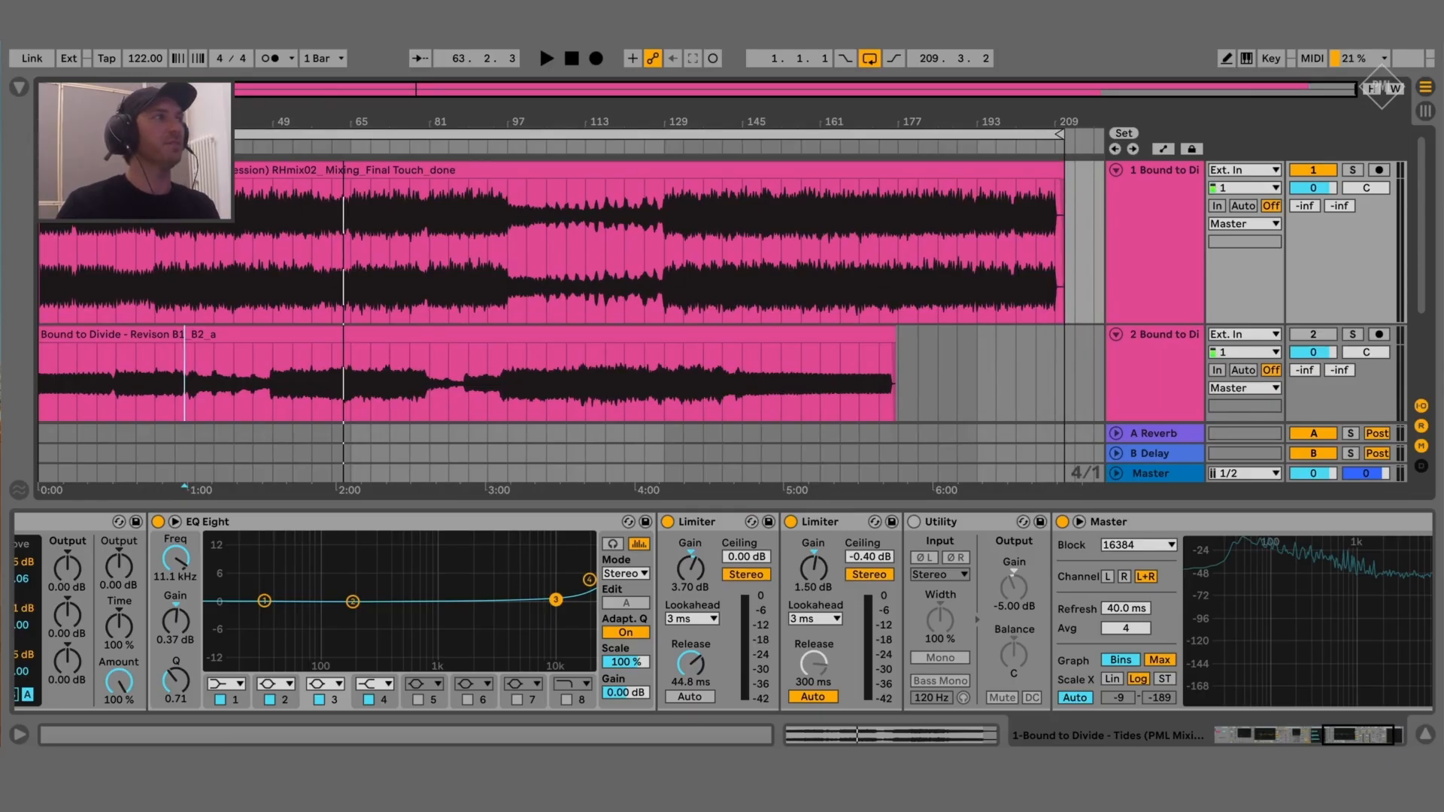
{"action": "left_click_drag", "start_coordinate": [181, 123], "coordinate": [180, 124]}
{"action": "scroll", "coordinate": [825, 291], "scroll_direction": "down", "scroll_amount": 3}
{"action": "scroll", "coordinate": [826, 292], "scroll_direction": "up", "scroll_amount": 3}
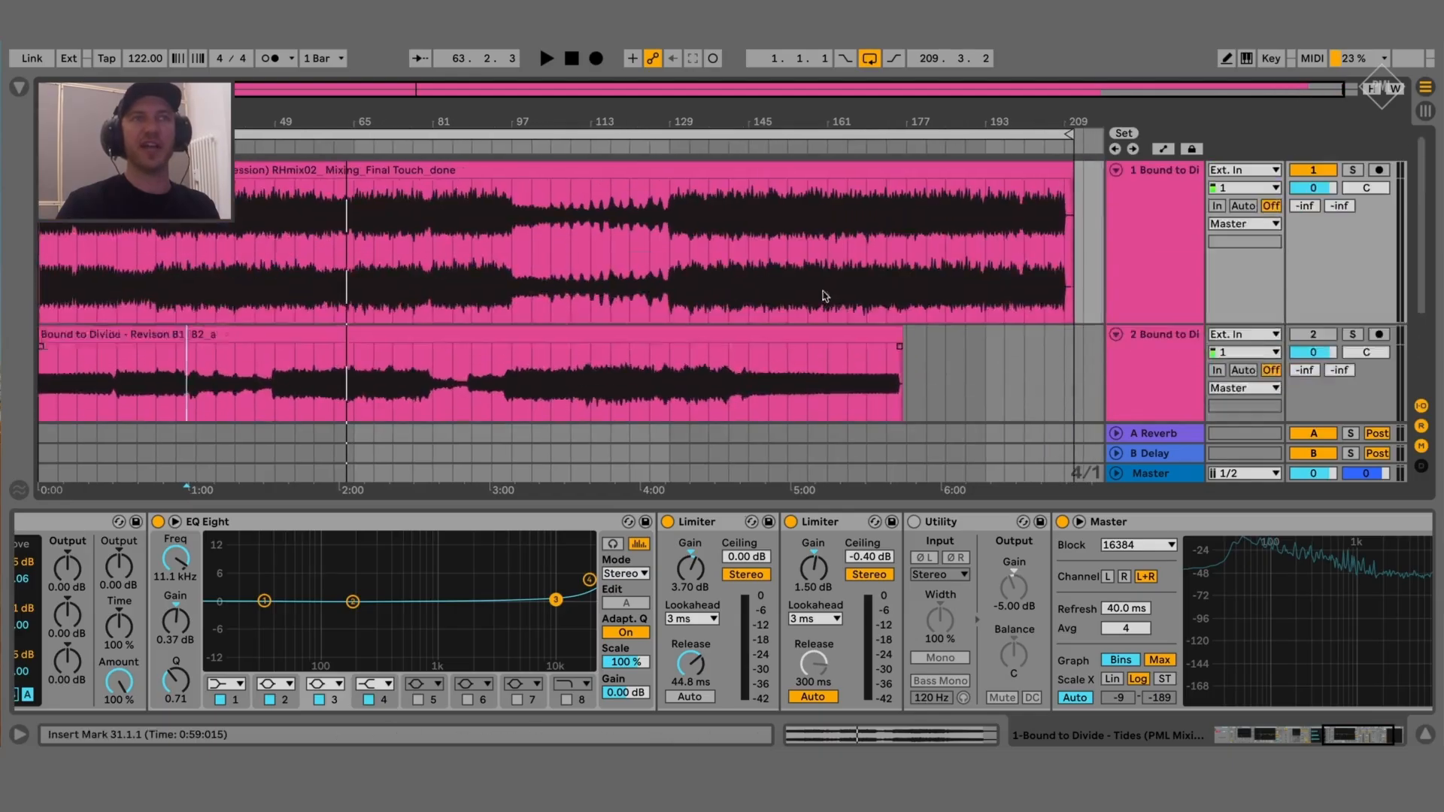
{"action": "left_click", "coordinate": [1168, 236]}
{"action": "left_click", "coordinate": [1019, 579]}
{"action": "scroll", "coordinate": [1029, 575], "scroll_direction": "left", "scroll_amount": 15}
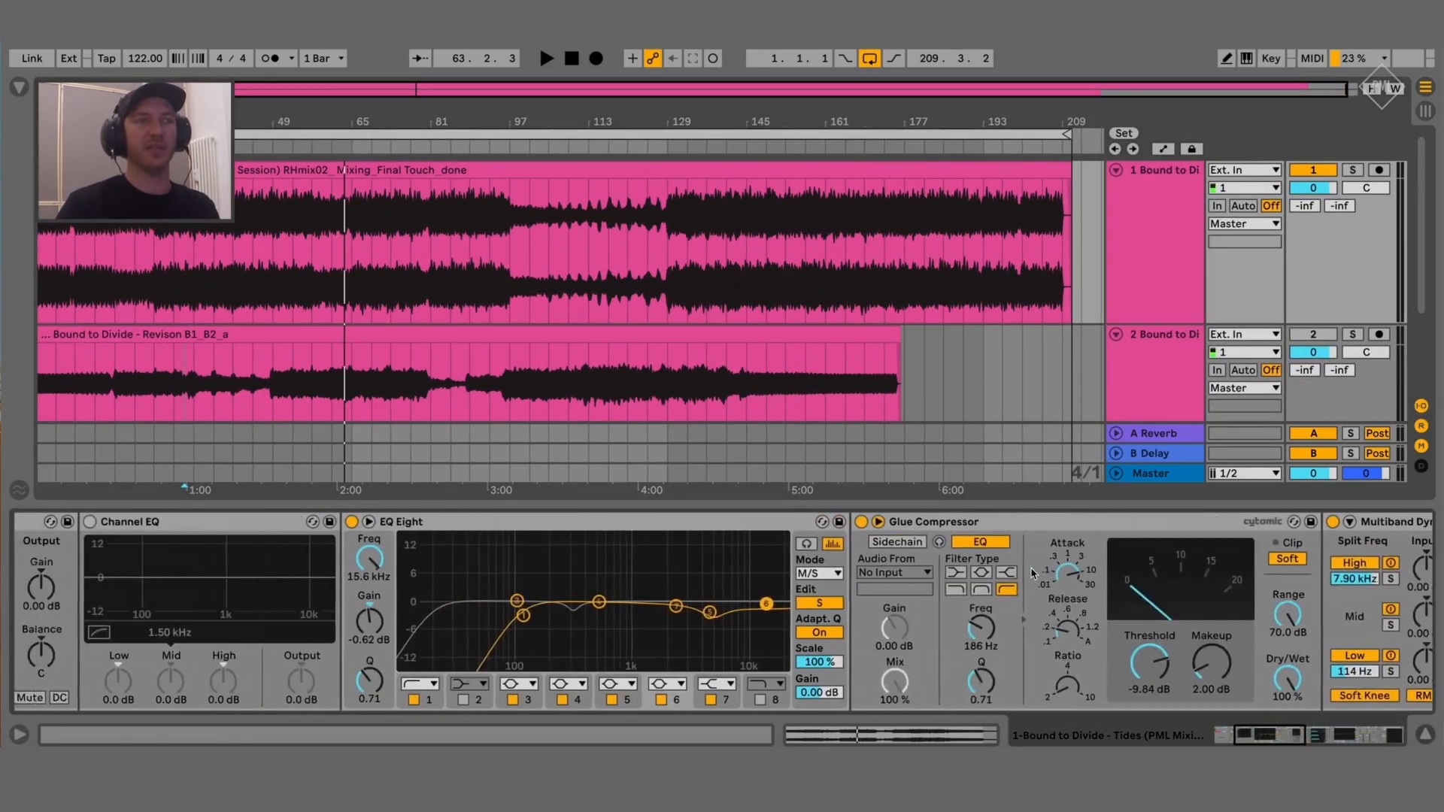
{"action": "scroll", "coordinate": [1028, 576], "scroll_direction": "right", "scroll_amount": 15}
{"action": "left_click", "coordinate": [1232, 283]}
{"action": "scroll", "coordinate": [1051, 219], "scroll_direction": "right", "scroll_amount": 1}
{"action": "scroll", "coordinate": [712, 228], "scroll_direction": "down", "scroll_amount": 3}
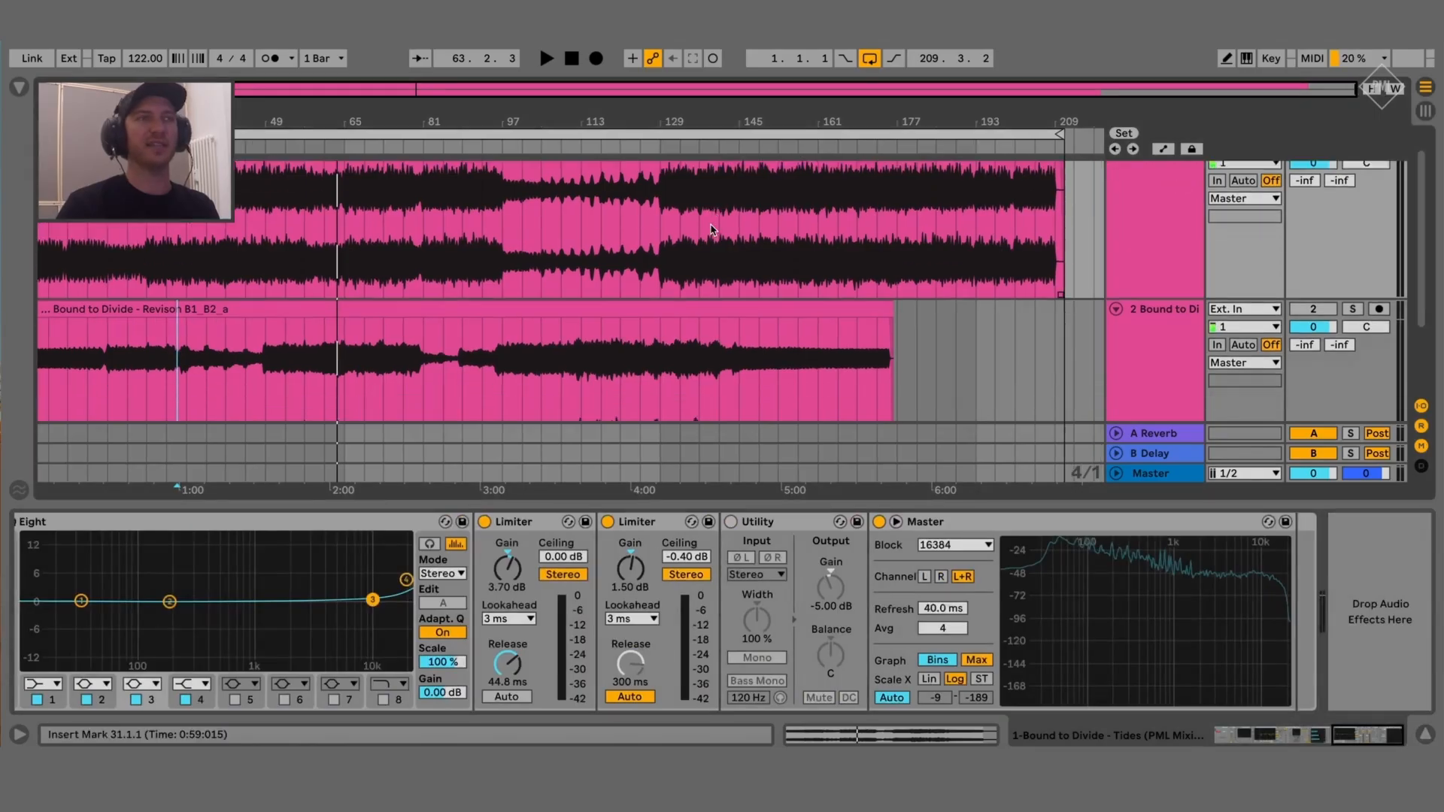
Examine the second track's mastering plugin chain and hide the device chain to see both full tracks
{"action": "left_click", "coordinate": [1179, 341]}
{"action": "left_click", "coordinate": [630, 648]}
{"action": "scroll", "coordinate": [630, 648], "scroll_direction": "right", "scroll_amount": 10}
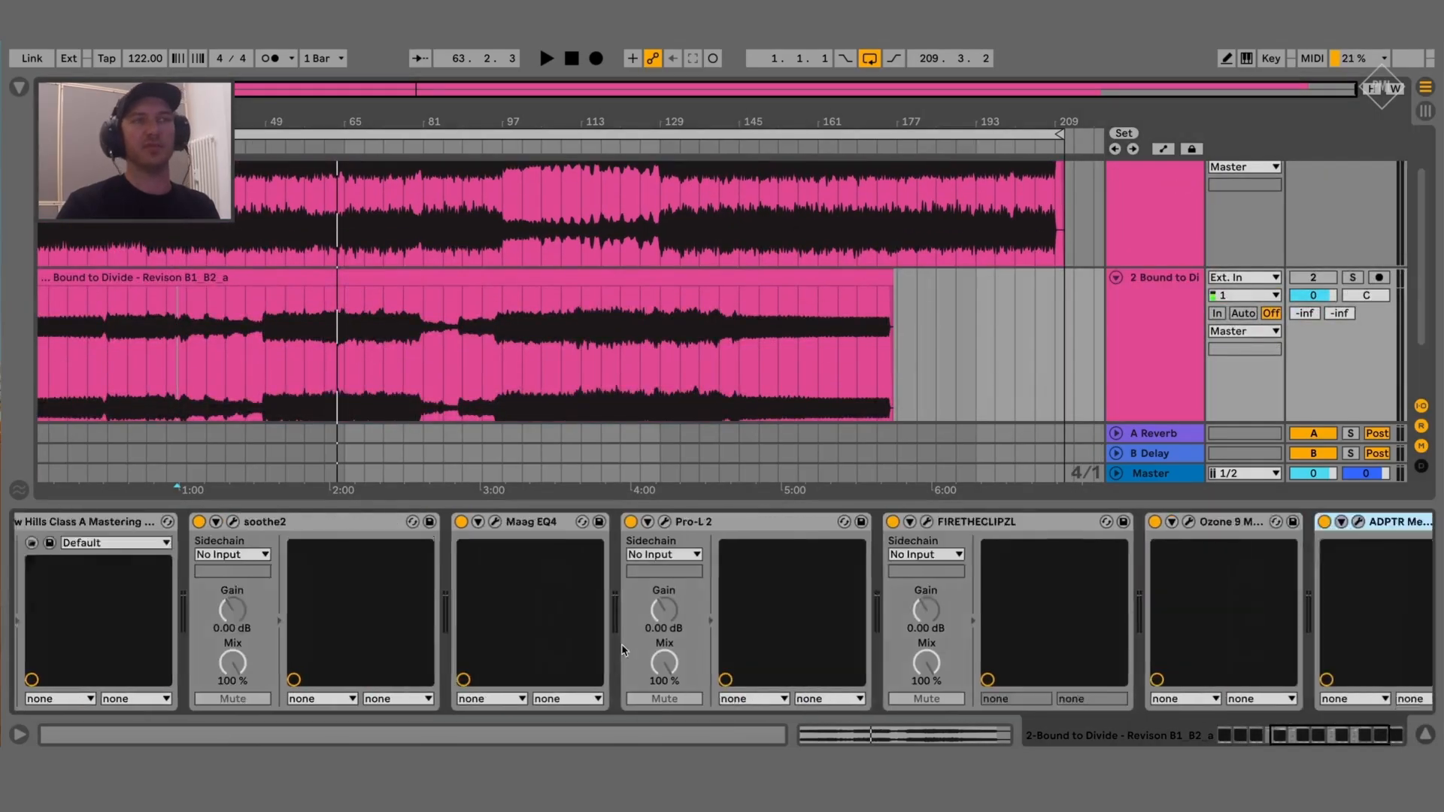
{"action": "scroll", "coordinate": [630, 648], "scroll_direction": "left", "scroll_amount": 10}
{"action": "left_click", "coordinate": [1424, 733]}
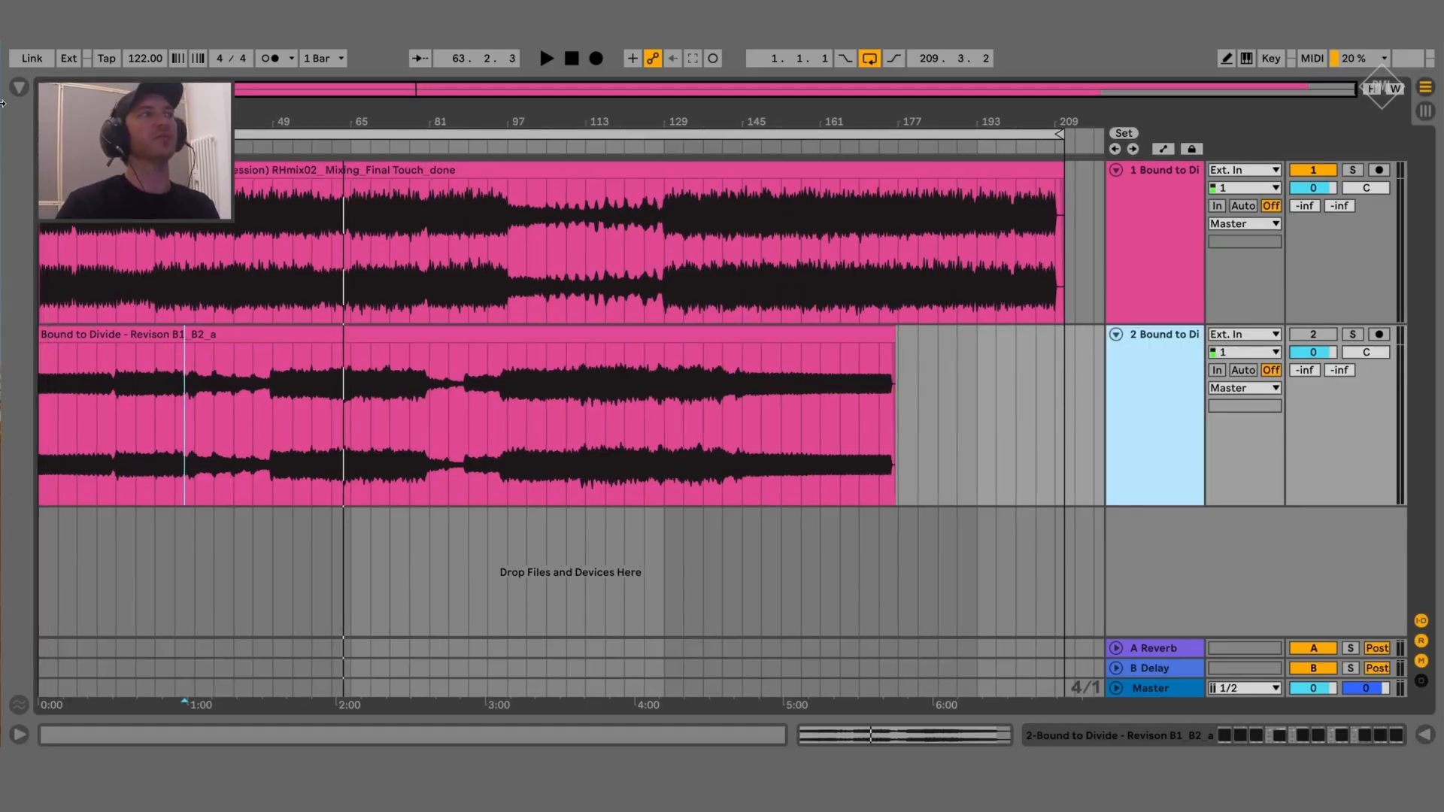
{"action": "scroll", "coordinate": [570, 391], "scroll_direction": "up", "scroll_amount": 2}
{"action": "scroll", "coordinate": [569, 391], "scroll_direction": "down", "scroll_amount": 3}
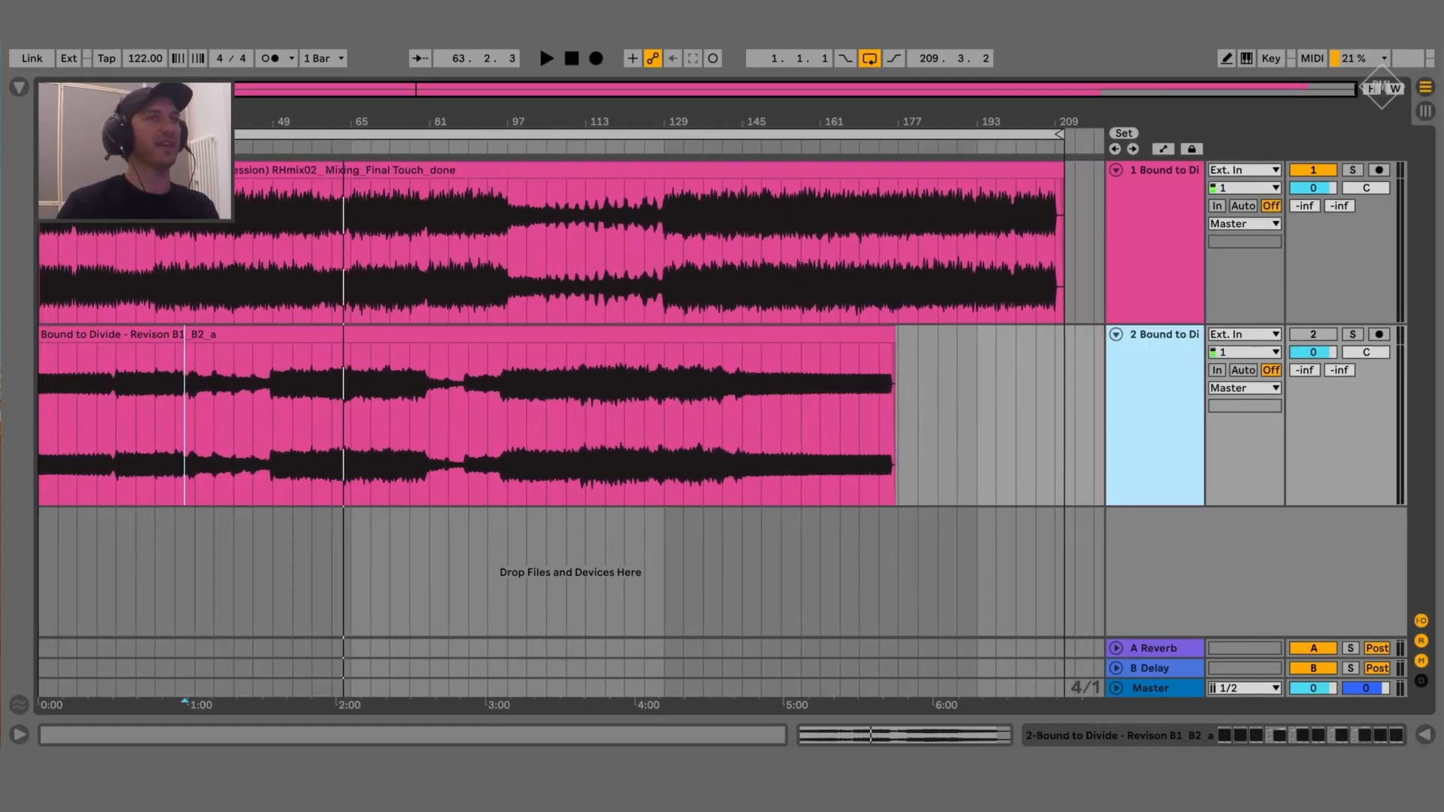
Deactivate the first track and activate the second track
{"action": "left_click", "coordinate": [1176, 248]}
{"action": "left_click", "coordinate": [1178, 392]}
{"action": "left_click", "coordinate": [1309, 173]}
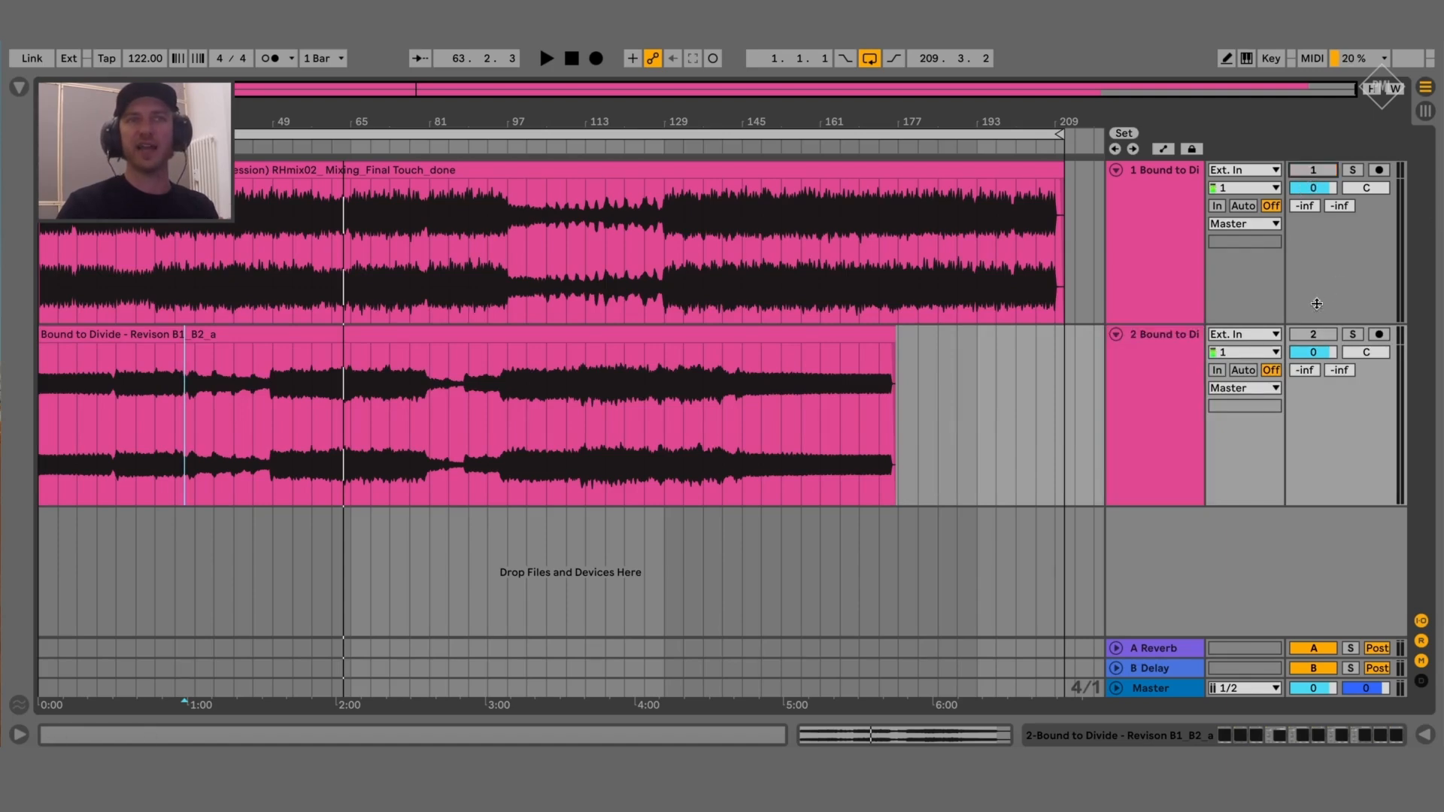
{"action": "left_click", "coordinate": [1322, 337]}
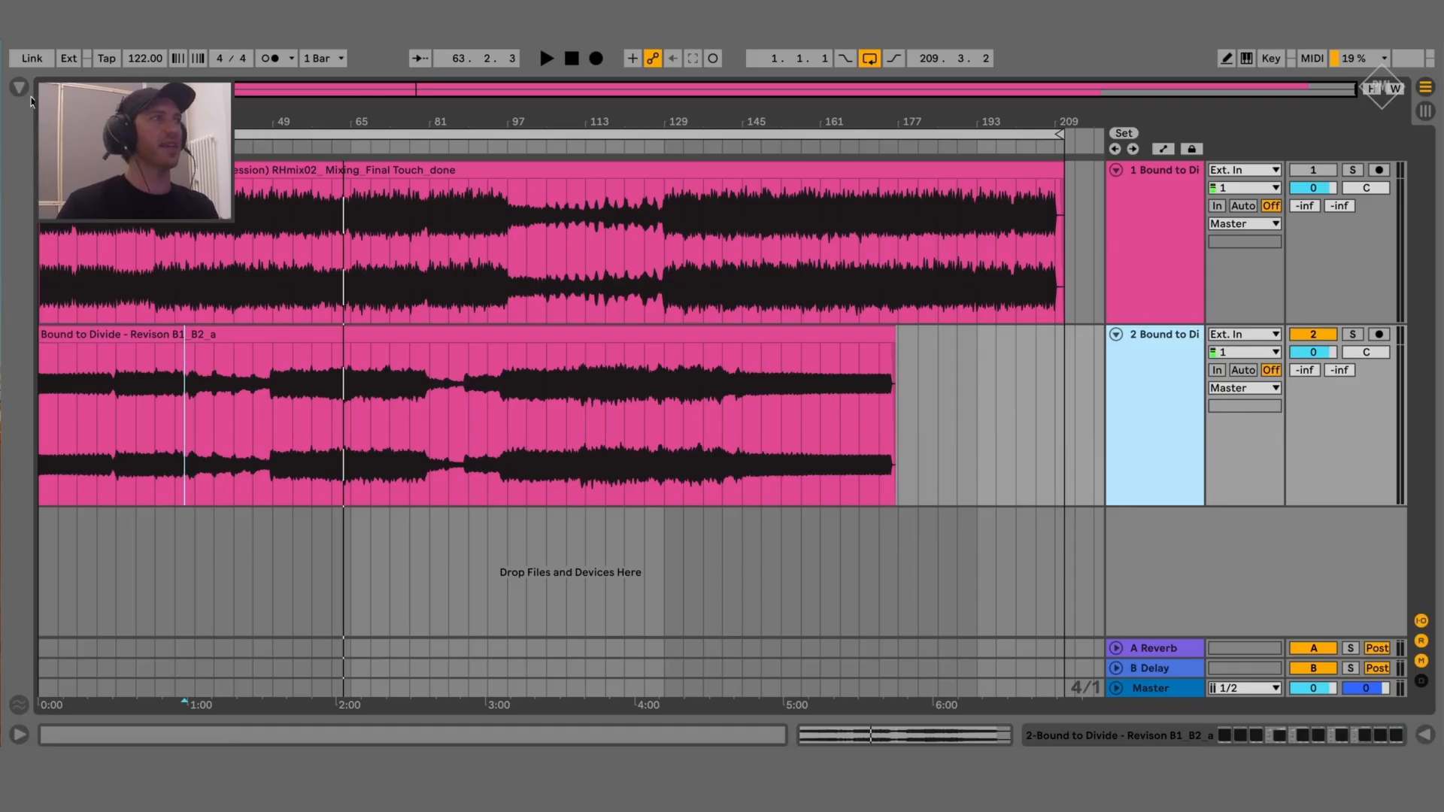
Look through the second track's plugin chain, inspect the Knif Audio Soma settings, and close the plugin
{"action": "left_click_drag", "start_coordinate": [45, 105], "coordinate": [38, 115]}
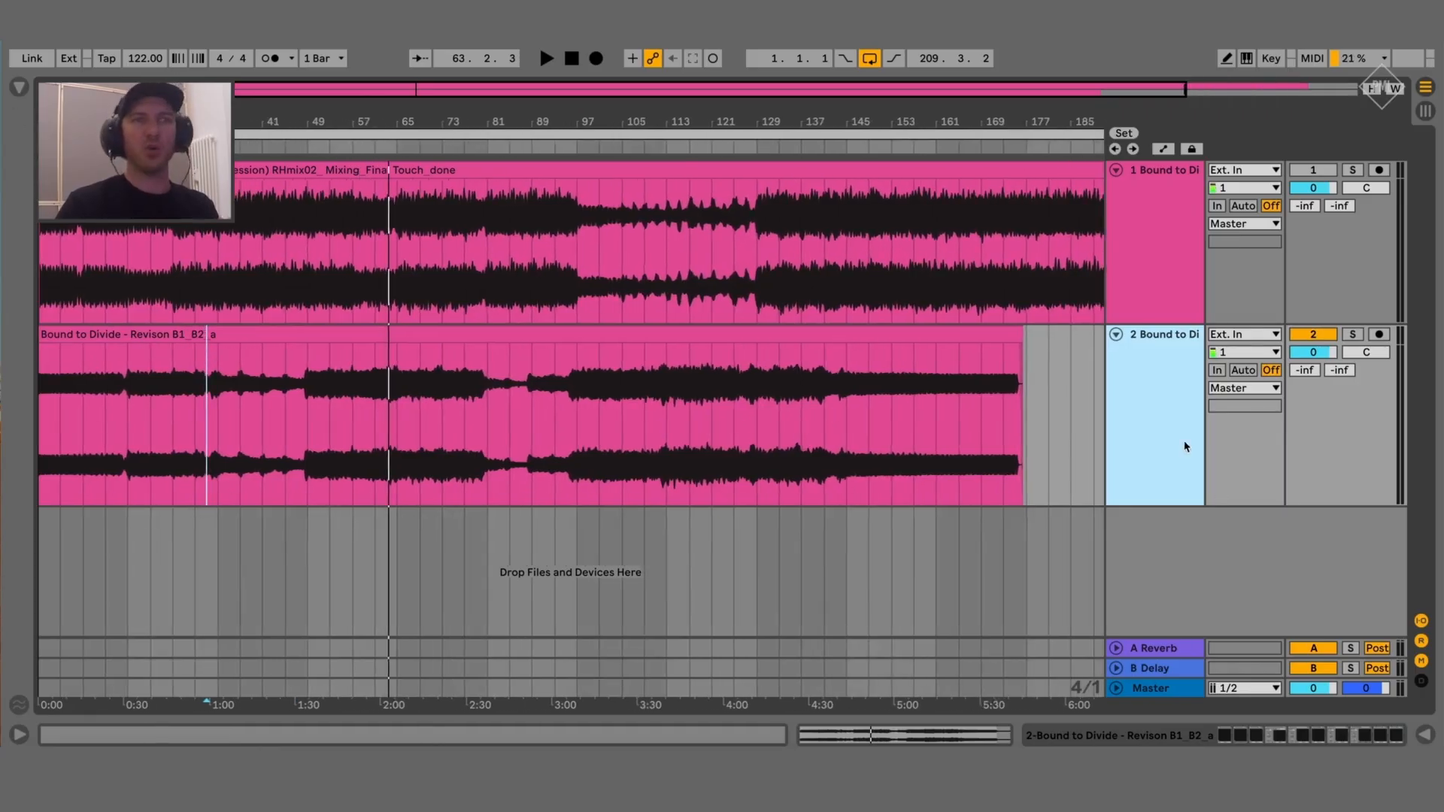
{"action": "double_click", "coordinate": [1179, 412]}
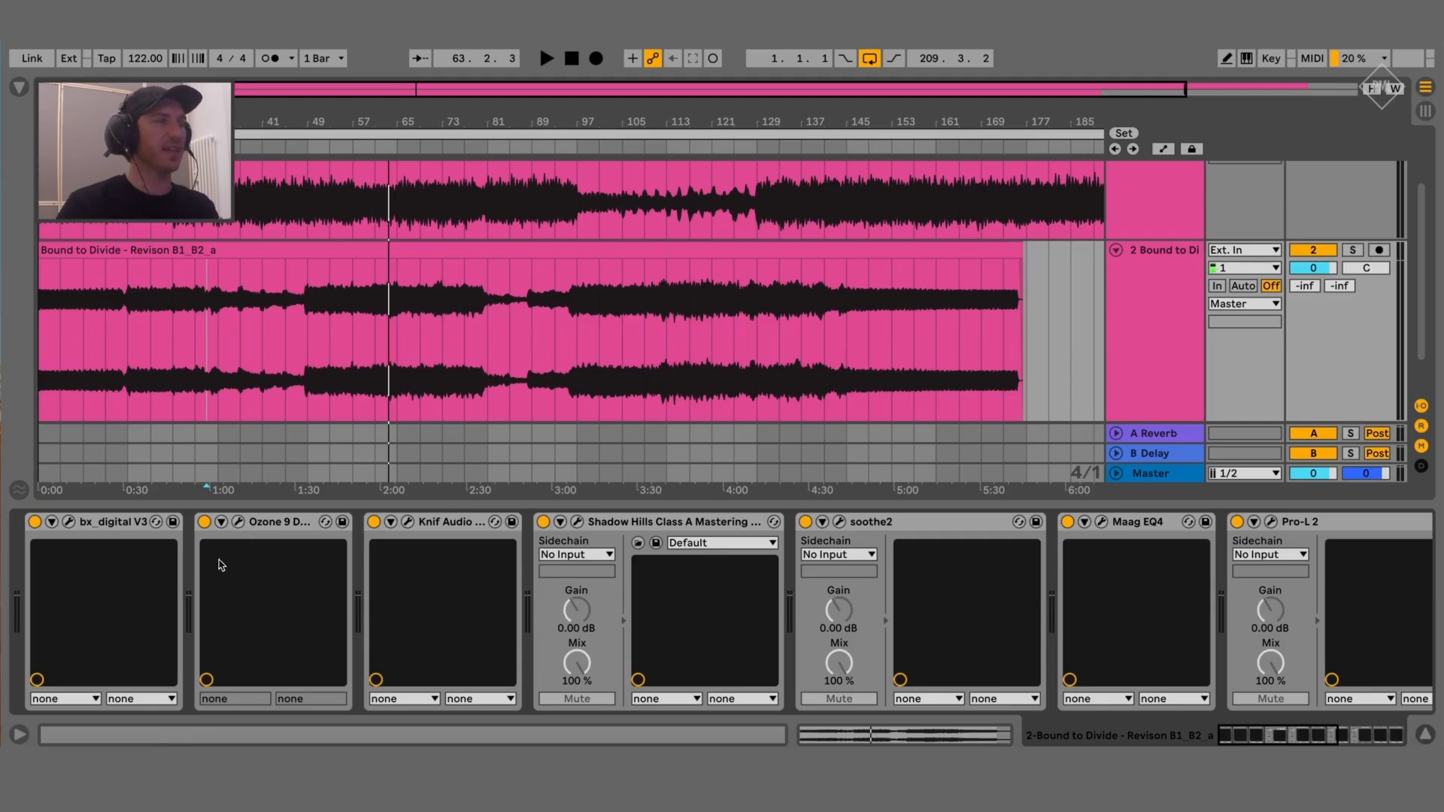
{"action": "scroll", "coordinate": [604, 586], "scroll_direction": "right", "scroll_amount": 9}
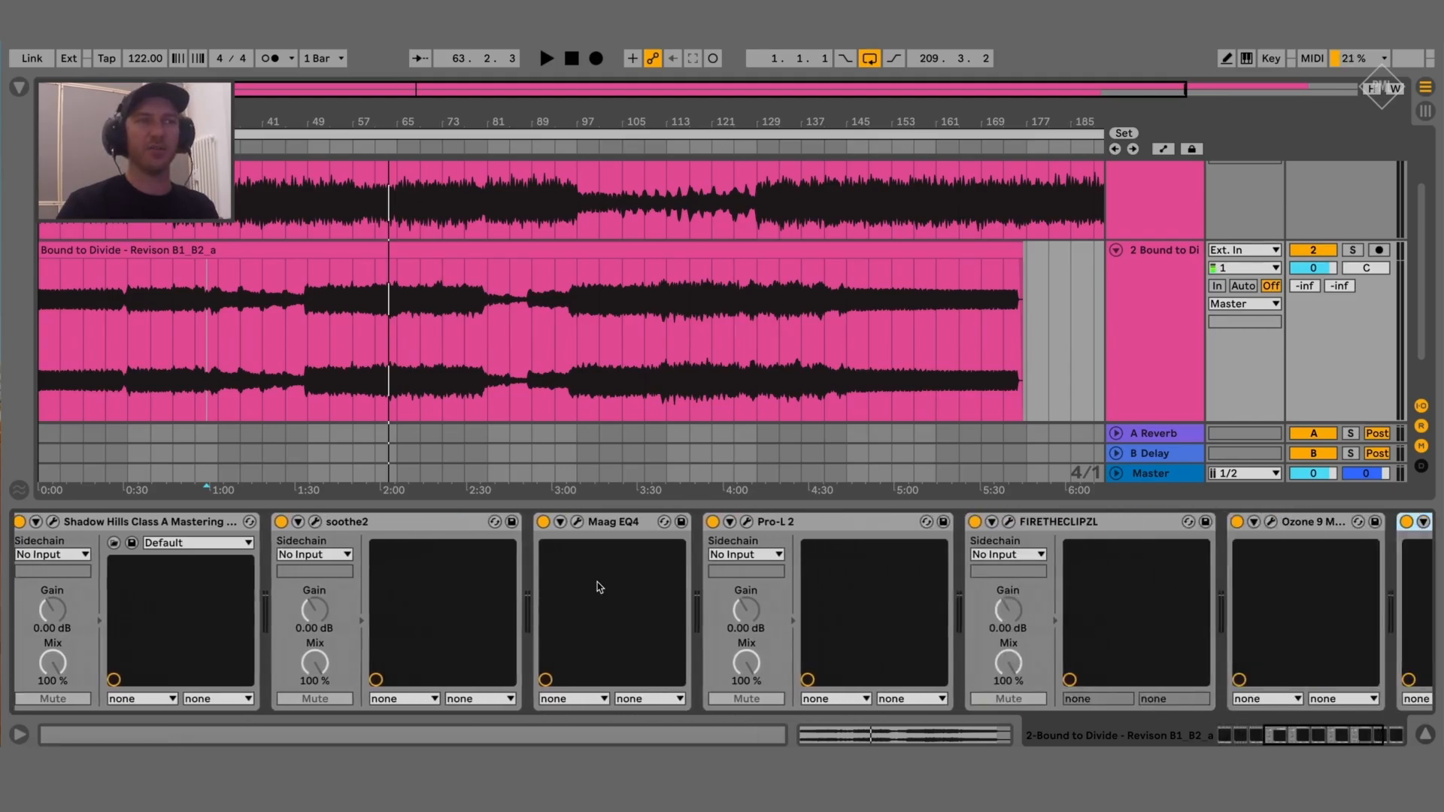
{"action": "scroll", "coordinate": [595, 587], "scroll_direction": "right", "scroll_amount": 1}
{"action": "scroll", "coordinate": [595, 587], "scroll_direction": "left", "scroll_amount": 9}
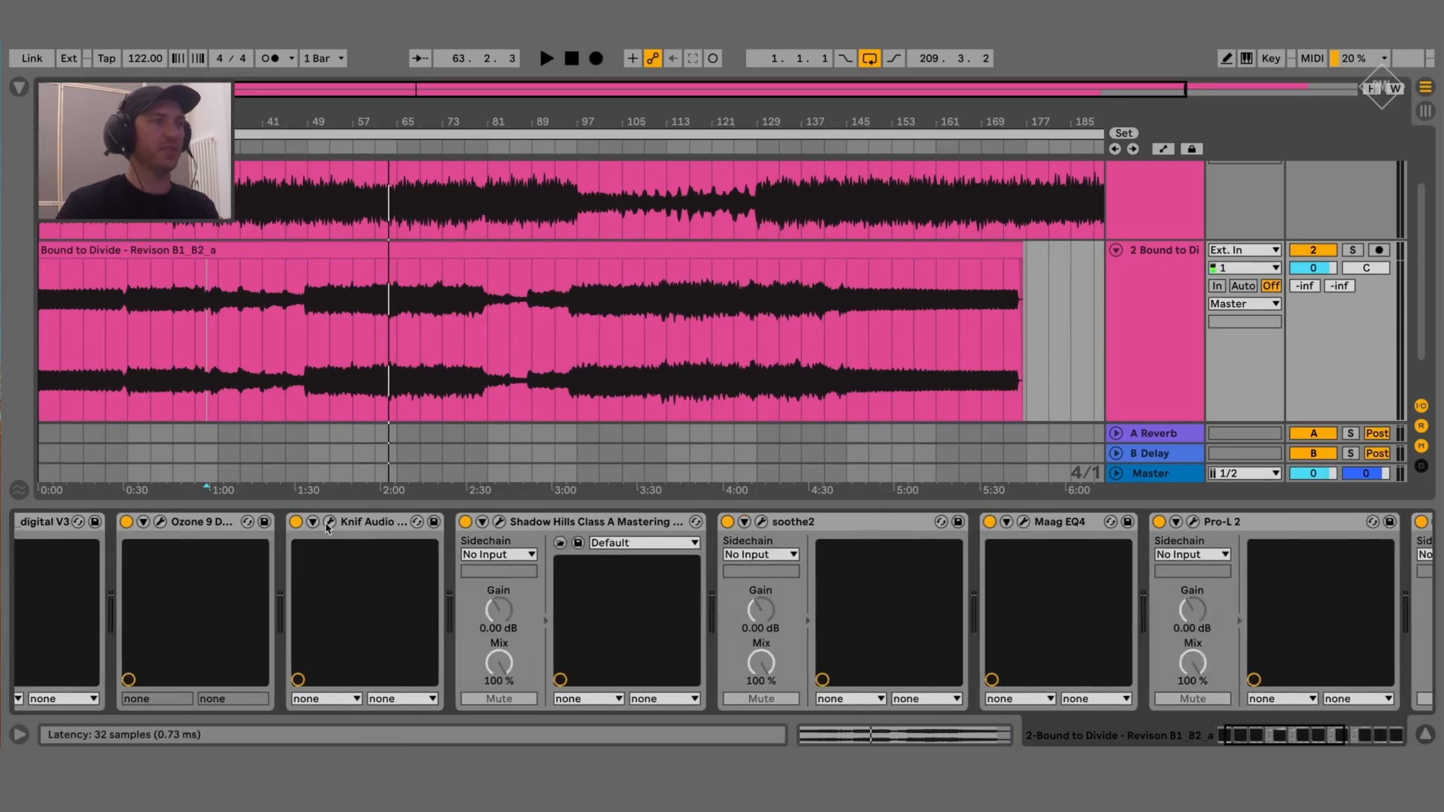
{"action": "left_click", "coordinate": [329, 522]}
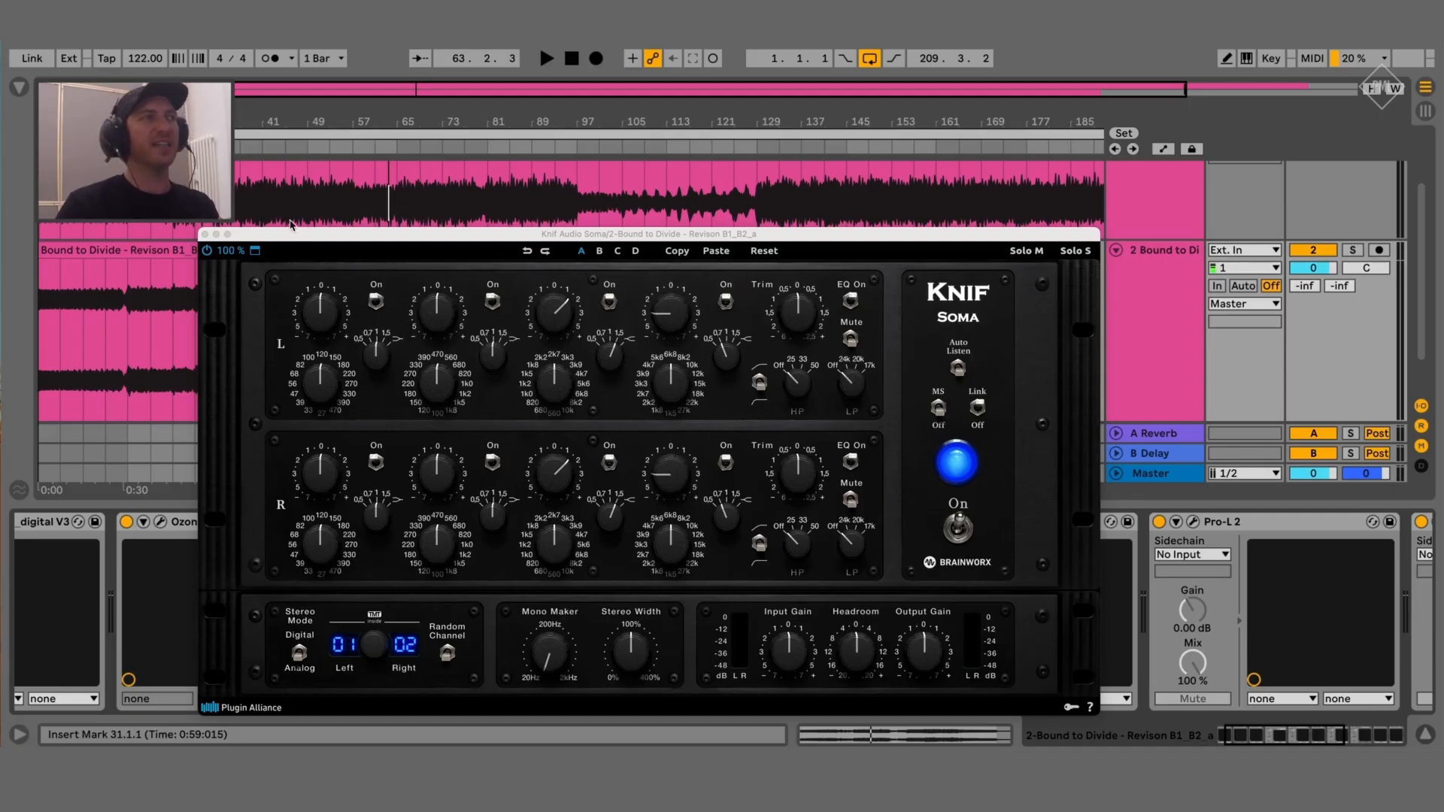
{"action": "left_click", "coordinate": [205, 234]}
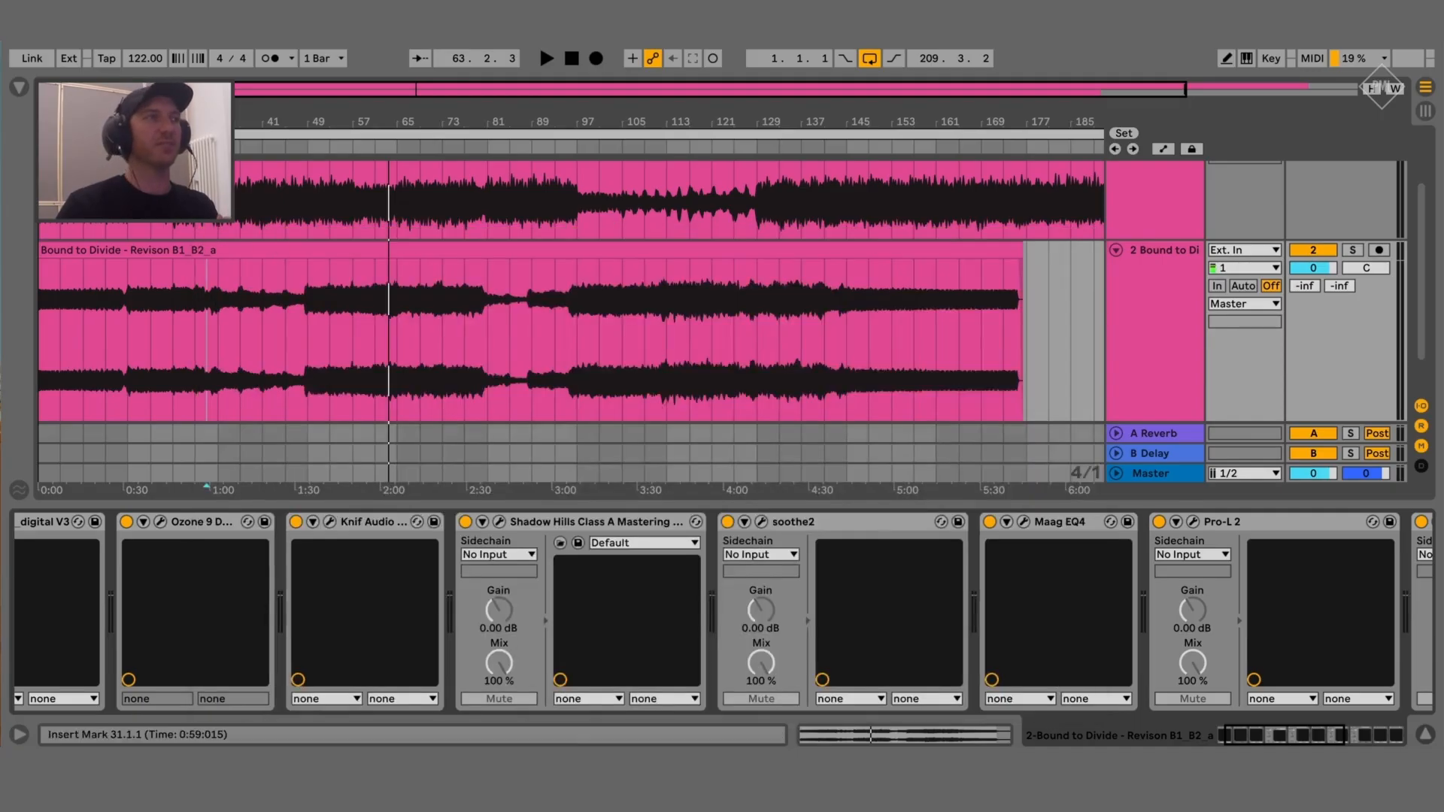
Play the second track from about bar 57 and review the Knif Audio Soma's band gains while listening, closing the plugin
{"action": "key", "text": "z"}
{"action": "left_click_drag", "start_coordinate": [482, 123], "coordinate": [483, 193]}
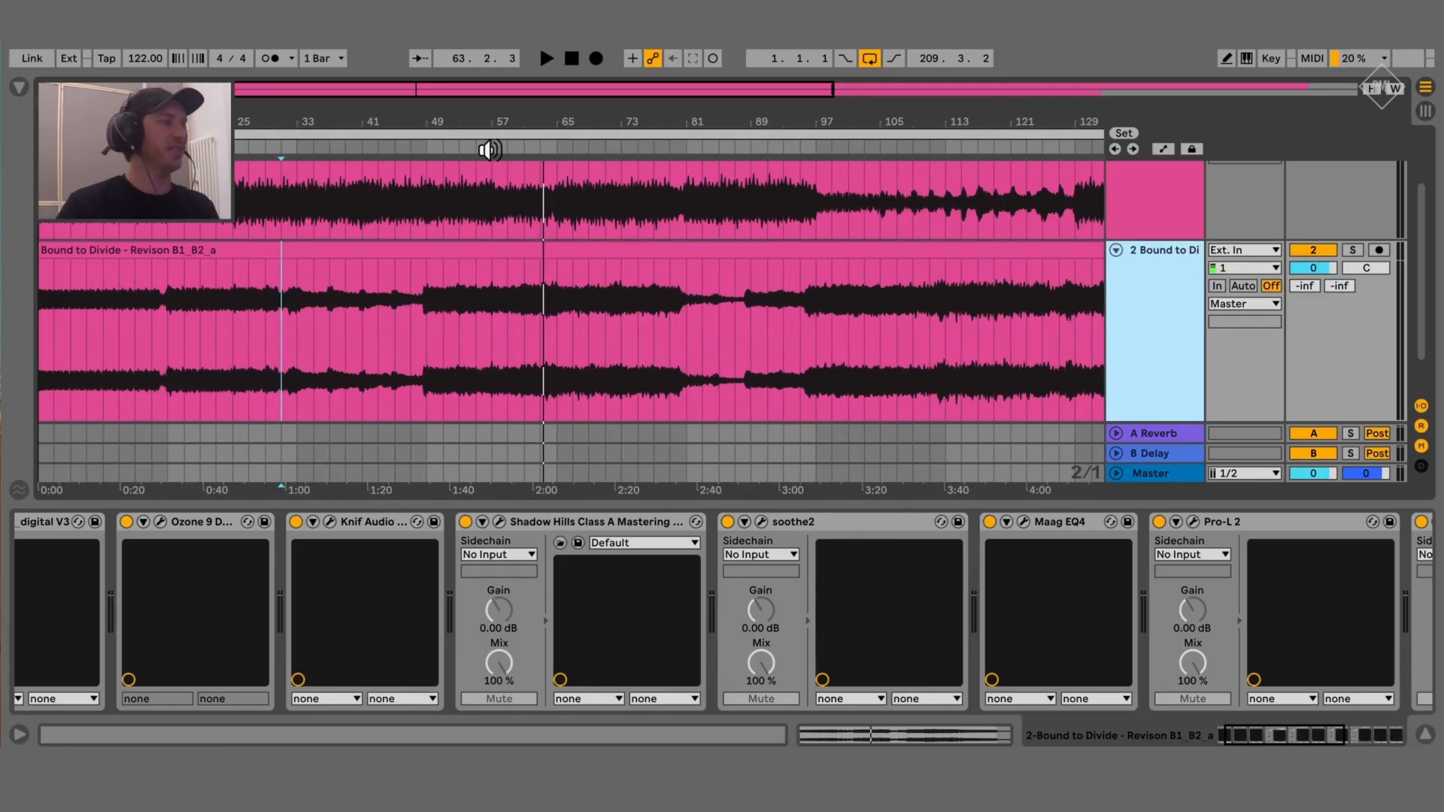
{"action": "left_click", "coordinate": [489, 150]}
{"action": "scroll", "coordinate": [586, 406], "scroll_direction": "down", "scroll_amount": 2}
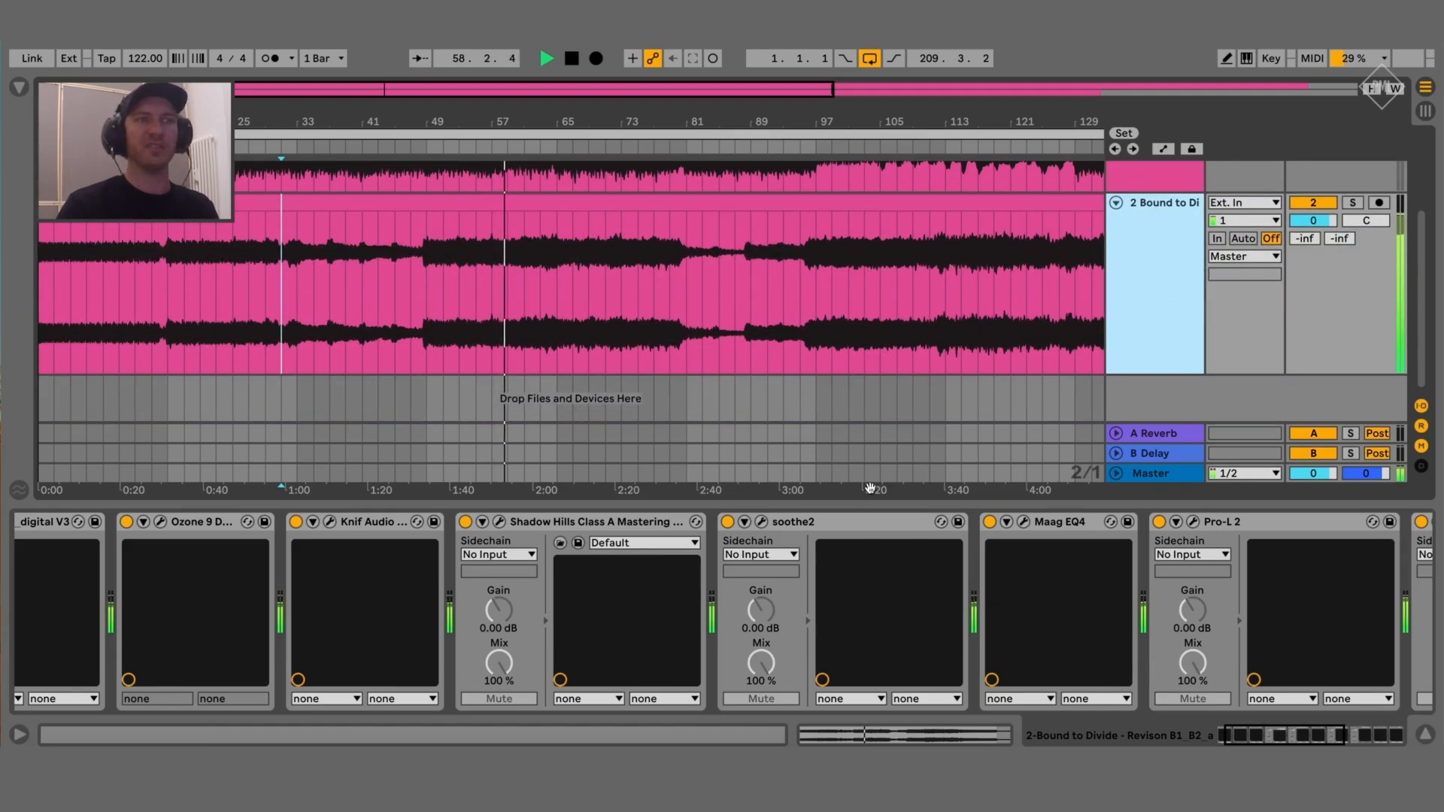
{"action": "left_click", "coordinate": [330, 521]}
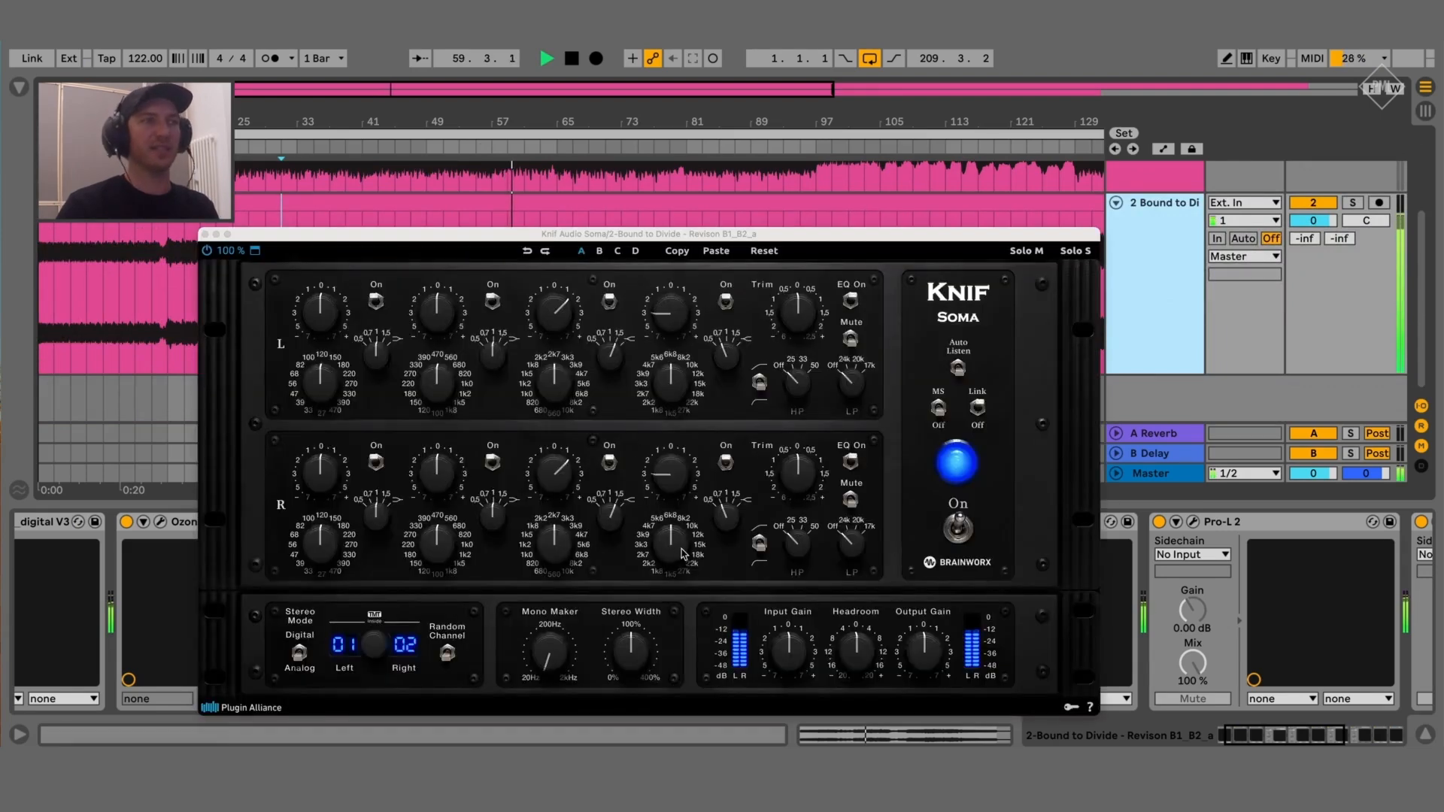
{"action": "mouse_move", "coordinate": [670, 480]}
{"action": "left_mouse_down"}
{"action": "mouse_move", "coordinate": [673, 411]}
{"action": "mouse_move", "coordinate": [671, 473]}
{"action": "left_mouse_up"}
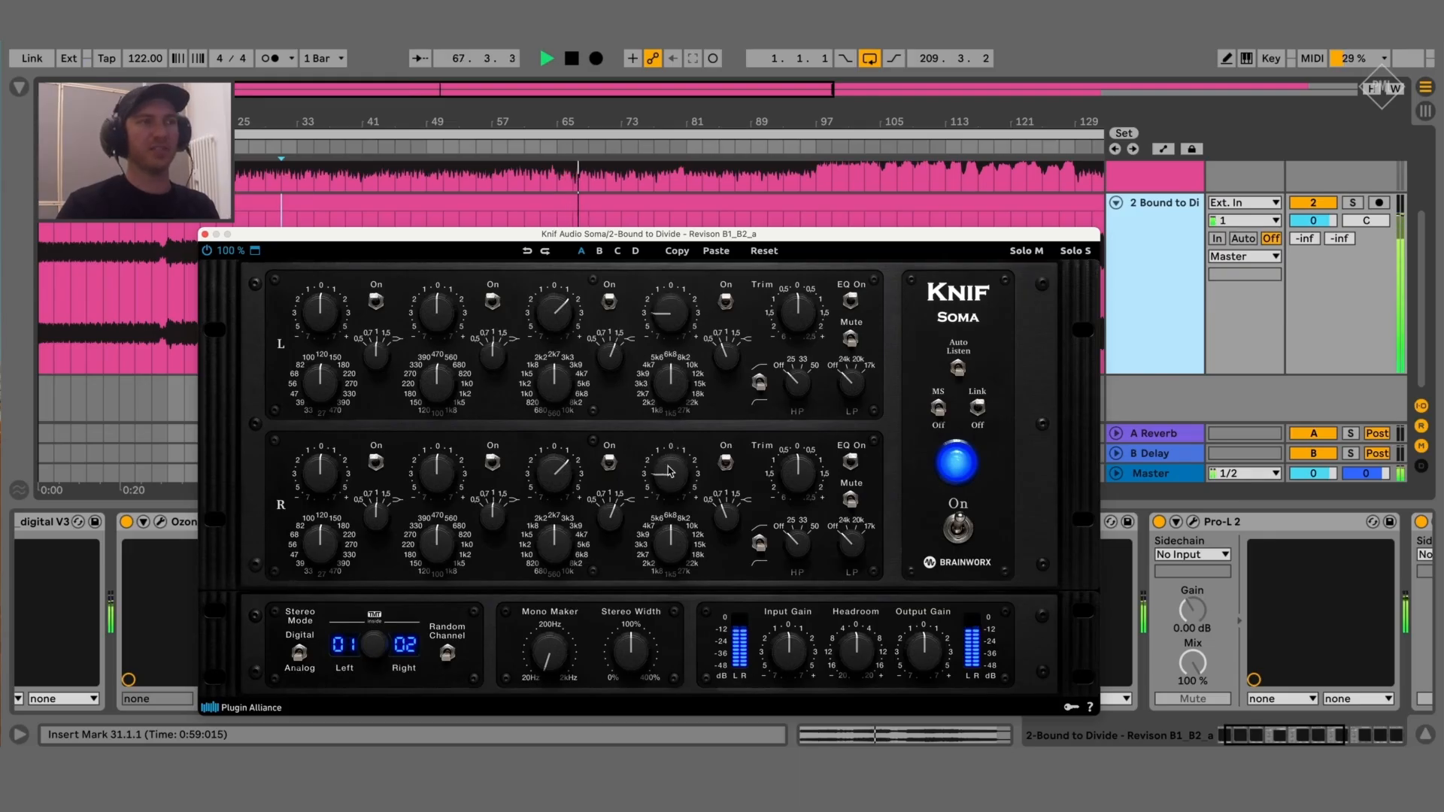
{"action": "left_click", "coordinate": [205, 235]}
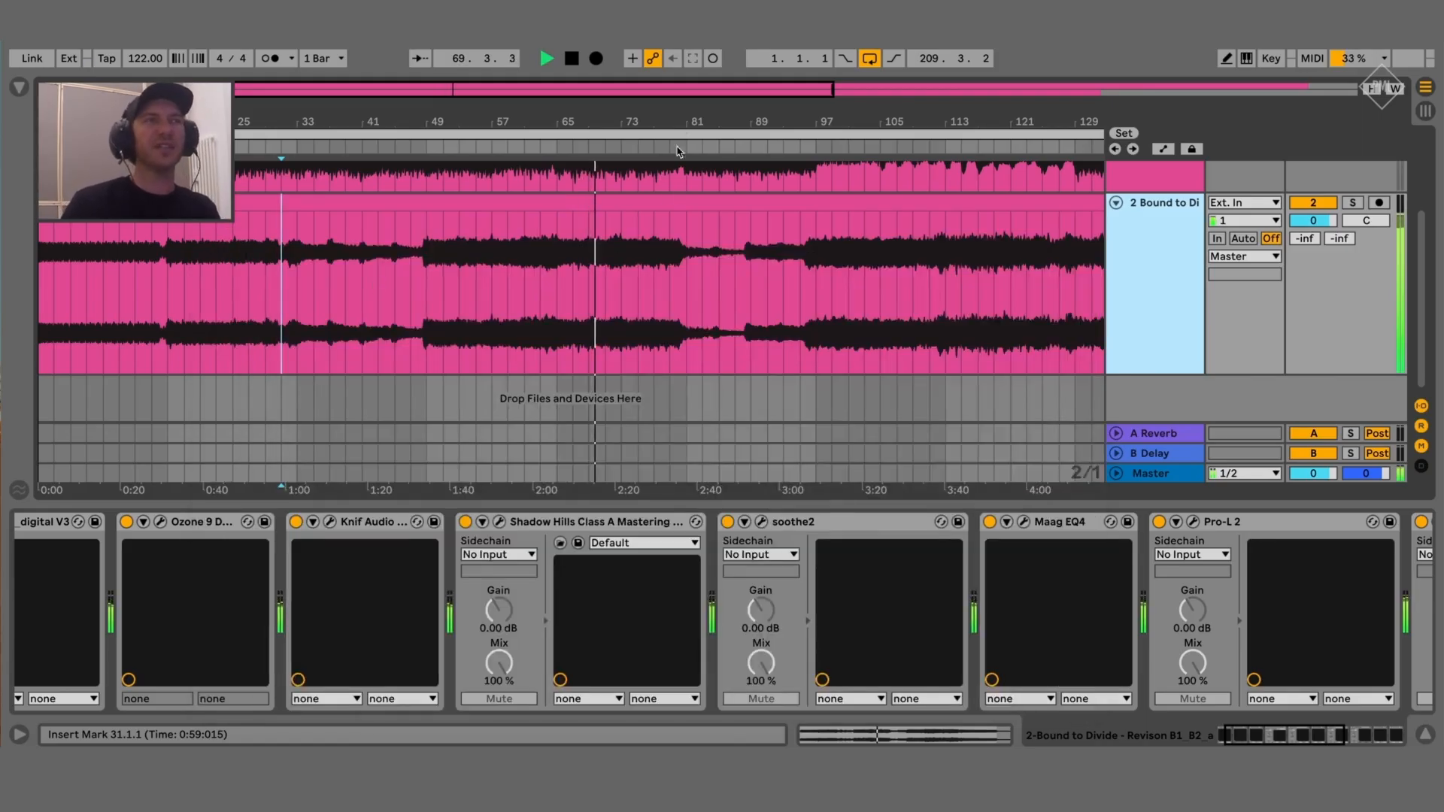
Raise the Pro-L 2 gain on the second track to +7.0 during playback and close the plugin
{"action": "left_click_drag", "start_coordinate": [690, 123], "coordinate": [484, 115]}
{"action": "left_click_drag", "start_coordinate": [38, 115], "coordinate": [38, 127]}
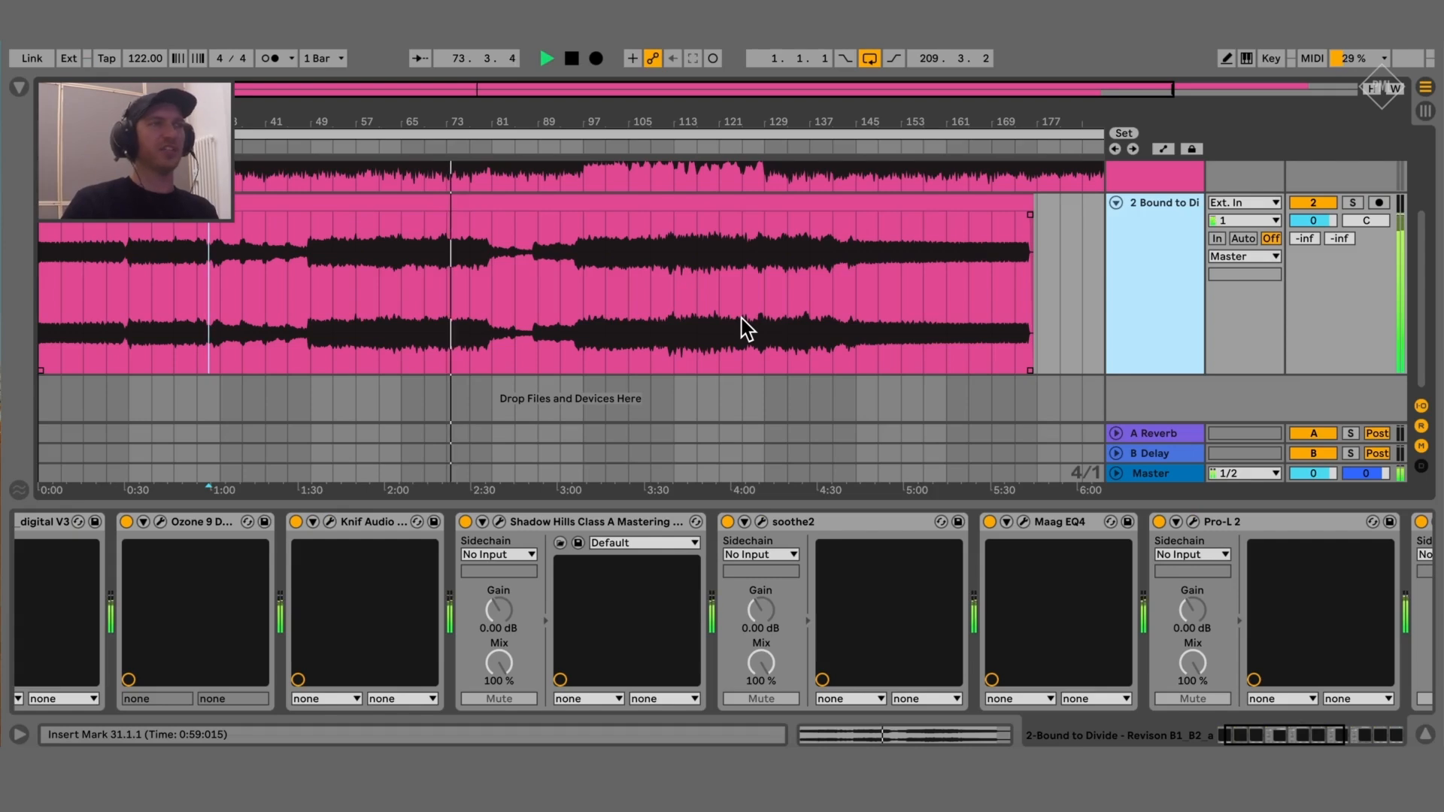
{"action": "left_click", "coordinate": [632, 548]}
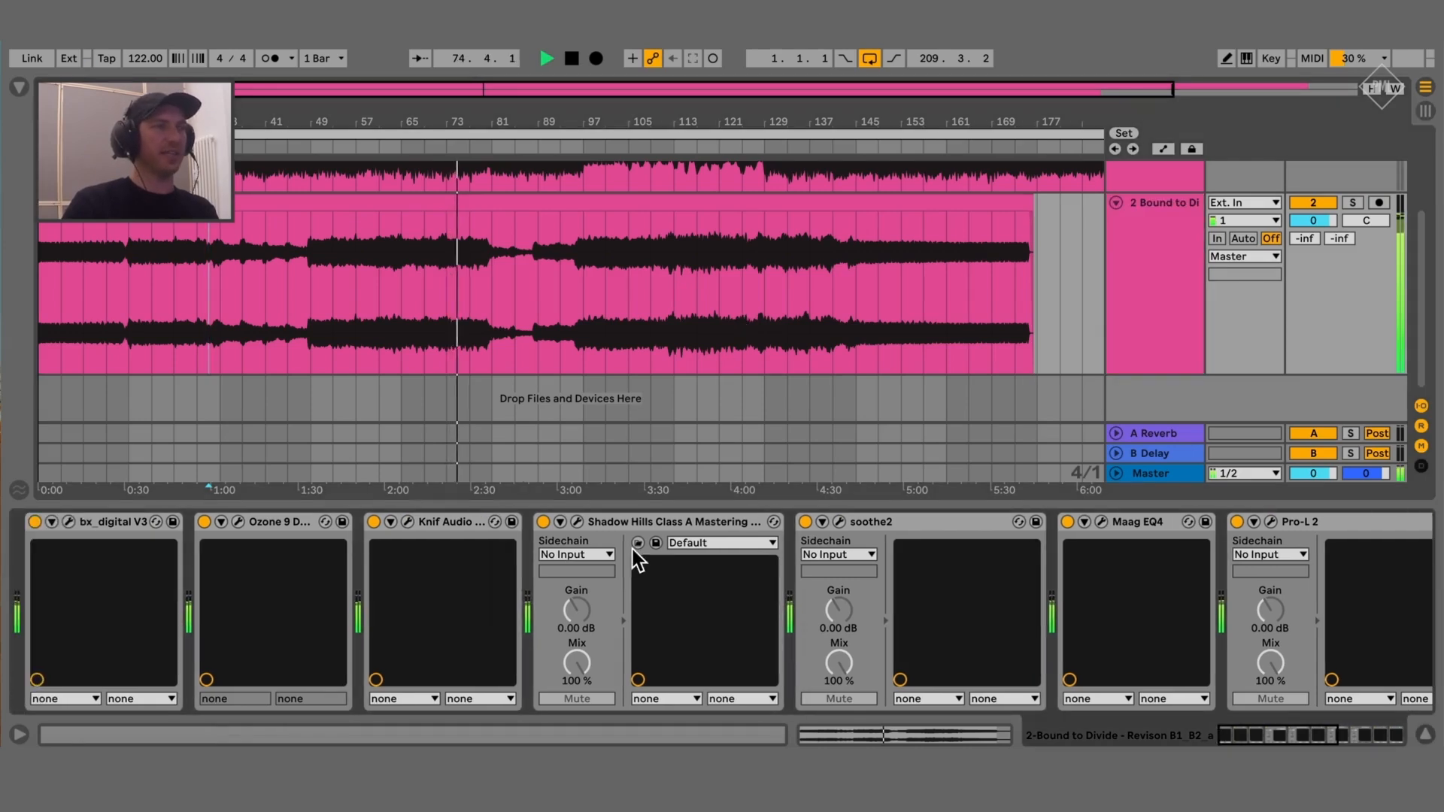
{"action": "scroll", "coordinate": [633, 551], "scroll_direction": "right", "scroll_amount": 5}
{"action": "scroll", "coordinate": [633, 551], "scroll_direction": "left", "scroll_amount": 3}
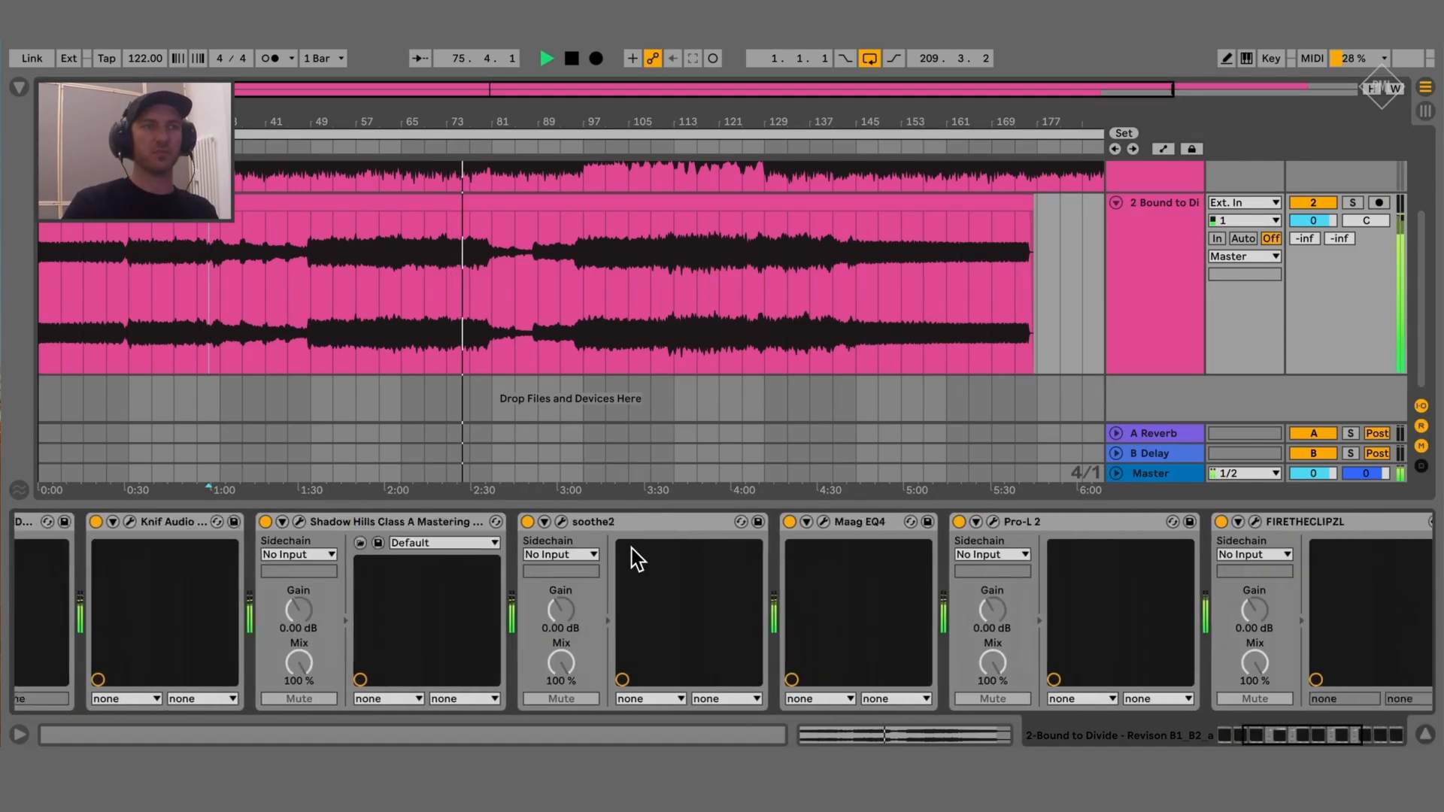
{"action": "scroll", "coordinate": [632, 548], "scroll_direction": "left", "scroll_amount": 3}
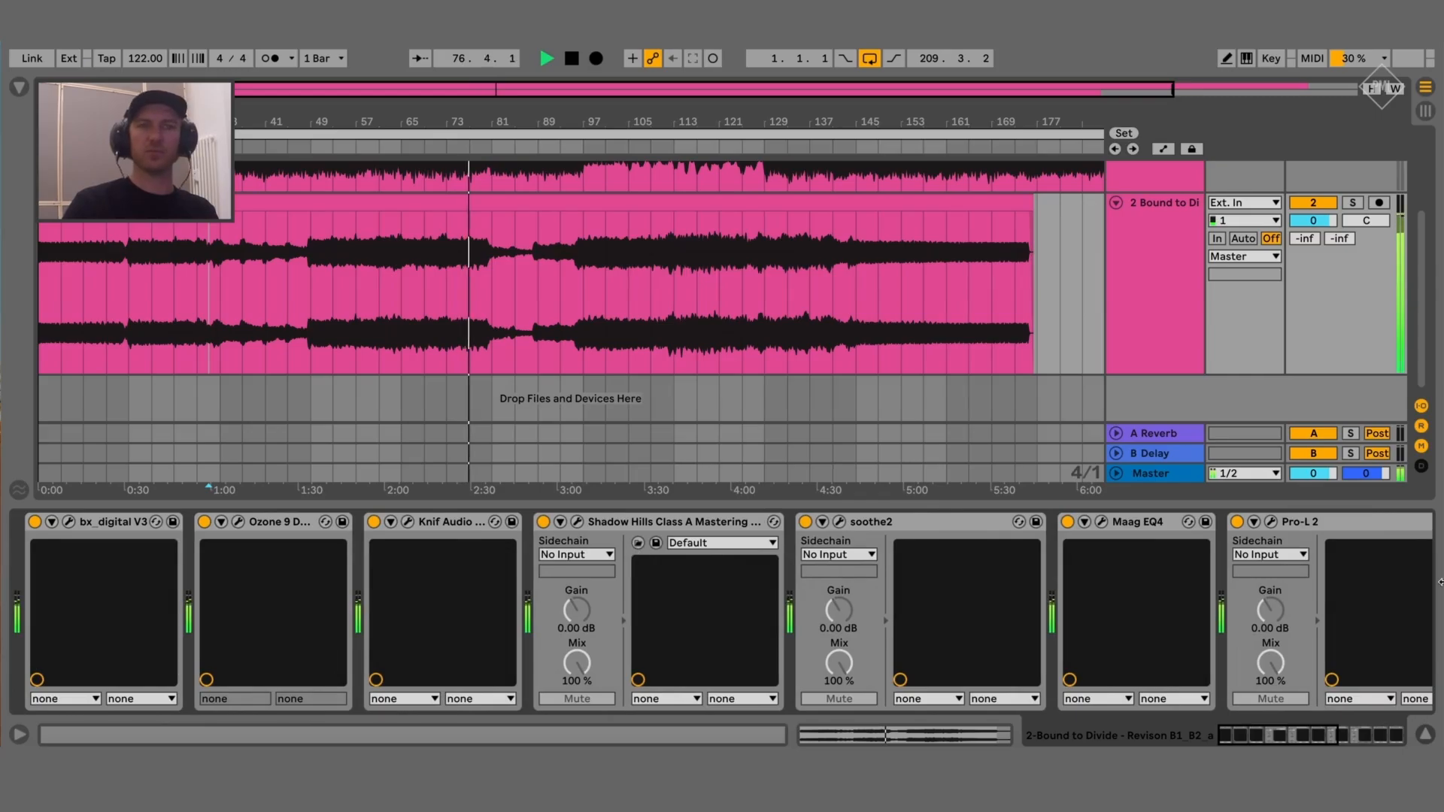
{"action": "scroll", "coordinate": [1224, 587], "scroll_direction": "right", "scroll_amount": 5}
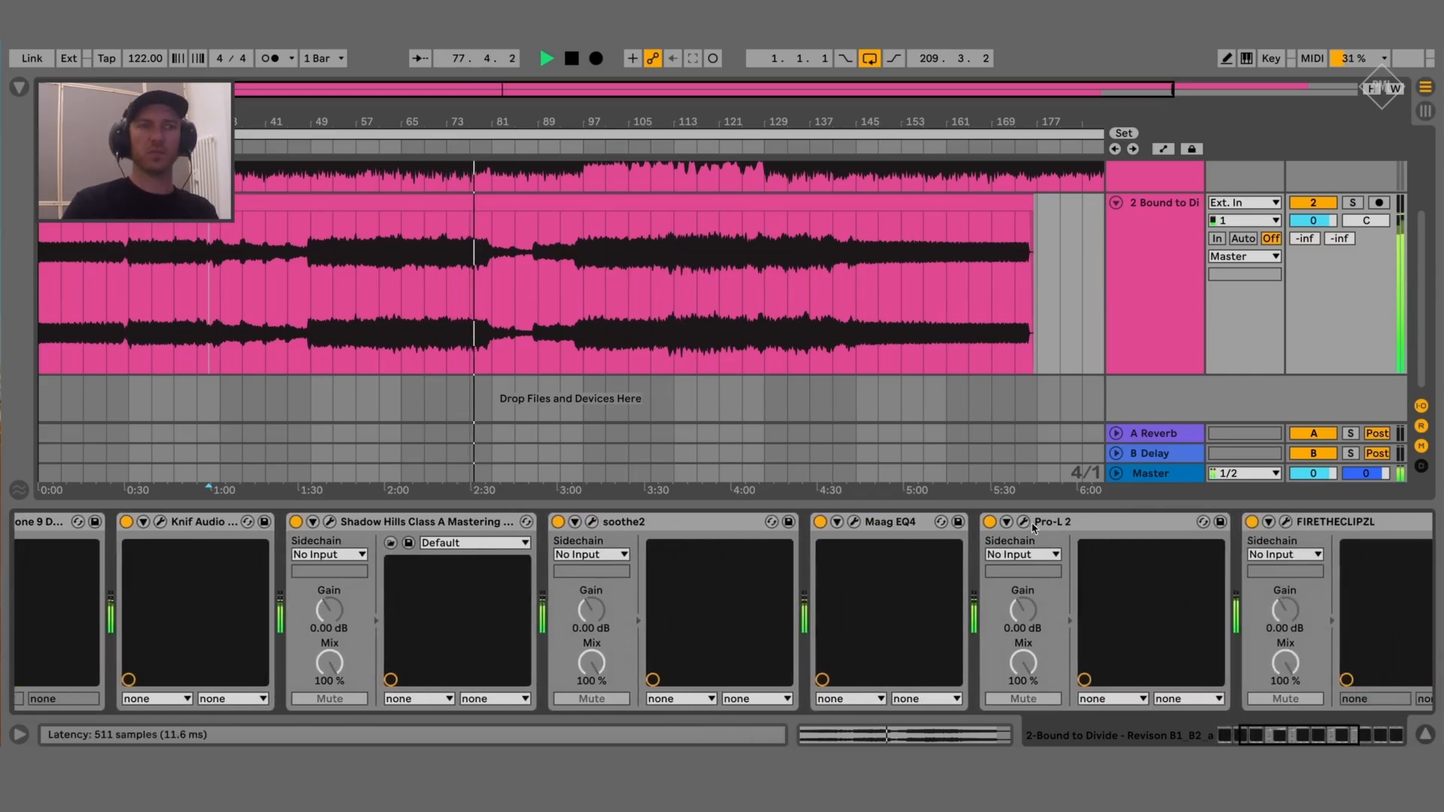
{"action": "left_click", "coordinate": [1023, 522]}
{"action": "mouse_move", "coordinate": [355, 482]}
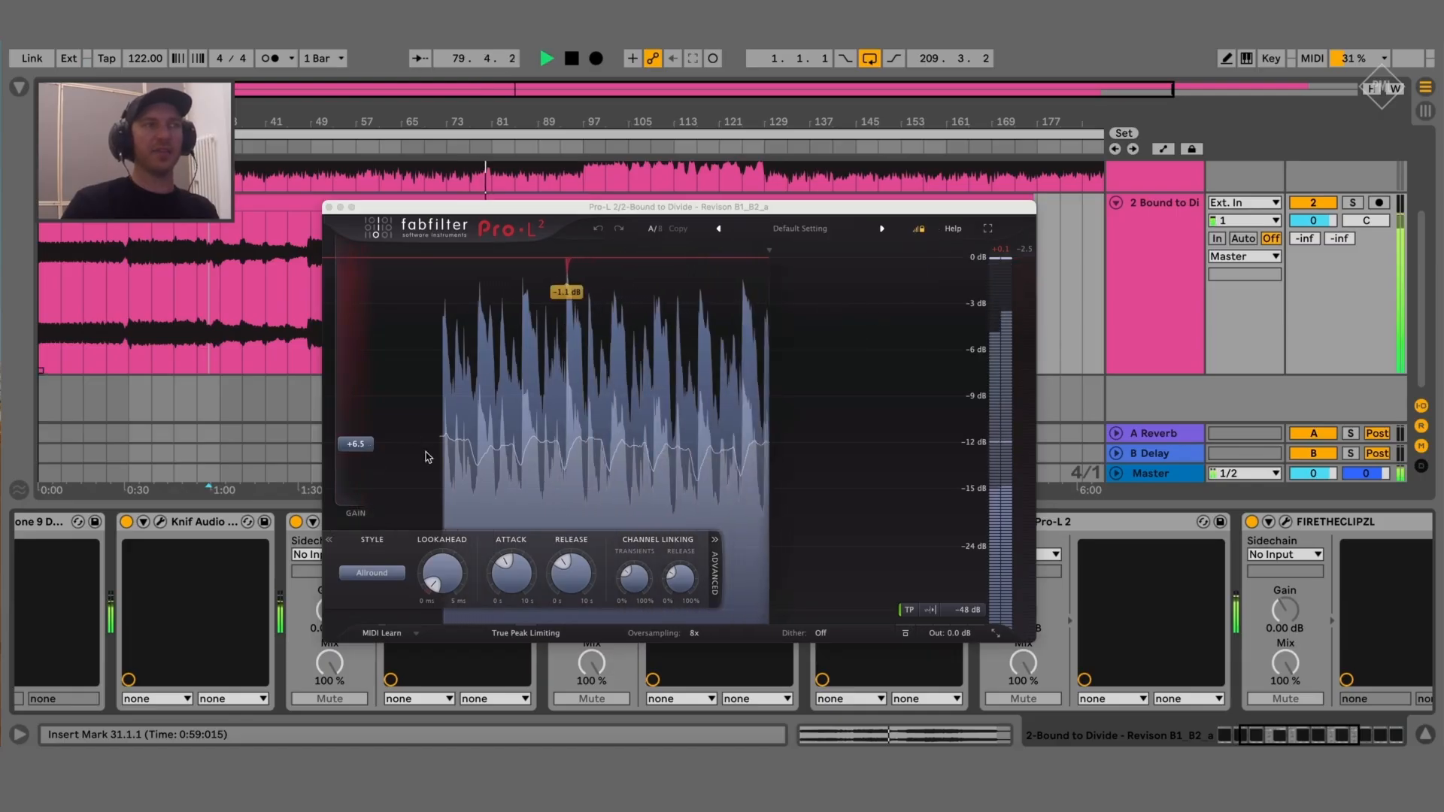
{"action": "left_click_drag", "start_coordinate": [367, 447], "coordinate": [366, 442]}
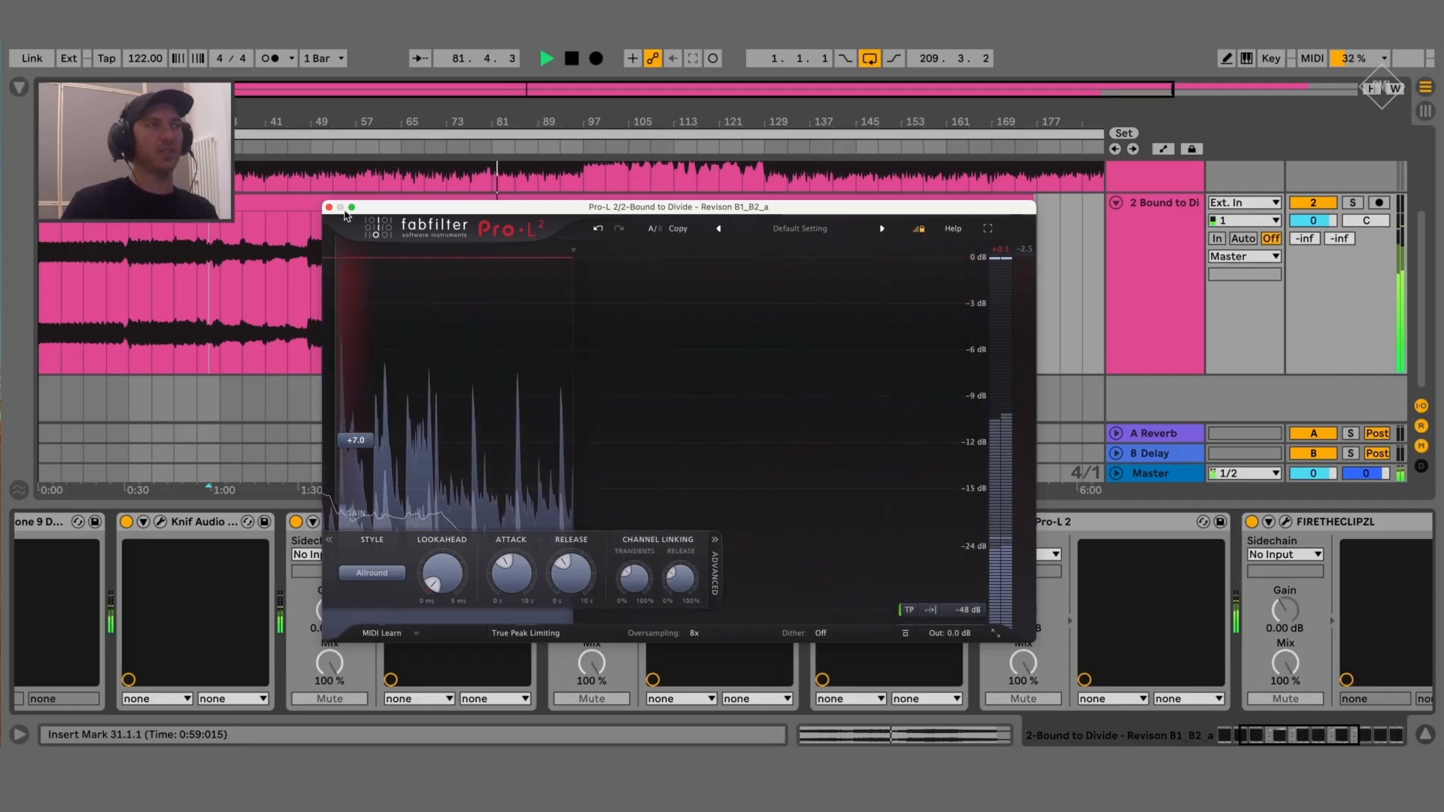
{"action": "left_click", "coordinate": [328, 207]}
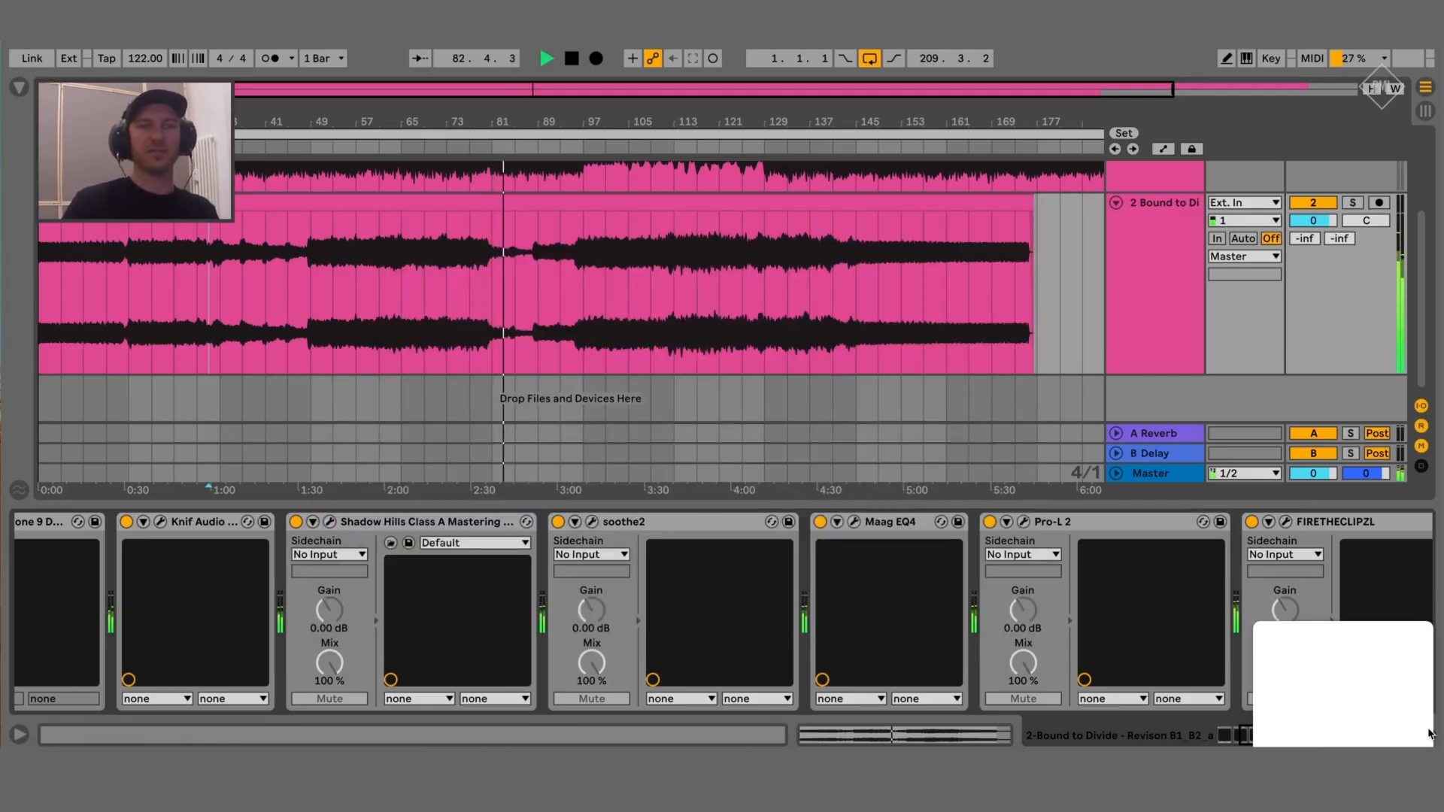
Hide the device chain and fit the full length of both tracks in the arrangement view
{"action": "left_click", "coordinate": [1424, 735]}
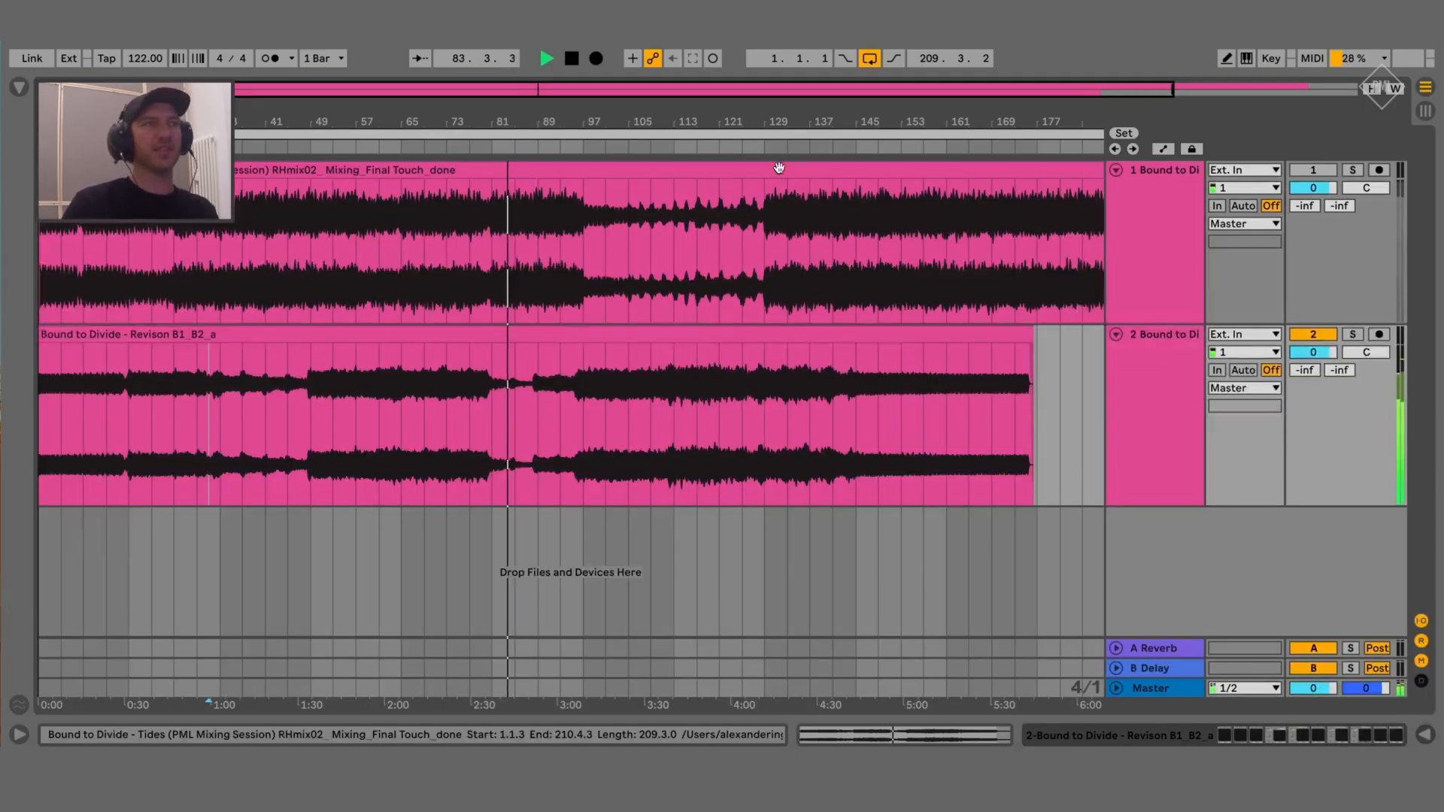
{"action": "double_click", "coordinate": [777, 114]}
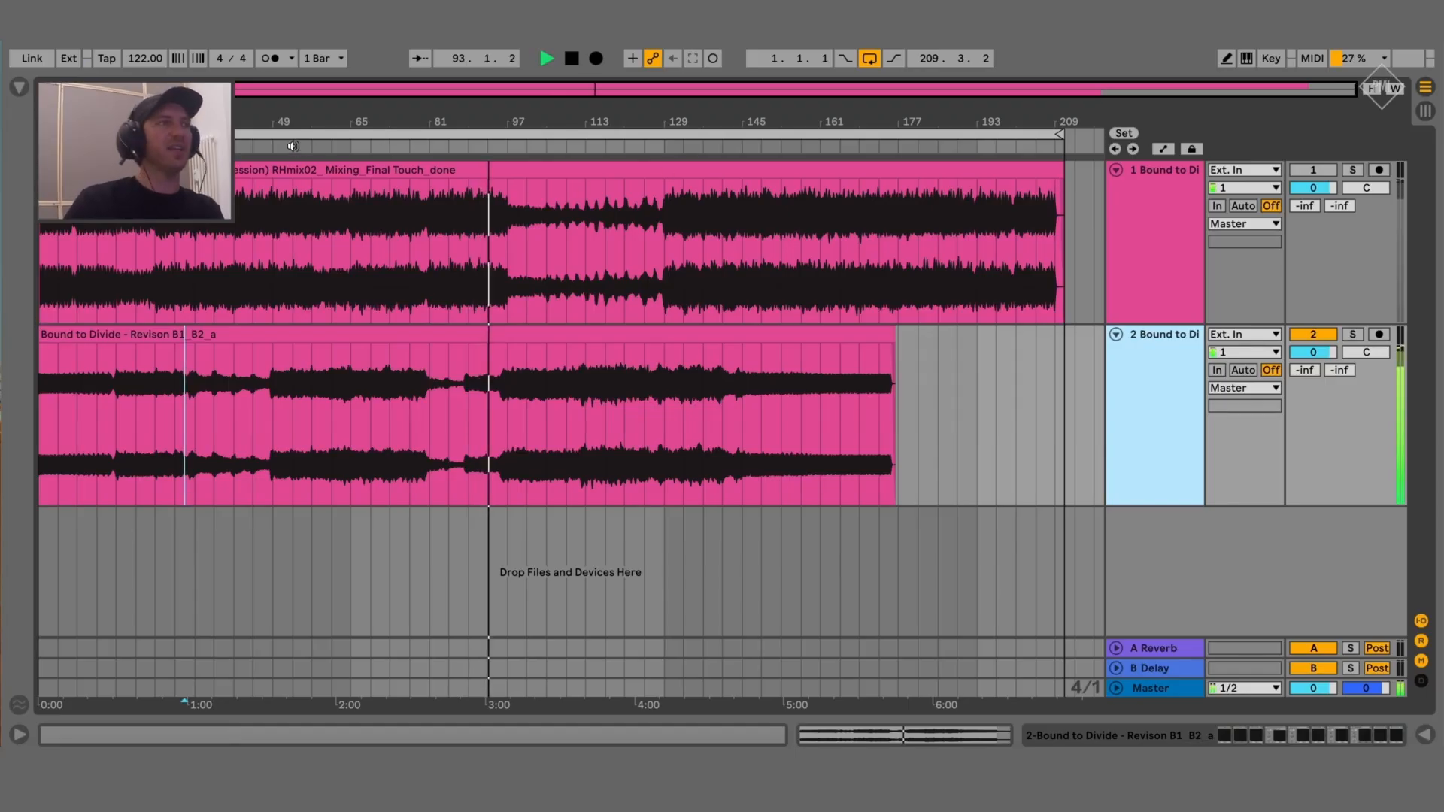
Play from around bar 53 and compare the two tracks by toggling the first track's solo, leaving it soloed
{"action": "left_click", "coordinate": [295, 147]}
{"action": "left_click_drag", "start_coordinate": [295, 146], "coordinate": [343, 175]}
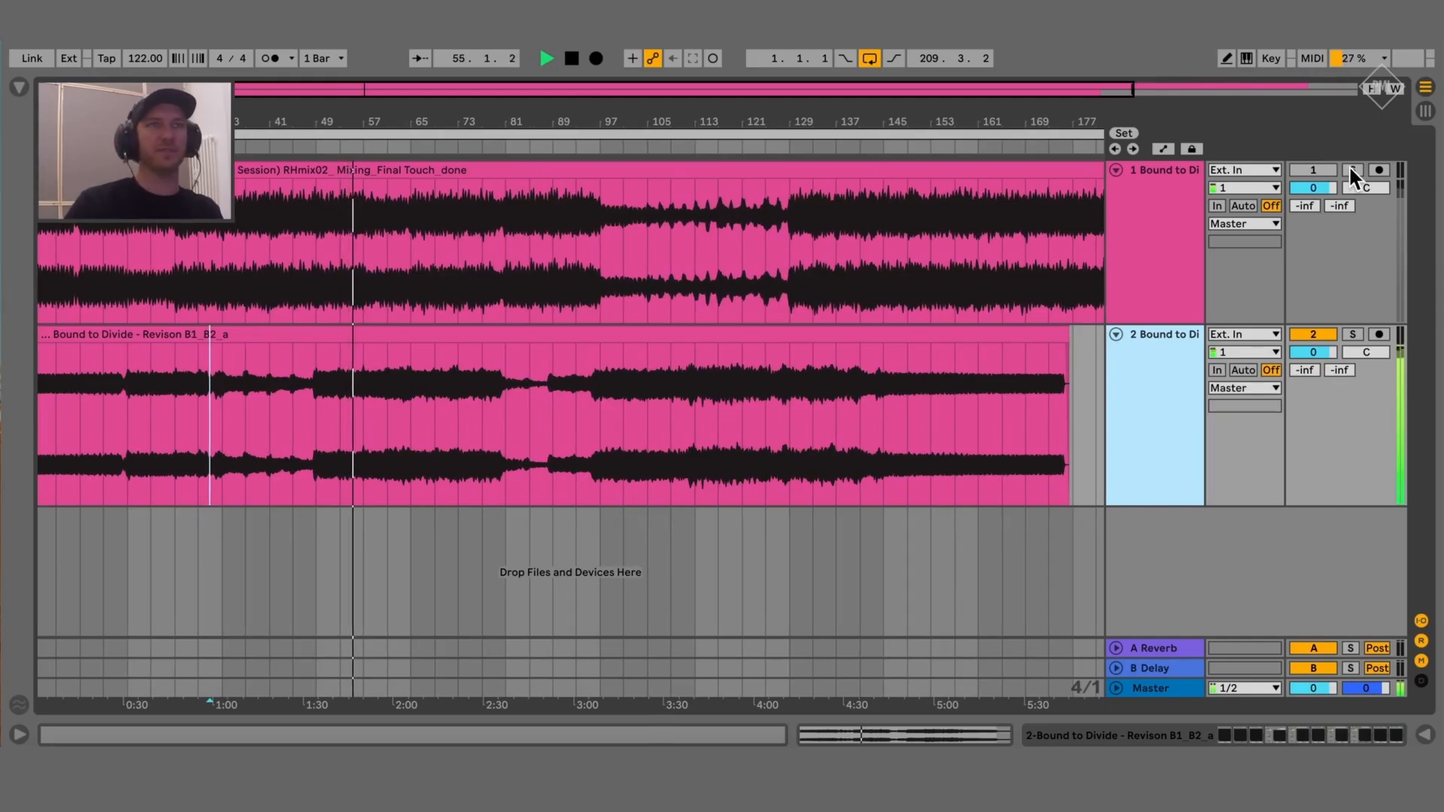
{"action": "left_click", "coordinate": [1351, 170]}
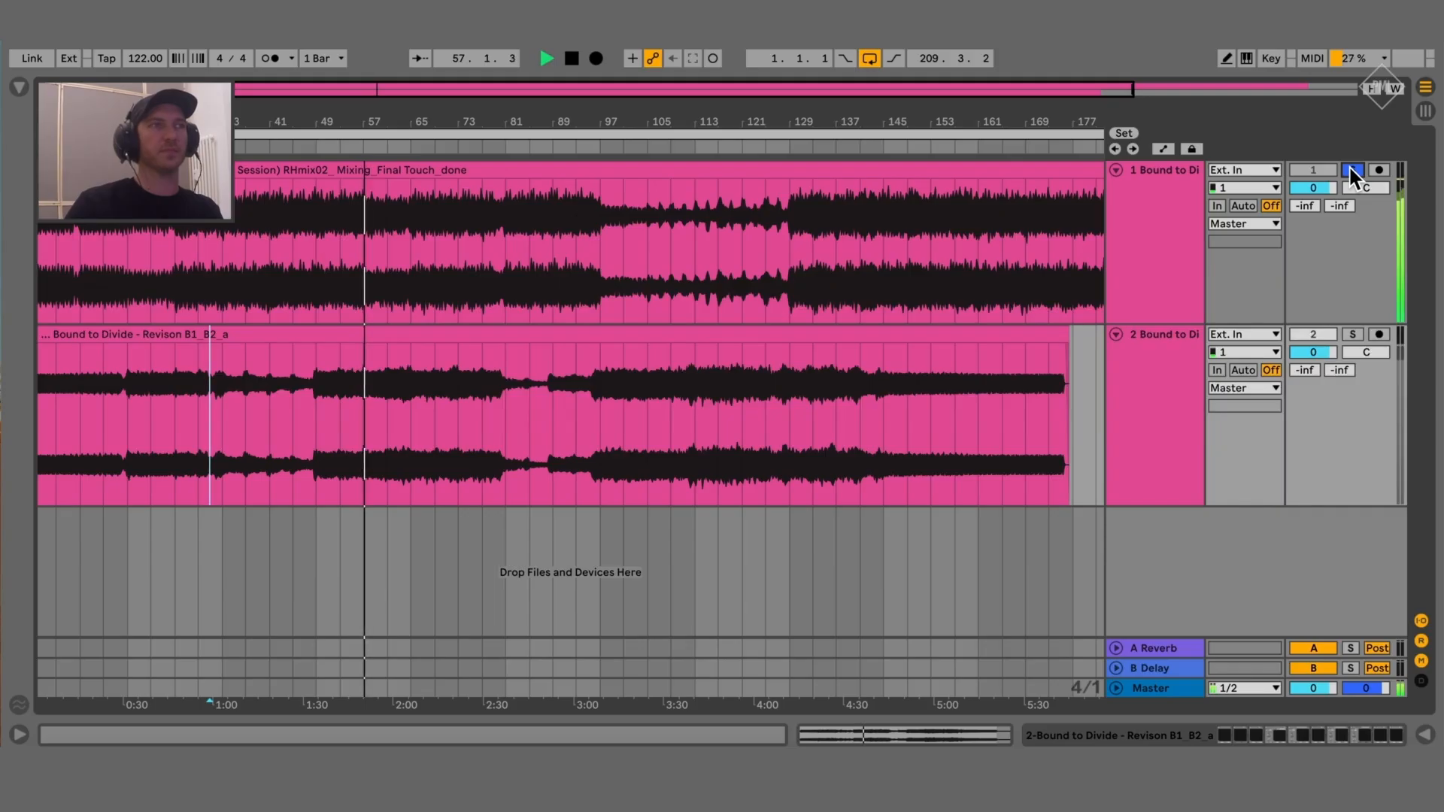
{"action": "left_click", "coordinate": [1351, 171]}
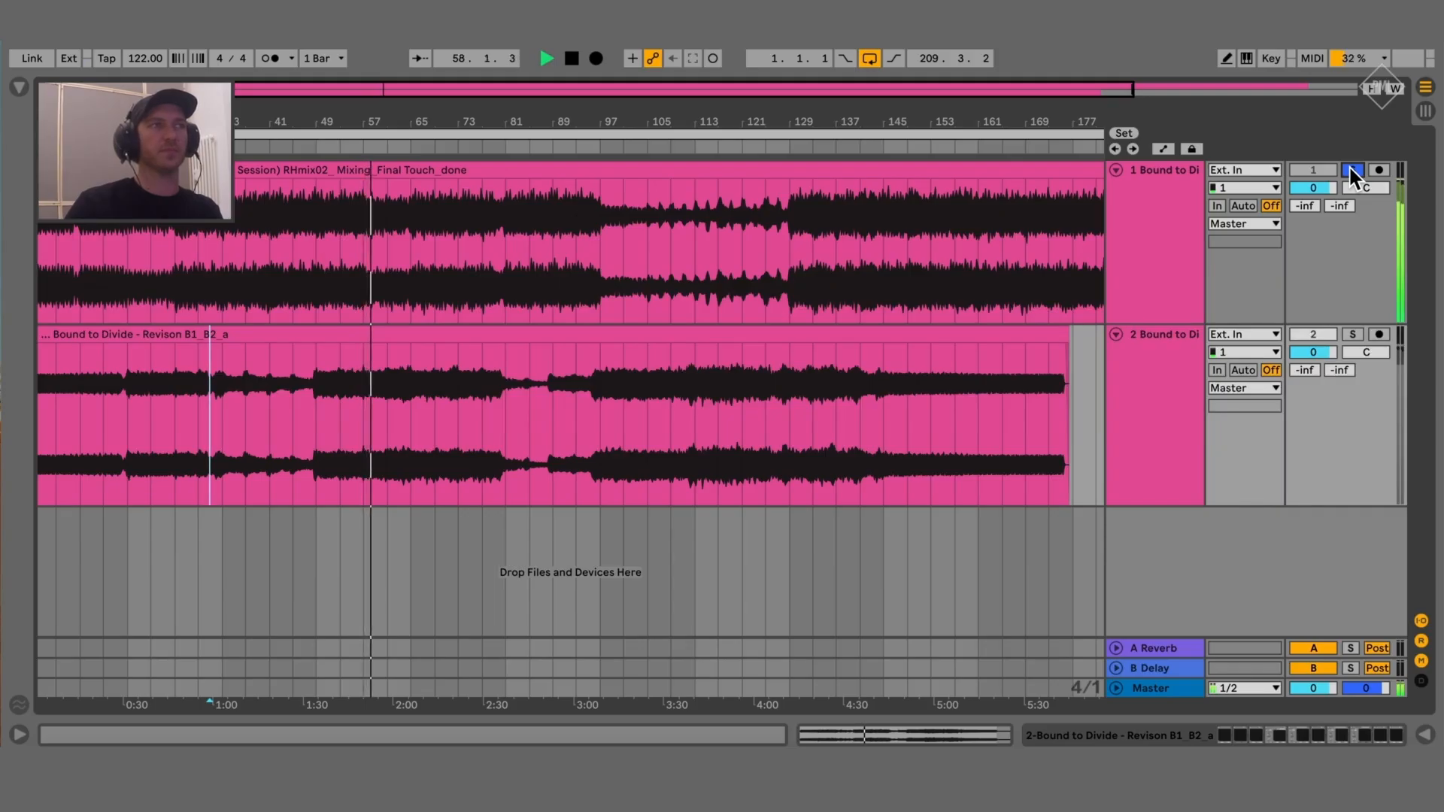
{"action": "left_click", "coordinate": [1352, 170]}
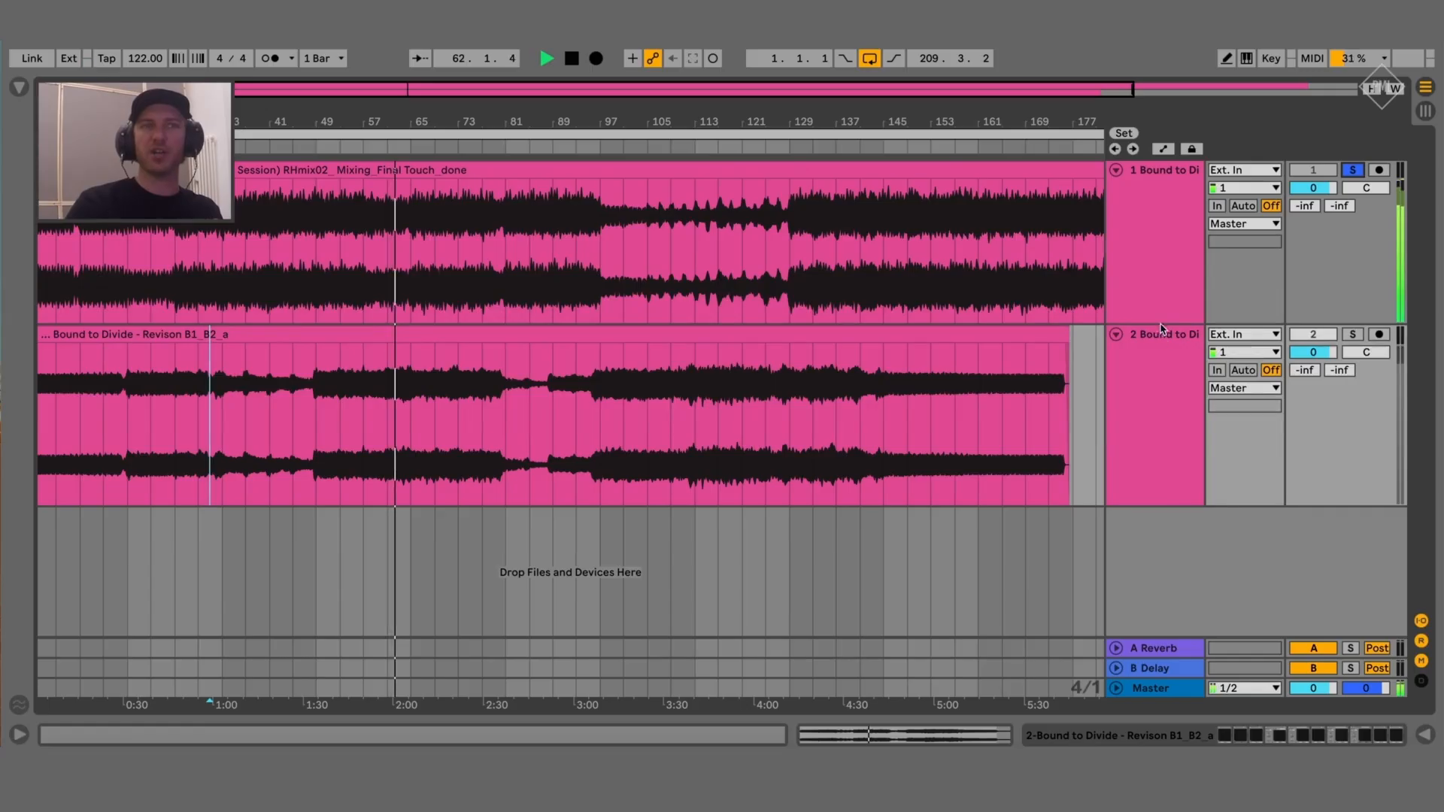
Make the first track slightly taller and compare it against the second track again with its solo switched off and on
{"action": "left_click_drag", "start_coordinate": [1161, 322], "coordinate": [1160, 333]}
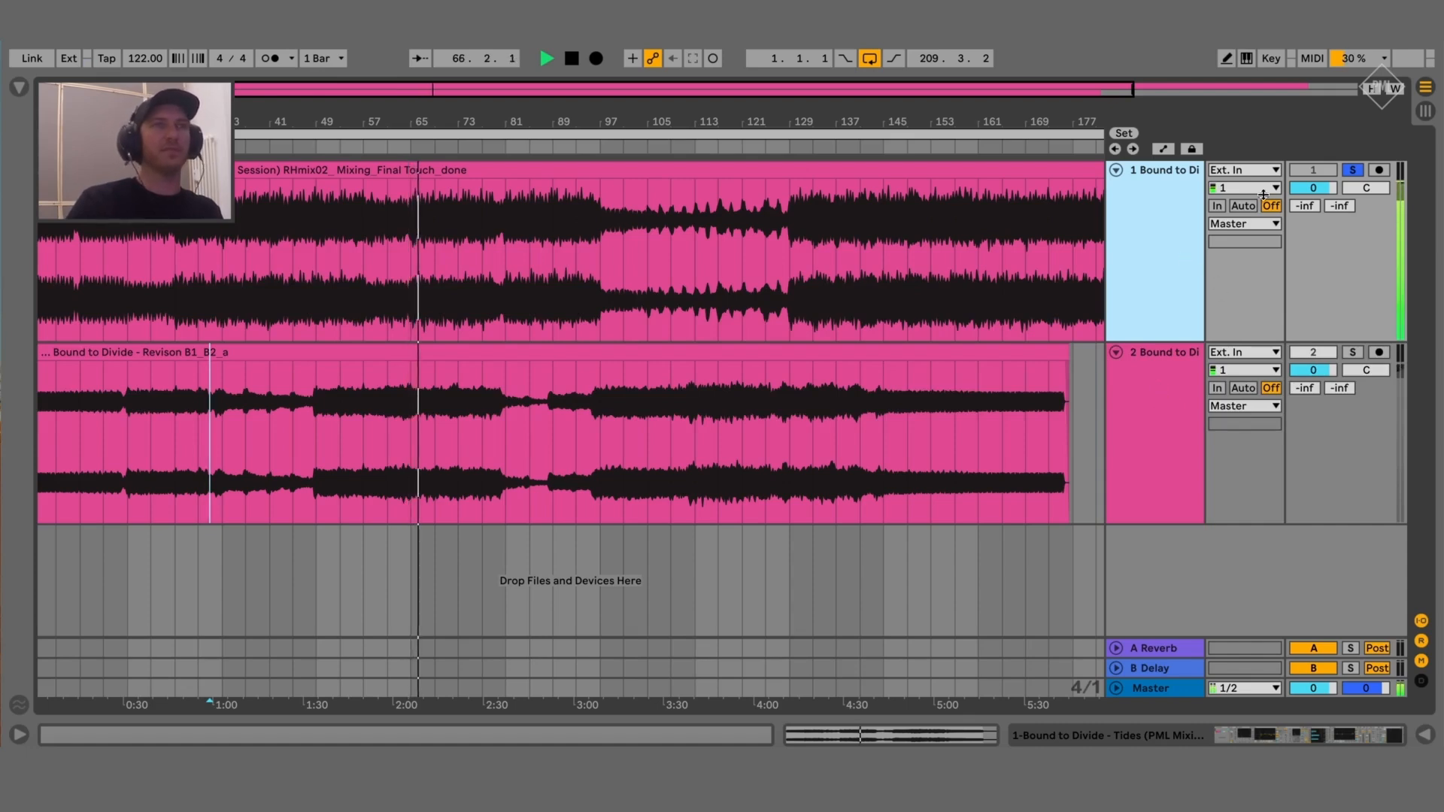
{"action": "left_click", "coordinate": [1351, 168]}
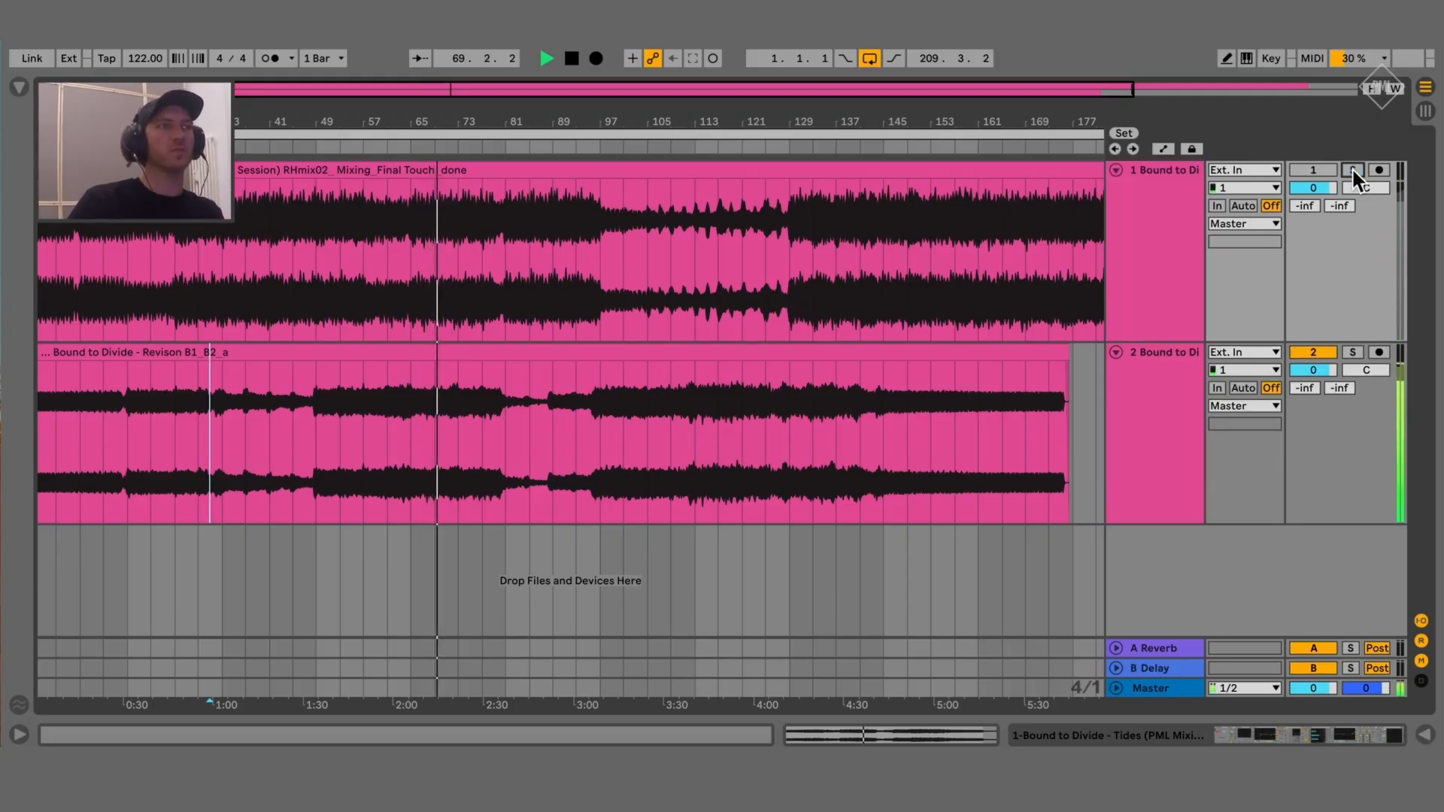
{"action": "left_click", "coordinate": [1351, 168]}
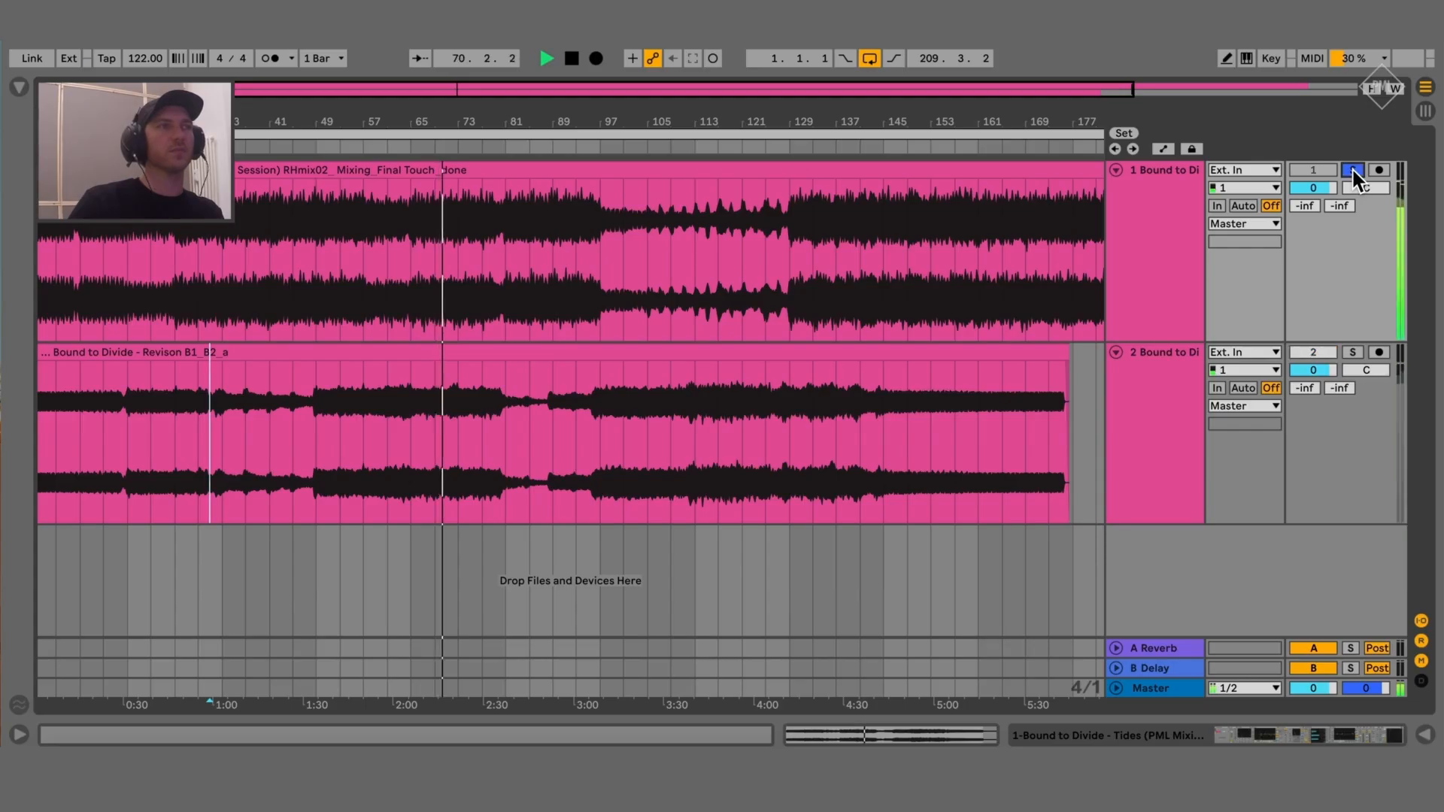
Raise the 11.1 kHz band gain of the first track's EQ Eight to 0.50 dB and hide the device chain
{"action": "left_click", "coordinate": [1148, 212]}
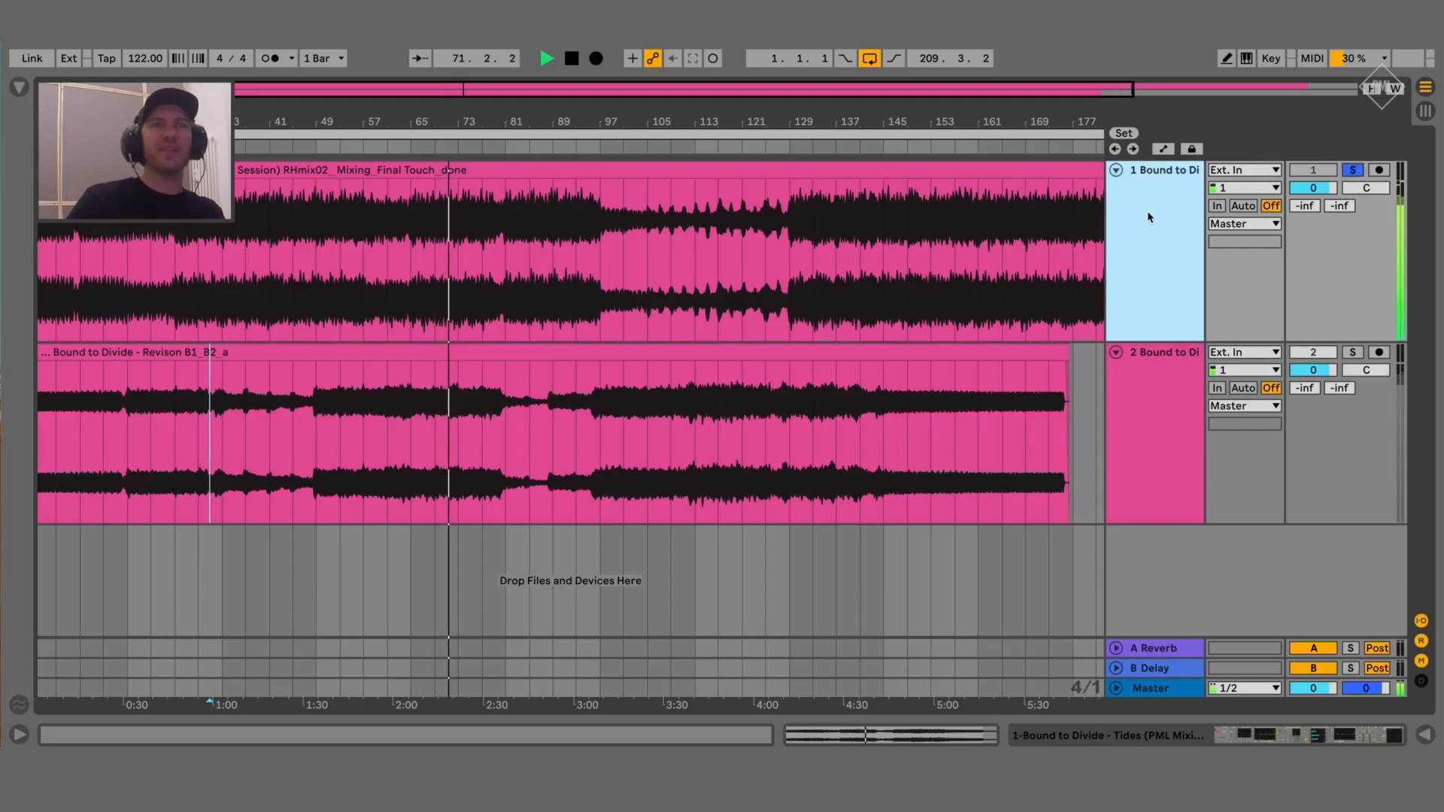
{"action": "double_click", "coordinate": [1157, 222]}
{"action": "scroll", "coordinate": [708, 563], "scroll_direction": "up", "scroll_amount": 5}
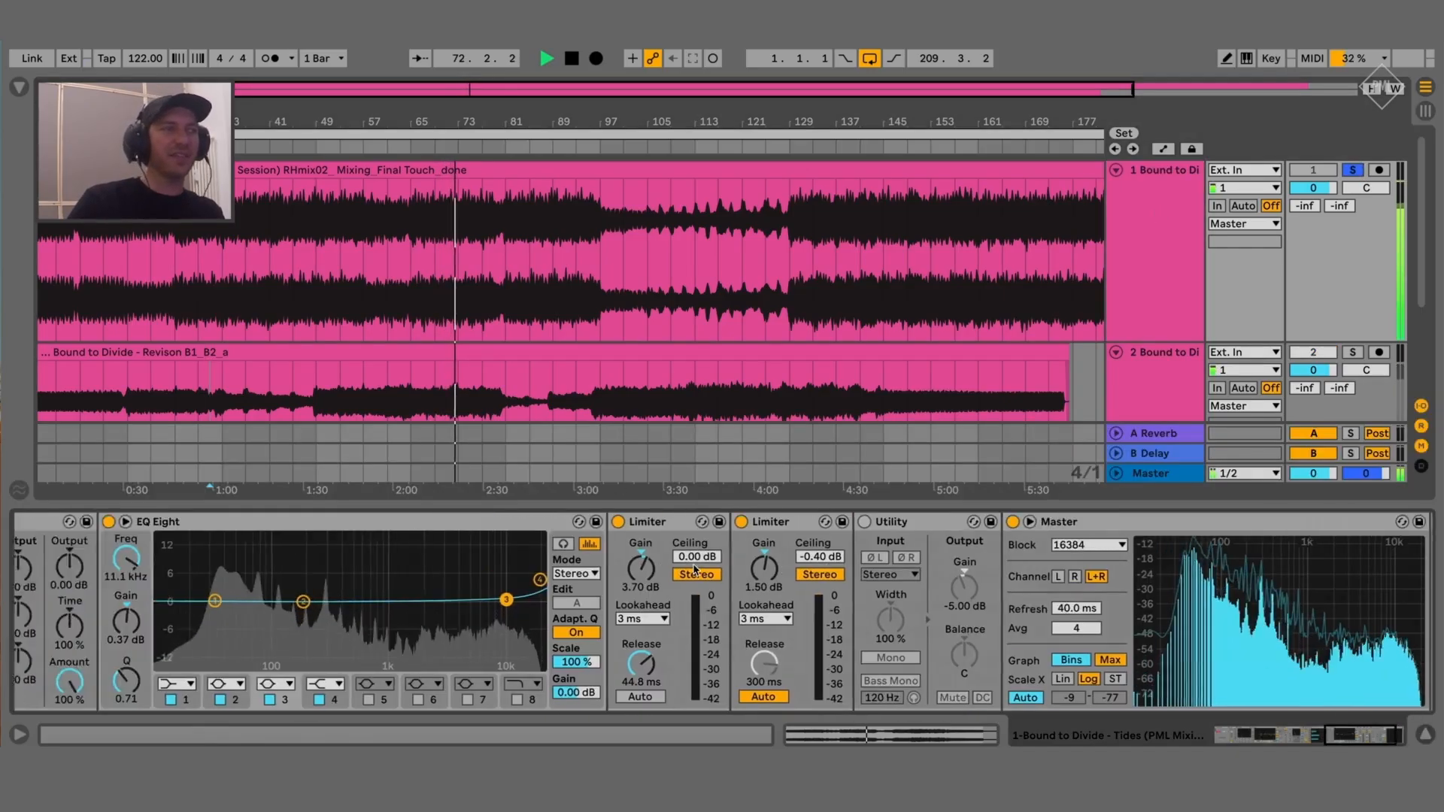
{"action": "scroll", "coordinate": [708, 562], "scroll_direction": "up", "scroll_amount": 2}
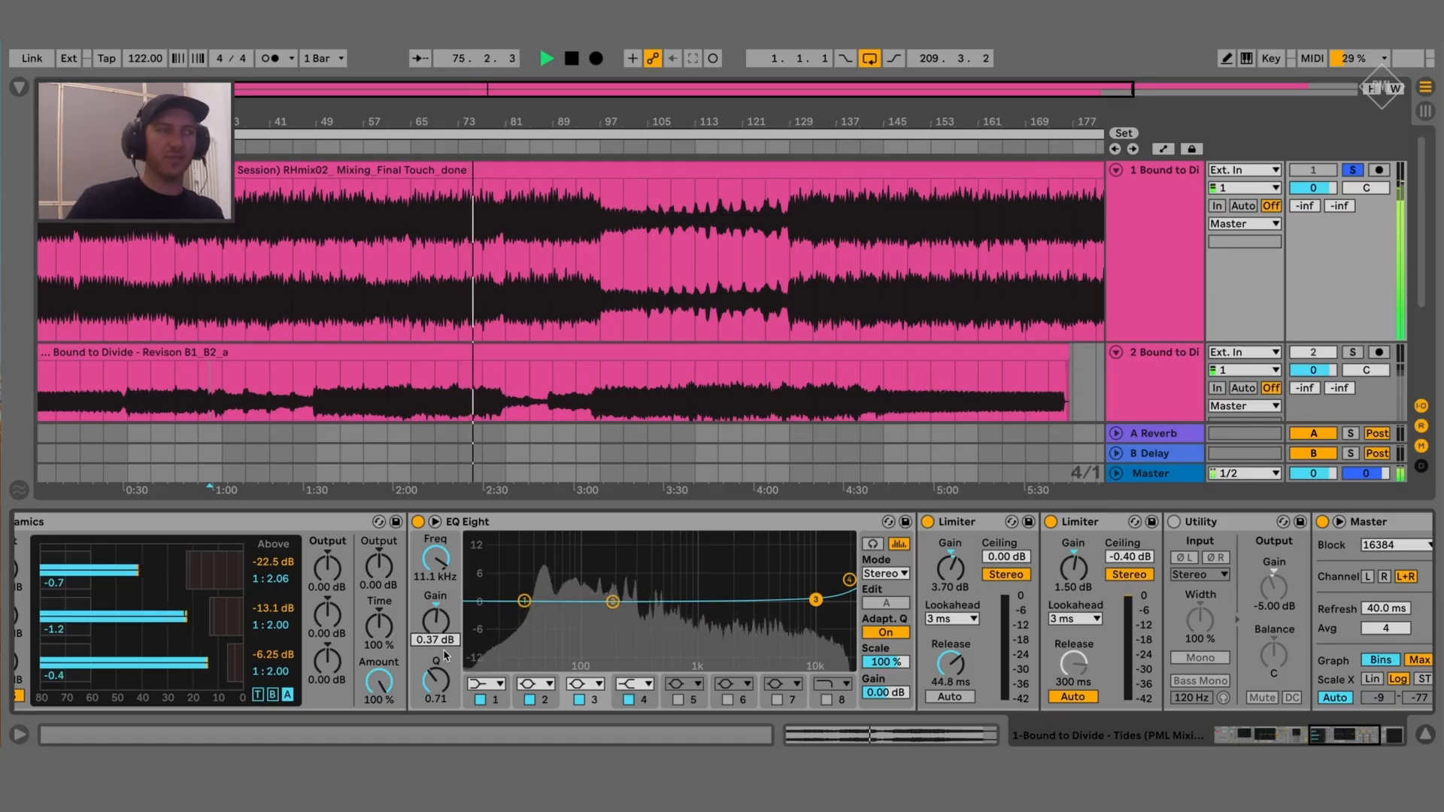
{"action": "left_click_drag", "start_coordinate": [444, 647], "coordinate": [444, 645]}
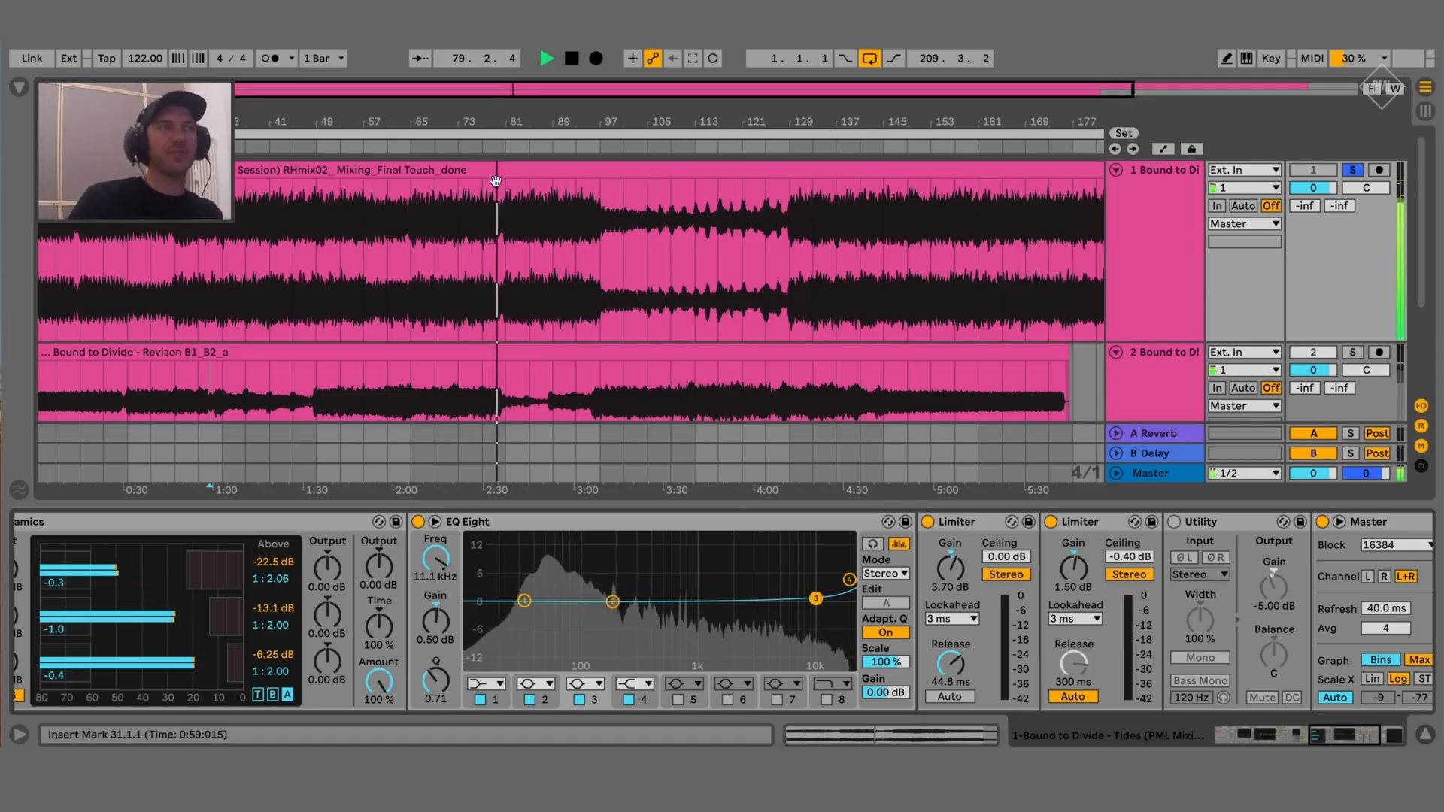
{"action": "left_click", "coordinate": [1425, 737]}
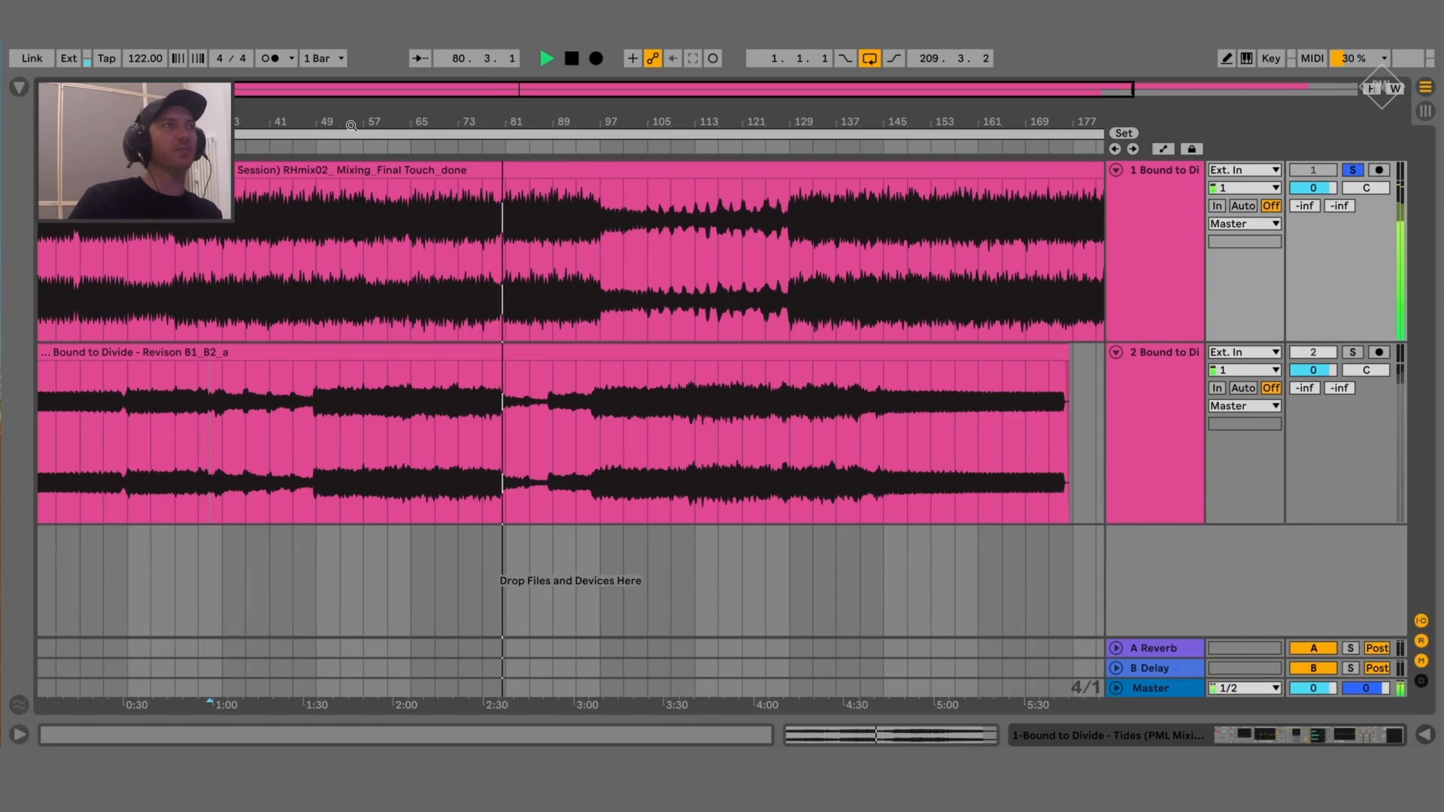
Jump playback to around bar 130 and compare the two tracks by unsoloing and resoloing the first track
{"action": "left_click_drag", "start_coordinate": [348, 121], "coordinate": [297, 119]}
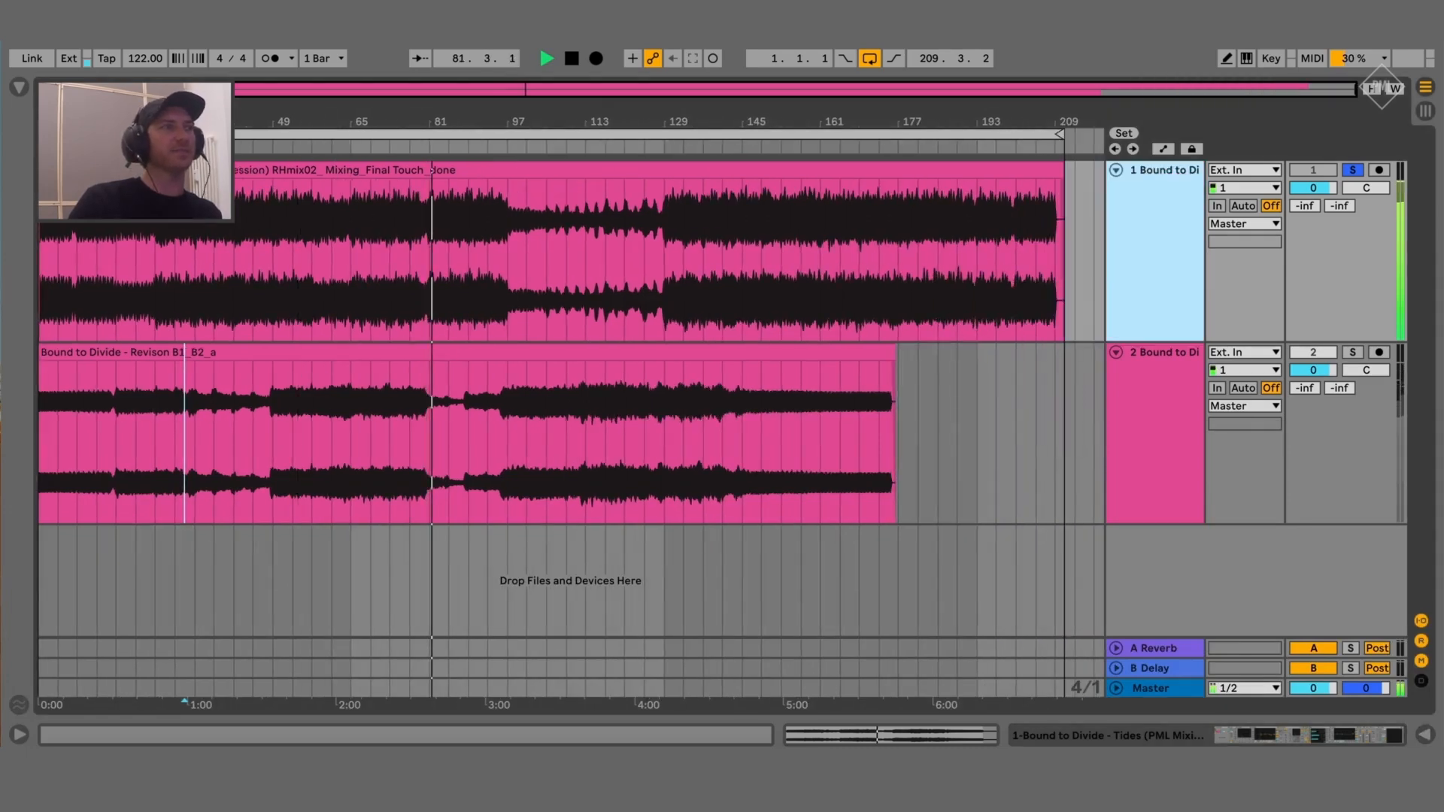
{"action": "key", "text": "plus"}
{"action": "key", "text": "plus"}
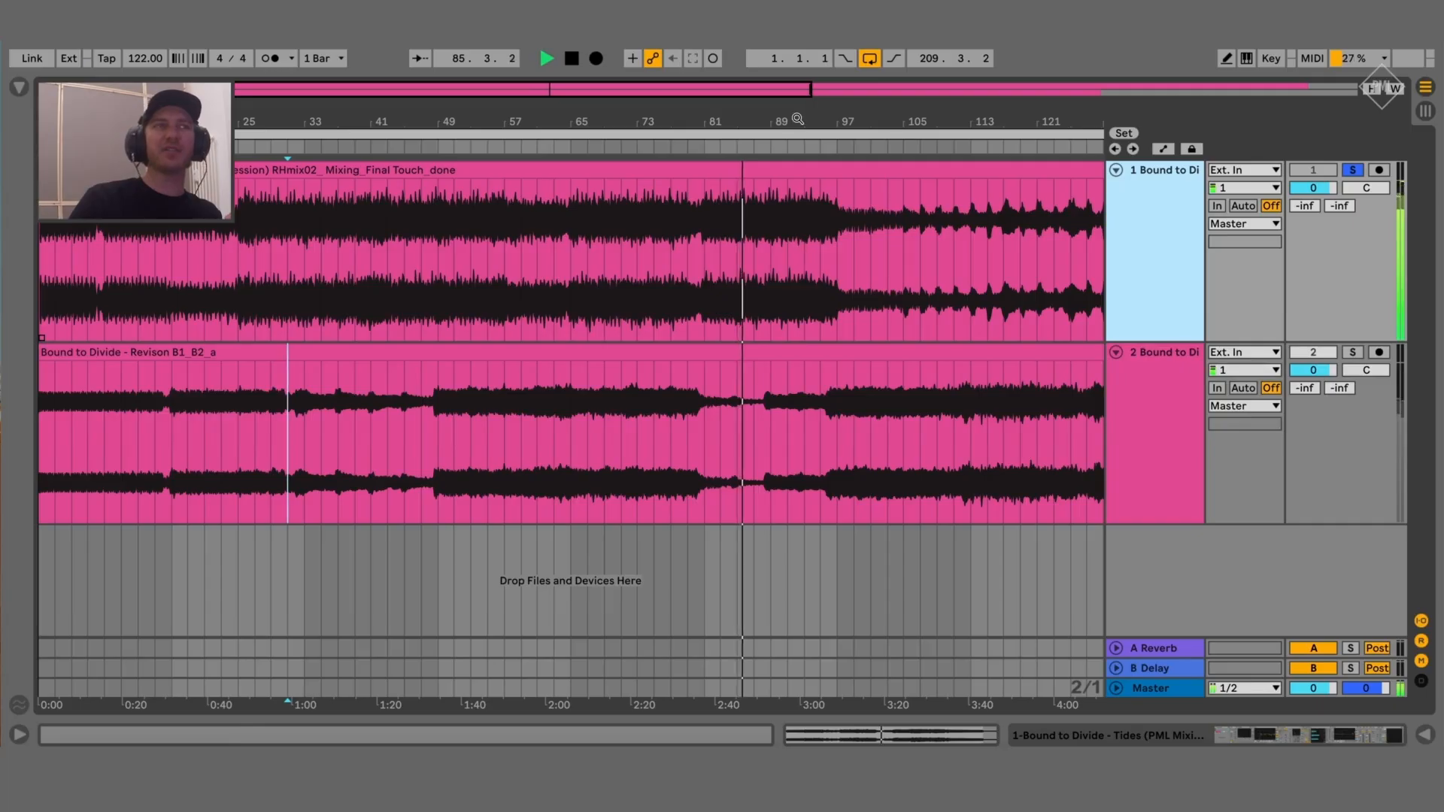
{"action": "left_click_drag", "start_coordinate": [796, 120], "coordinate": [489, 120]}
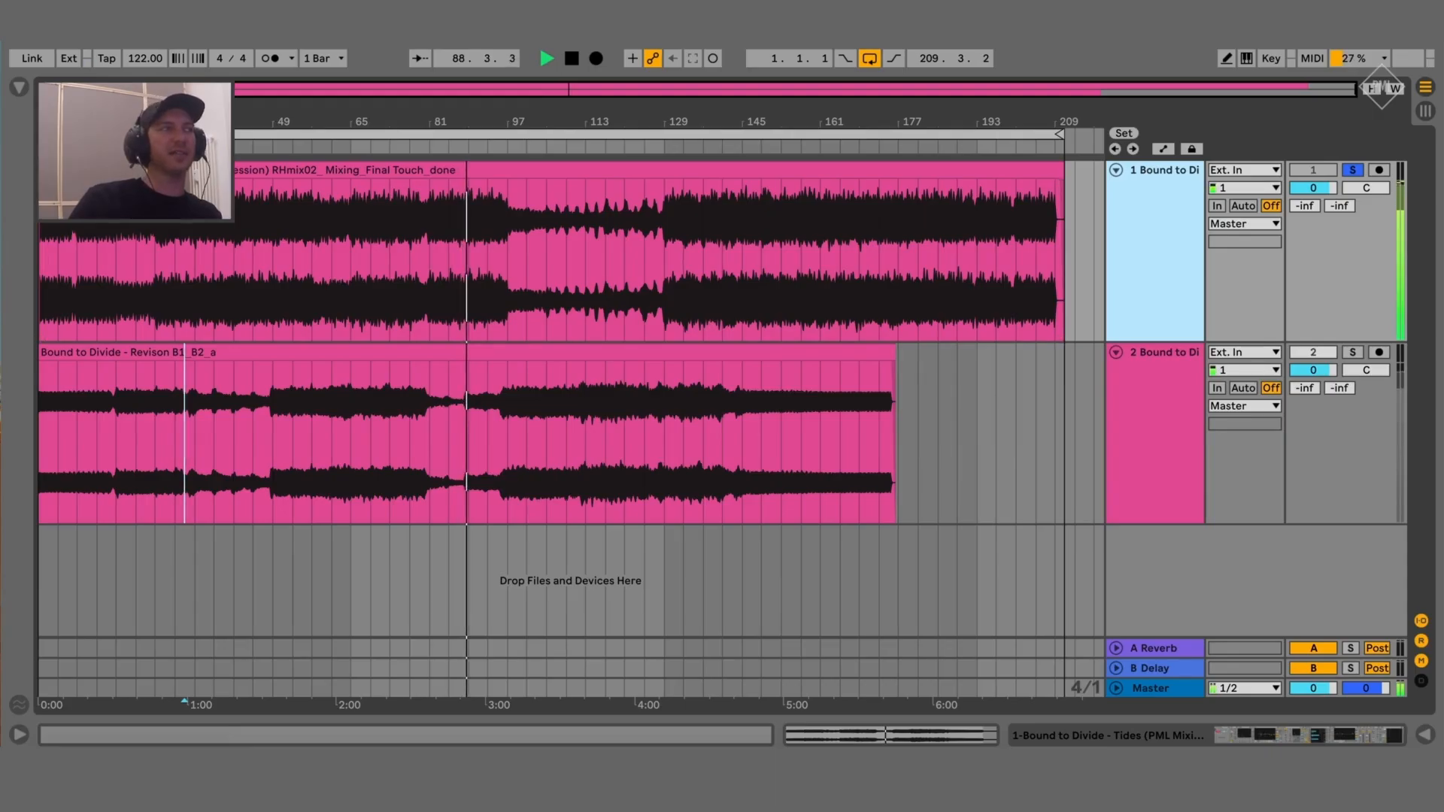
{"action": "left_click_drag", "start_coordinate": [283, 123], "coordinate": [282, 140]}
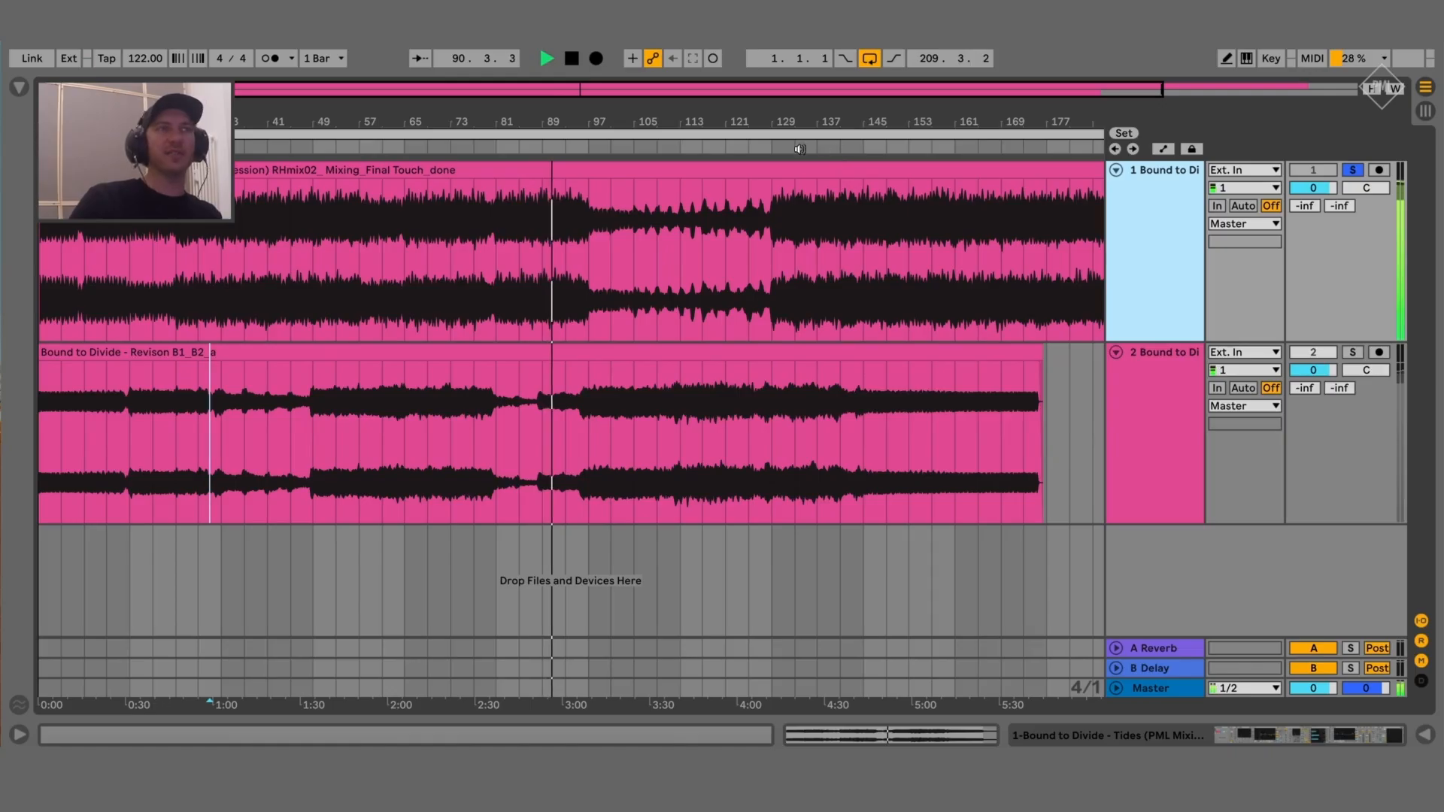
{"action": "left_click", "coordinate": [784, 149]}
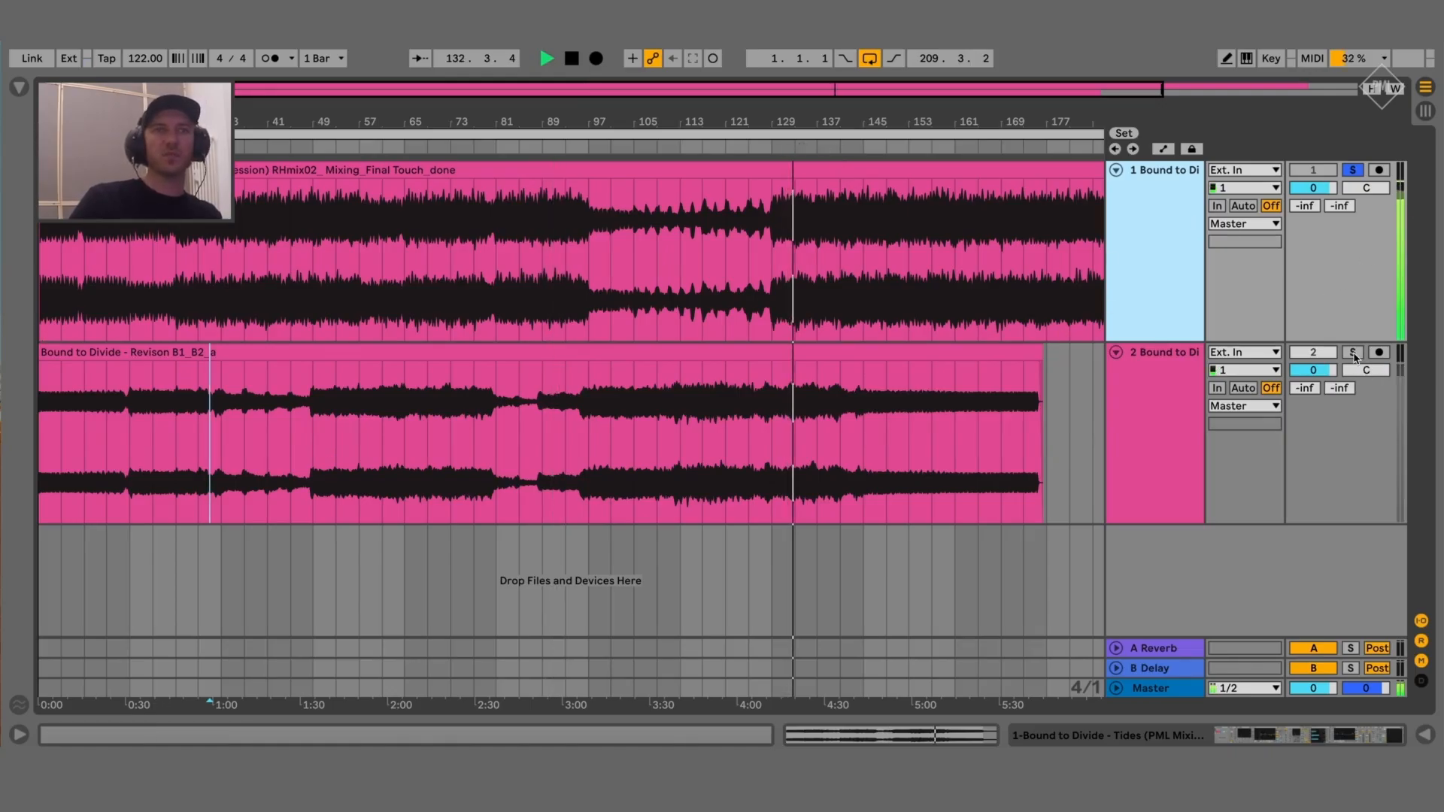
{"action": "left_click", "coordinate": [1351, 170]}
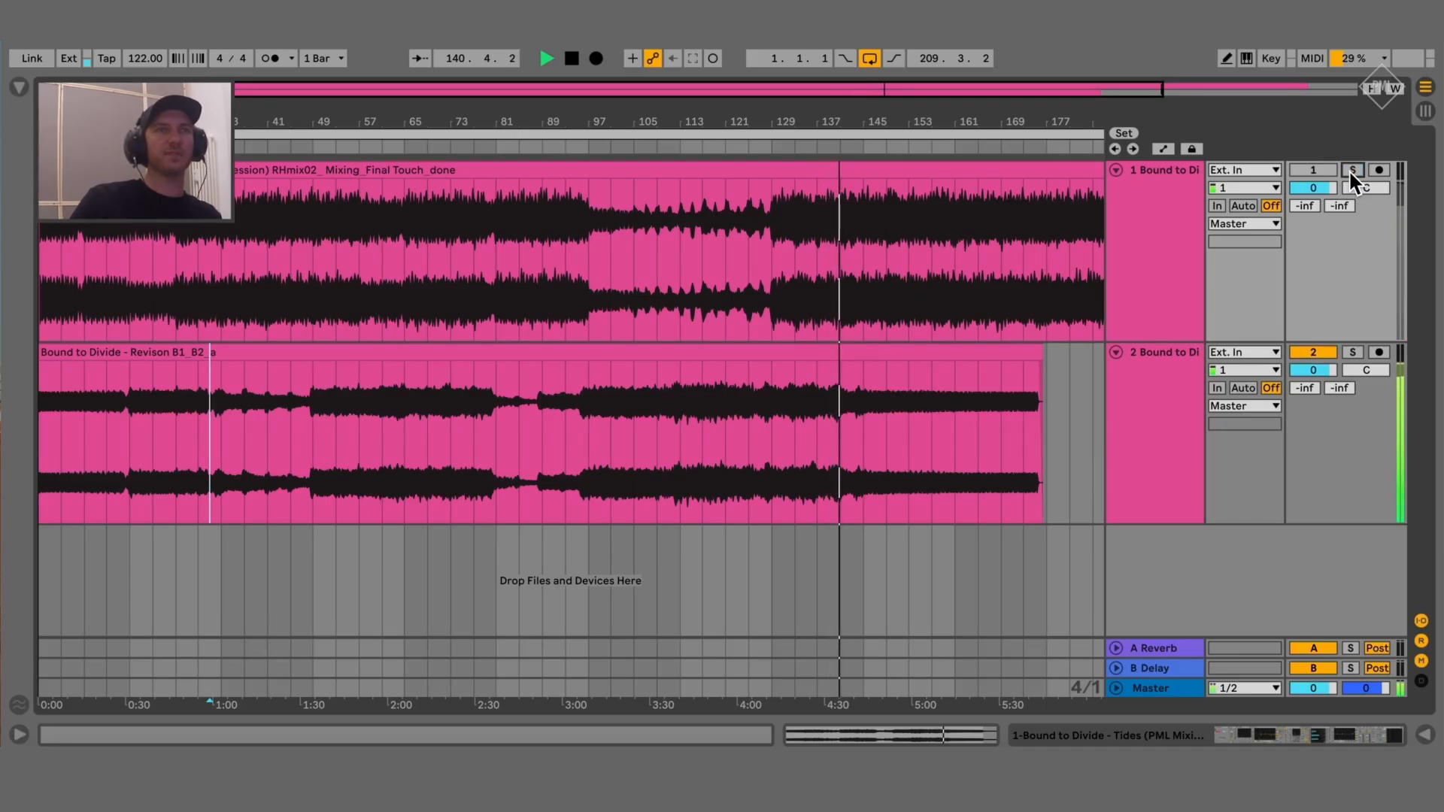
{"action": "left_click", "coordinate": [1351, 170]}
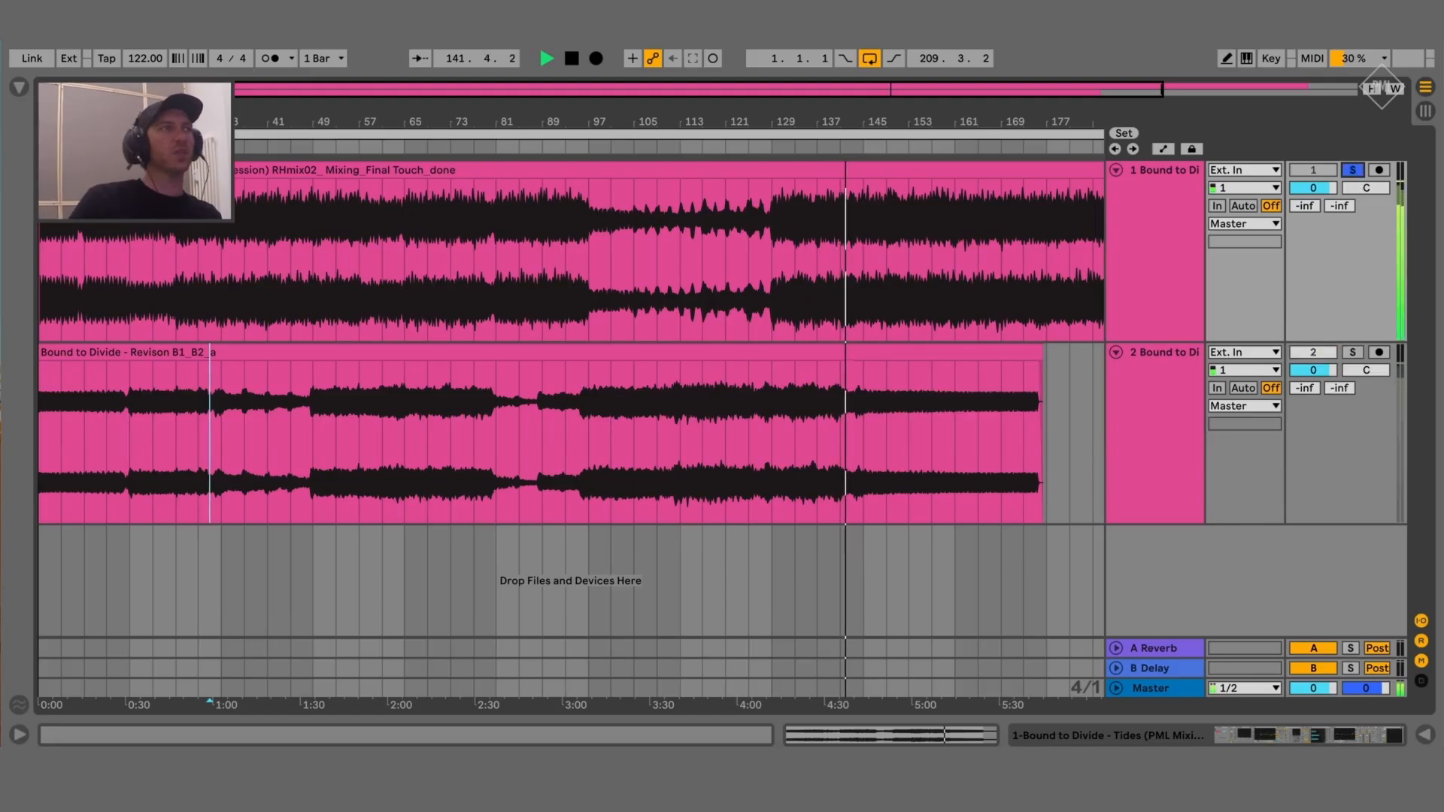
Review the first track's stock EQ Eight and Limiter chain during playback and hide it again
{"action": "mouse_move", "coordinate": [831, 123]}
{"action": "left_mouse_down"}
{"action": "mouse_move", "coordinate": [871, 130]}
{"action": "mouse_move", "coordinate": [738, 135]}
{"action": "mouse_move", "coordinate": [846, 136]}
{"action": "left_mouse_up"}
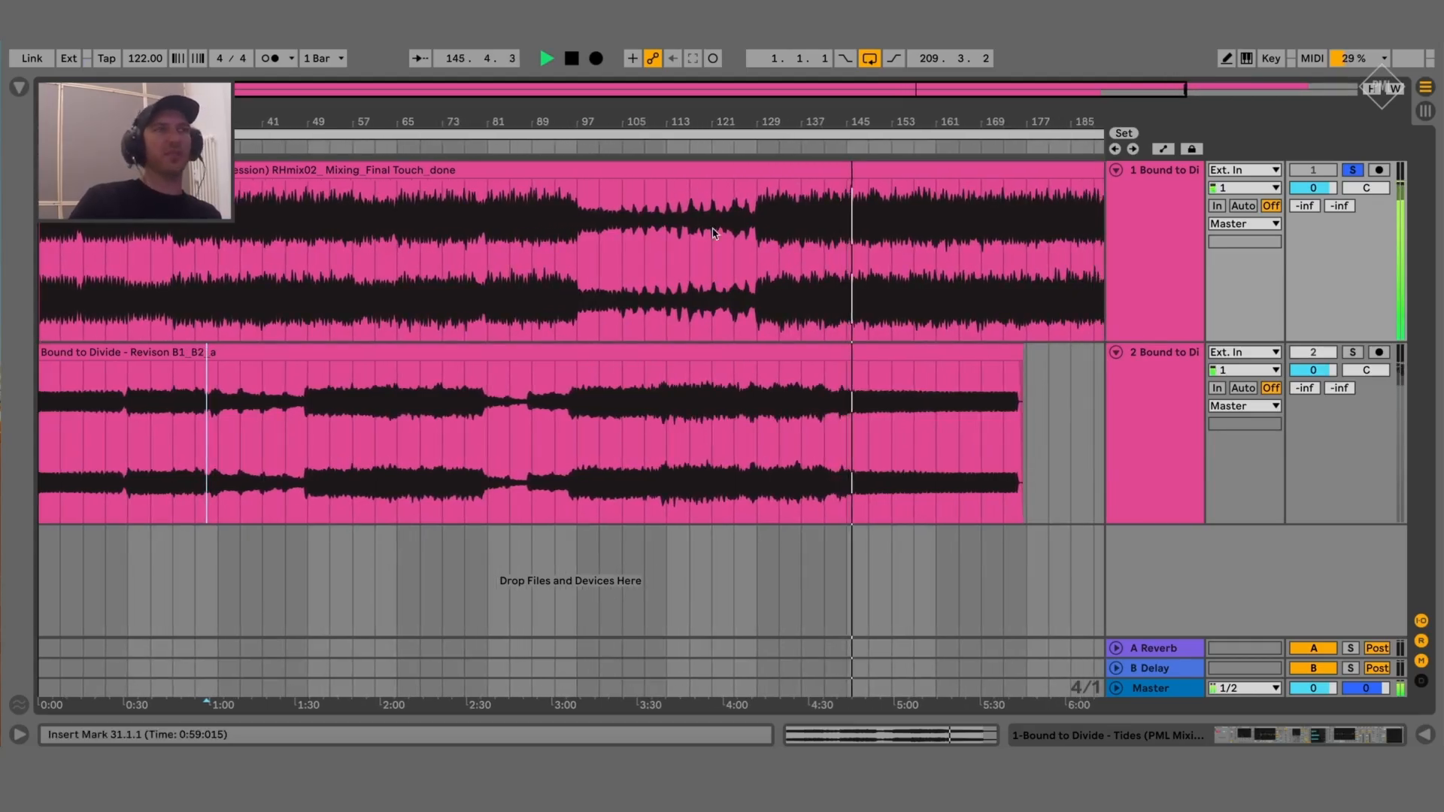
{"action": "left_click", "coordinate": [1141, 229]}
{"action": "double_click", "coordinate": [1159, 269]}
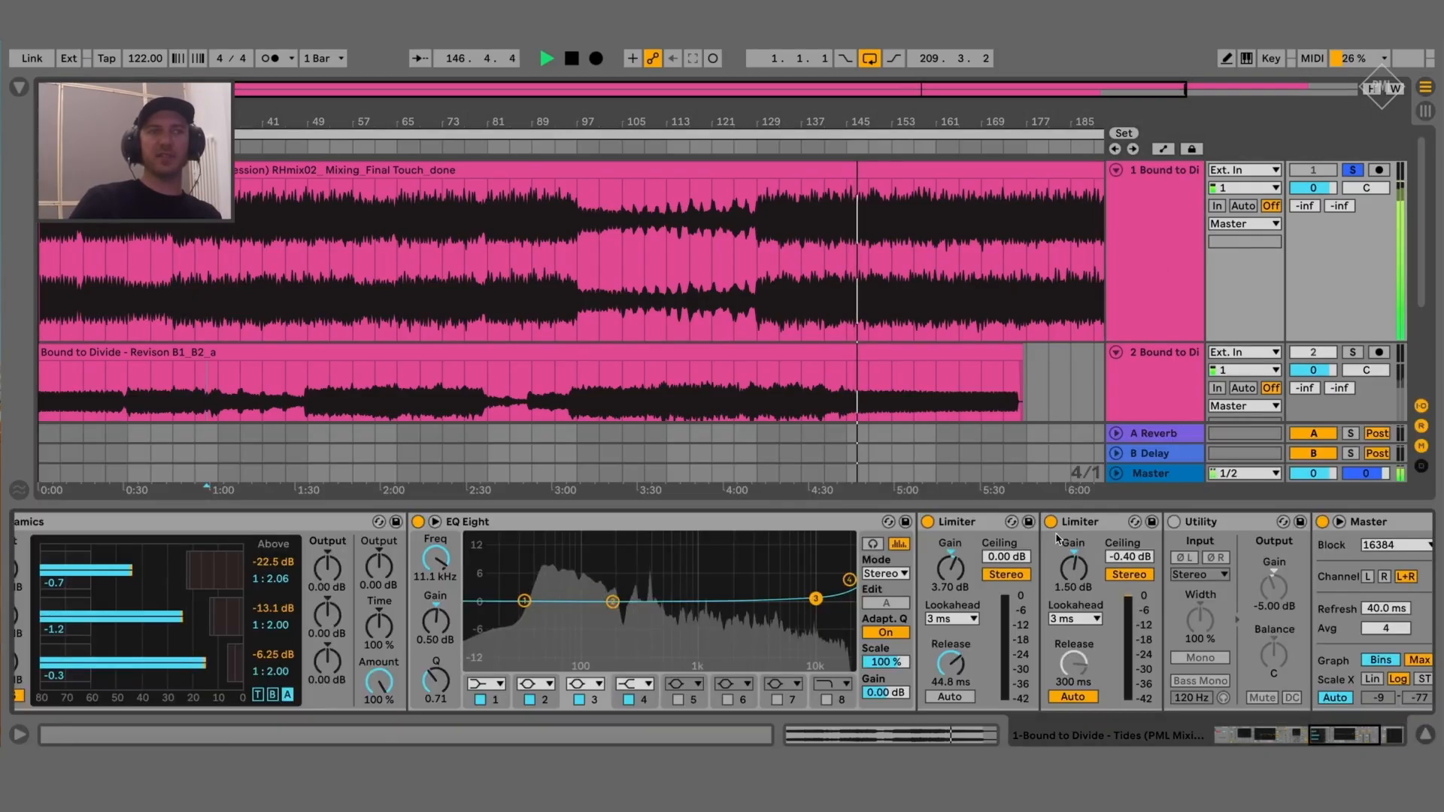
{"action": "left_click", "coordinate": [1425, 735]}
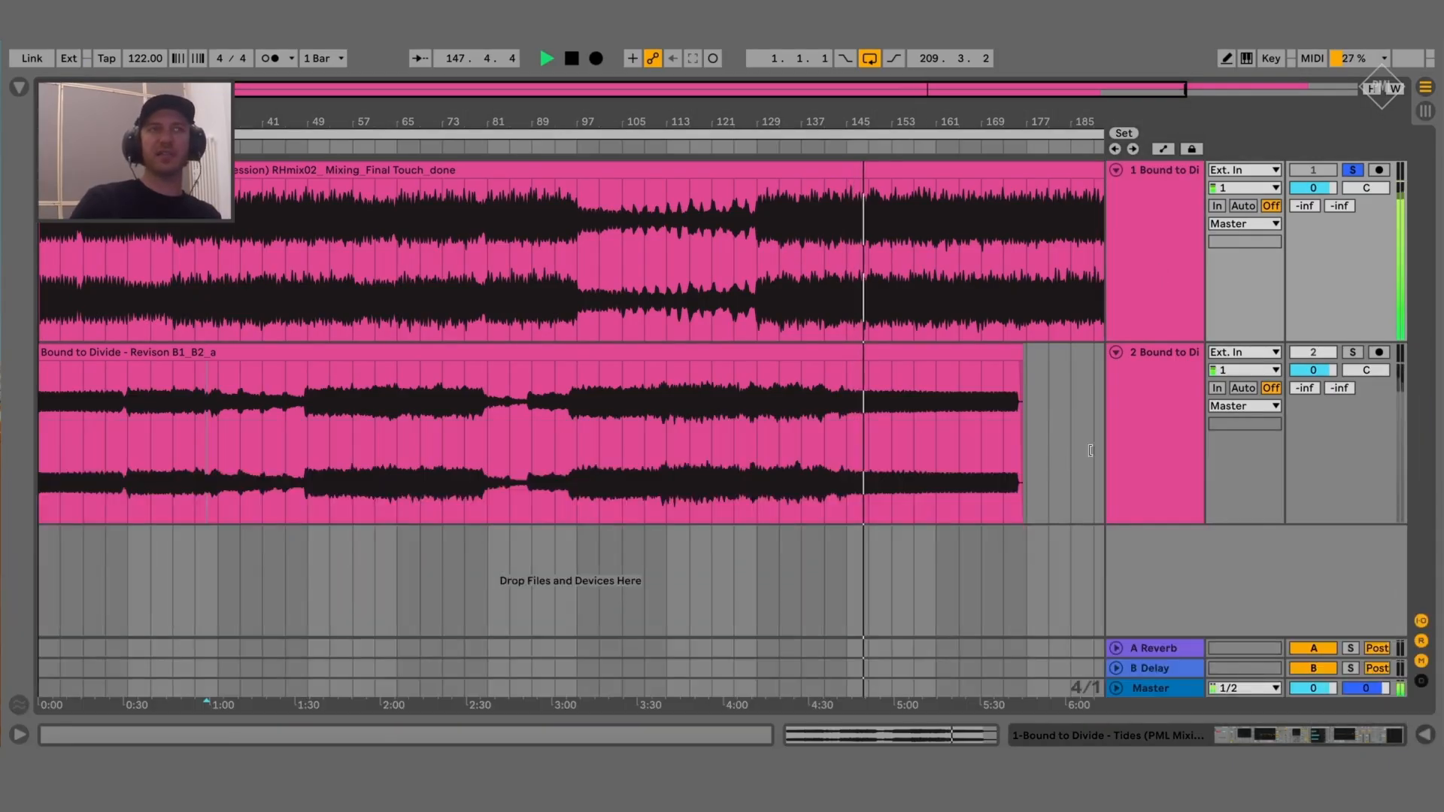
Unsolo the first track and play the second track from around bar 57
{"action": "left_click_drag", "start_coordinate": [66, 121], "coordinate": [16, 158]}
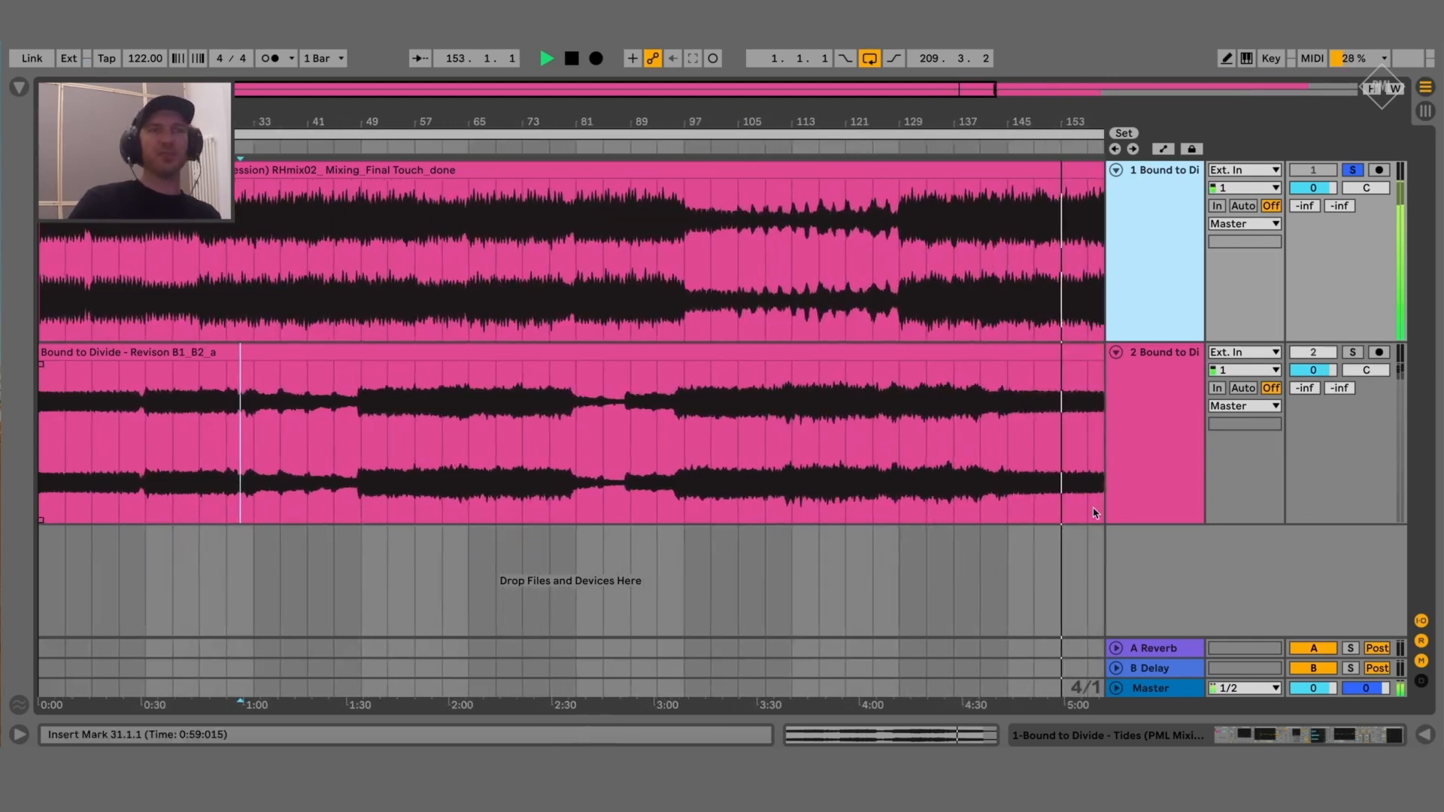
{"action": "left_click", "coordinate": [845, 437]}
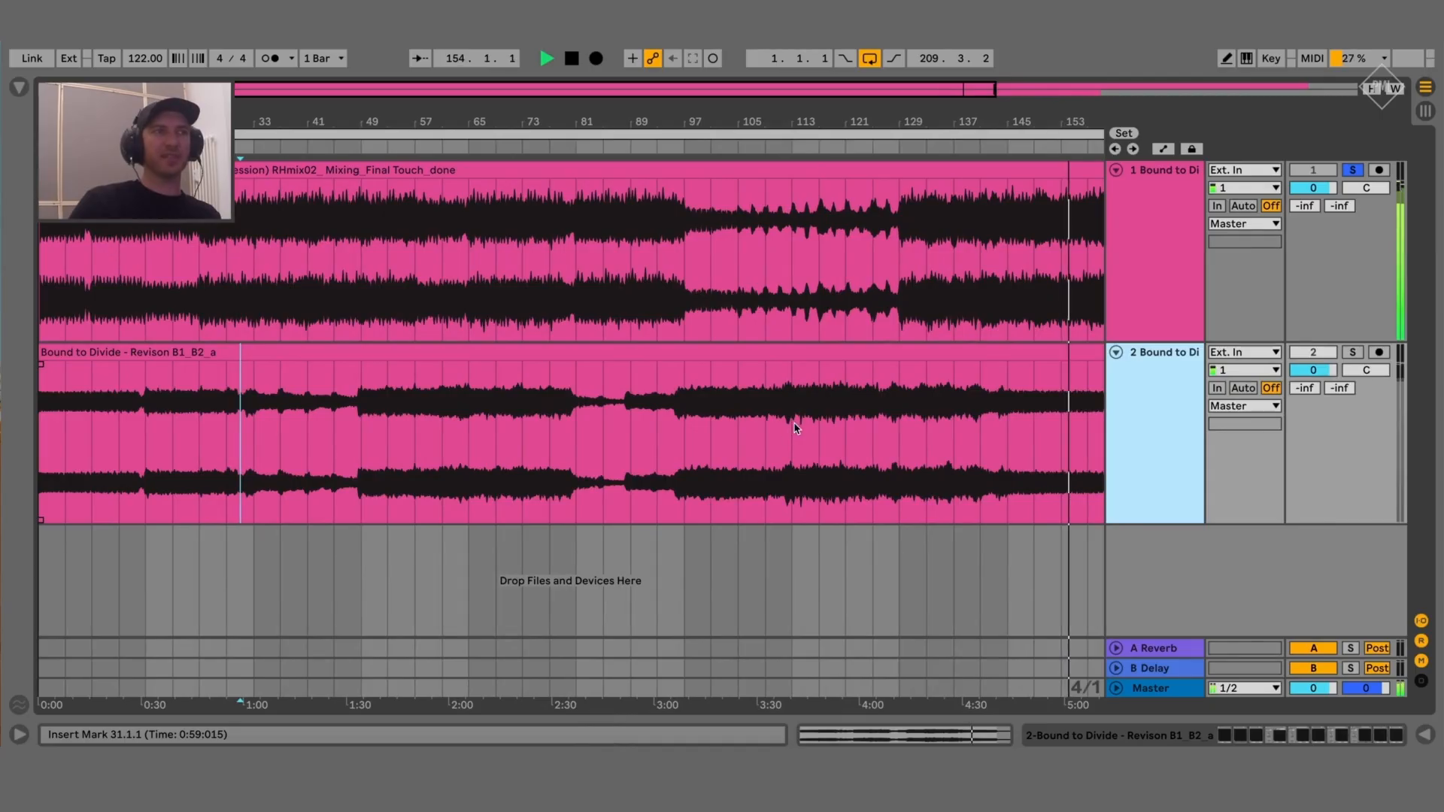
{"action": "left_click_drag", "start_coordinate": [732, 110], "coordinate": [733, 102]}
{"action": "left_click", "coordinate": [1351, 171]}
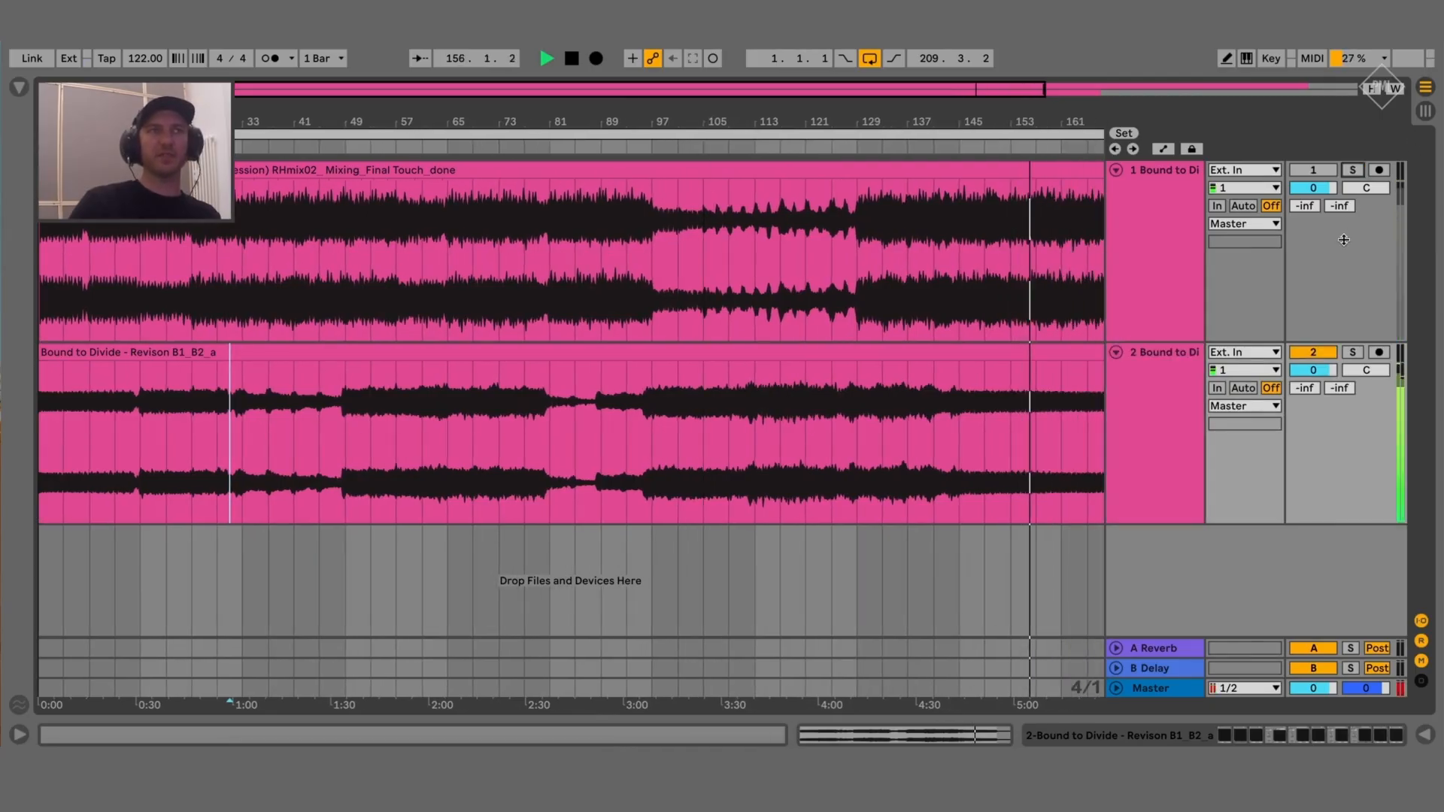
{"action": "left_click", "coordinate": [402, 148]}
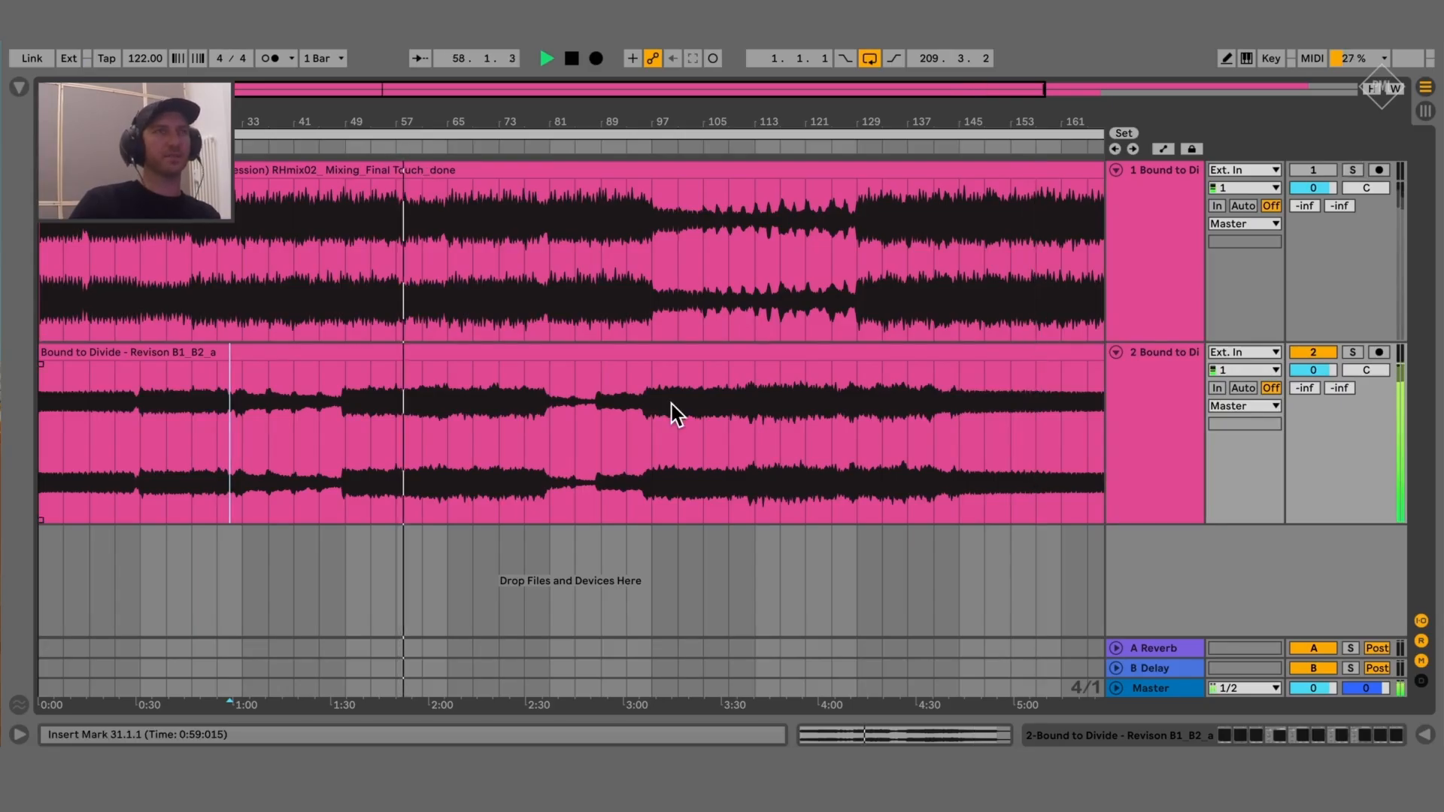
Show the second track's plugin chain, glance at the Knif Audio Soma, and compare the sound with it bypassed and re-enabled
{"action": "double_click", "coordinate": [1170, 423]}
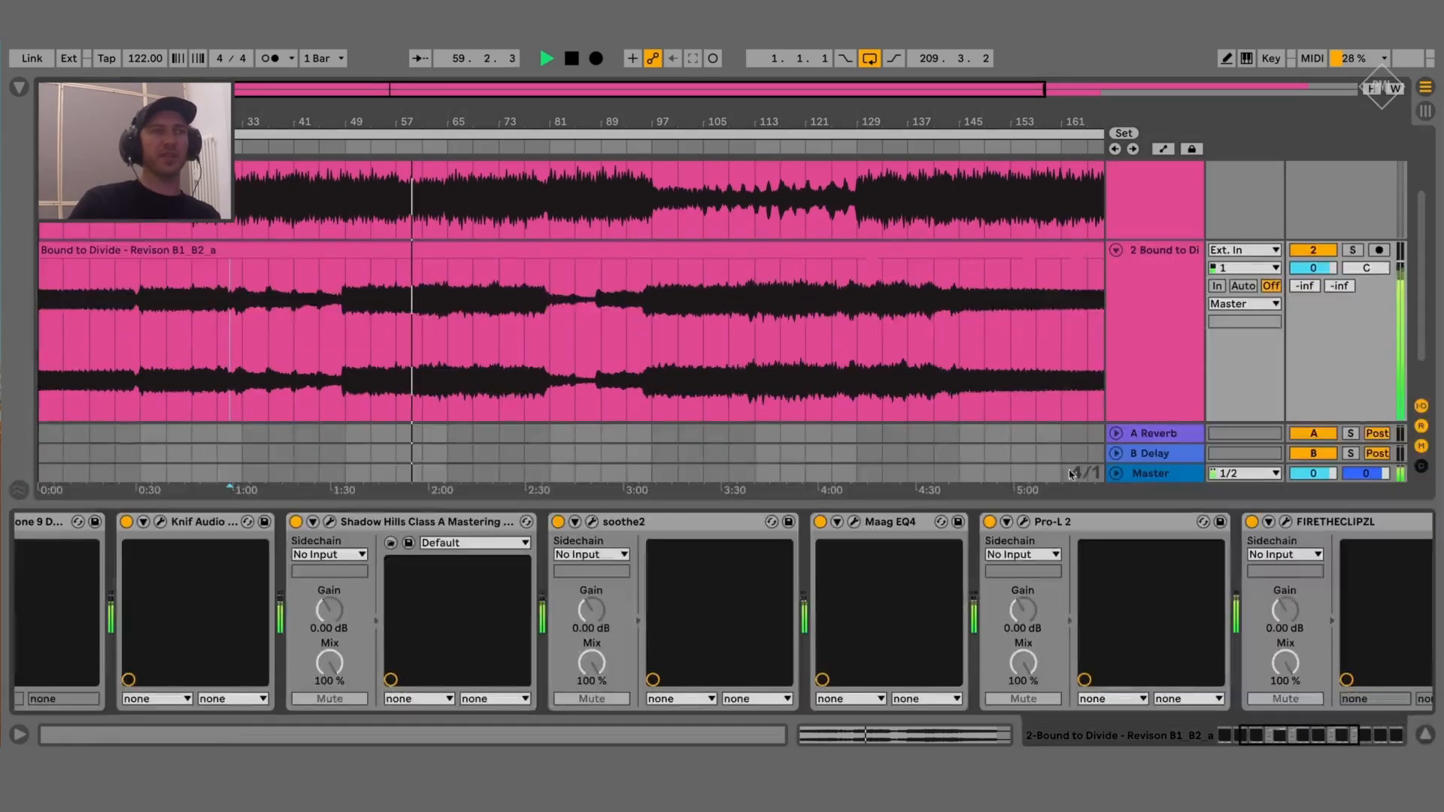
{"action": "left_click", "coordinate": [159, 523]}
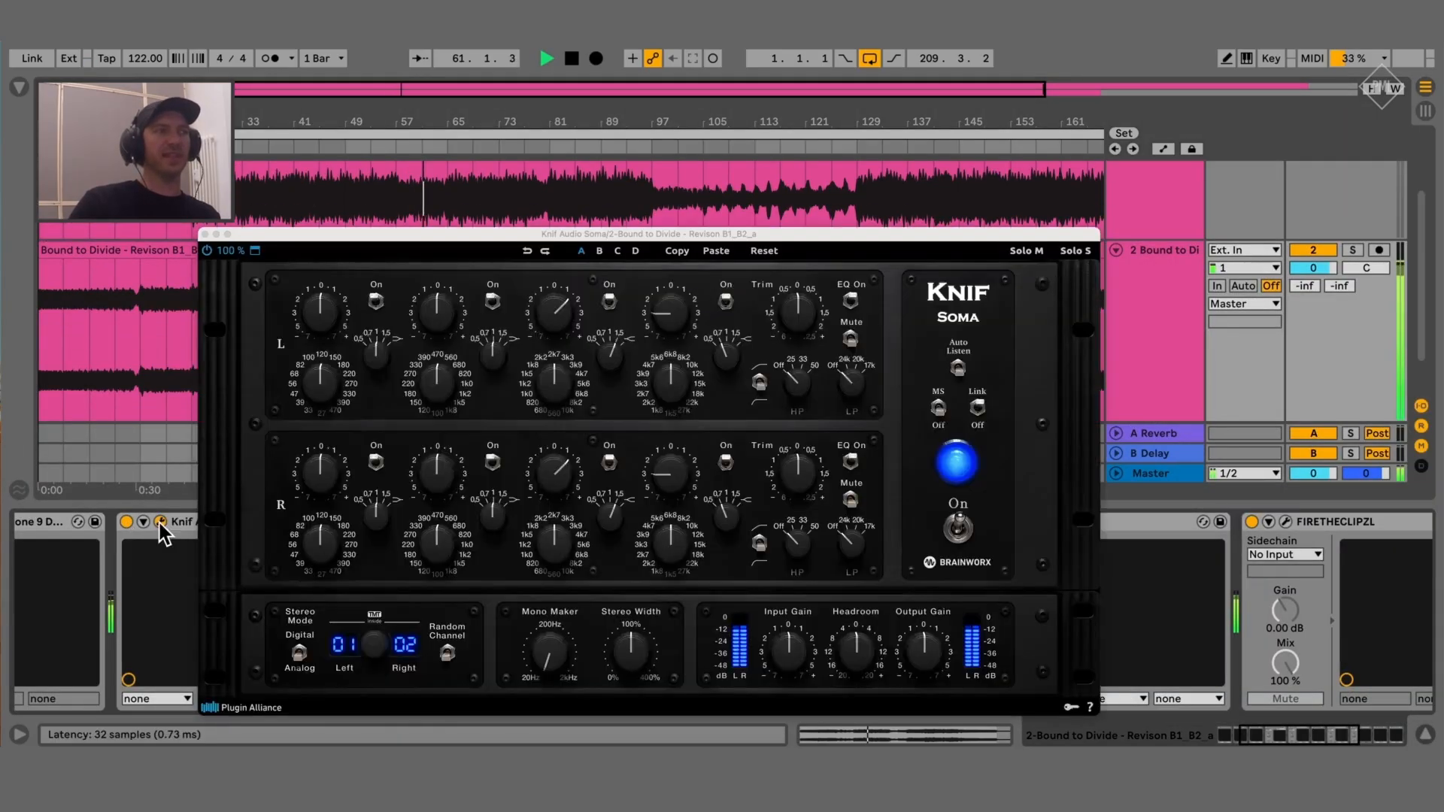
{"action": "left_click", "coordinate": [159, 522]}
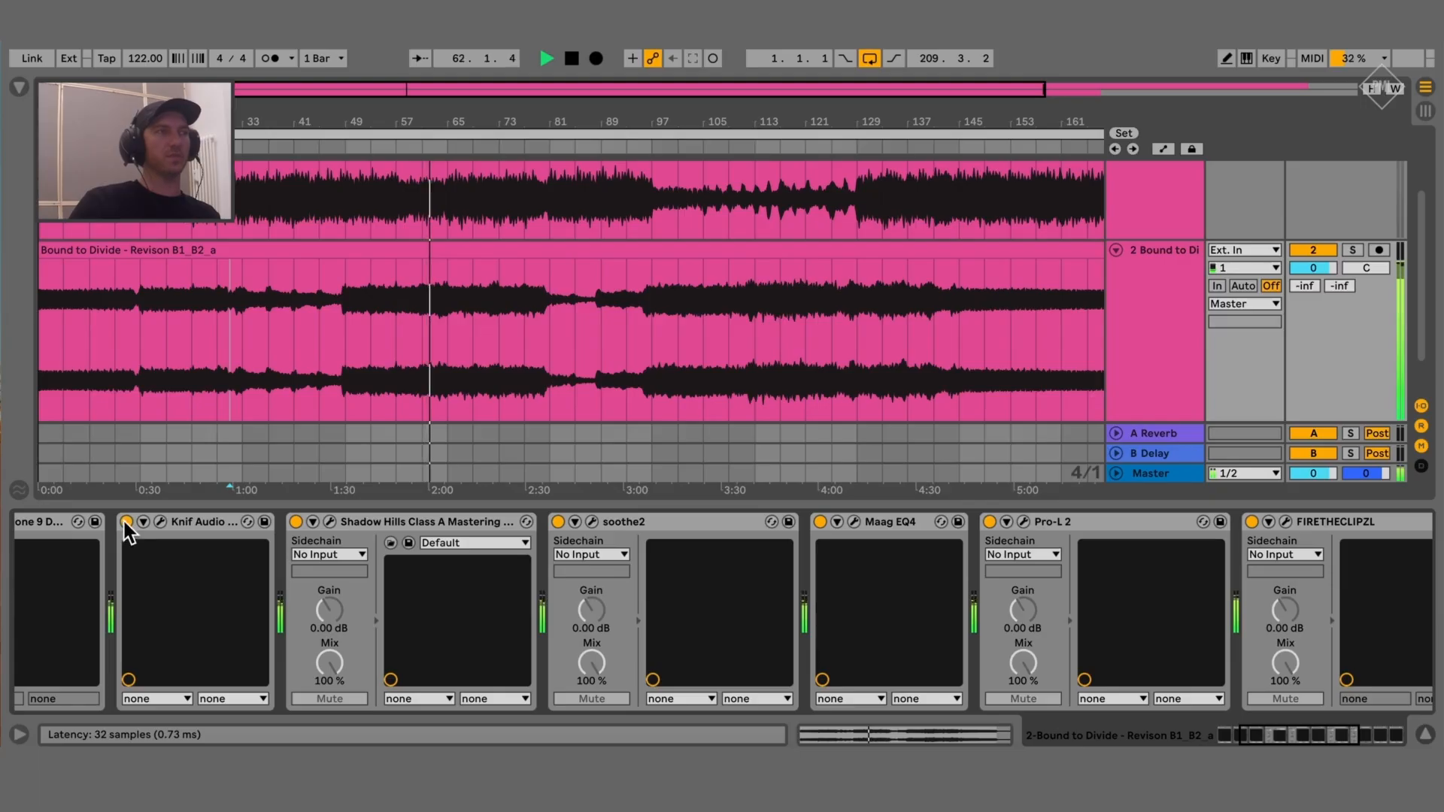
{"action": "left_click", "coordinate": [126, 522]}
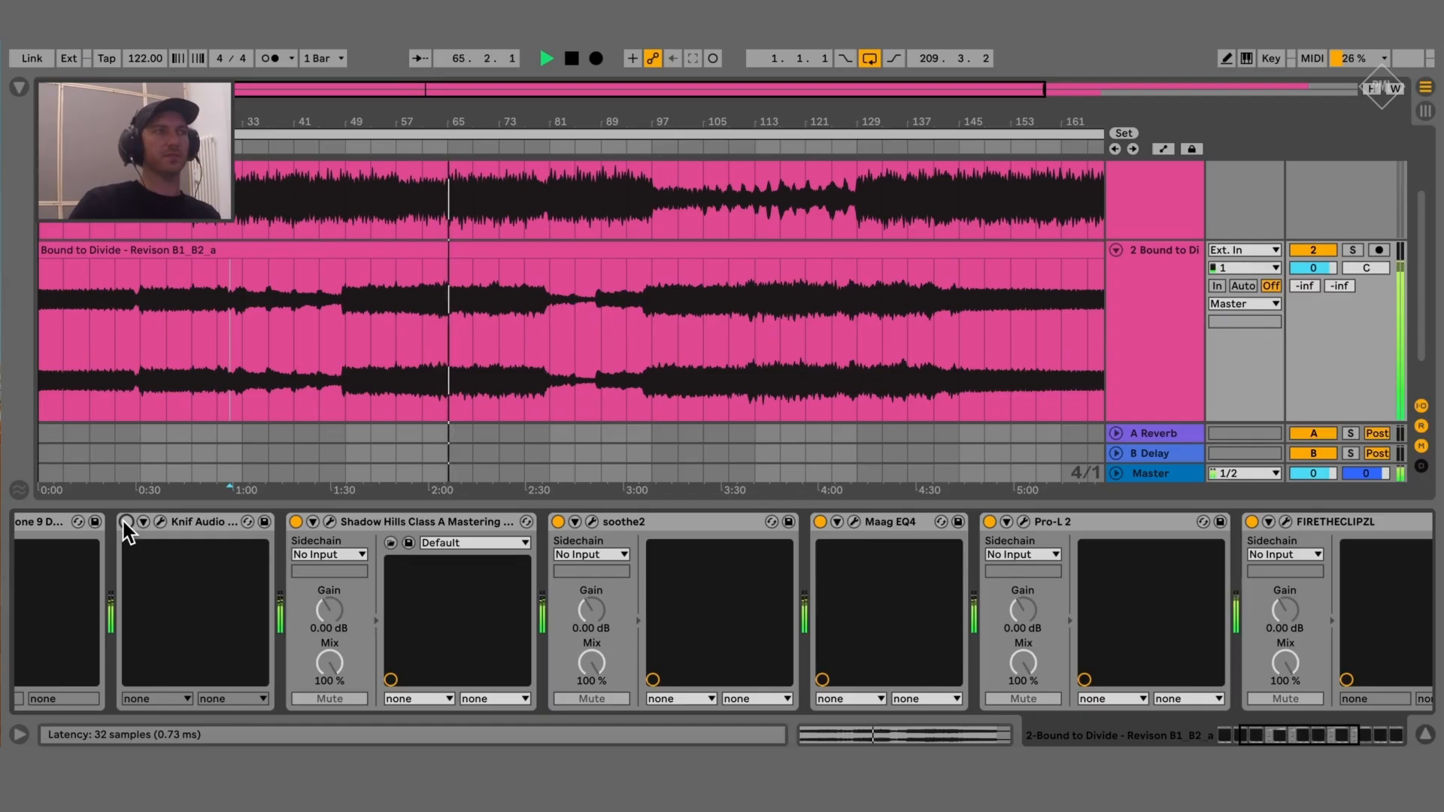
{"action": "left_click", "coordinate": [126, 522]}
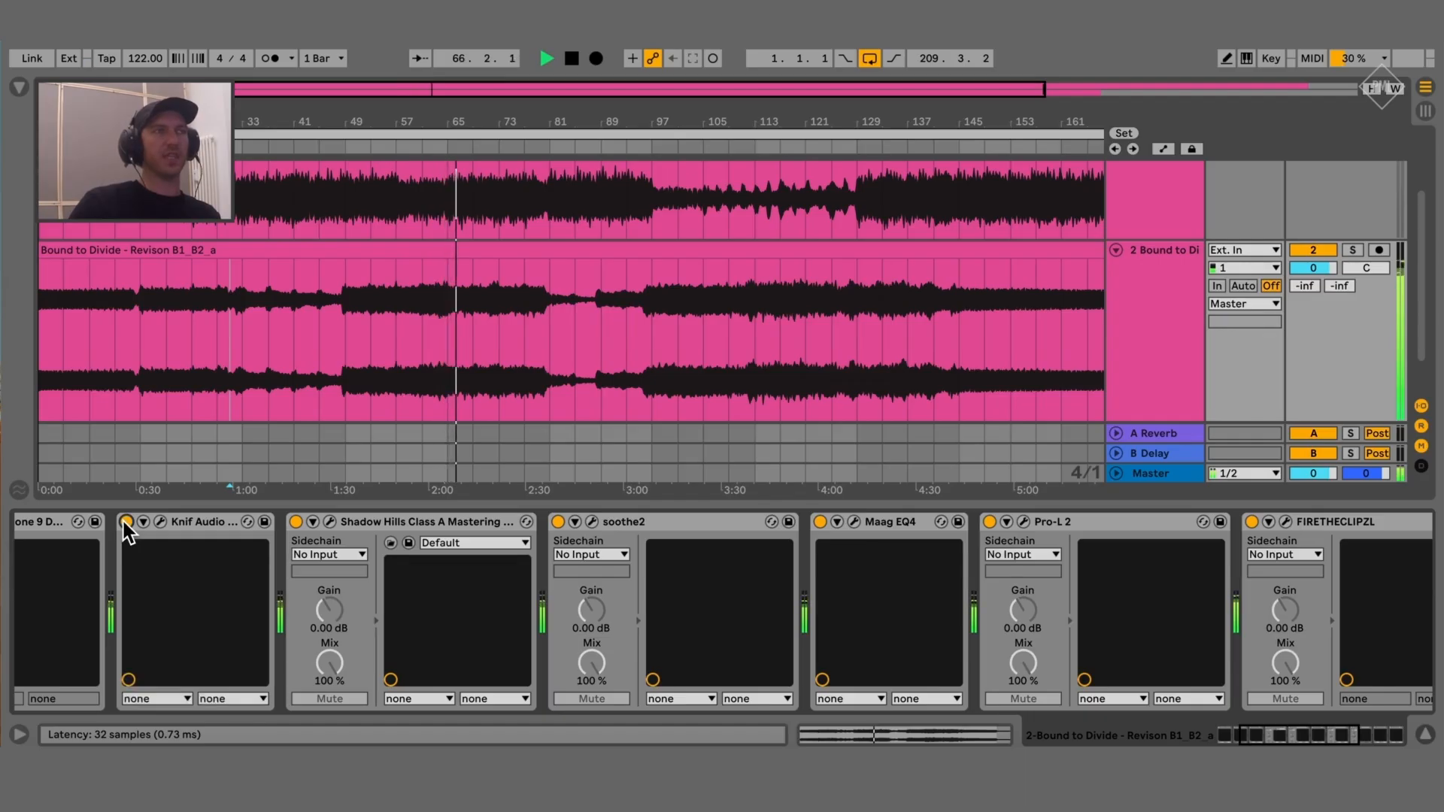
Look through the second track's plugin chain from bx_digital V3 to the ADPTR metering plugin and hide the chain
{"action": "scroll", "coordinate": [168, 552], "scroll_direction": "left", "scroll_amount": 3}
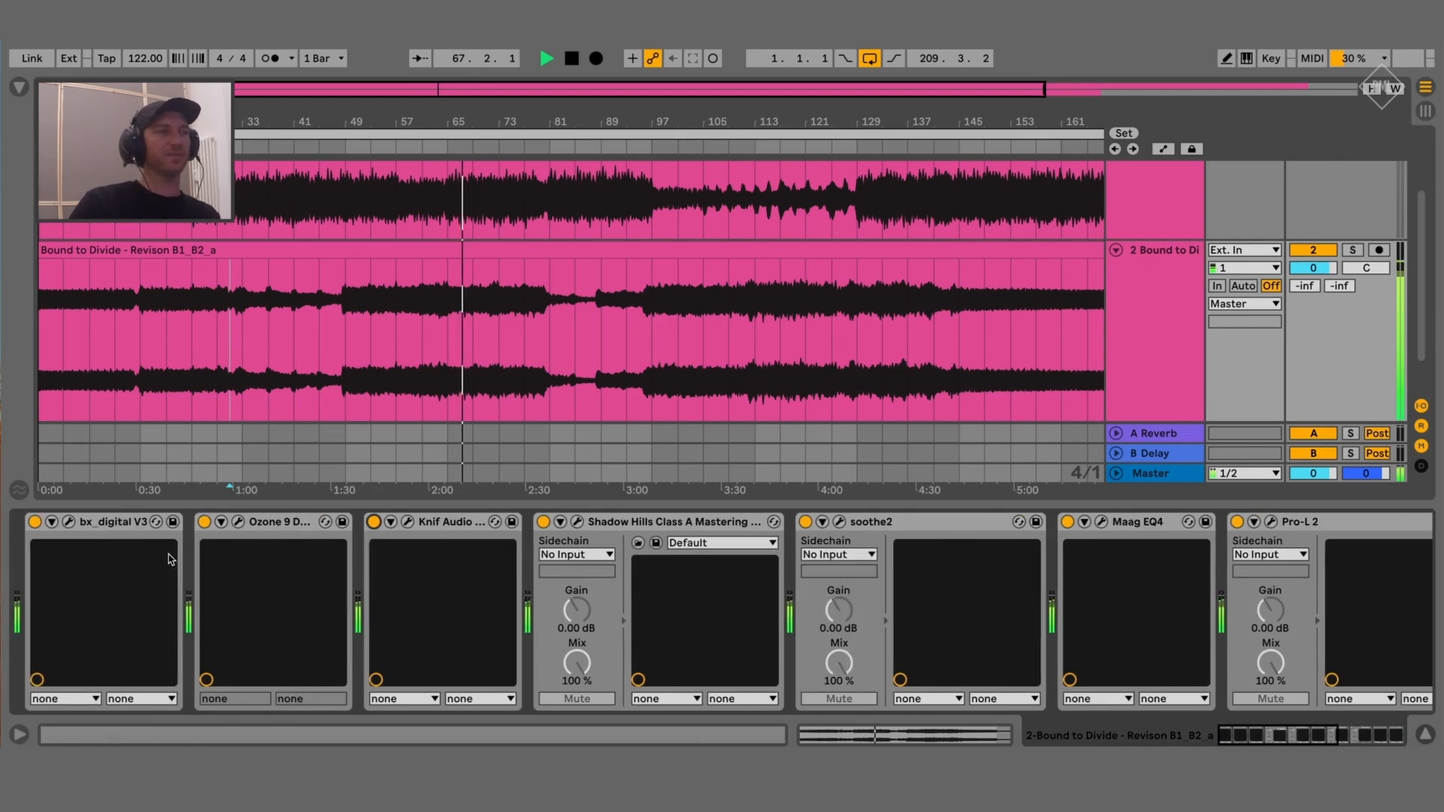
{"action": "scroll", "coordinate": [167, 557], "scroll_direction": "right", "scroll_amount": 6}
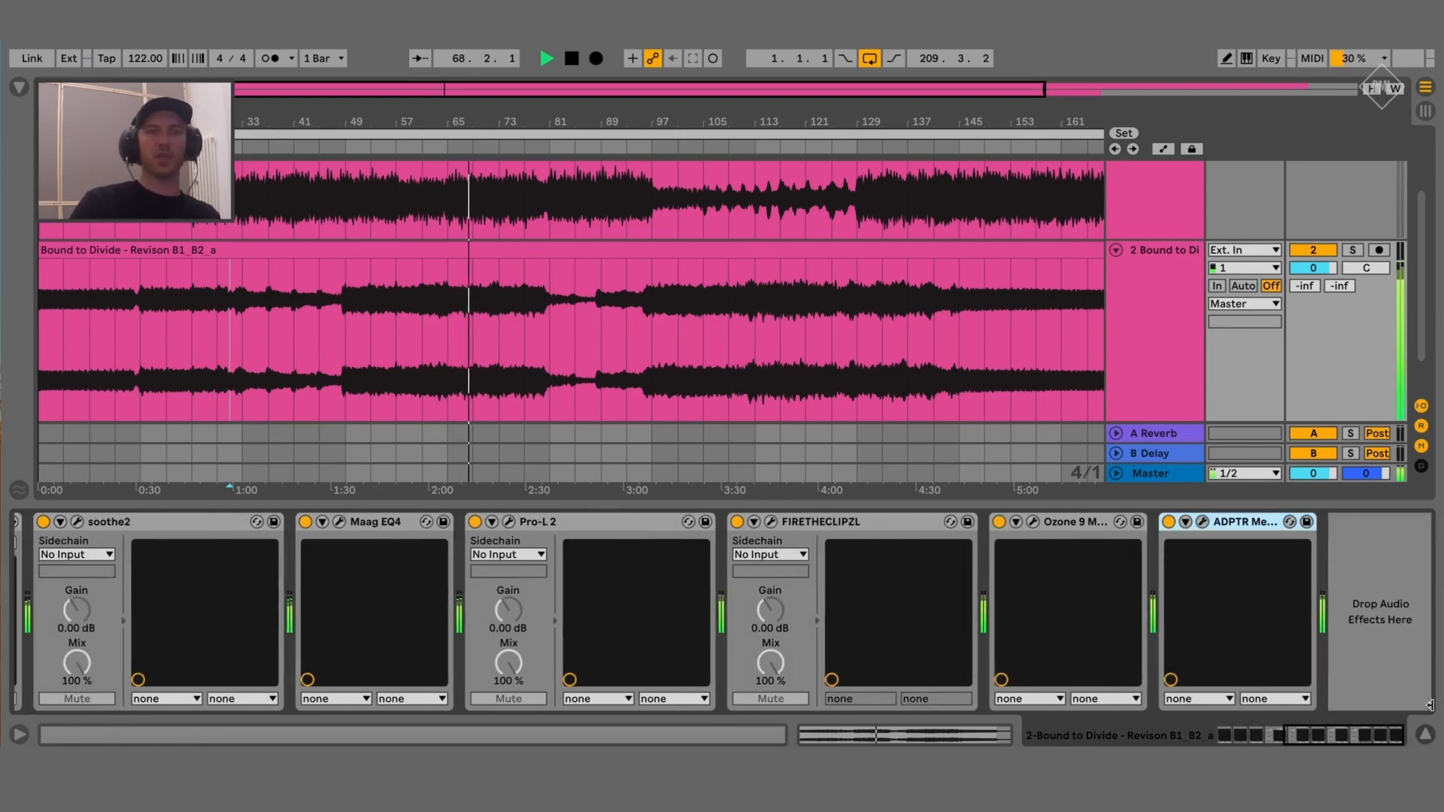
{"action": "key", "text": "super+alt+l"}
{"action": "left_click_drag", "start_coordinate": [615, 120], "coordinate": [481, 119]}
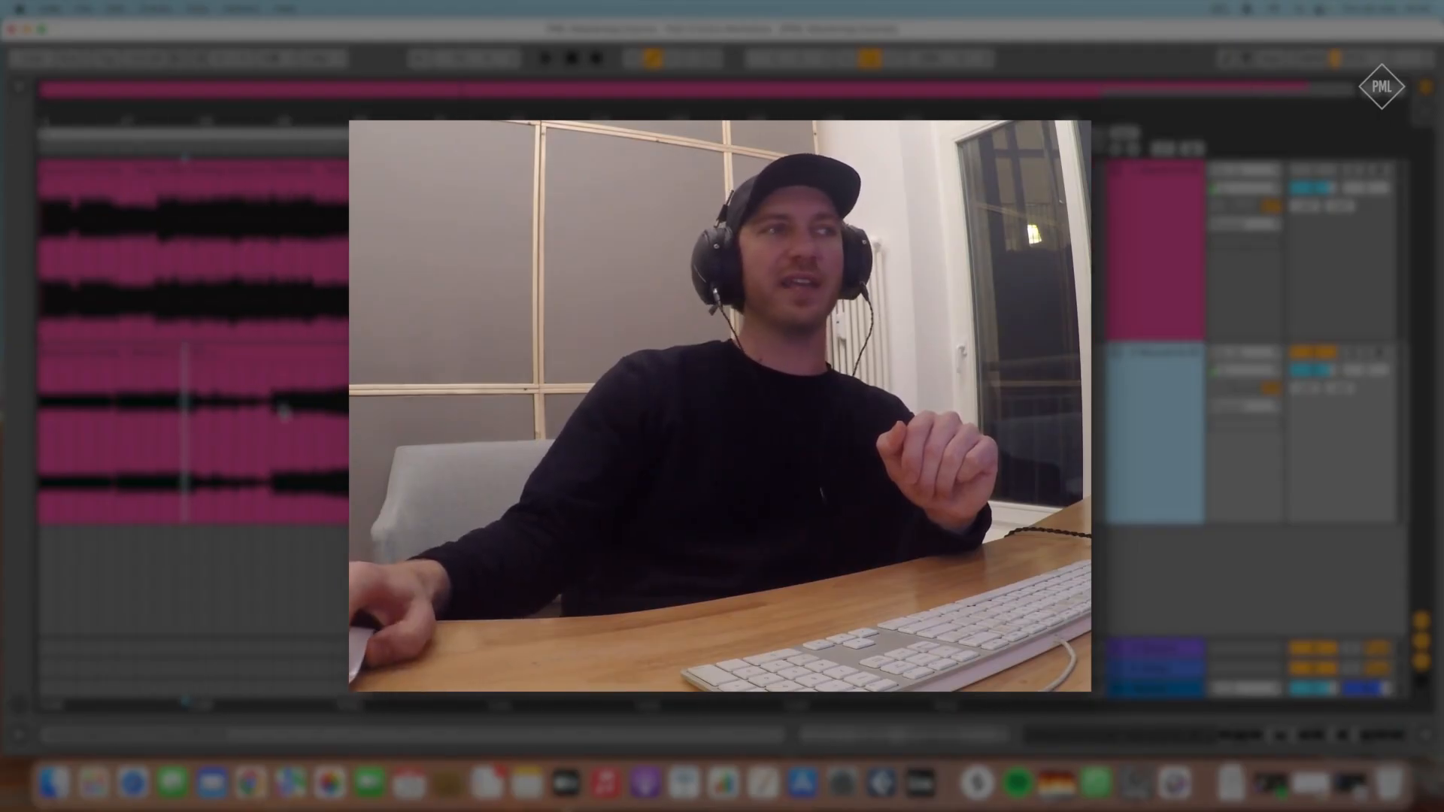
{"action": "left_click", "coordinate": [343, 423]}
{"action": "left_click", "coordinate": [331, 427]}
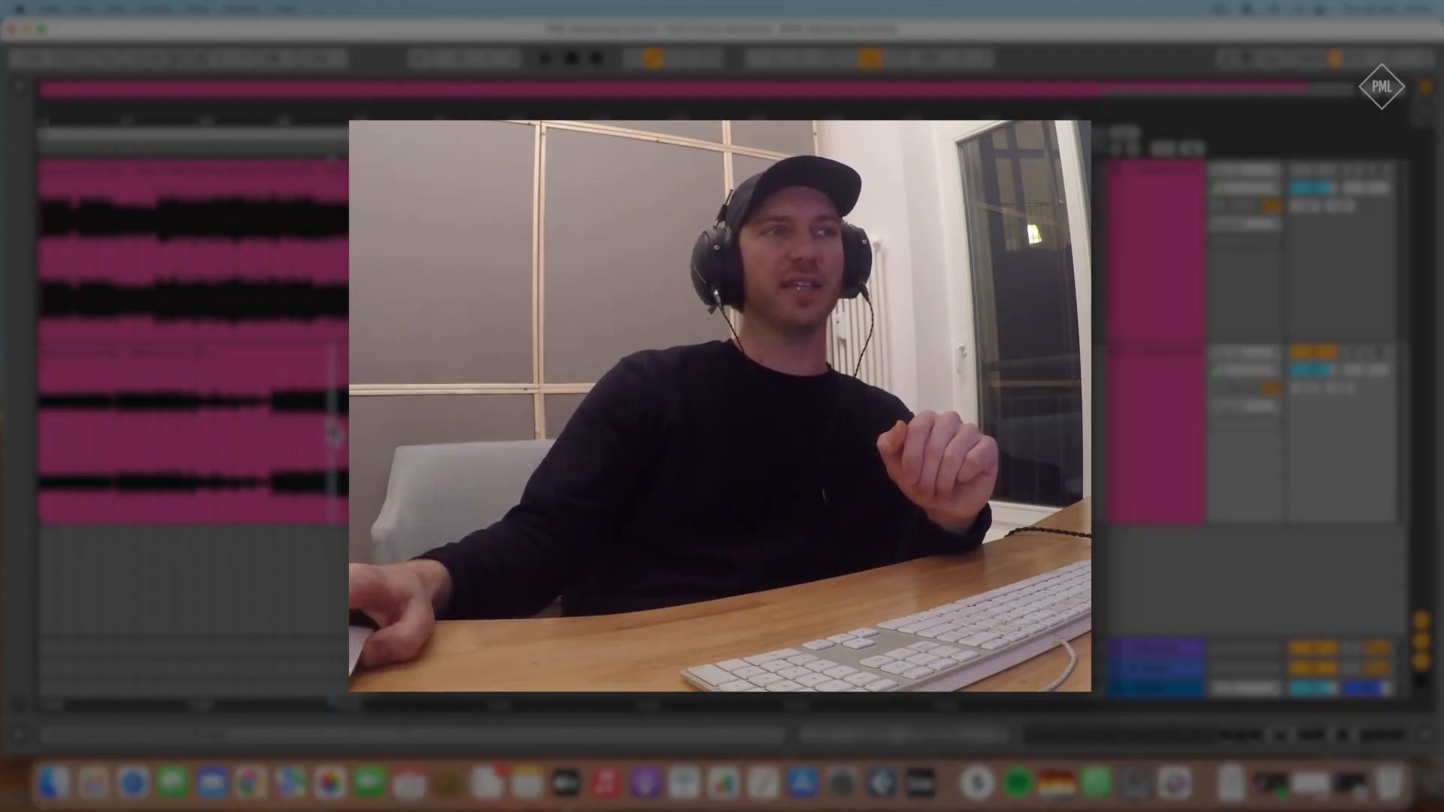